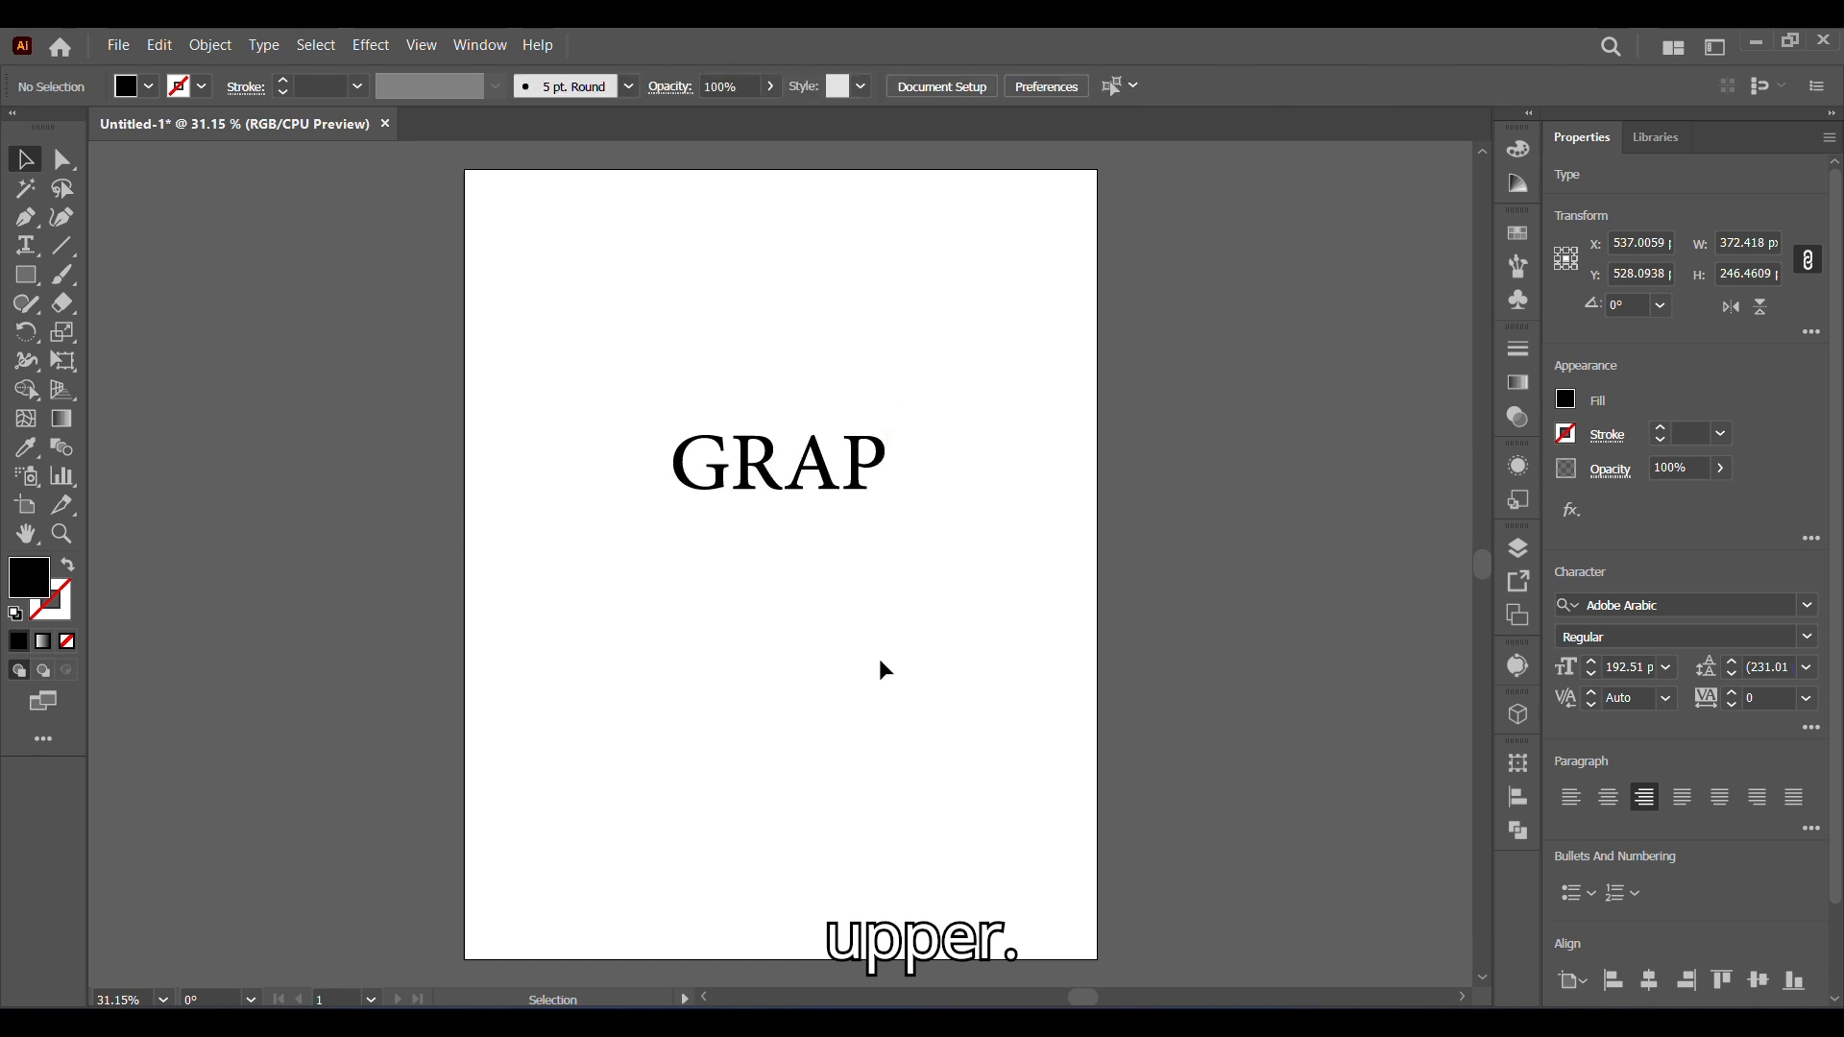
- Set the GRAP text's font to League Gothic Variable in the Regular style
left_click_drag(832, 485, 812, 478)
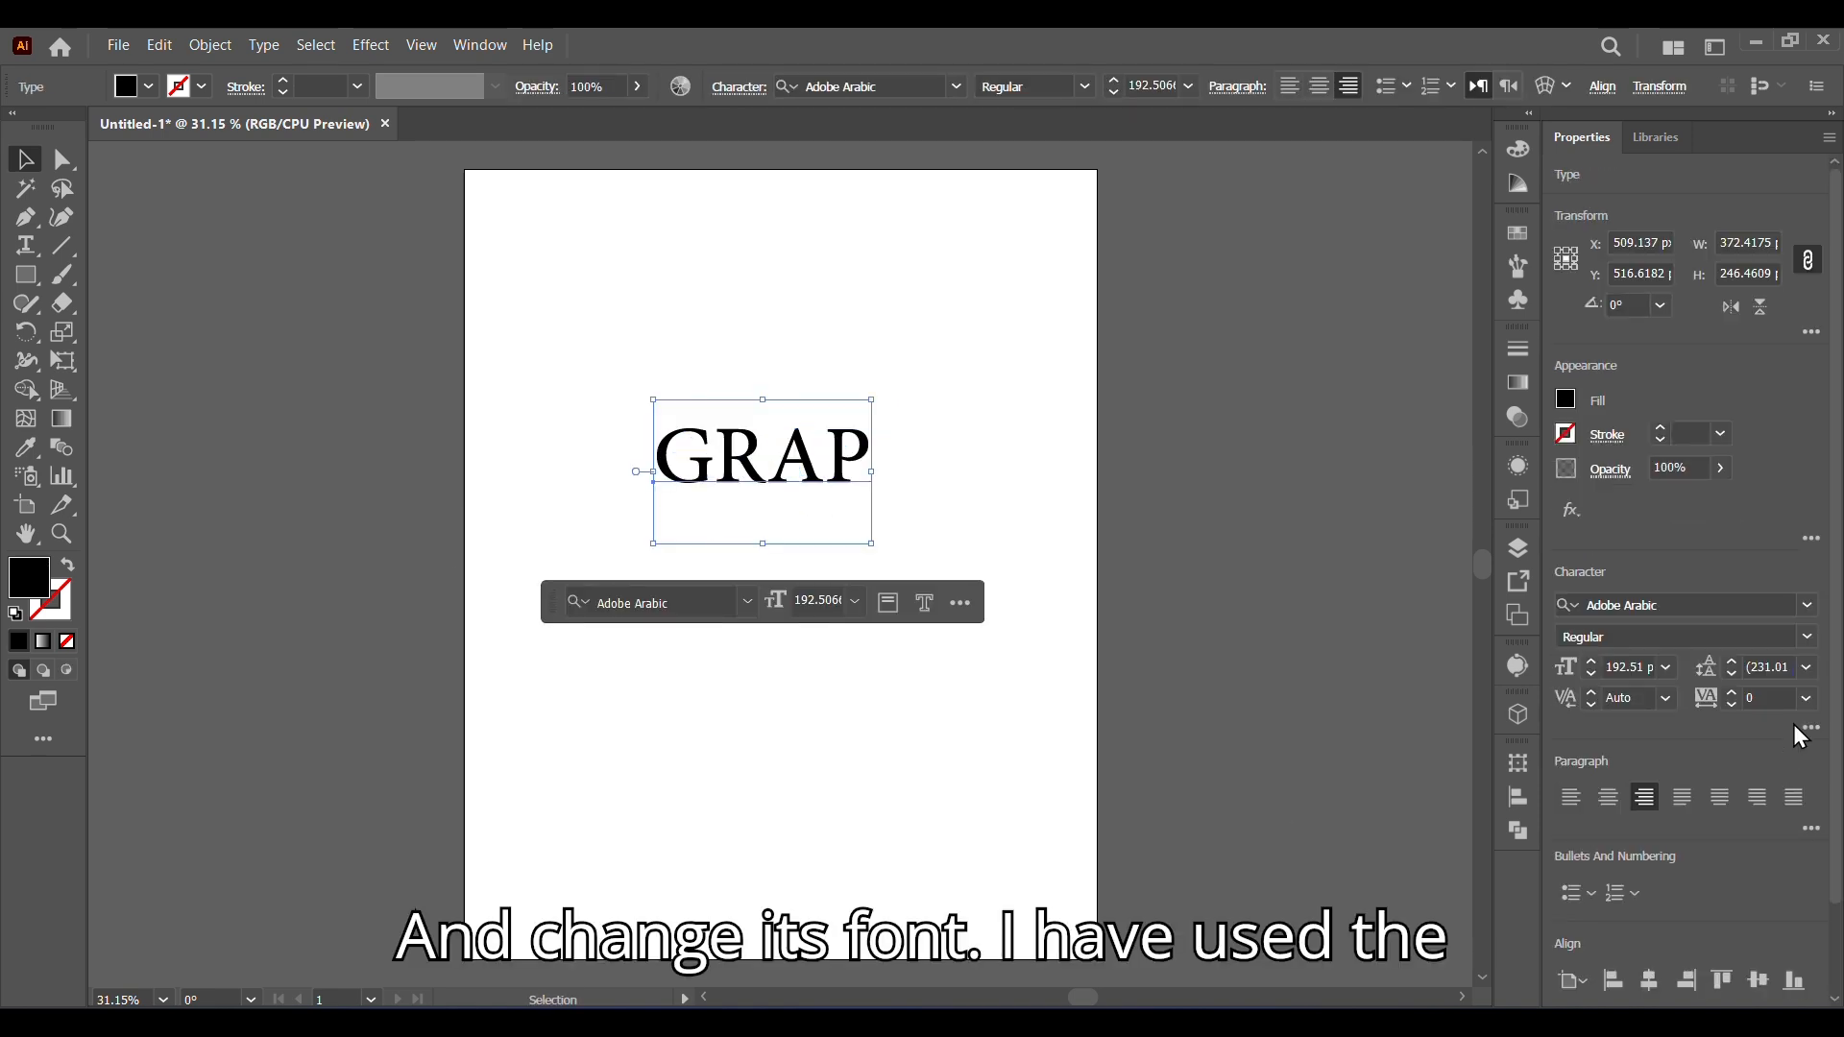
left_click(1807, 605)
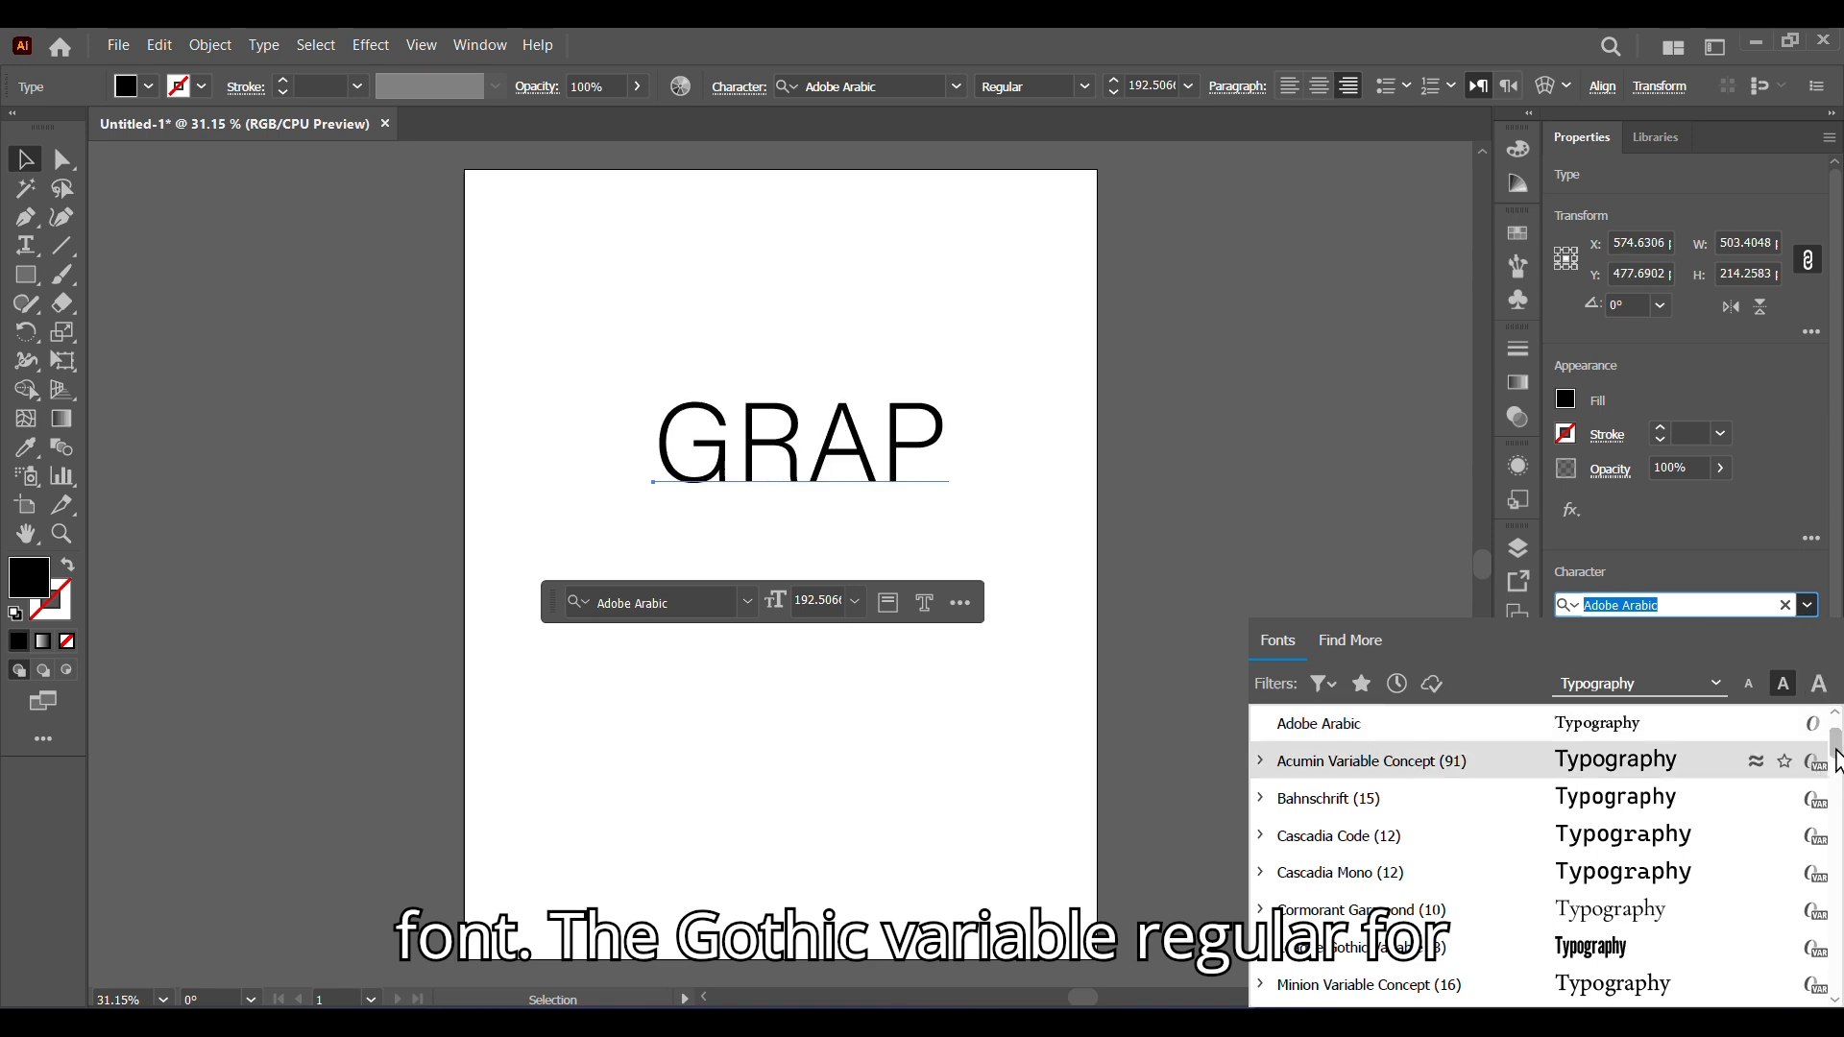
left_click(1398, 684)
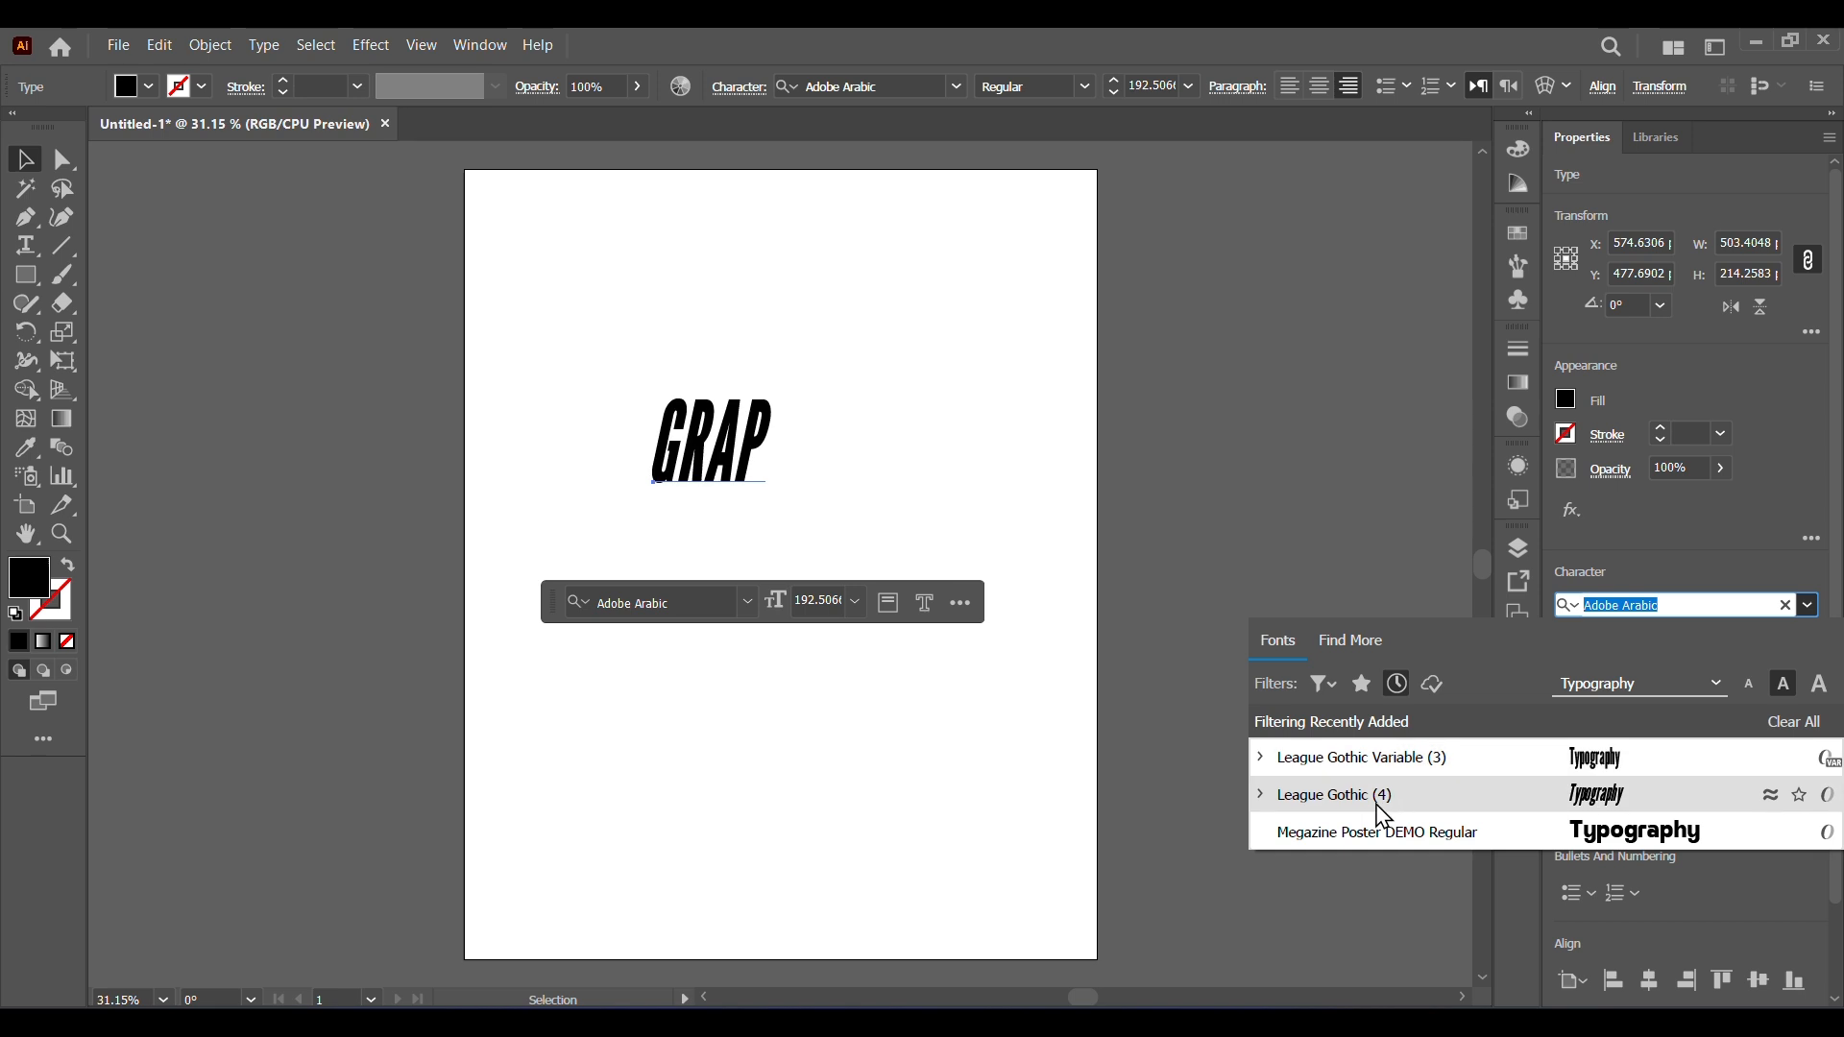
left_click(1349, 757)
left_click(1772, 632)
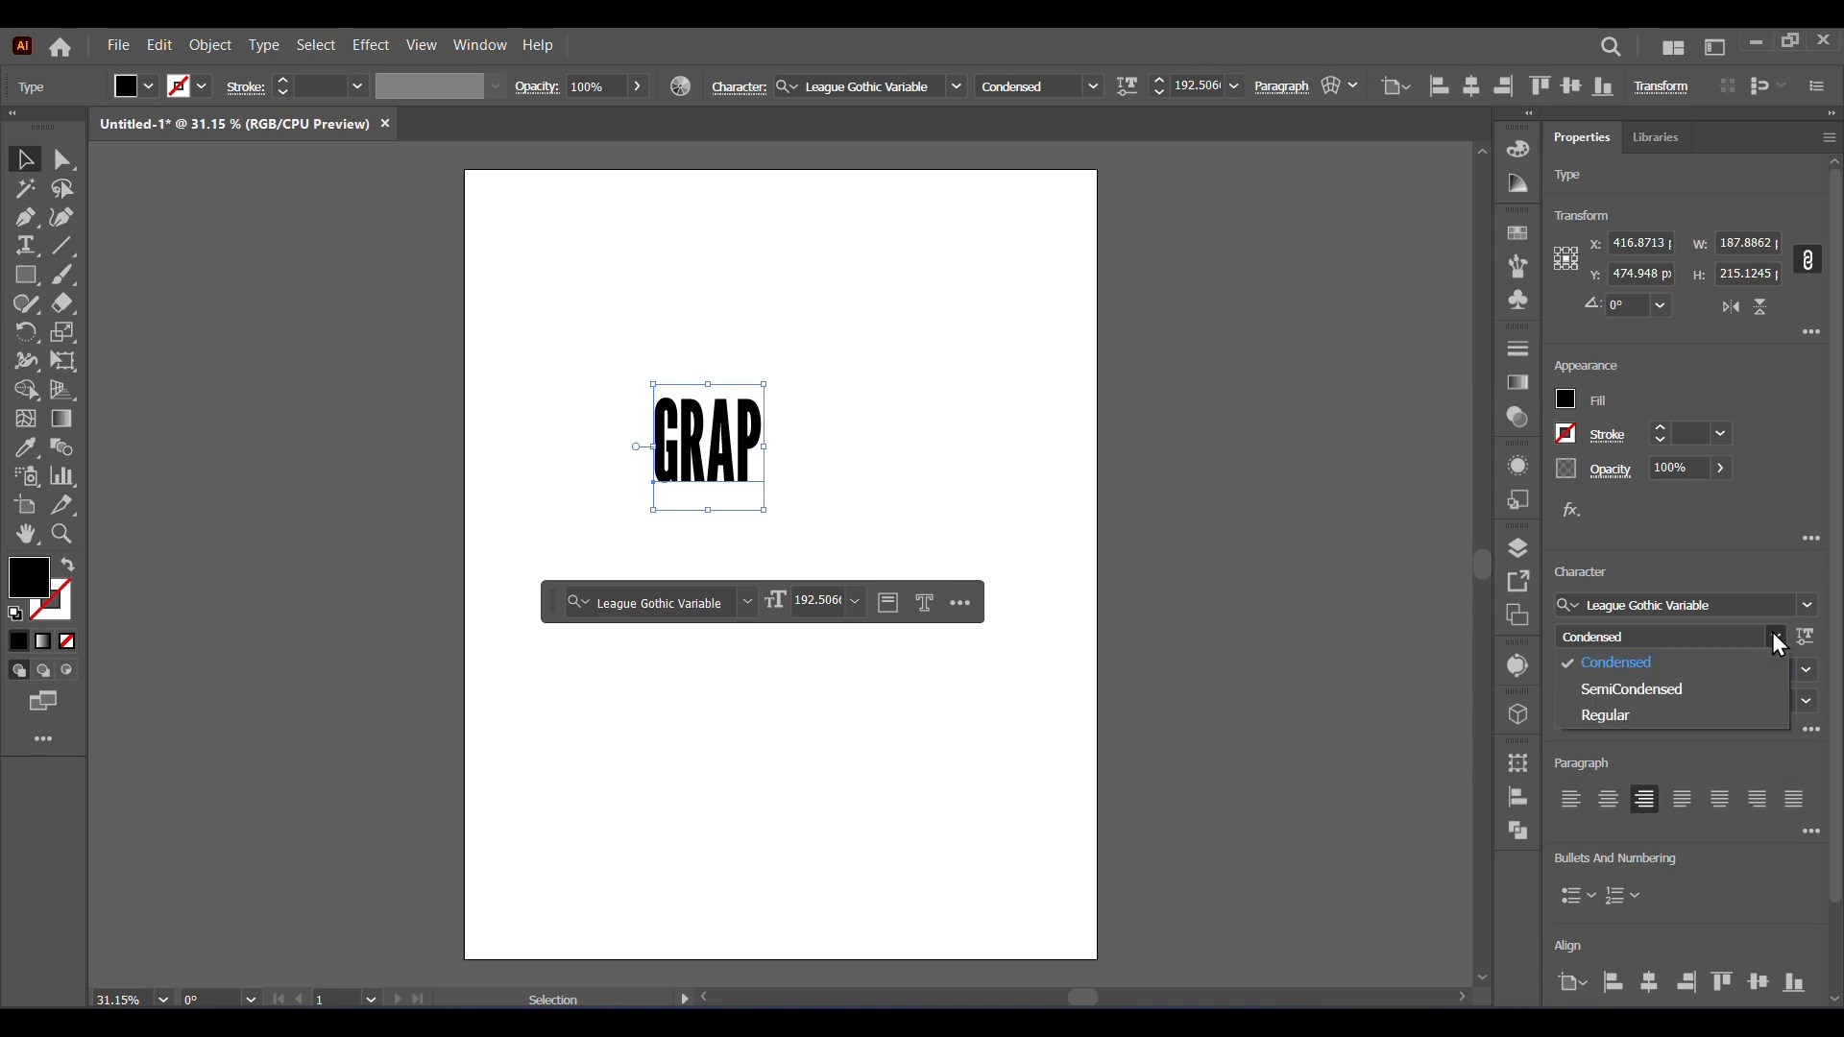
left_click(1638, 720)
- Scale the GRAP text up to about 351 pt and reposition it near the middle of the artboard
left_click_drag(819, 507, 955, 688)
left_click(886, 557)
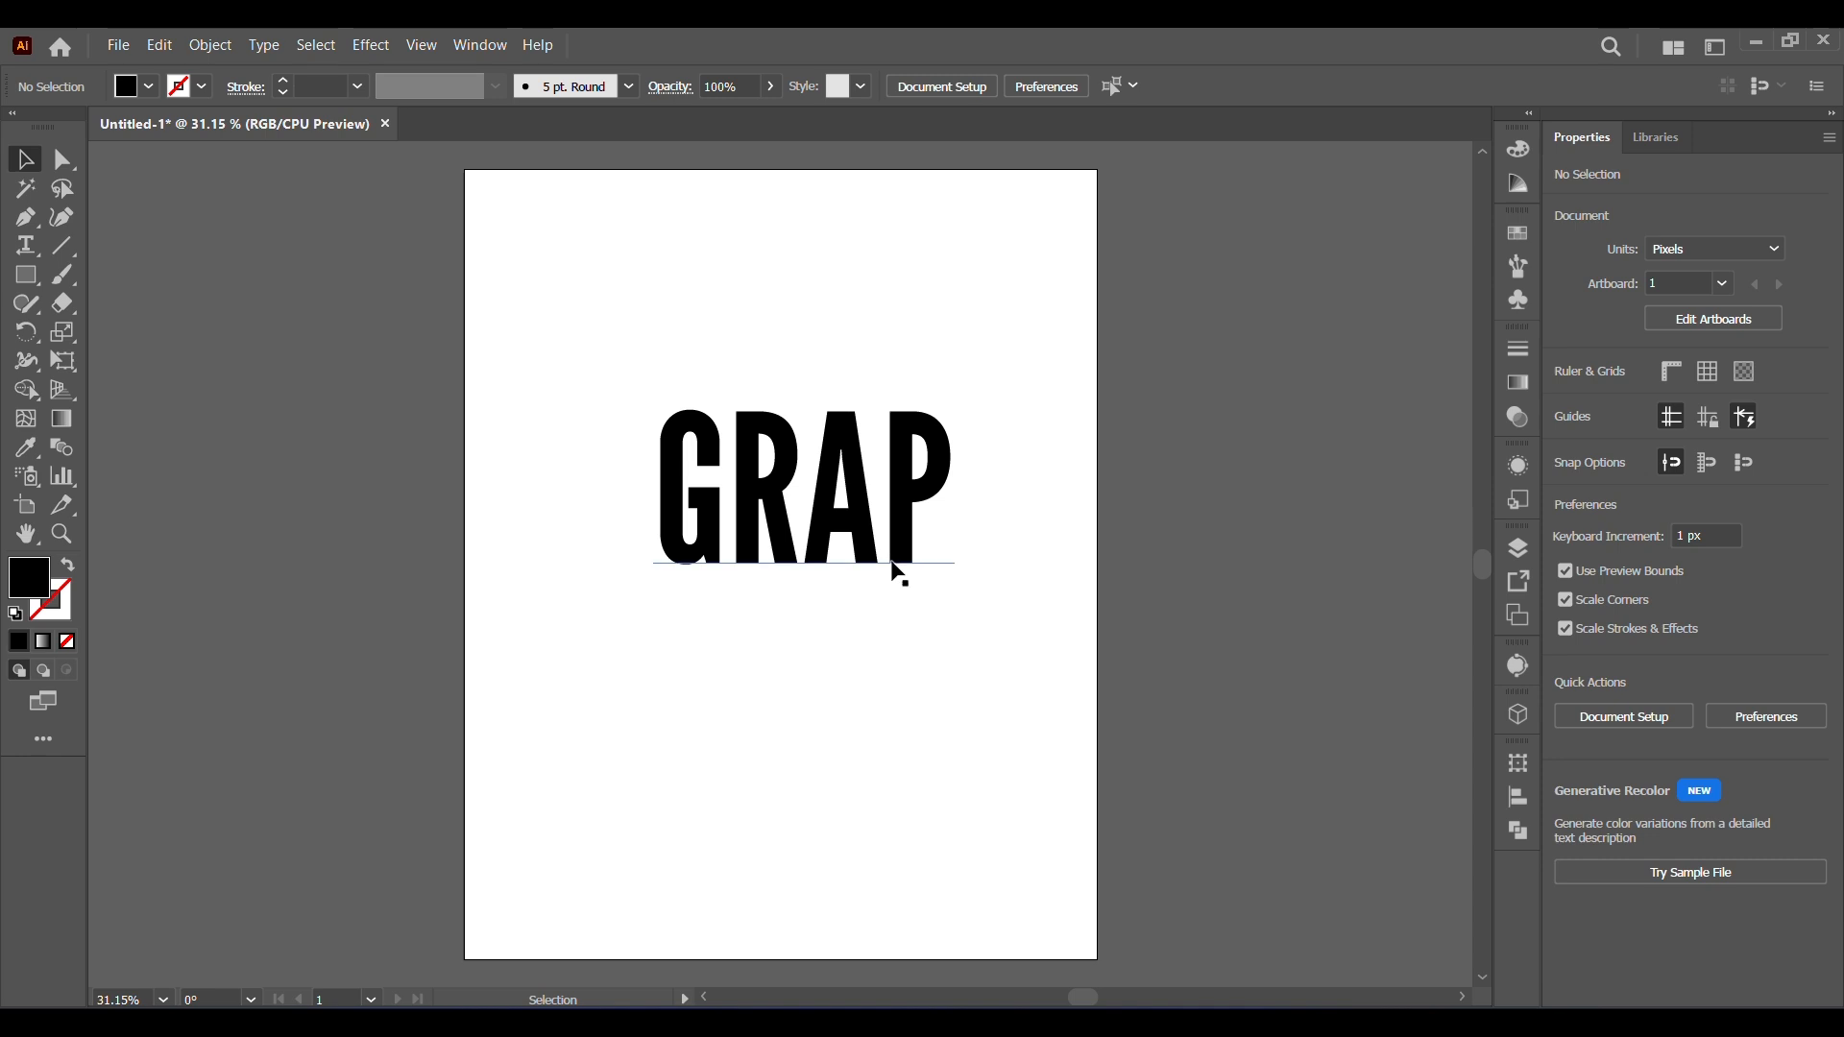
left_click_drag(889, 560, 879, 548)
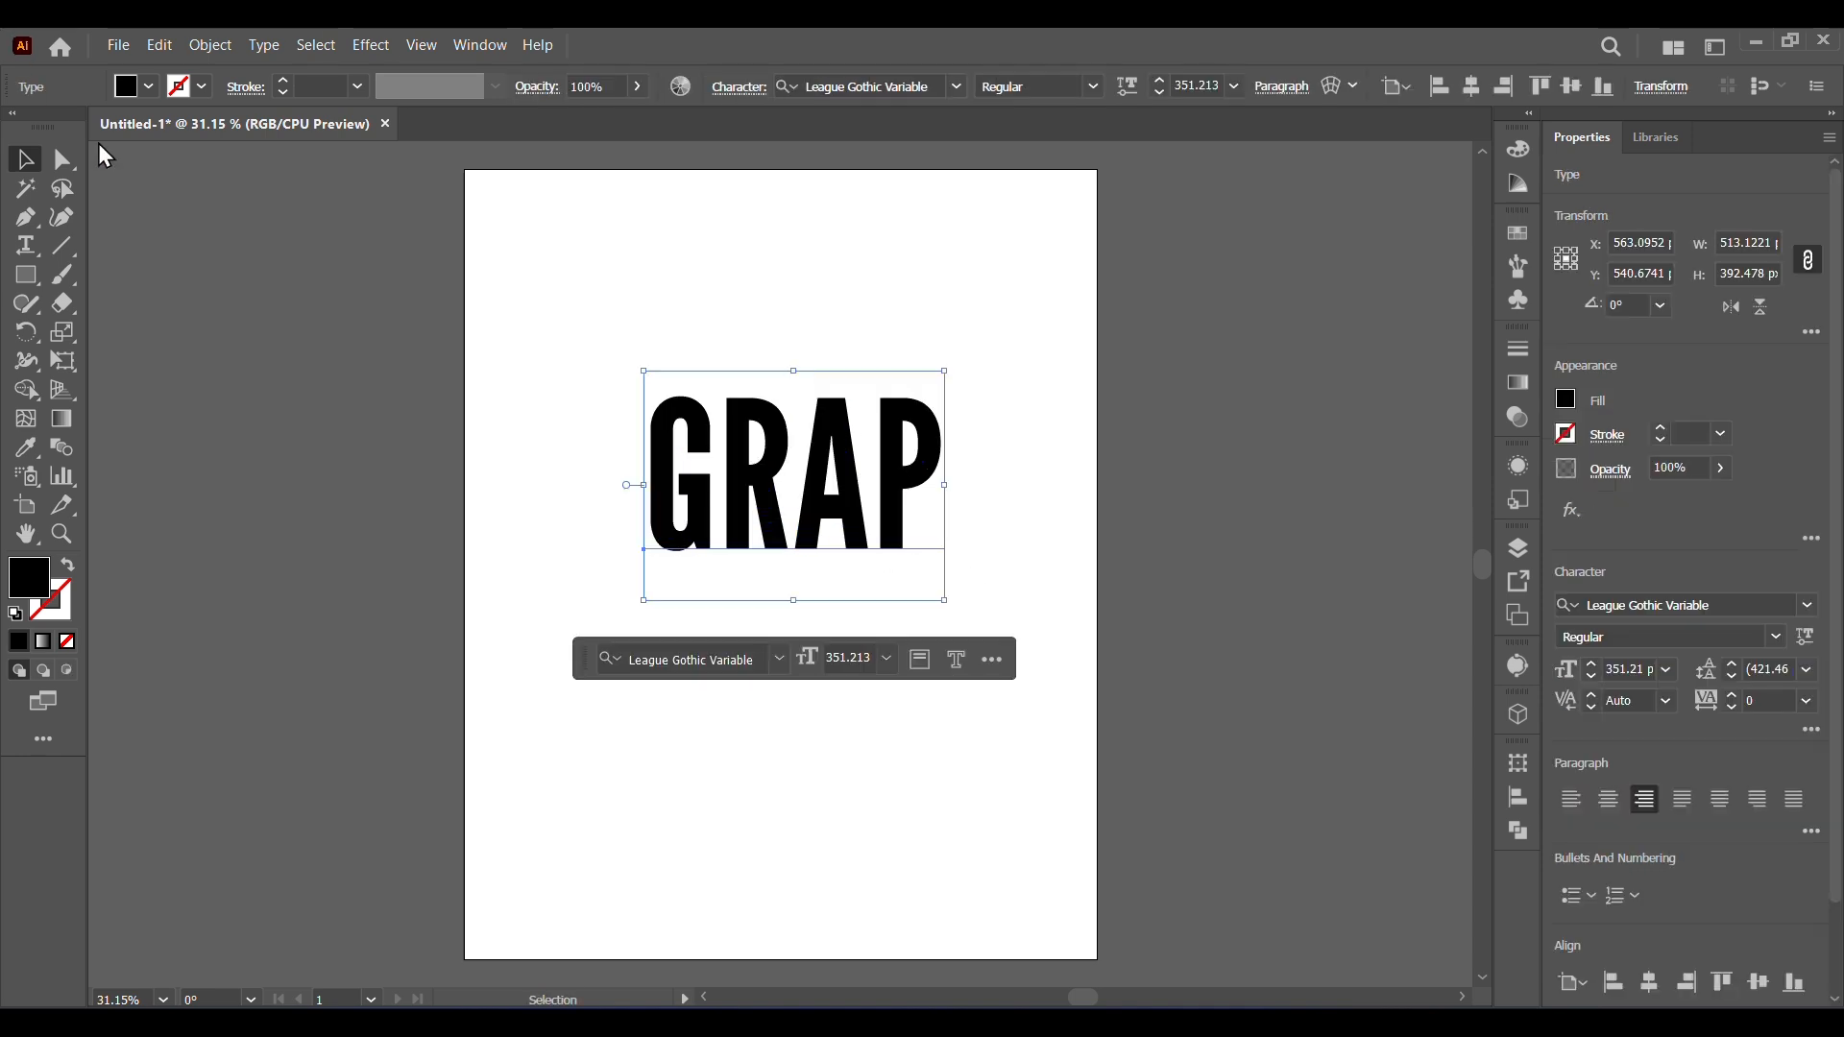
- Add a black 5 pt stroke to the GRAP text
left_click(192, 90)
left_click(68, 129)
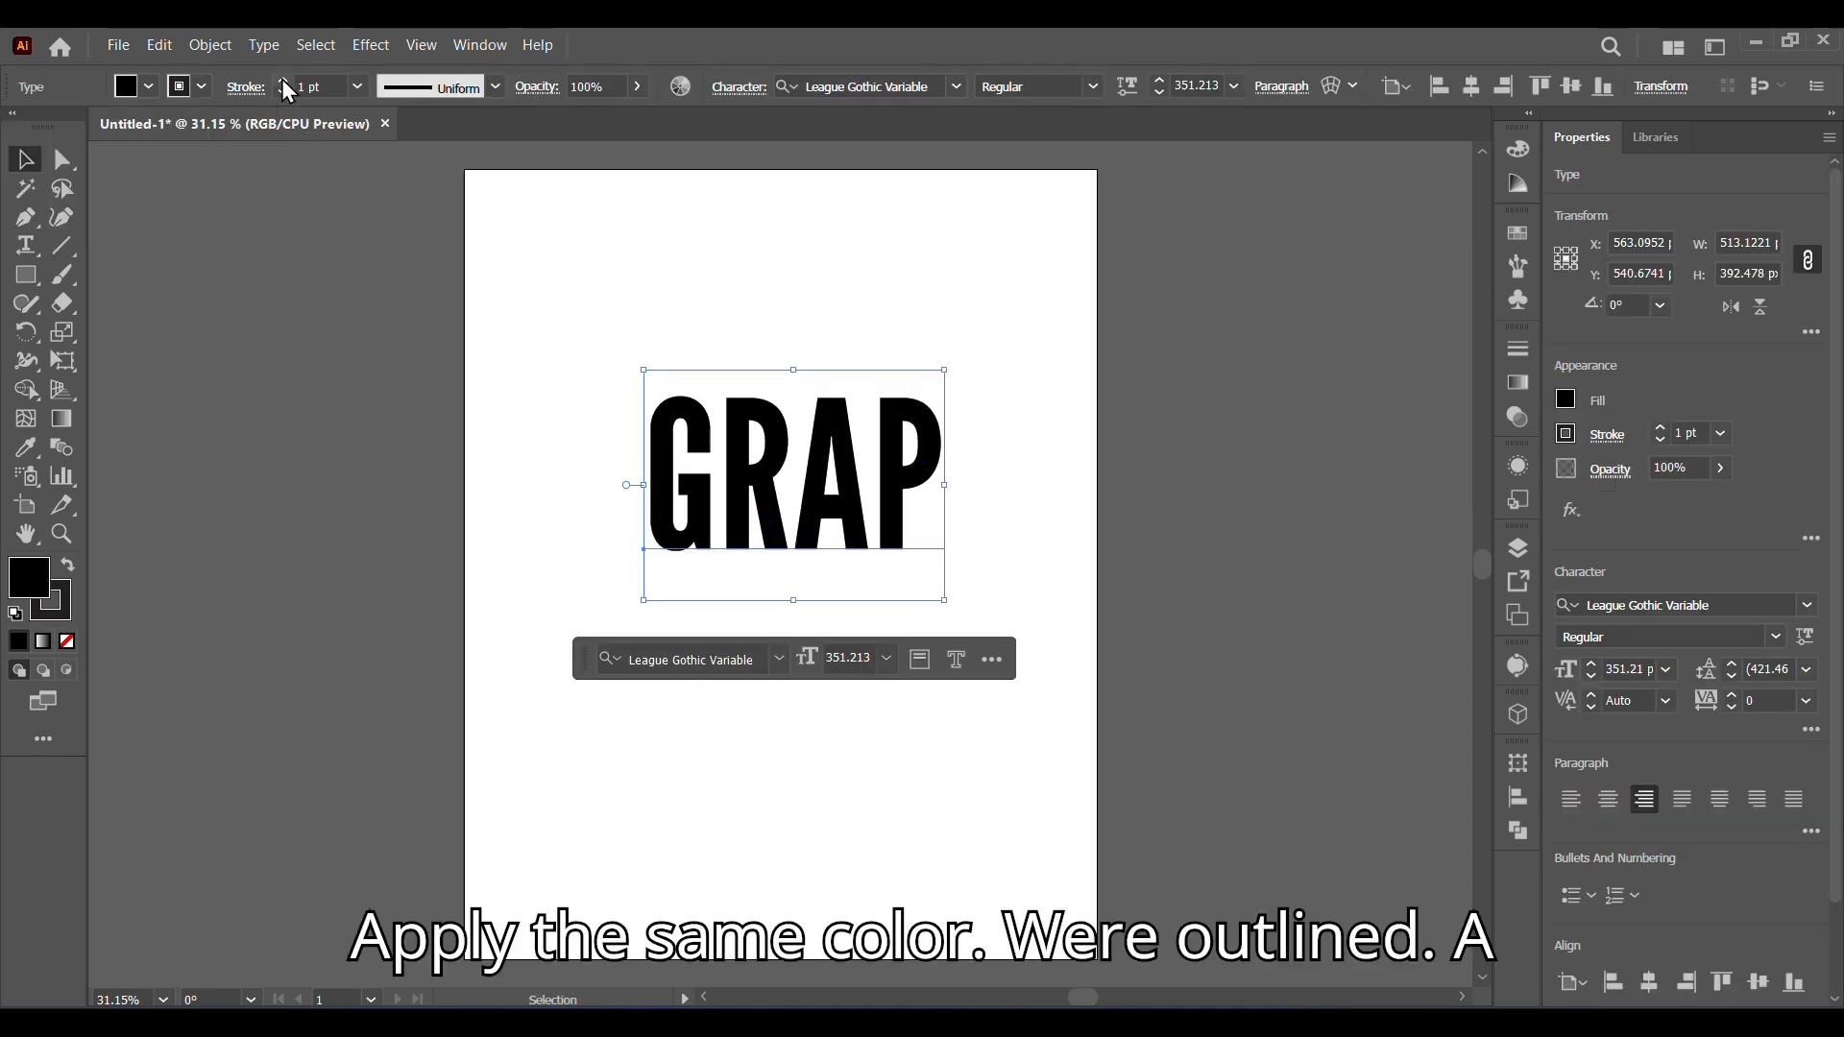
left_click(282, 81)
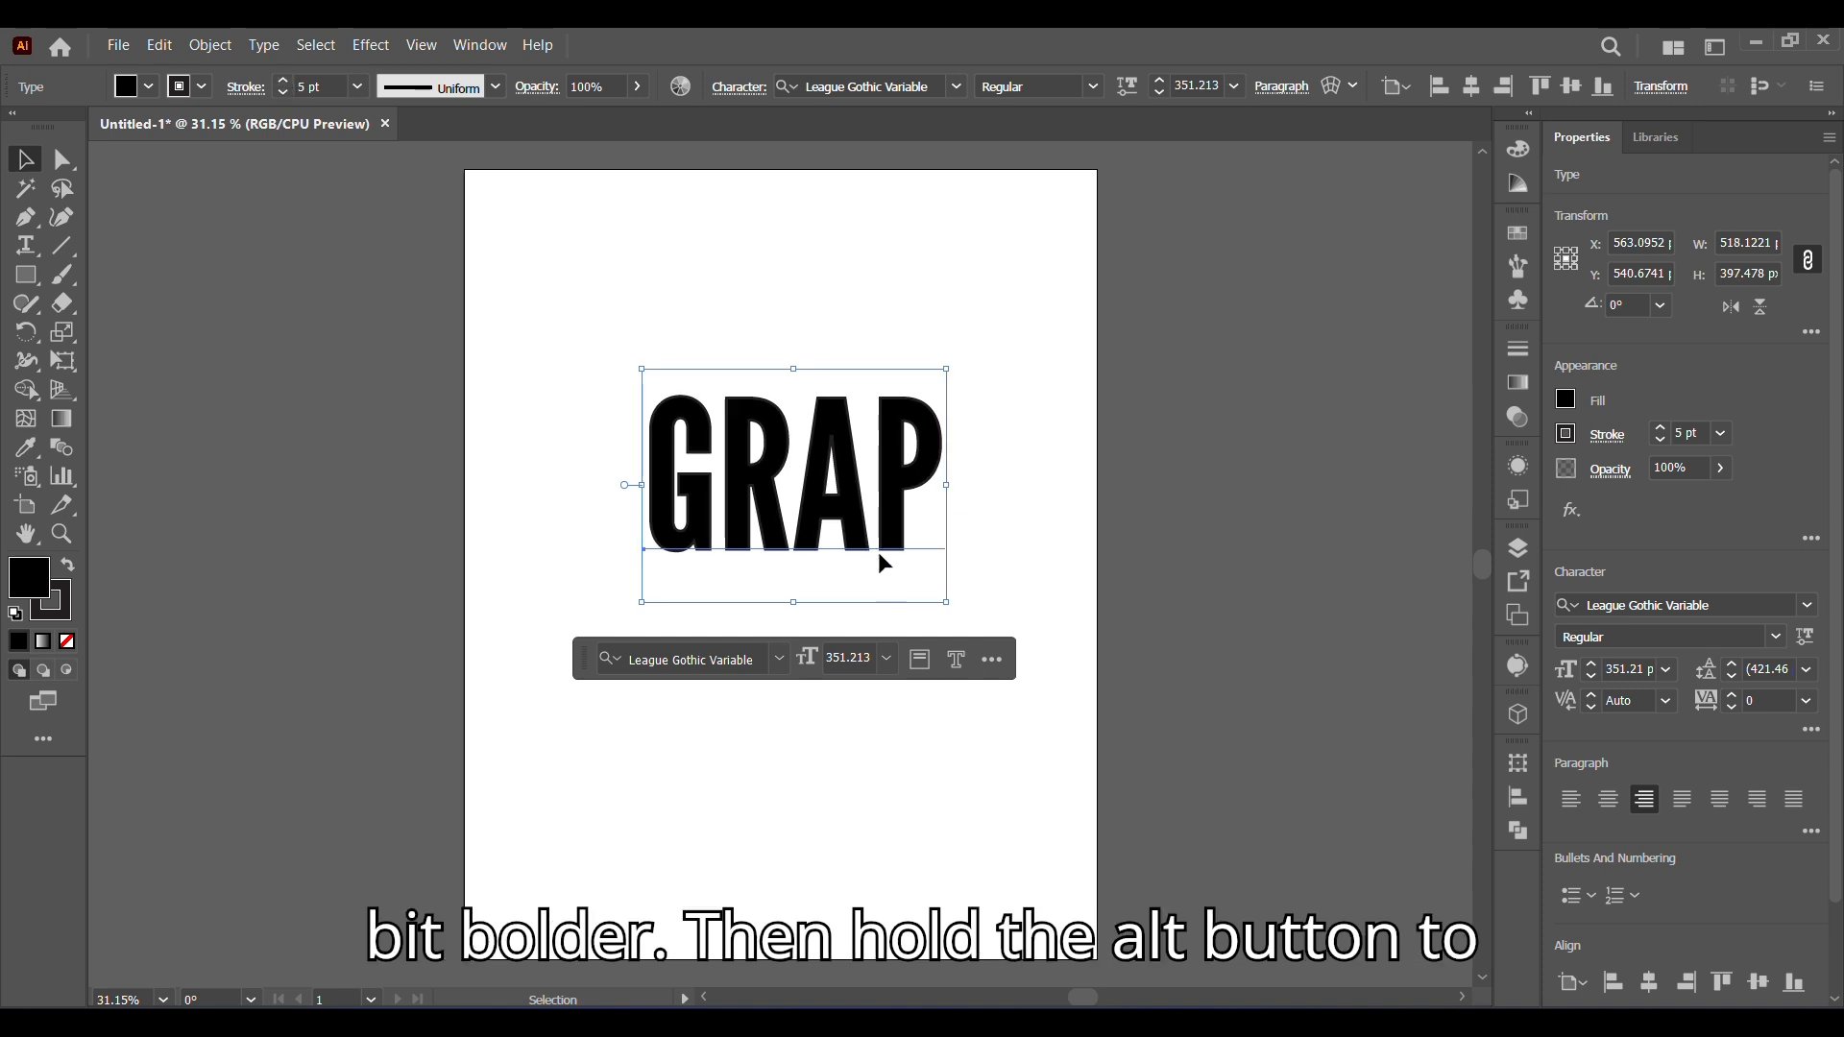
- Duplicate the GRAP text directly below the original and replace the copy's wording with "hics"
left_click_drag(885, 557, 893, 741)
key("ctrl+shift+a")
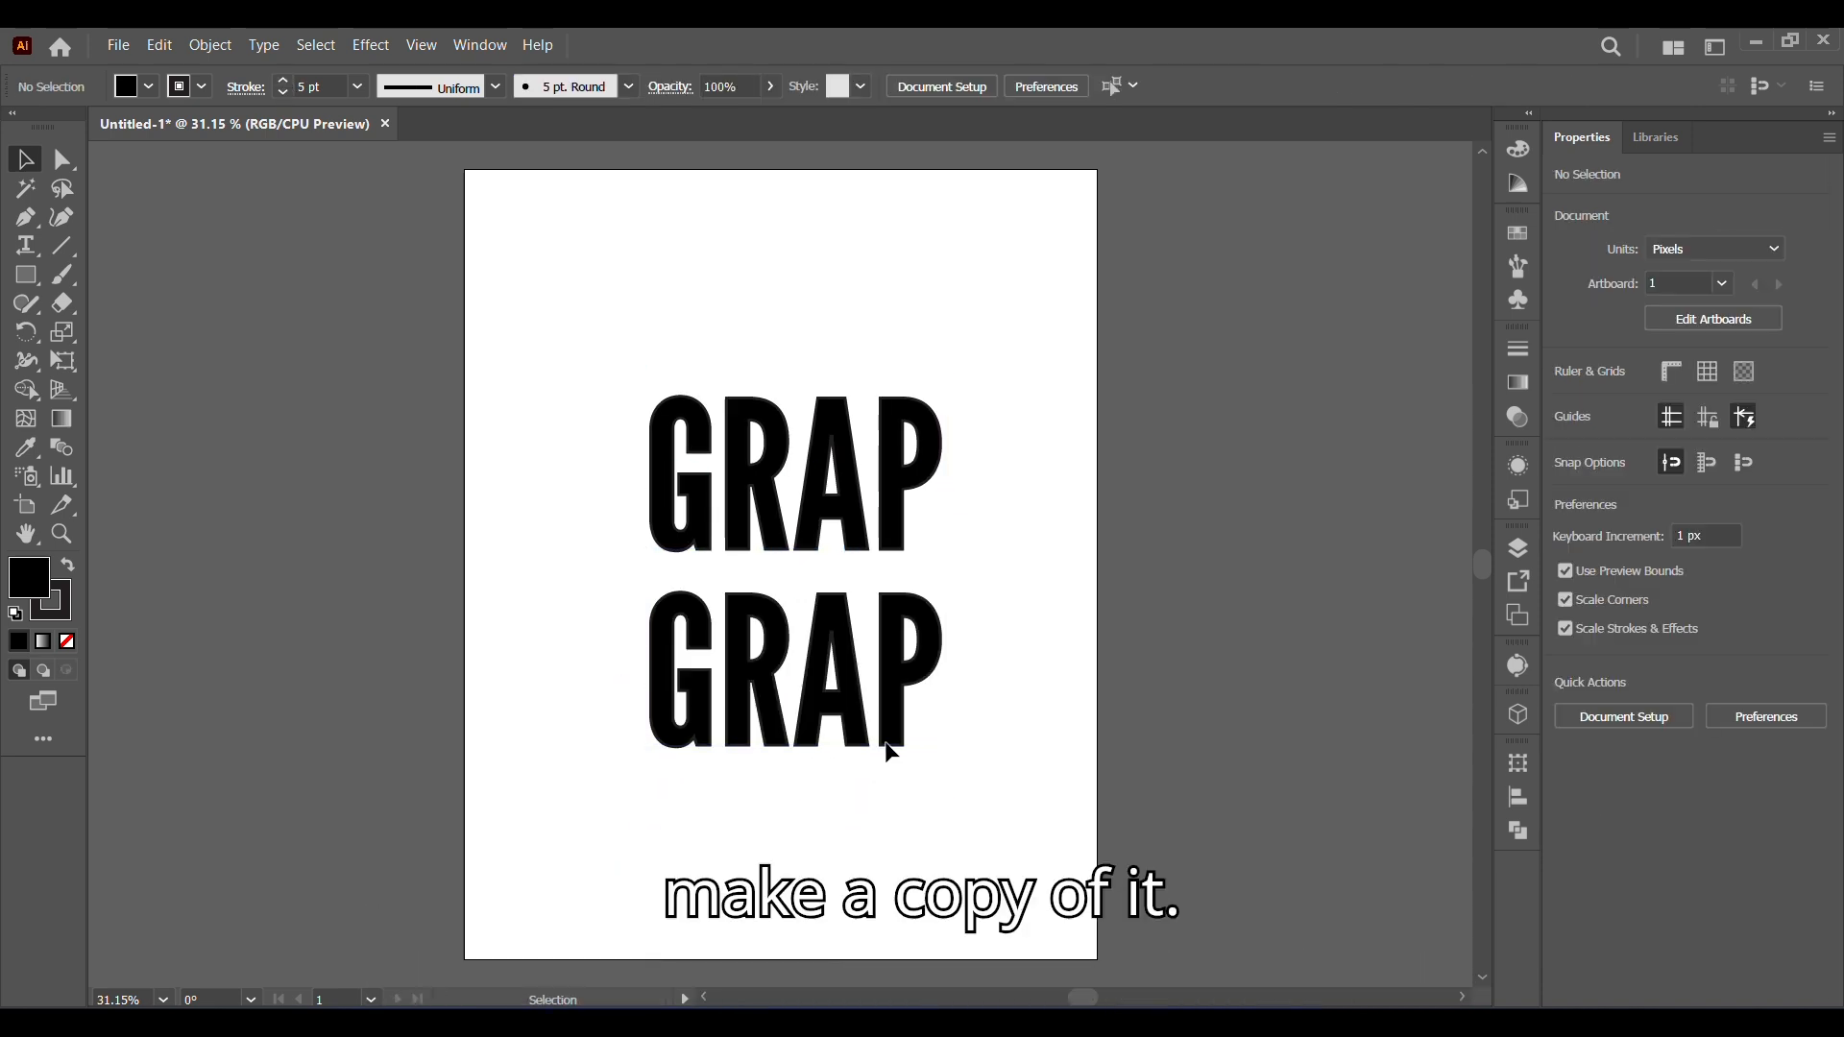
key("t")
double_click(885, 746)
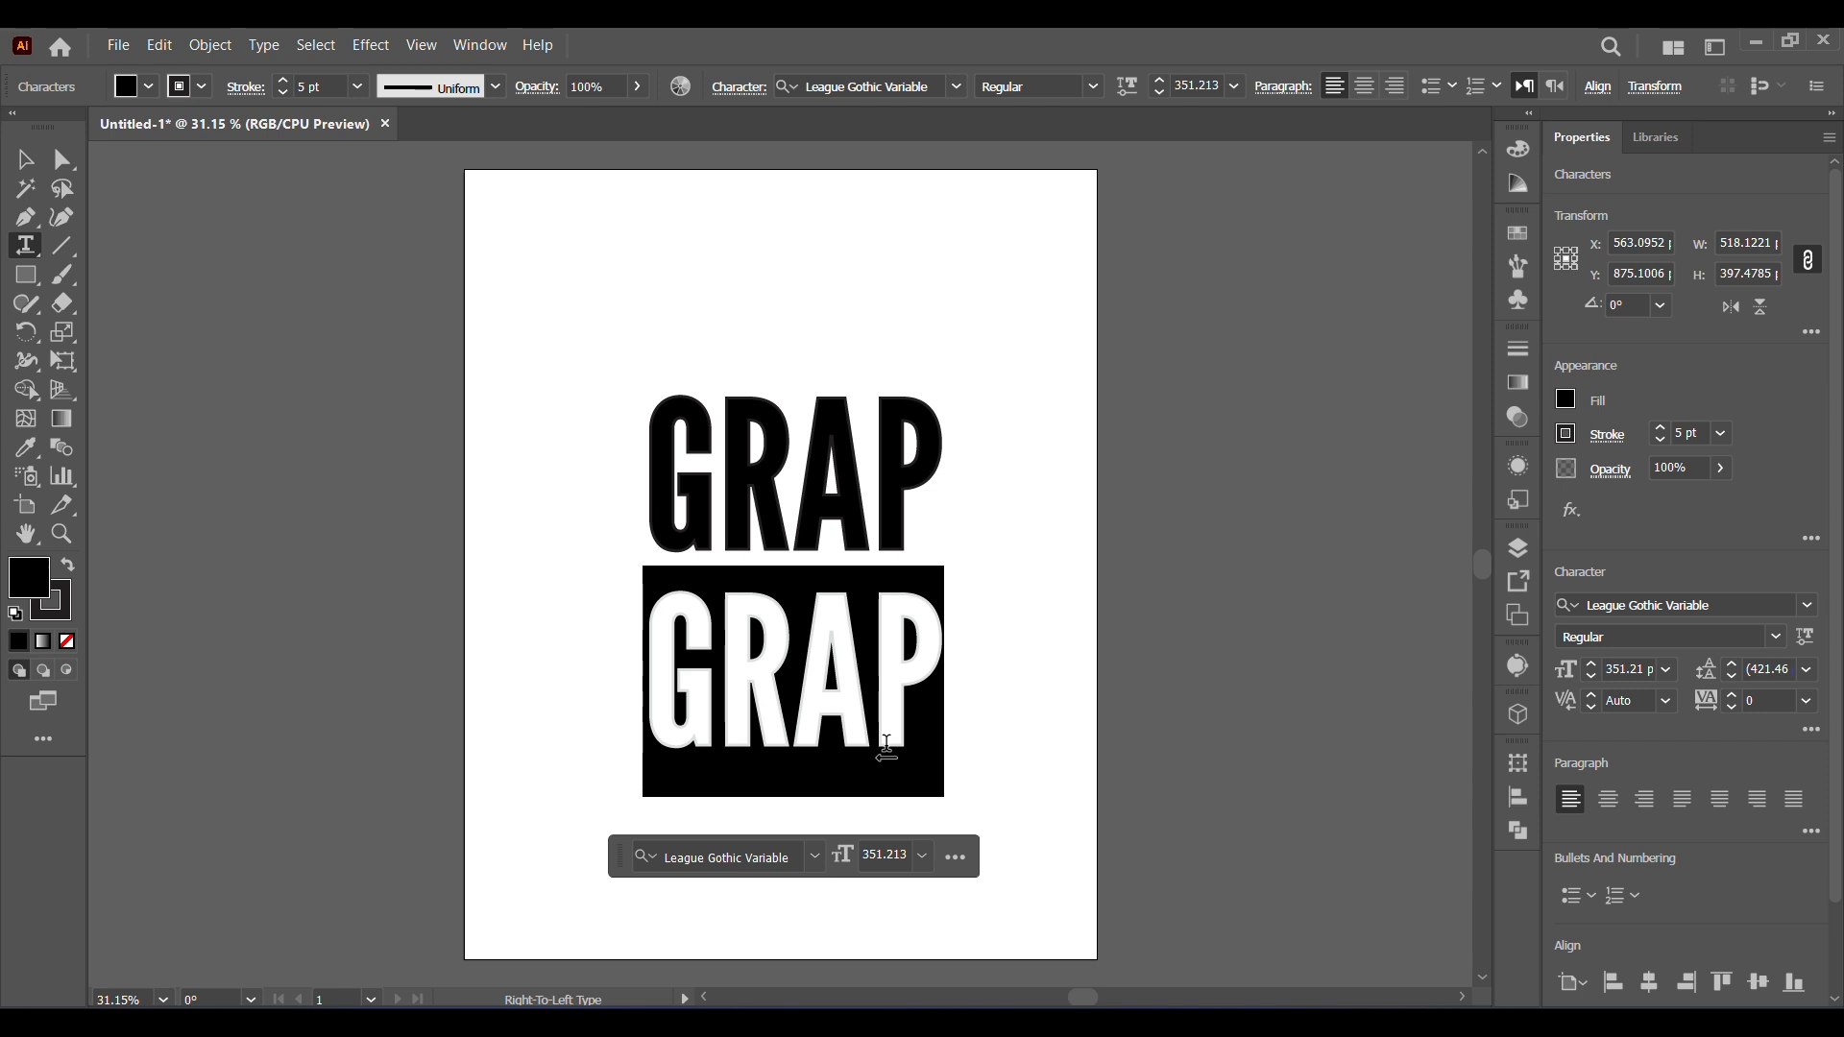
type("hi")
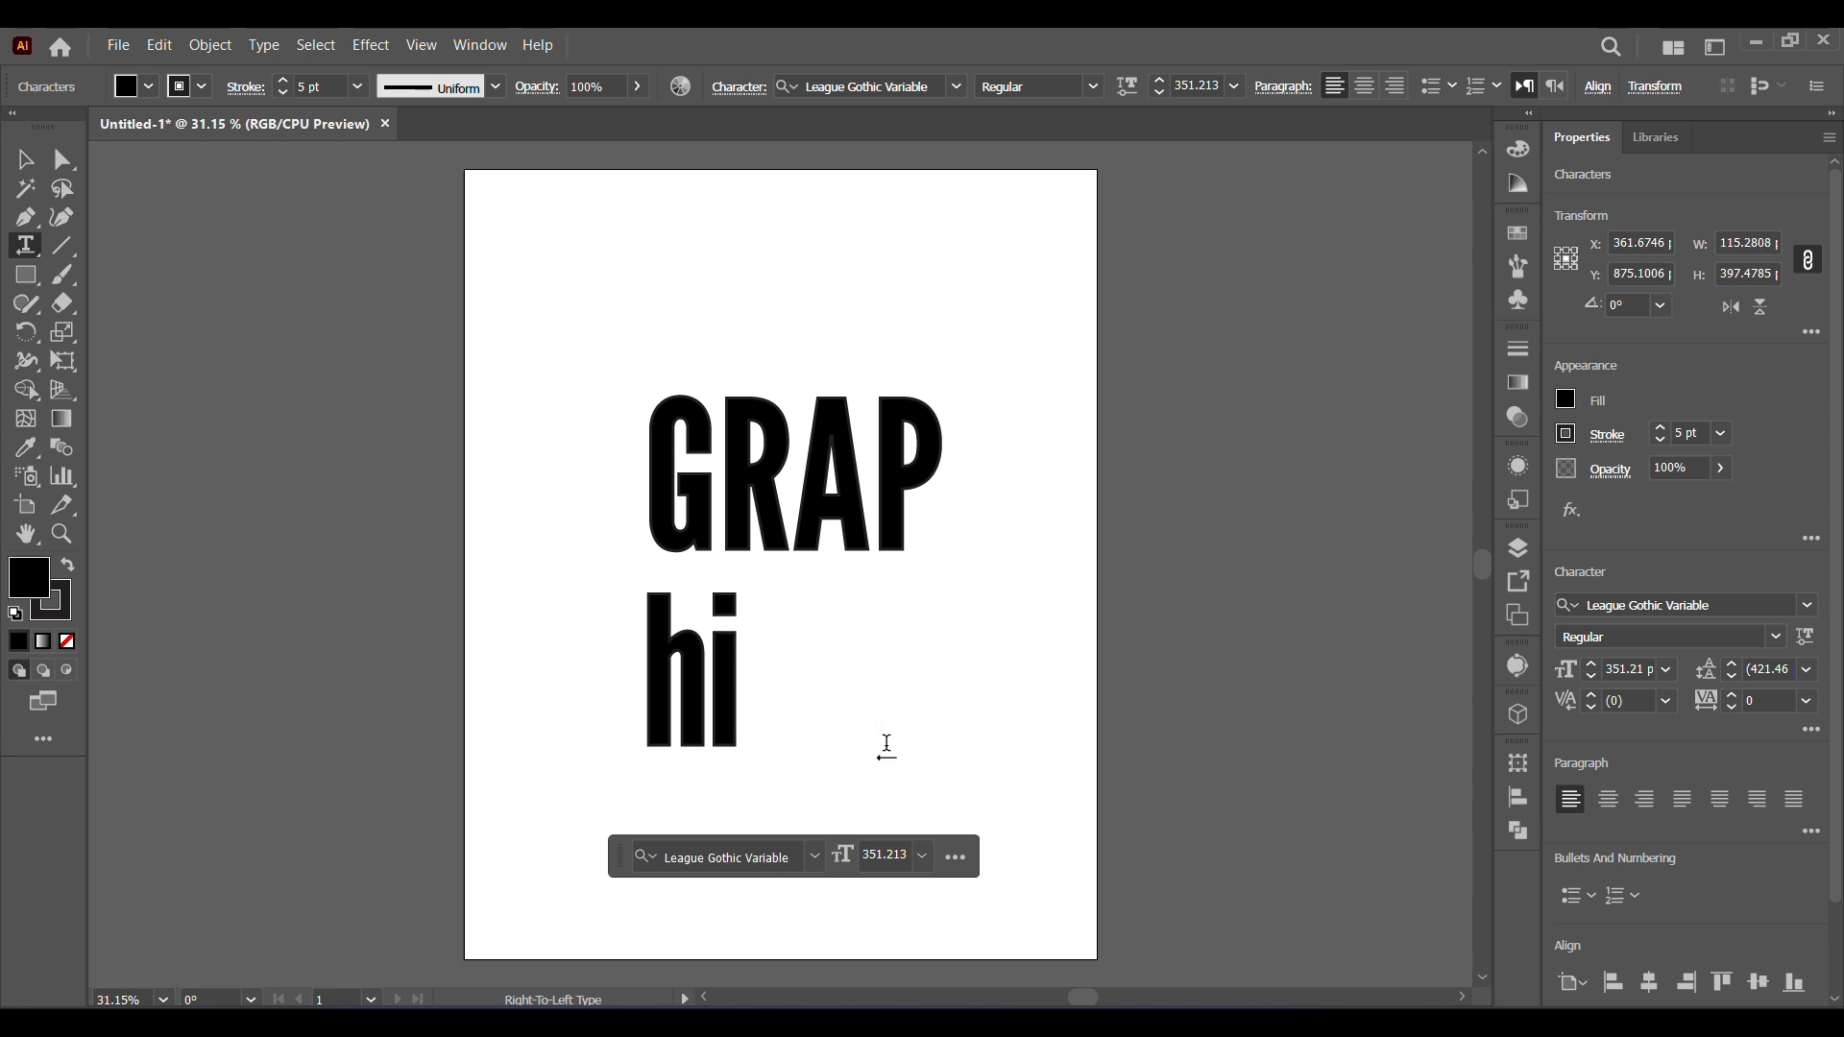
type("cs")
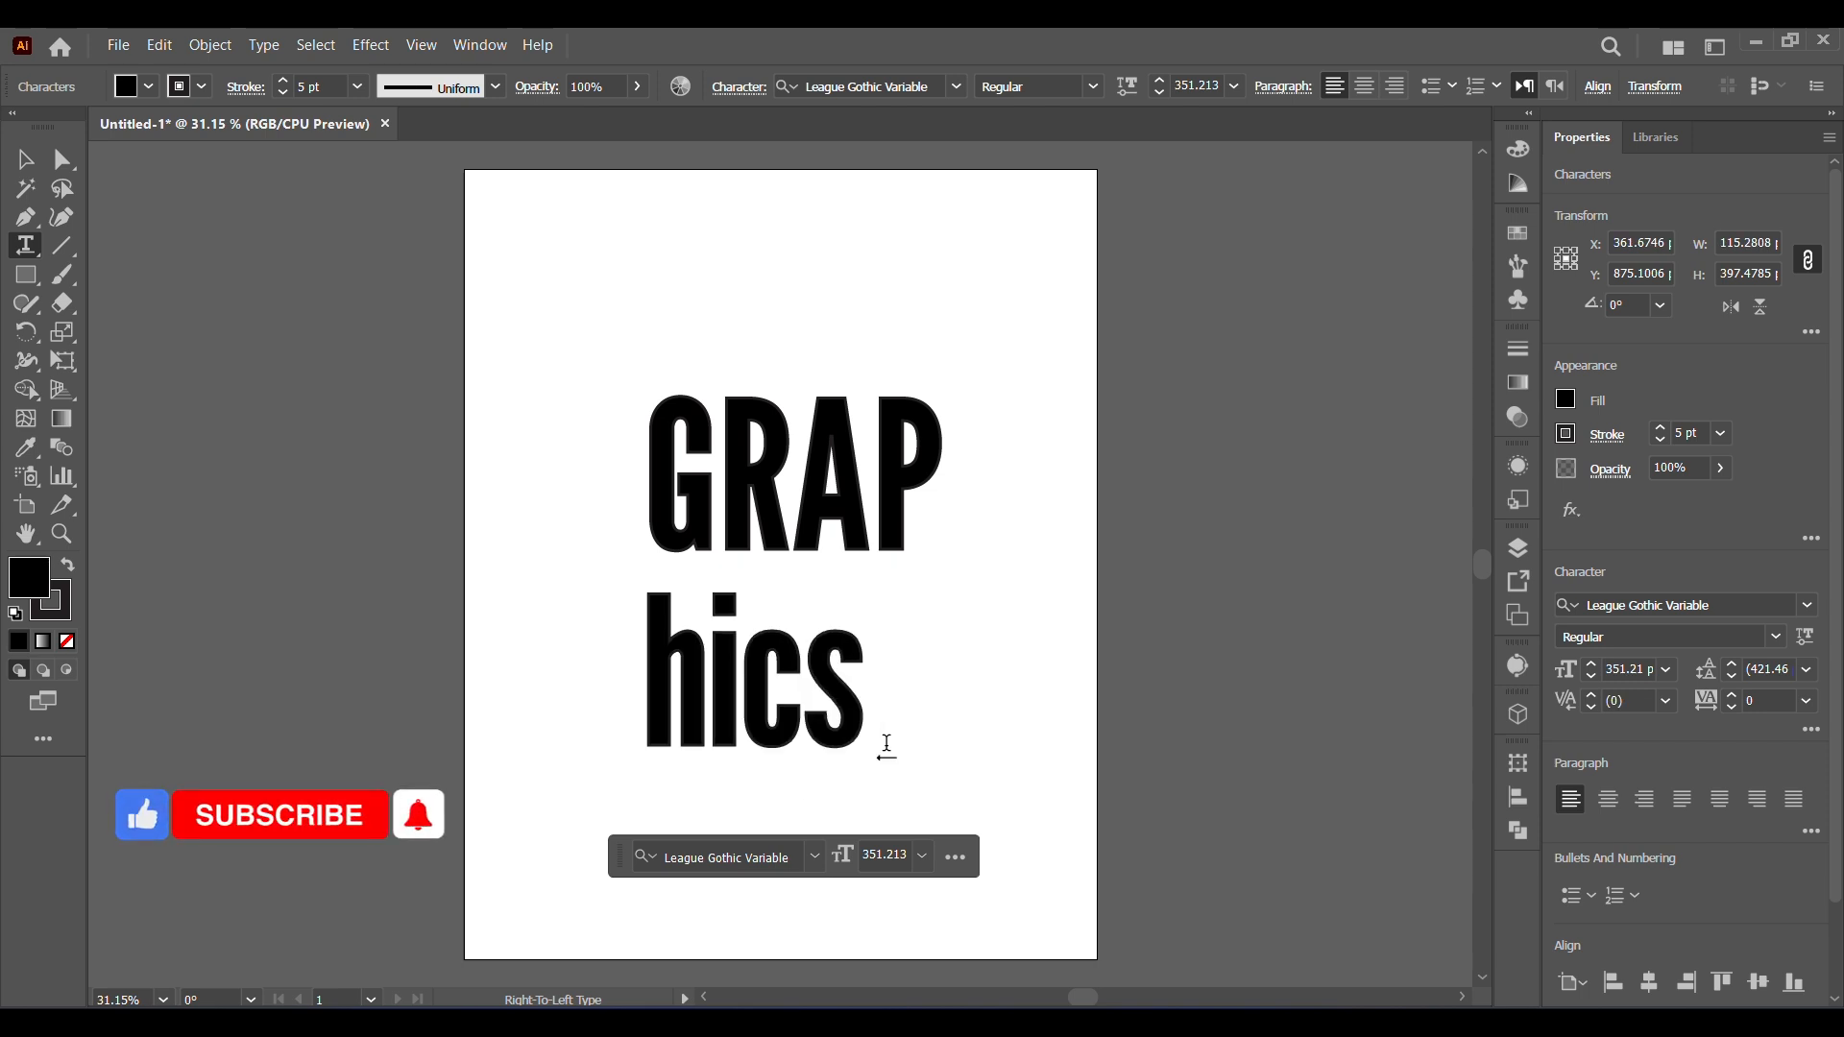
left_click(26, 188)
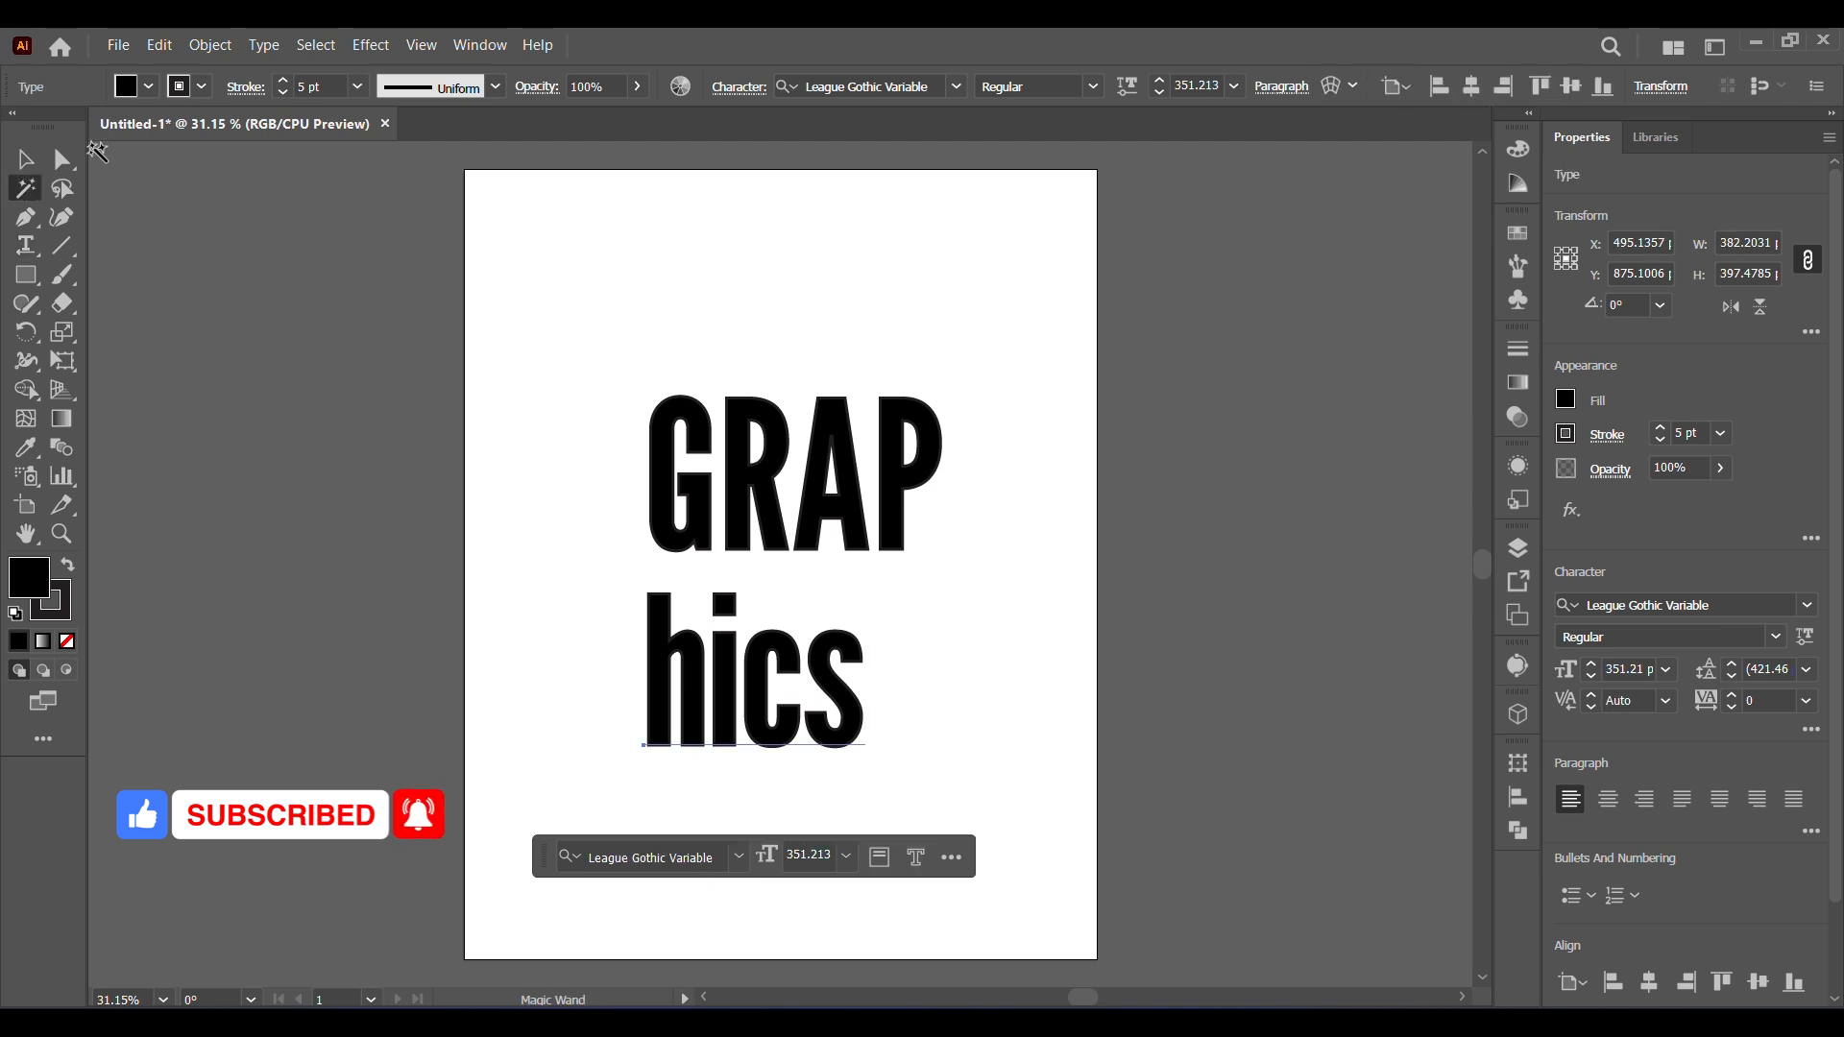
left_click(26, 160)
left_click(849, 749)
double_click(851, 751)
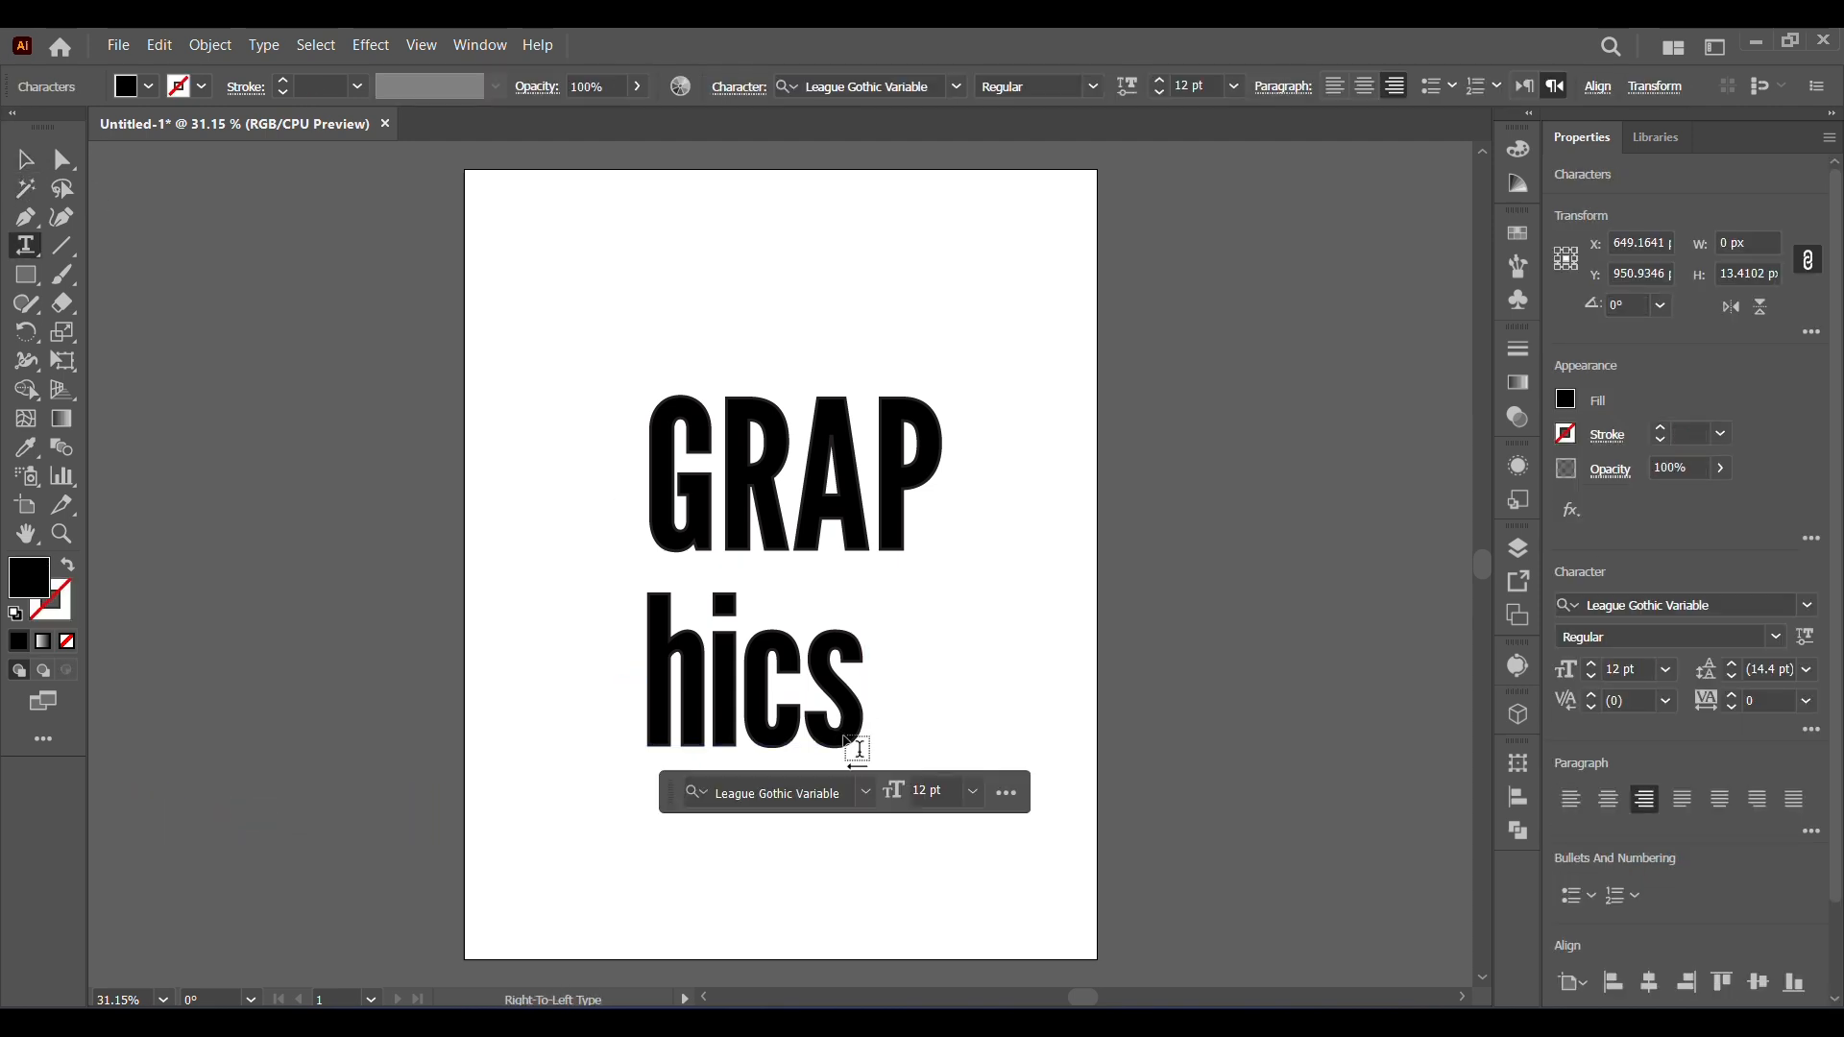
left_click(856, 753)
left_click(32, 167)
key("Delete")
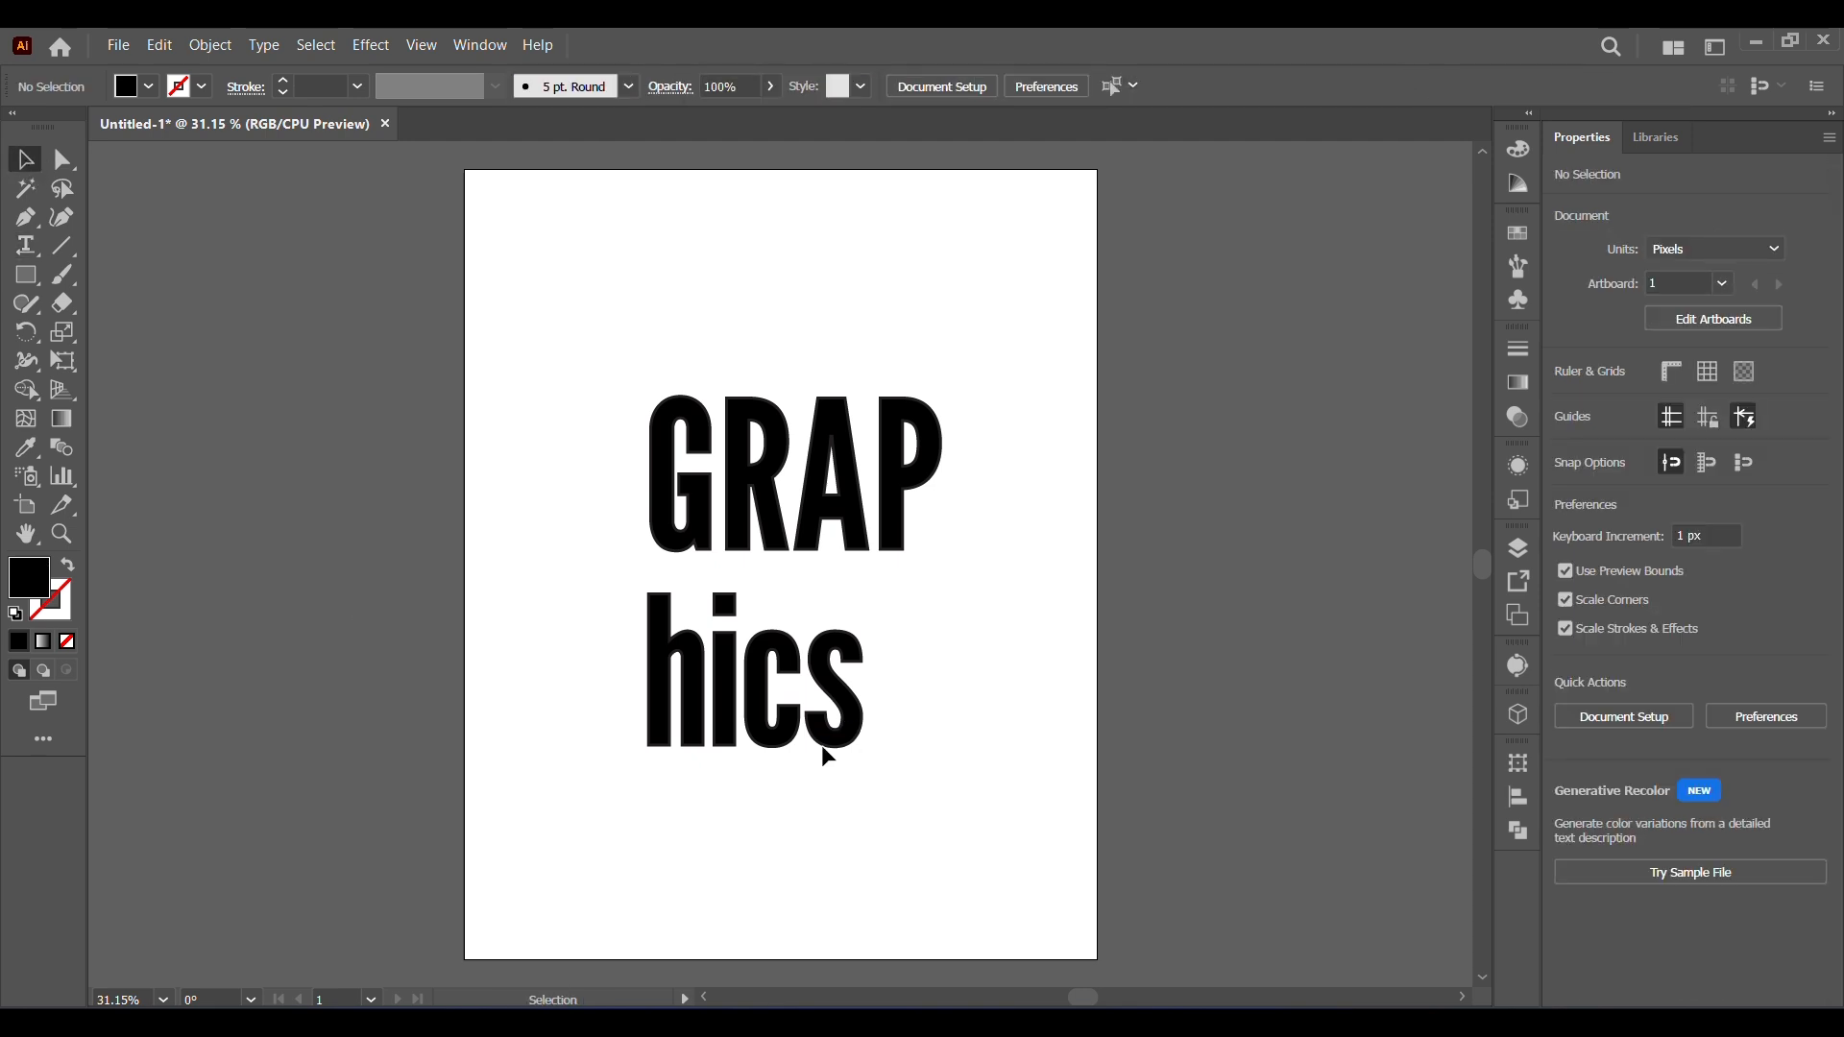
- Convert the whole word "hics" to uppercase and deselect it
double_click(845, 748)
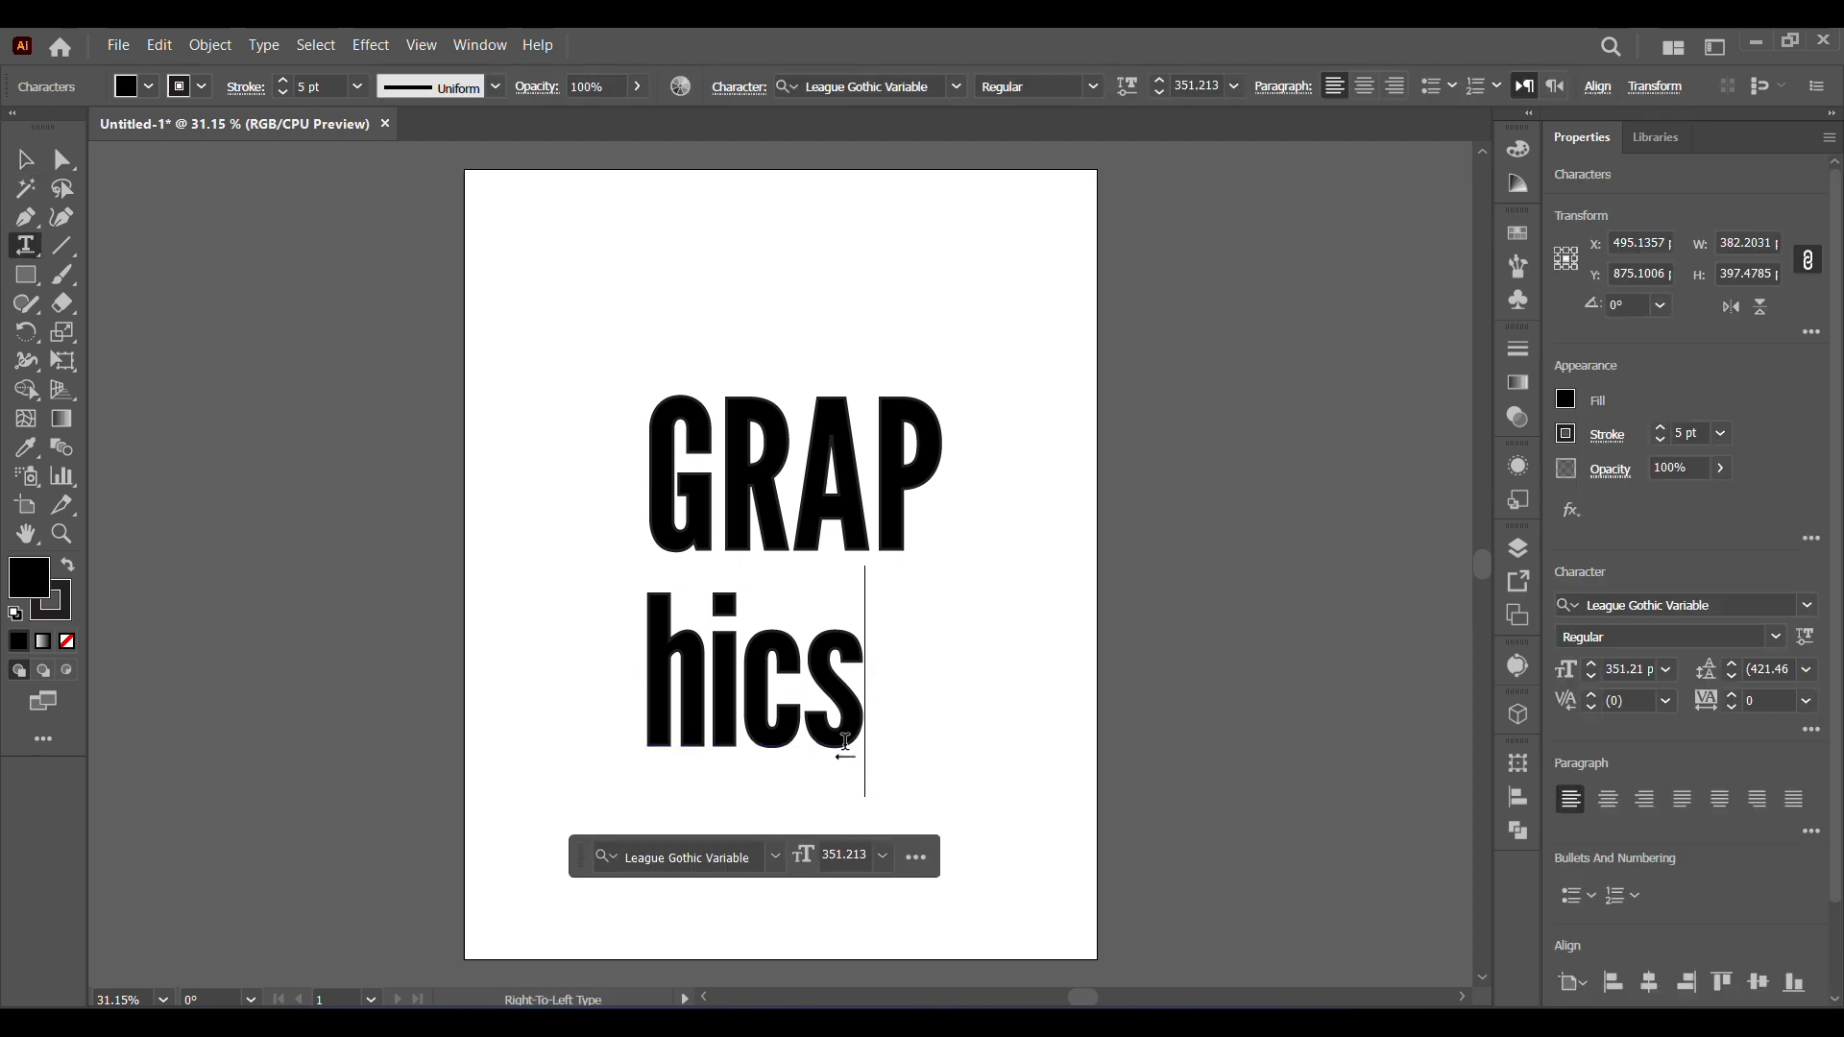
double_click(845, 748)
left_click(263, 45)
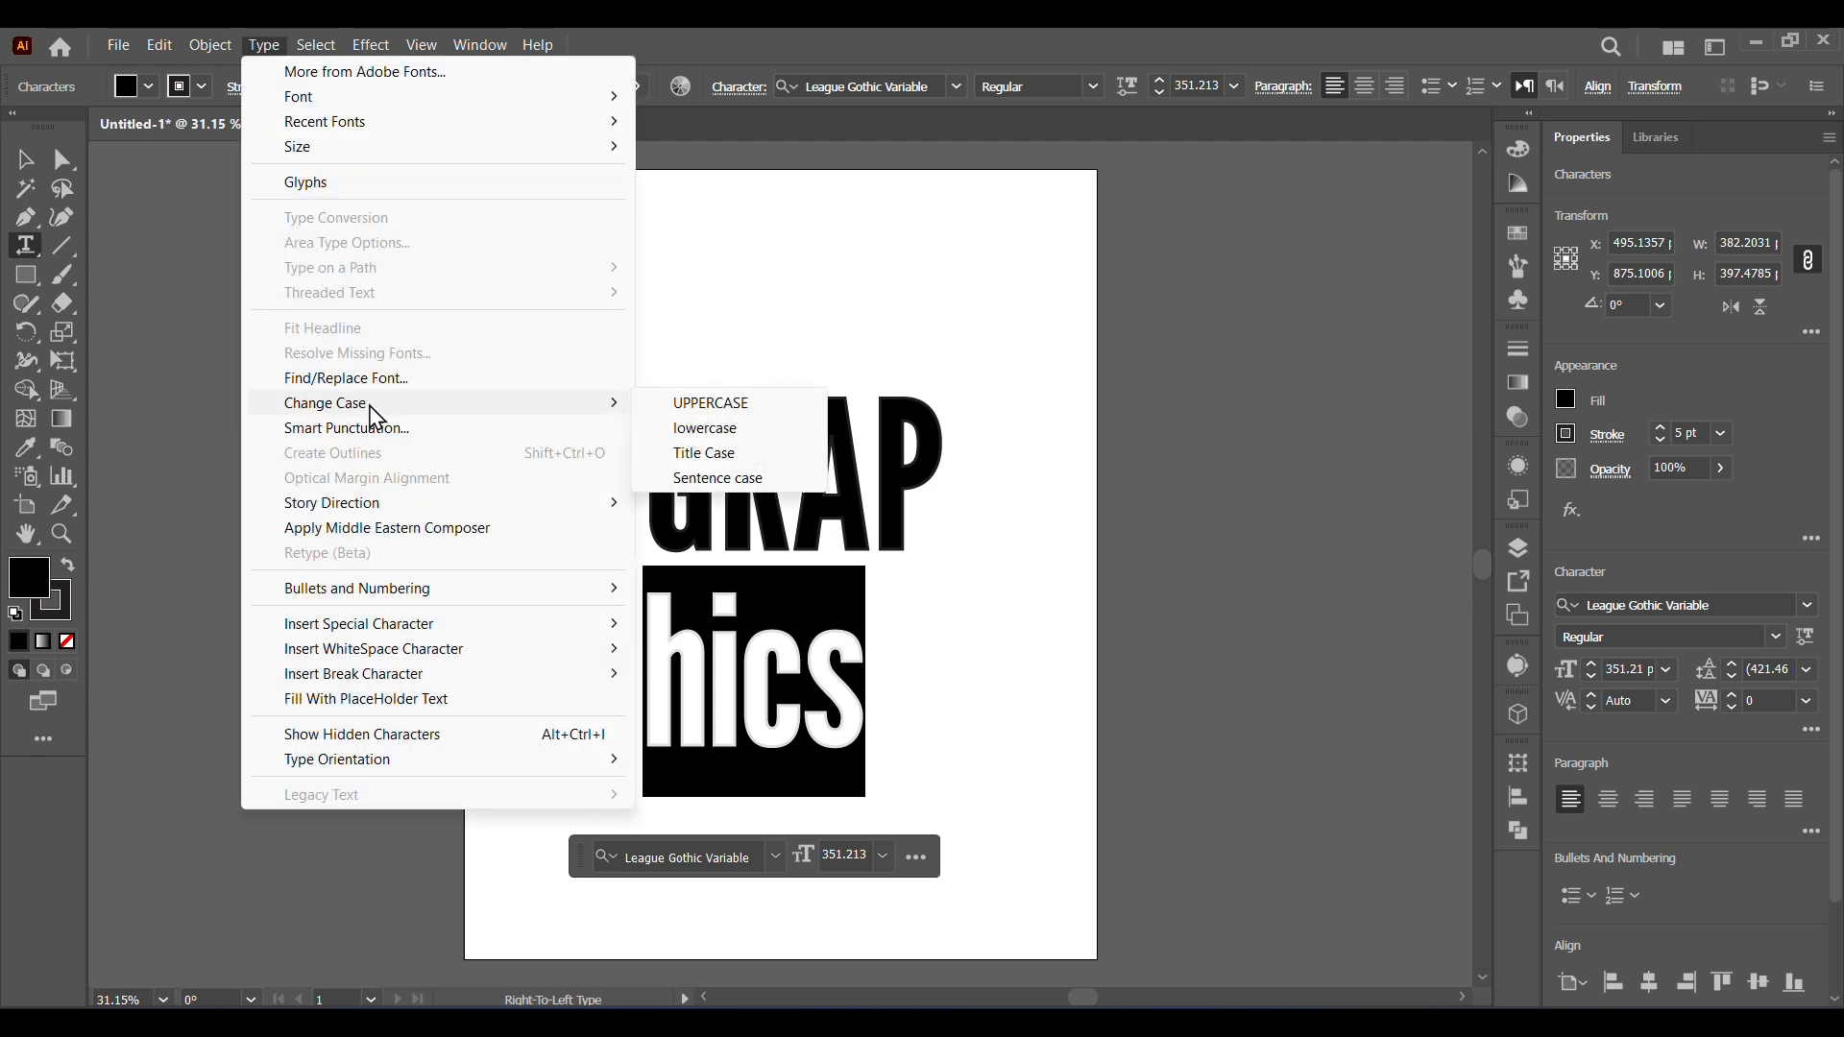
left_click(749, 403)
key("Escape")
left_click(995, 786)
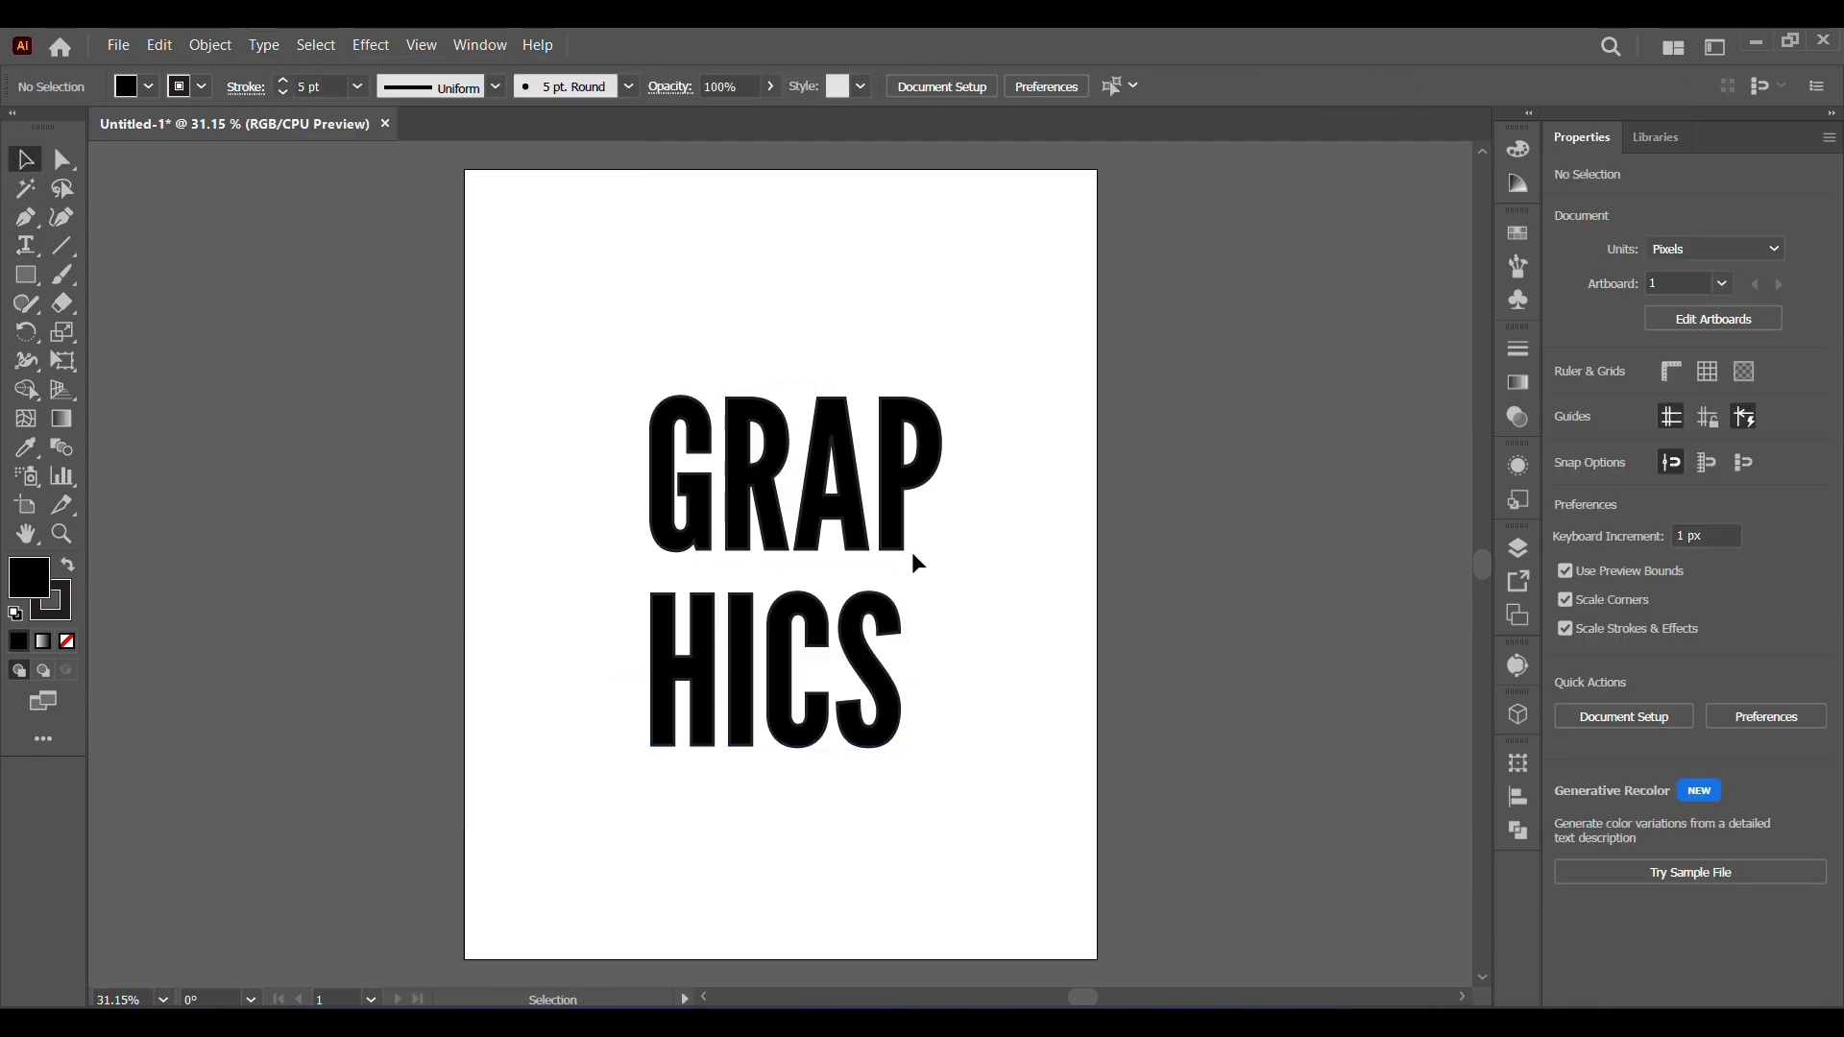
- Expand both the GRAP and HICS text objects into outlined shapes
left_click(671, 402)
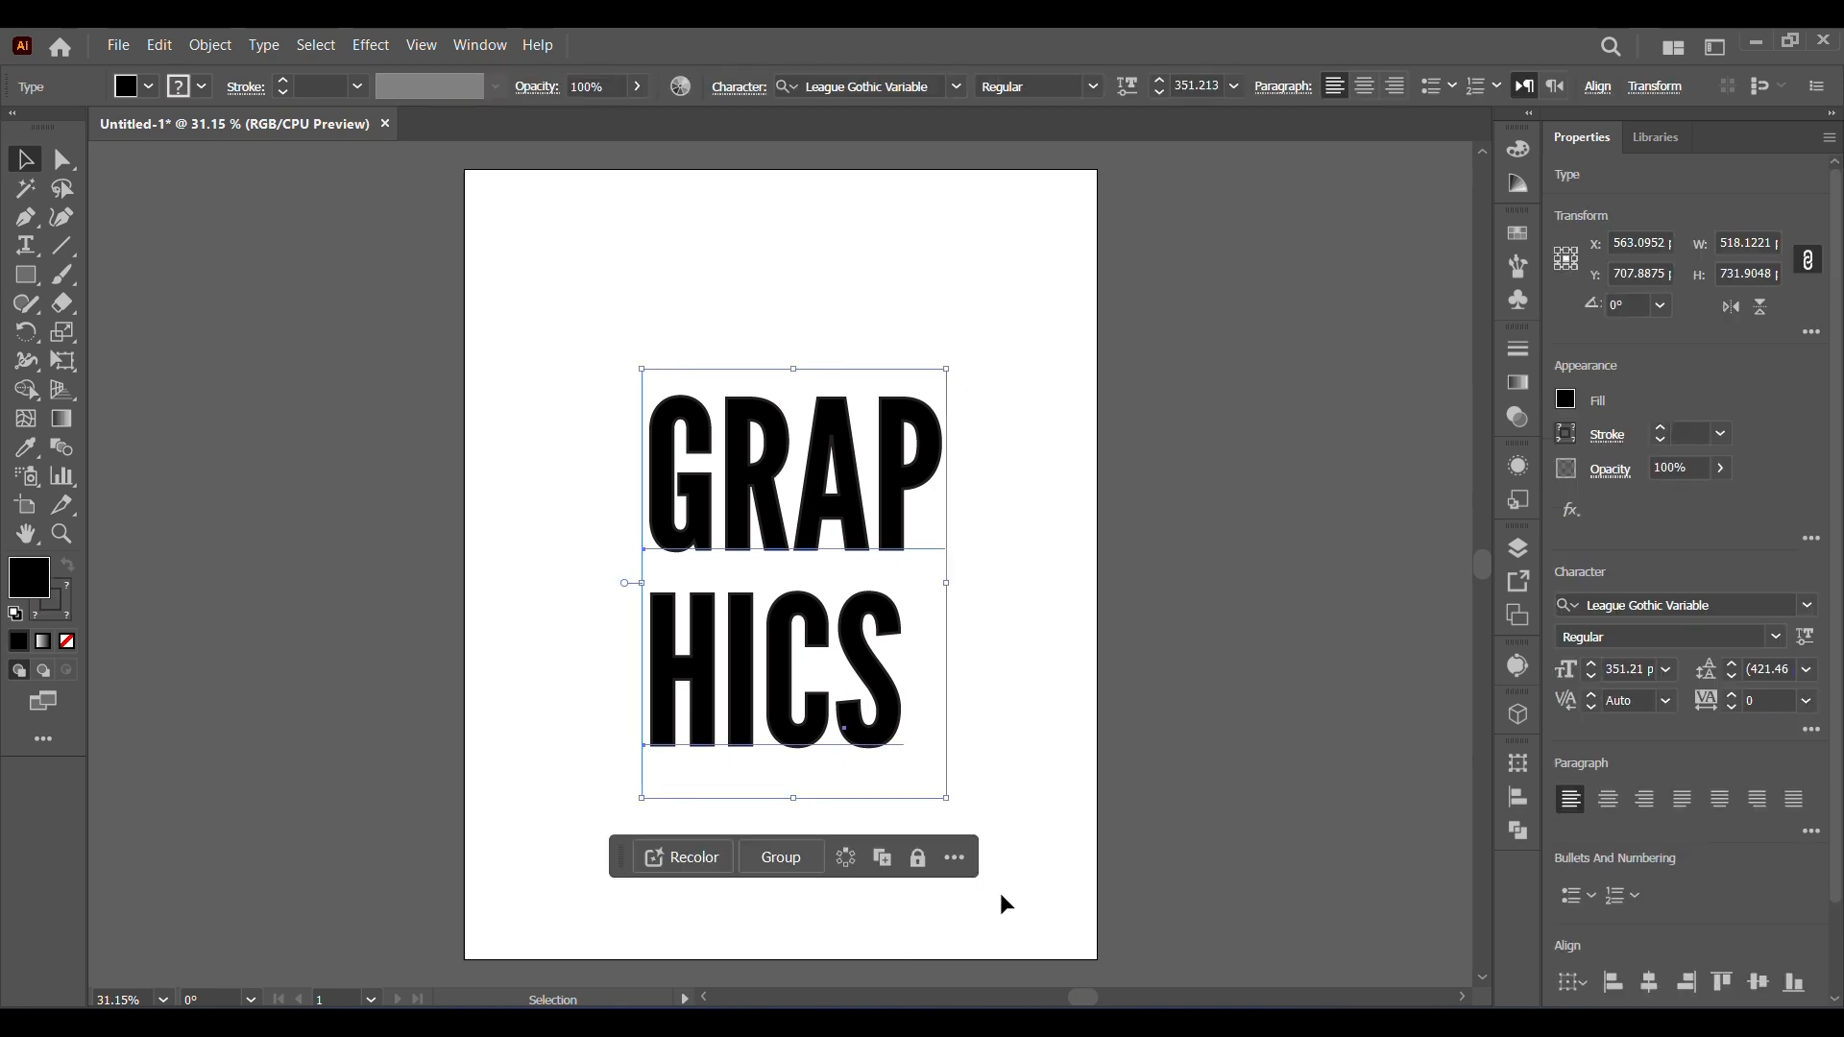
left_click(223, 46)
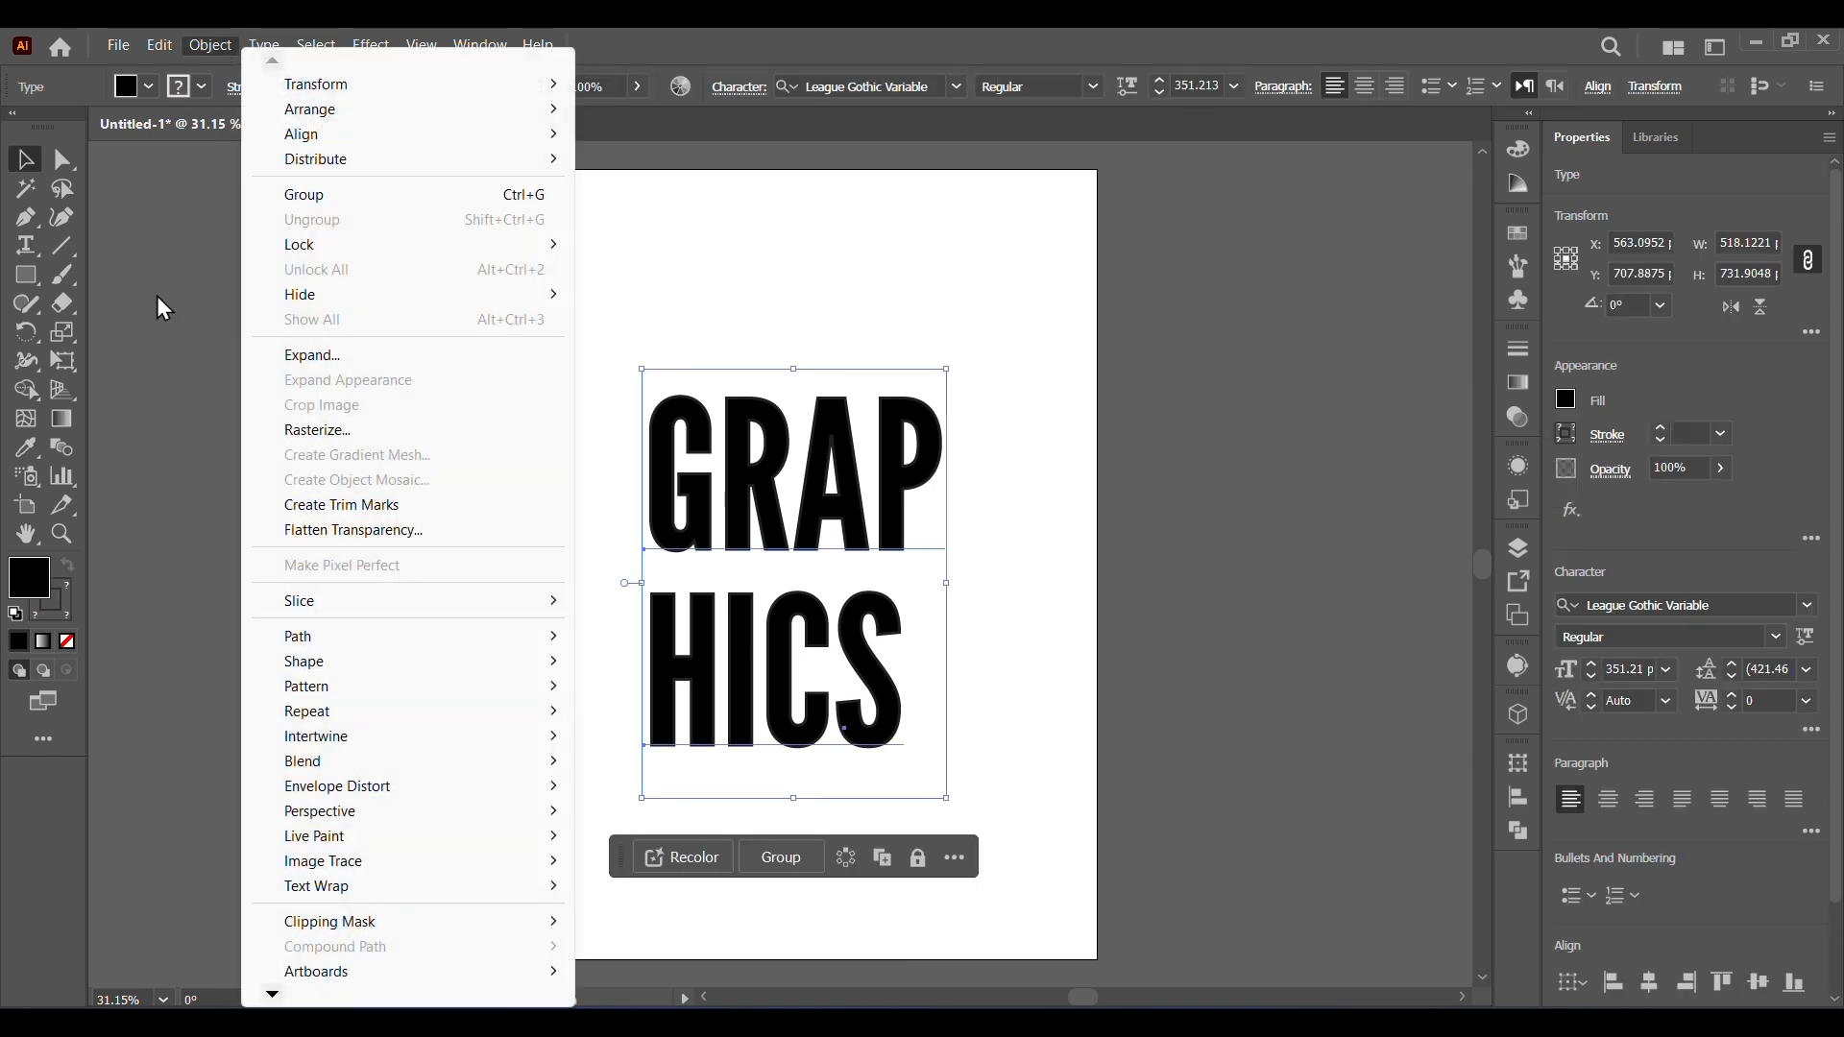
left_click(347, 356)
left_click(891, 680)
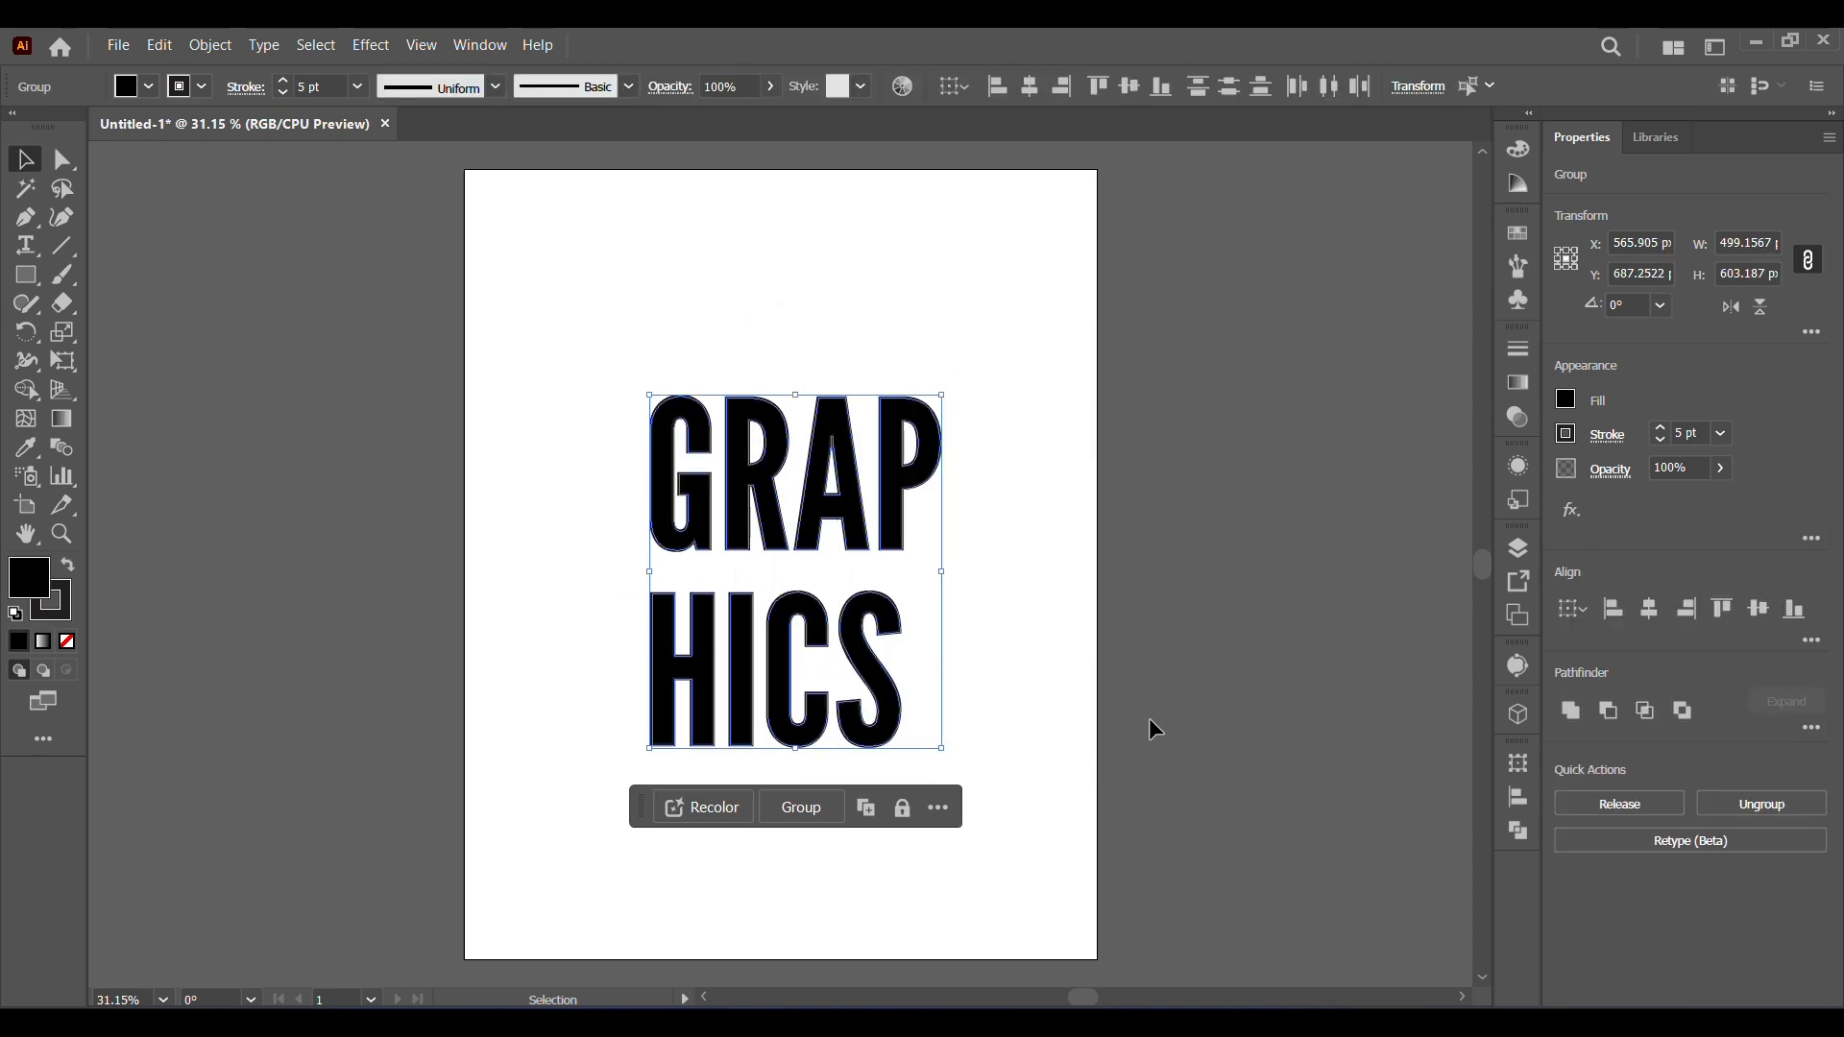
- Ungroup the expanded GRAP shapes into separate letters
left_click(1052, 557)
left_click(908, 560)
right_click(908, 560)
left_click(1003, 761)
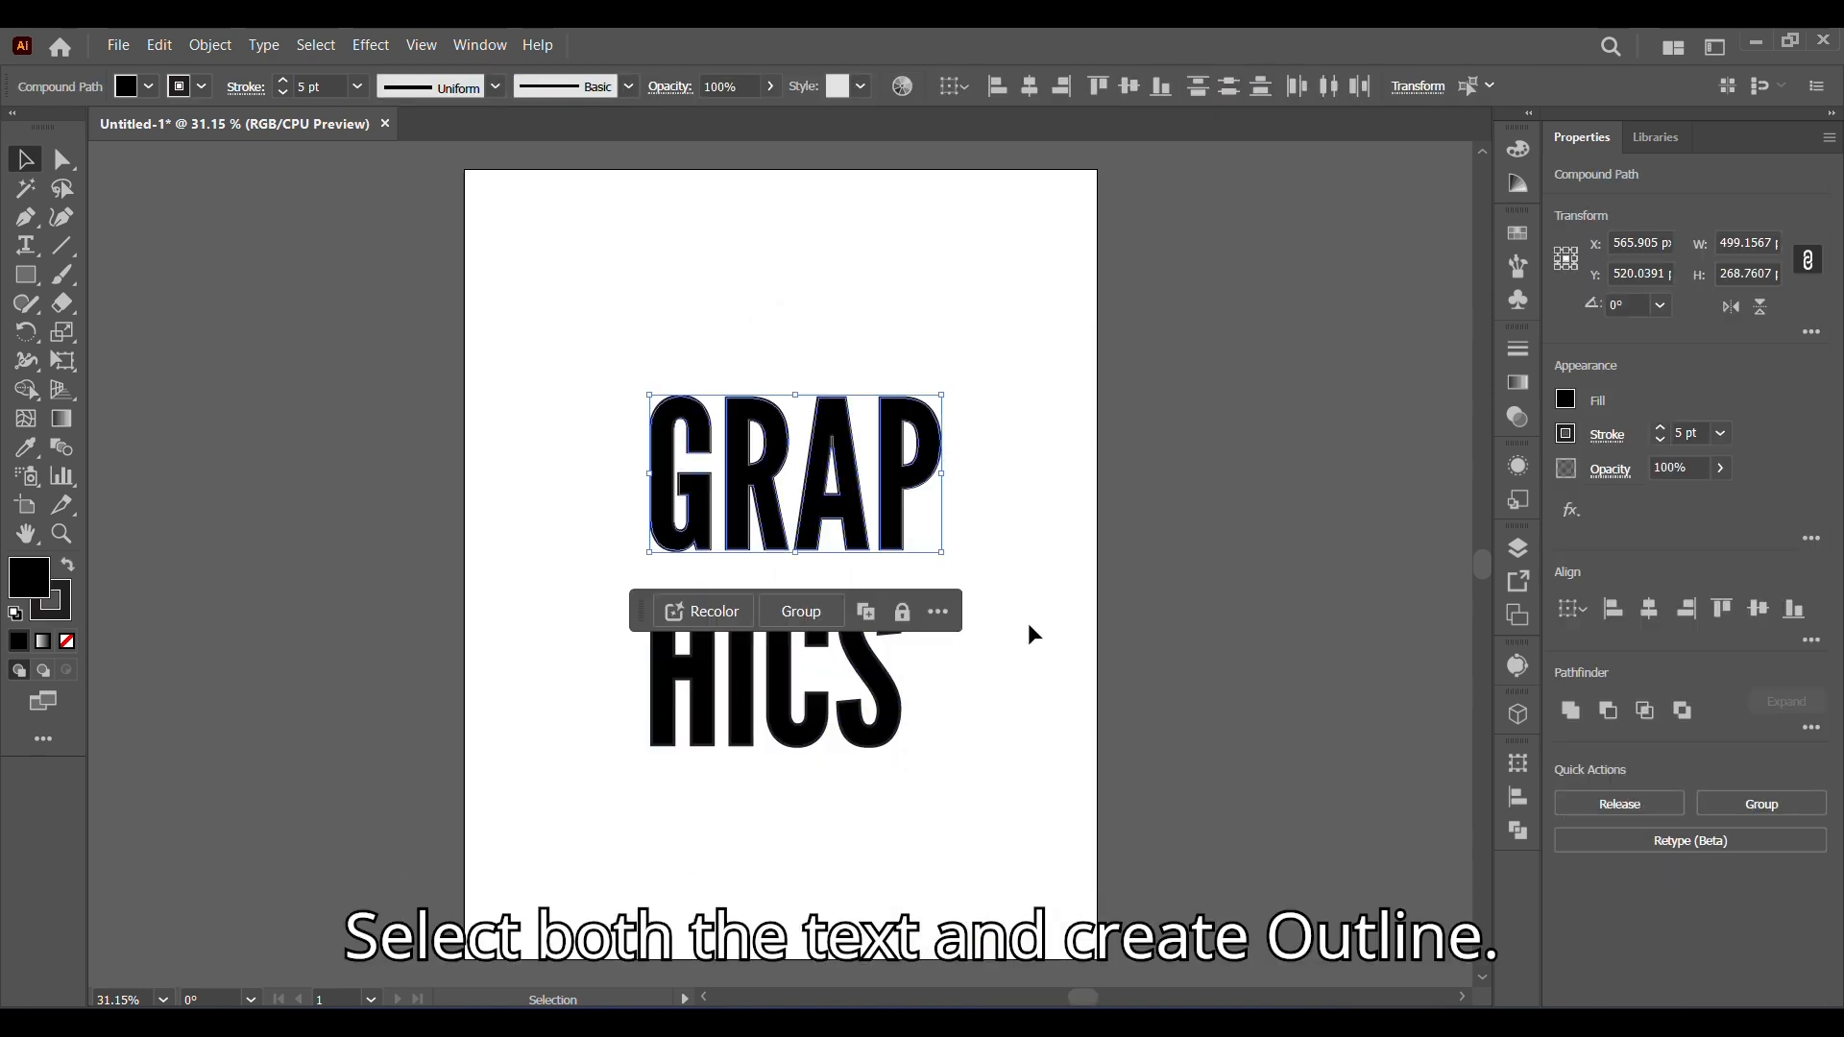
- Expand the fill and stroke of the letter A and unite them into one shape with Pathfinder
left_click(906, 549)
left_click(1519, 831)
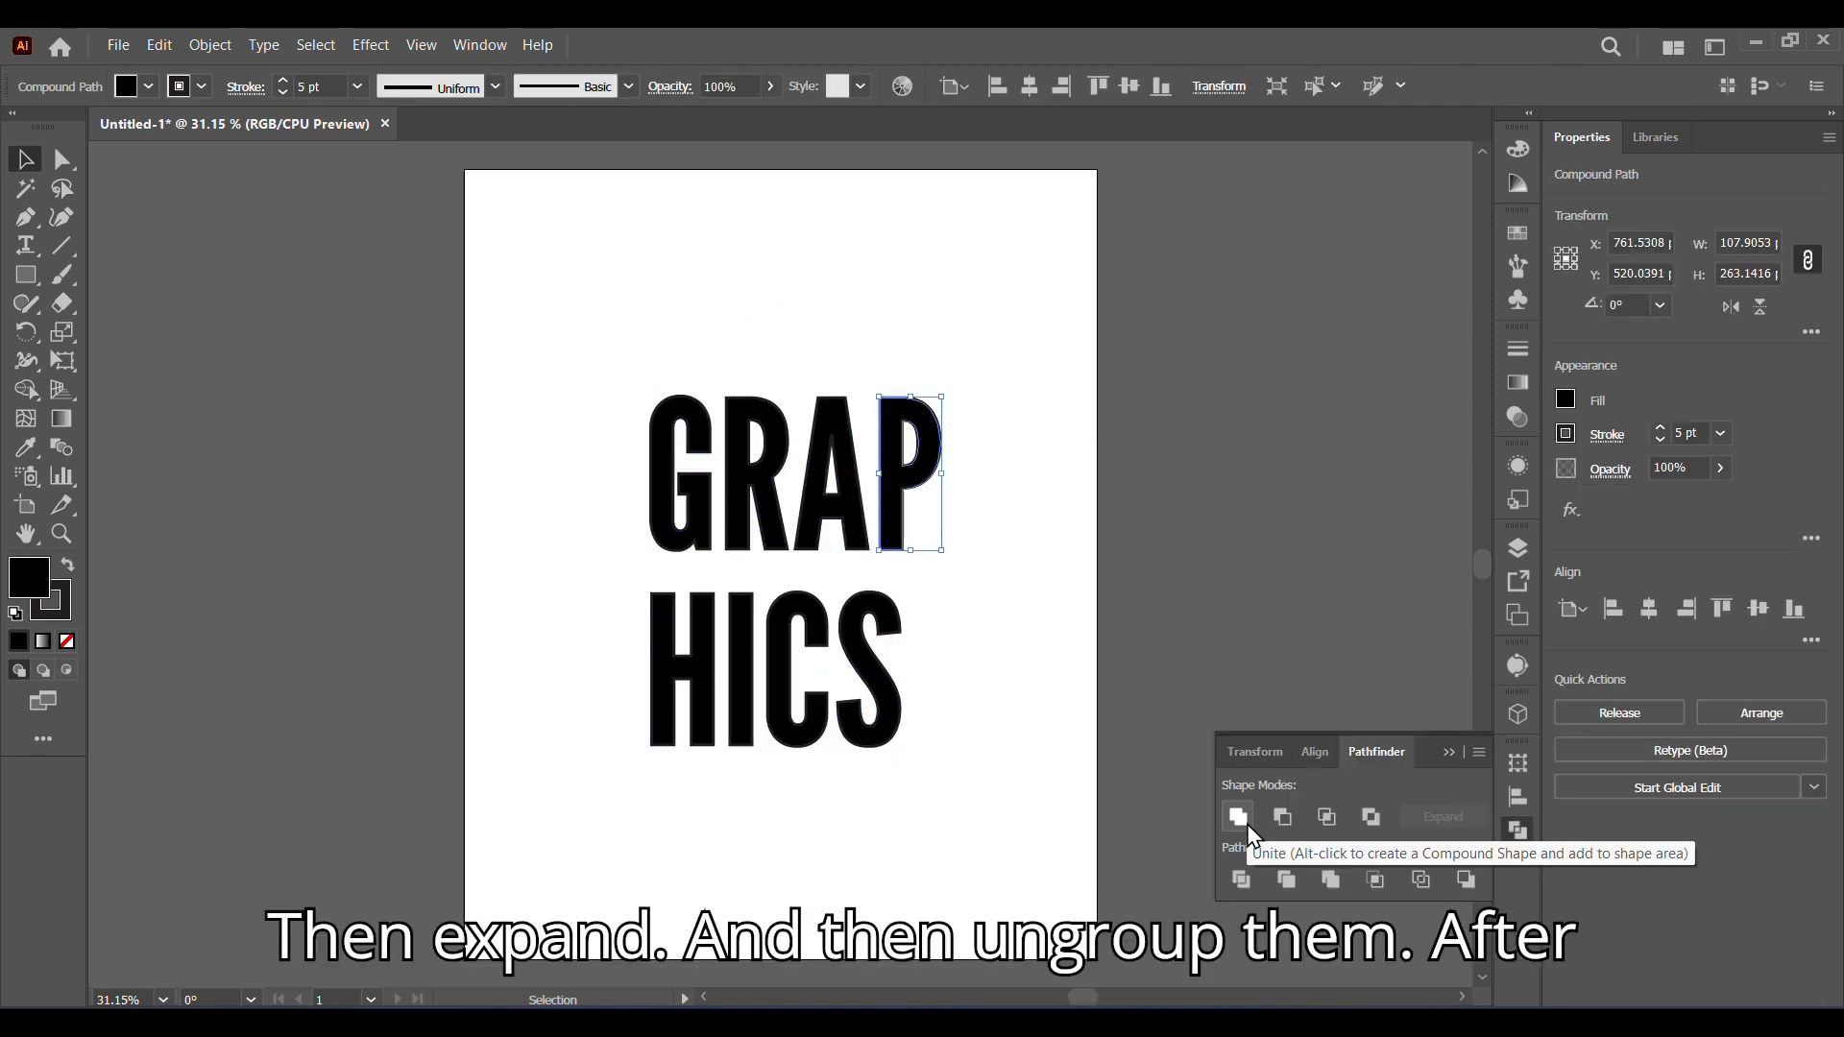
left_click(1107, 820)
left_click(816, 470)
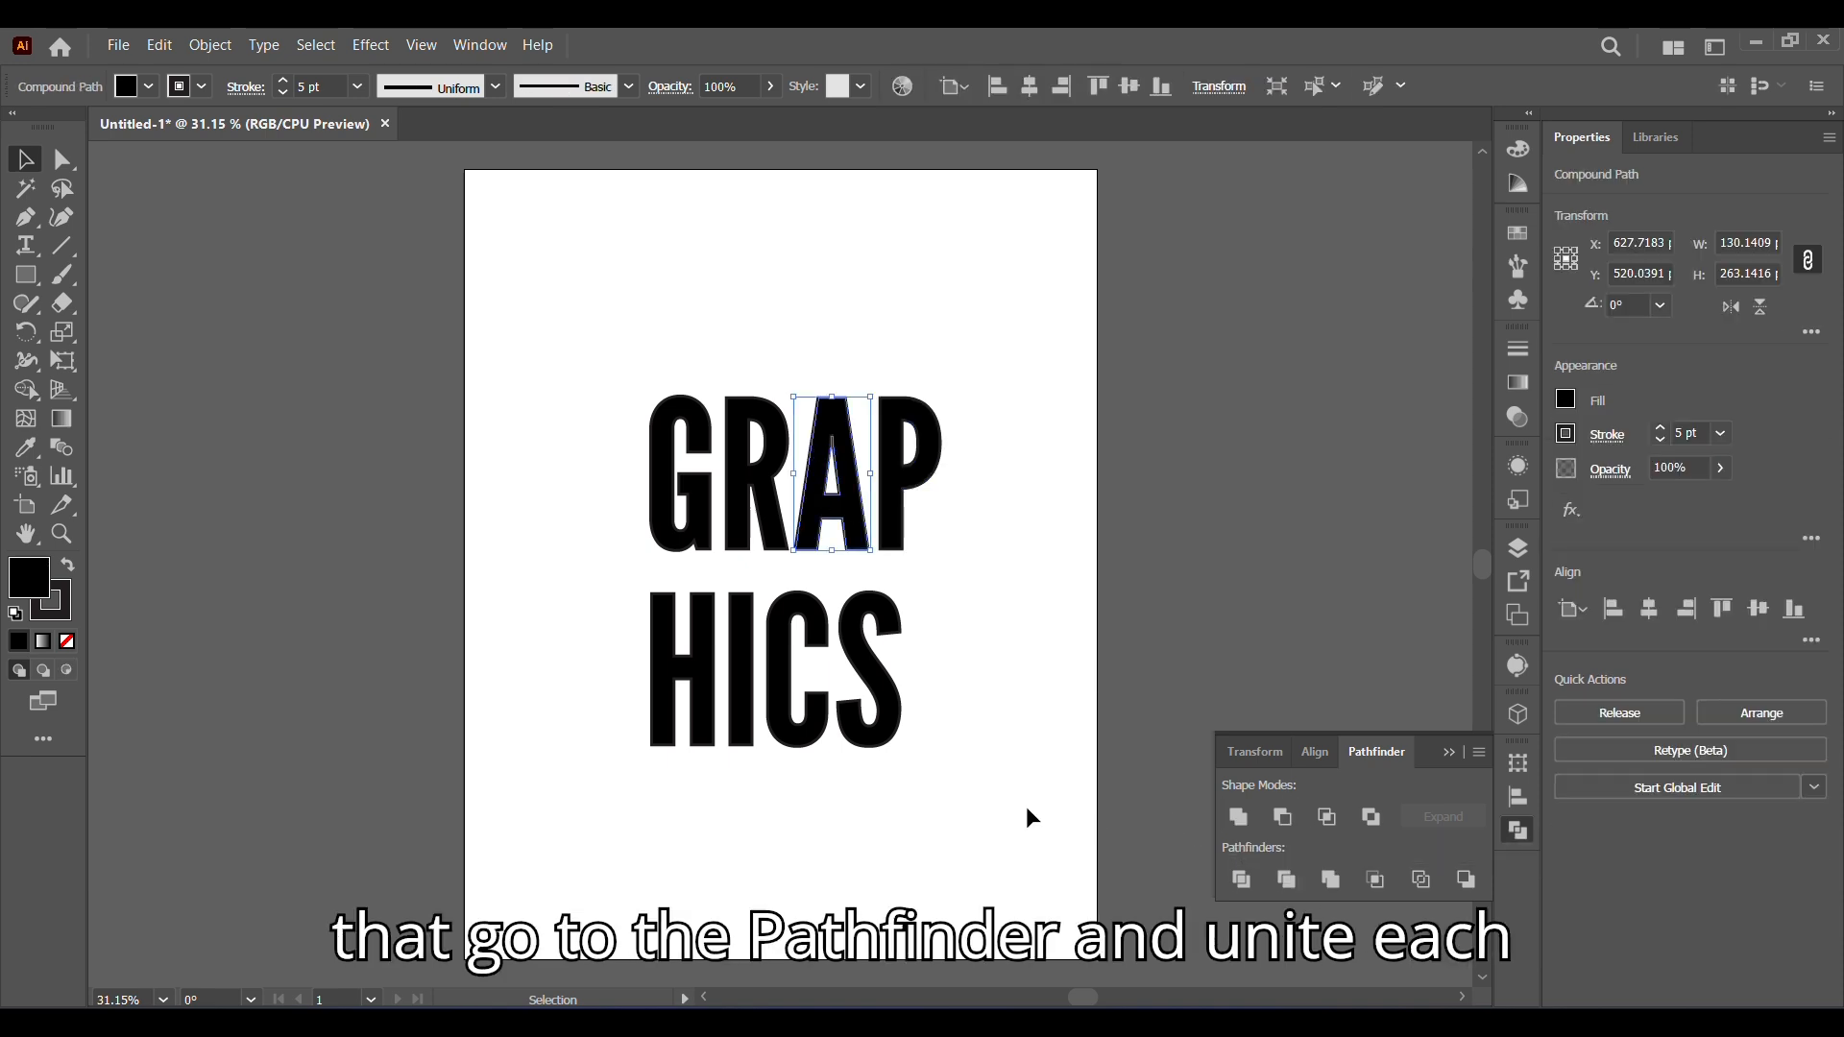
left_click(208, 45)
left_click(313, 355)
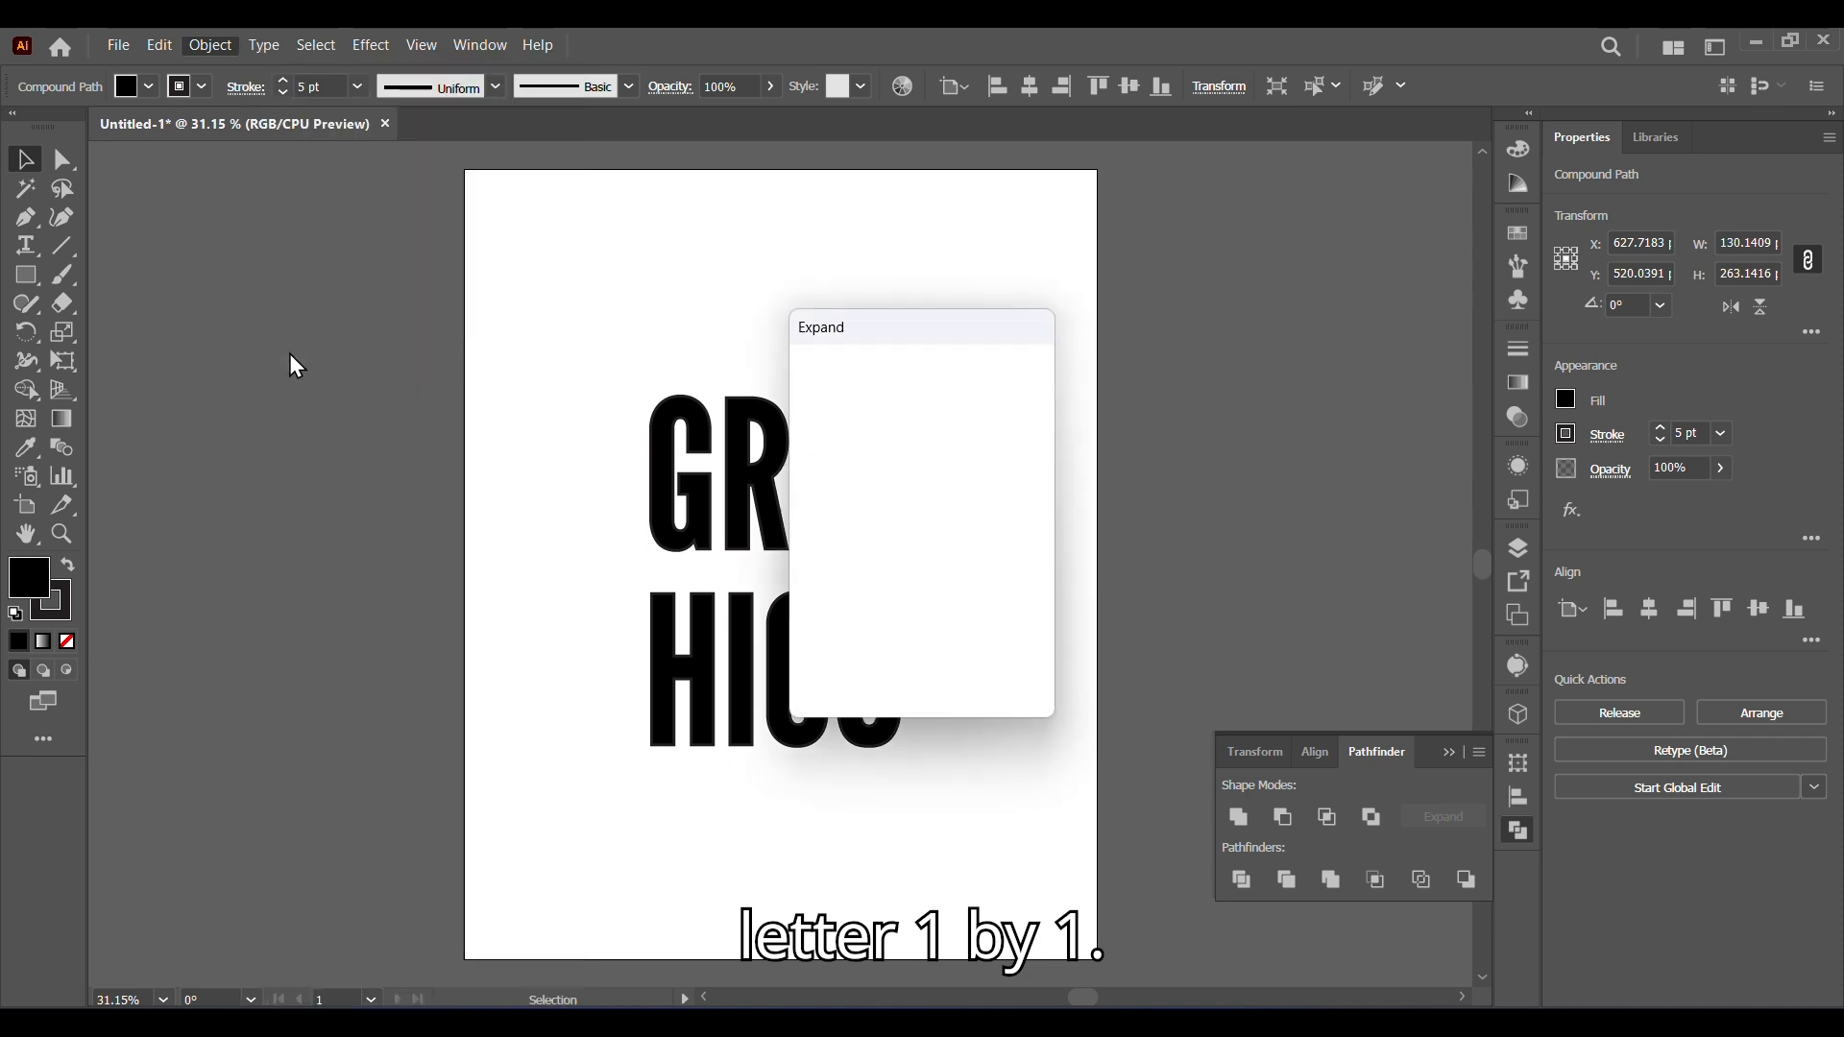
key("Return")
left_click(1239, 818)
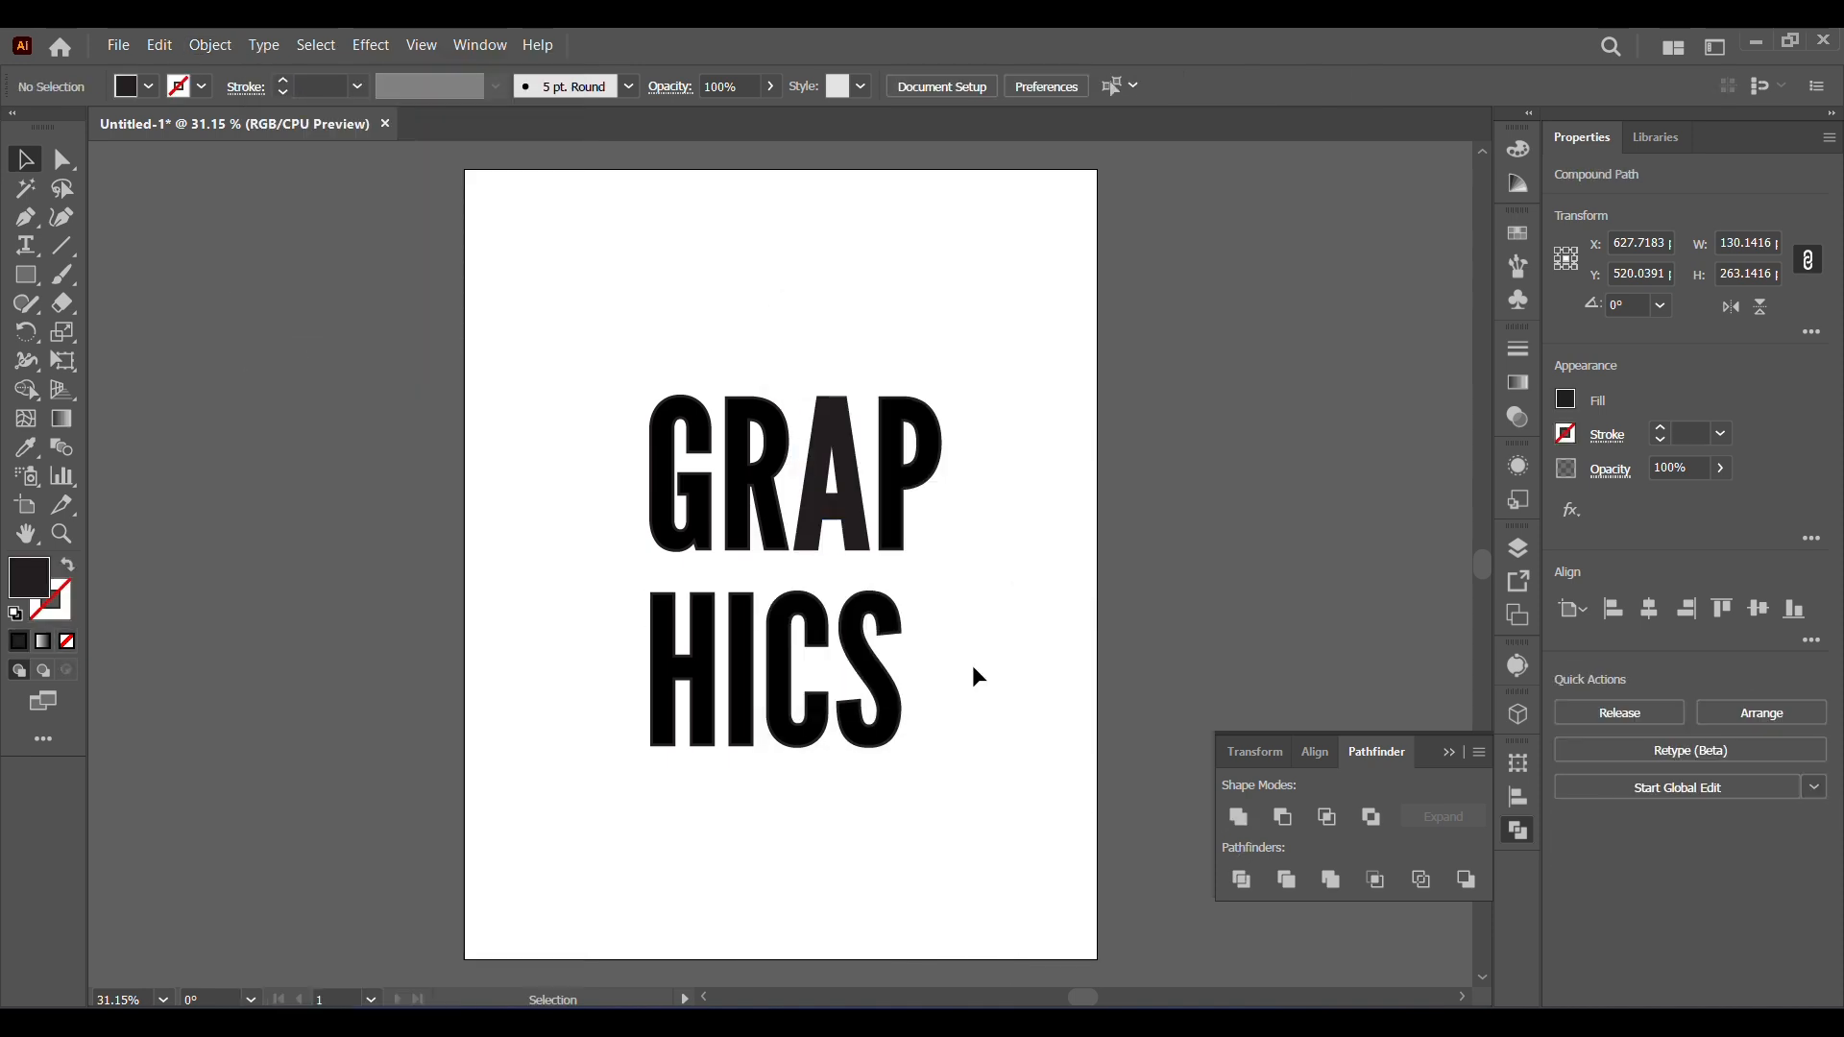
- Expand the fill and stroke of the letter P and unite them into one shape
left_click(211, 45)
left_click(323, 357)
key("Return")
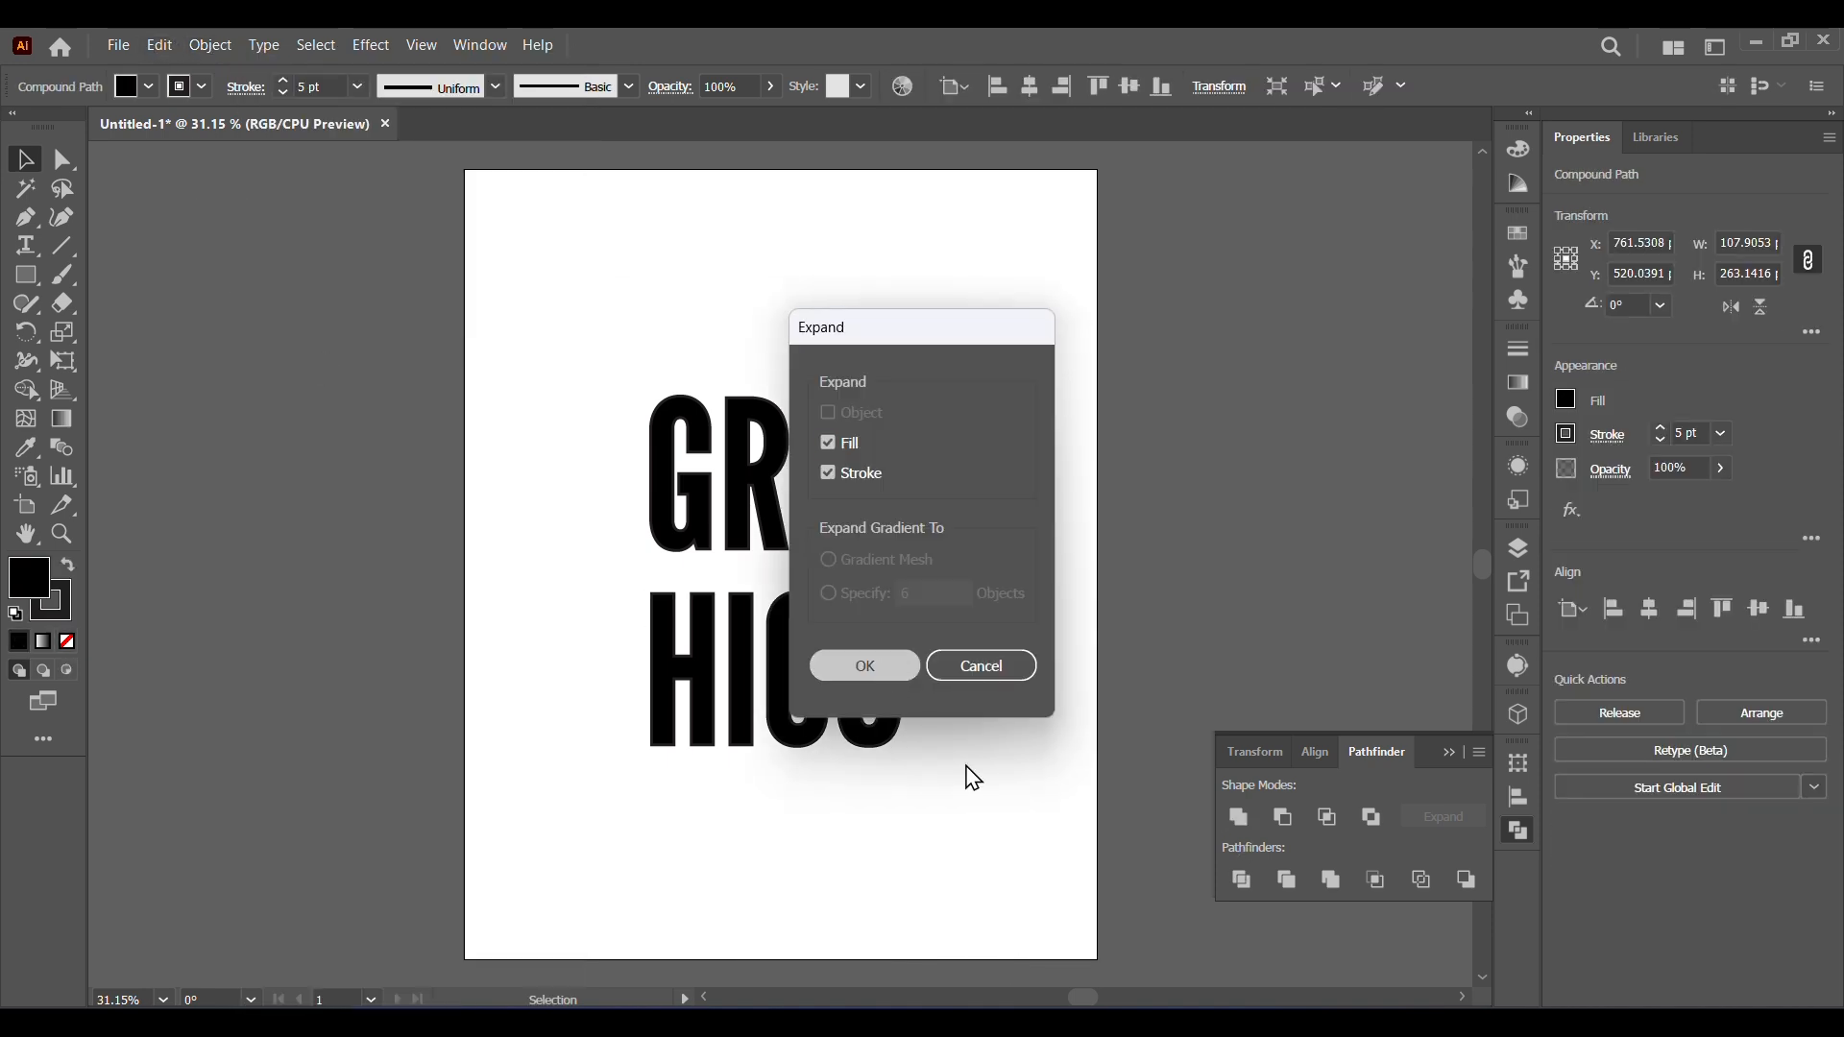
left_click(1237, 816)
left_click(1008, 674)
- Expand the fill and stroke of the letter R and unite them into one shape
left_click(754, 522)
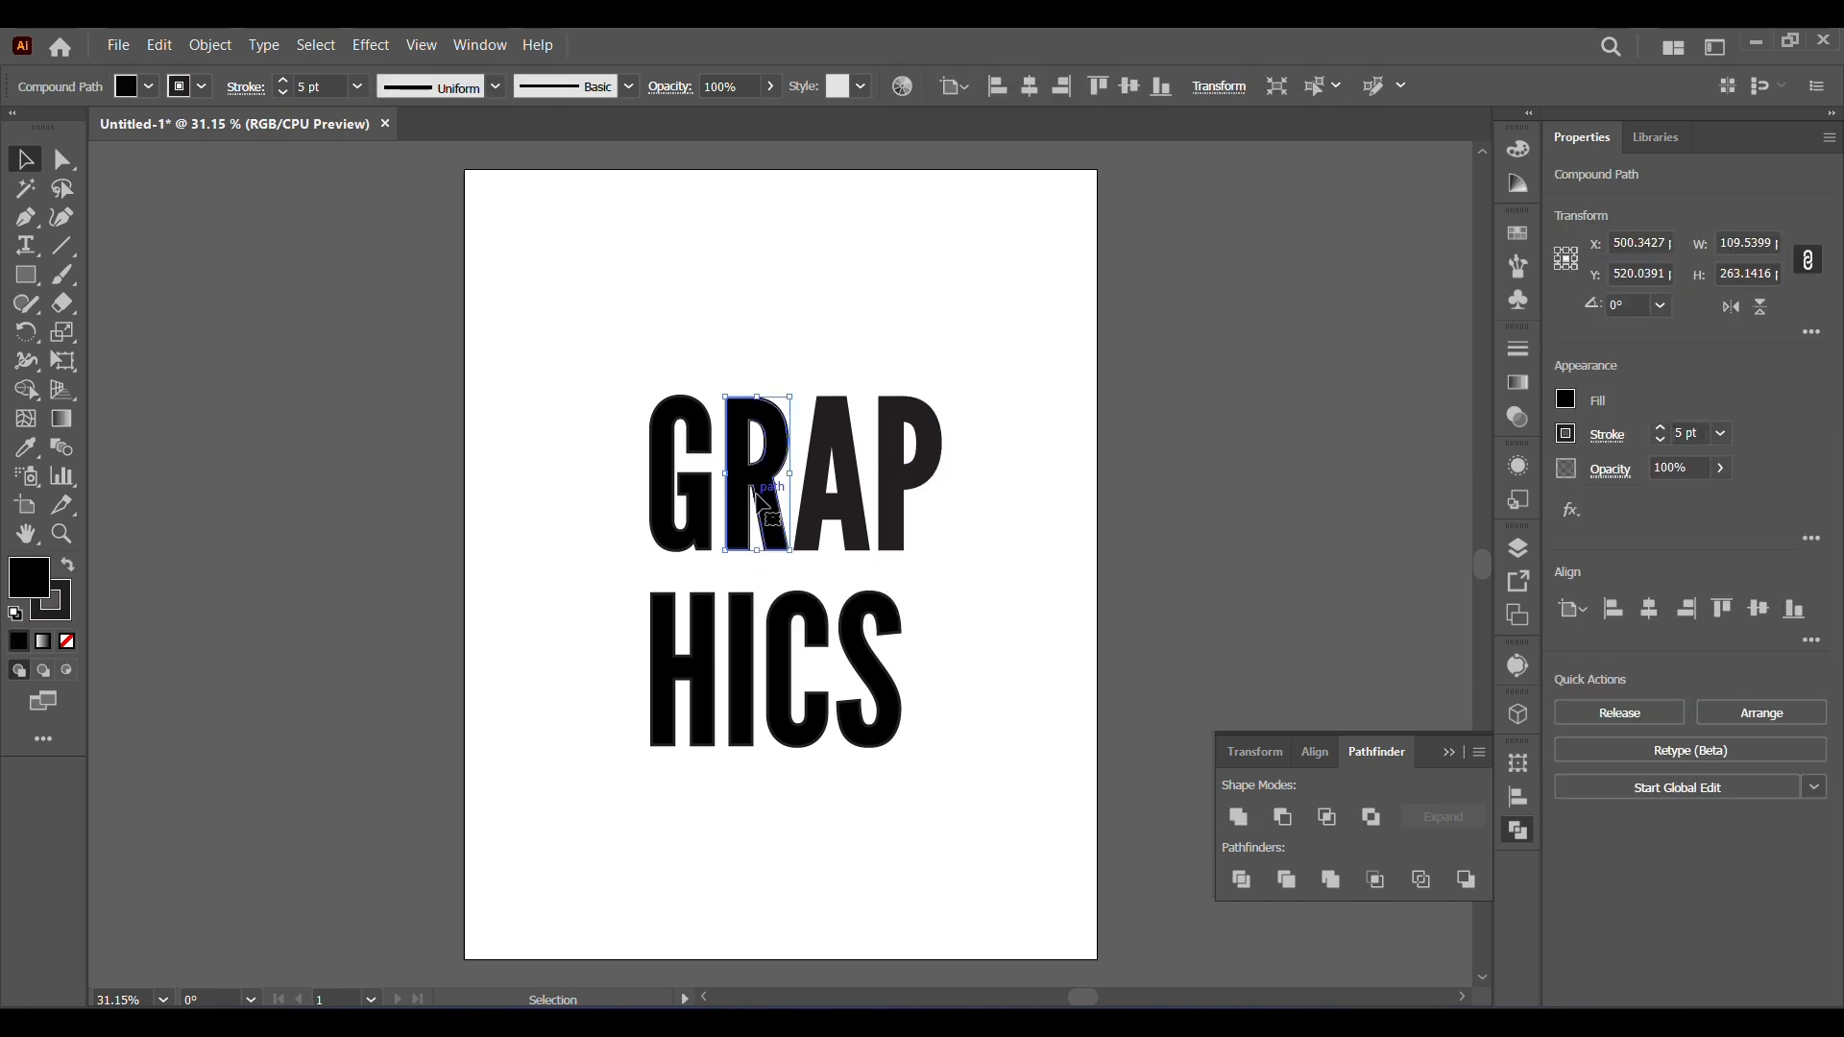
left_click(210, 45)
left_click(323, 355)
left_click(893, 672)
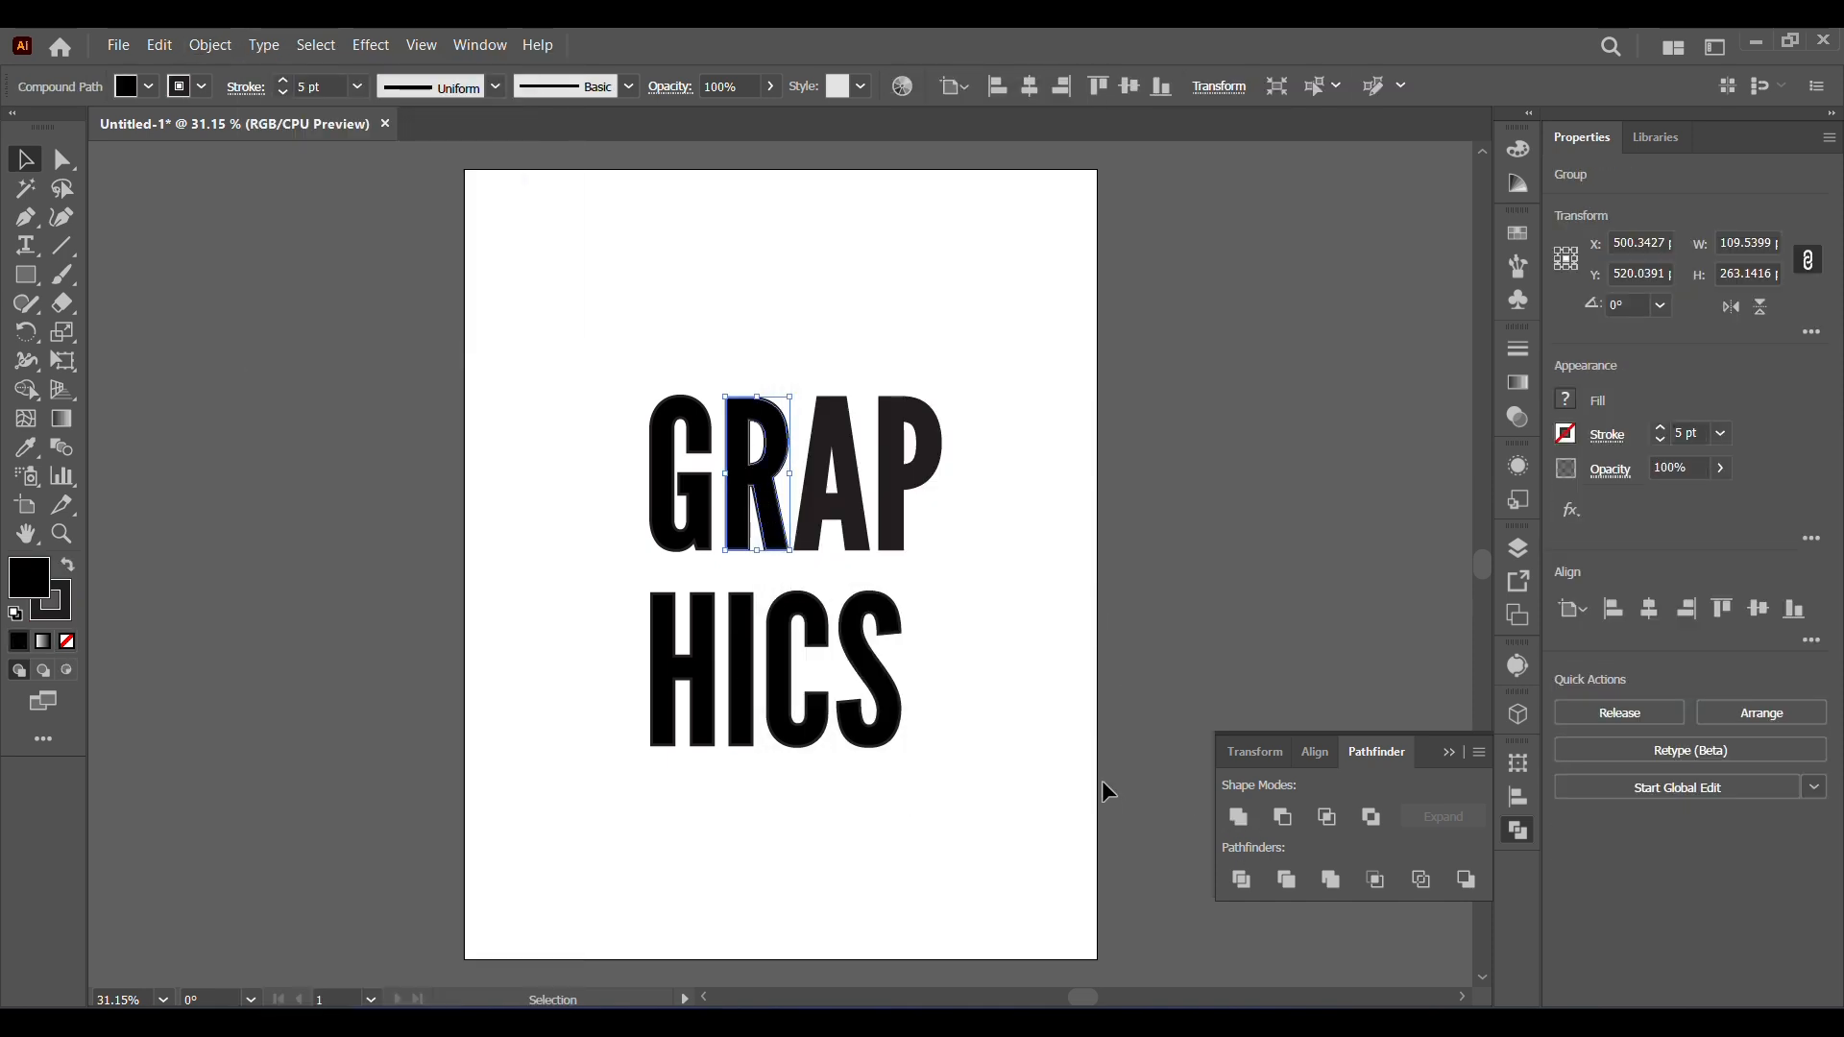
left_click(1237, 817)
left_click(547, 477)
- Expand the fill and stroke of the letter G and unite them into one shape
left_click(680, 476)
left_click(211, 45)
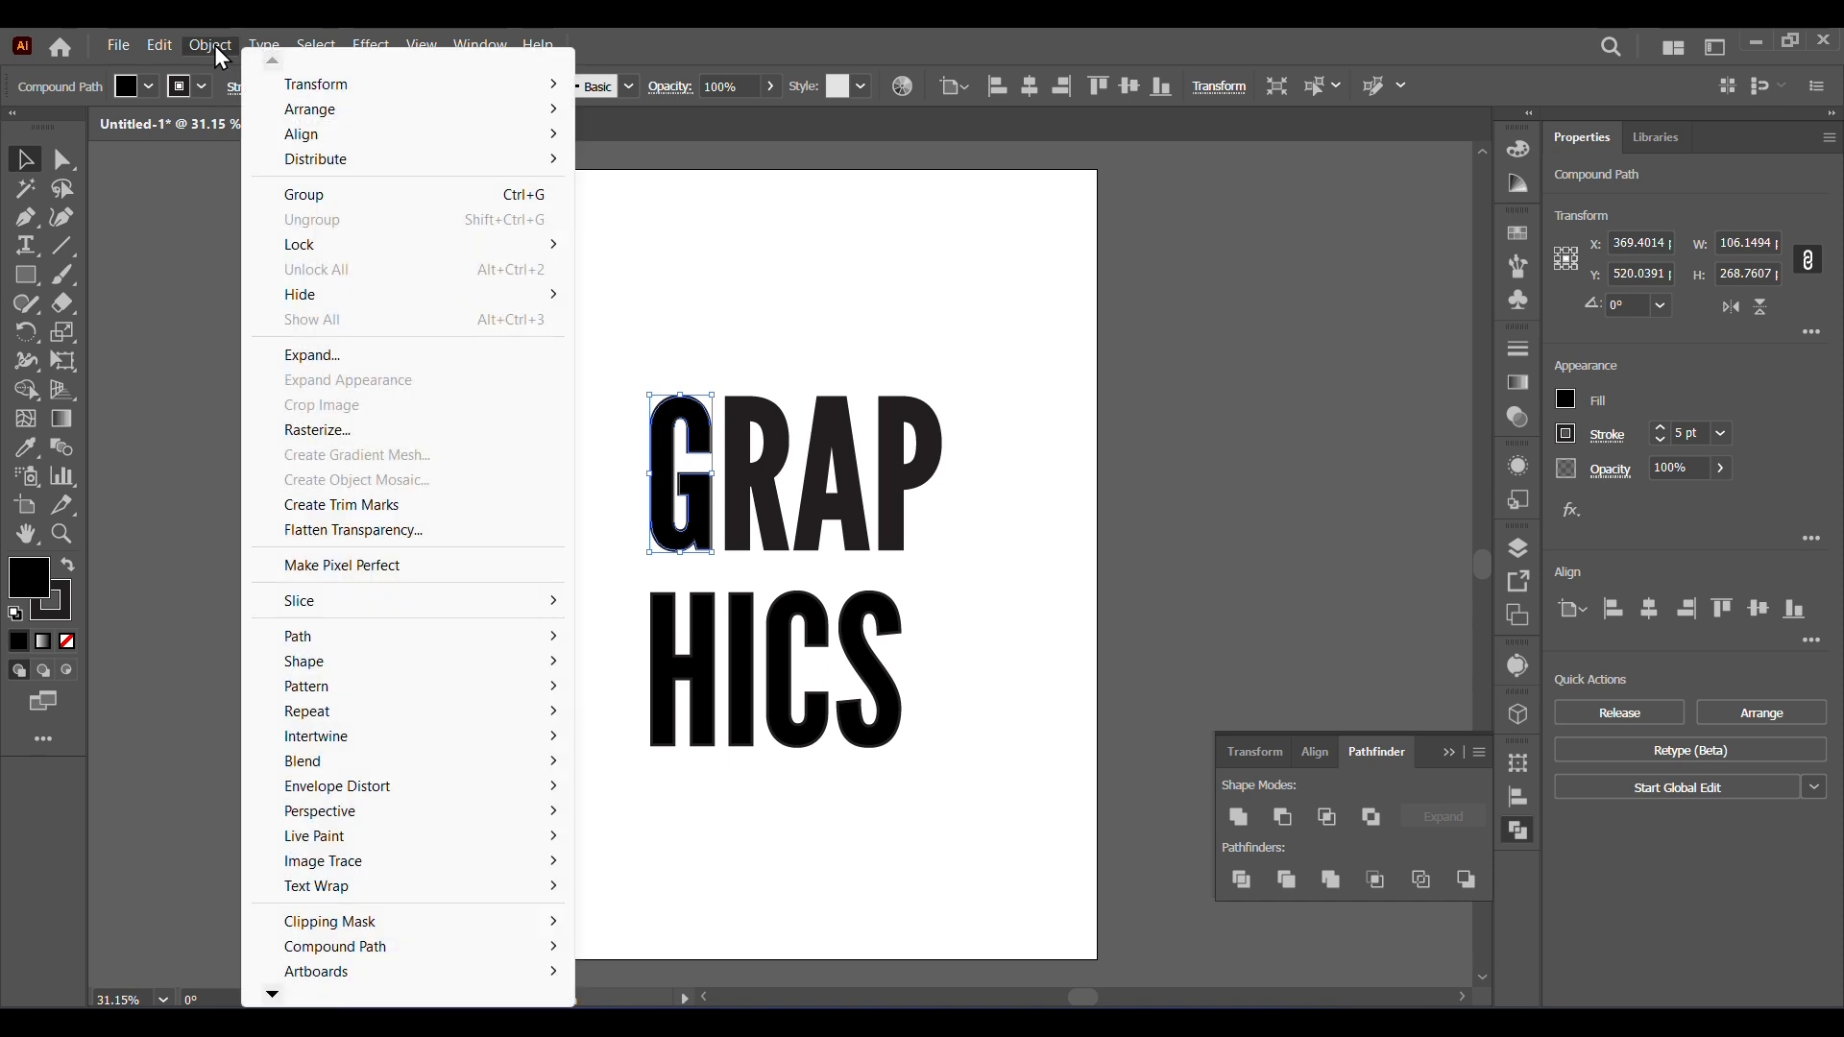
left_click(323, 356)
key("Return")
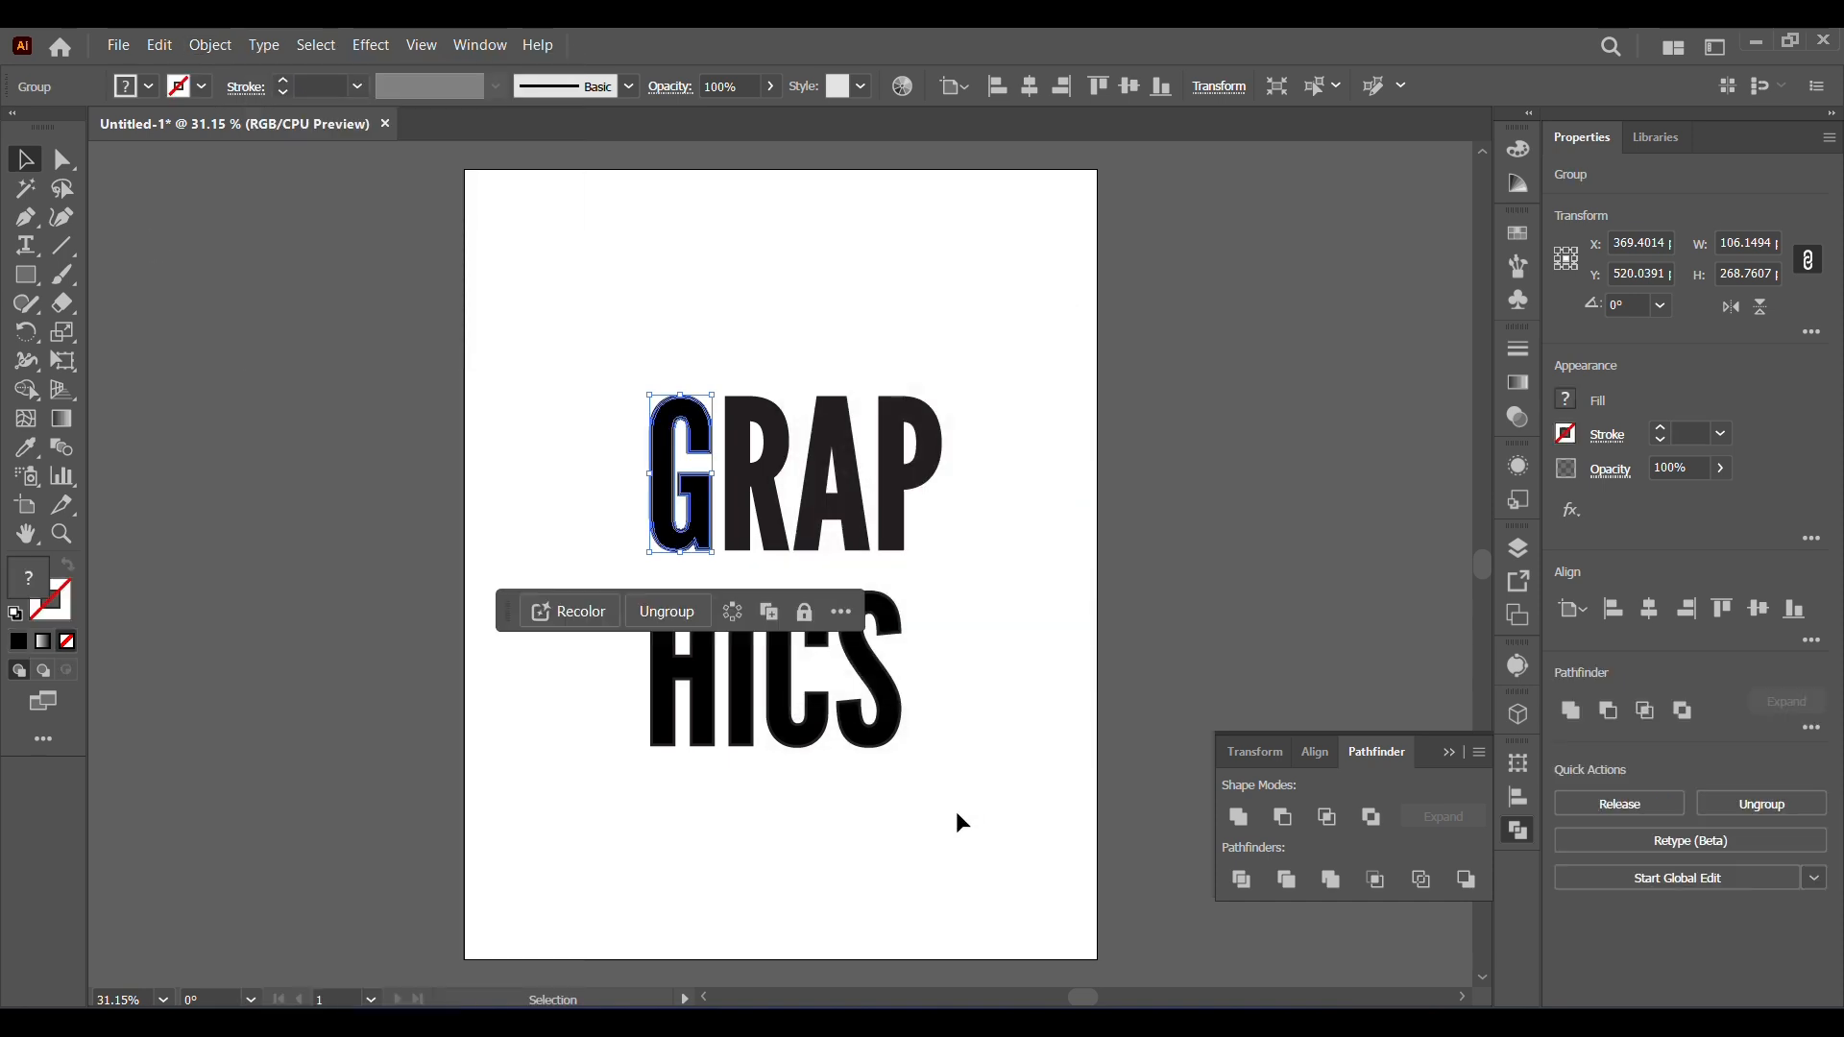
left_click(1237, 816)
left_click(902, 822)
- Expand the fill and stroke of the HICS group and ungroup it into separate letters
left_click(864, 711)
left_click(210, 45)
left_click(322, 355)
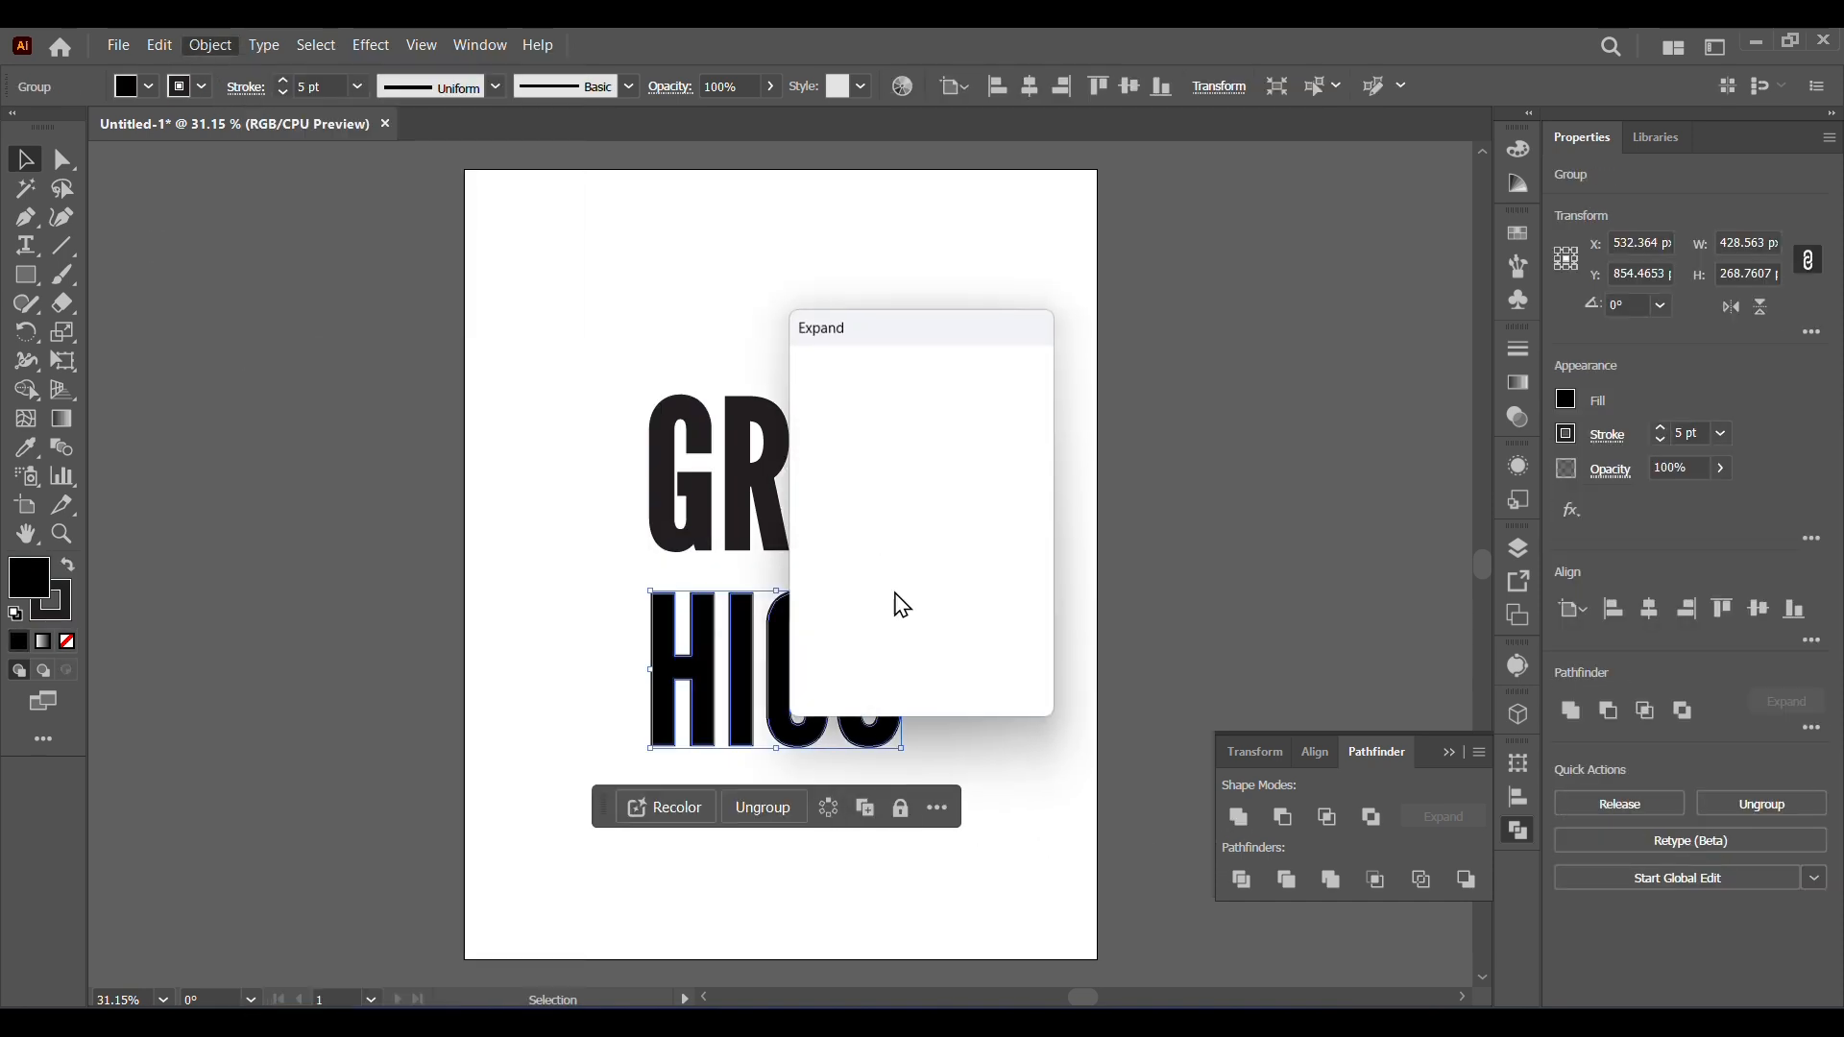
key("Return")
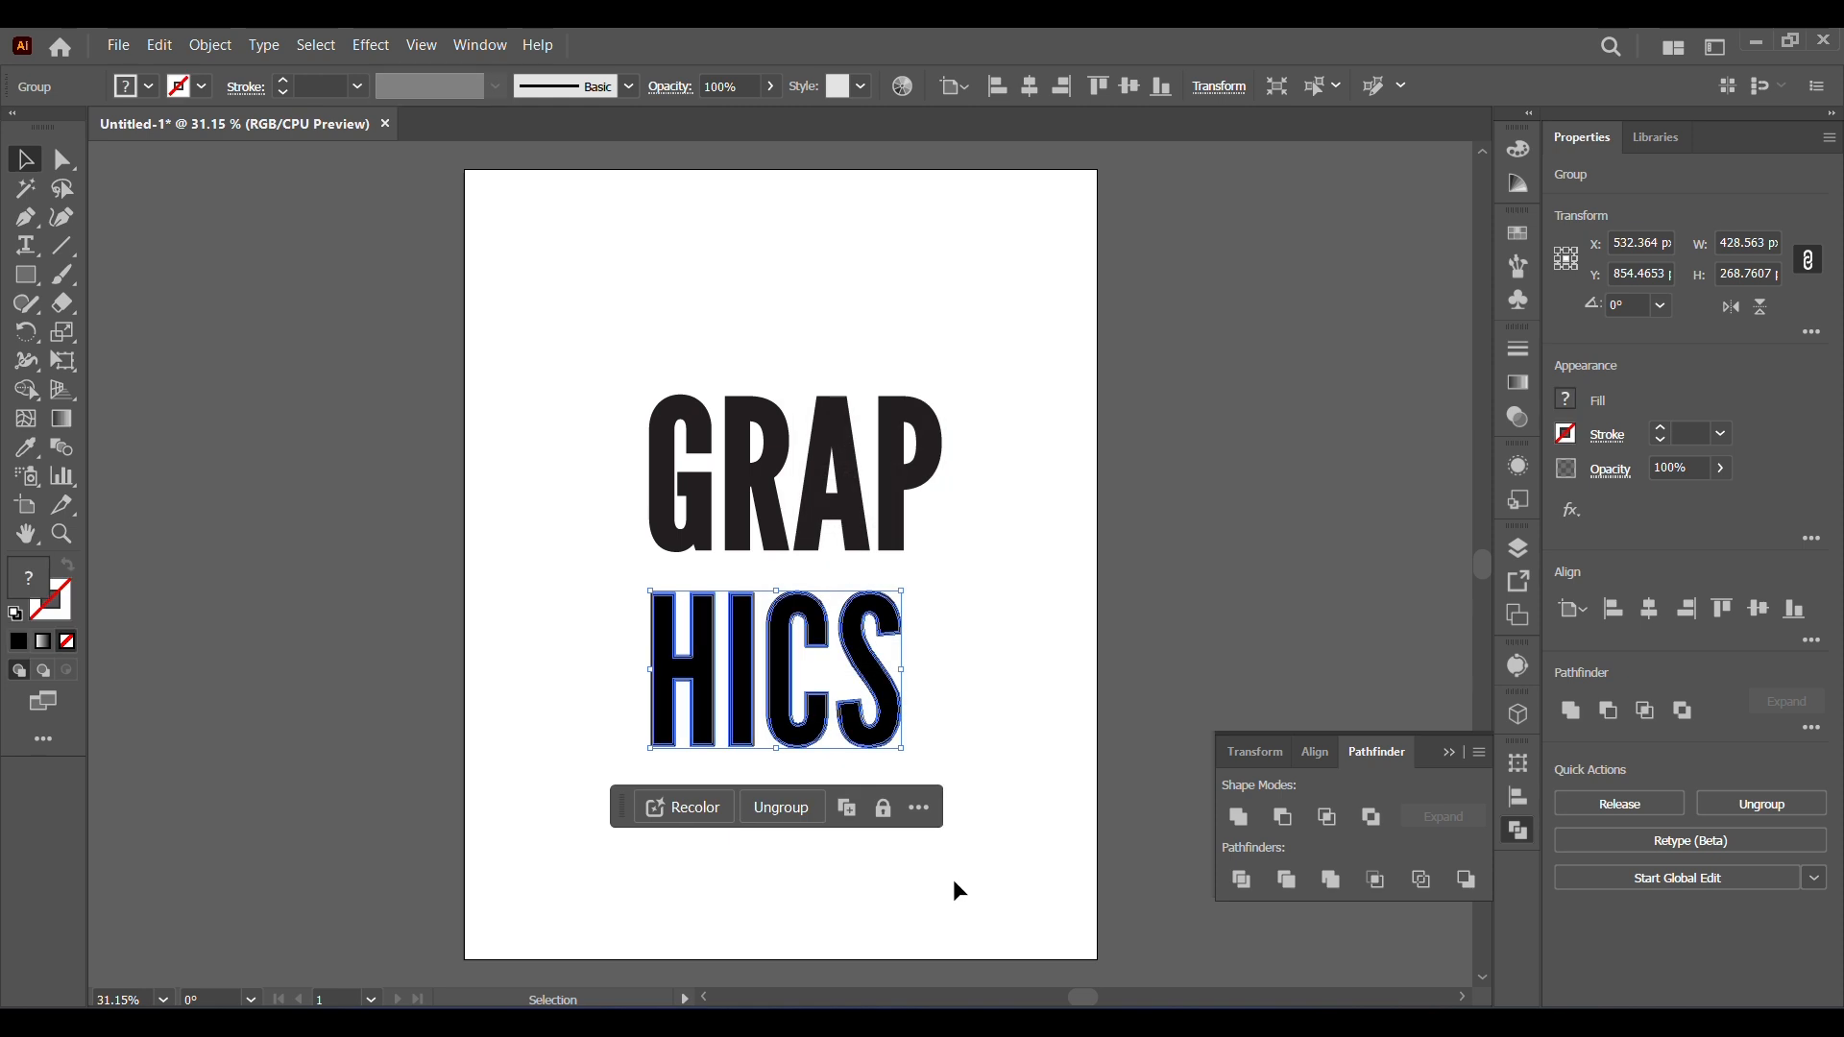
left_click(984, 837)
right_click(795, 749)
left_click(961, 495)
left_click(980, 624)
- Unite the expanded parts of the letter S, and do the same for the letter C
left_click(878, 725)
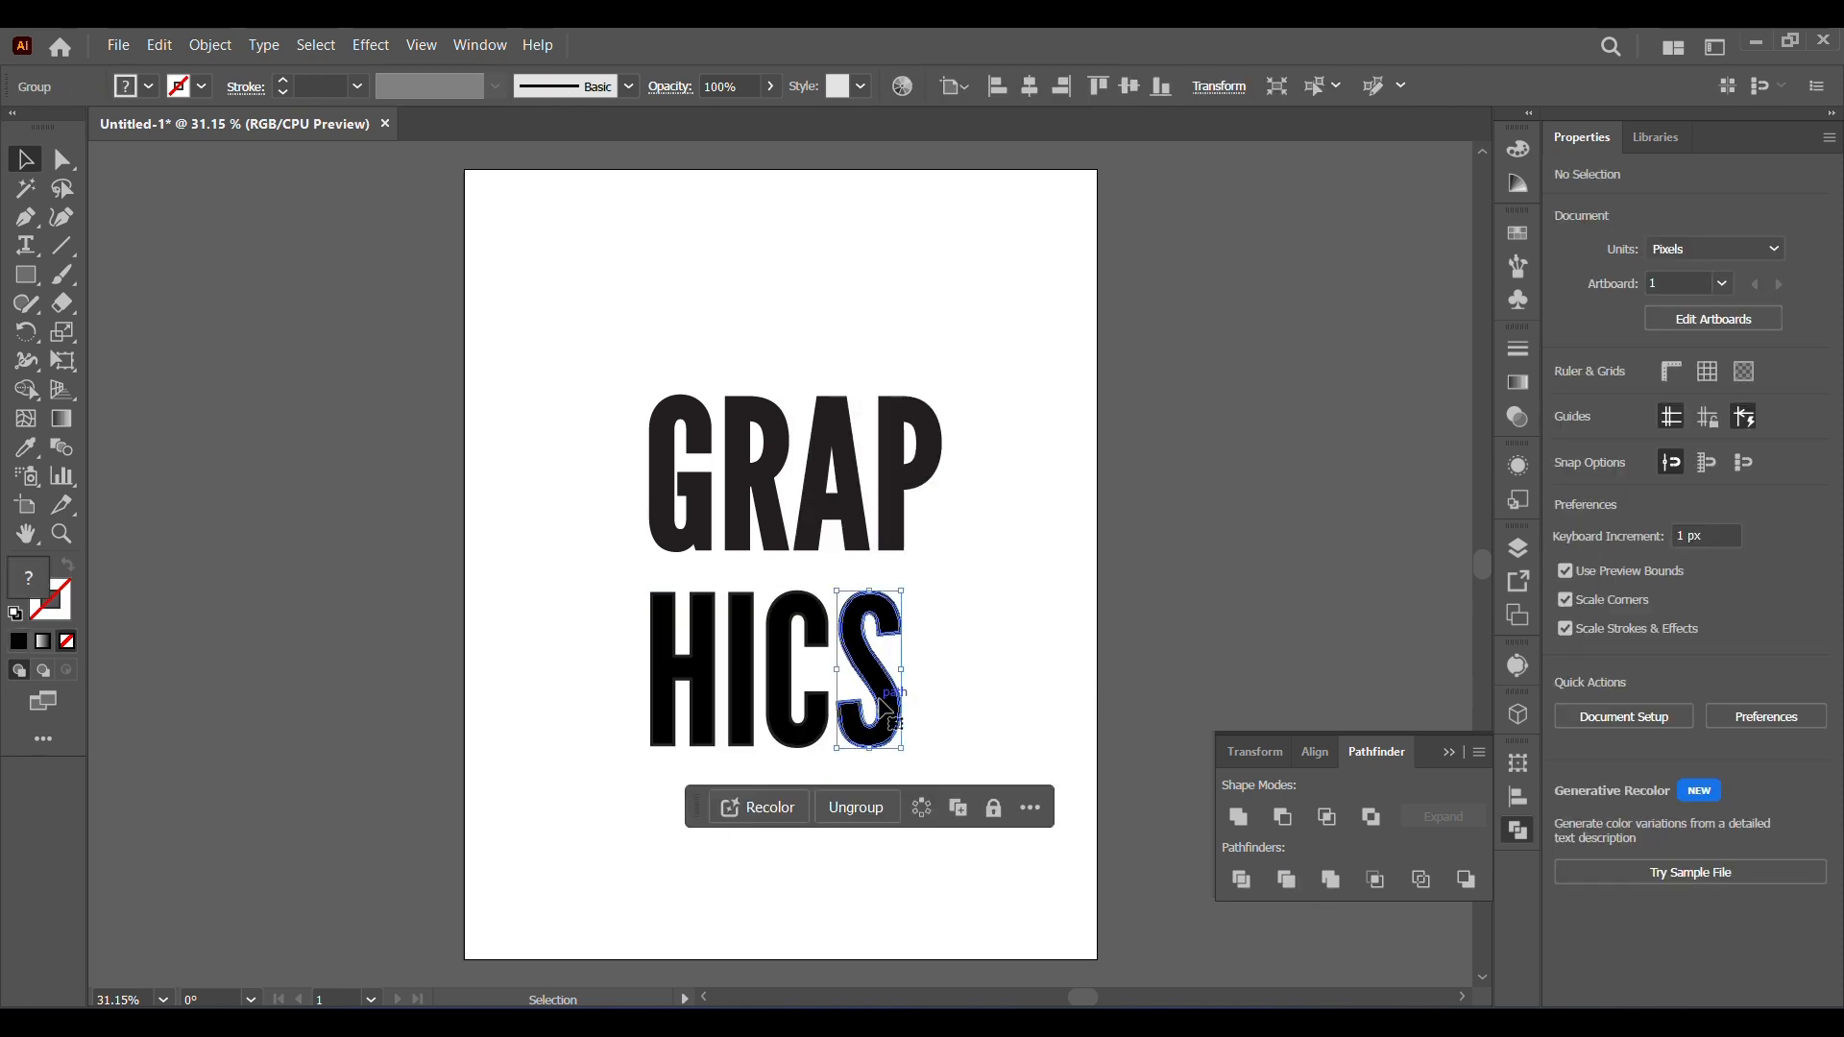
left_click(1237, 816)
left_click(1009, 763)
left_click(797, 738)
left_click(1240, 817)
left_click(1009, 768)
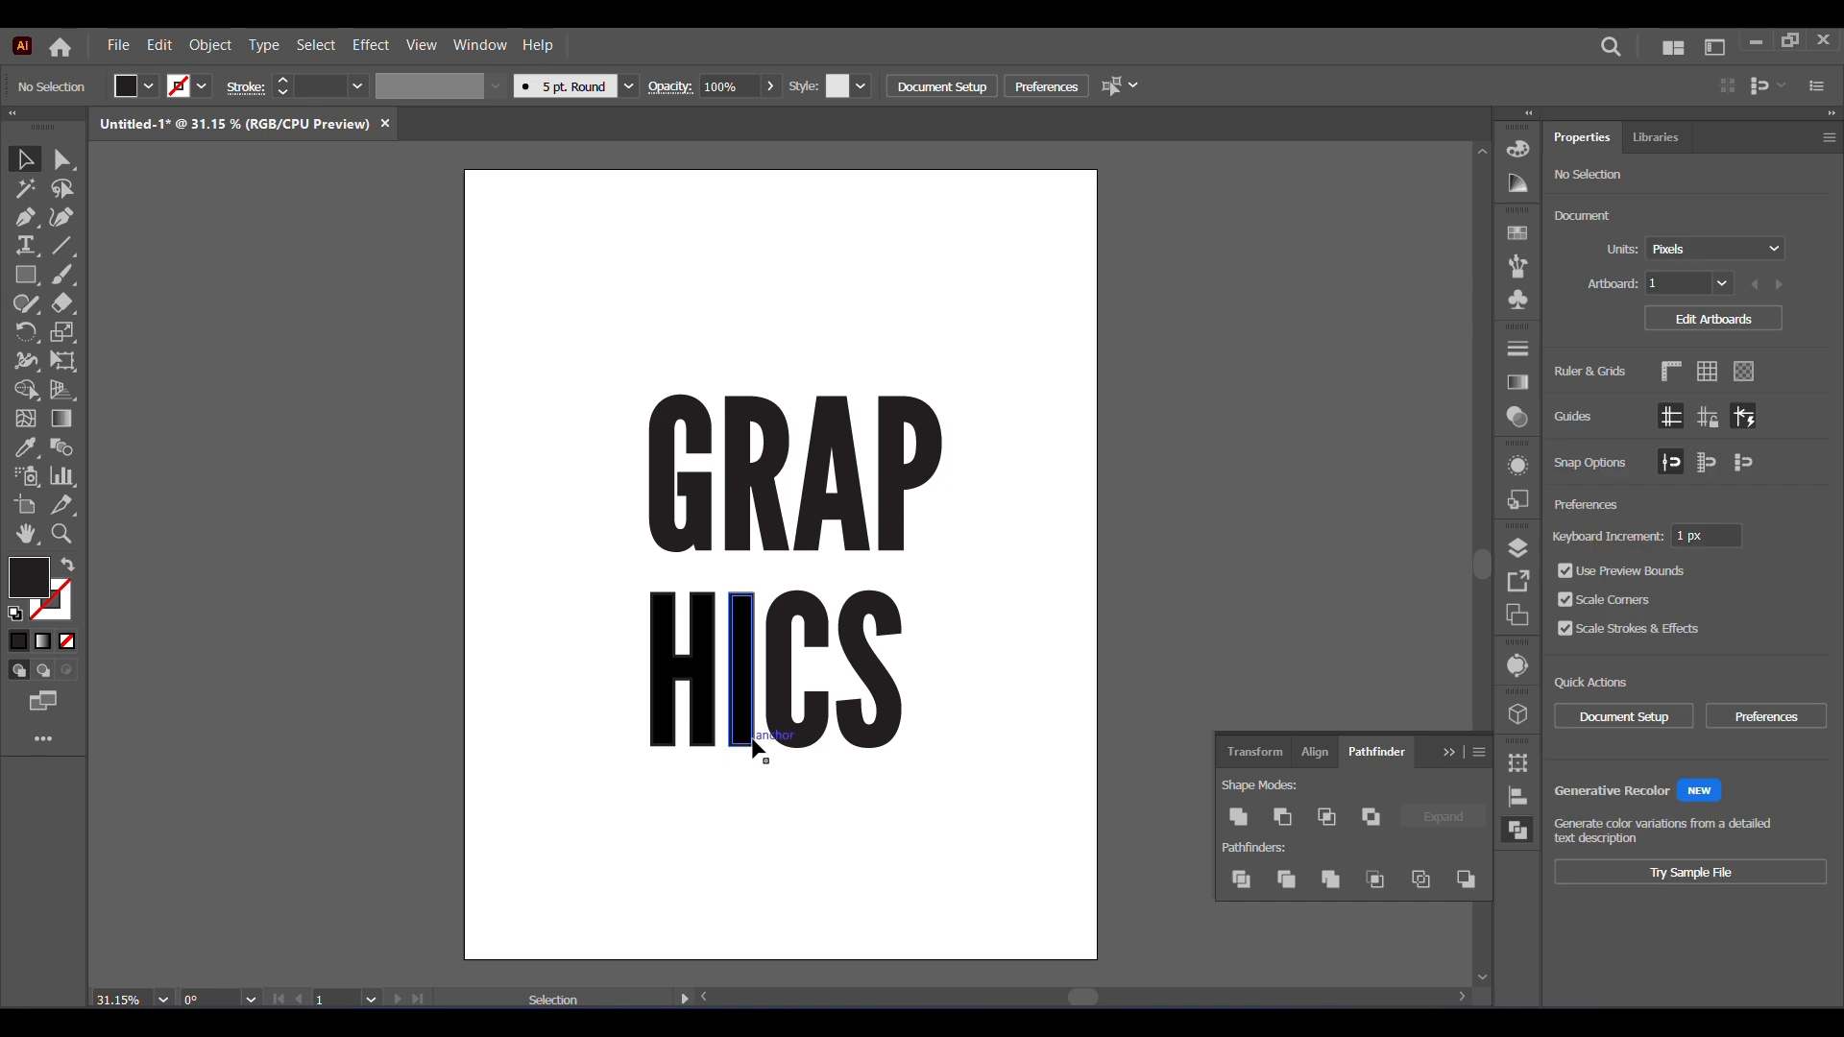
- Unite the expanded parts of the letter I in HICS, and do the same for the letter H
left_click(749, 736)
left_click(1240, 818)
left_click(989, 769)
left_click(702, 738)
left_click(1239, 817)
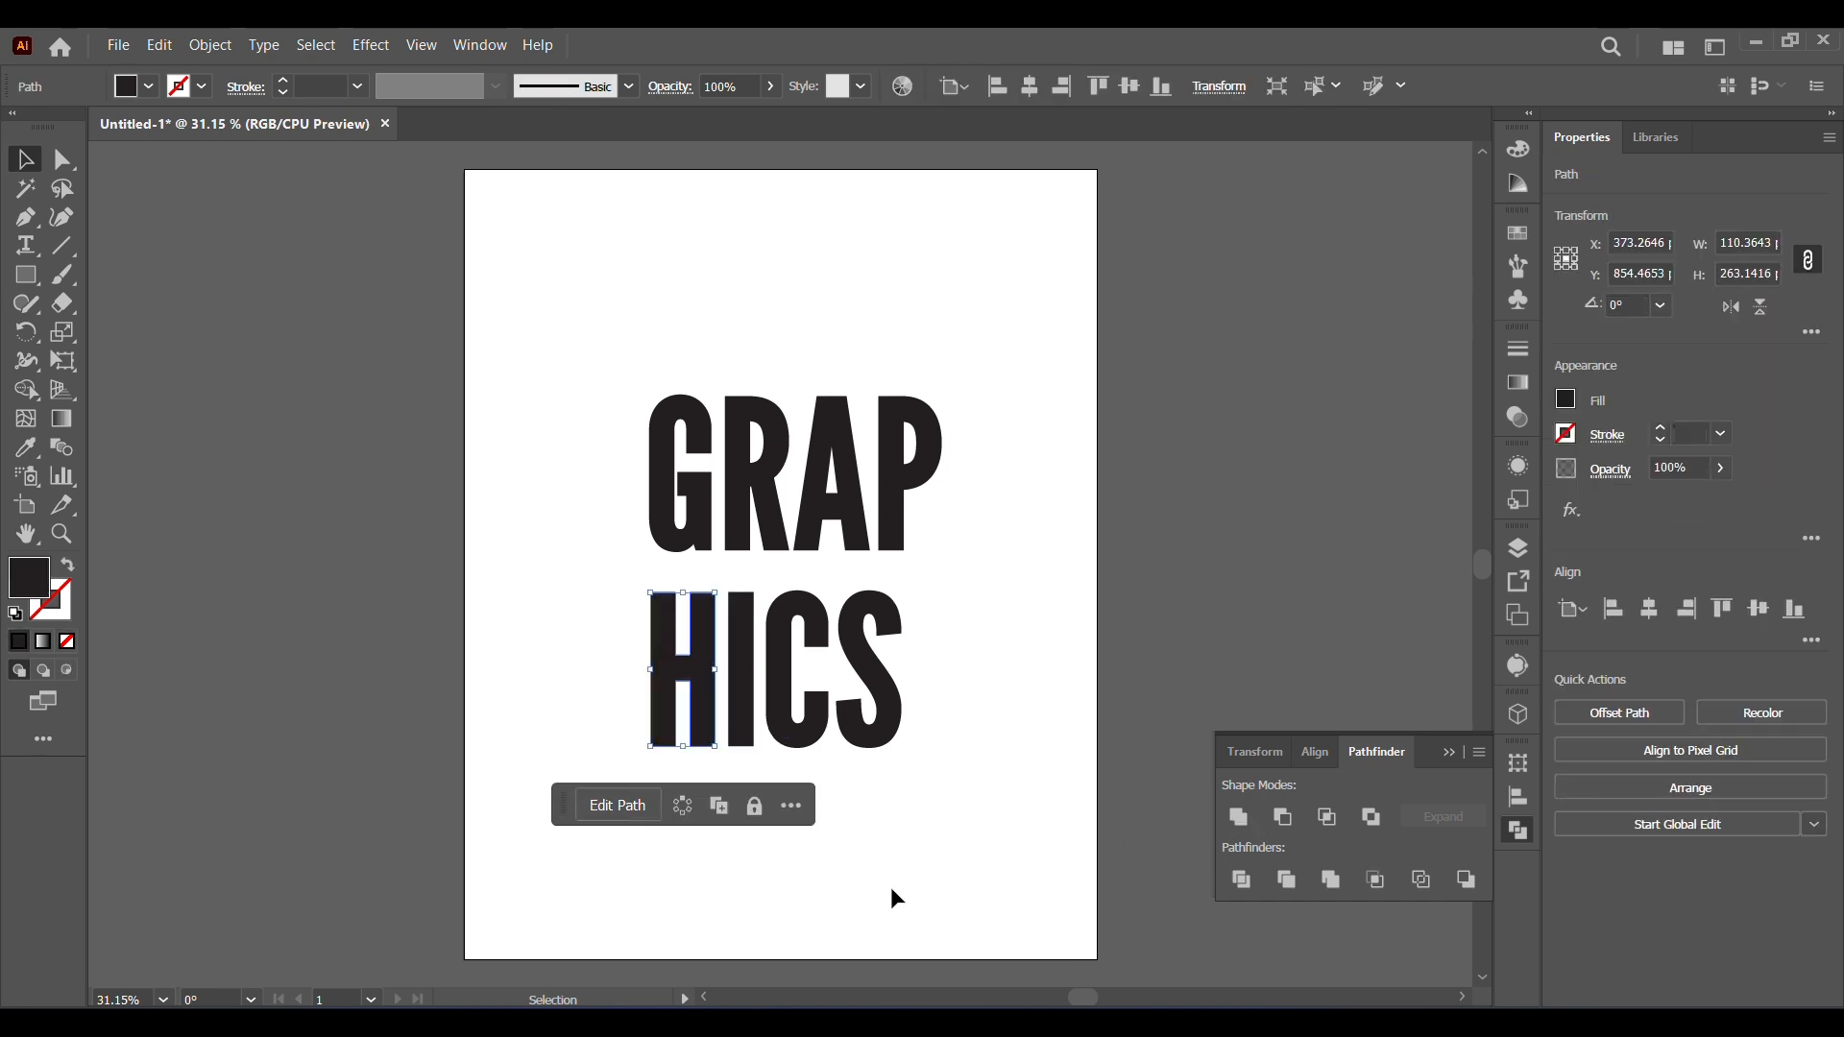
left_click(742, 843)
- Move the letters R, A and P of GRAP closer together so each one touches the letter before it
left_click(62, 534)
left_click_drag(545, 372, 1027, 581)
key("v")
left_click(645, 736)
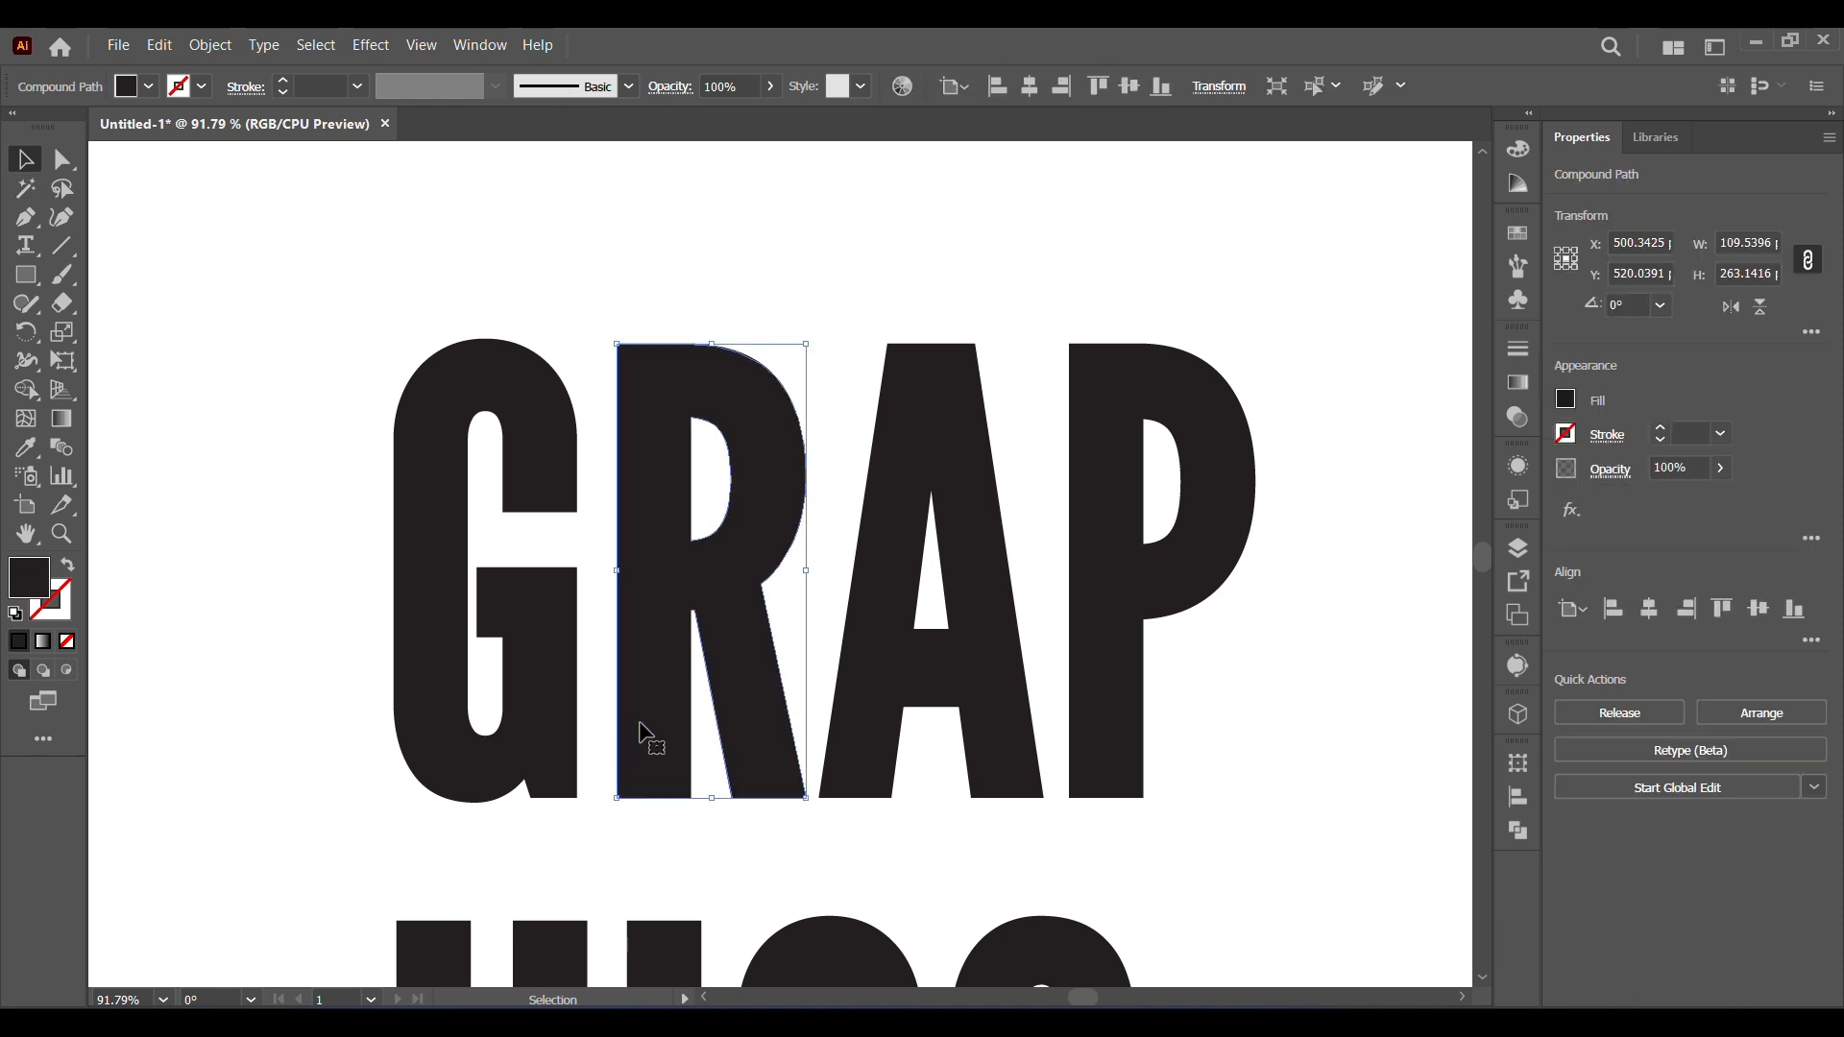
left_click_drag(645, 737, 605, 725)
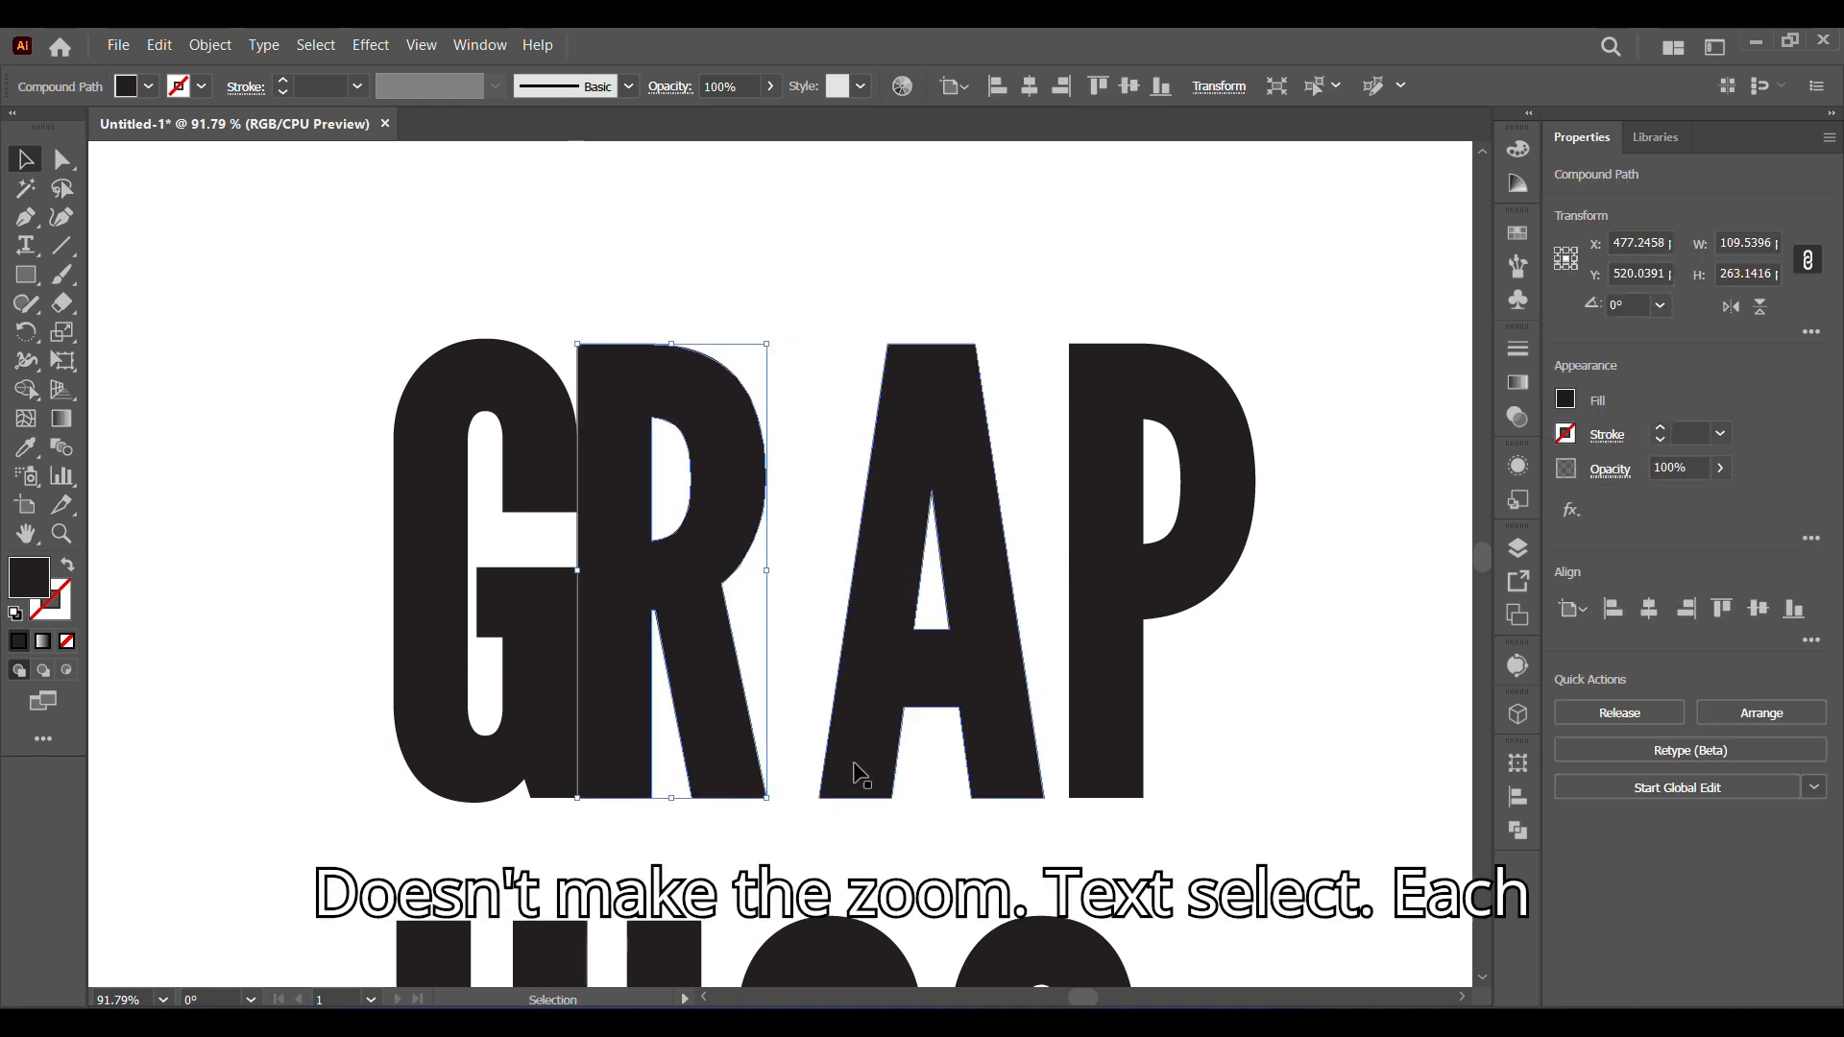
left_click_drag(808, 758, 797, 760)
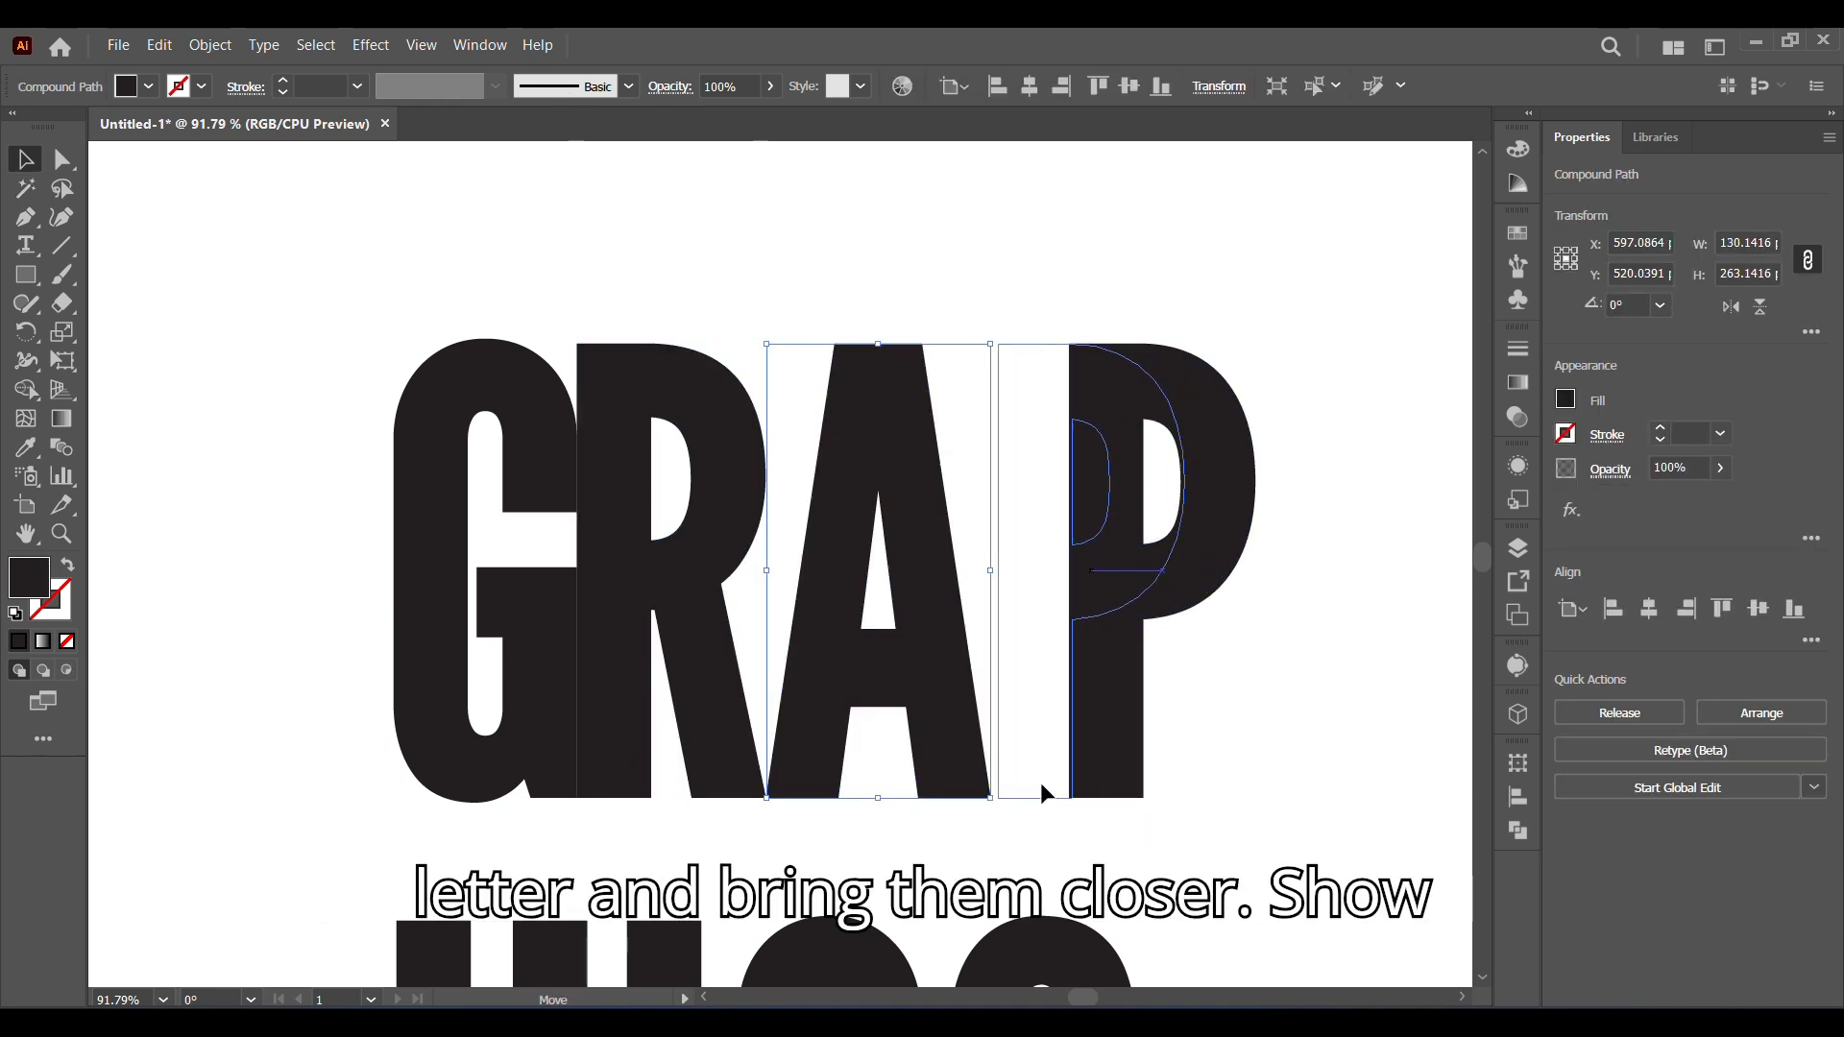
left_click_drag(1037, 792, 1037, 793)
left_click(1218, 805)
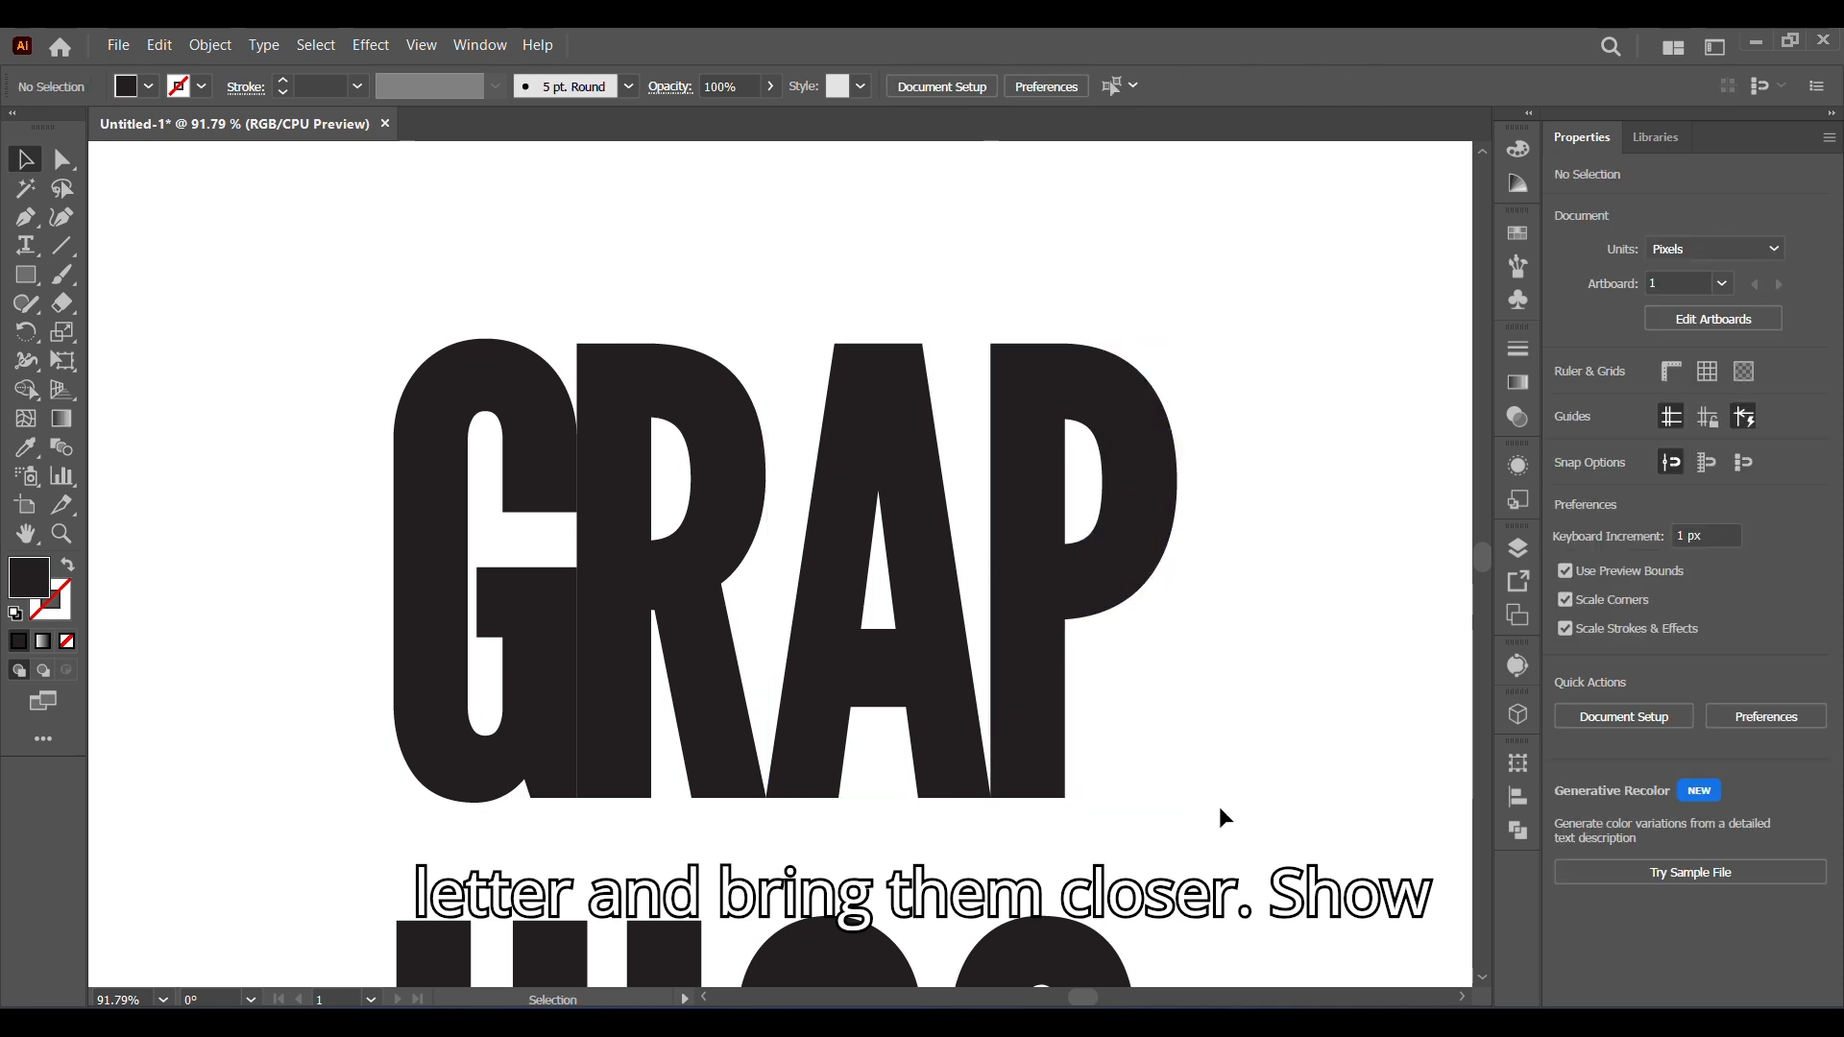
- Extend the R's left edge behind the G by moving its top-left and bottom-left anchor points together toward the G's left side
key("a")
left_click(617, 423)
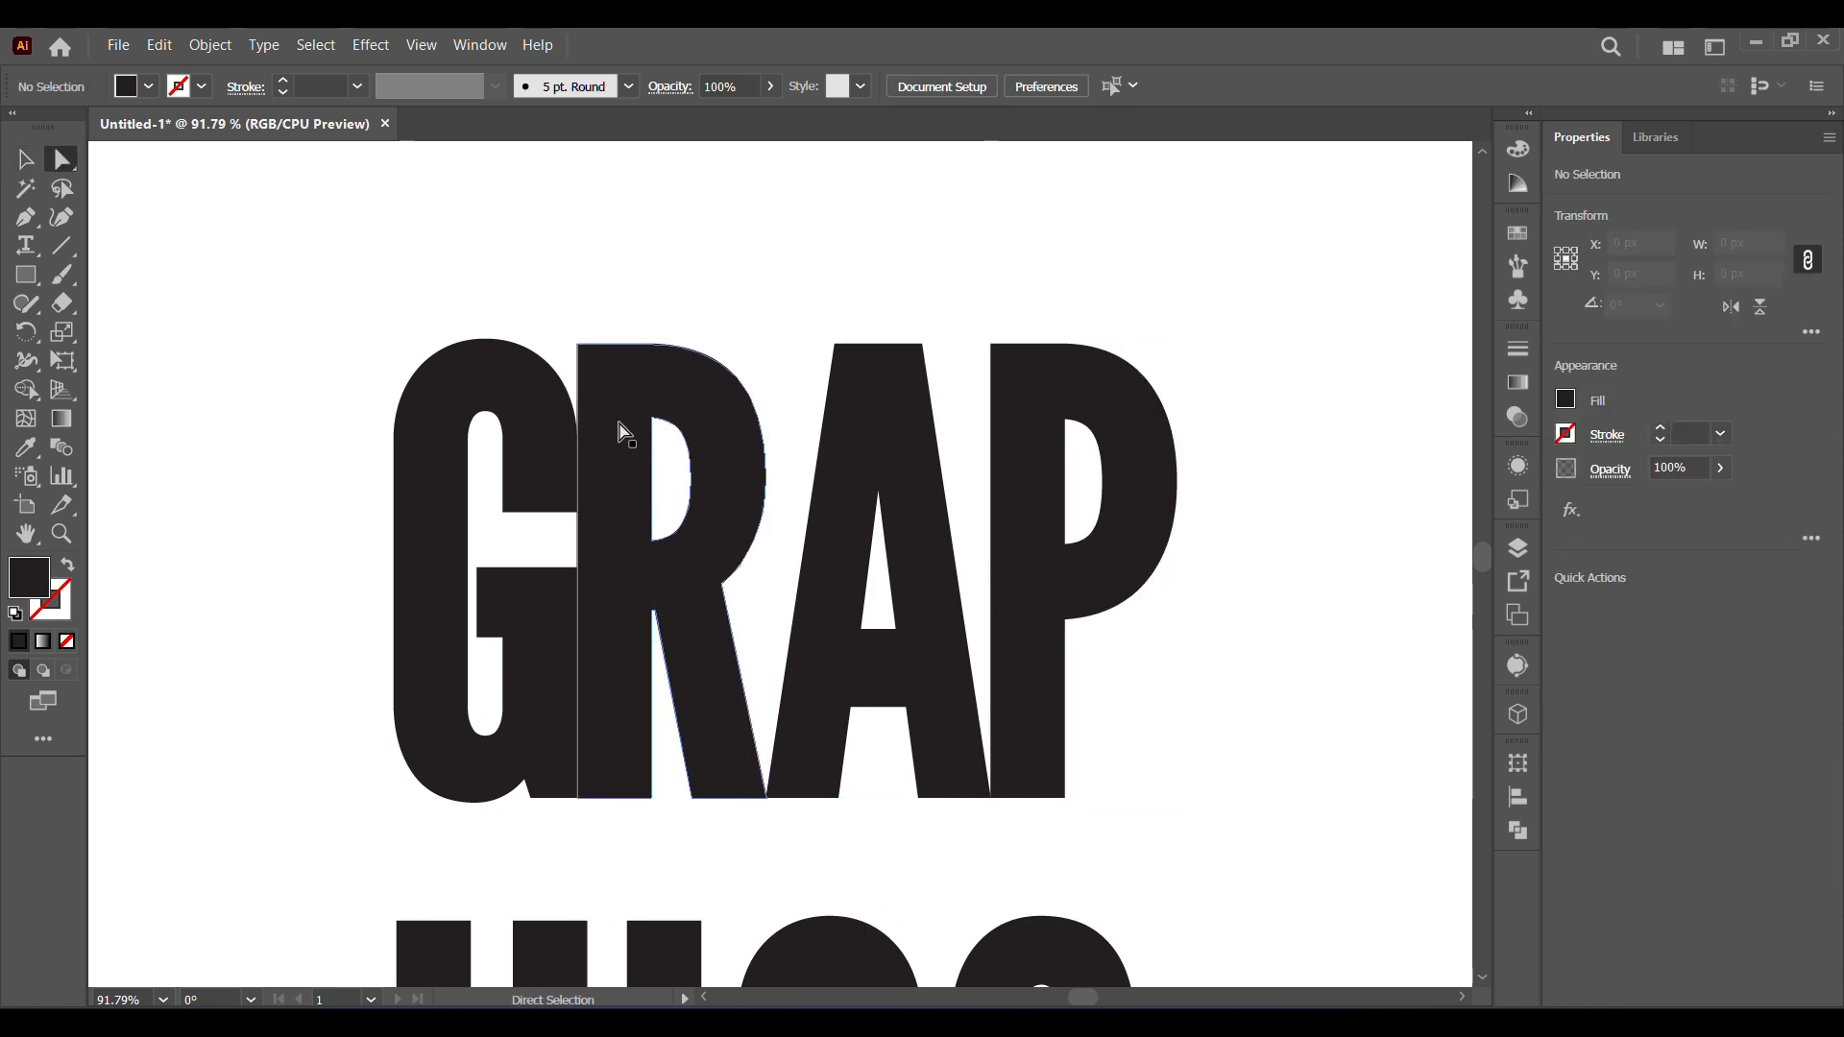
left_click(577, 343)
left_click(577, 798, "shift")
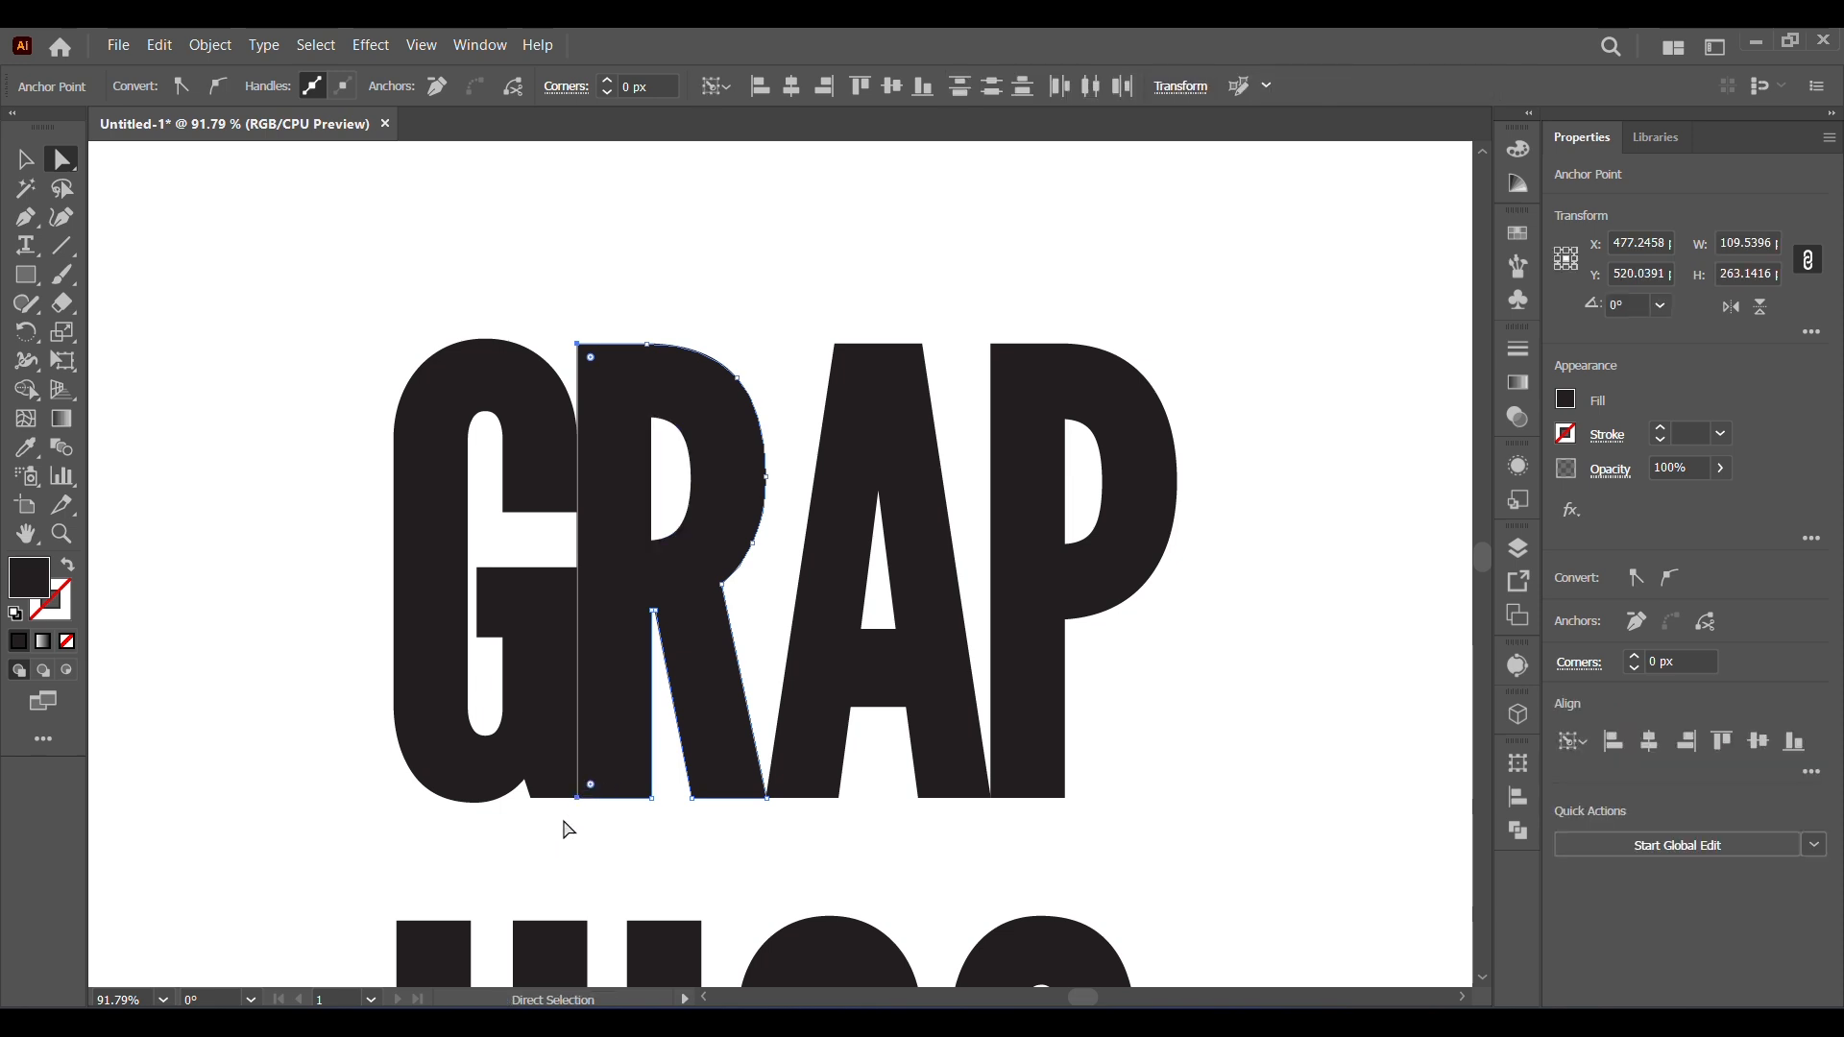
left_click_drag(578, 798, 451, 803)
key("v")
left_click(621, 902)
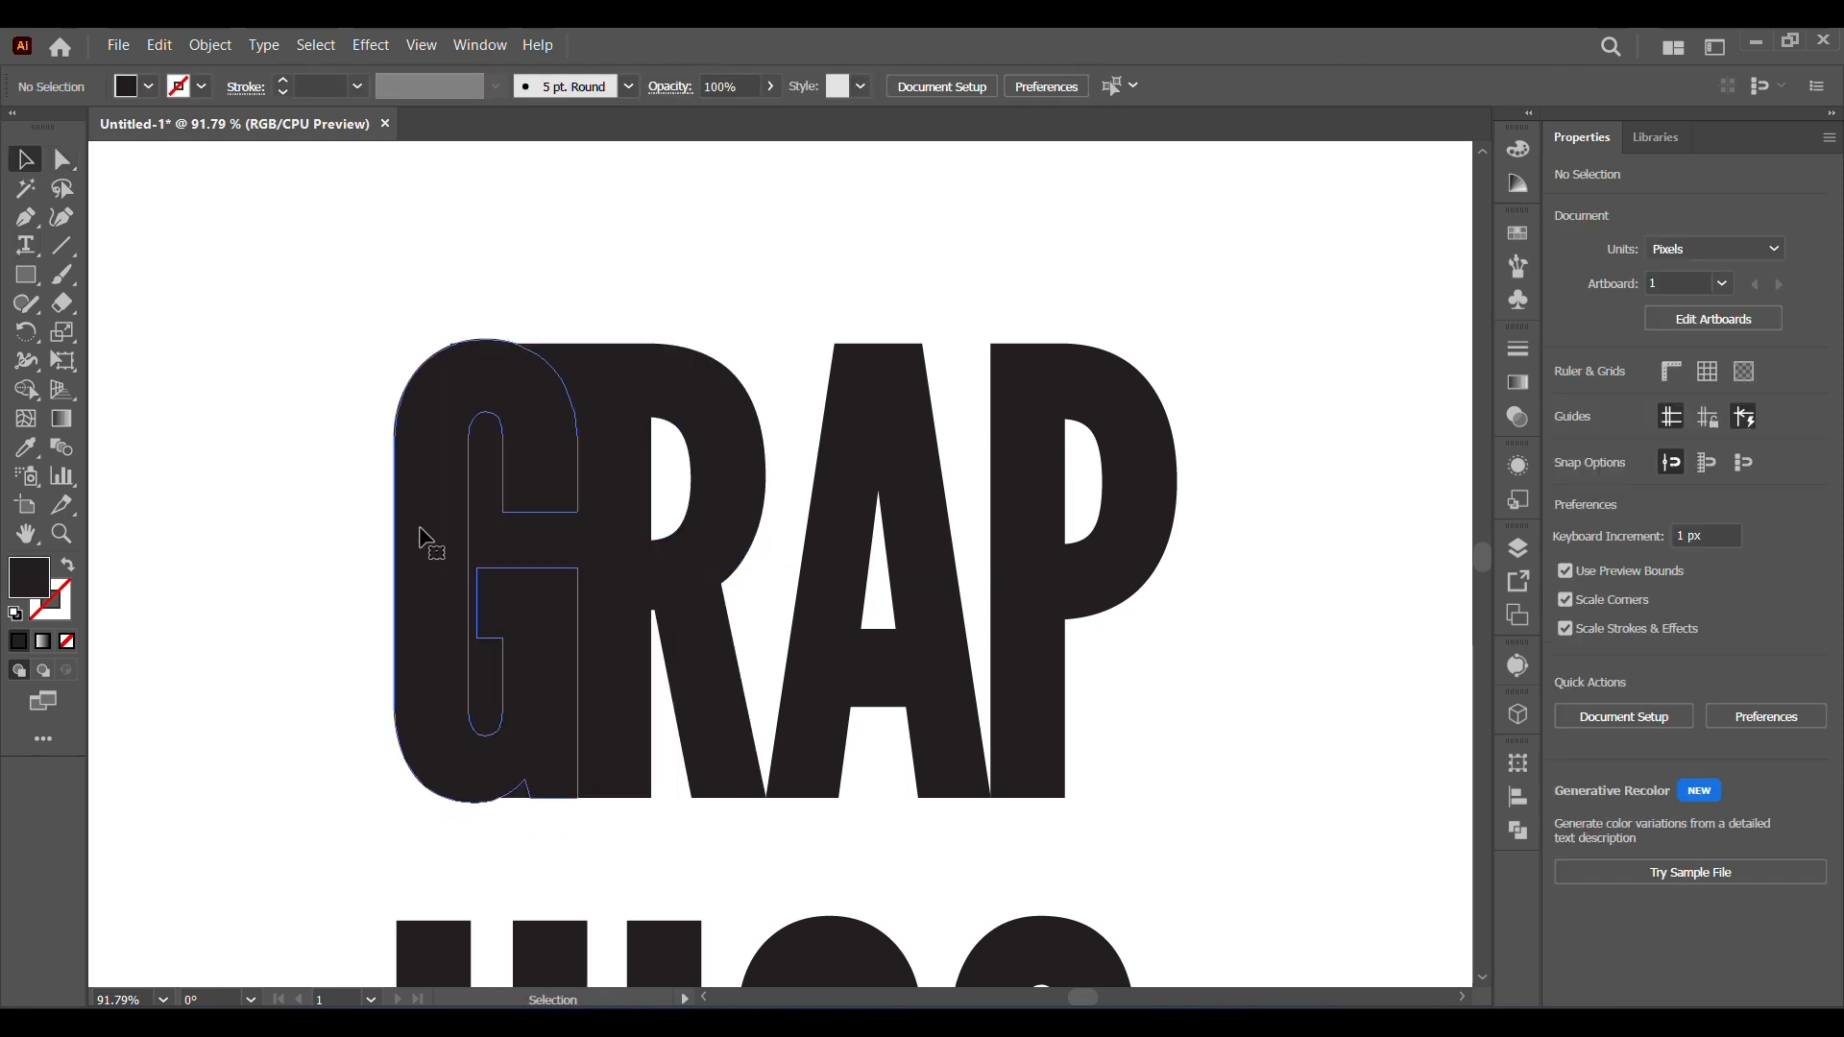
- Fill the letter G with white and bring it to the front
left_click(420, 531)
left_click(145, 89)
left_click(58, 125)
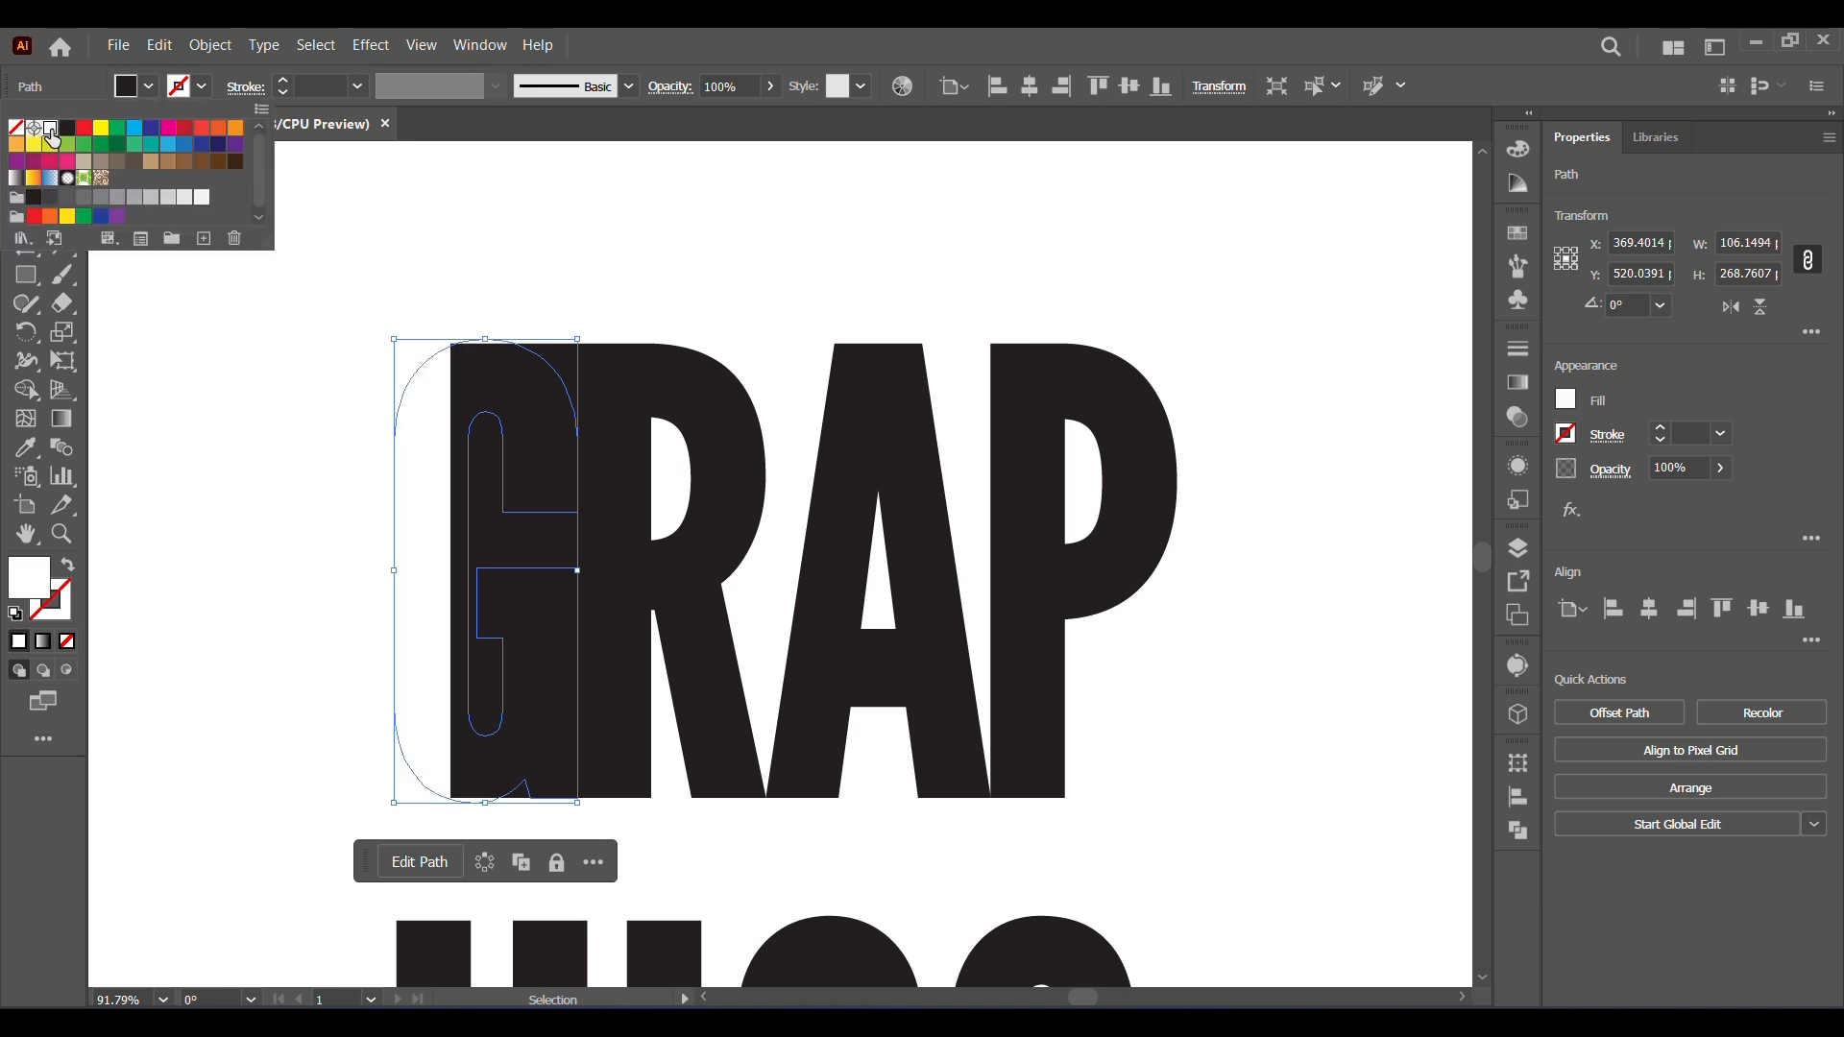
right_click(419, 578)
mouse_move(496, 895)
left_click(751, 893)
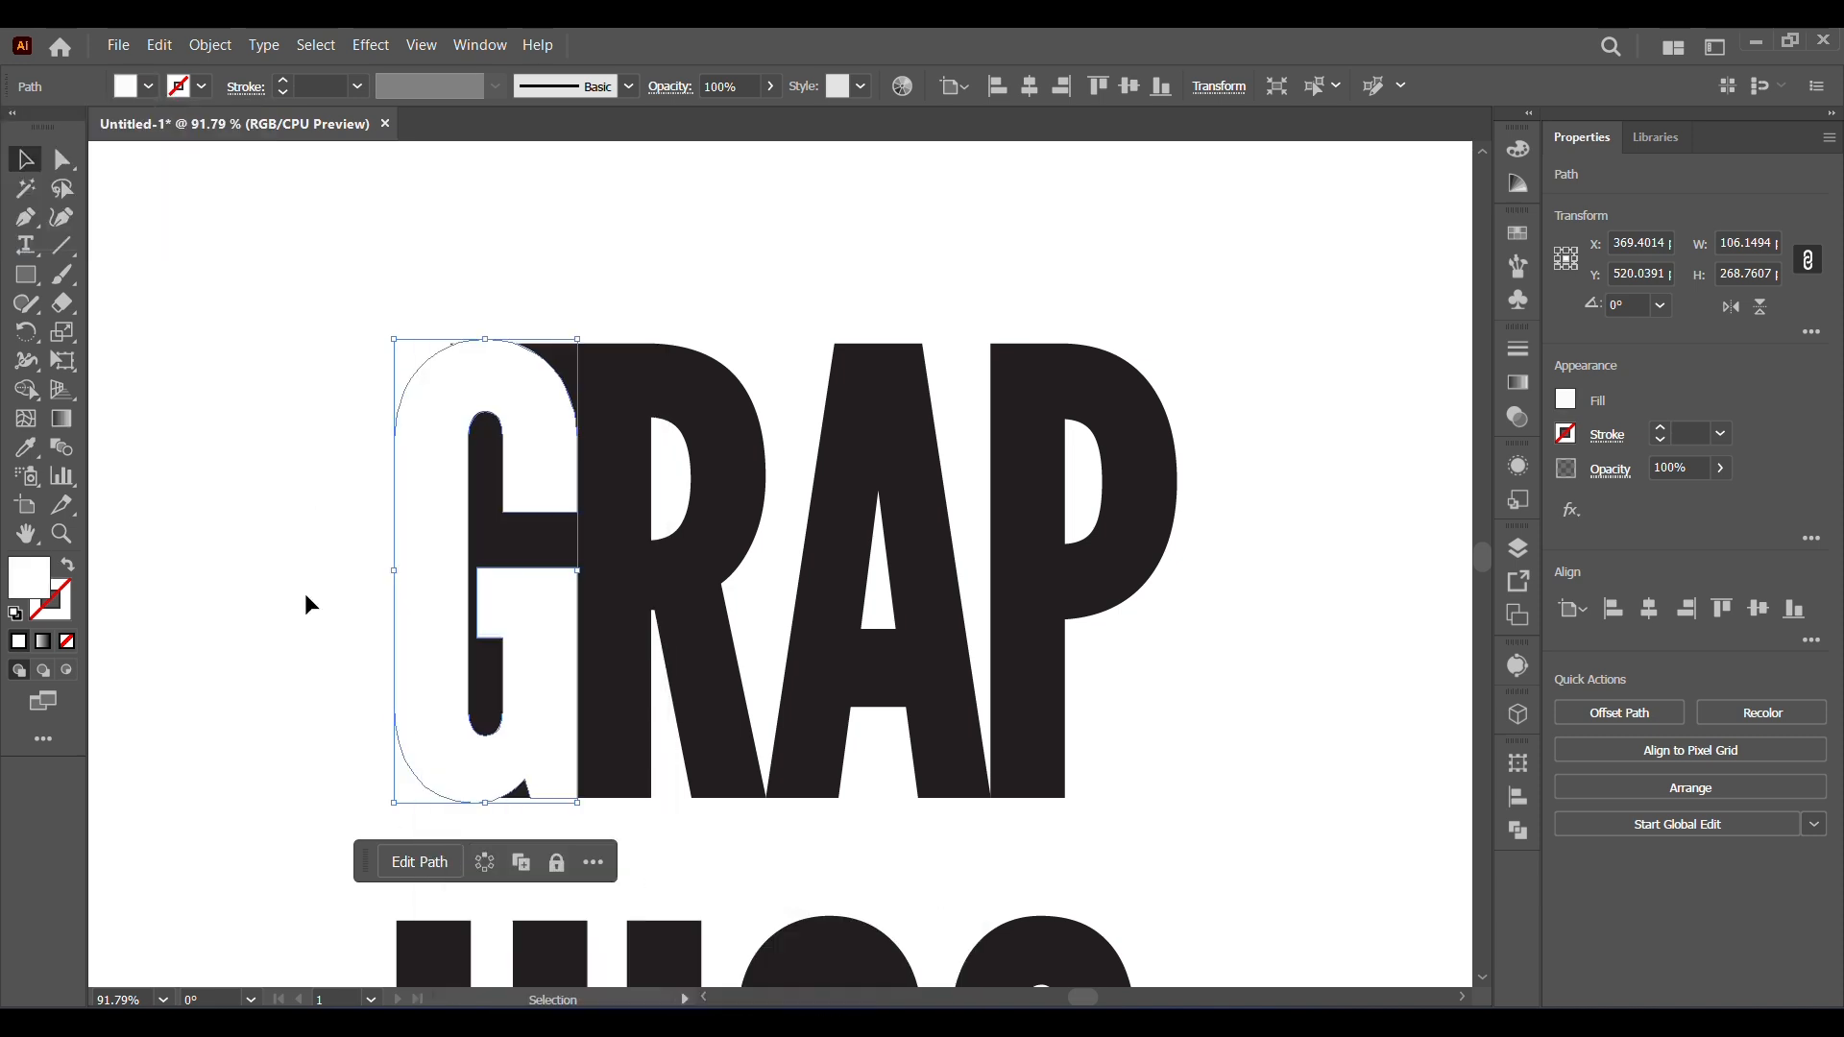
left_click(304, 596)
- Extend the P's left edge about 42 px behind the A by moving its two left corner anchor points together
left_click(816, 768)
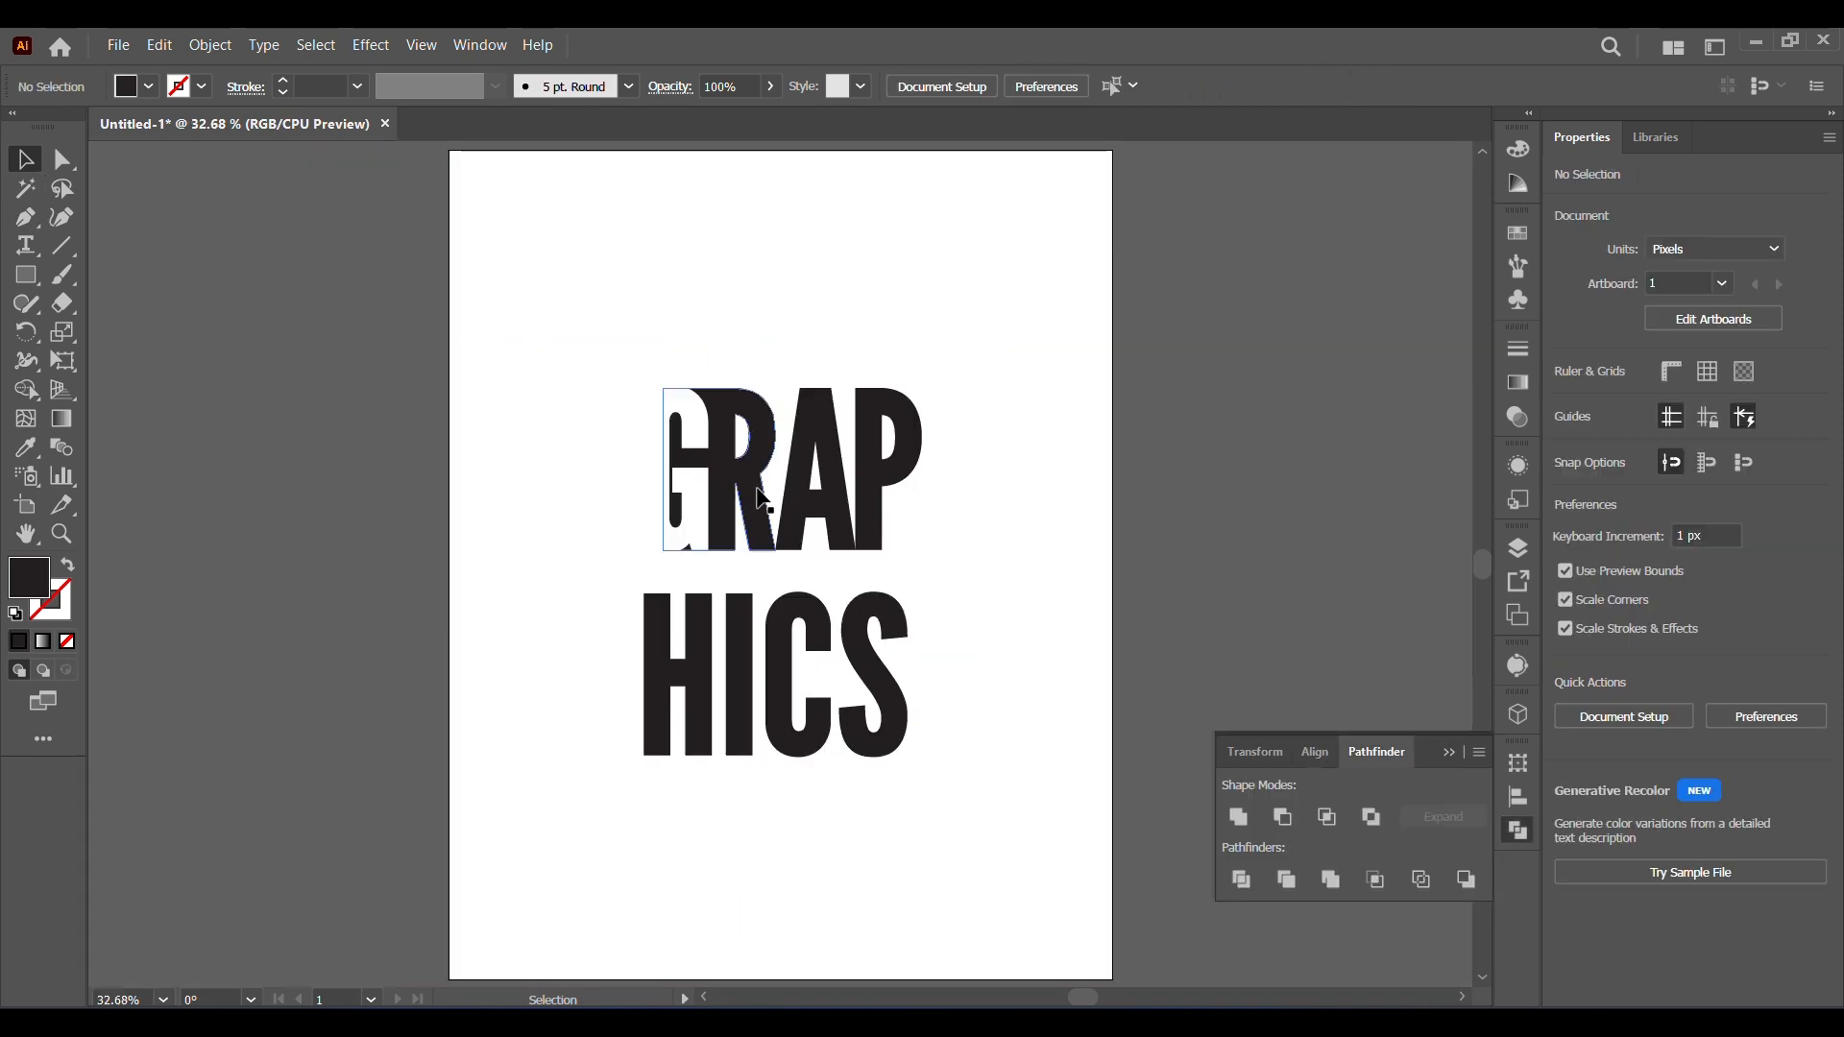
left_click(872, 470)
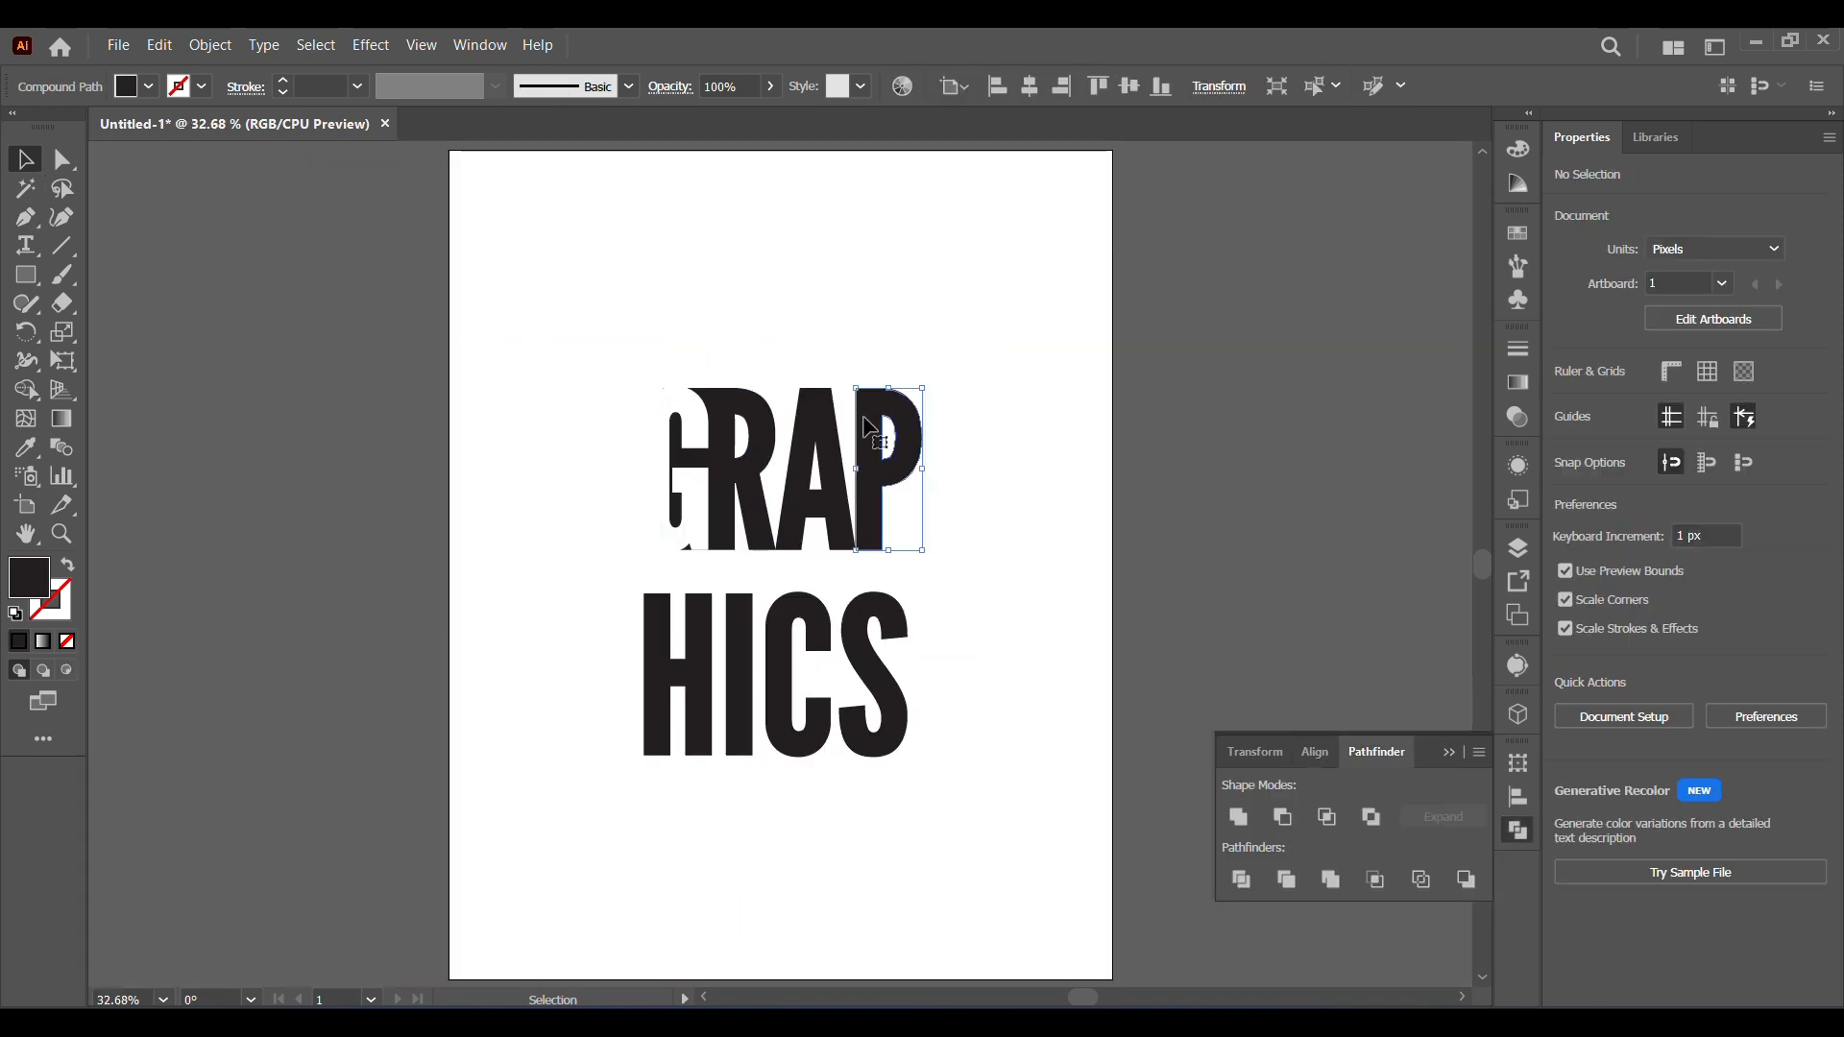
key("a")
left_click(858, 390)
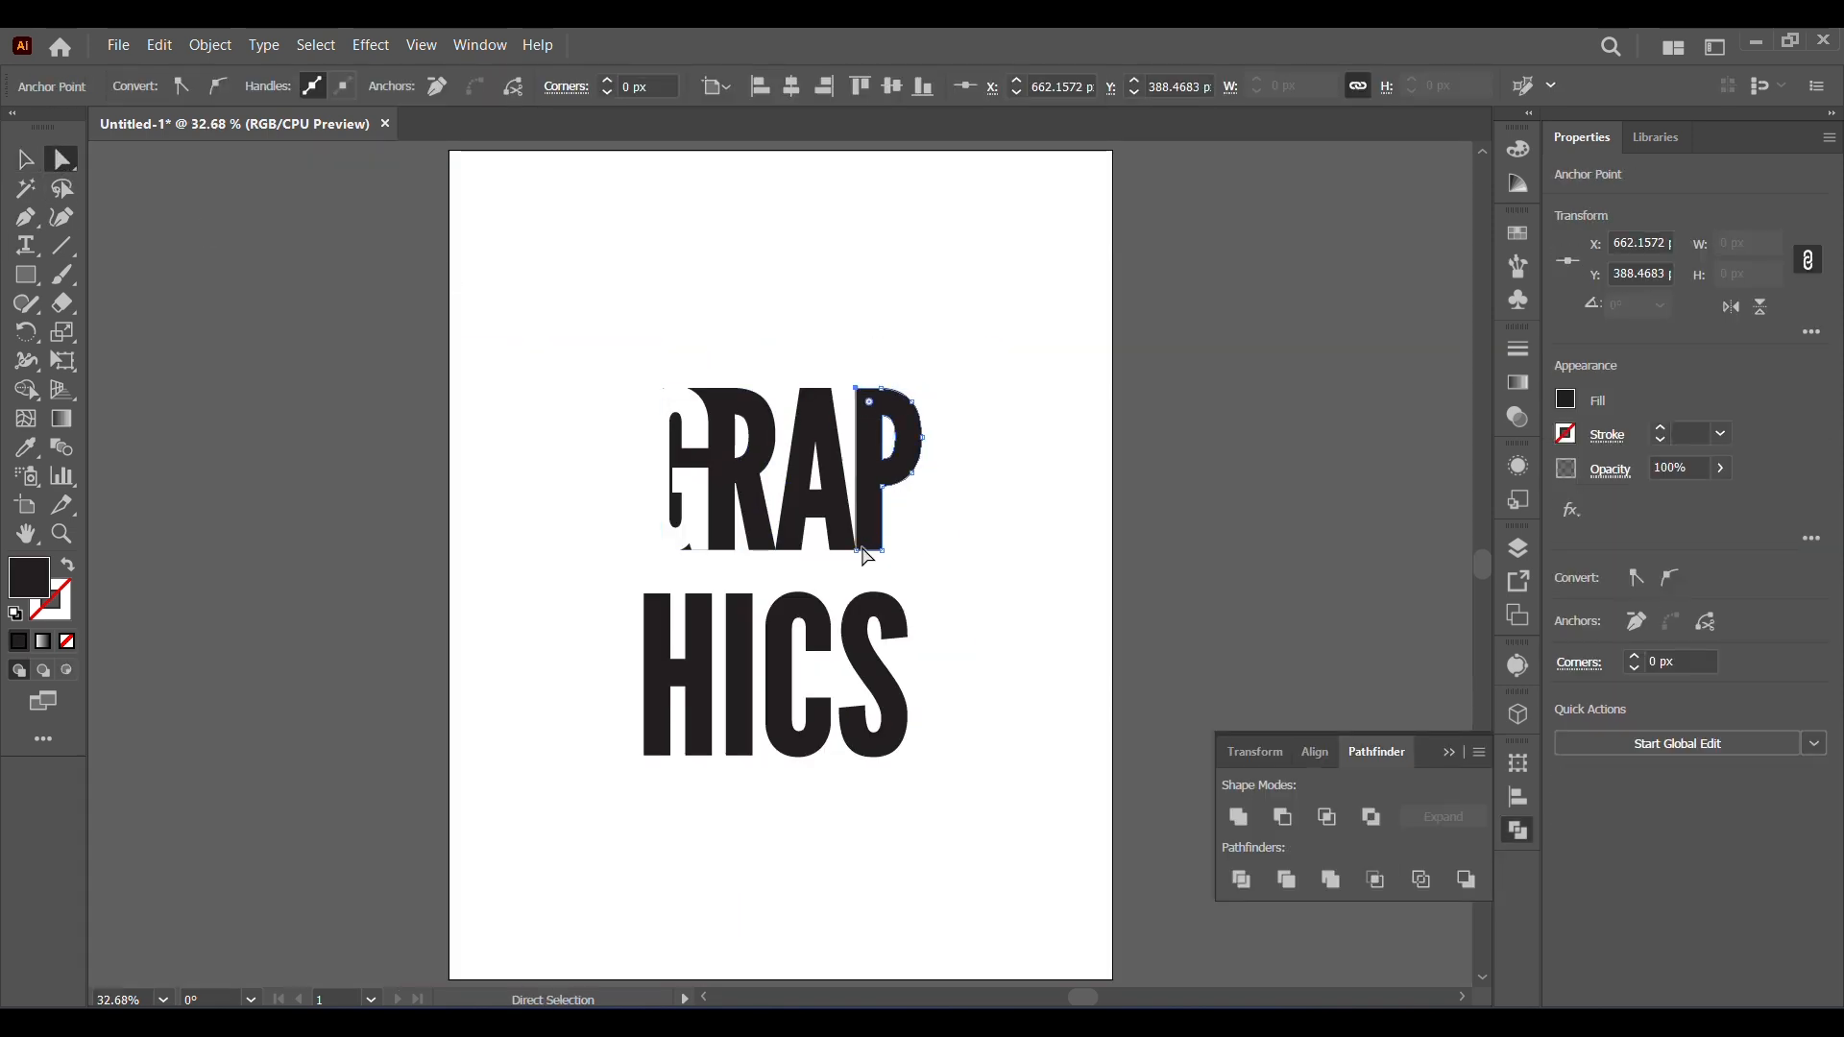
left_click(857, 548, "shift")
left_click_drag(857, 548, 830, 549)
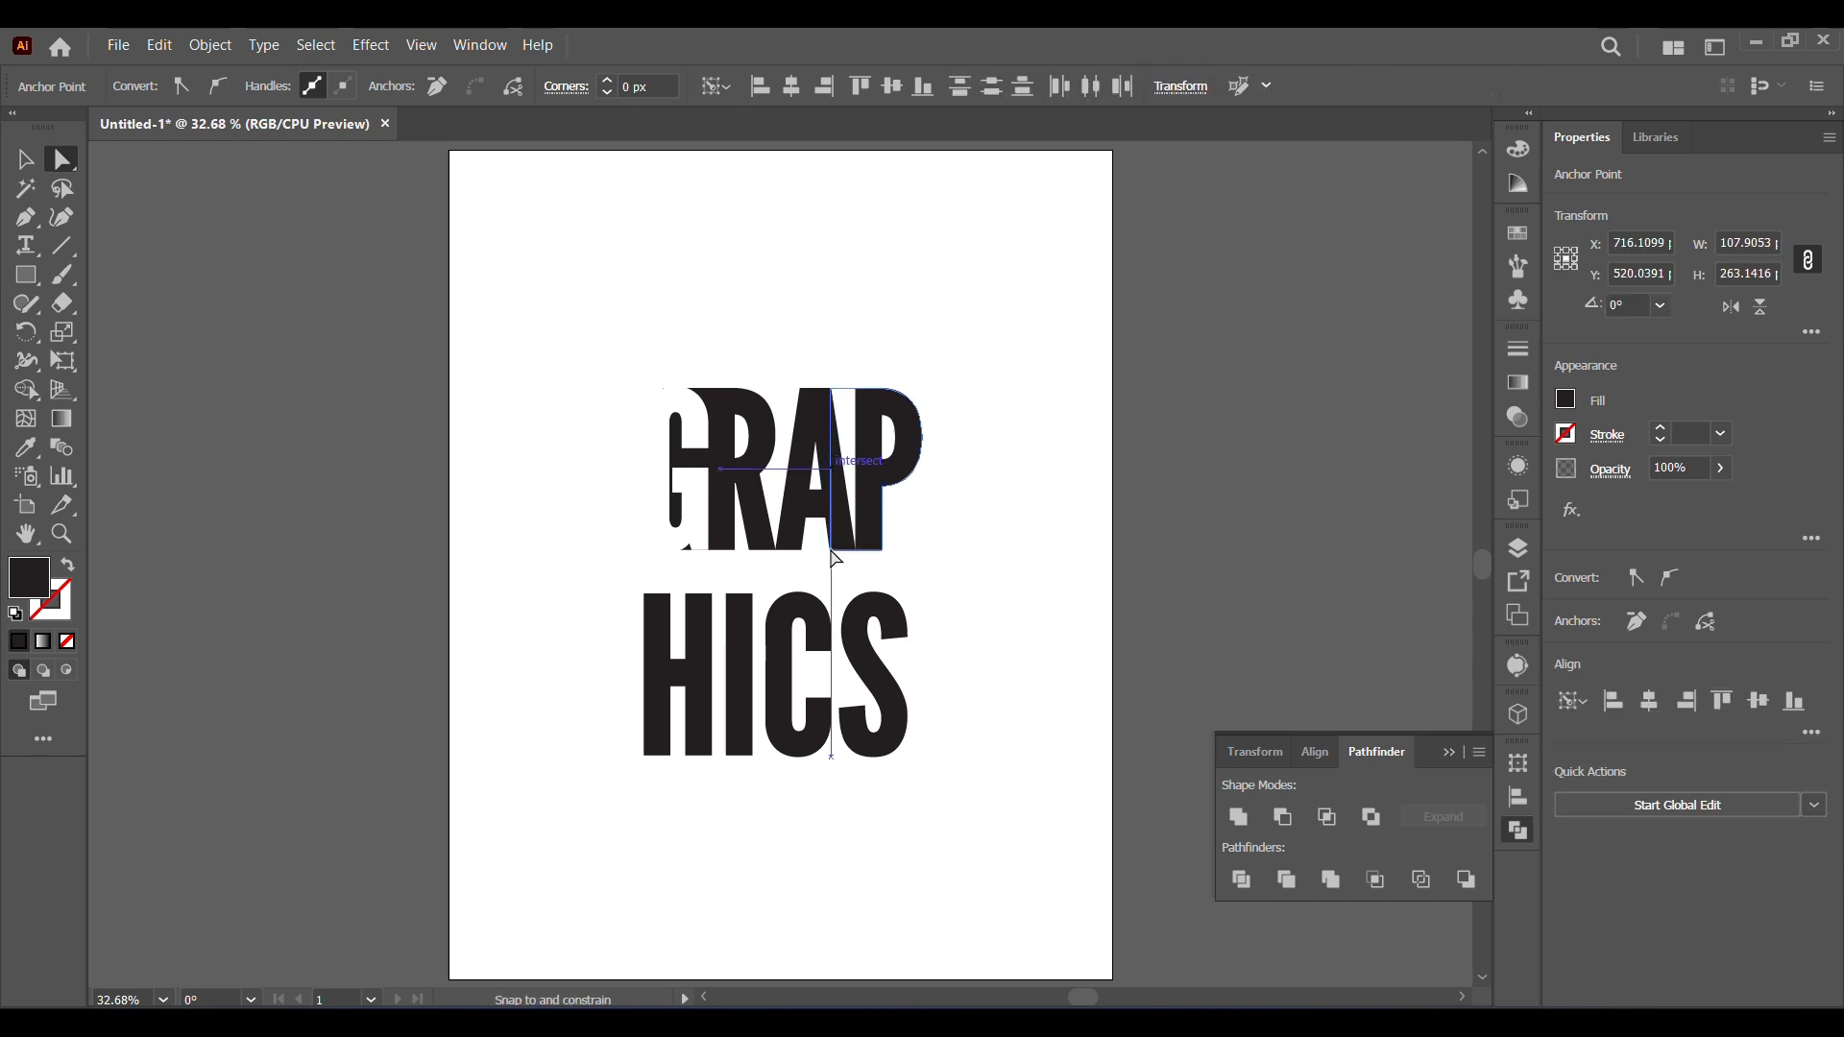
left_click(27, 165)
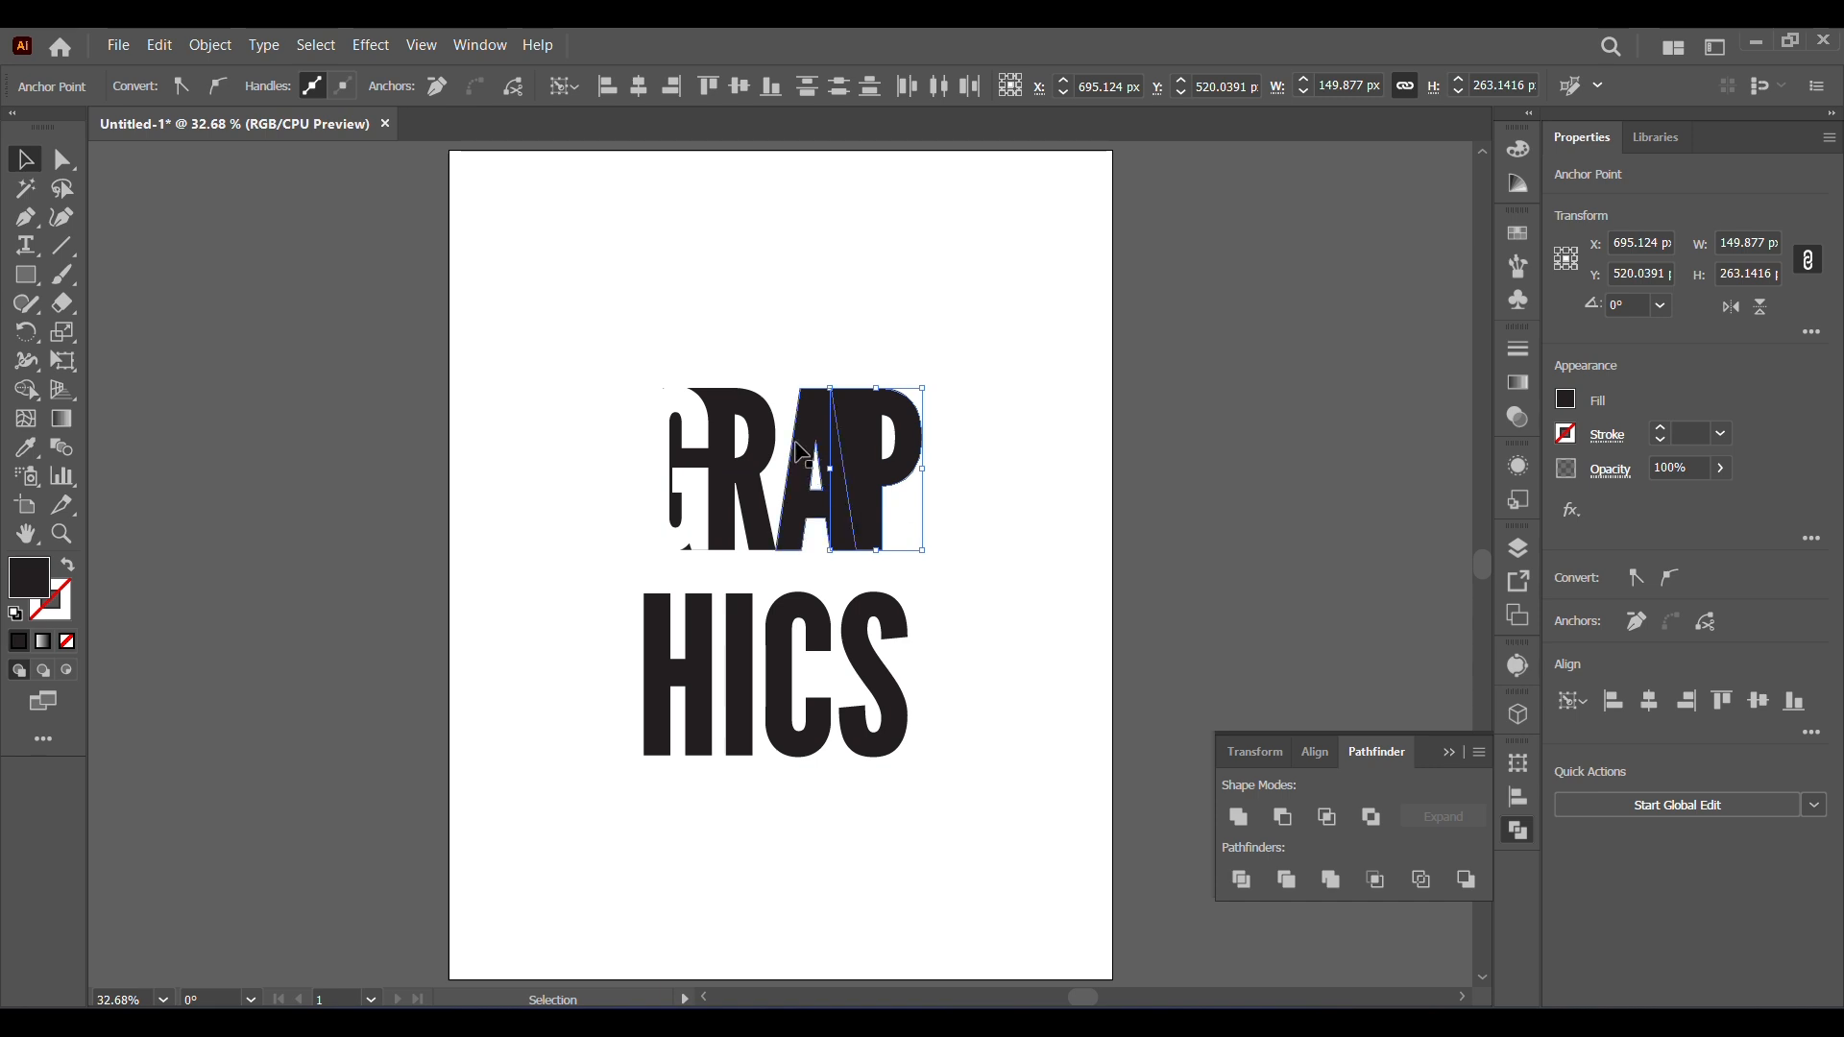
- Fill the letter A with white and bring it to the front
left_click(809, 449)
left_click(148, 86)
left_click(61, 124)
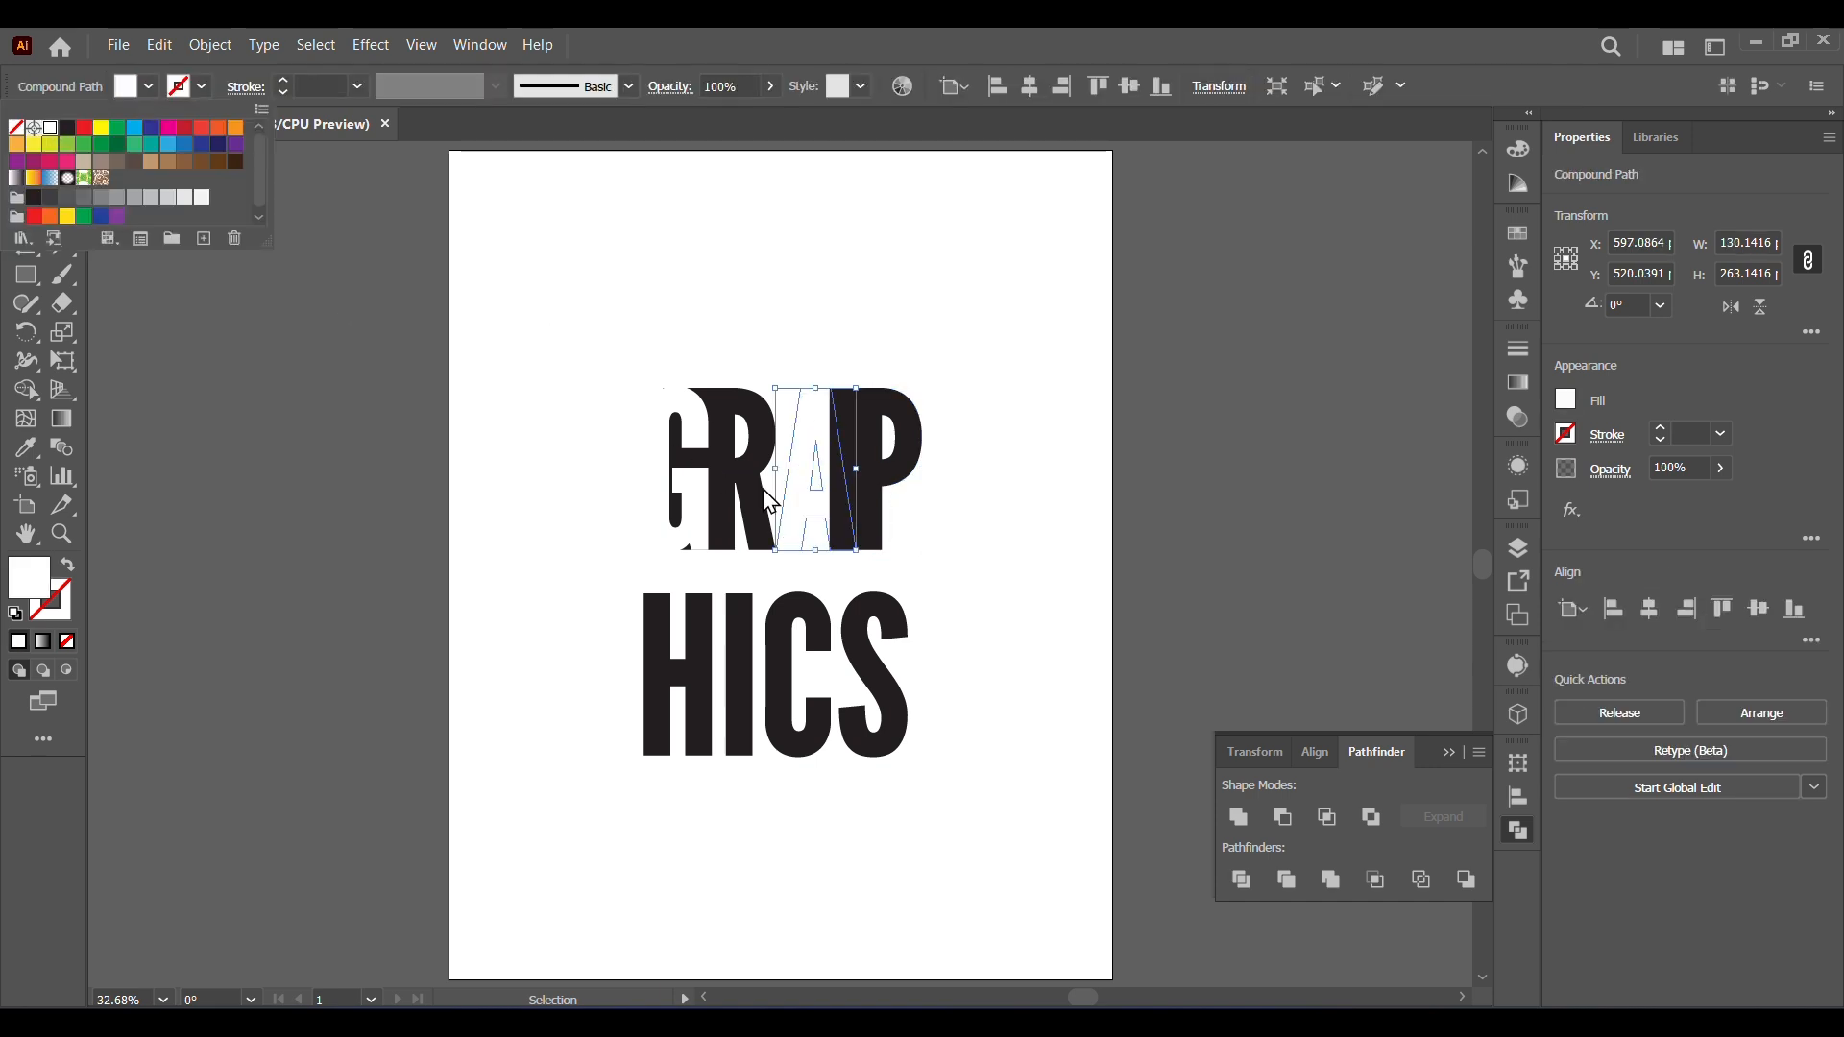
right_click(808, 490)
mouse_move(1066, 898)
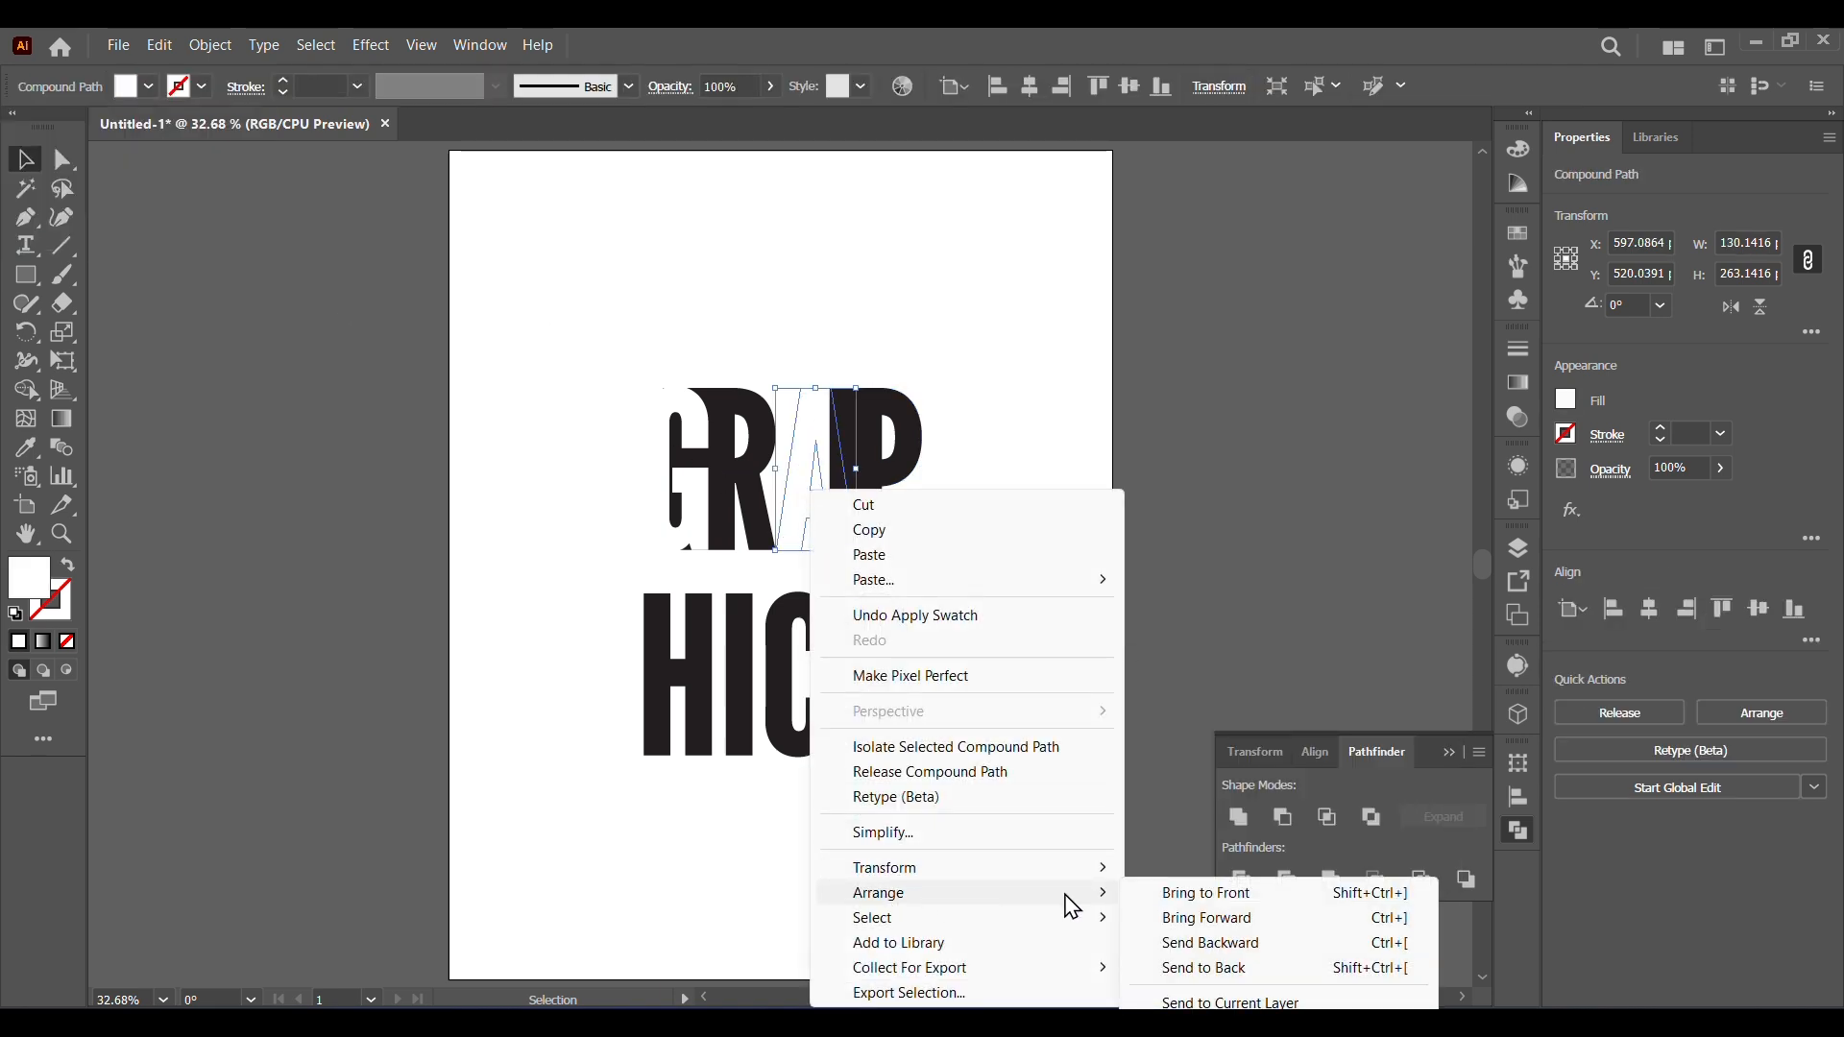
left_click(1172, 903)
left_click(1062, 655)
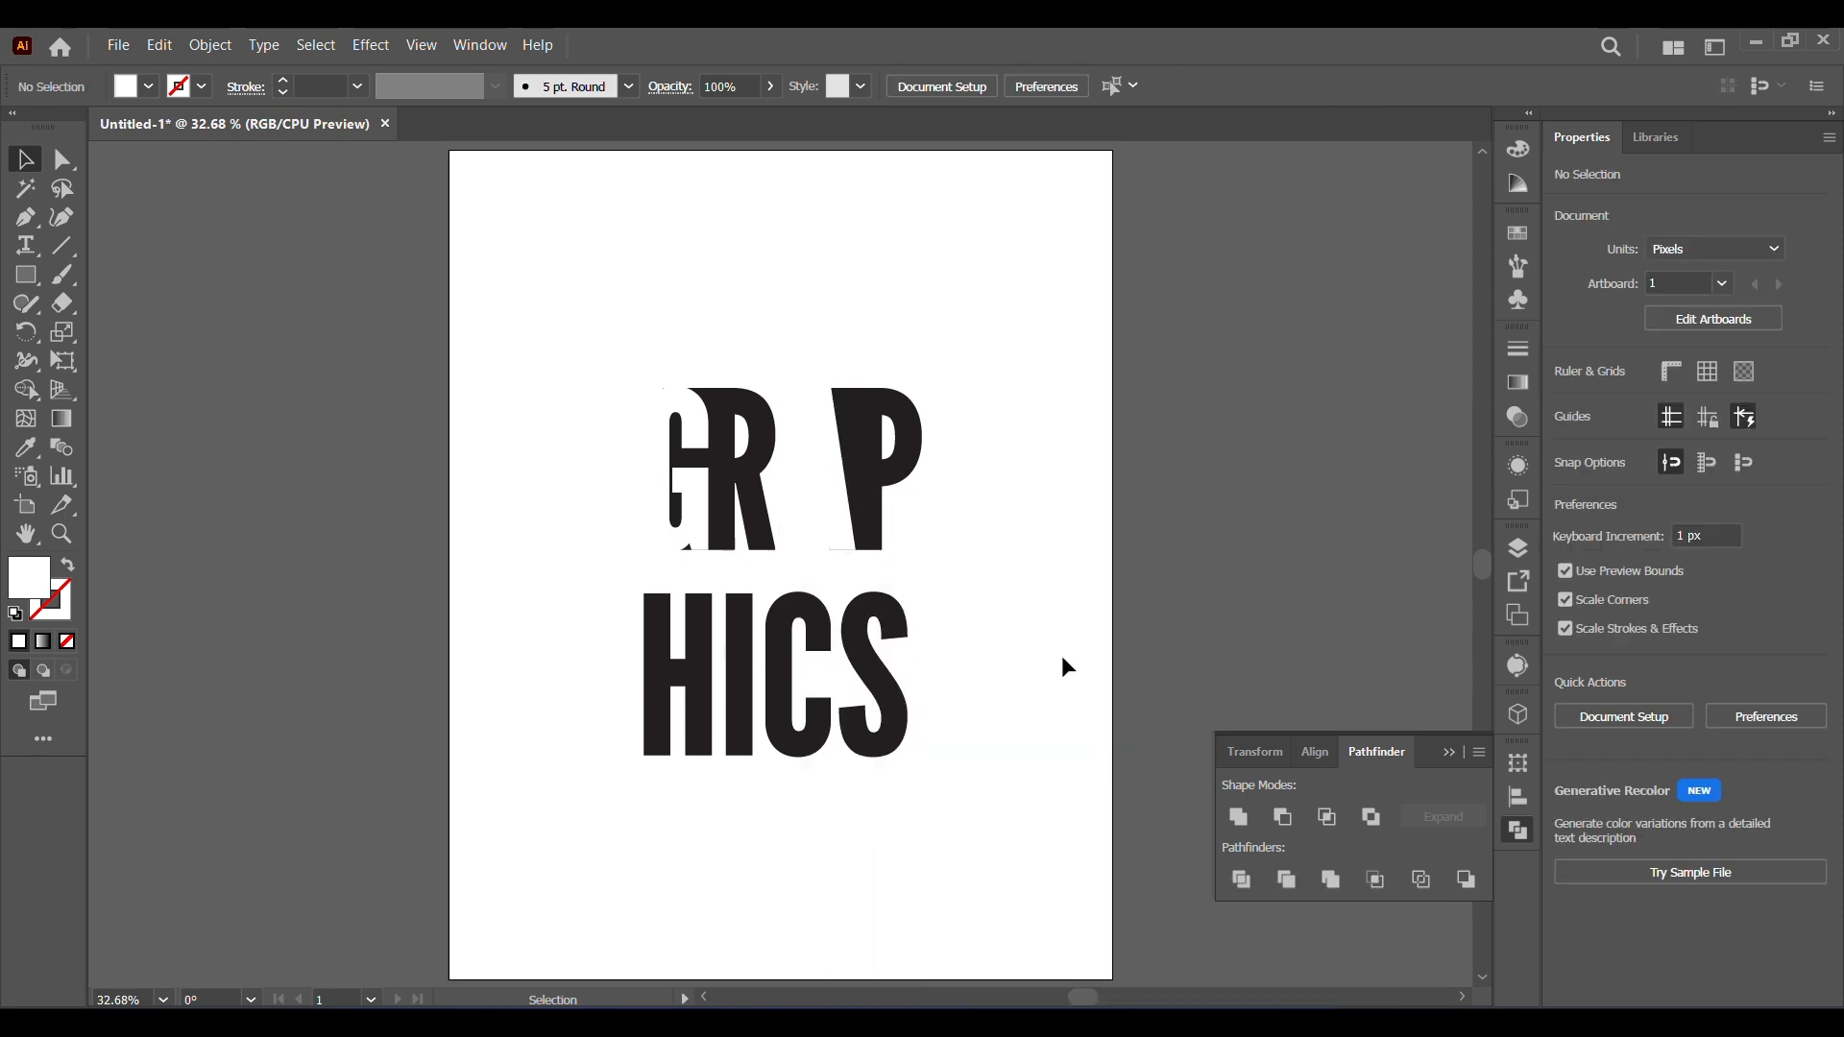
- Draw a black-filled rectangle about 171 × 263 px across the R and A and send it to the back
left_click(28, 279)
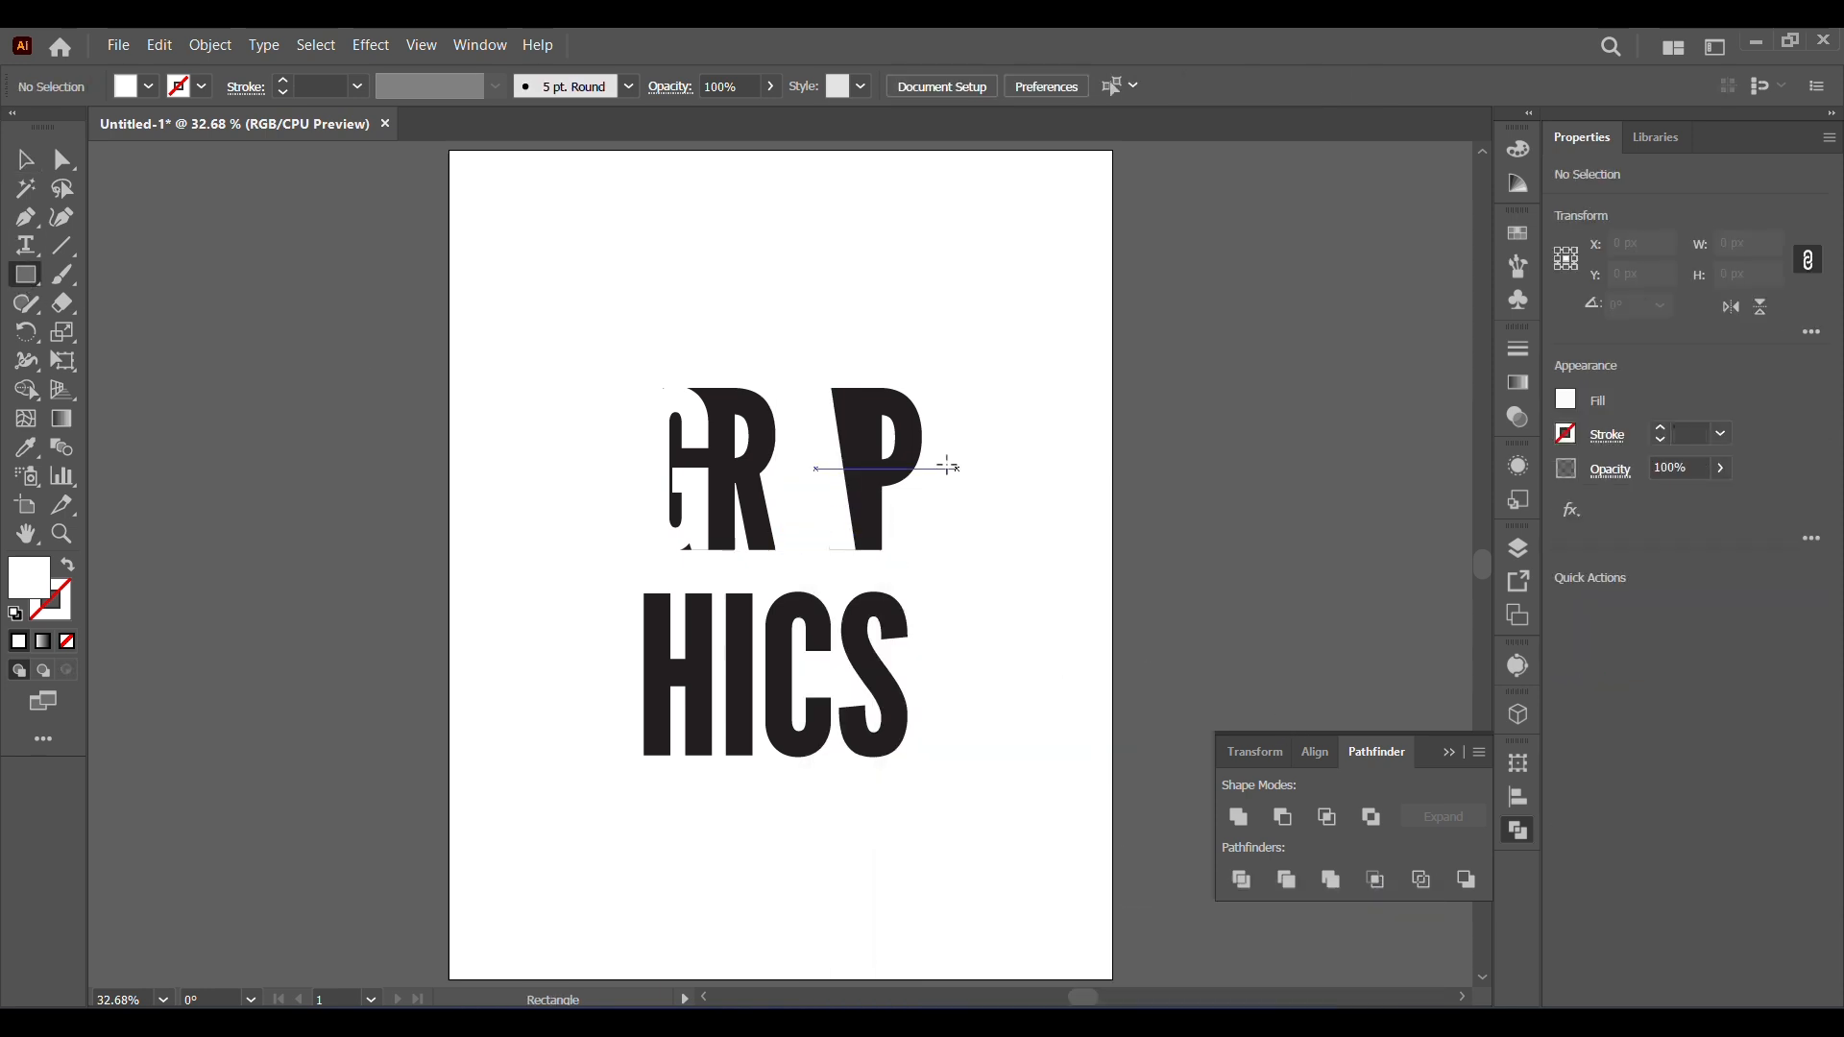
left_click_drag(831, 389, 727, 550)
left_click(149, 87)
left_click(72, 135)
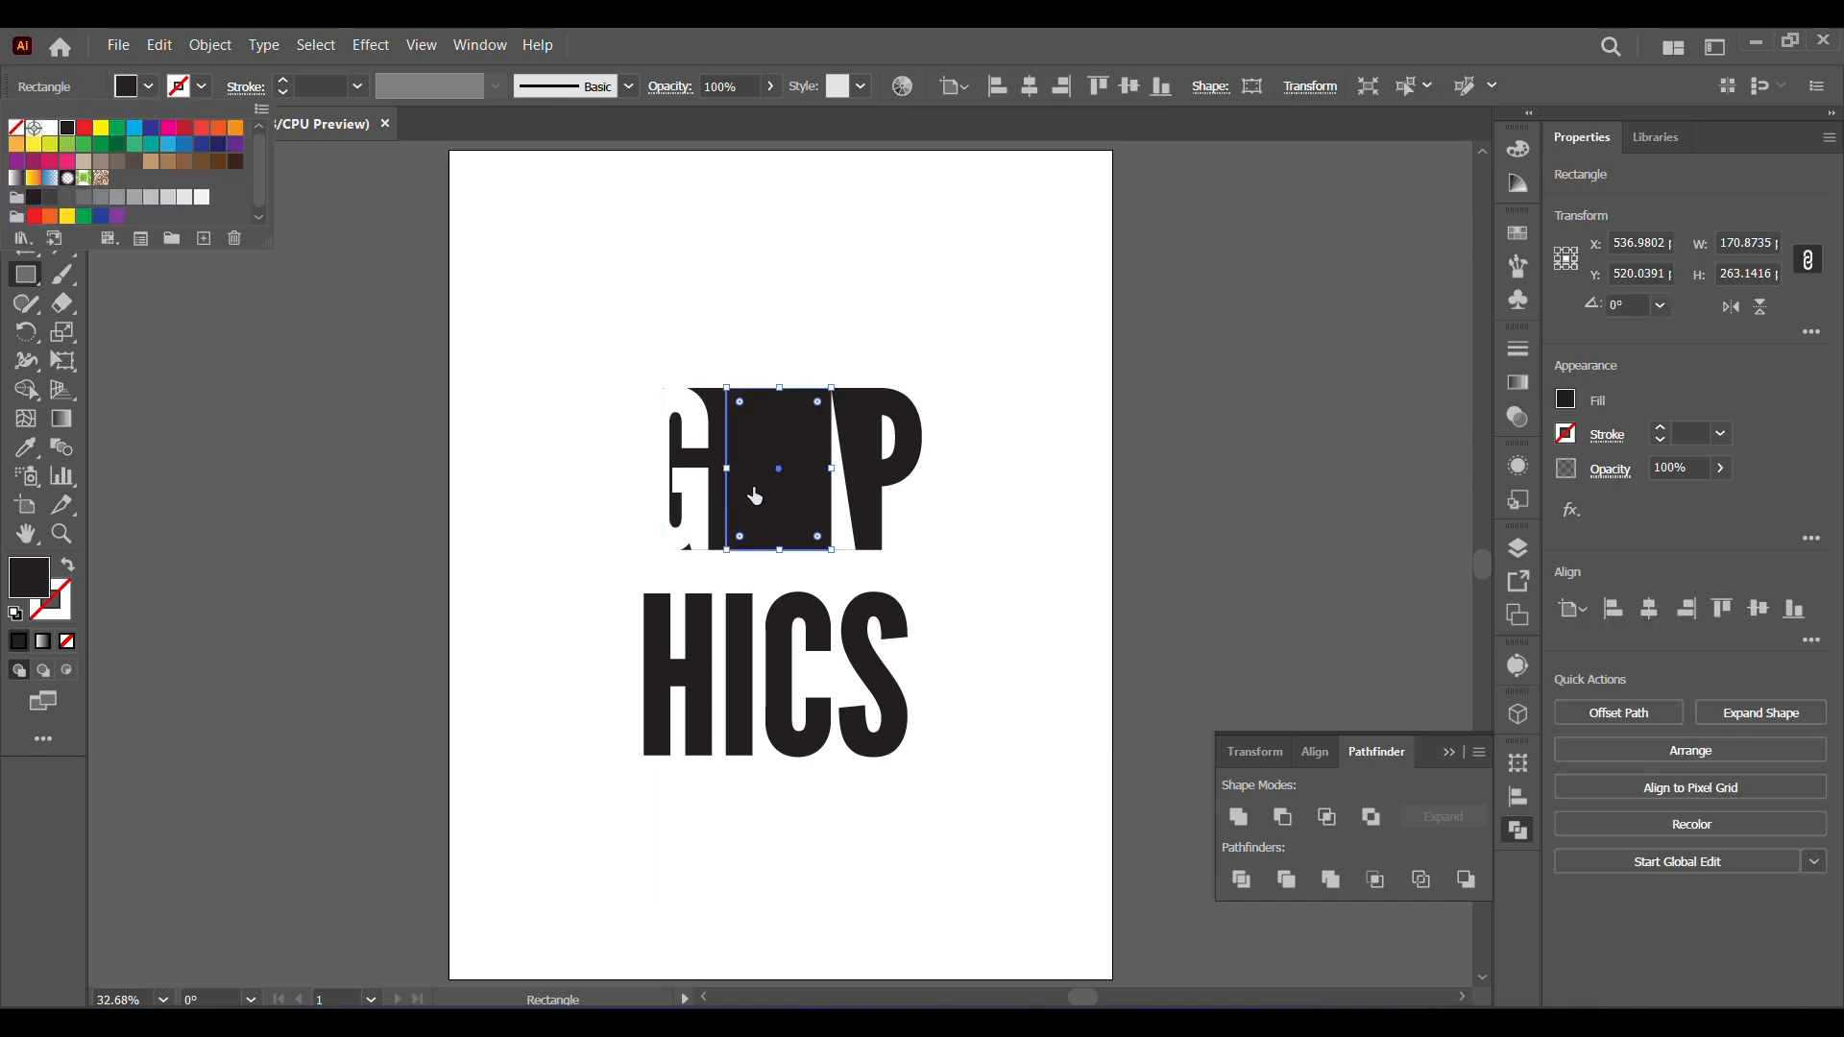
right_click(758, 482)
mouse_move(845, 897)
left_click(1086, 968)
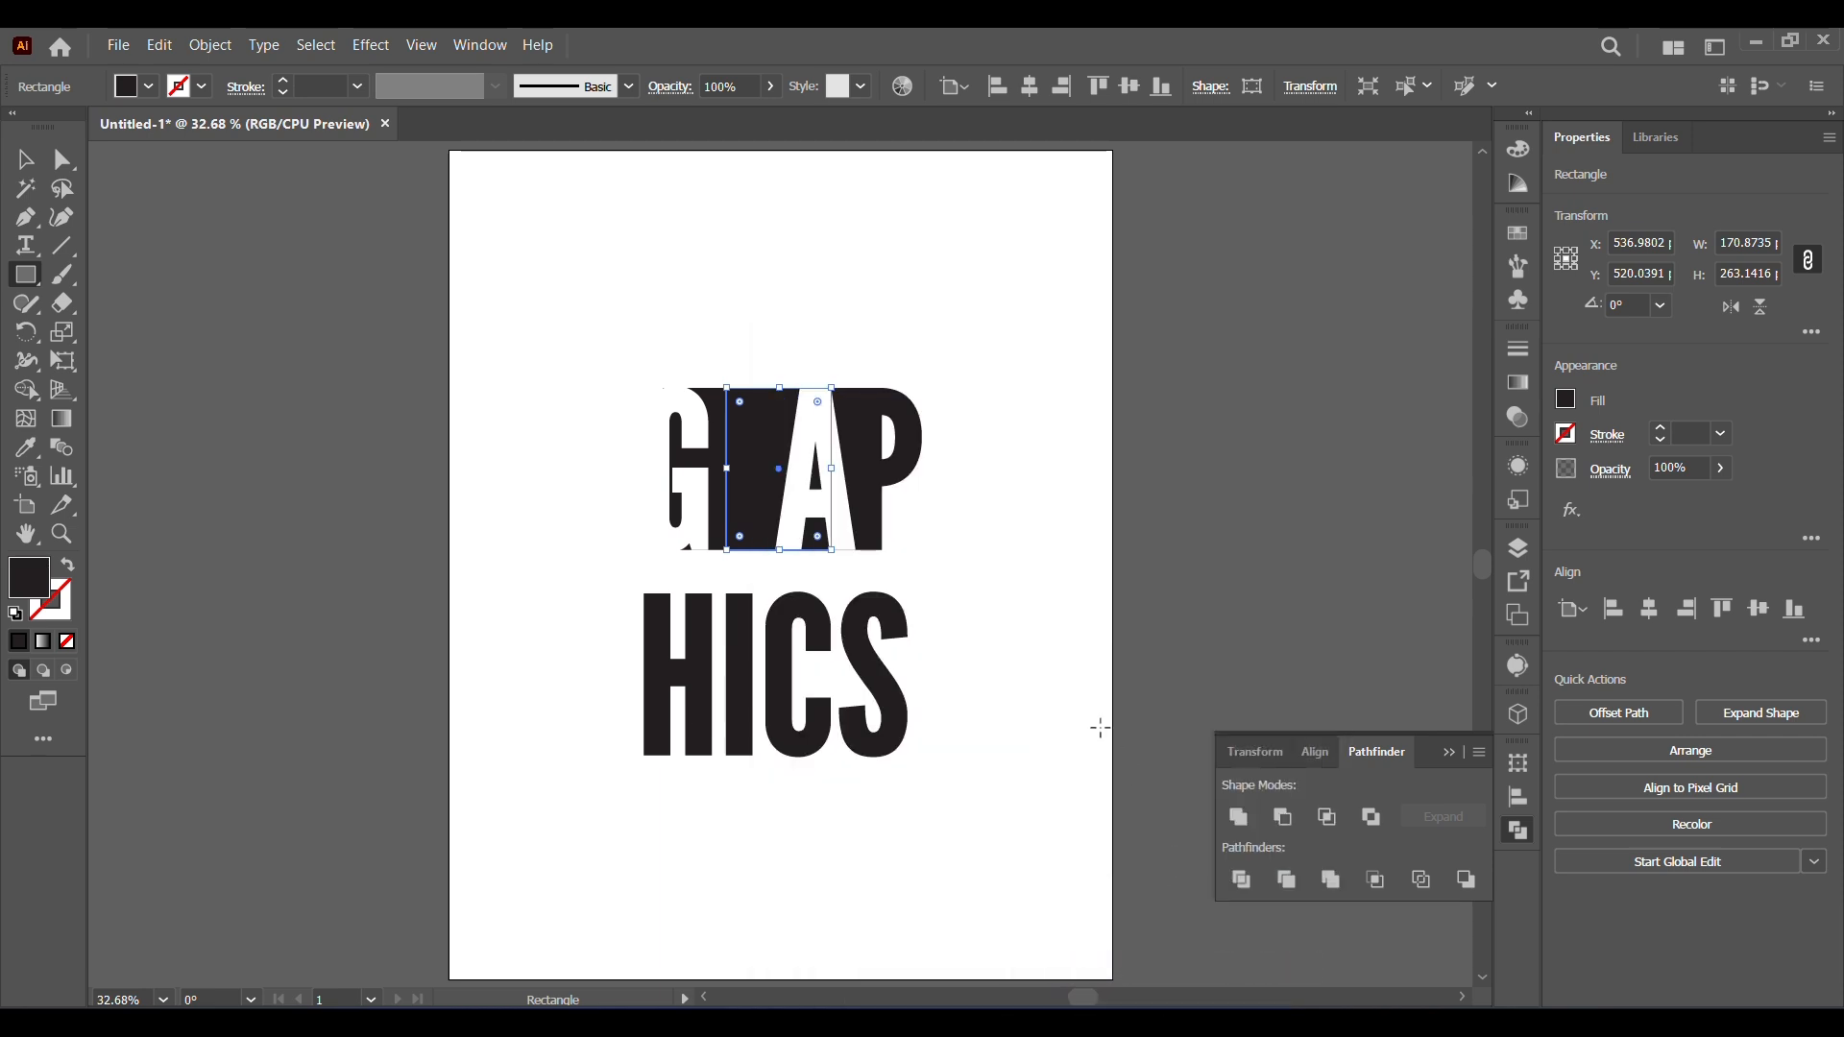
left_click(1099, 720)
left_click(988, 570)
- Narrow the black rectangle from its left side until it starts just inside the R's right edge
left_click(34, 167)
left_click(1020, 541)
left_click(734, 490)
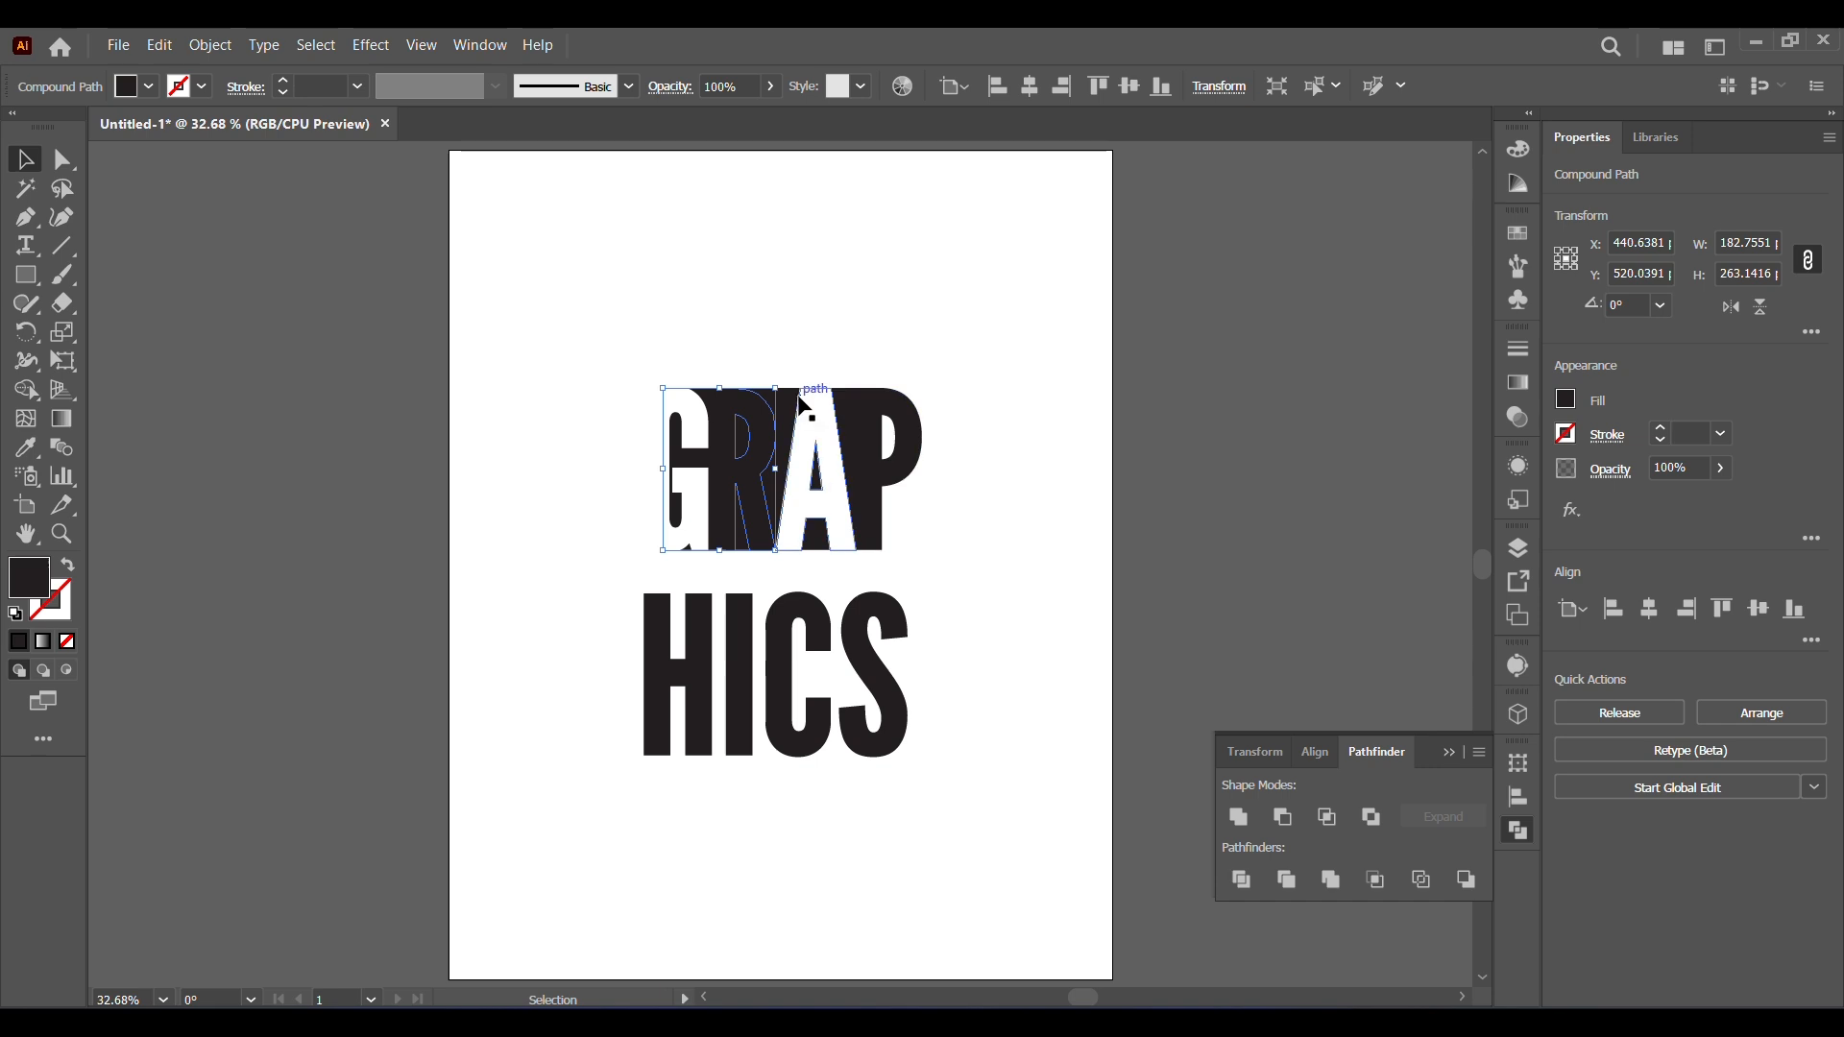
left_click(781, 429)
left_click_drag(728, 469, 776, 477)
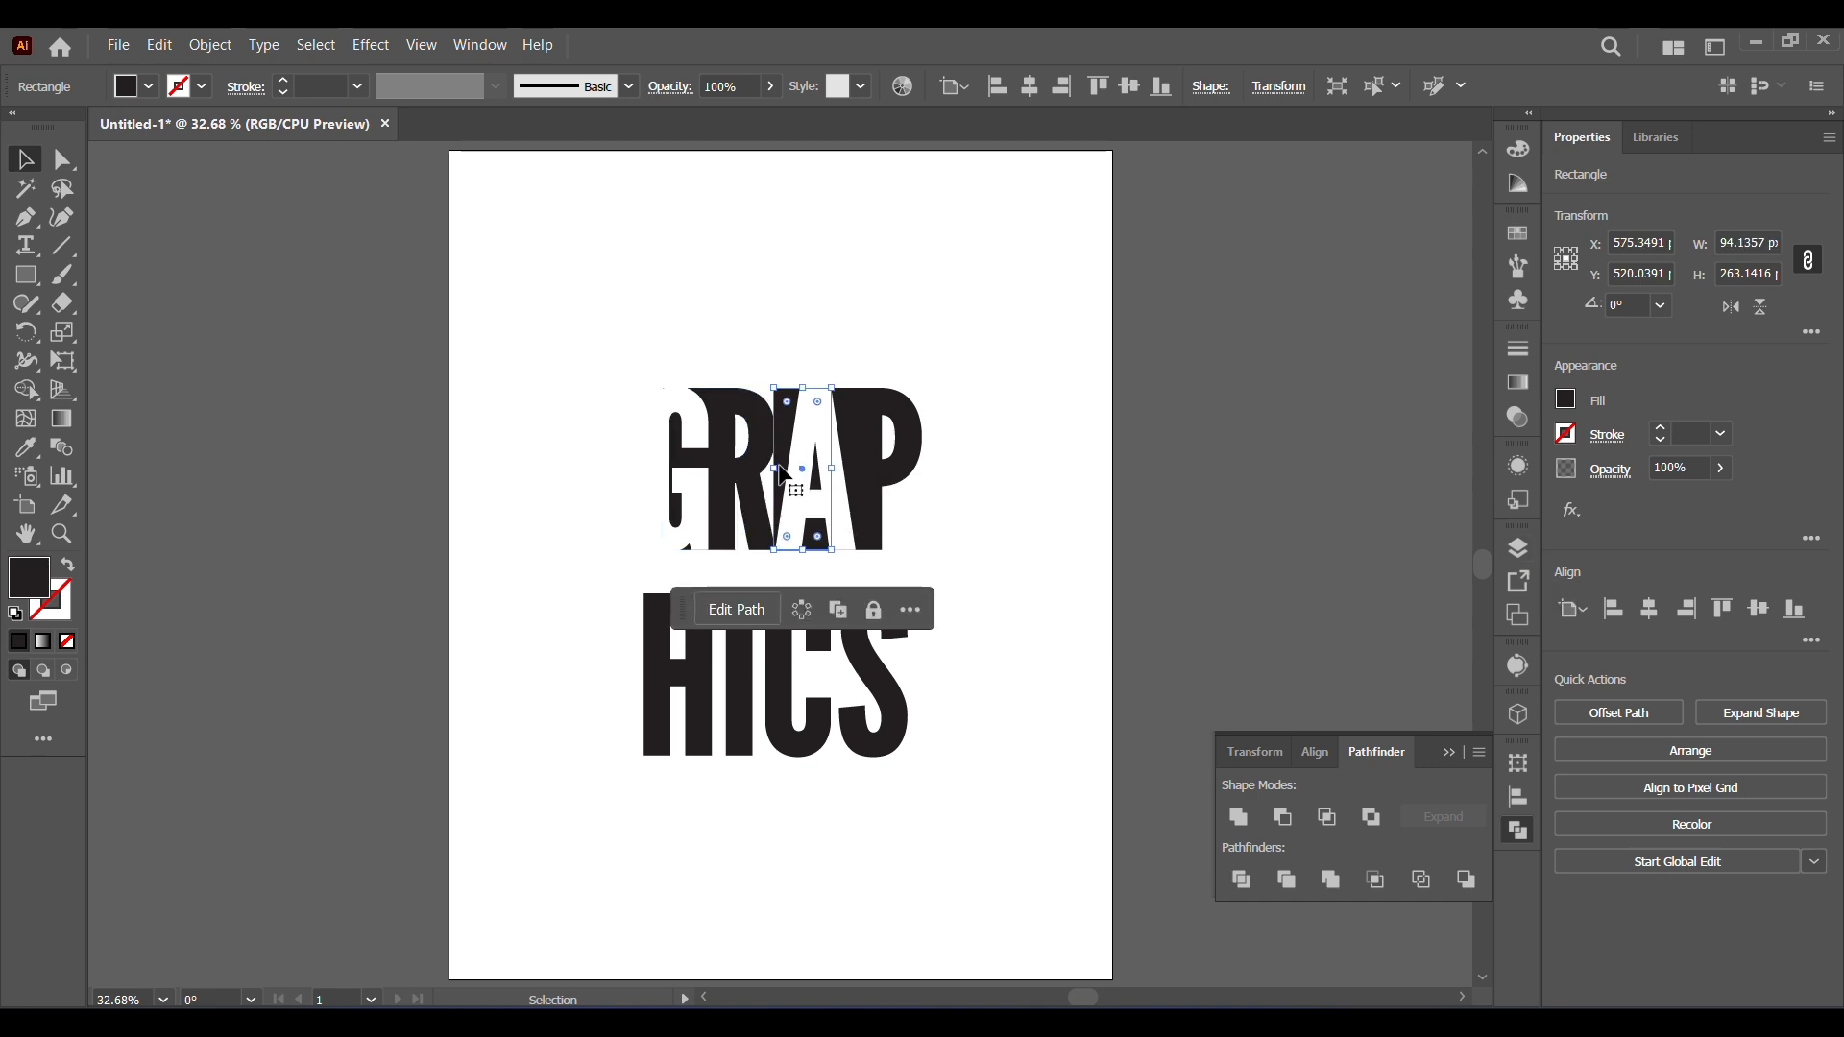
left_click_drag(776, 468, 760, 469)
left_click(1277, 609)
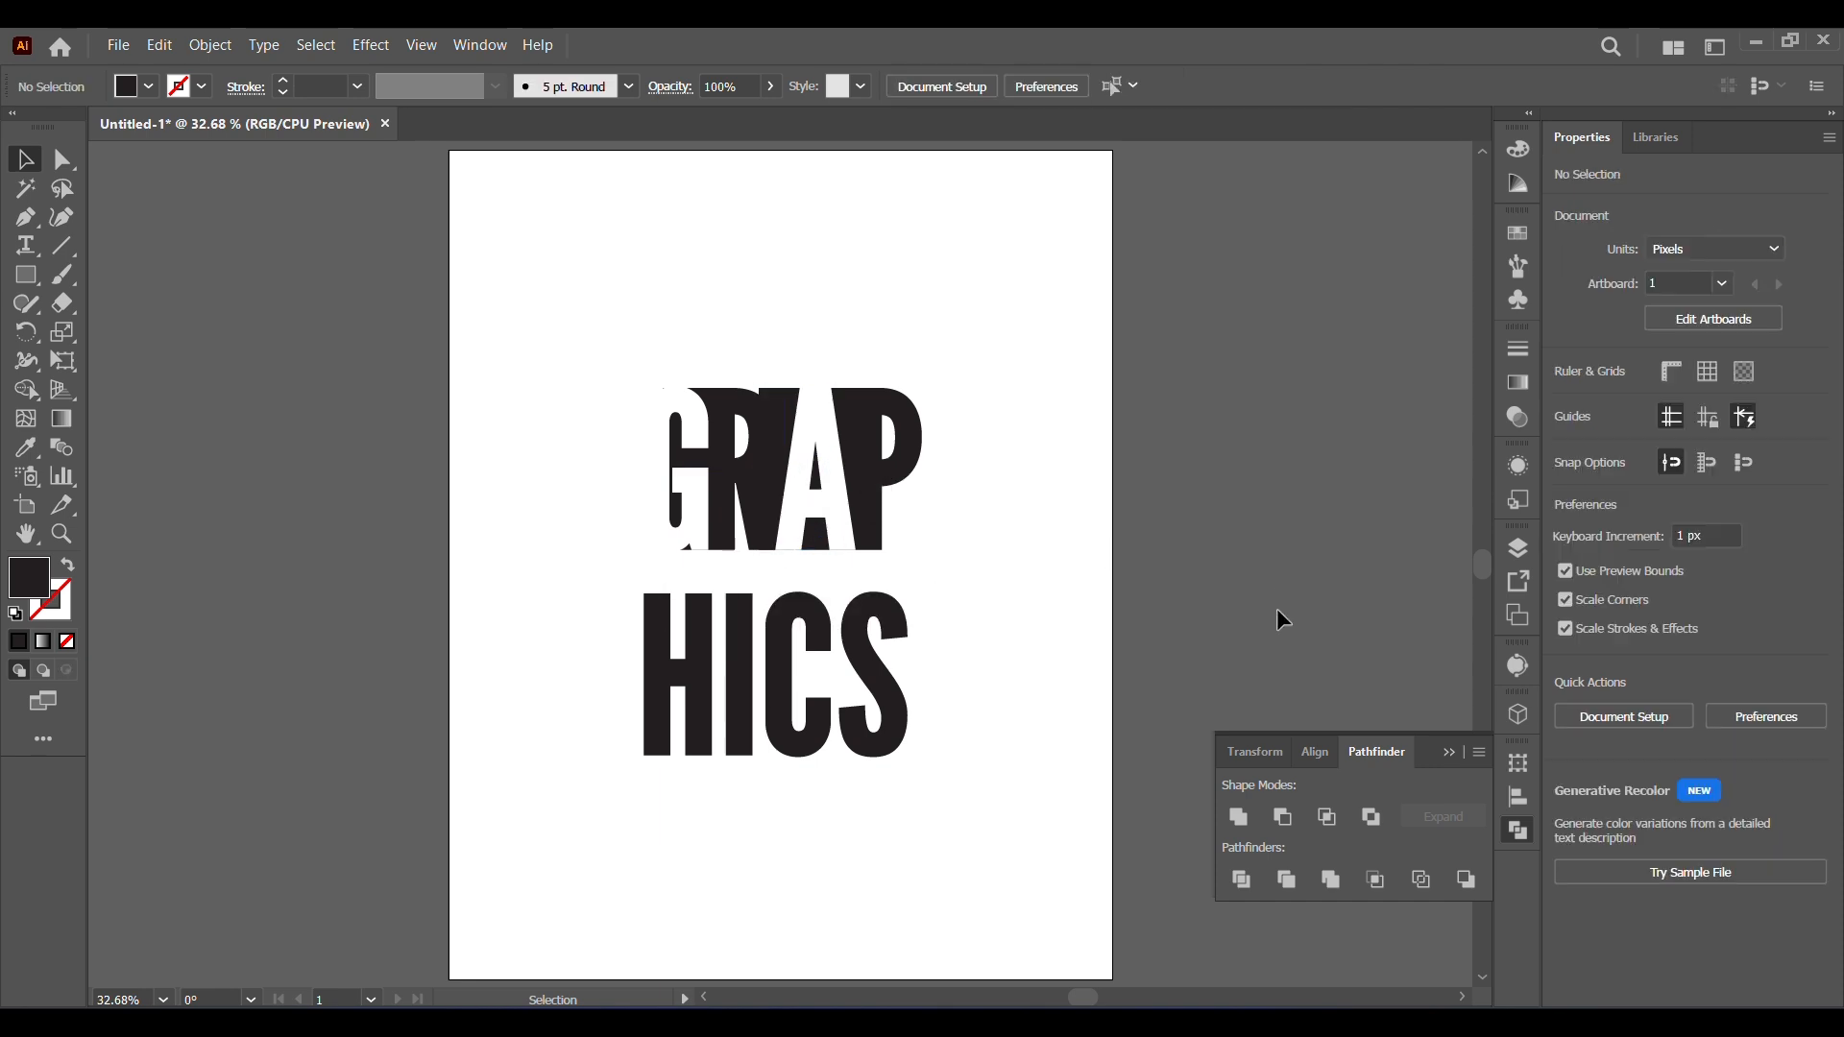
- Delete the black rectangle behind the A and try stretching the whole letter P leftward to the R
left_click(785, 407)
key("Delete")
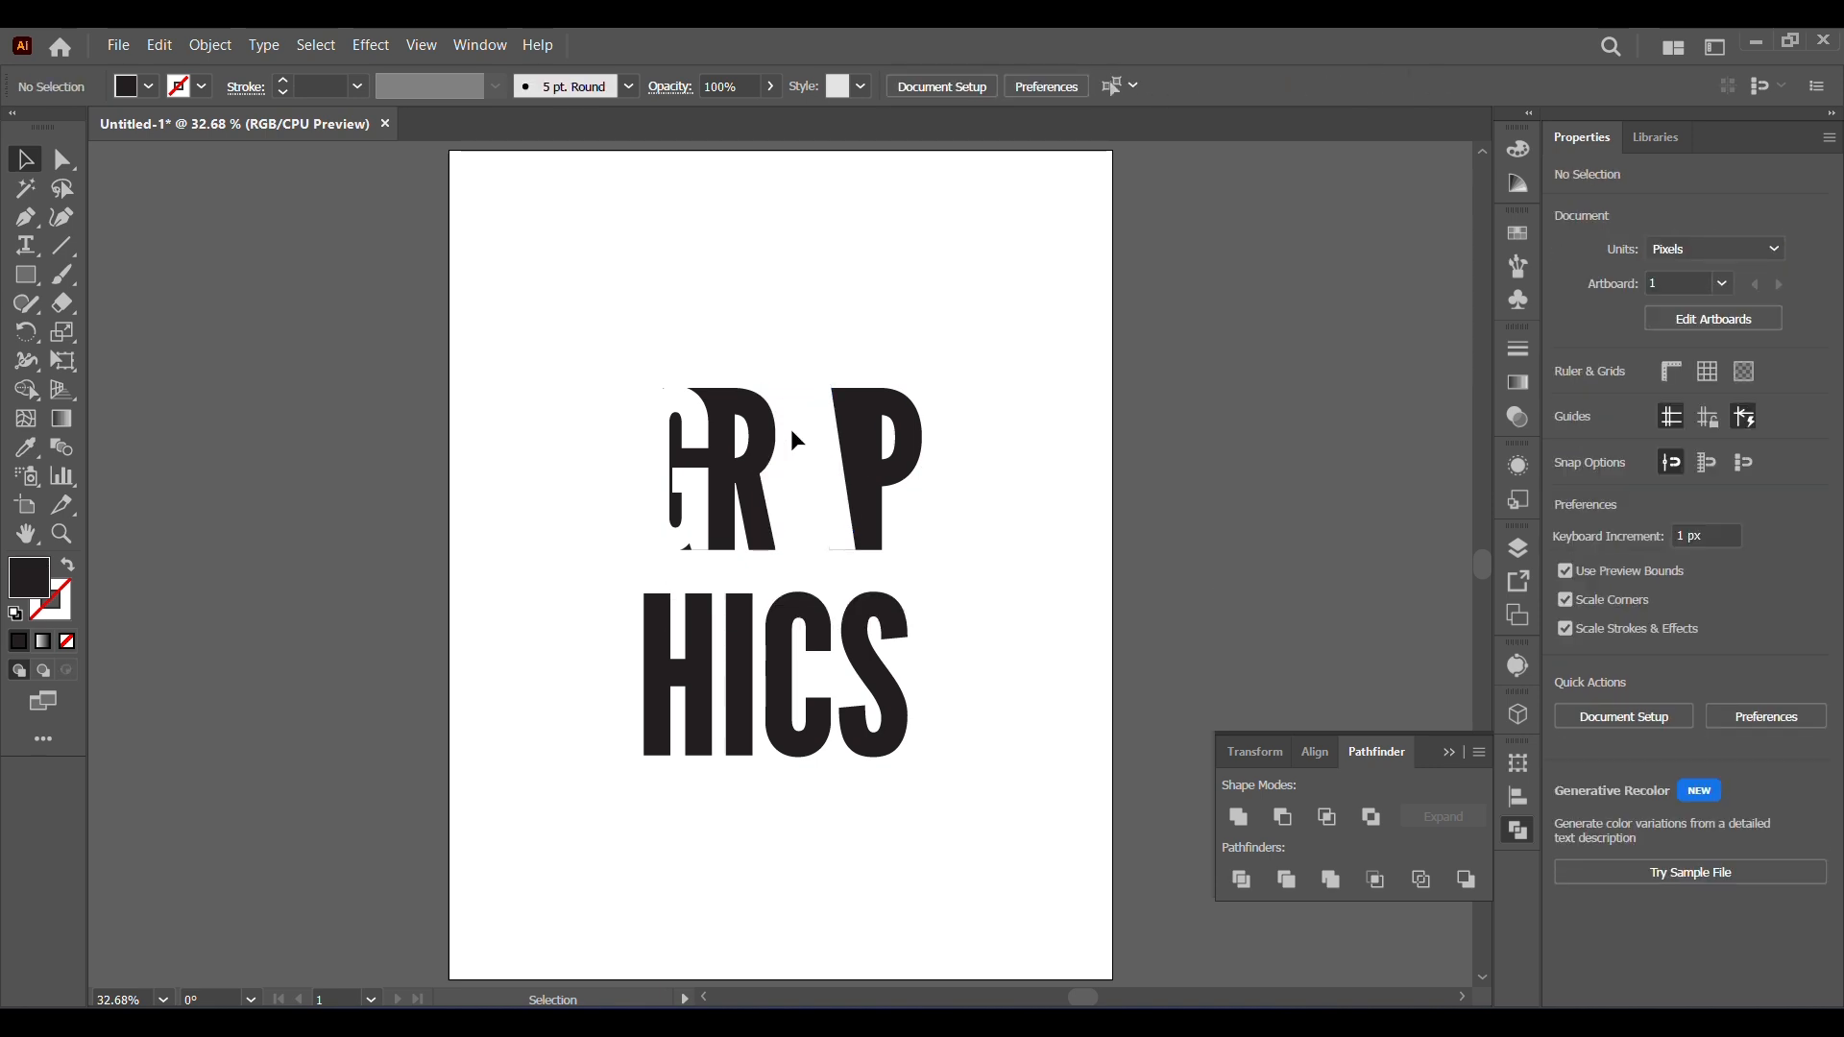
left_click(871, 442)
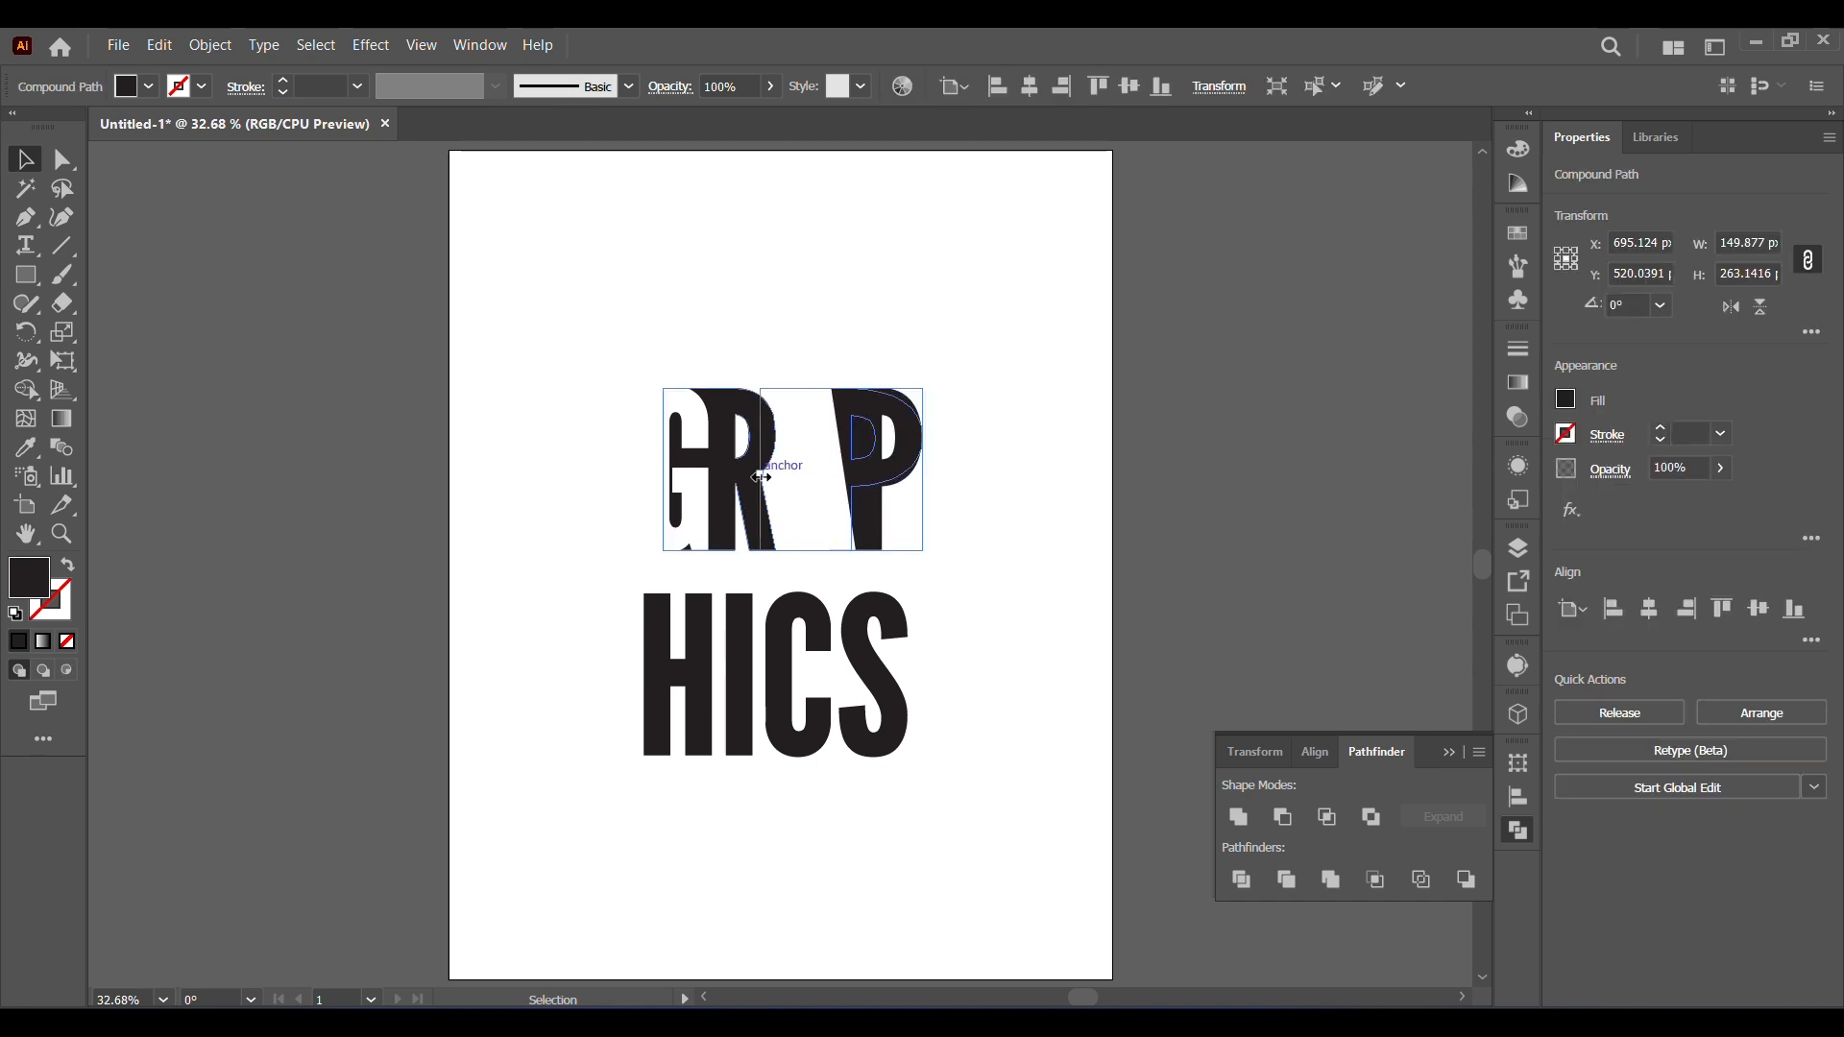
key("ctrl+z")
left_click(1201, 551)
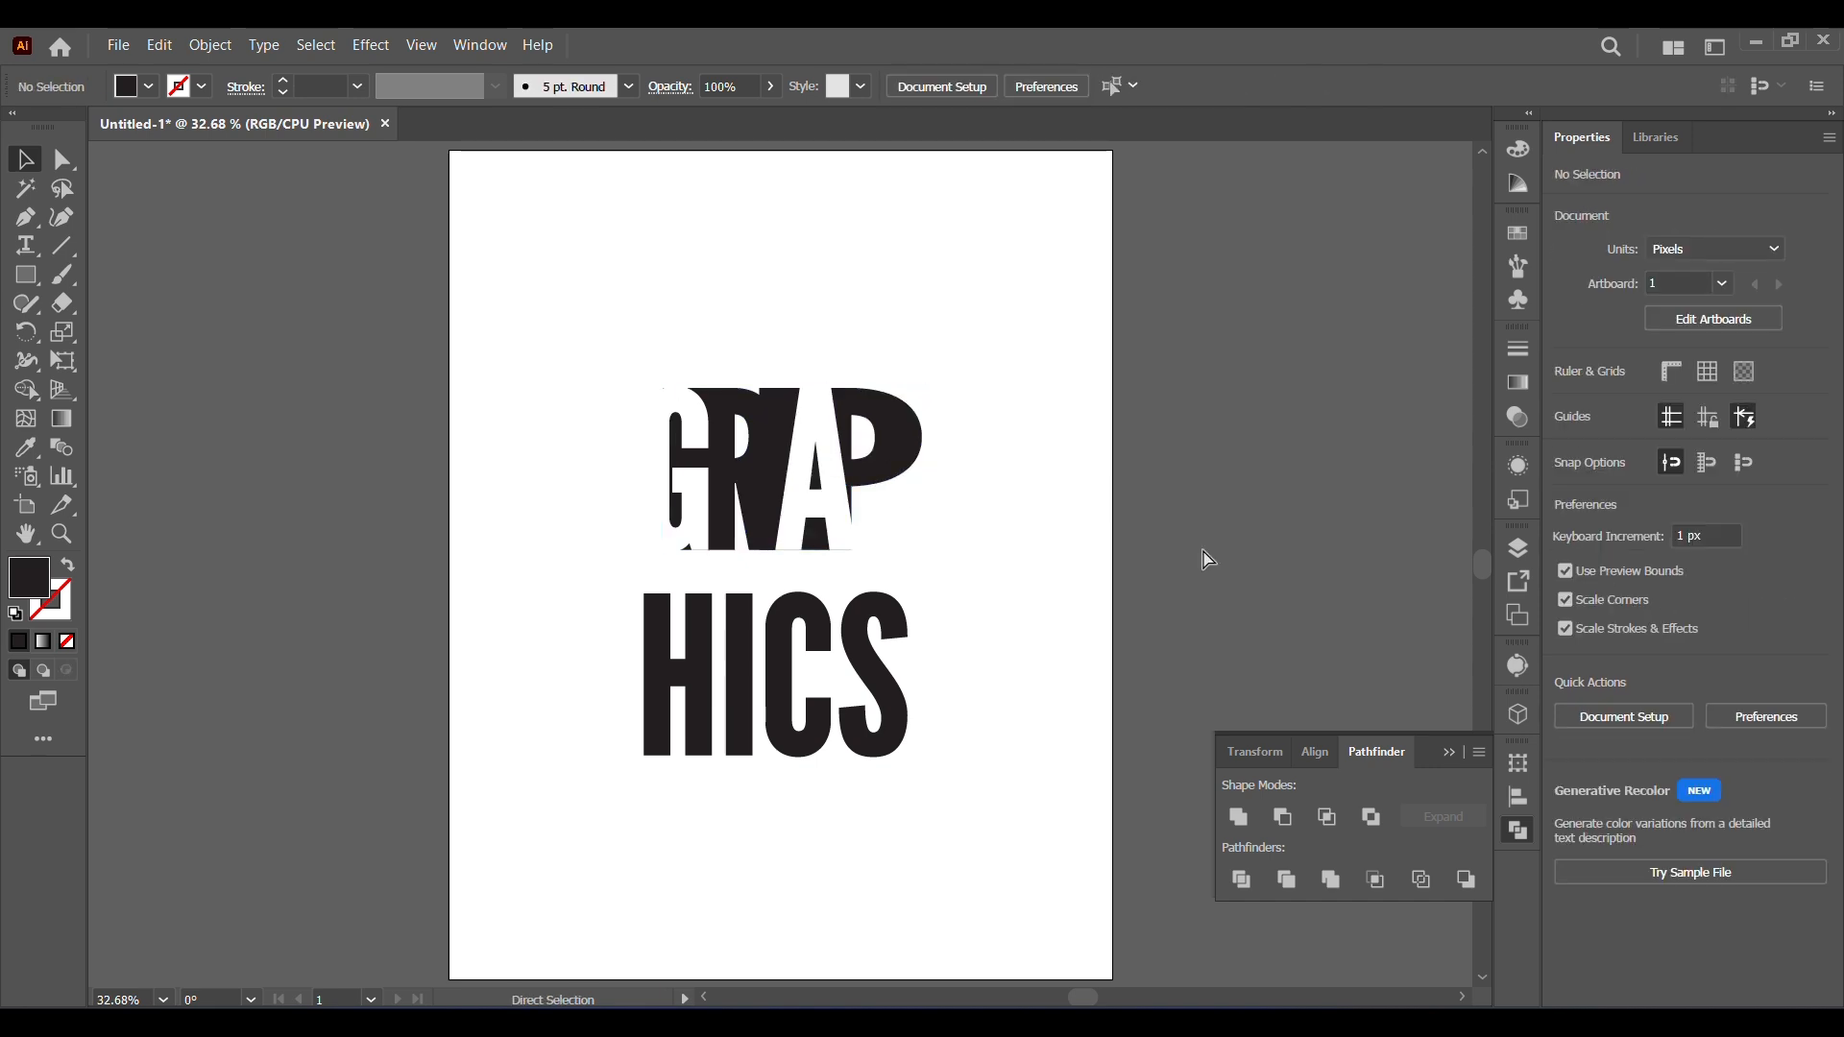
key("ctrl+shift+z")
- Move the P's two left corner anchor points together further left, behind the white A to the R's right edge
left_click(62, 161)
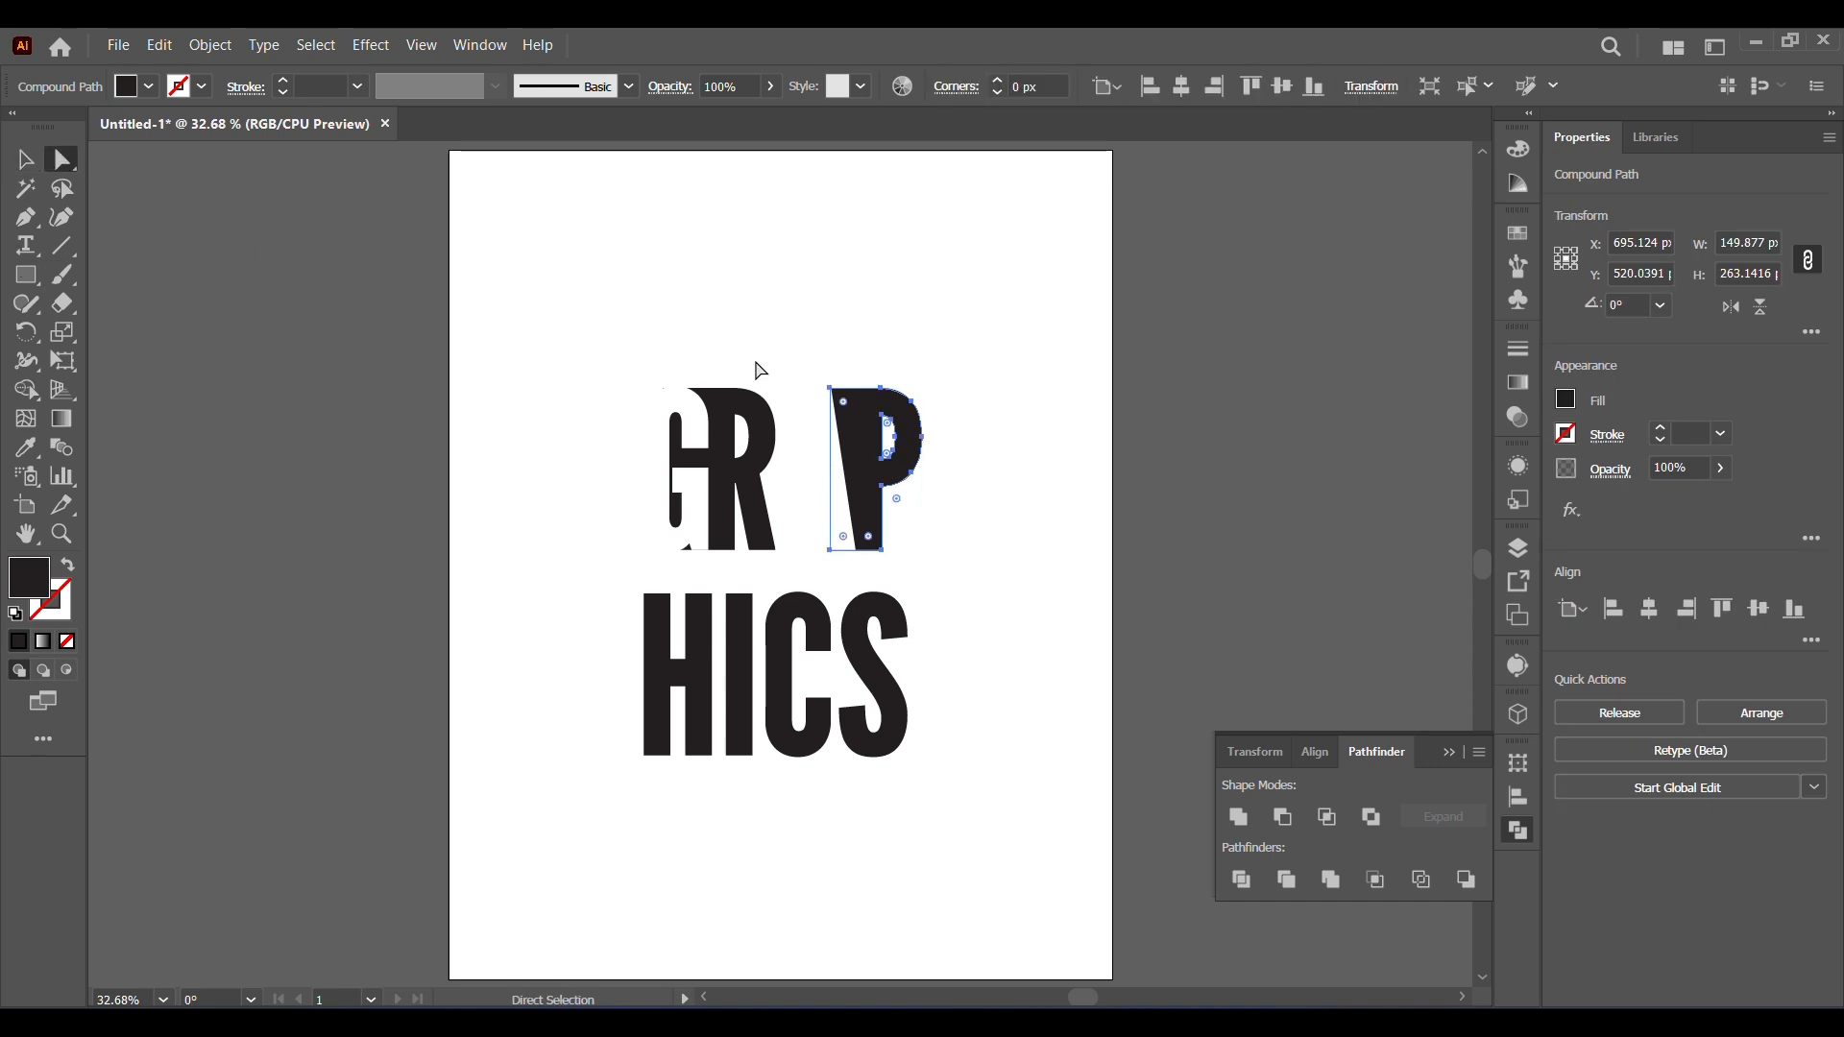
left_click(830, 388)
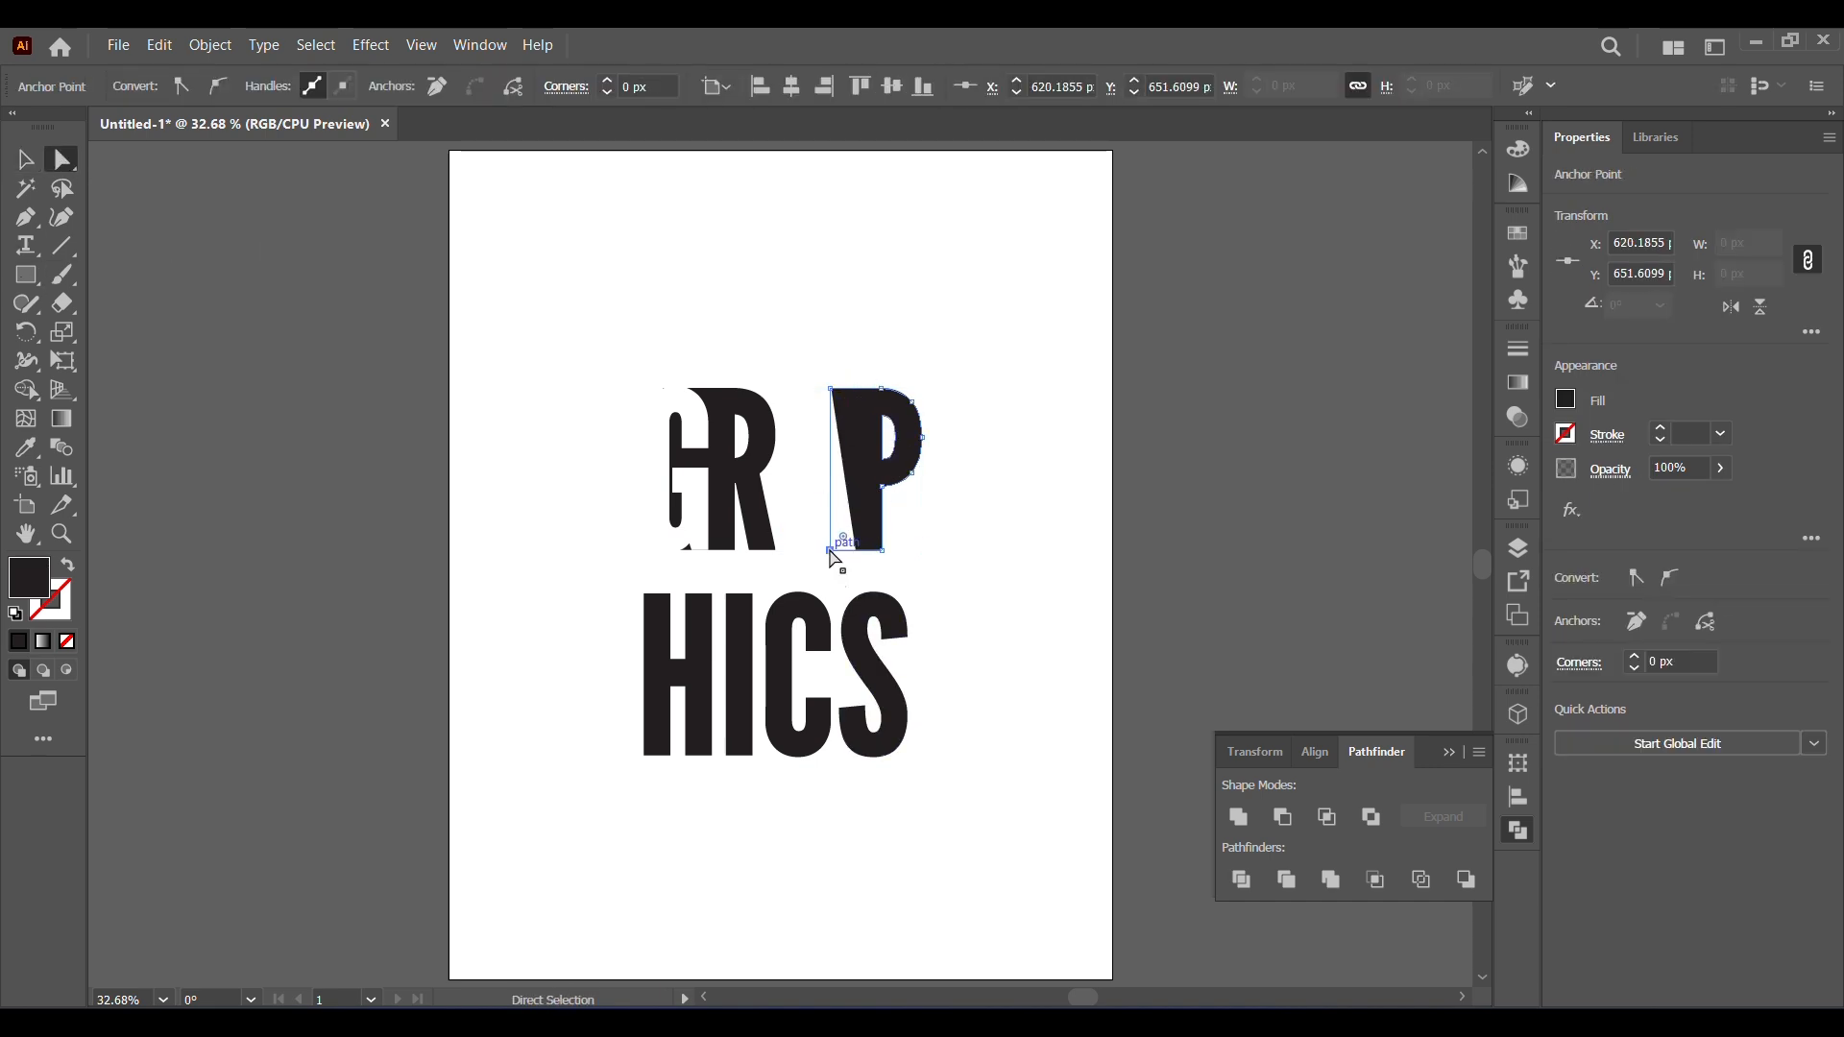
key("ctrl+shift+a")
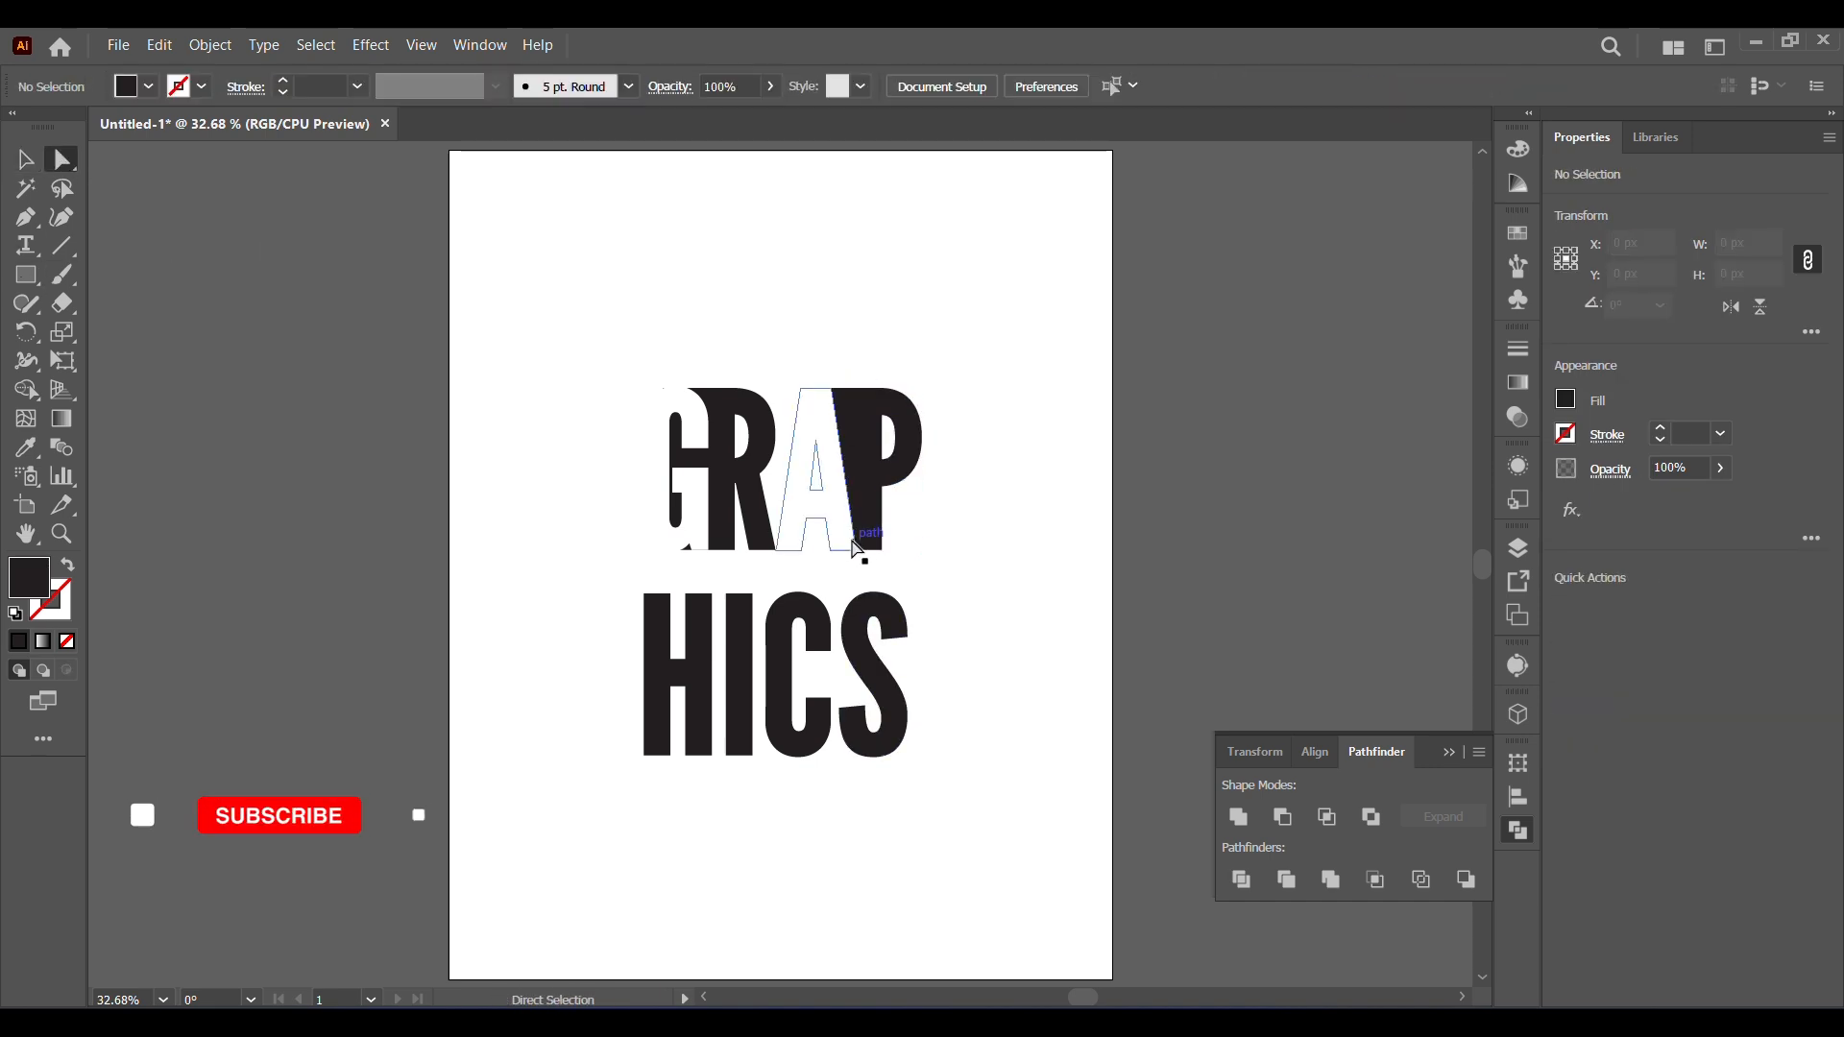
left_click(867, 545)
left_click(830, 550)
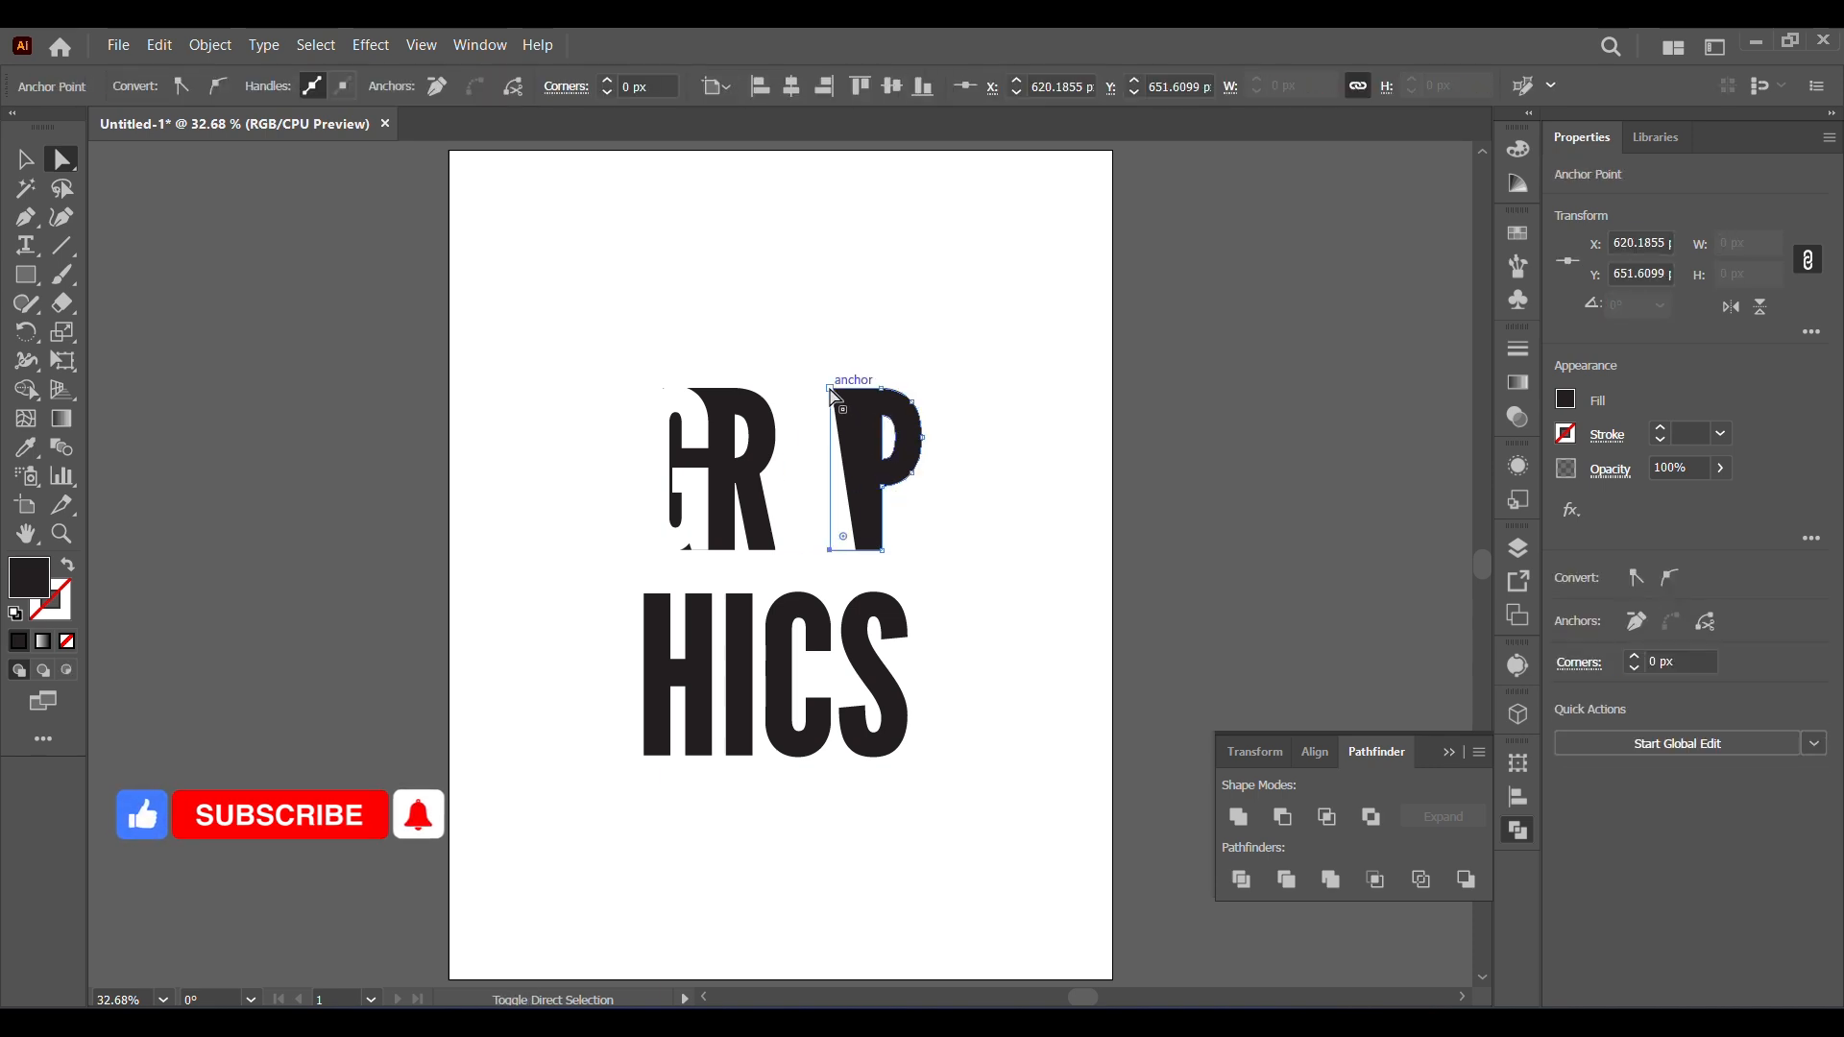
left_click(831, 389, "shift")
left_click_drag(828, 550, 770, 550)
left_click(1084, 572)
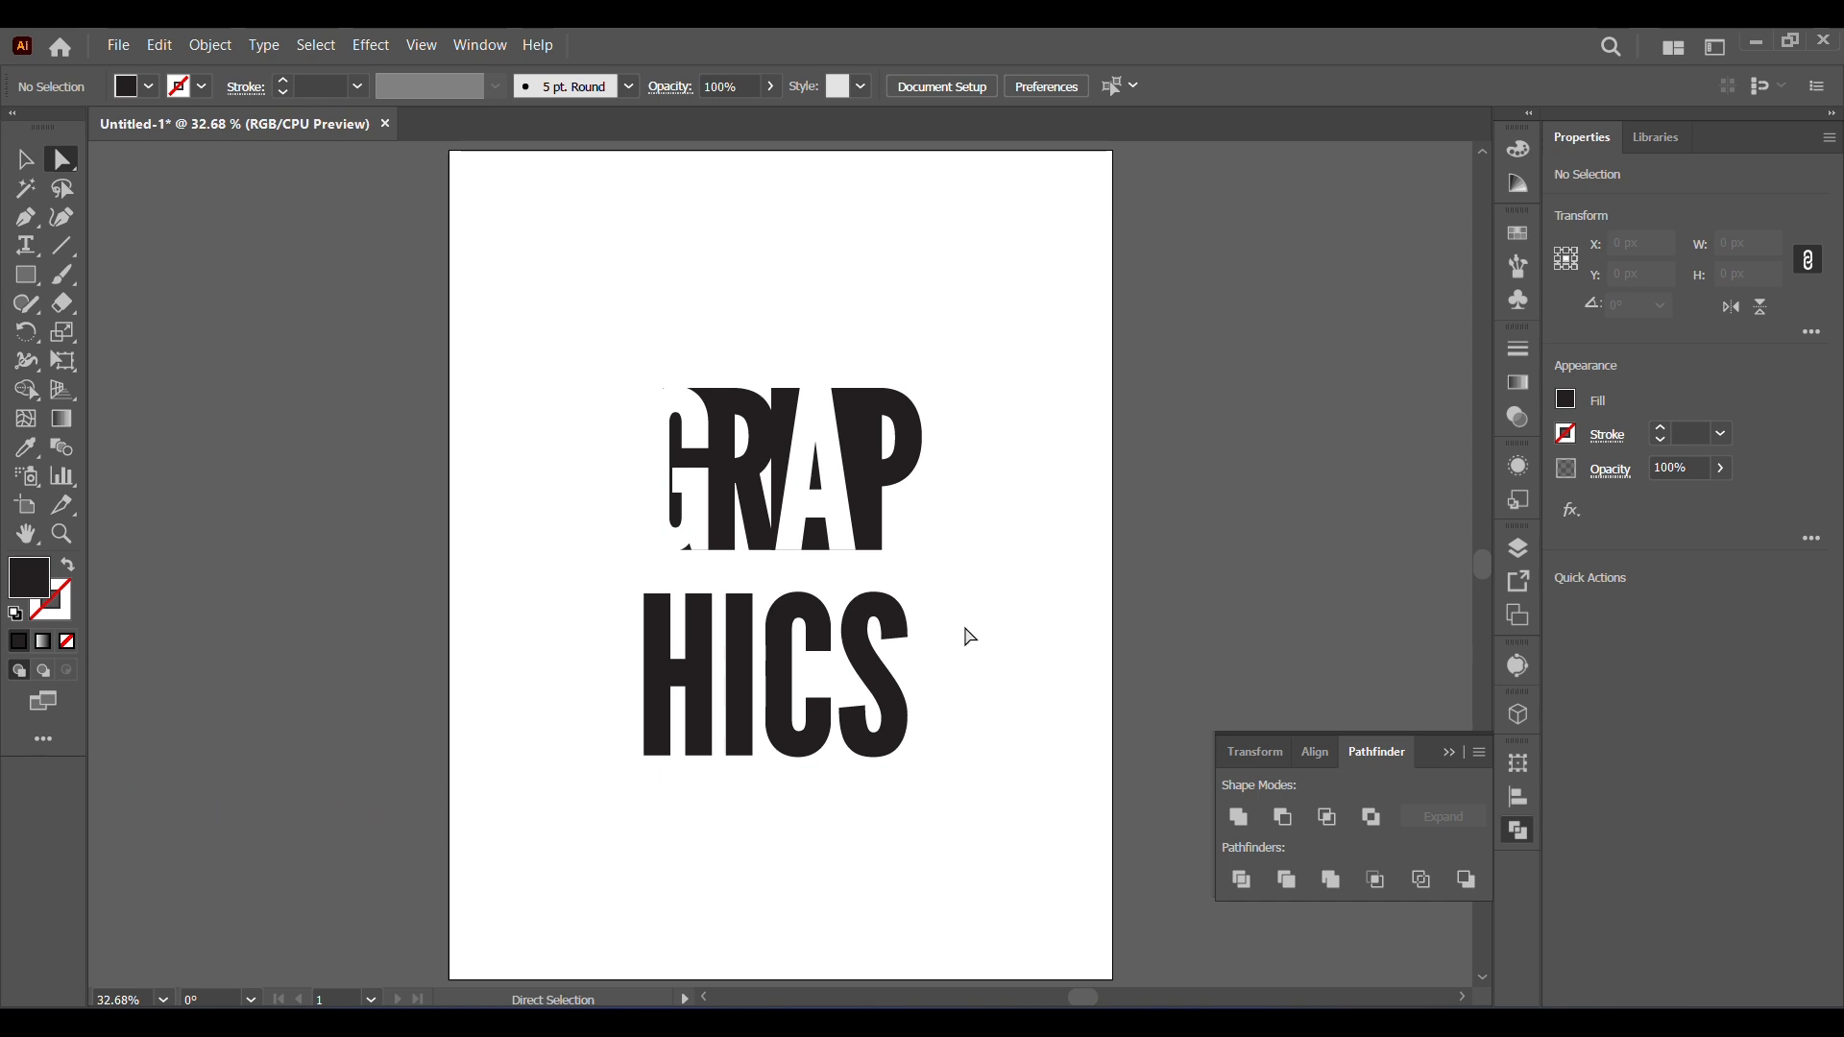
- Paste a copy of the I in place in HICS and rotate it 90 degrees into a horizontal bar
left_click(26, 168)
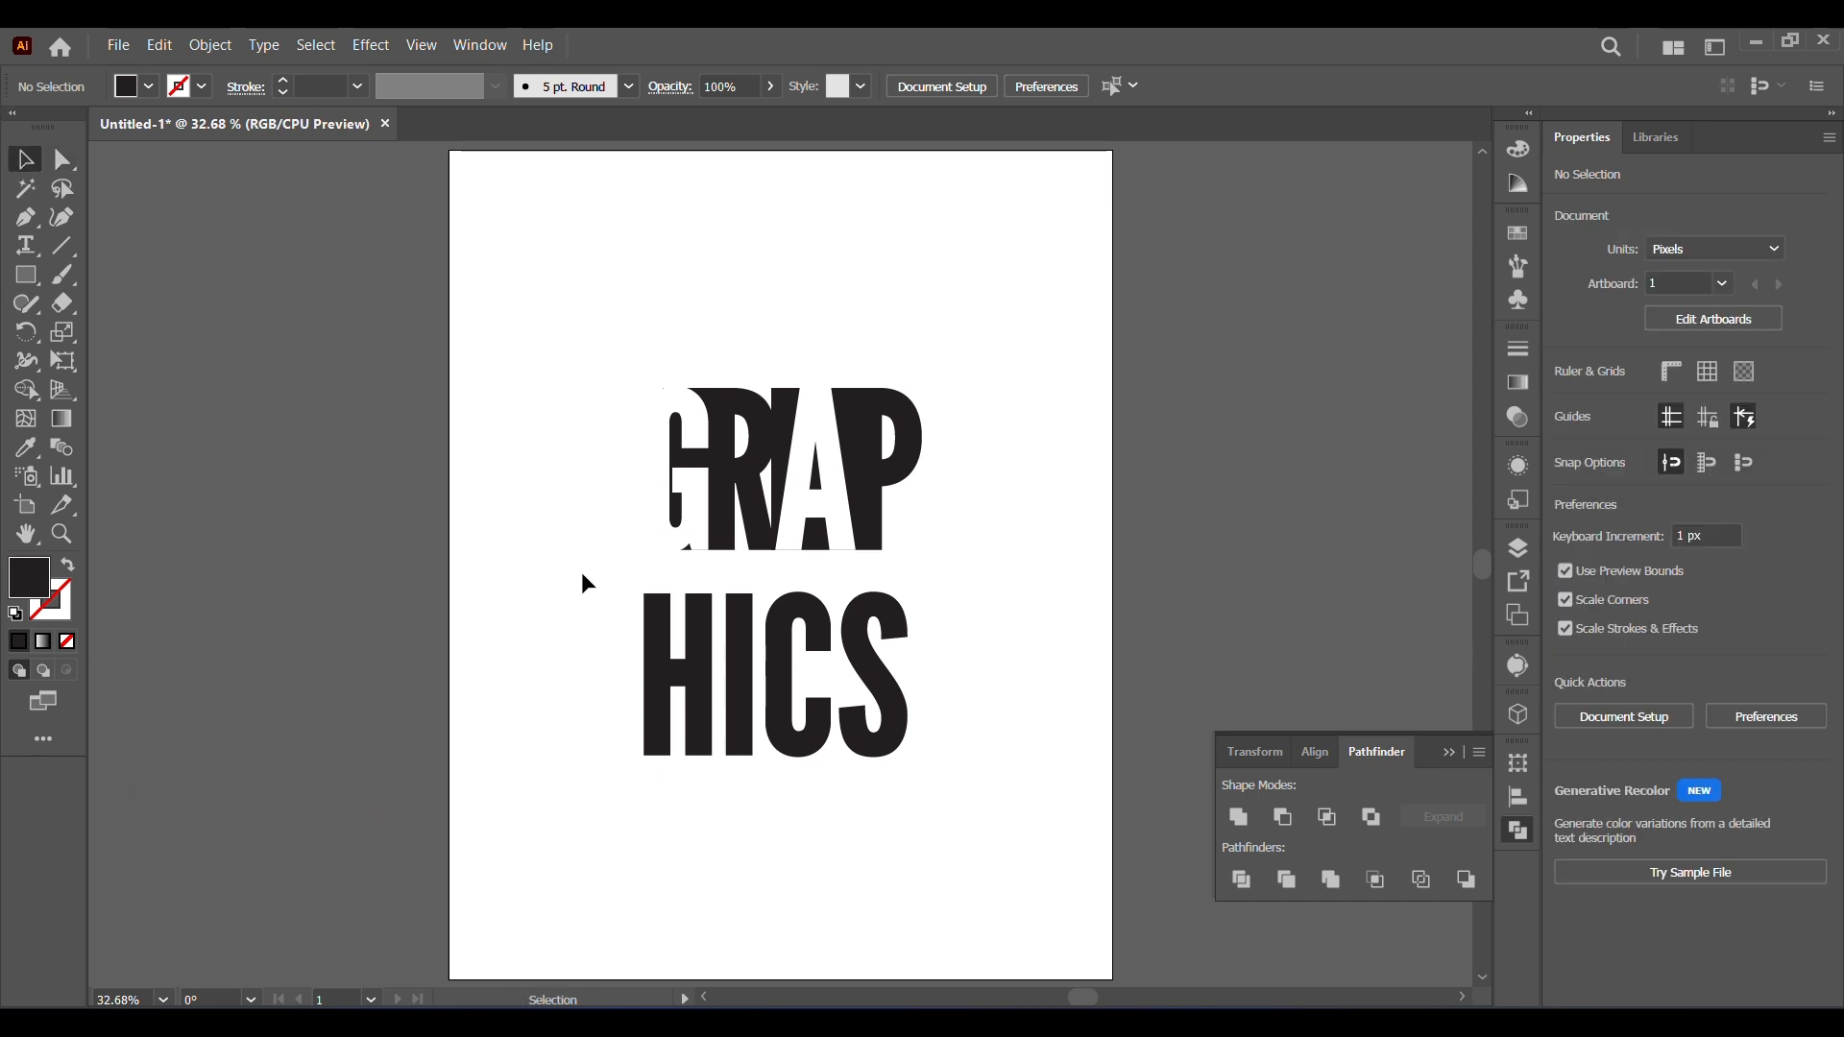
left_click_drag(584, 576, 950, 830)
left_click(61, 534)
left_click_drag(535, 564, 1010, 859)
key("v")
left_click(685, 631)
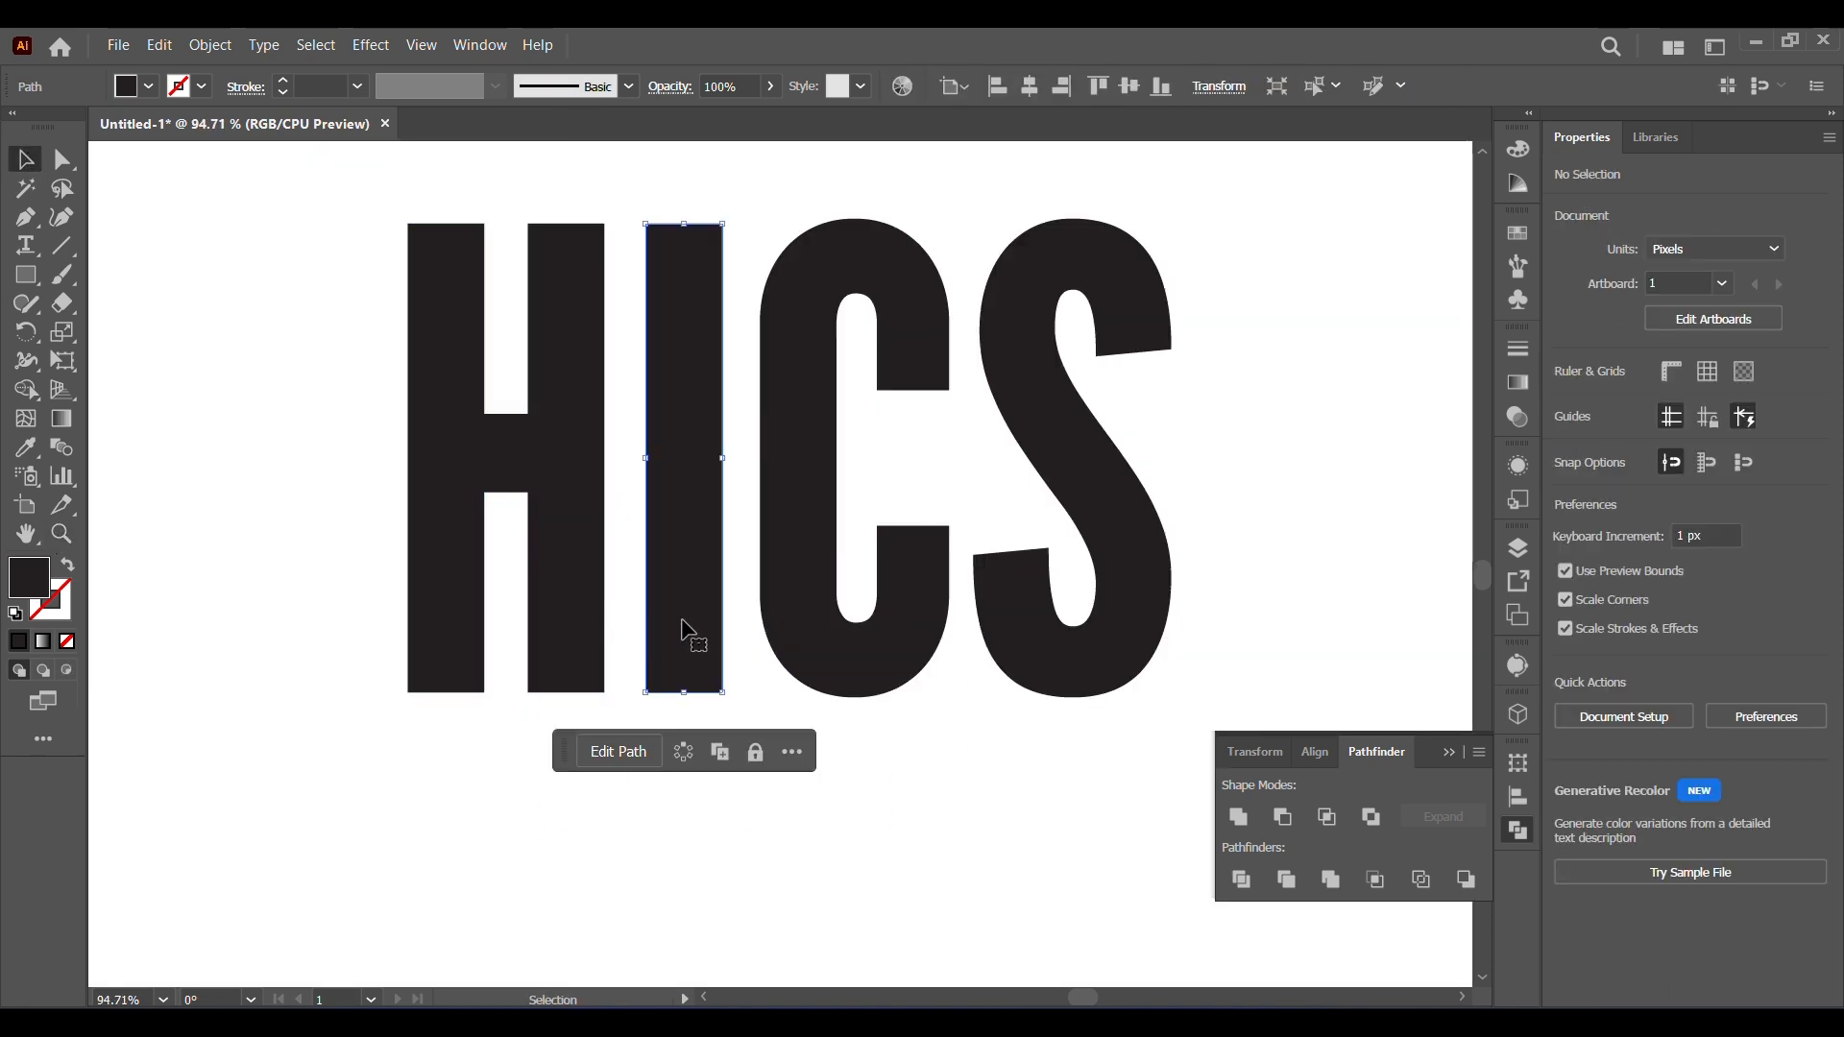
left_click(159, 45)
left_click(165, 46)
left_click(159, 45)
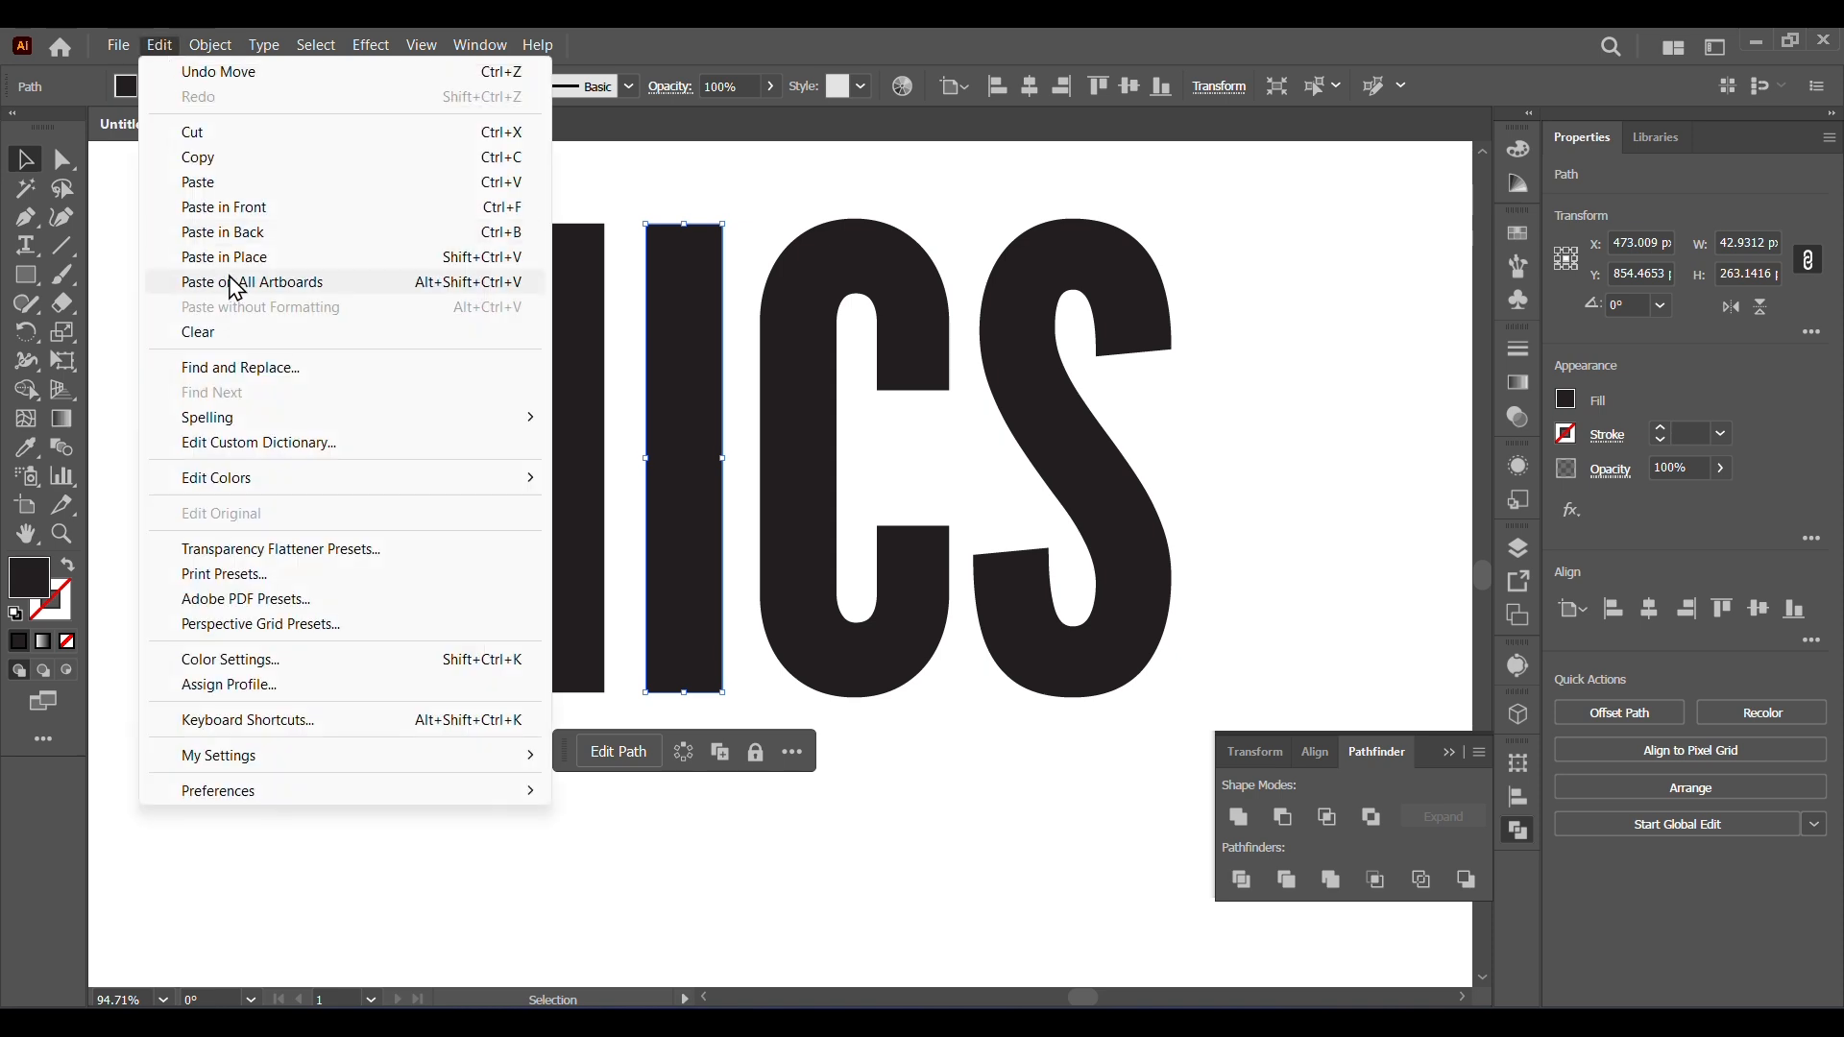
left_click(235, 257)
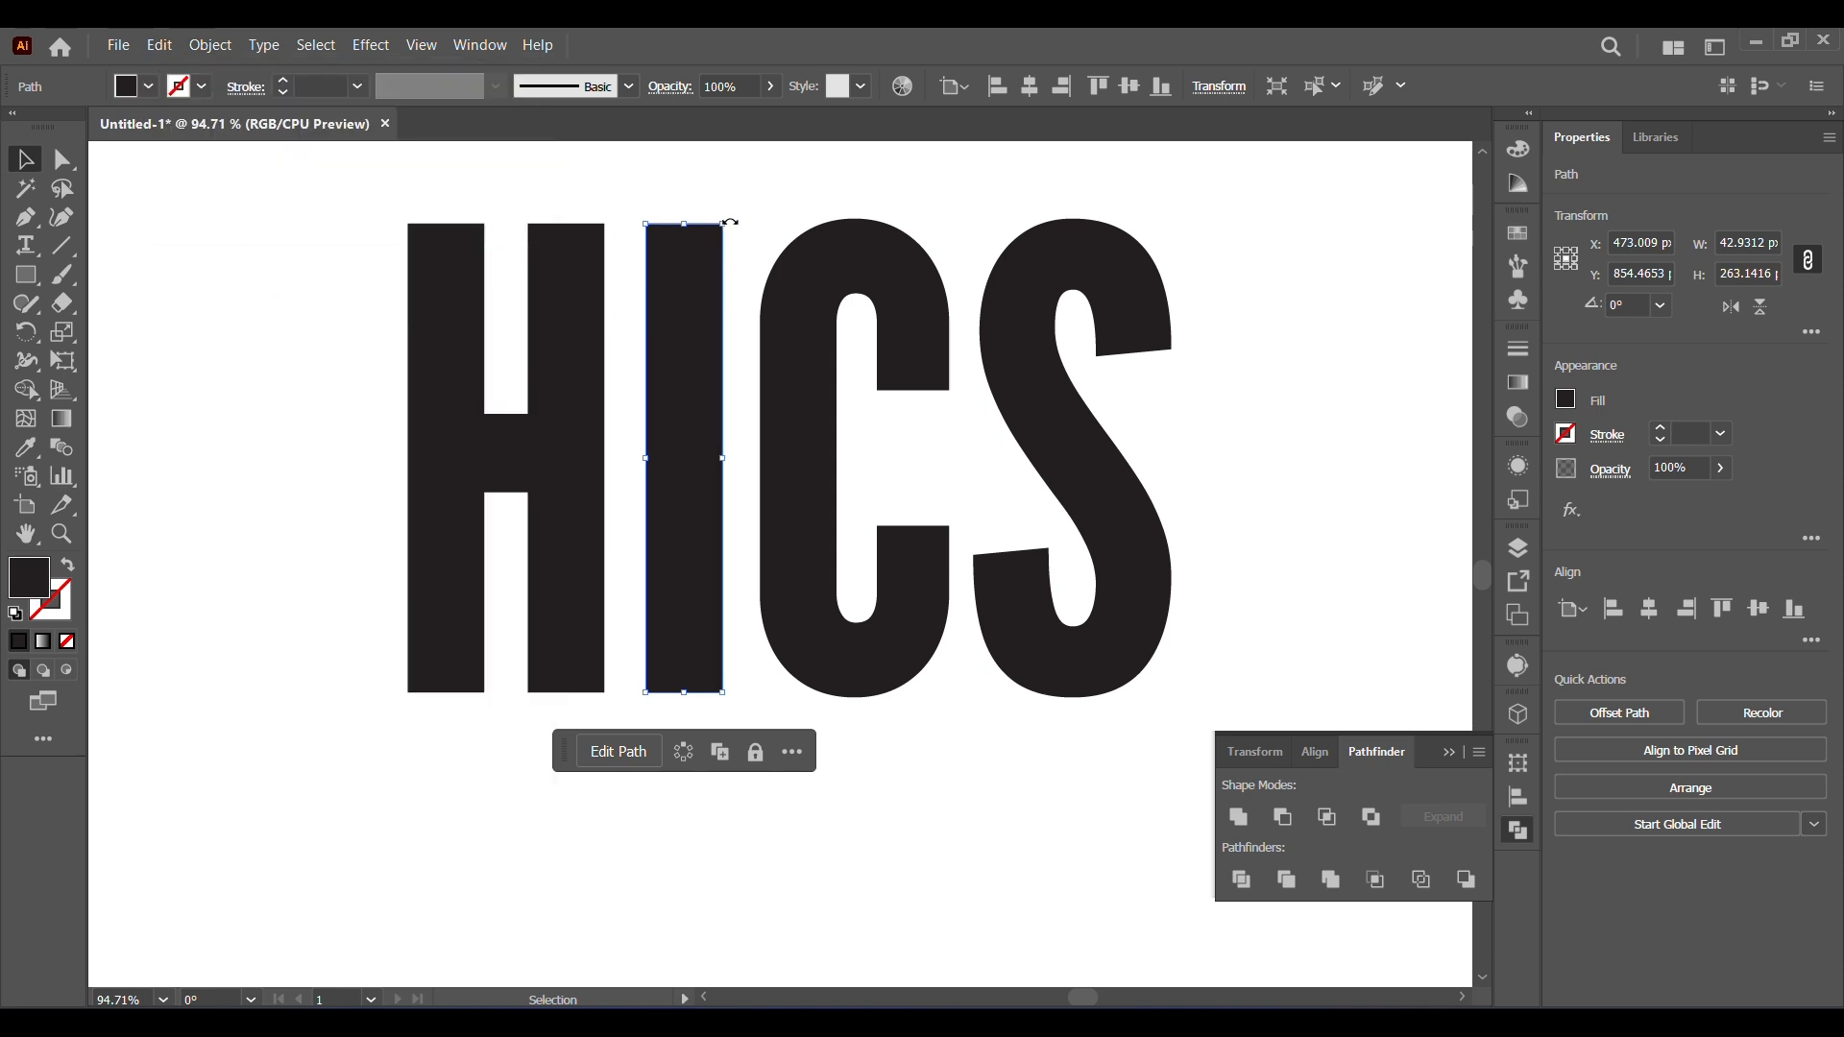
left_click_drag(729, 223, 875, 460)
key("ctrl+z")
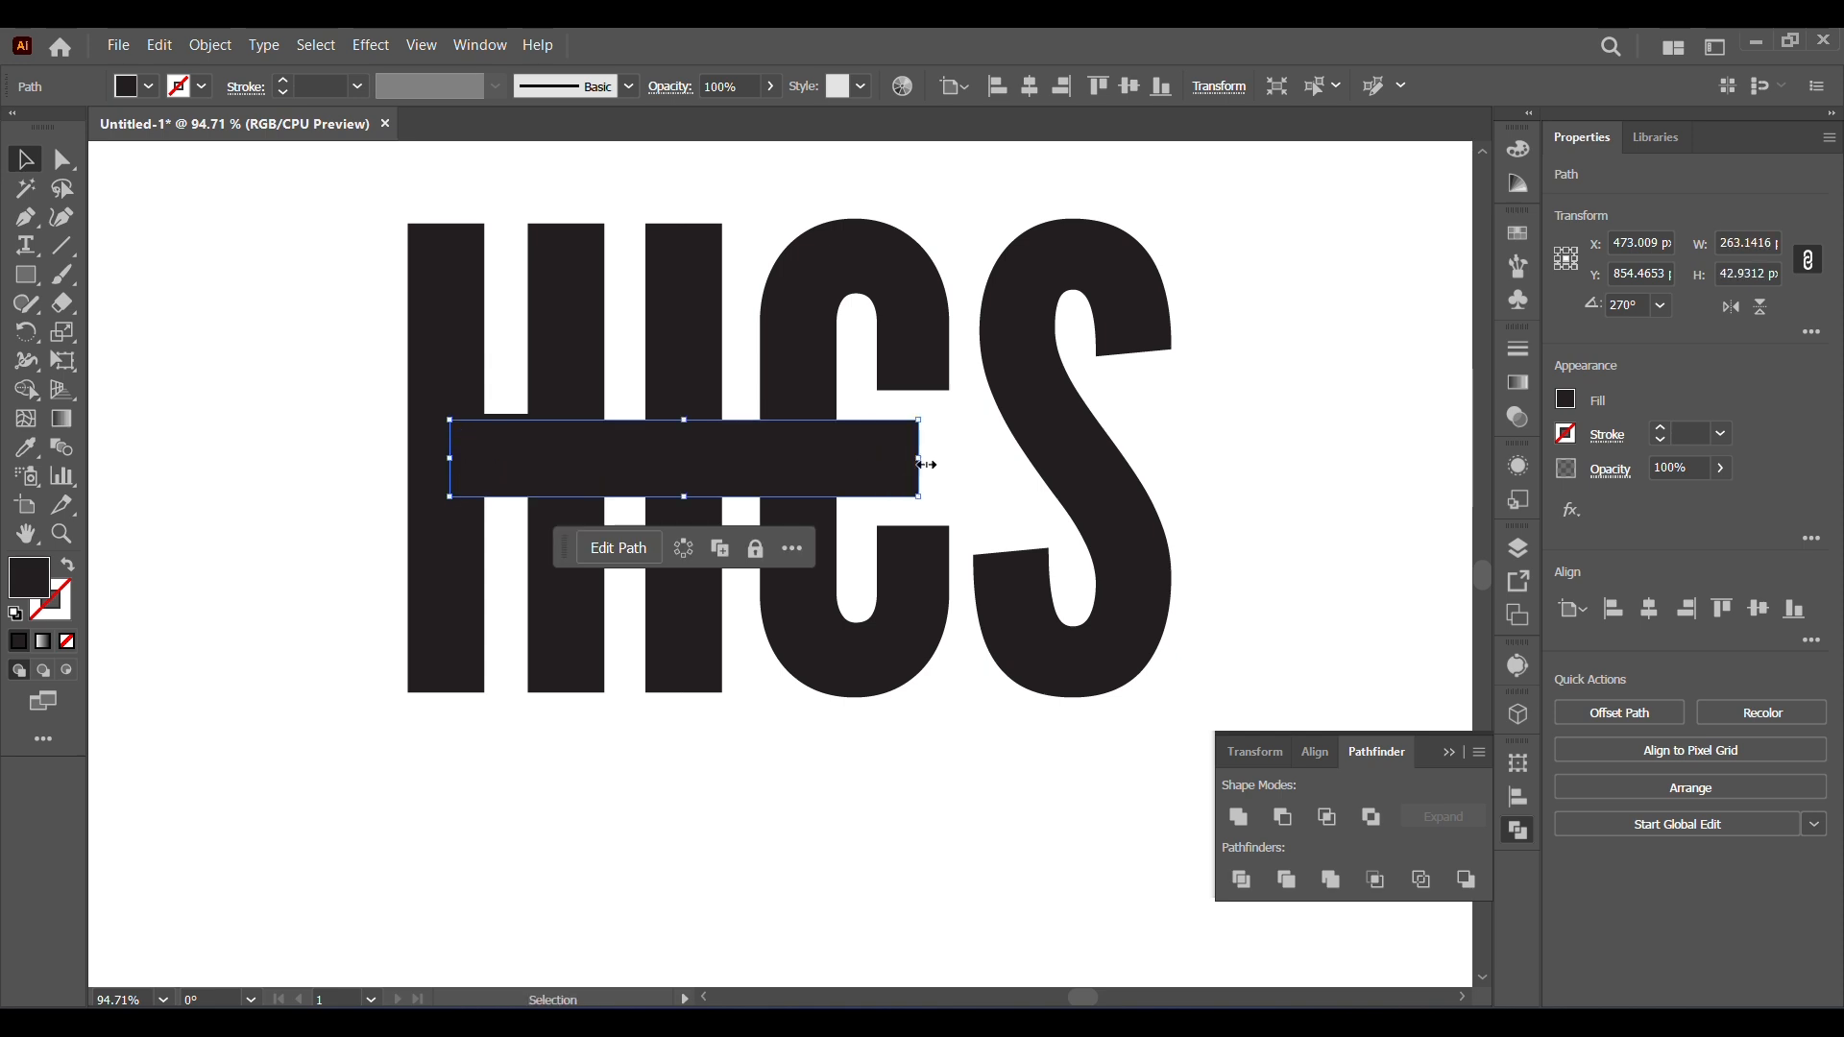
- Shorten the horizontal bar to about 97 px and place one copy across the I's top and another across its base
left_click_drag(925, 464, 761, 465)
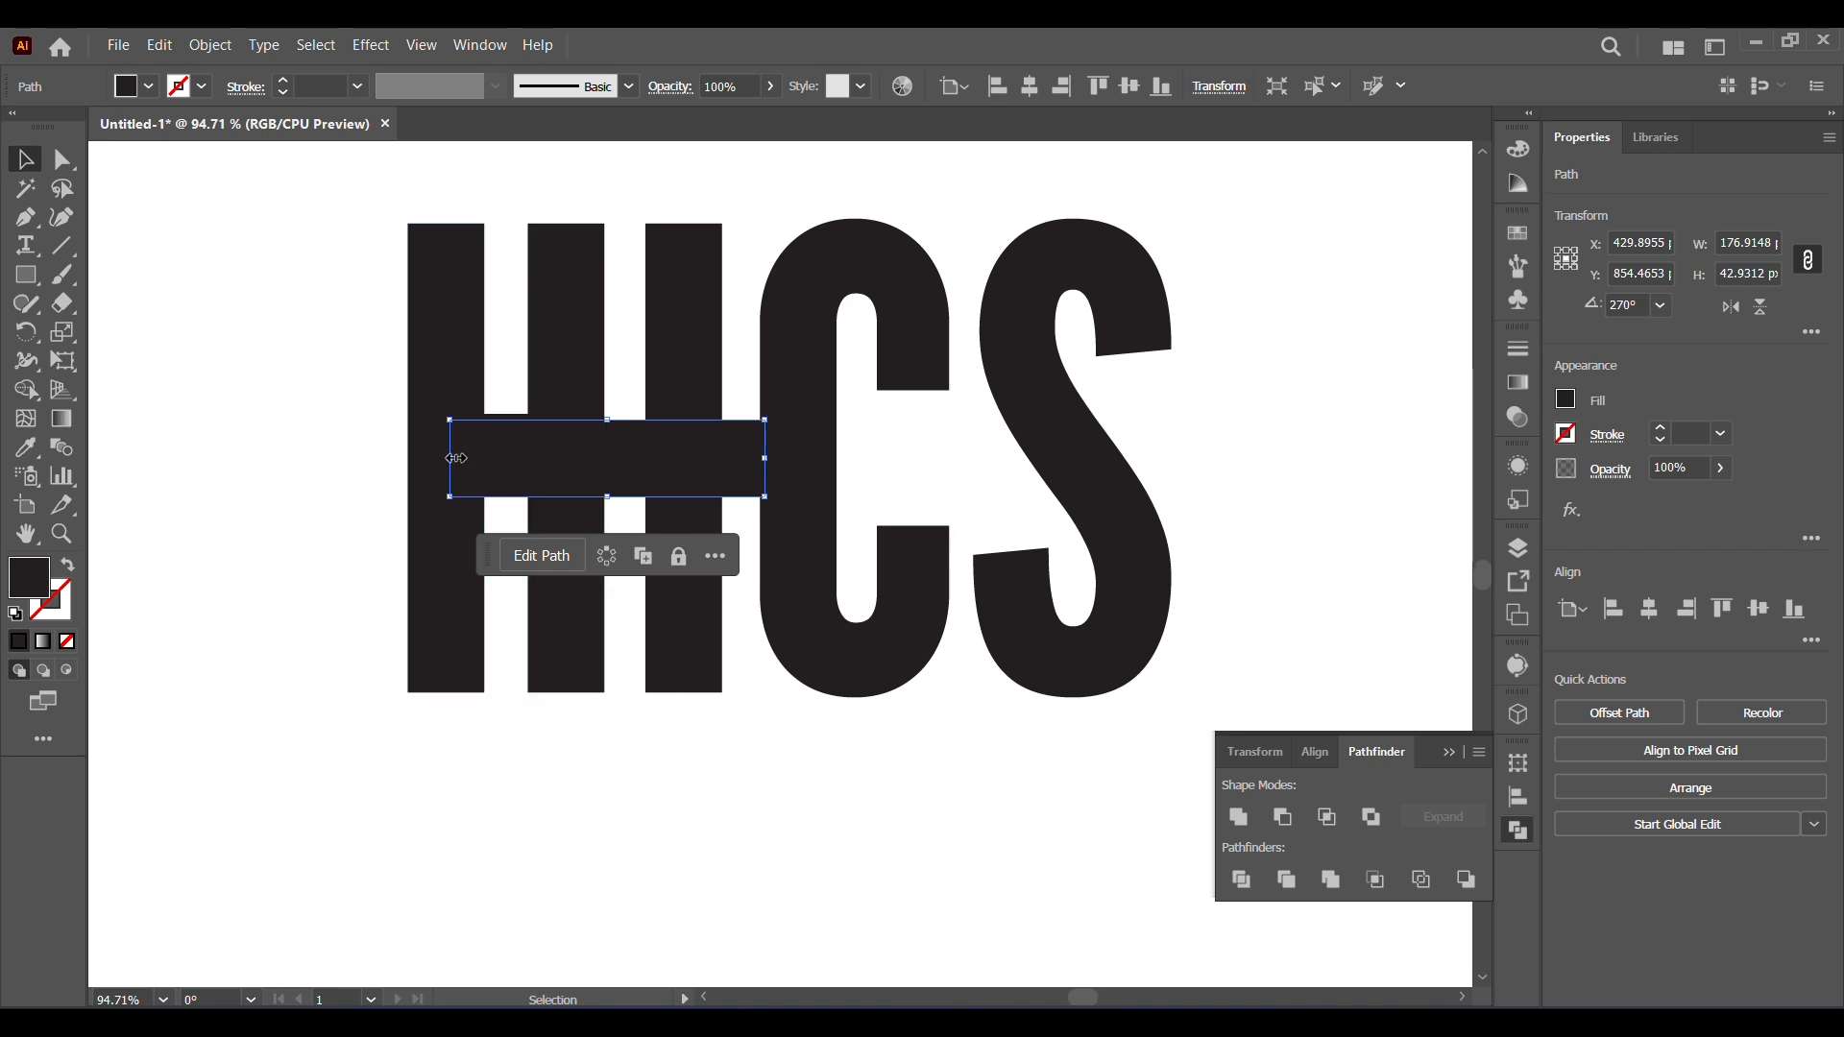
left_click_drag(447, 459, 559, 469)
left_click_drag(751, 480, 708, 663)
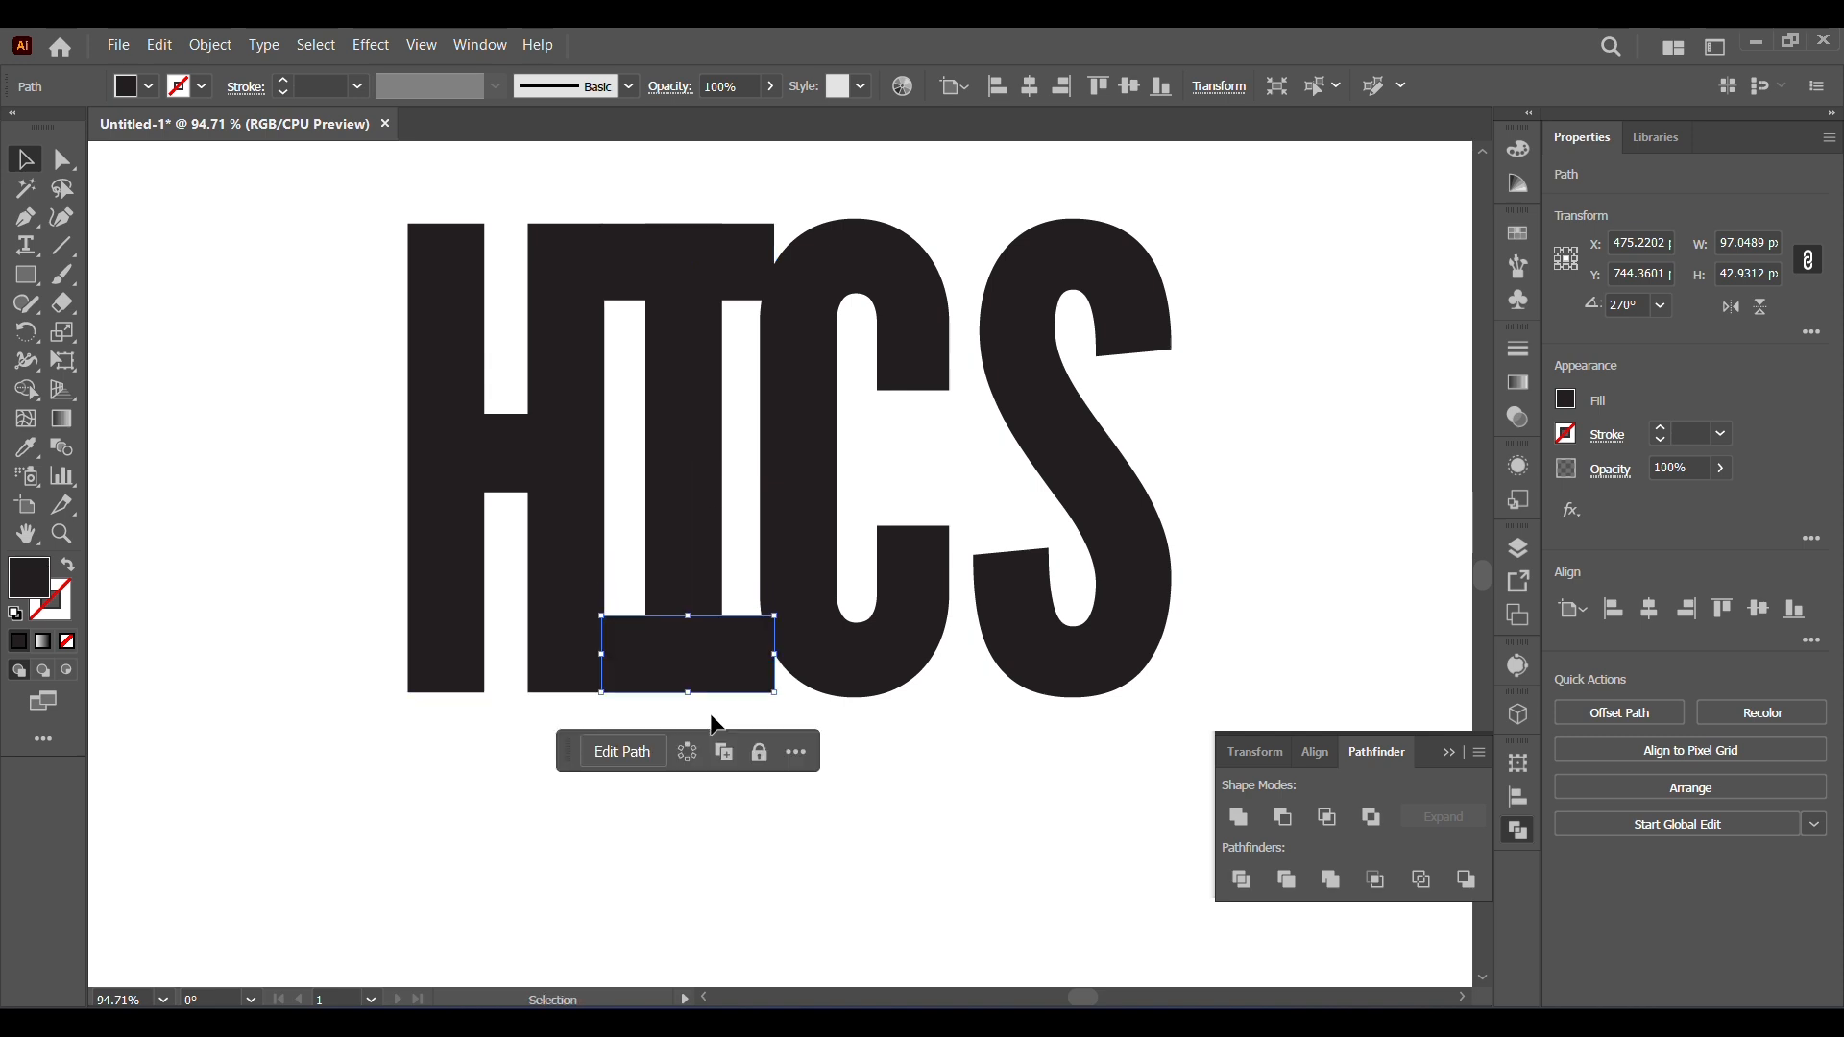
left_click(700, 255)
left_click(710, 518)
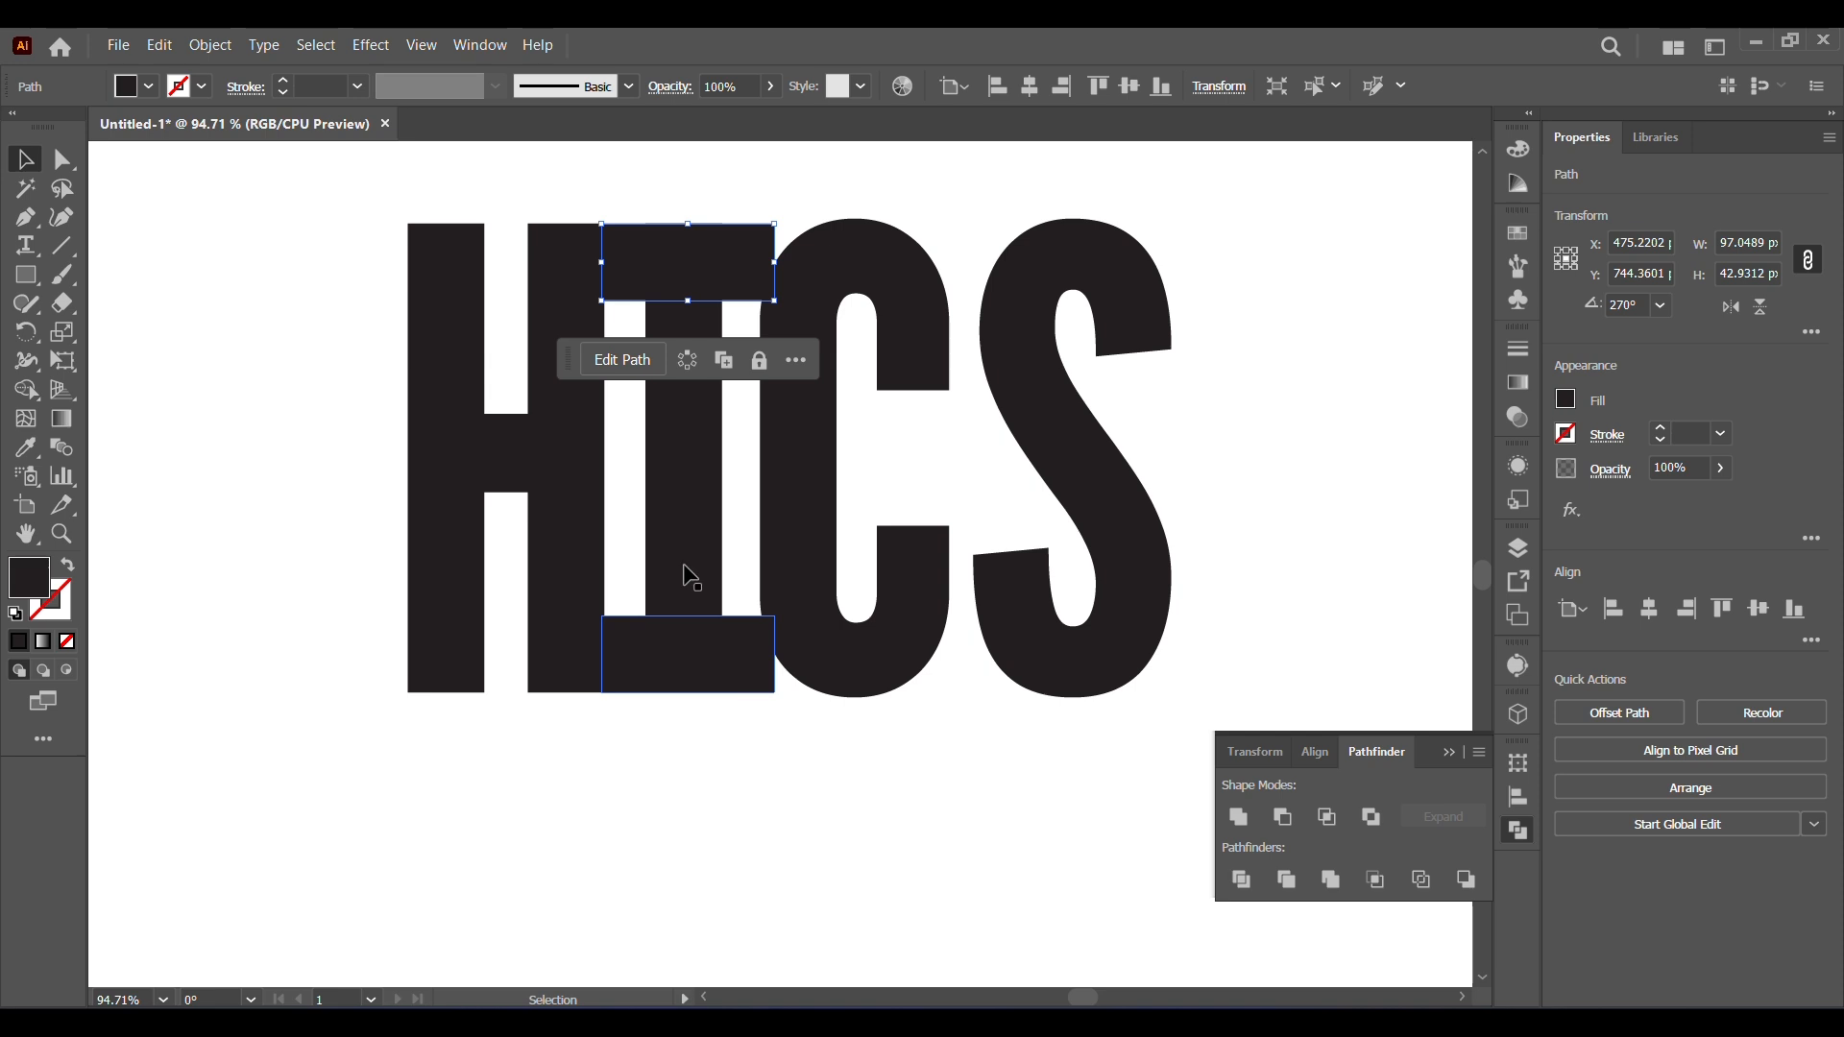
left_click(769, 701, "shift")
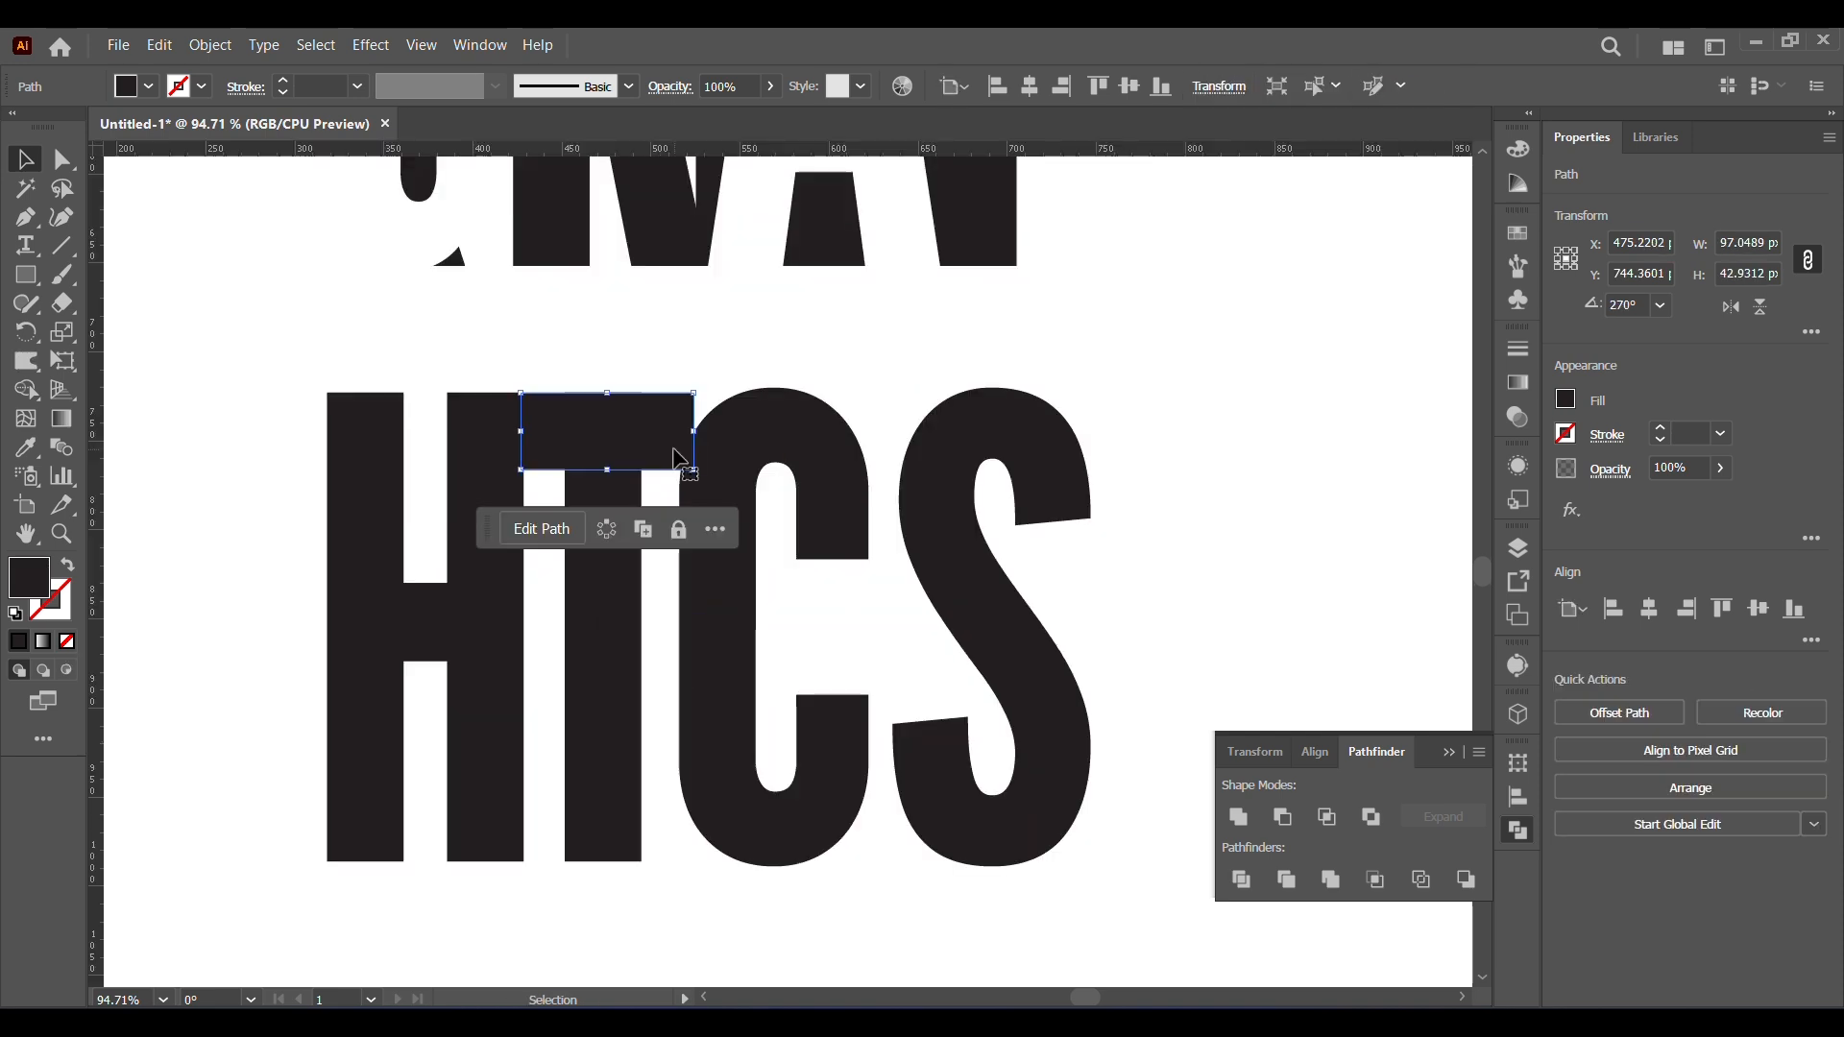
left_click_drag(667, 446, 662, 839)
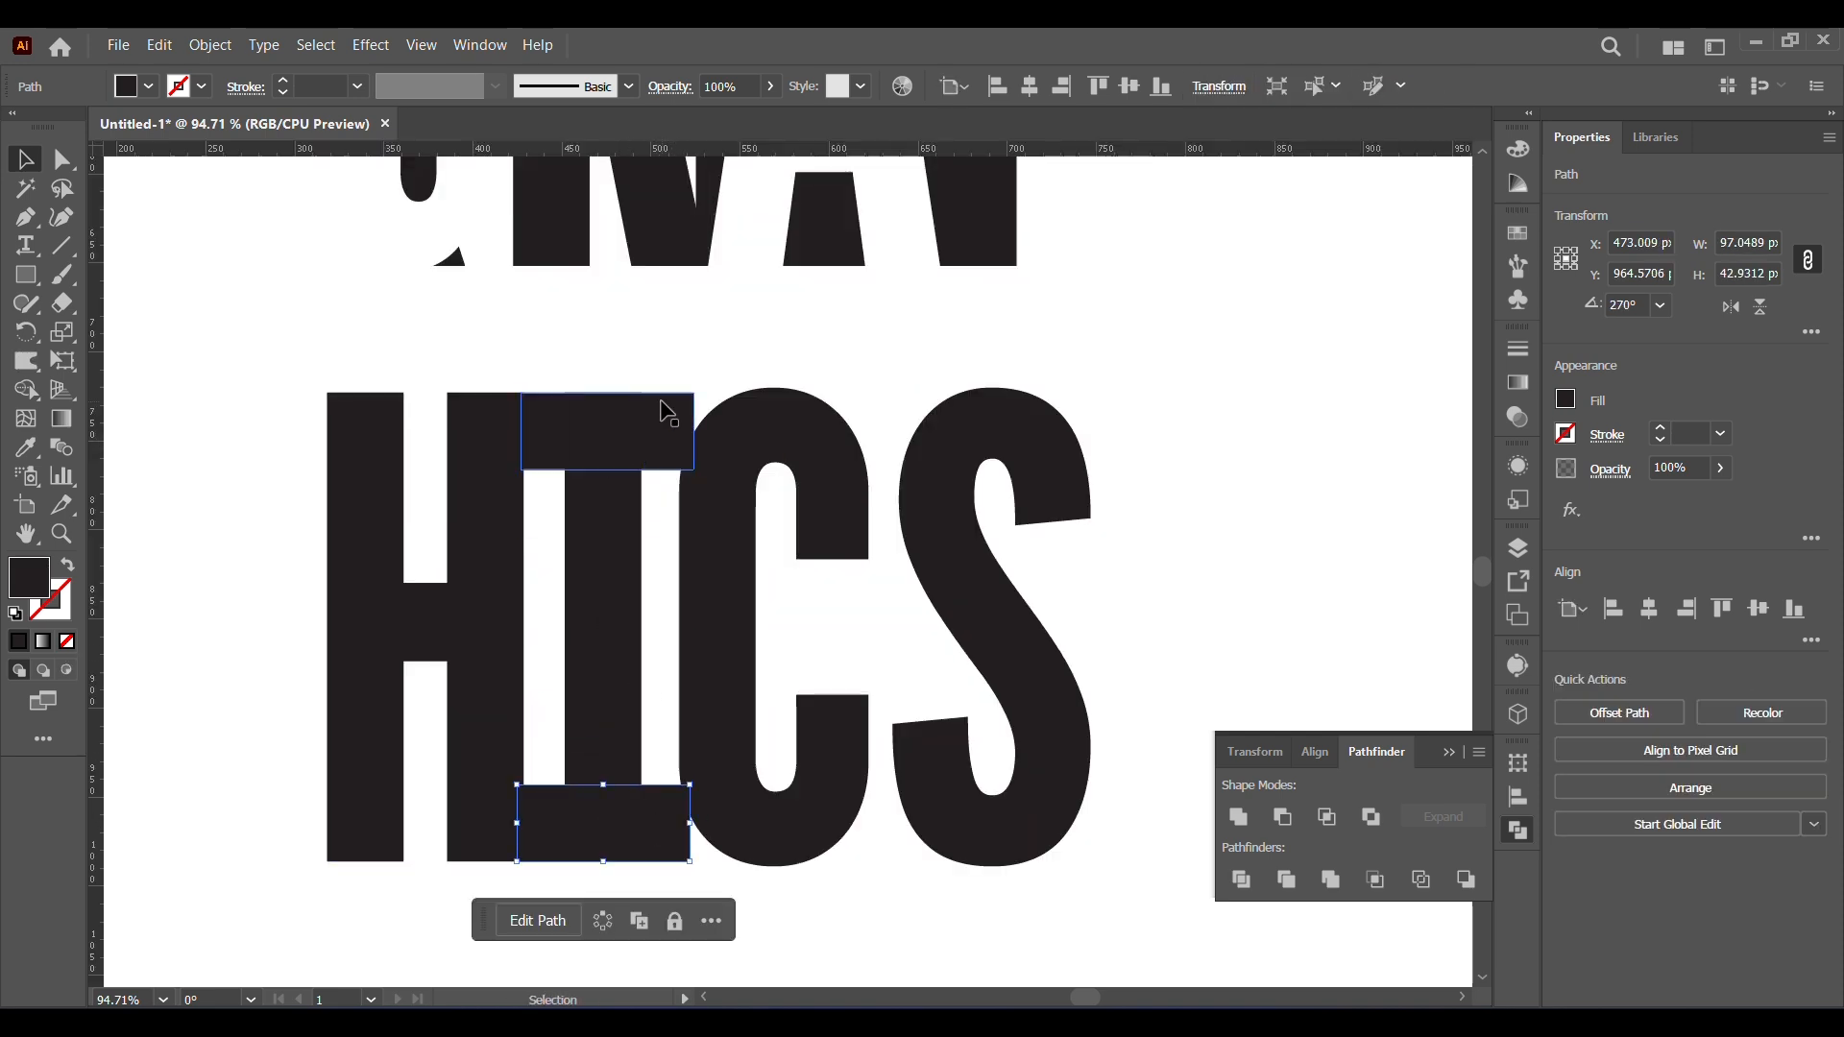
- Unite the I's stem and its two horizontal bars into a single shape
left_click(665, 411)
left_click(663, 842, "shift")
left_click(1239, 818)
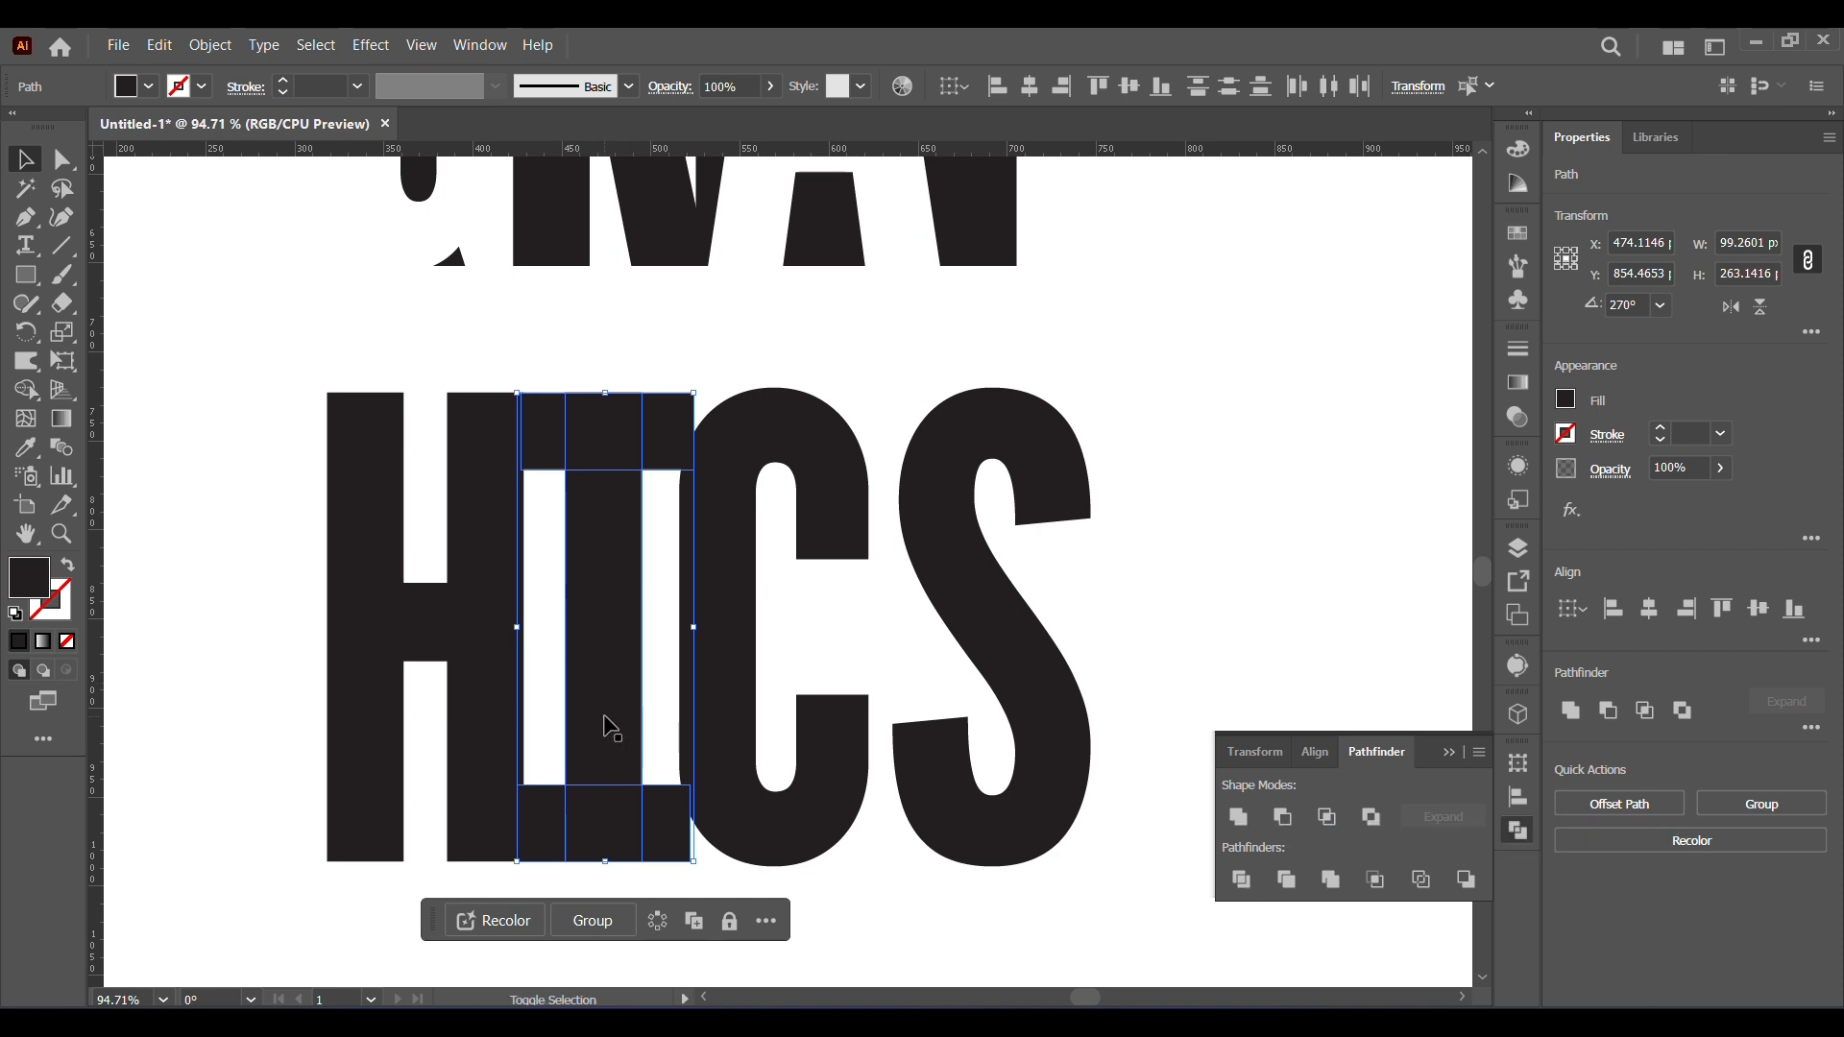
left_click(666, 913)
left_click_drag(628, 362, 590, 889)
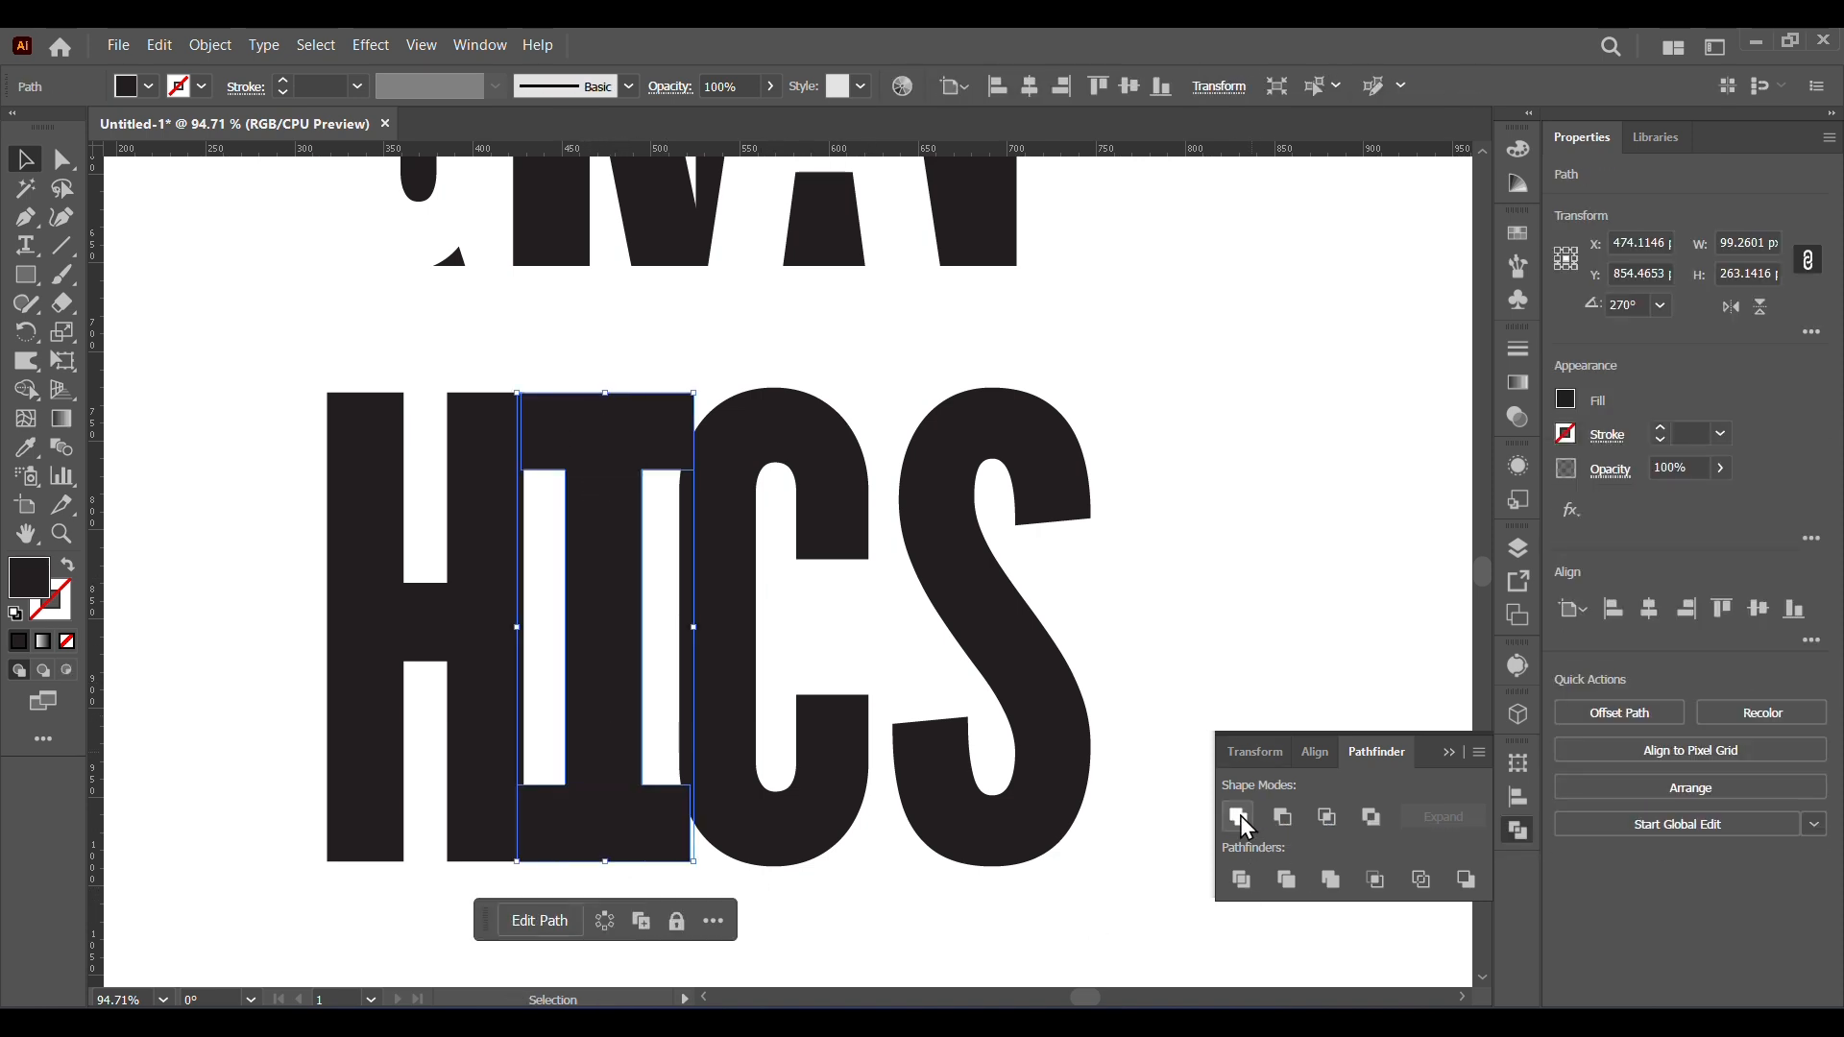
left_click(1239, 817)
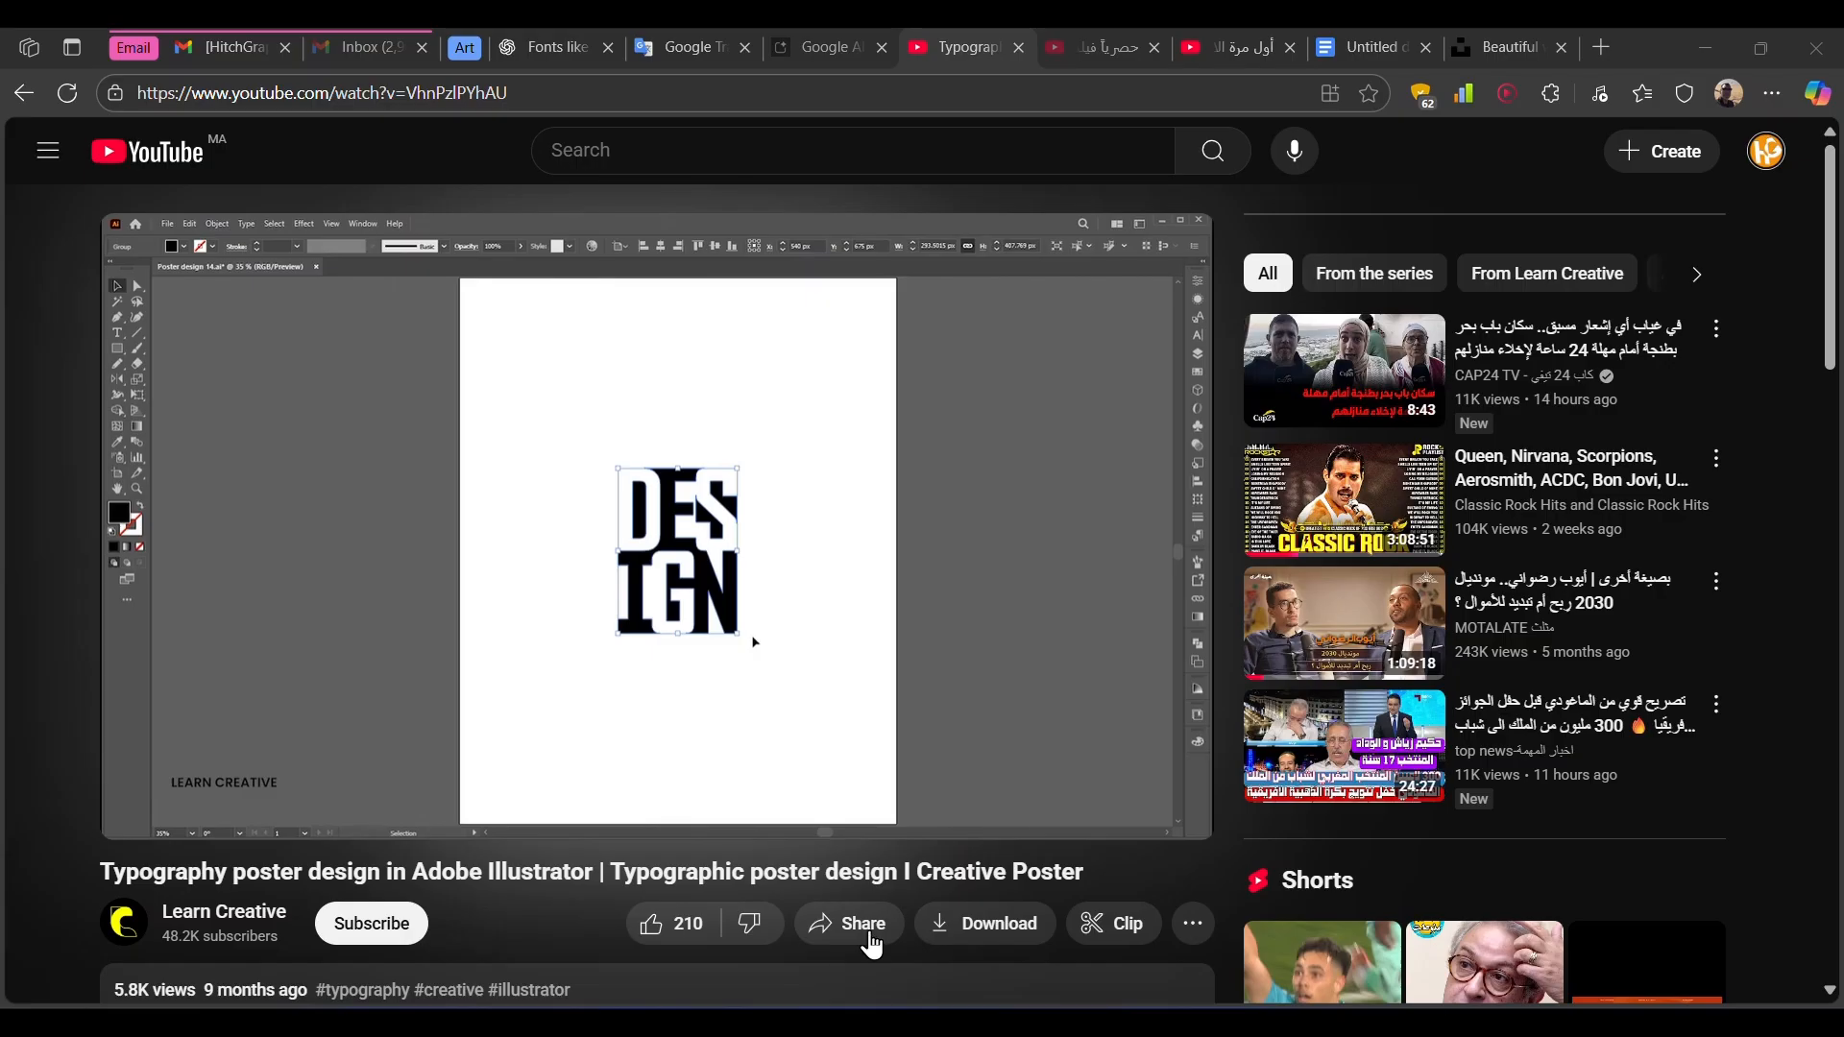
left_click(1235, 1022)
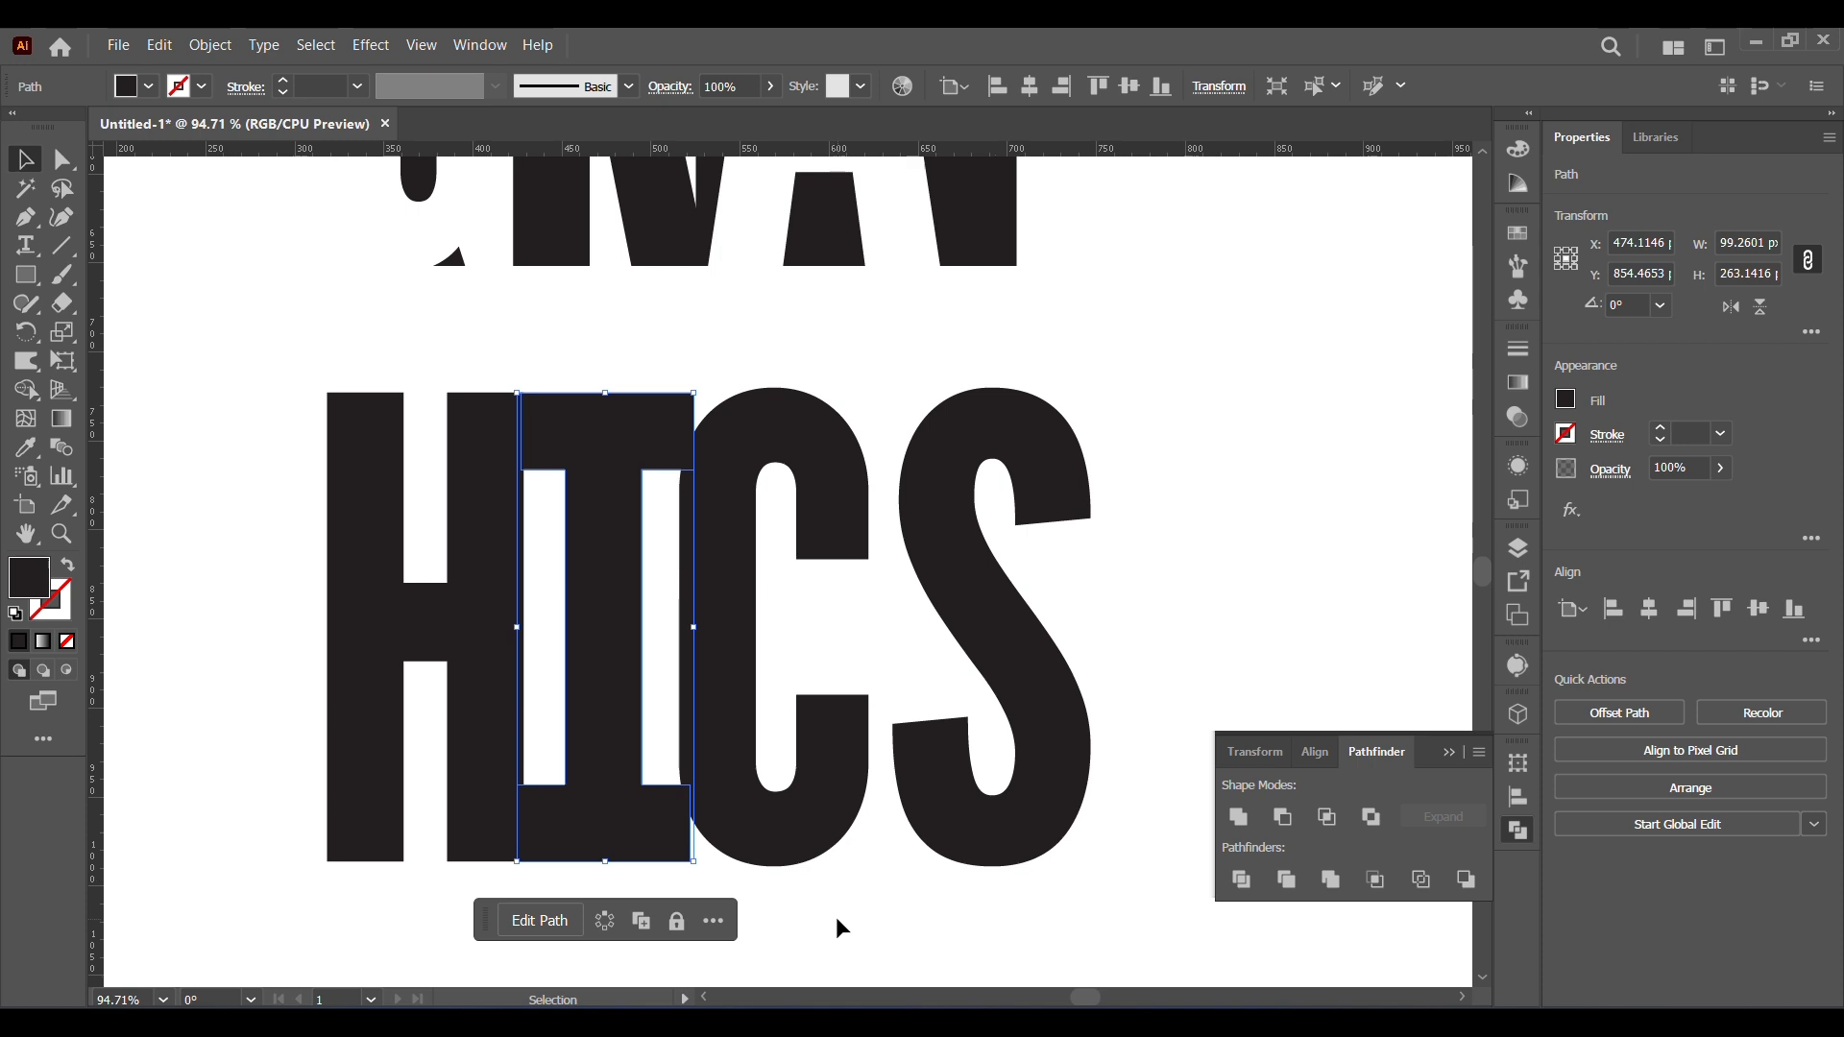
- Place a vertical ruler guide along the left edge of the white G
left_click(837, 918)
left_click_drag(97, 620, 363, 672)
left_click_drag(362, 440, 402, 873)
left_click_drag(402, 787, 364, 774)
left_click(399, 645)
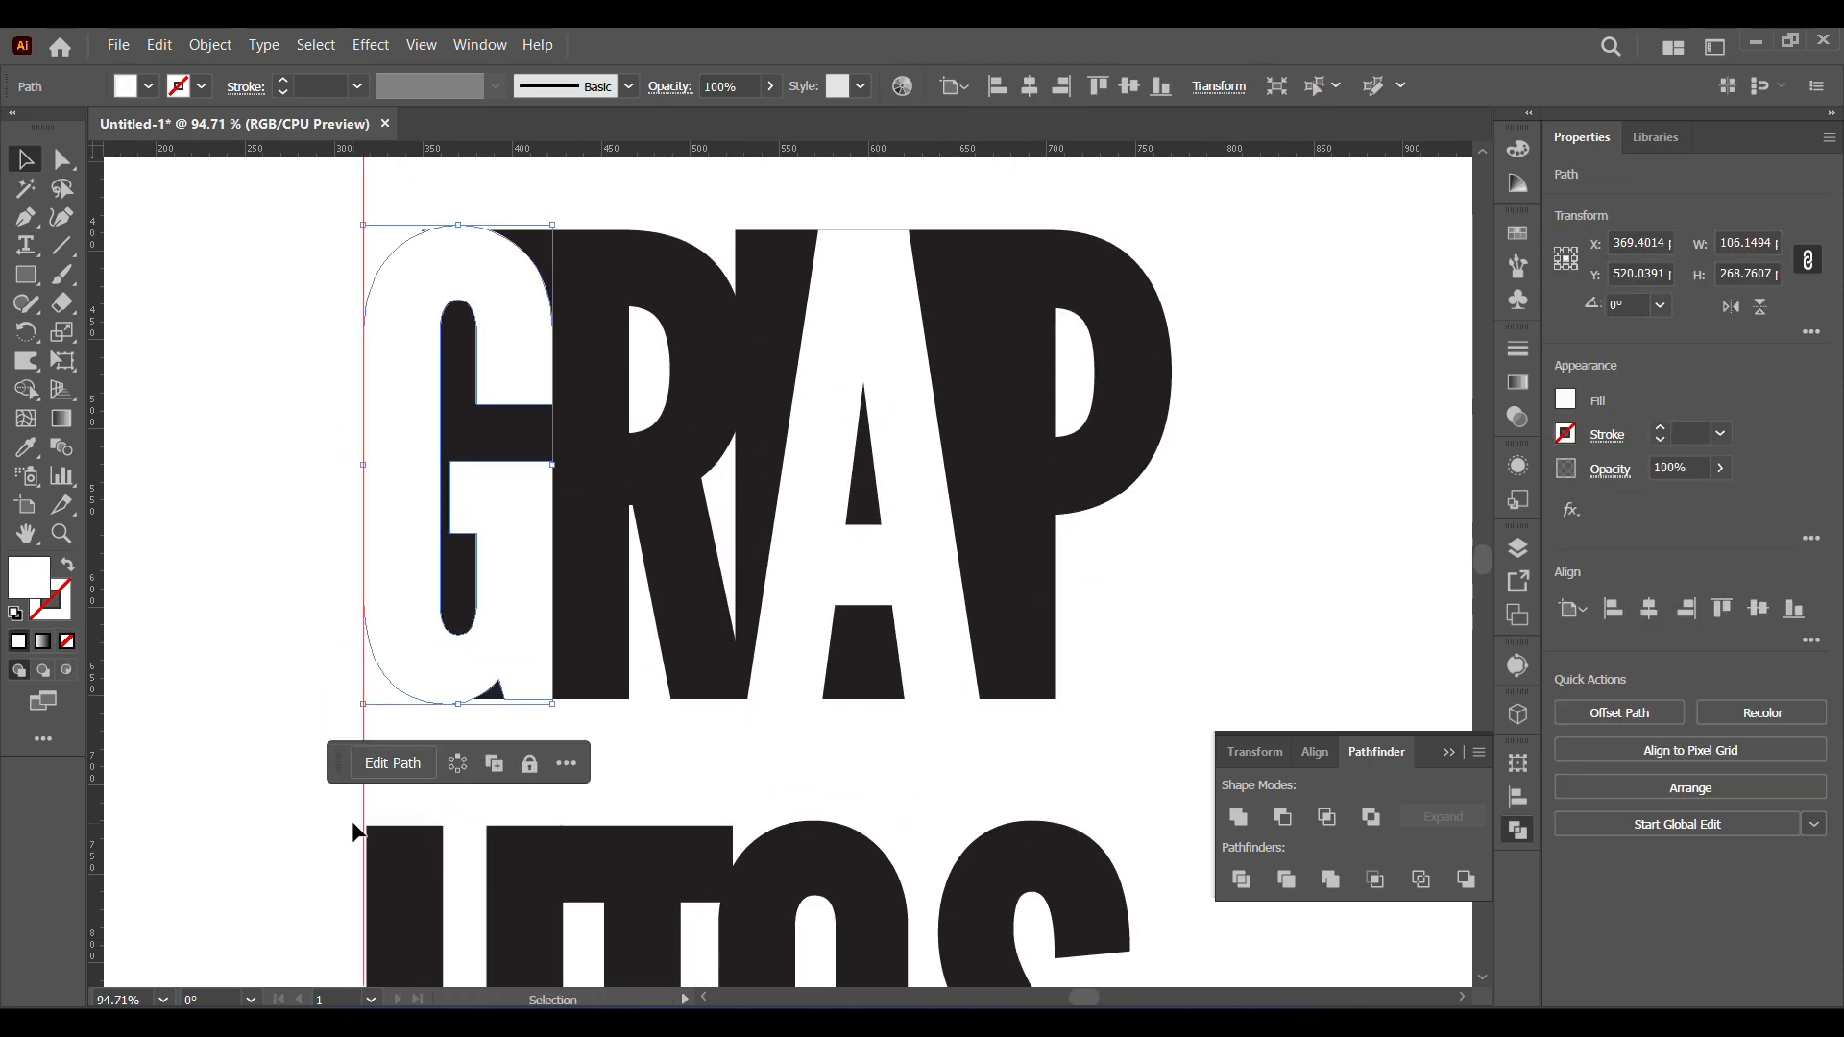
- Line up the H's left edge with the vertical guide, nudging it 2 px left
left_click(435, 849)
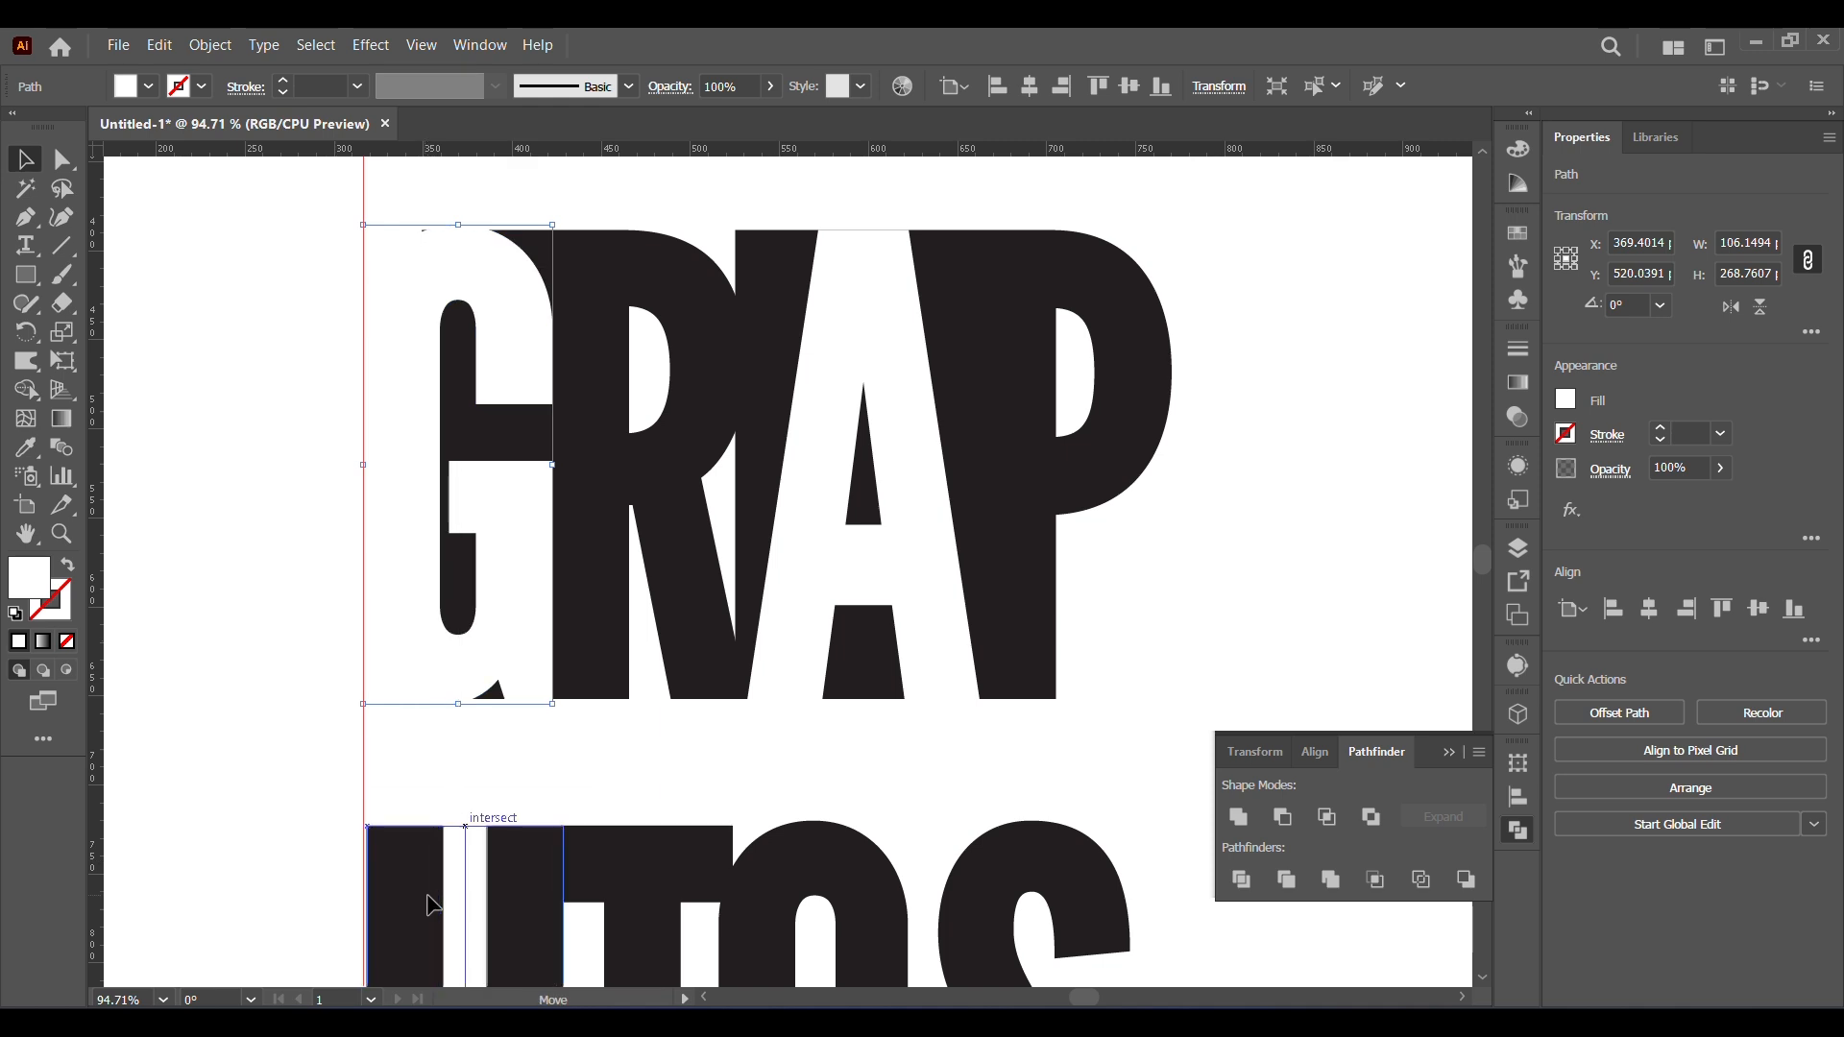
scroll(614, 730, "down", 5)
left_click_drag(423, 747, 423, 751)
left_click(666, 662)
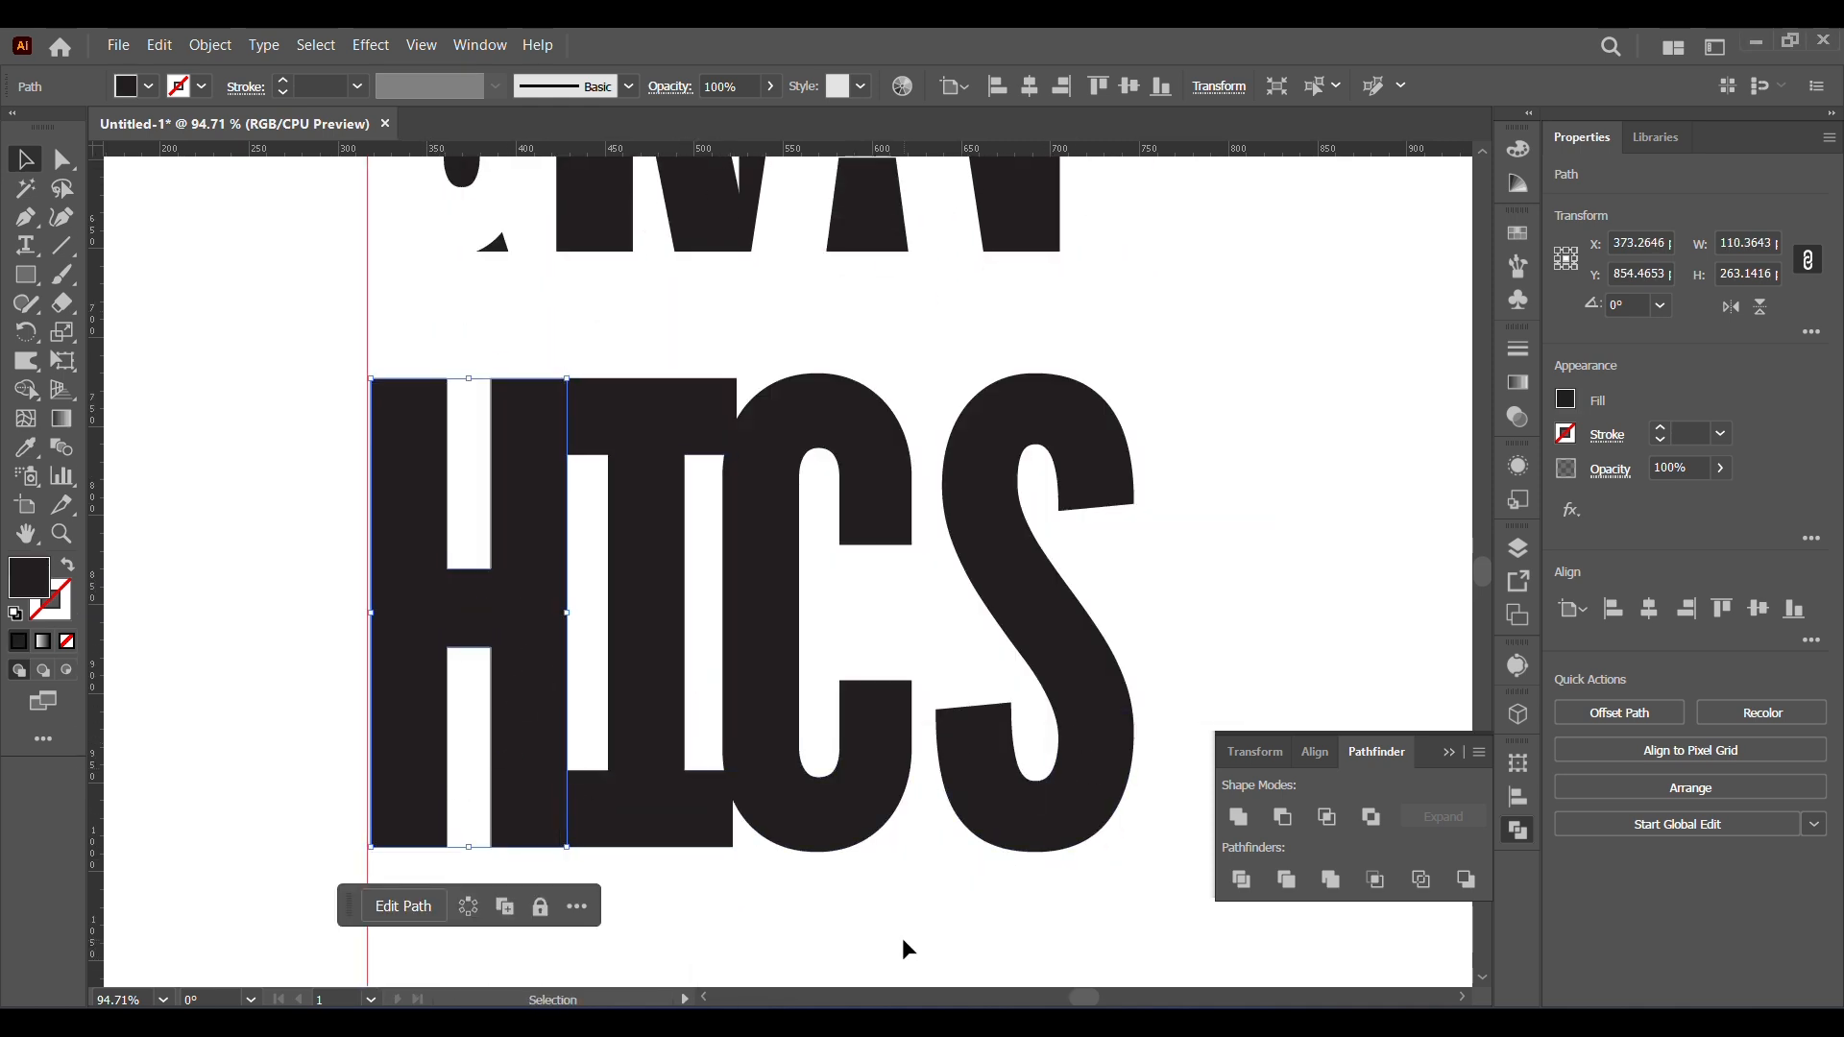
key("Left")
key("Left")
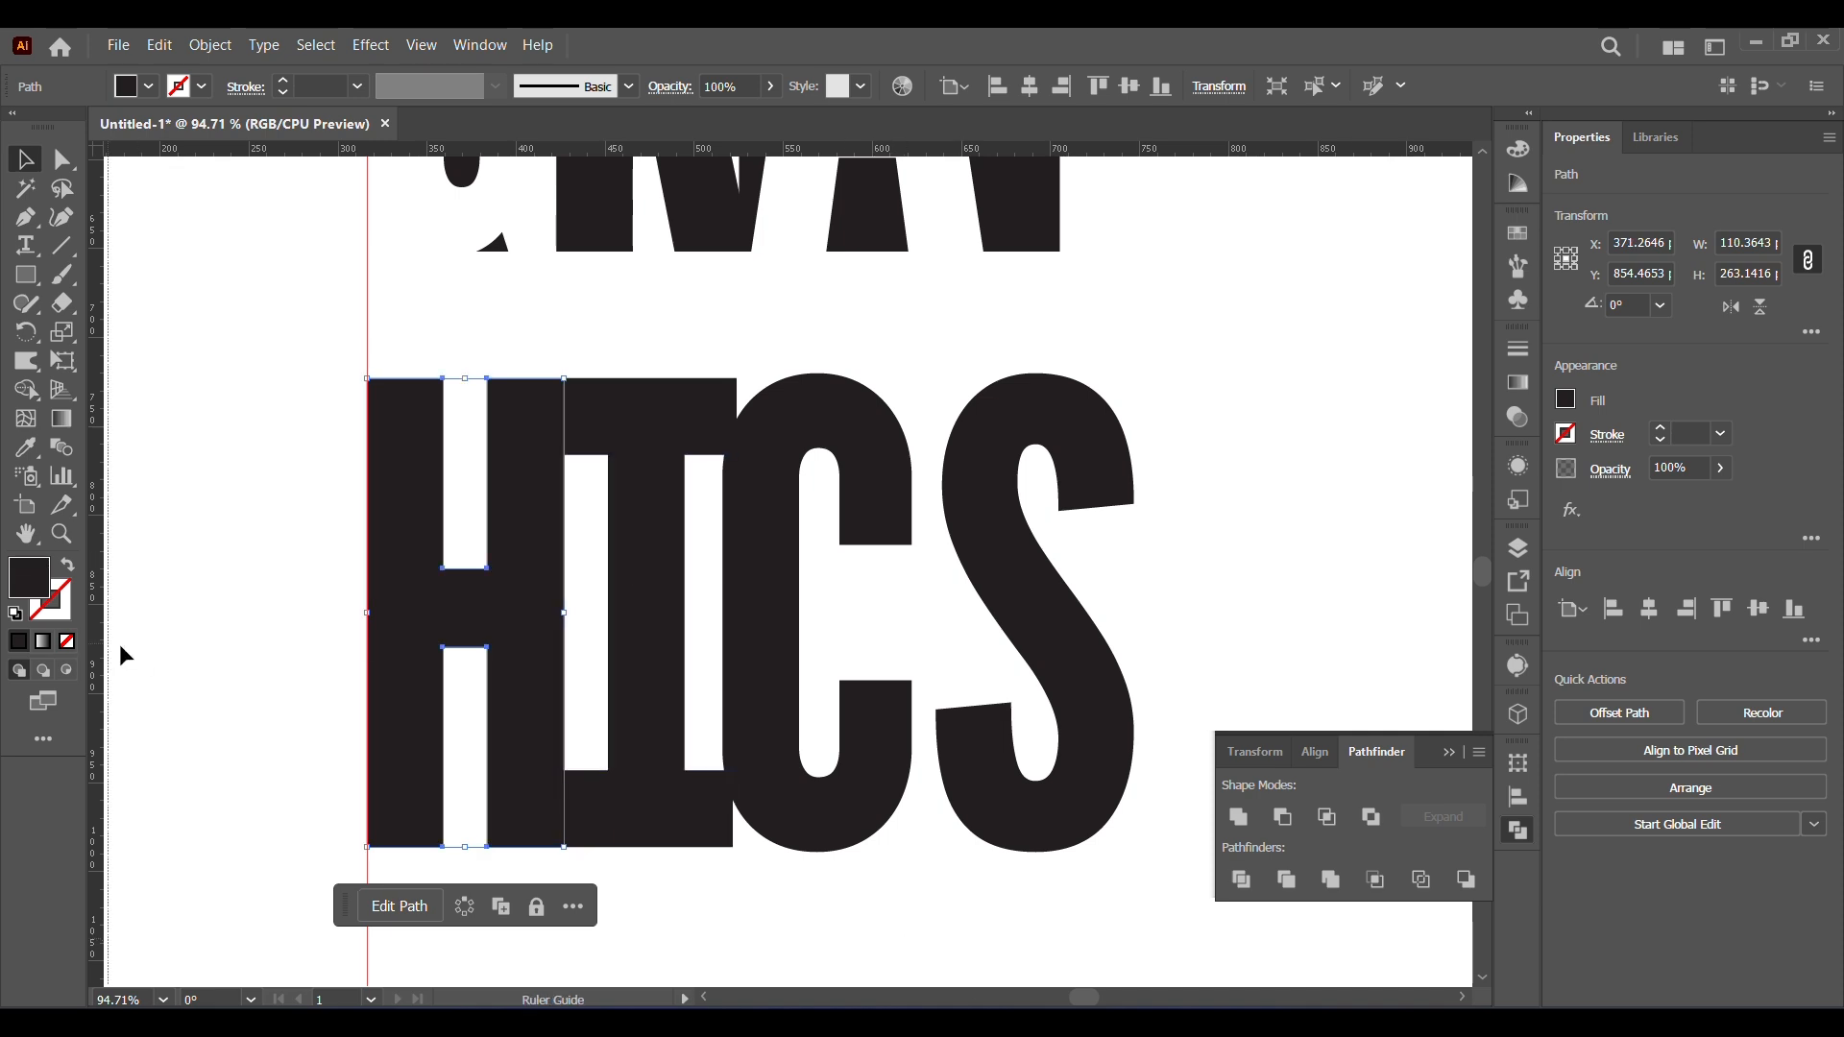
- Place a second vertical ruler guide along the right edge of the P
left_click_drag(120, 647, 1205, 537)
left_click_drag(1350, 446, 1320, 883)
left_click_drag(1172, 673, 1144, 673)
- Move the S rightward against the second guide, then bring the C up to the S and the I close to the C
scroll(669, 956, "down", 5)
left_click(1074, 740)
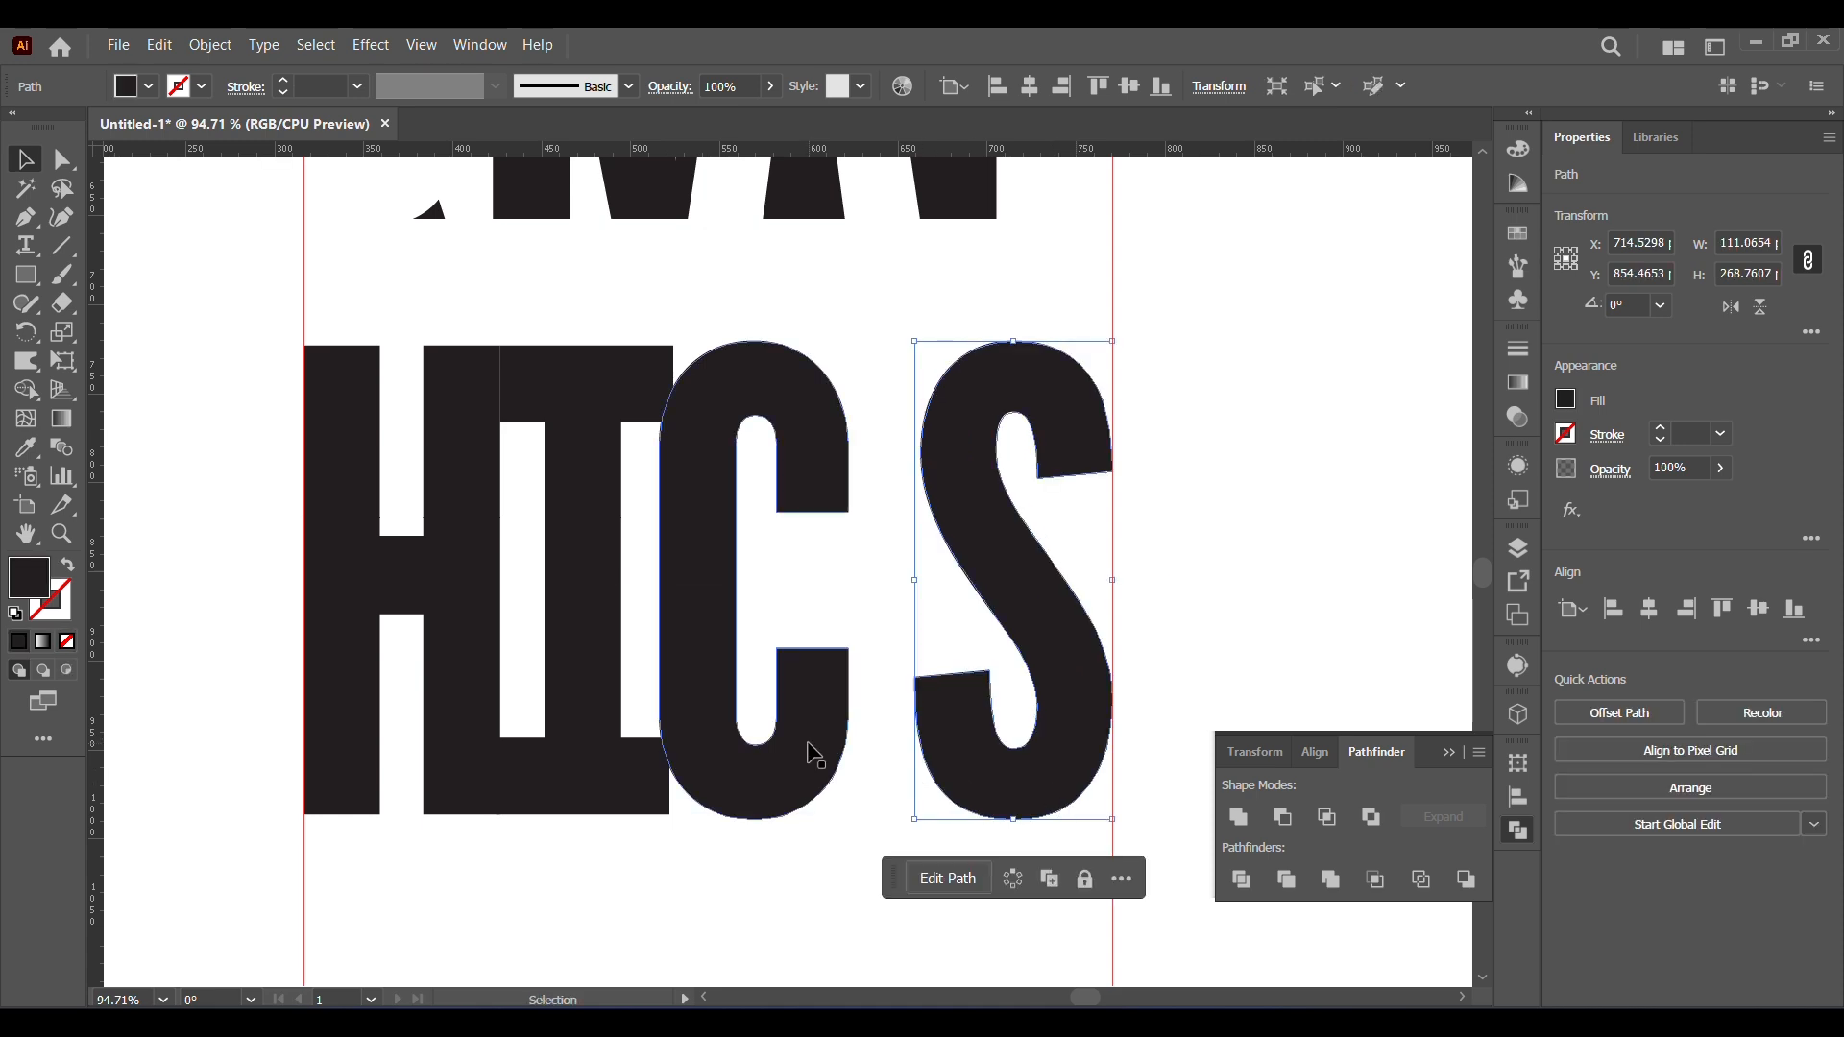
left_click_drag(814, 754, 882, 756)
mouse_move(619, 780)
left_mouse_down()
mouse_move(672, 789)
mouse_move(632, 788)
left_mouse_up()
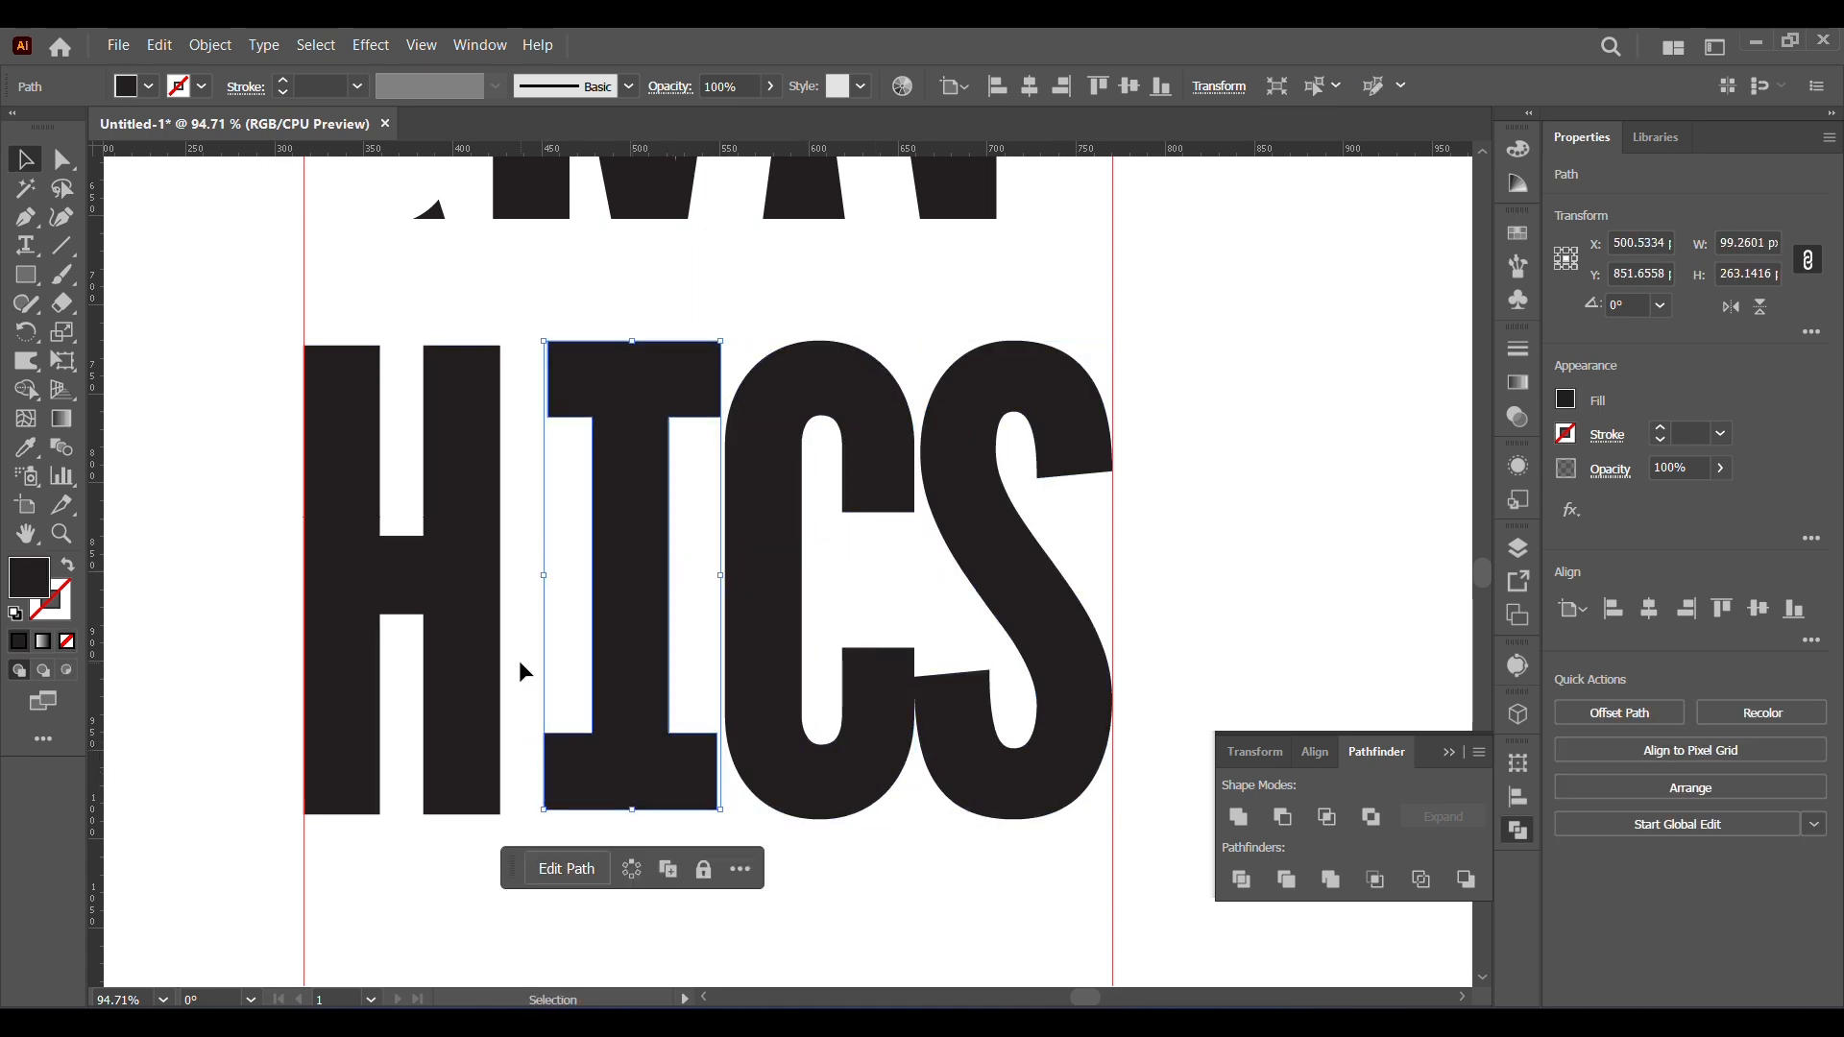
- Align the letters H, I, C and S to their common vertical center
left_click_drag(520, 670, 1084, 657)
left_click(479, 631, "shift")
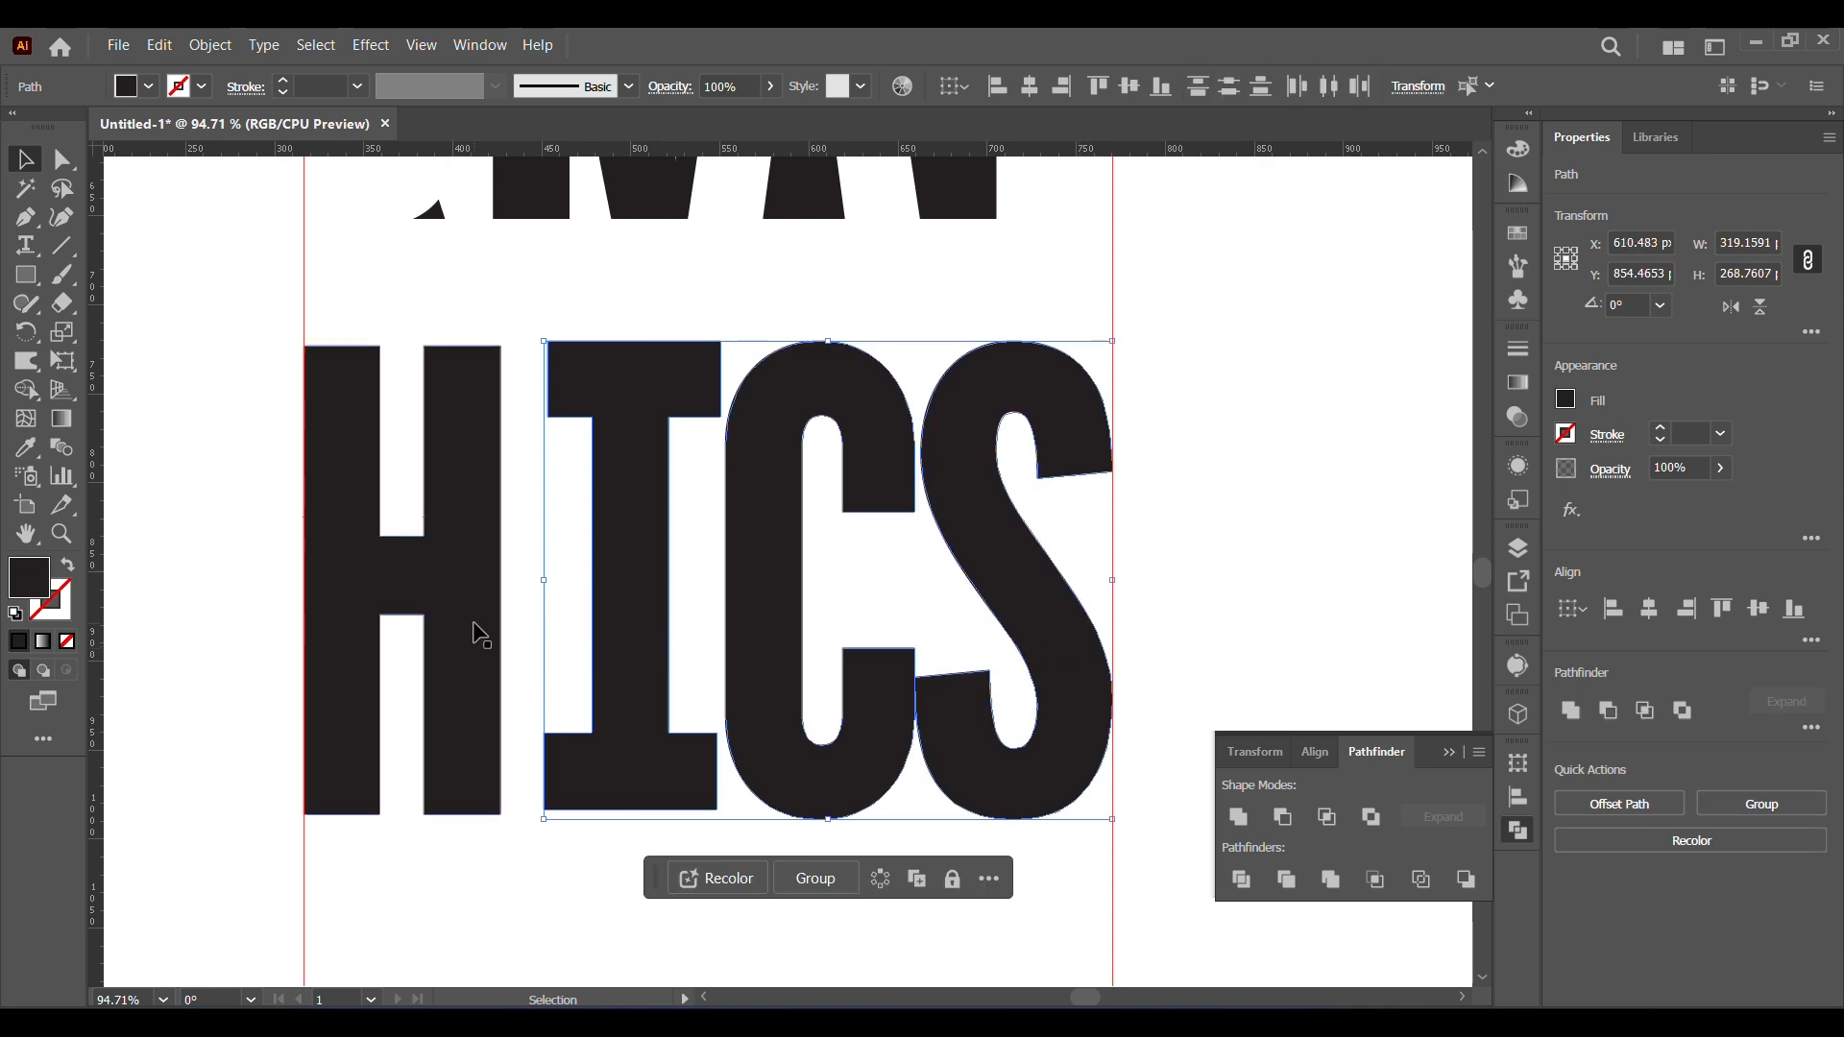
left_click(1129, 88)
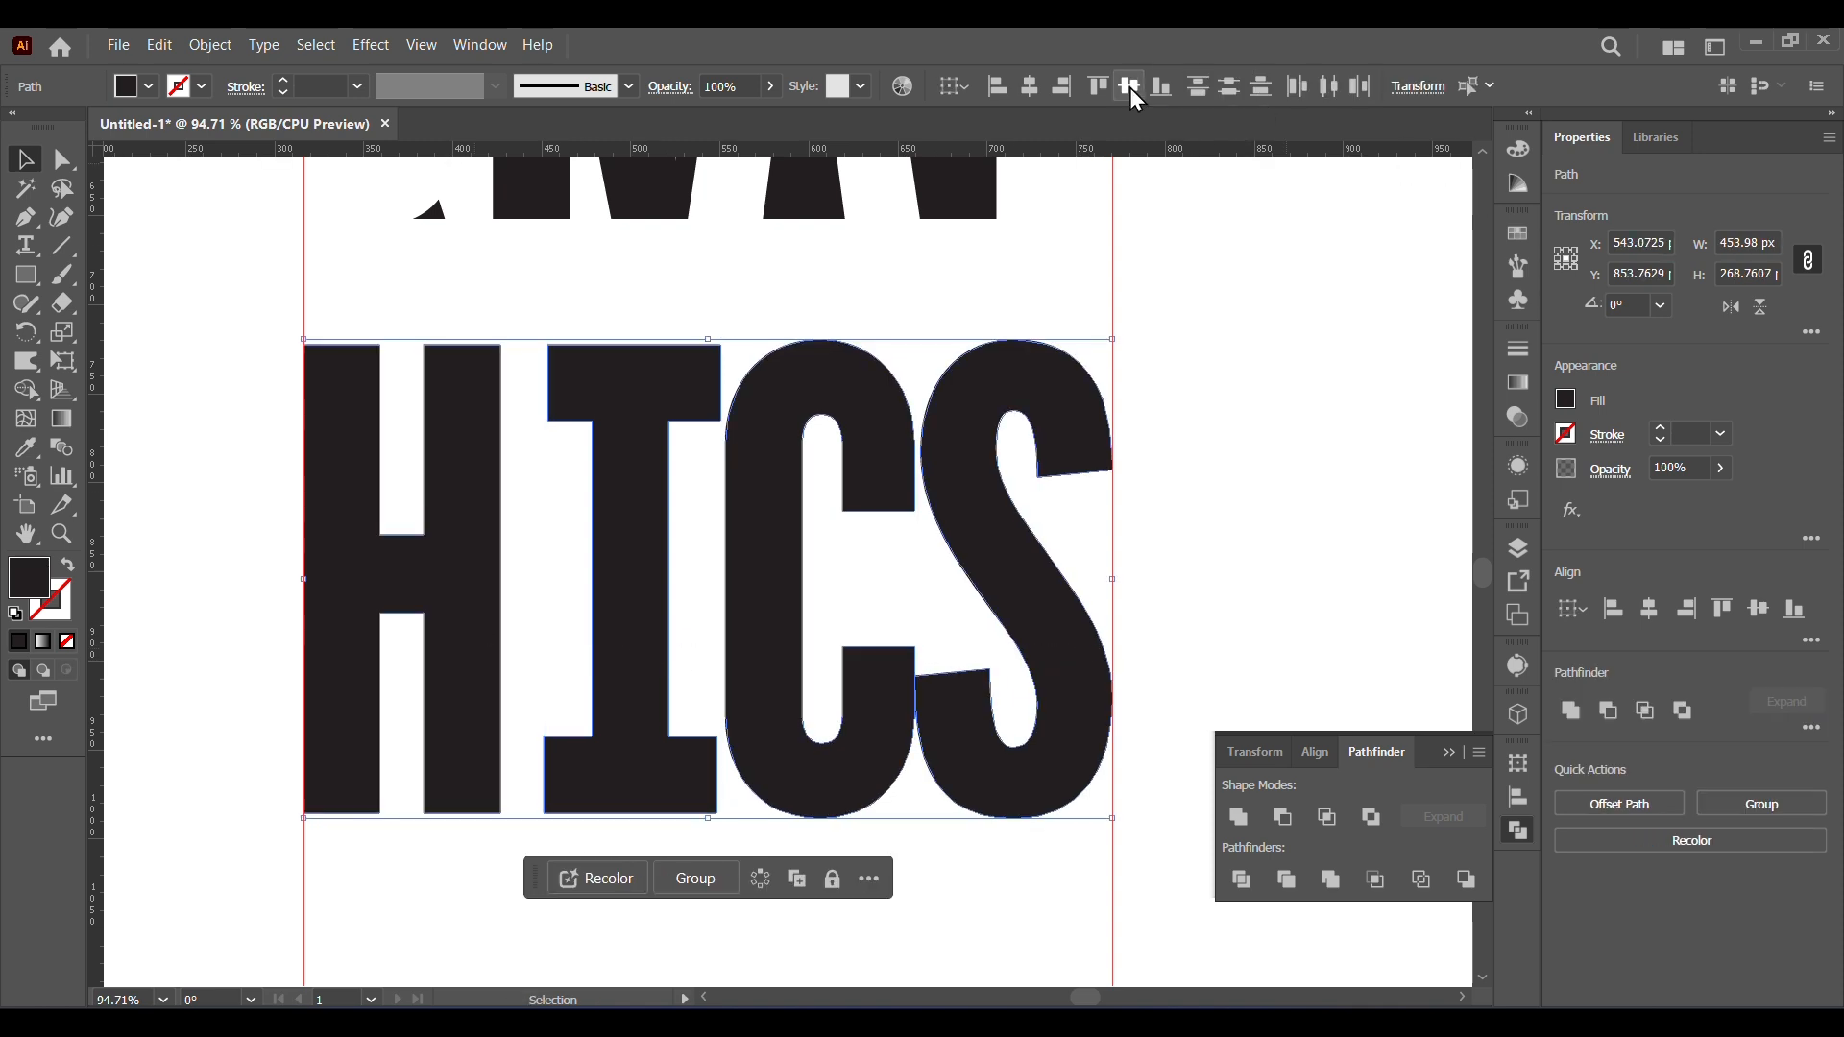
left_click(1035, 920)
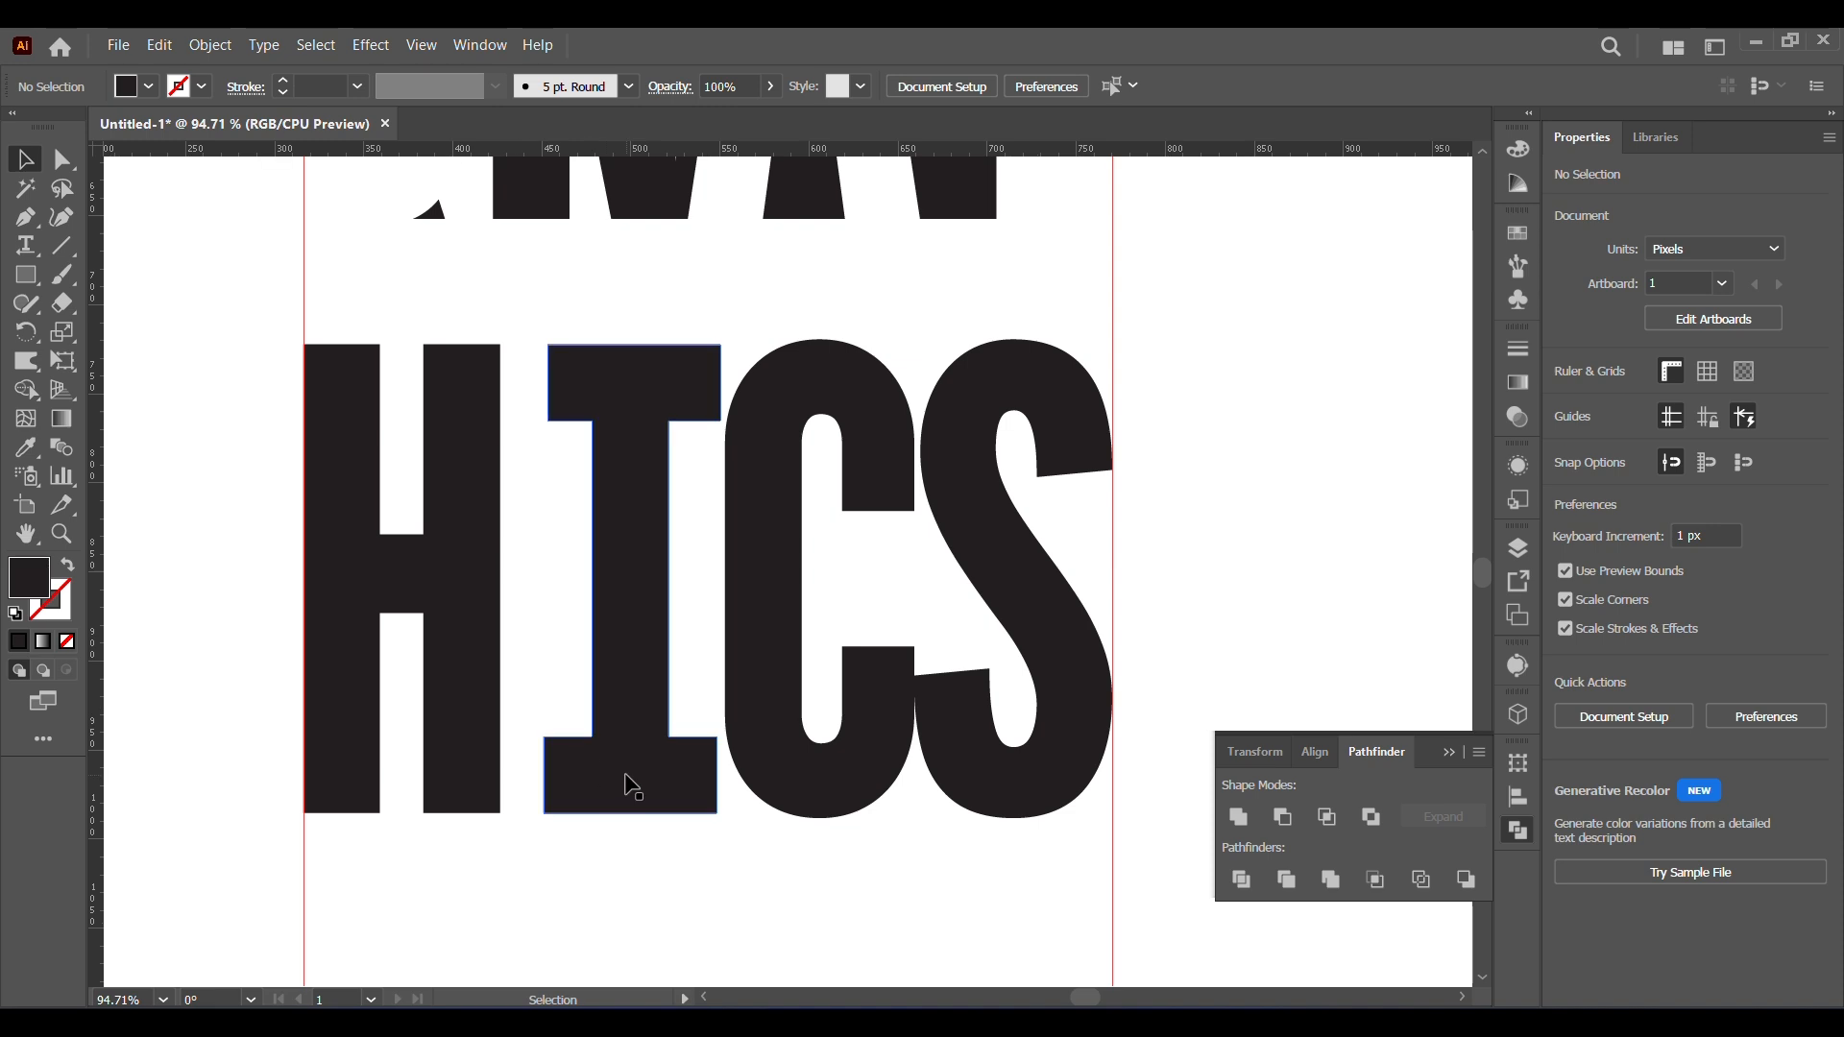
- Extend the I's upper and lower left serif ends across the H to just inside its left edge
left_click(583, 774)
key("a")
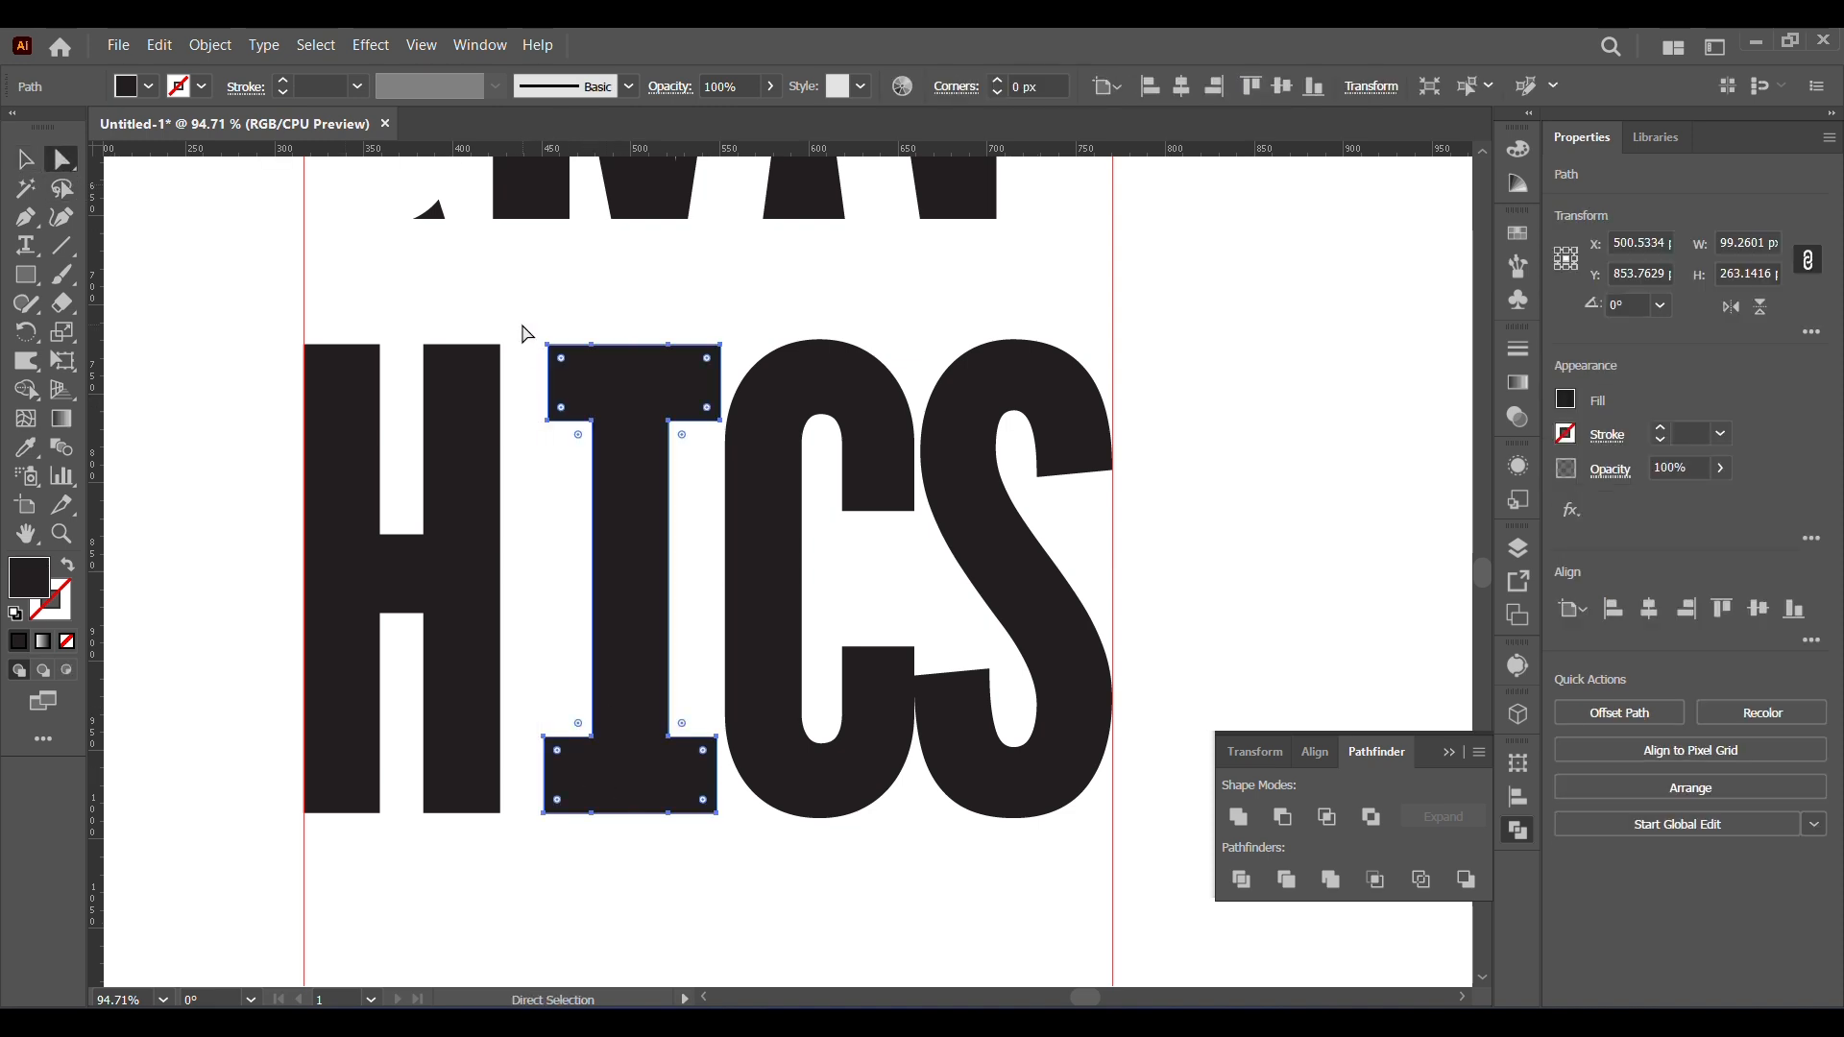
left_click_drag(565, 433, 565, 434)
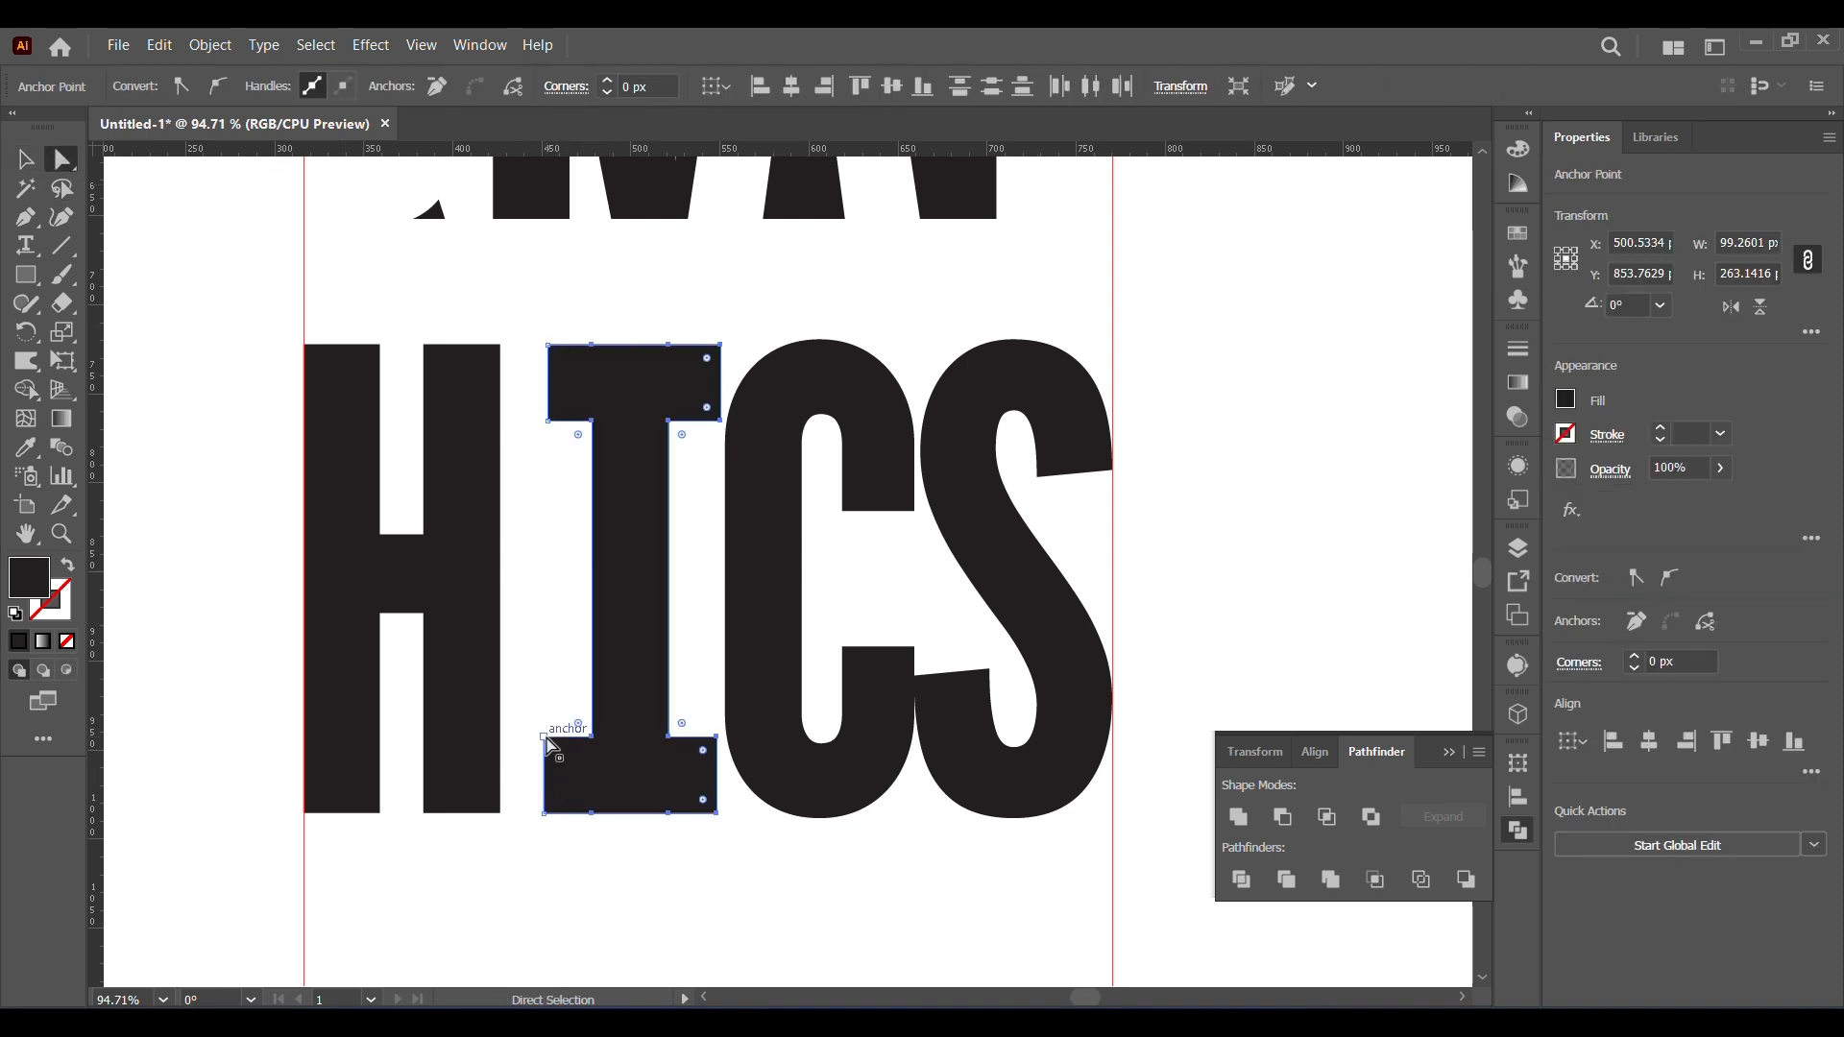
left_click_drag(545, 736, 501, 738)
key("ctrl+z")
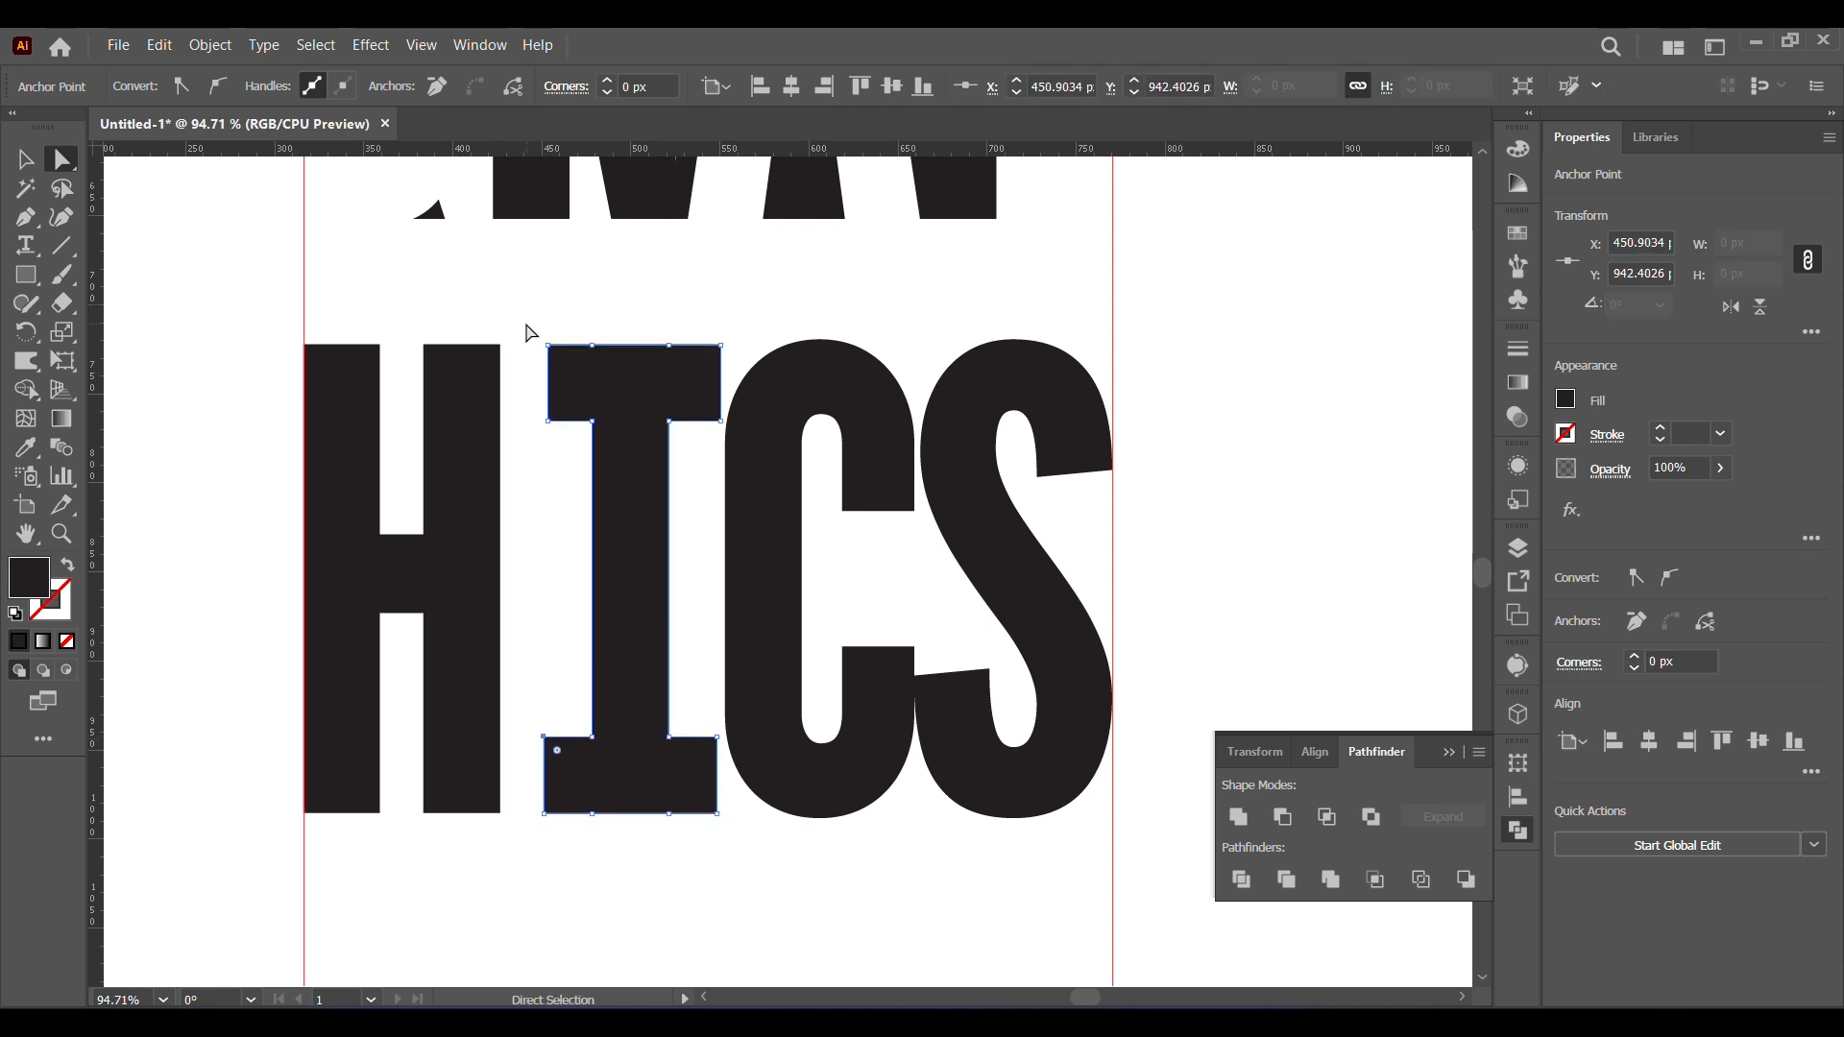
left_click_drag(569, 445, 483, 424)
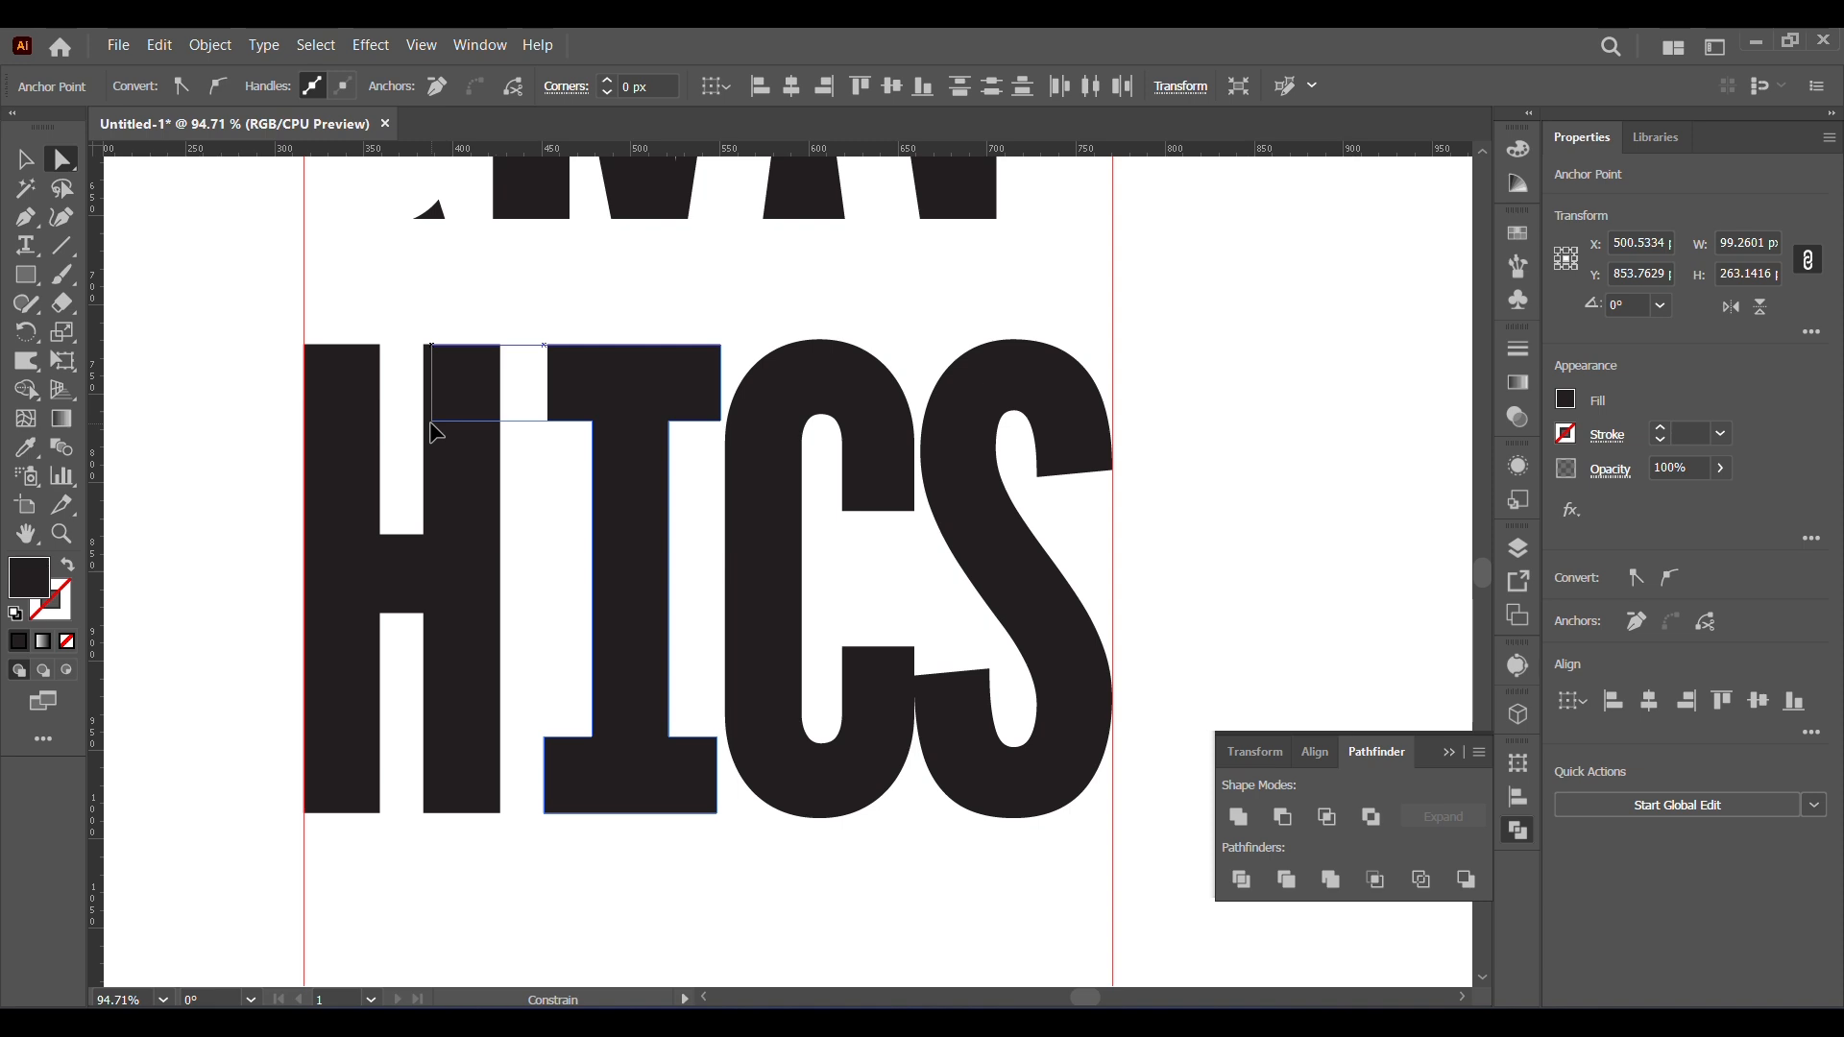
left_click_drag(349, 421, 326, 420)
left_click_drag(523, 723, 569, 828)
left_click_drag(543, 813, 327, 816)
- Fill the H with white and bring it to the front over the I's extended serifs
left_click(474, 611)
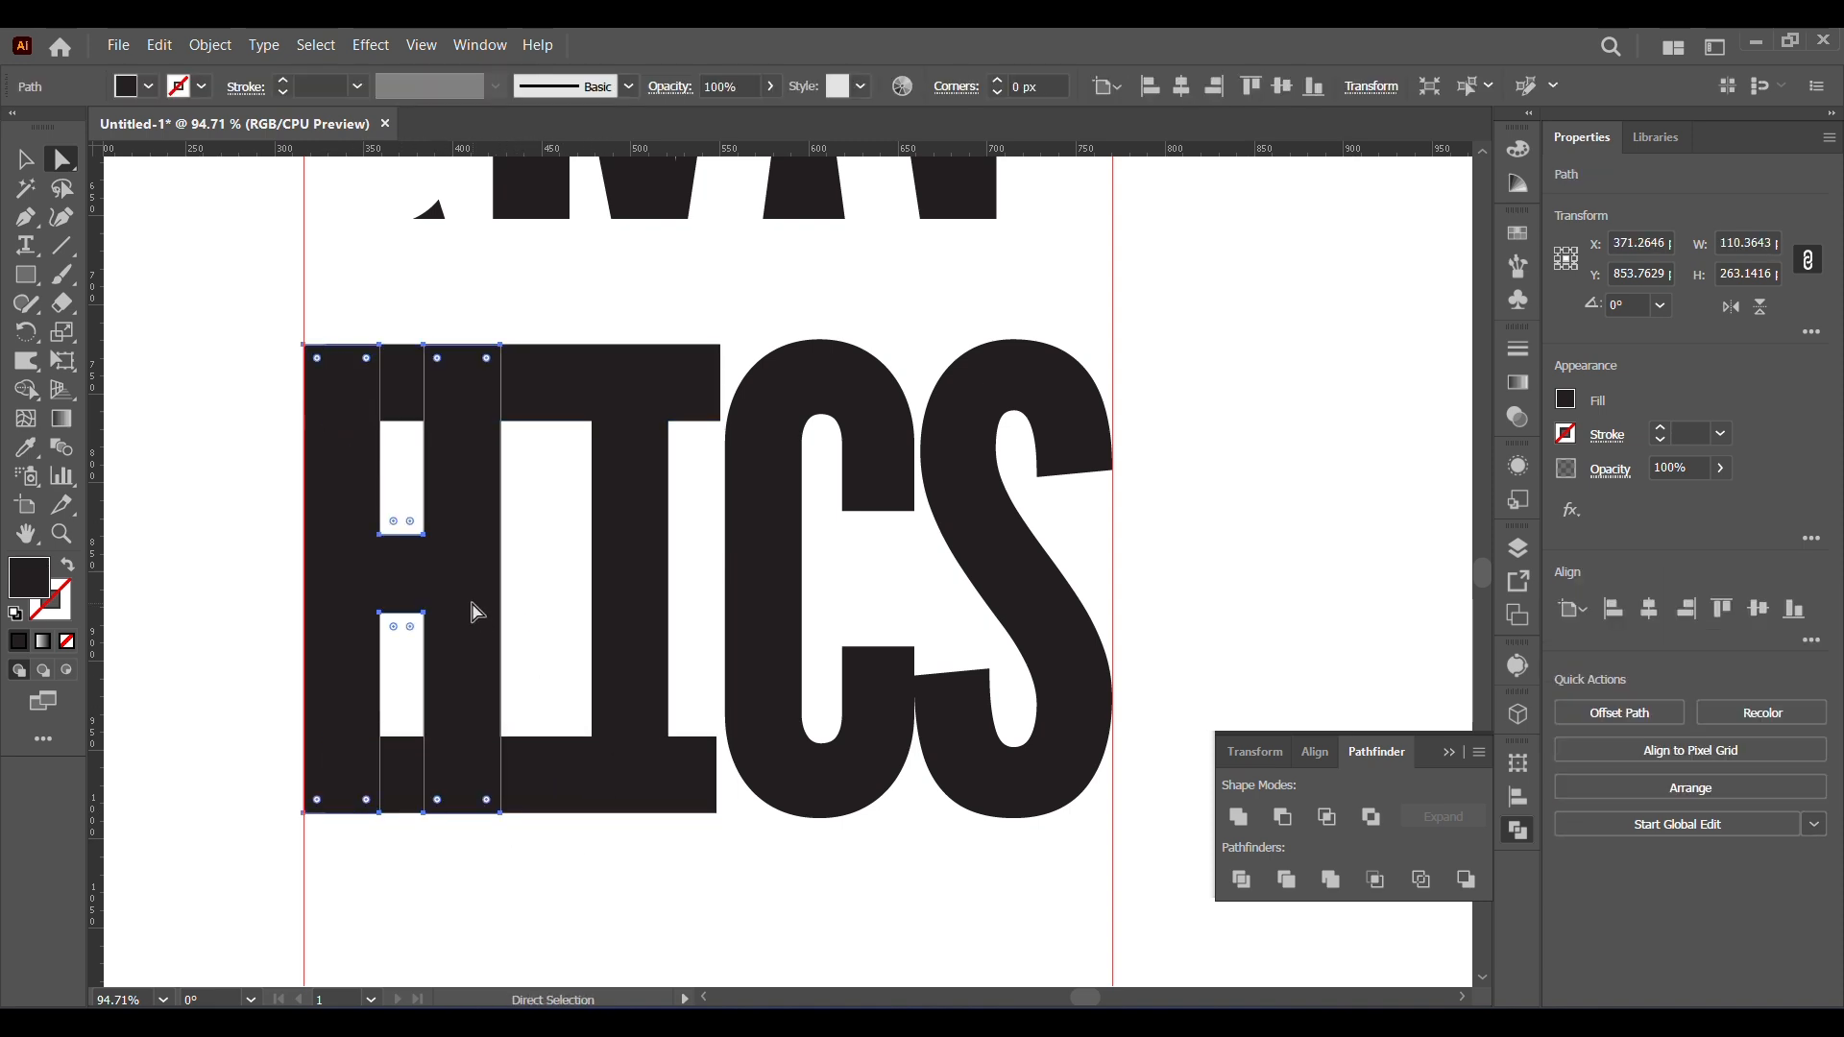
left_click(126, 86)
left_click(45, 125)
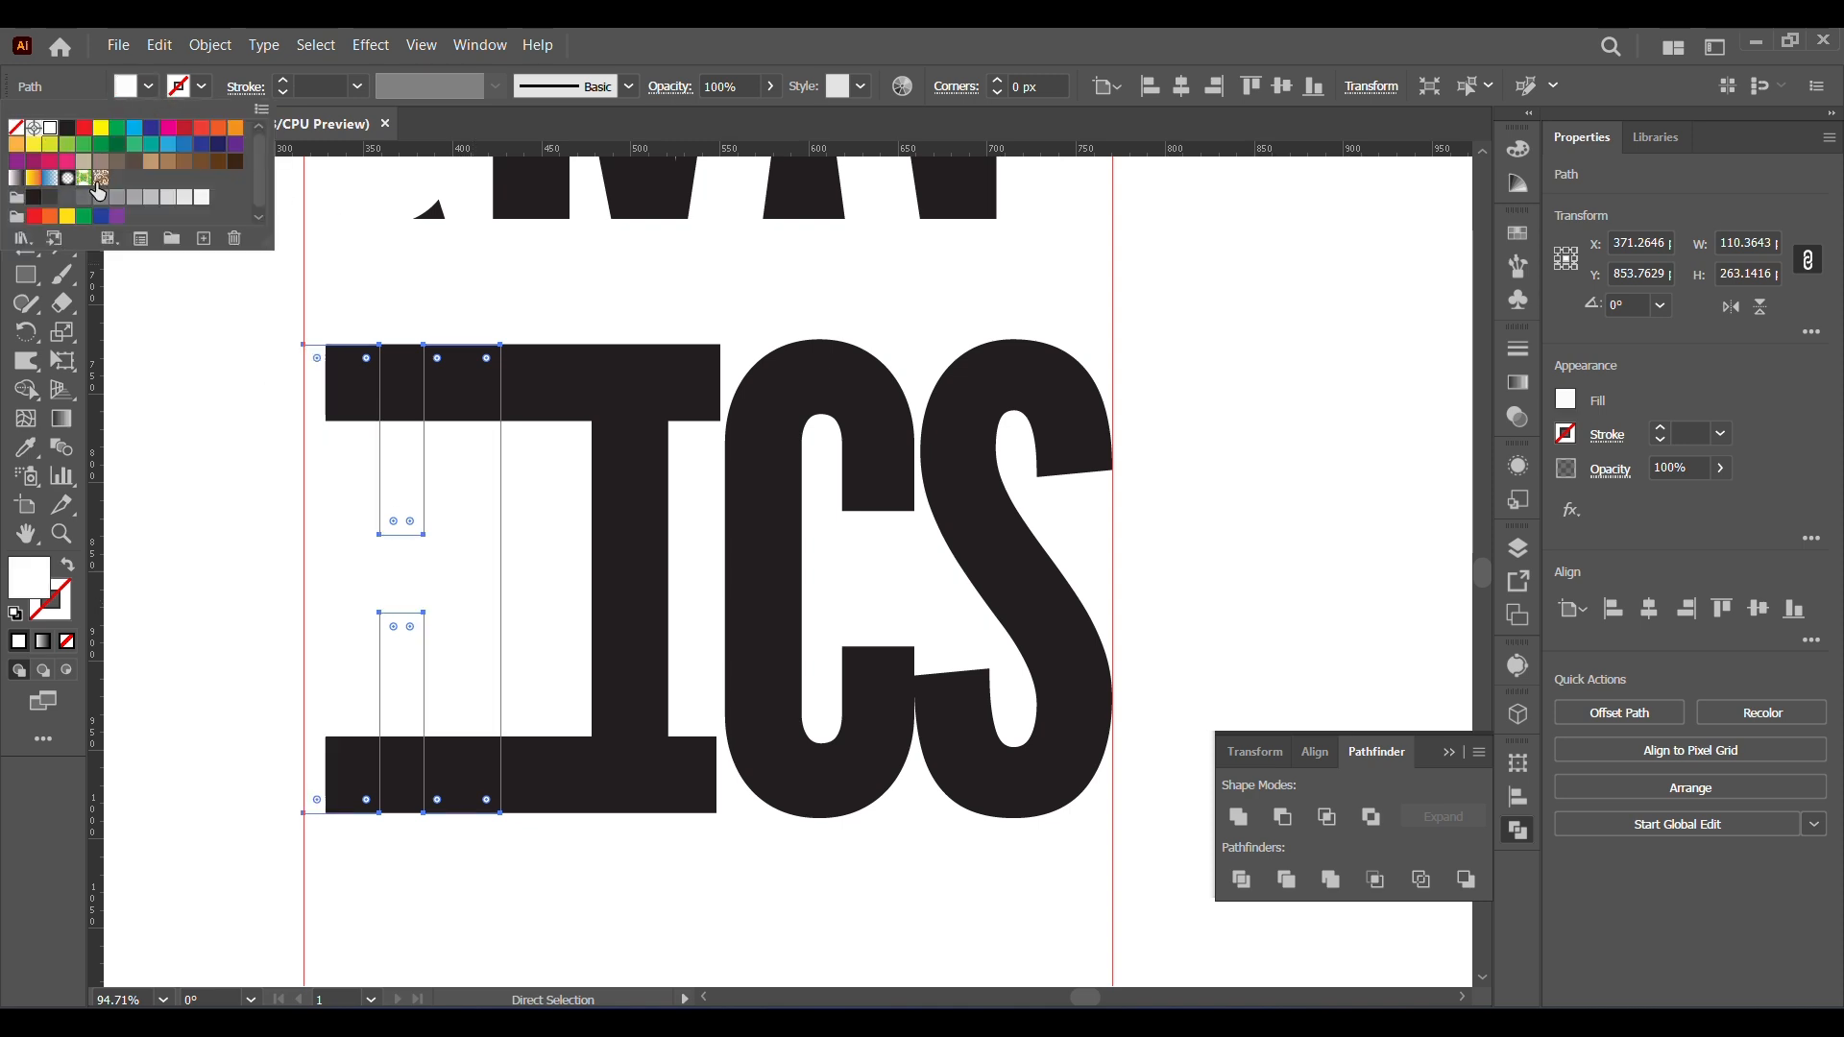
left_click(481, 578)
left_click(26, 160)
right_click(432, 567)
mouse_move(524, 897)
left_click(769, 895)
left_click(819, 949)
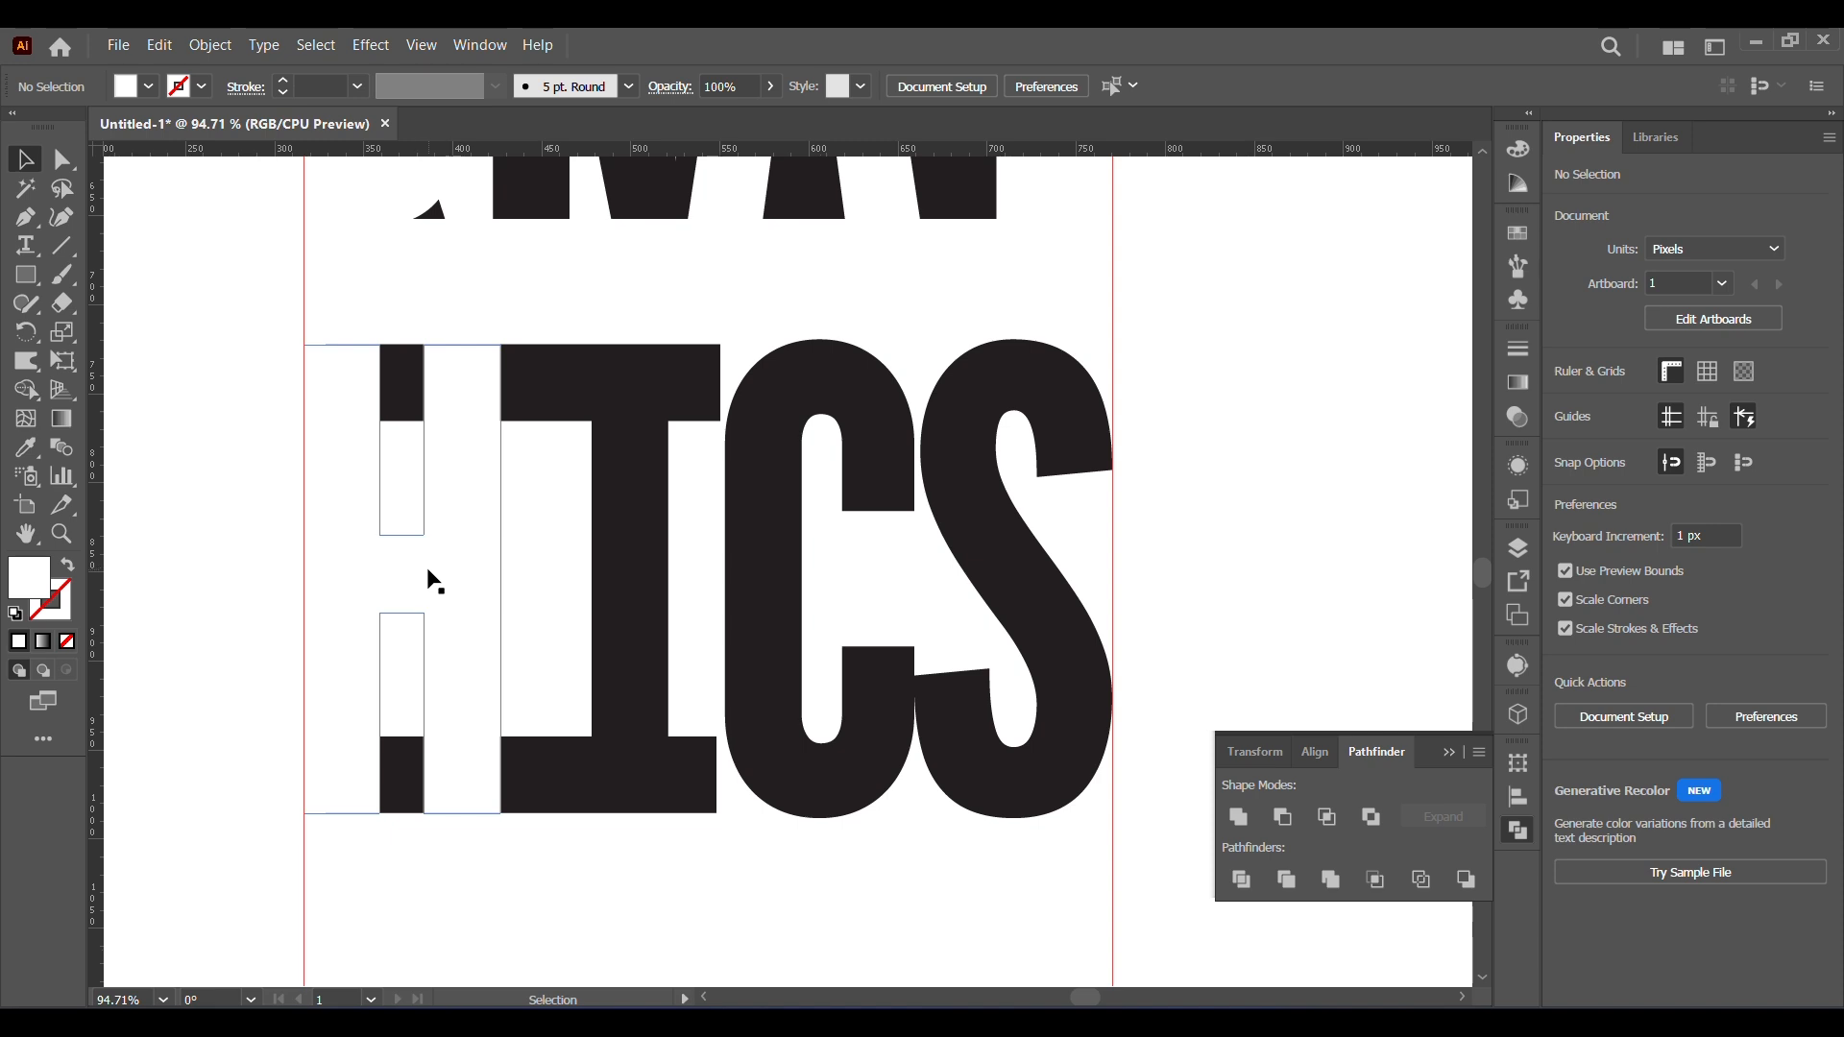
- Draw a black-filled rectangle about 110 × 263 px over the H and send it to the back
key("m")
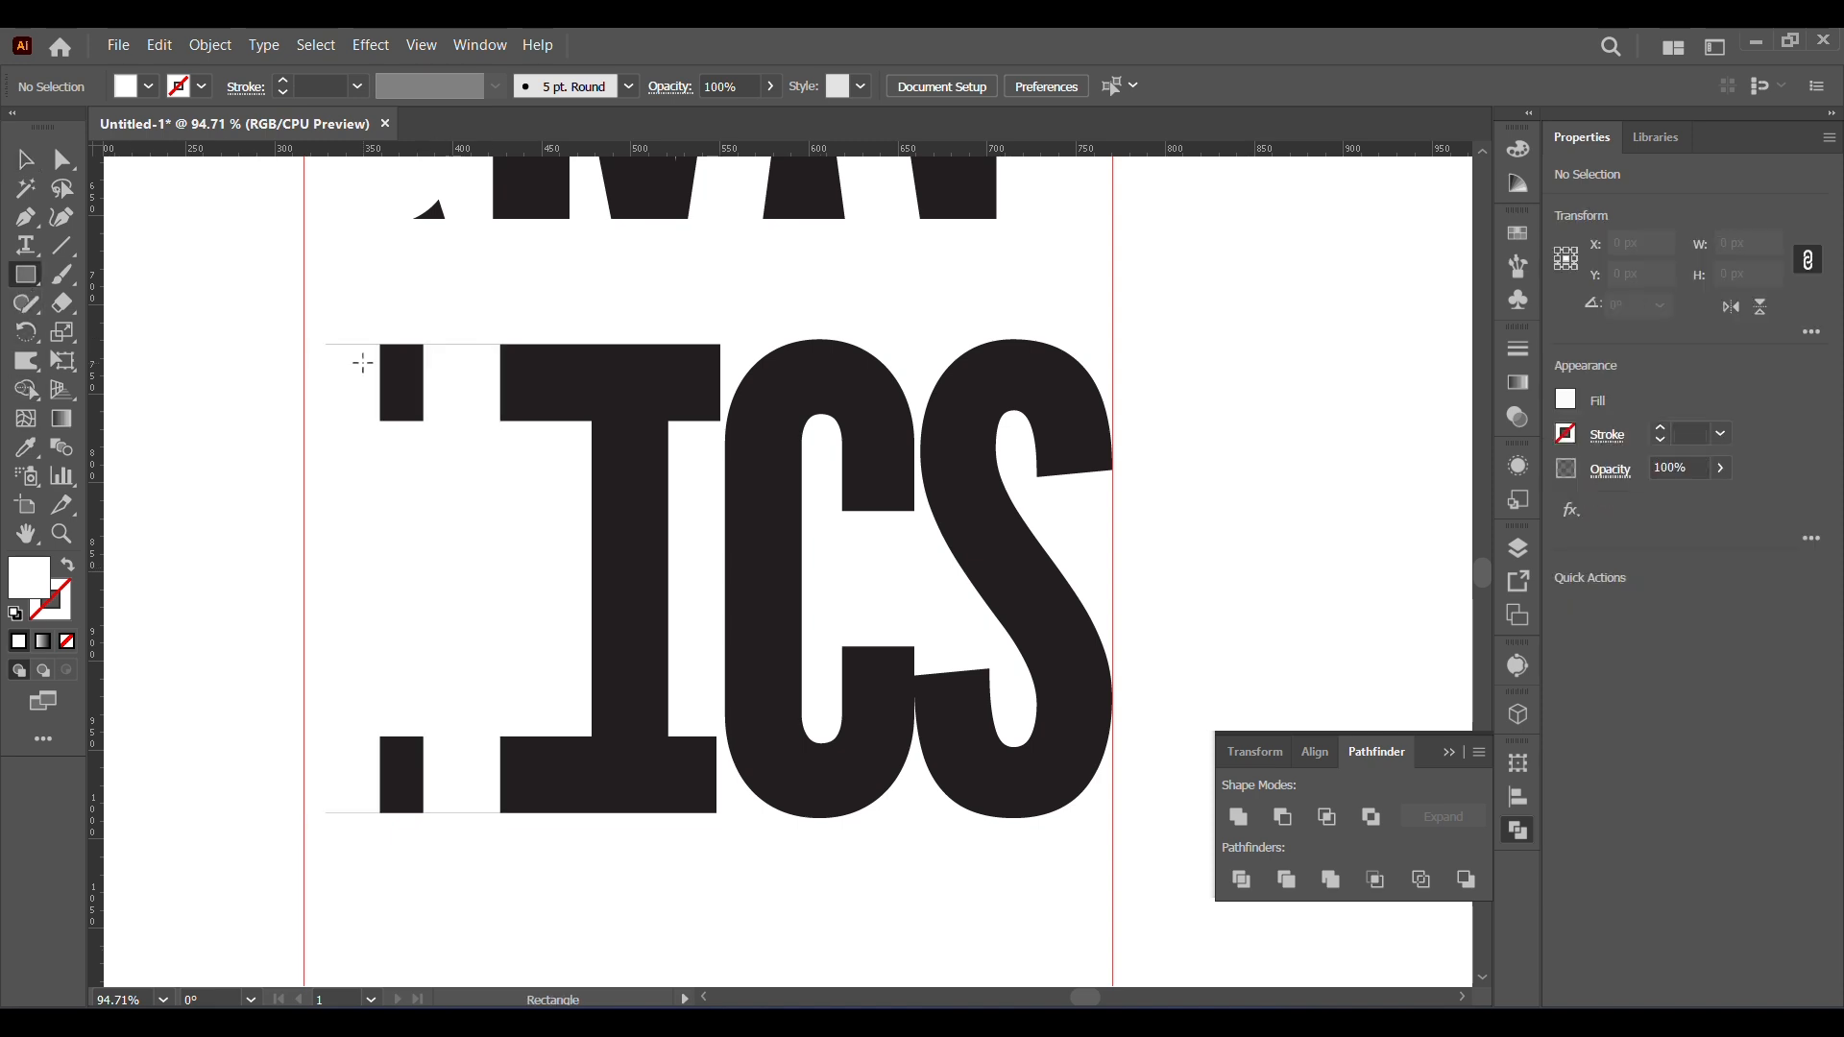
left_click_drag(495, 344, 501, 813)
left_click(149, 86)
left_click(63, 134)
right_click(444, 514)
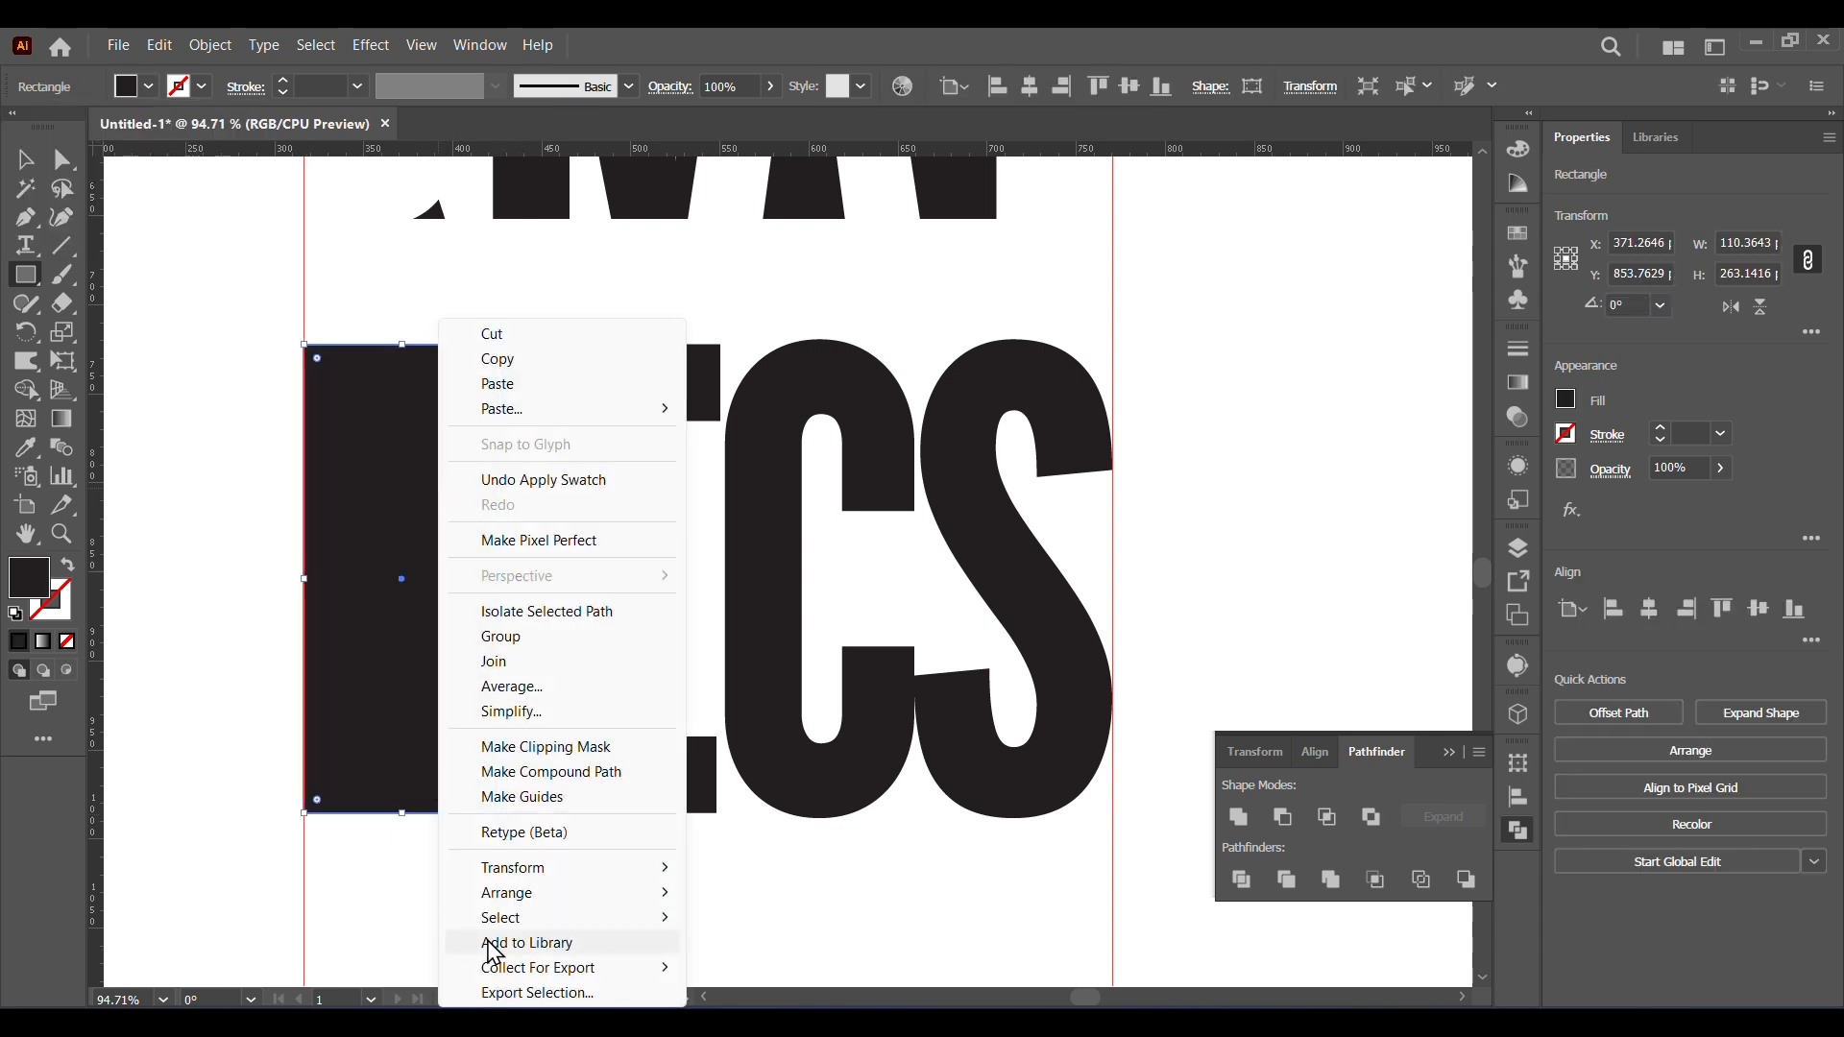
mouse_move(511, 894)
left_click(821, 960)
left_click(719, 890)
left_click(977, 571)
left_click(978, 571)
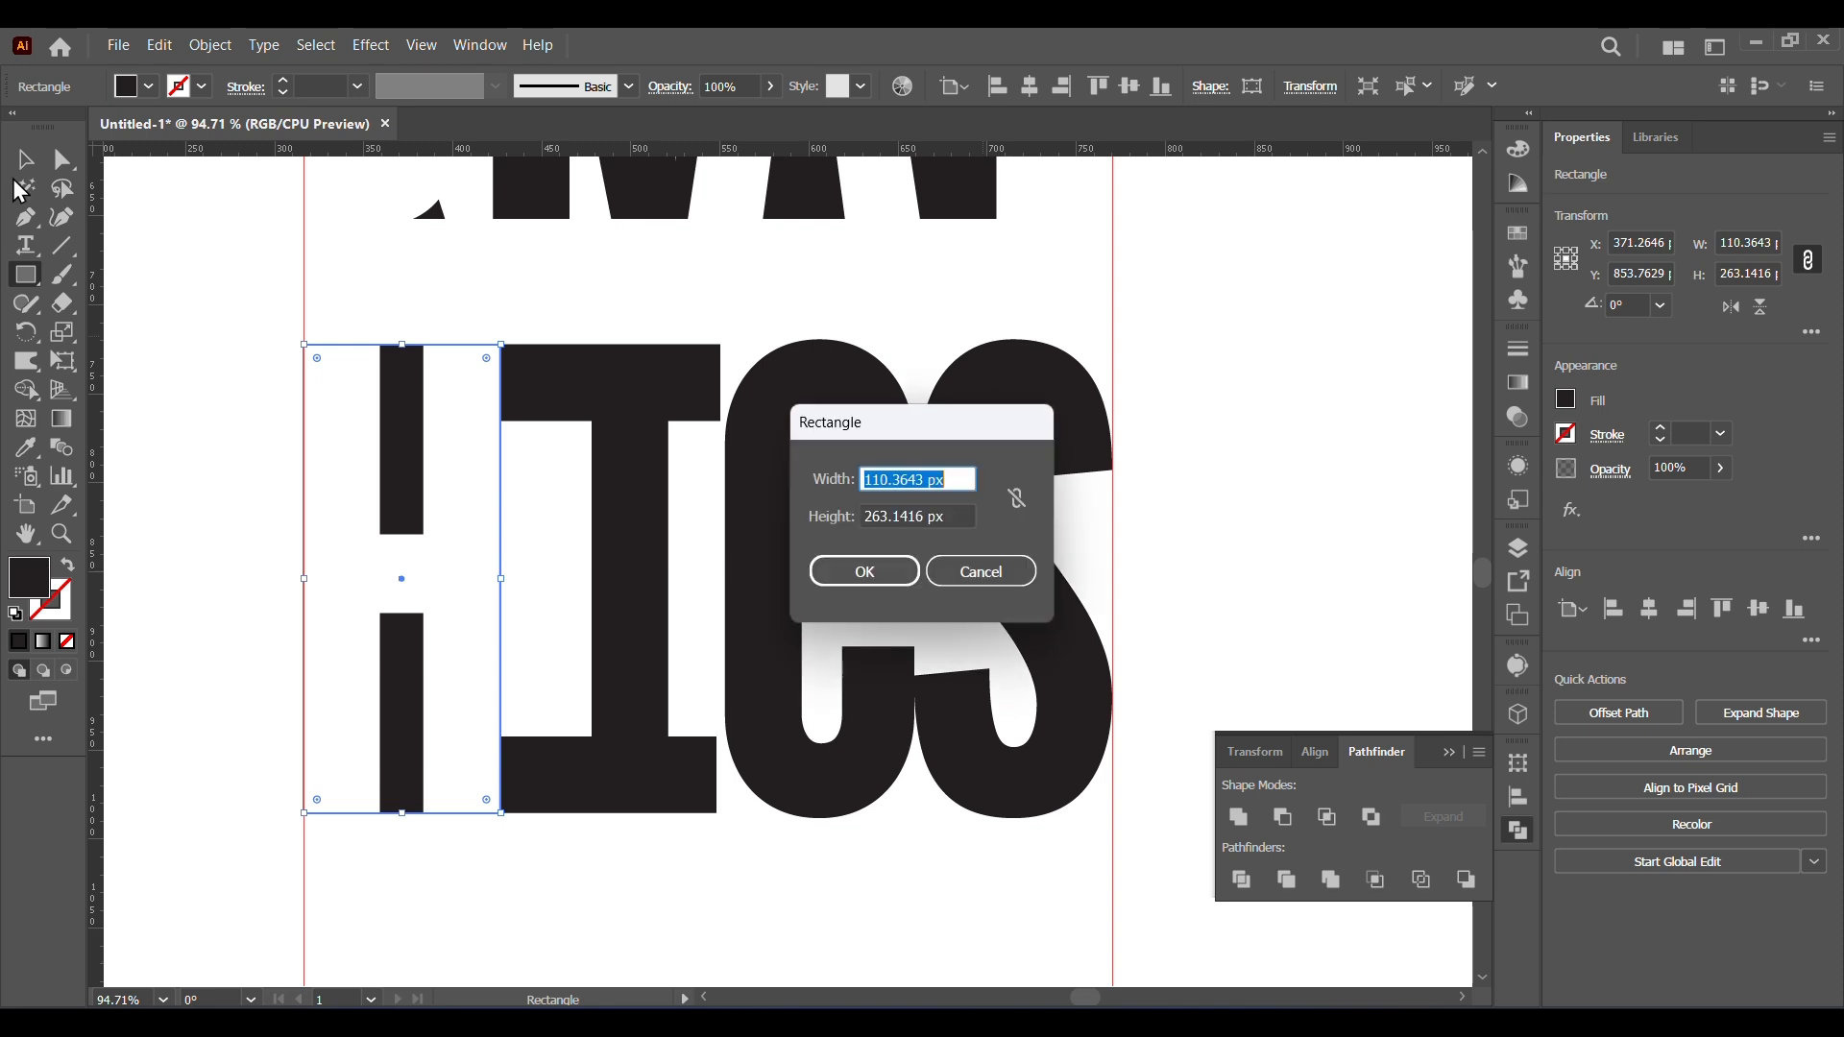
key("Escape")
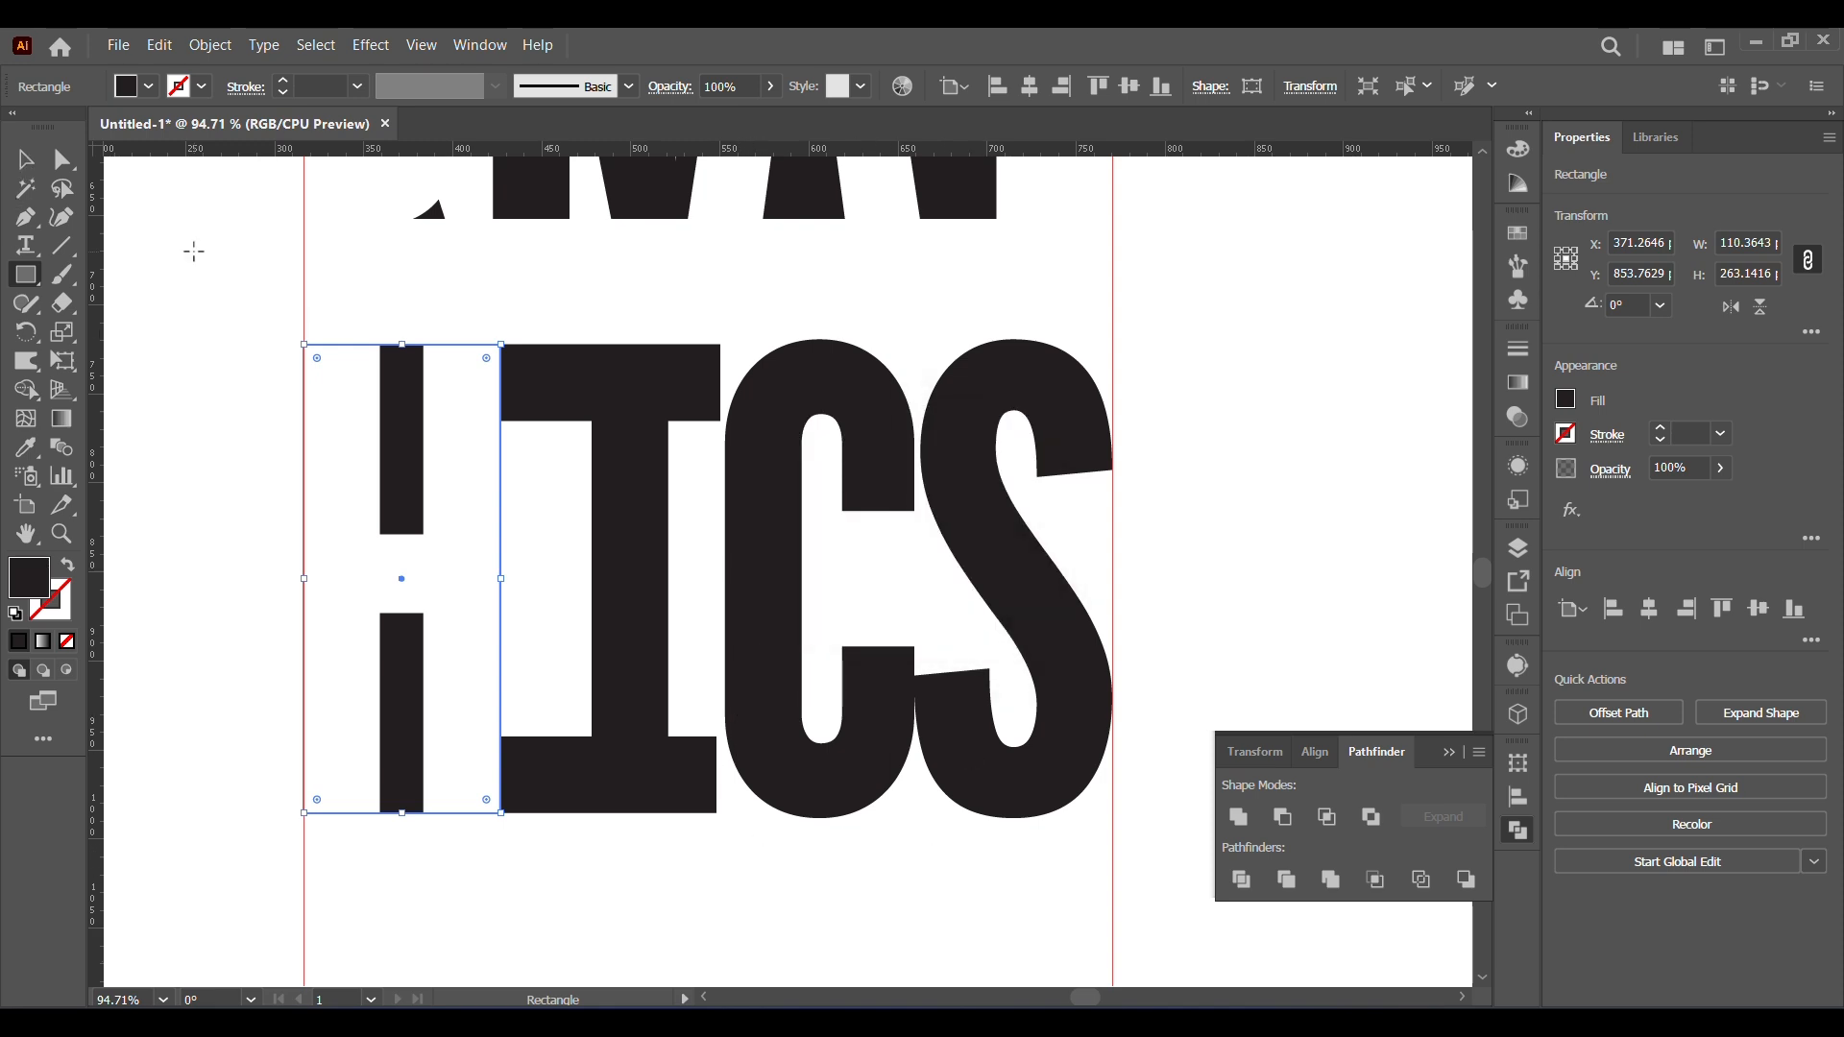
left_click(26, 160)
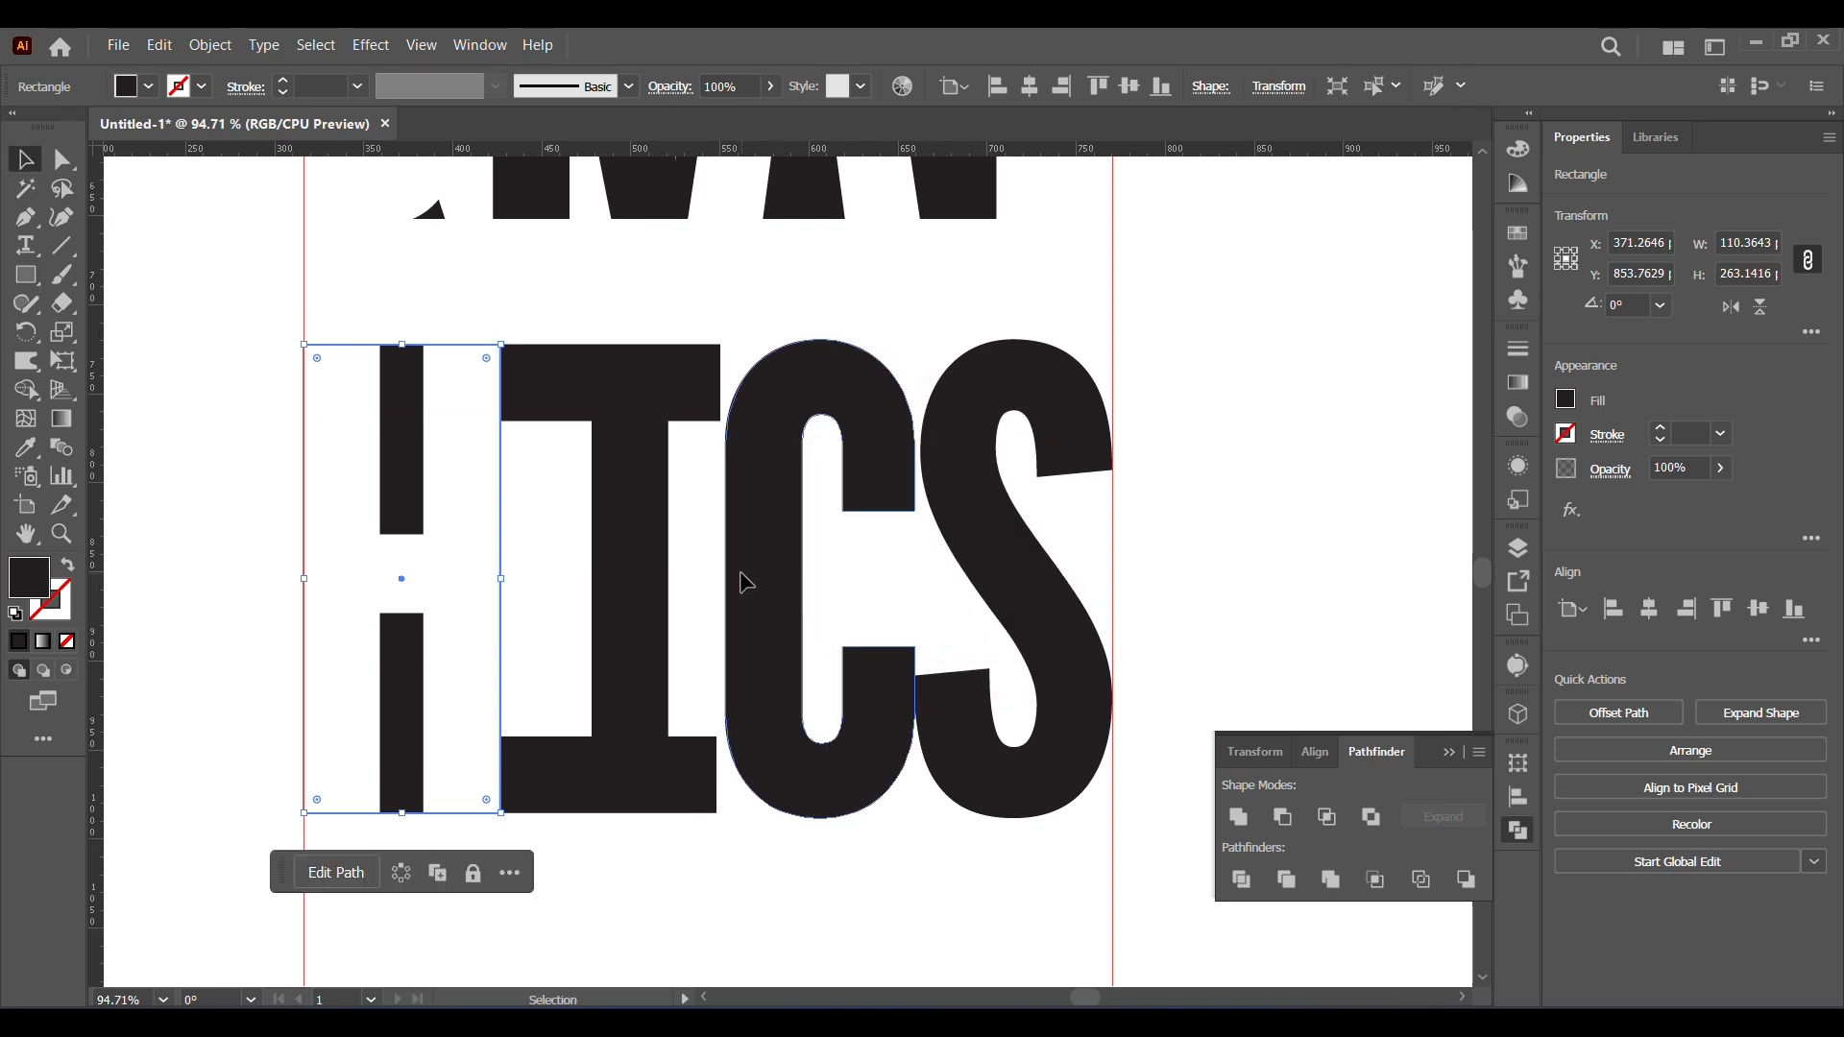
- Extend the I's upper and lower right serif ends across the C to just past its center
left_click(740, 570)
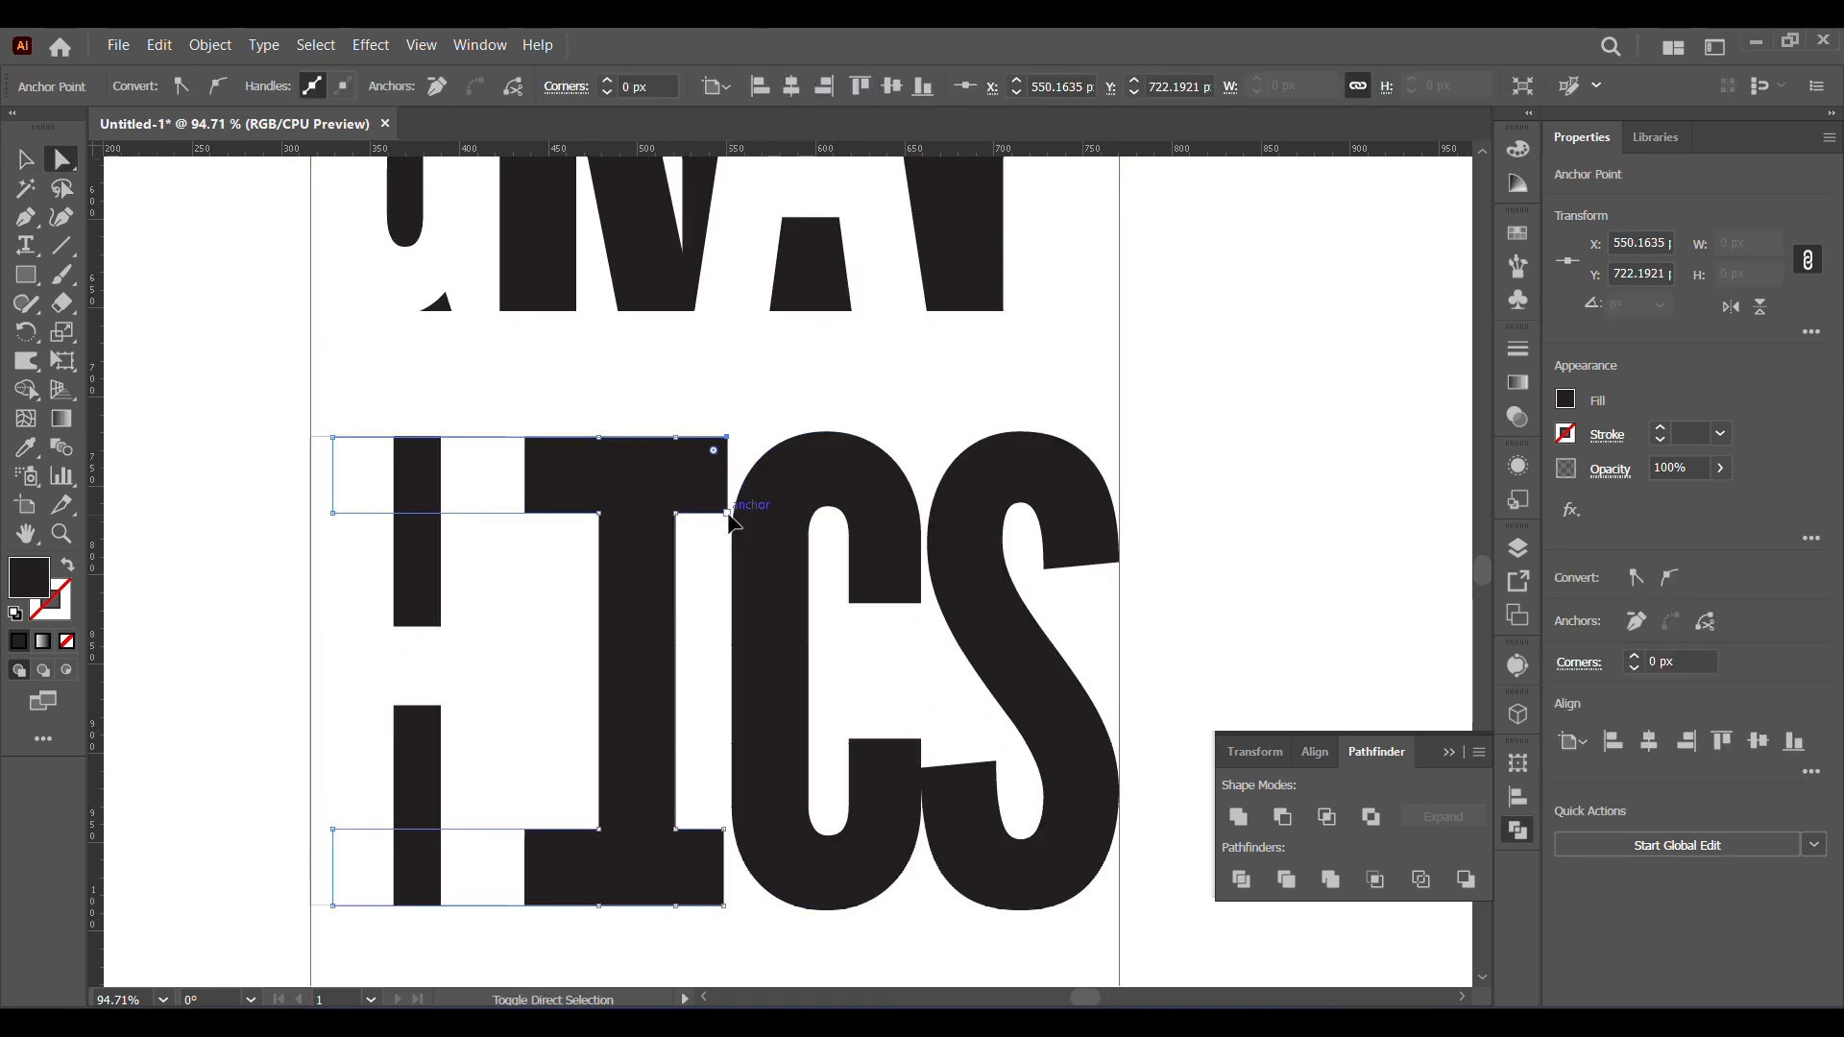
left_click(727, 513, "shift")
left_click(743, 435)
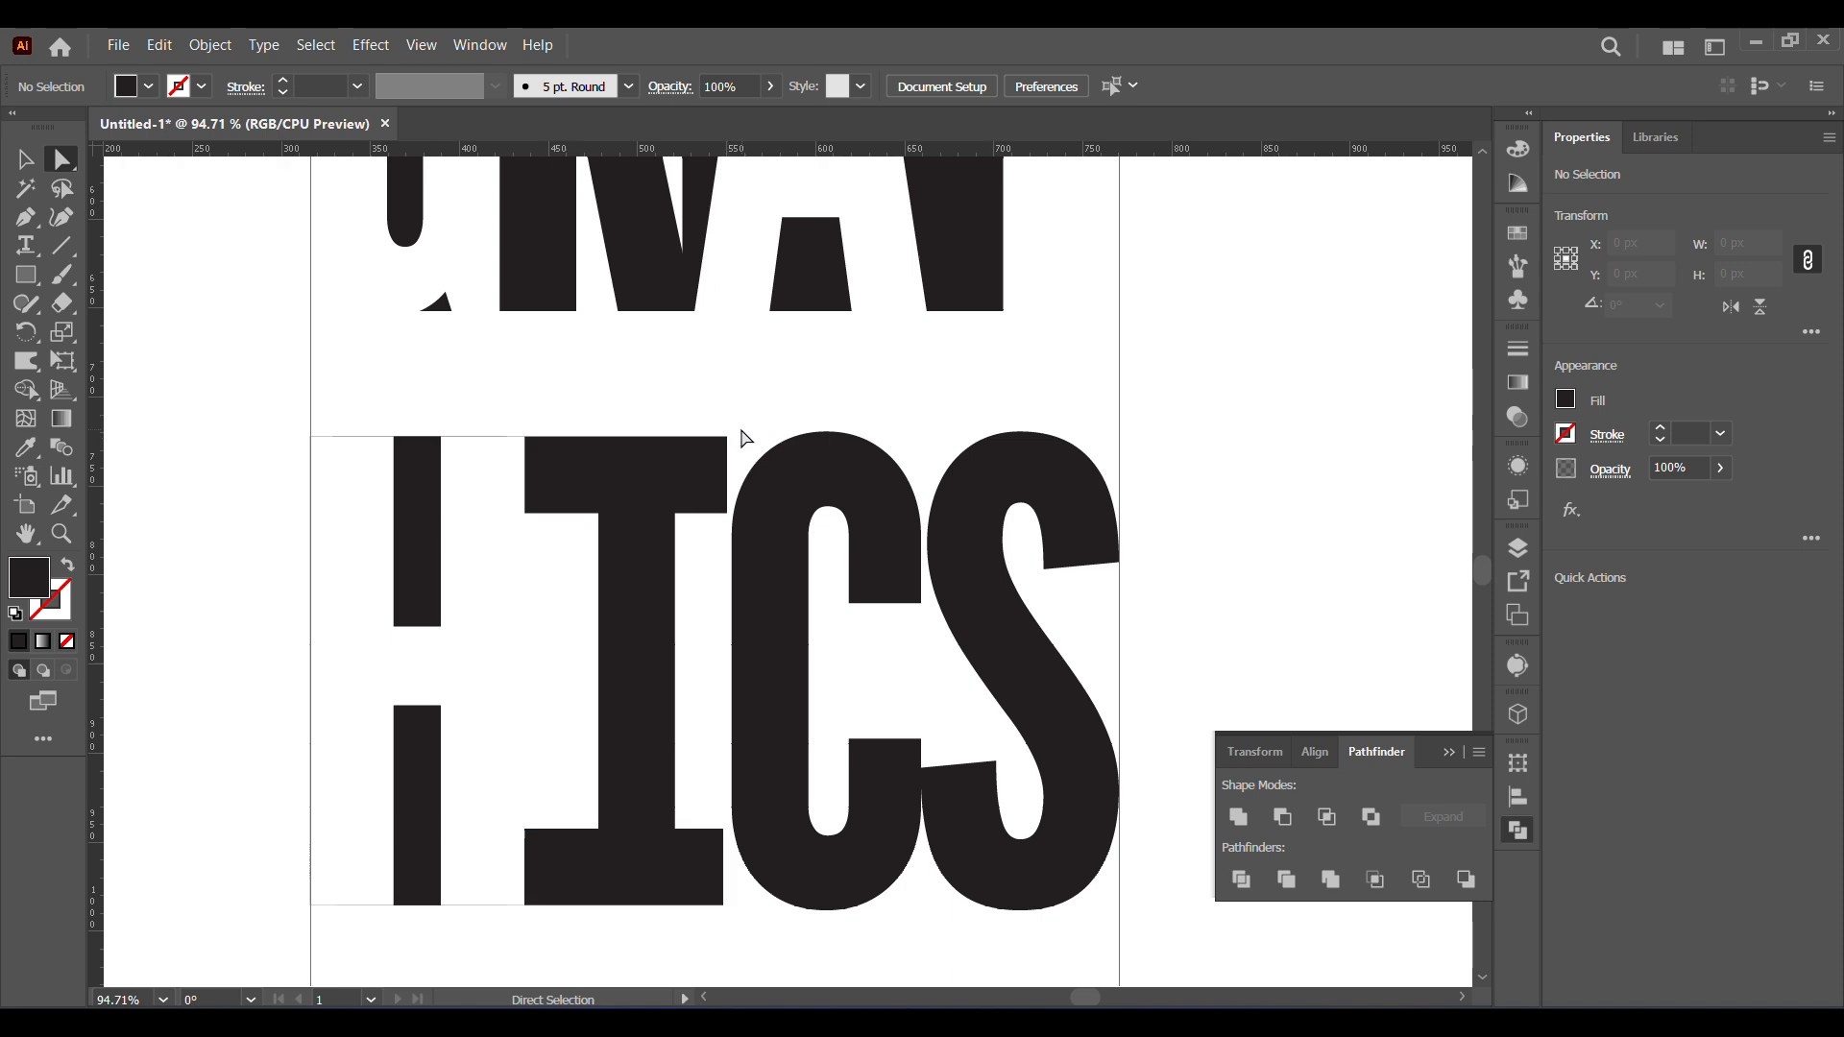
left_click_drag(740, 428, 708, 500)
left_click(727, 513, "shift")
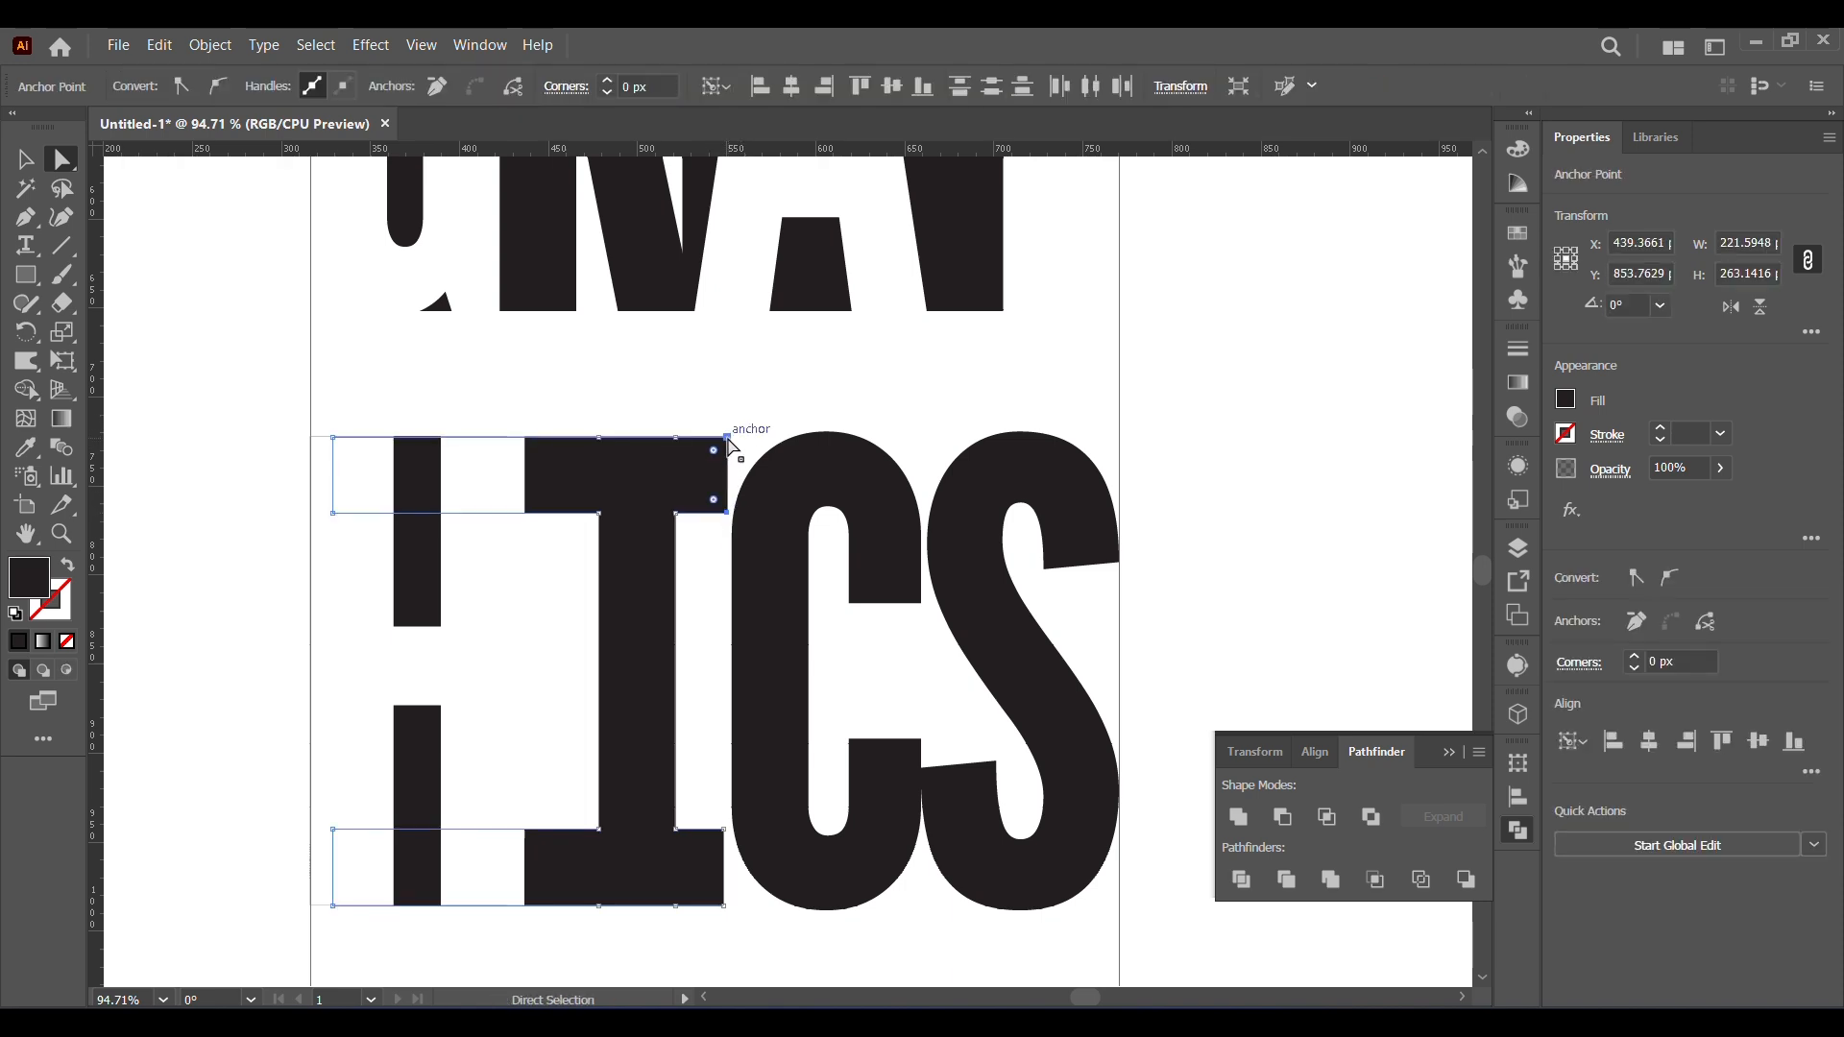
left_click_drag(727, 437, 844, 443)
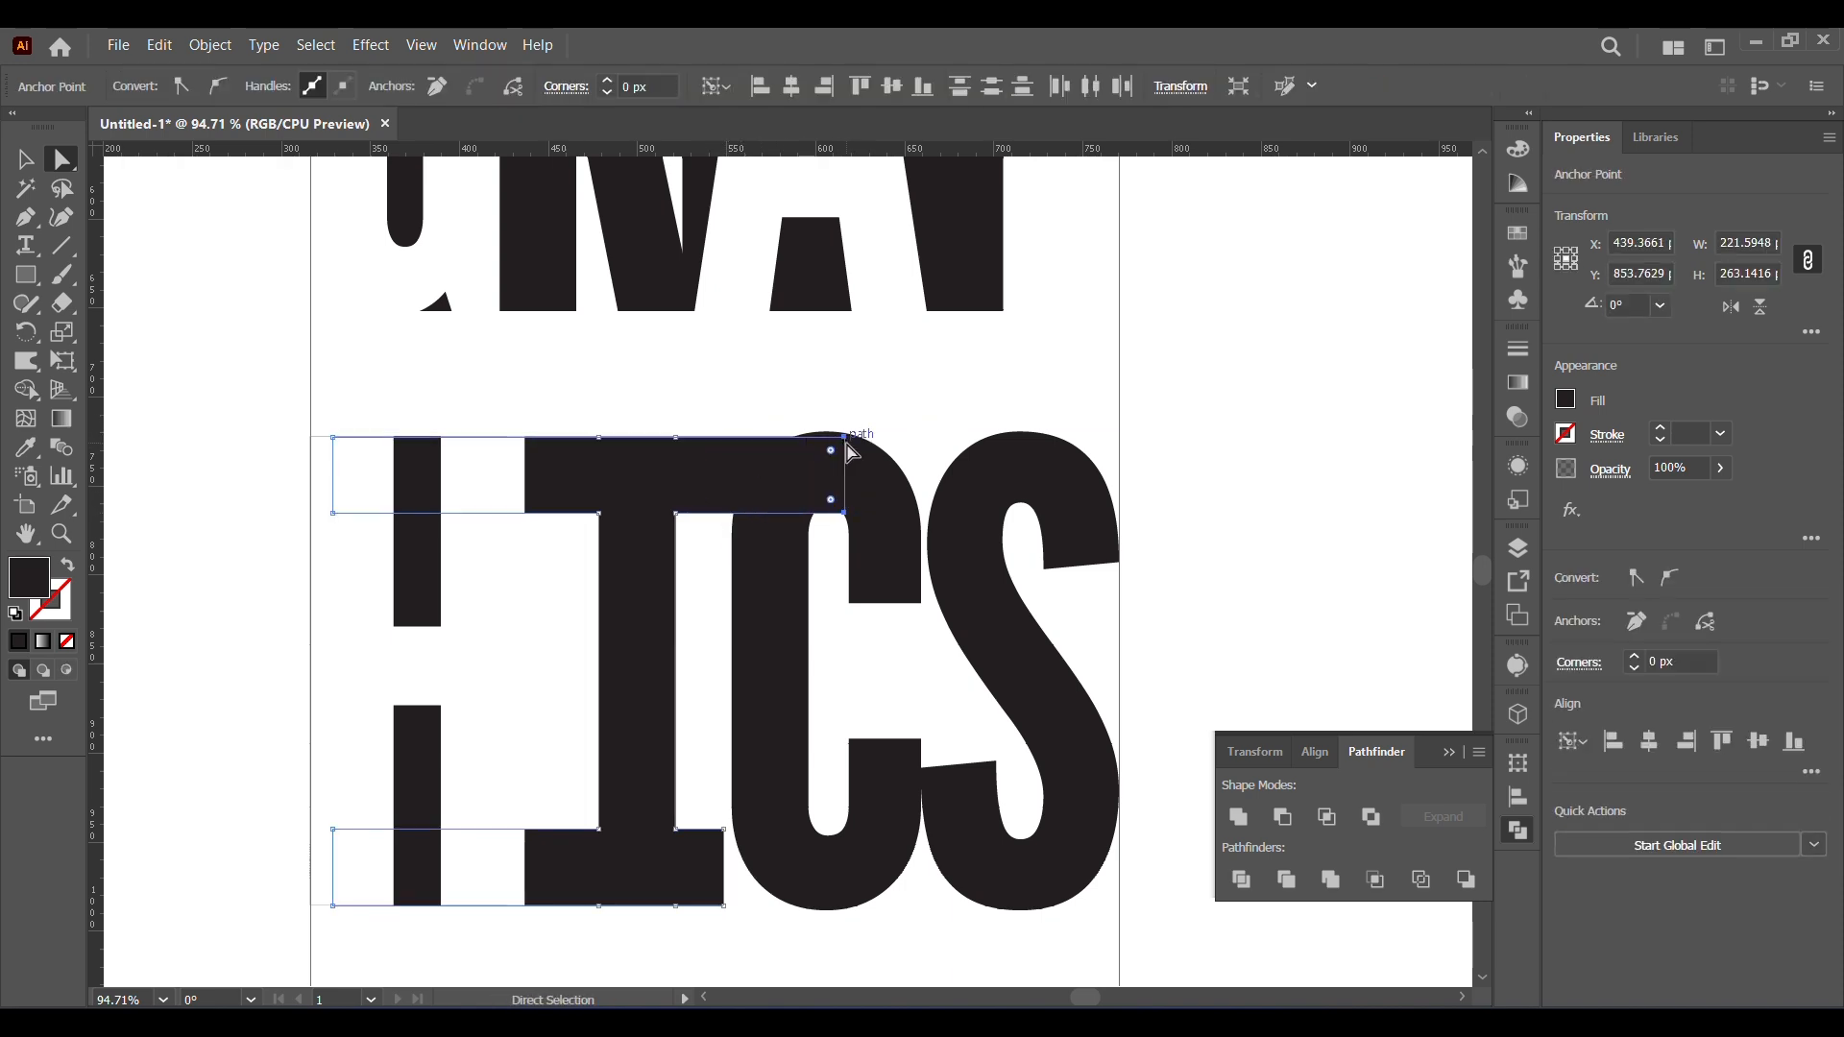
left_click_drag(727, 839, 838, 838)
key("v")
- Fill the C with white and bring it to the front over the I's extended serifs
left_click(901, 567)
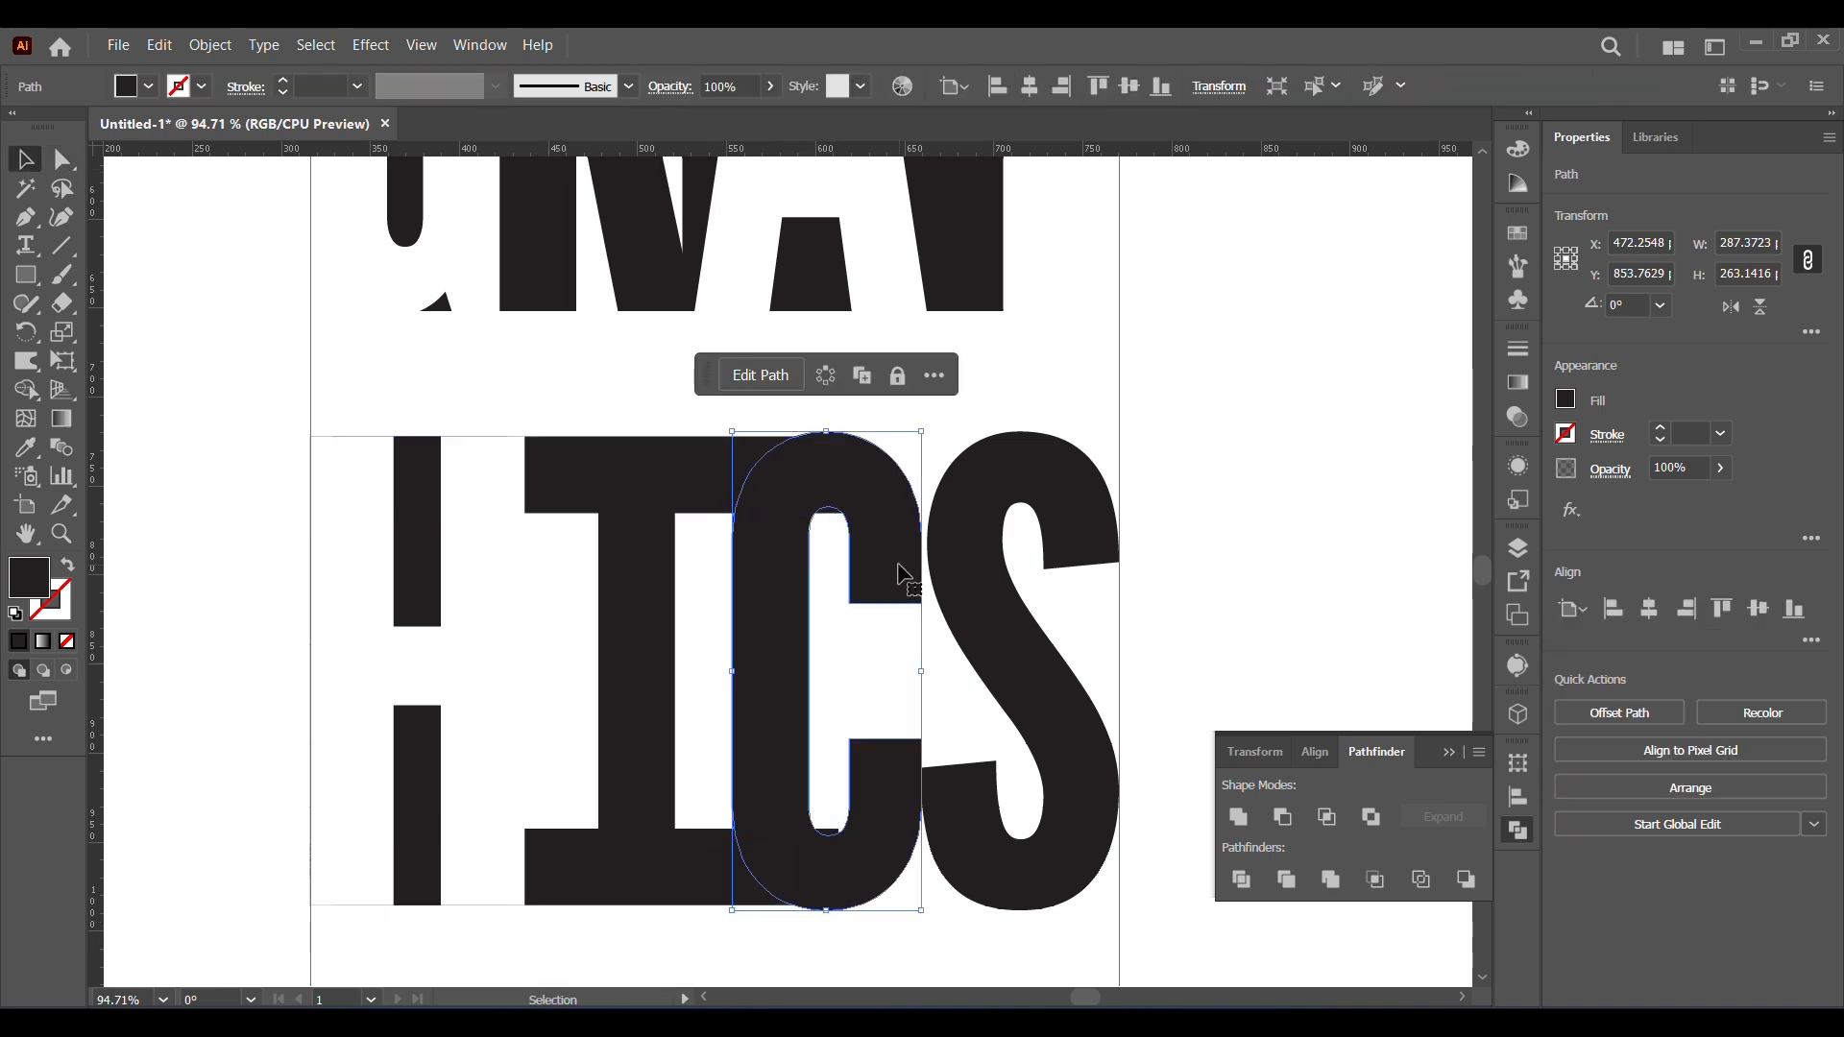
left_click(128, 86)
left_click(49, 128)
left_click(893, 506)
right_click(893, 506)
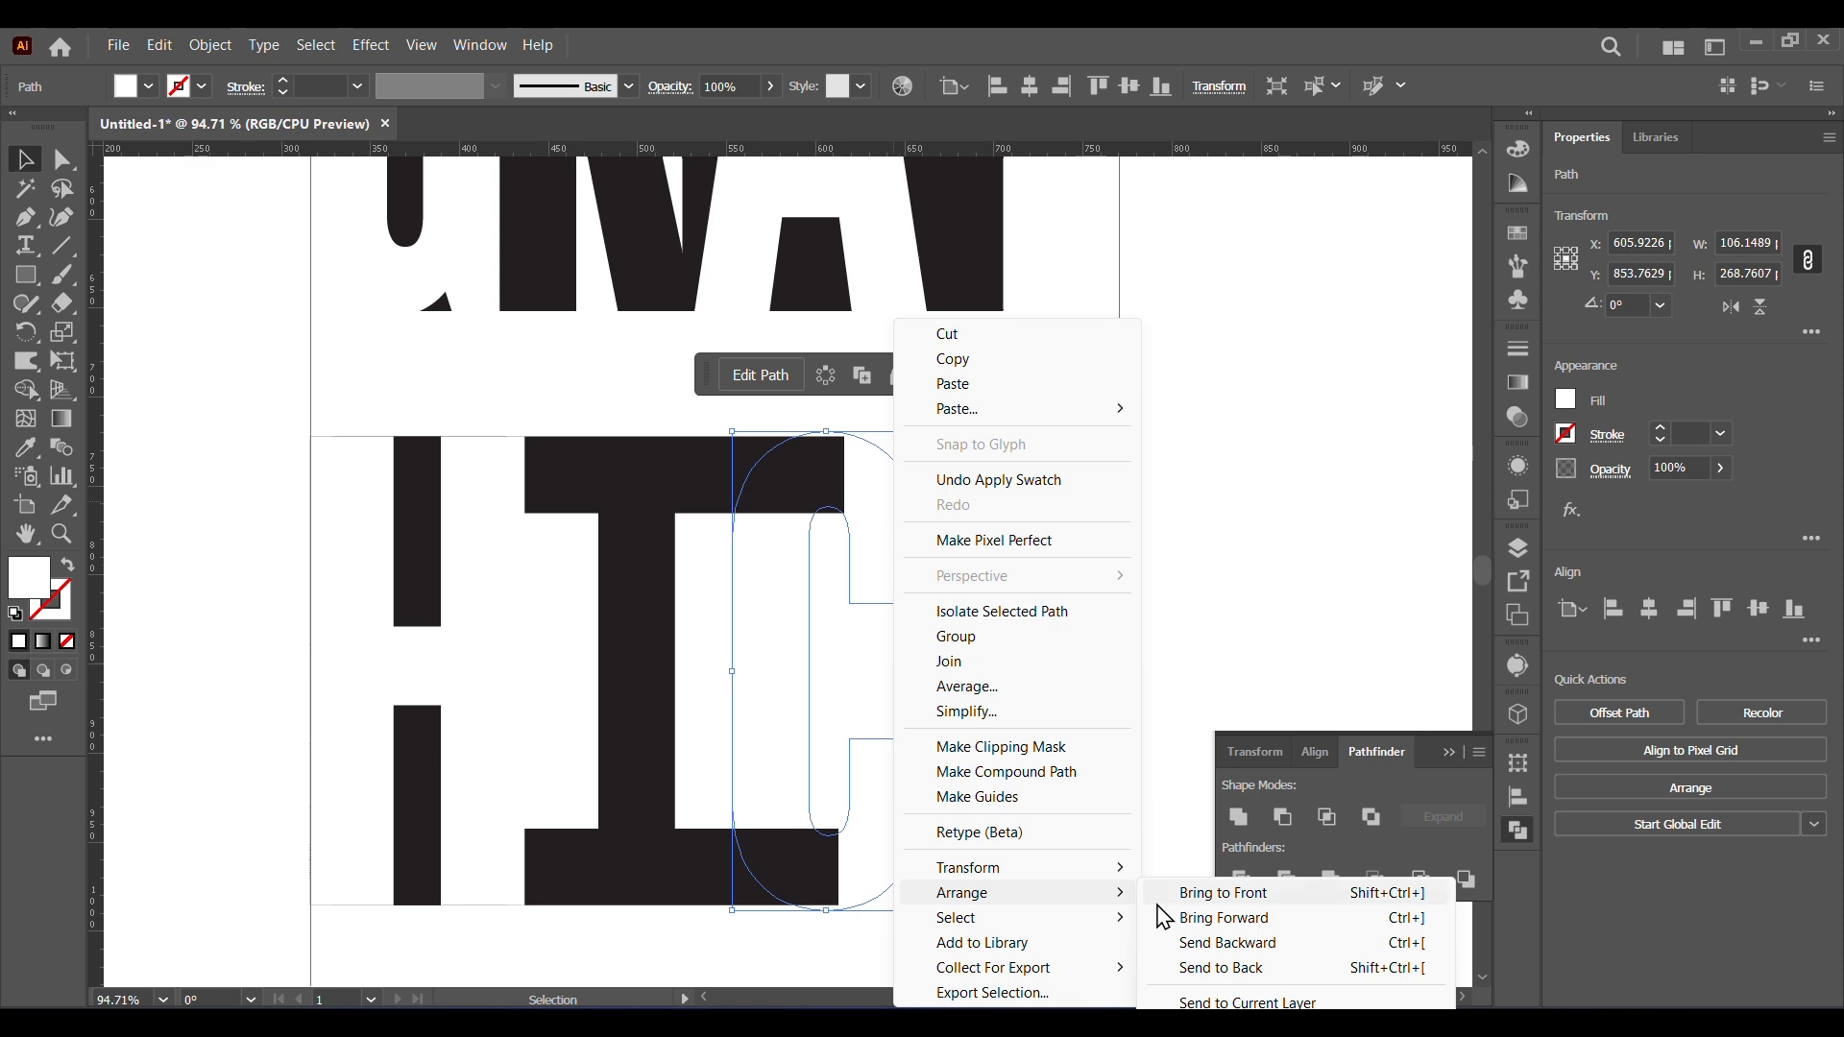
left_click(1190, 908)
left_click(968, 917)
- Draw a black-filled rectangle about 112 × 263 px over the C and send it to the back
key("m")
left_click_drag(733, 438, 932, 906)
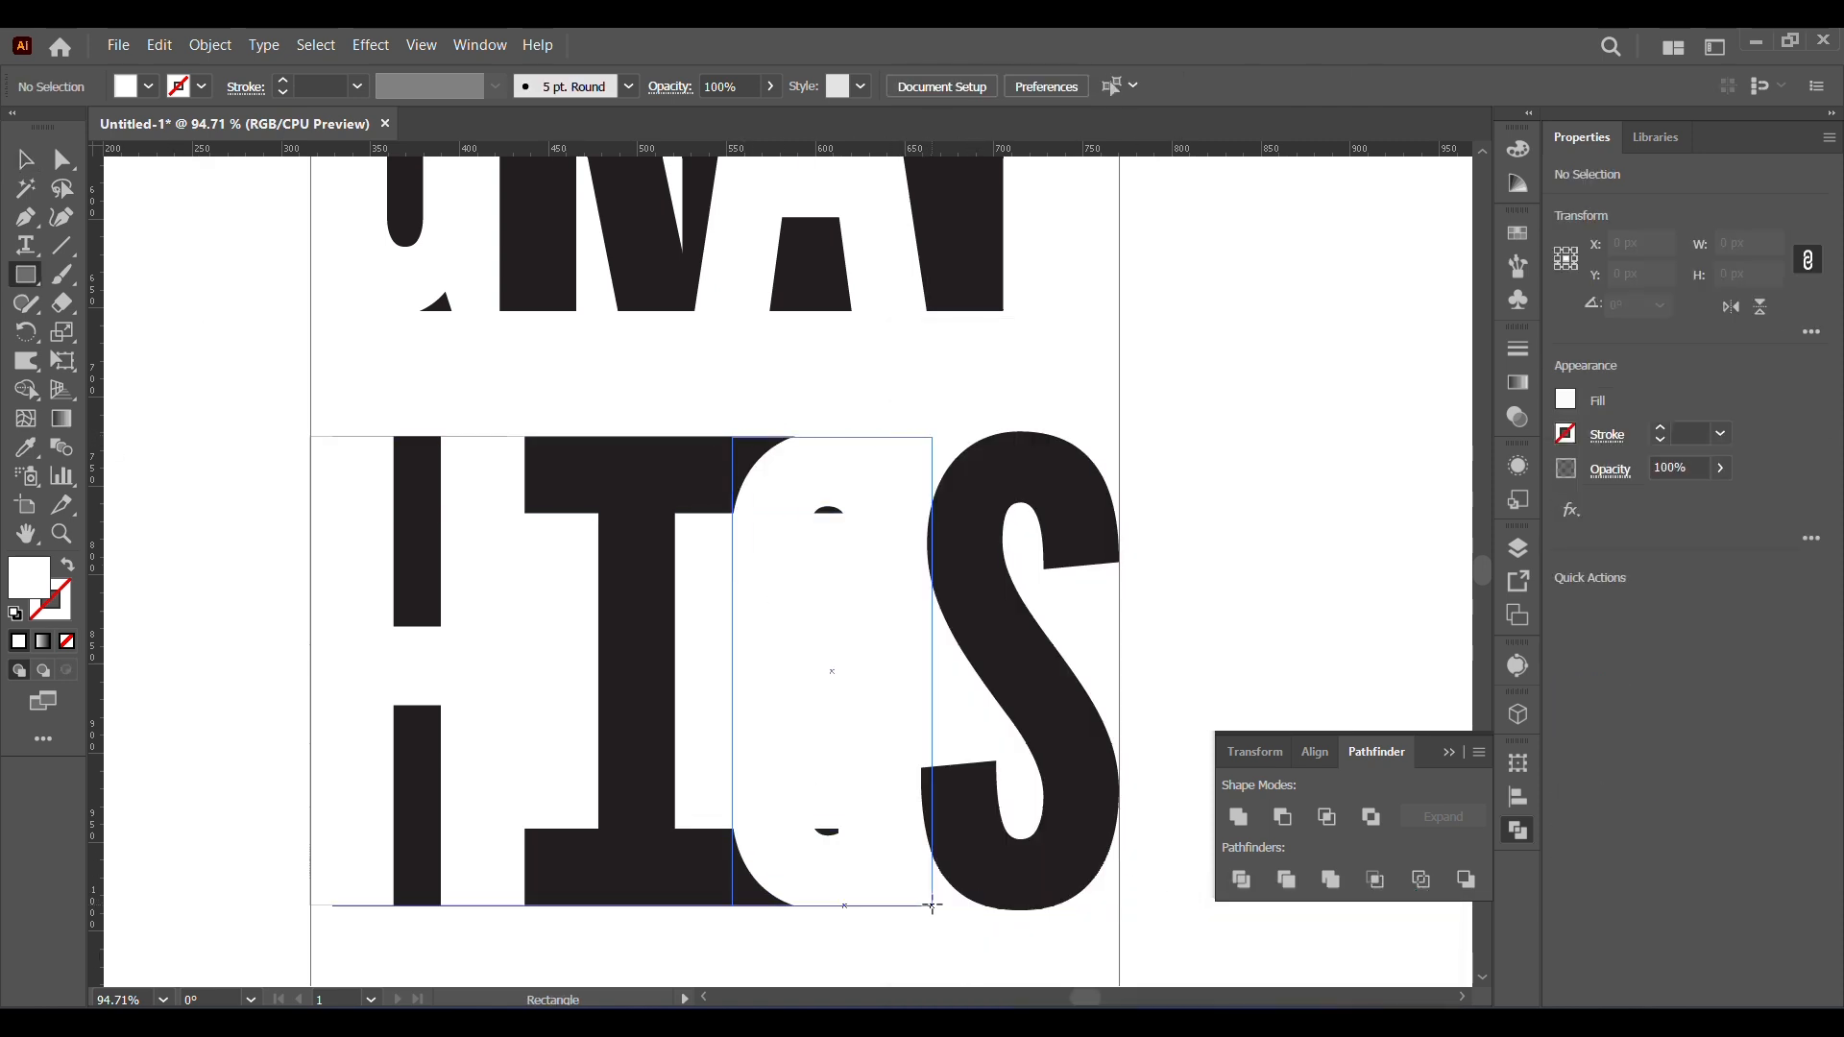
left_click(148, 86)
left_click(77, 138)
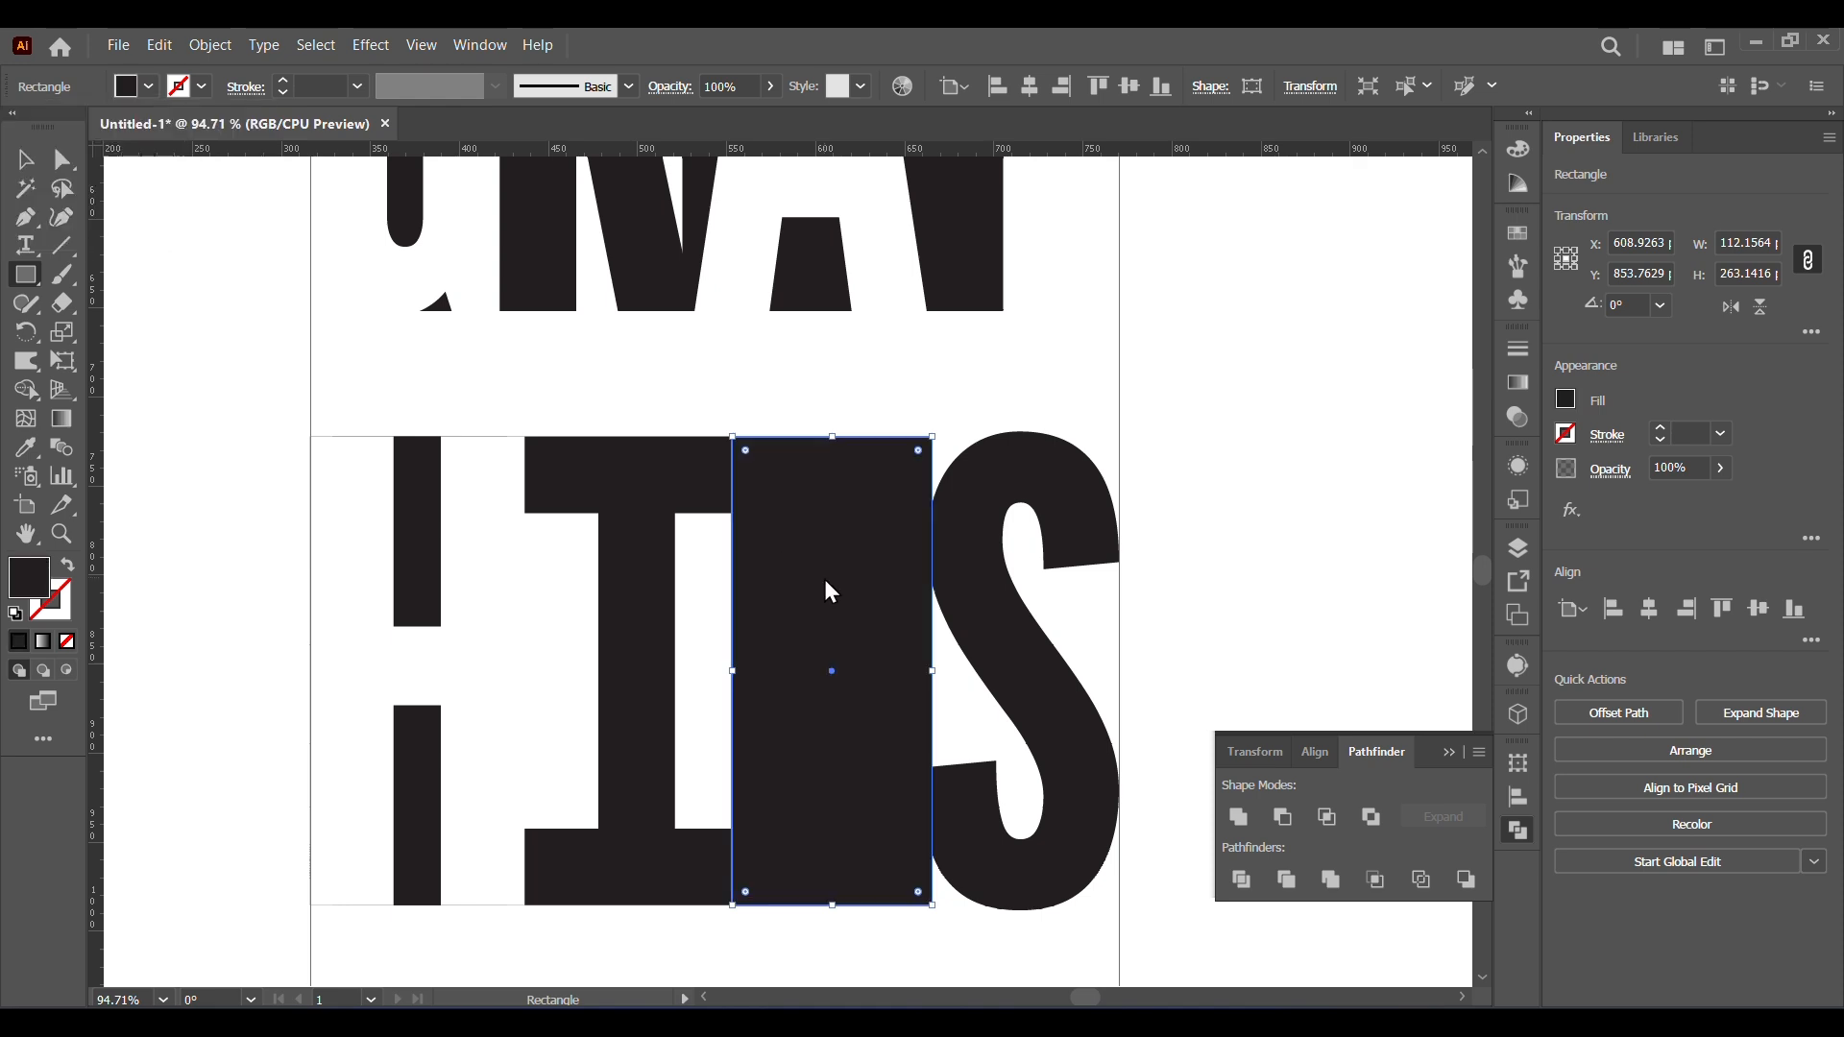
left_click(824, 579)
key("Escape")
left_click(28, 166)
right_click(782, 687)
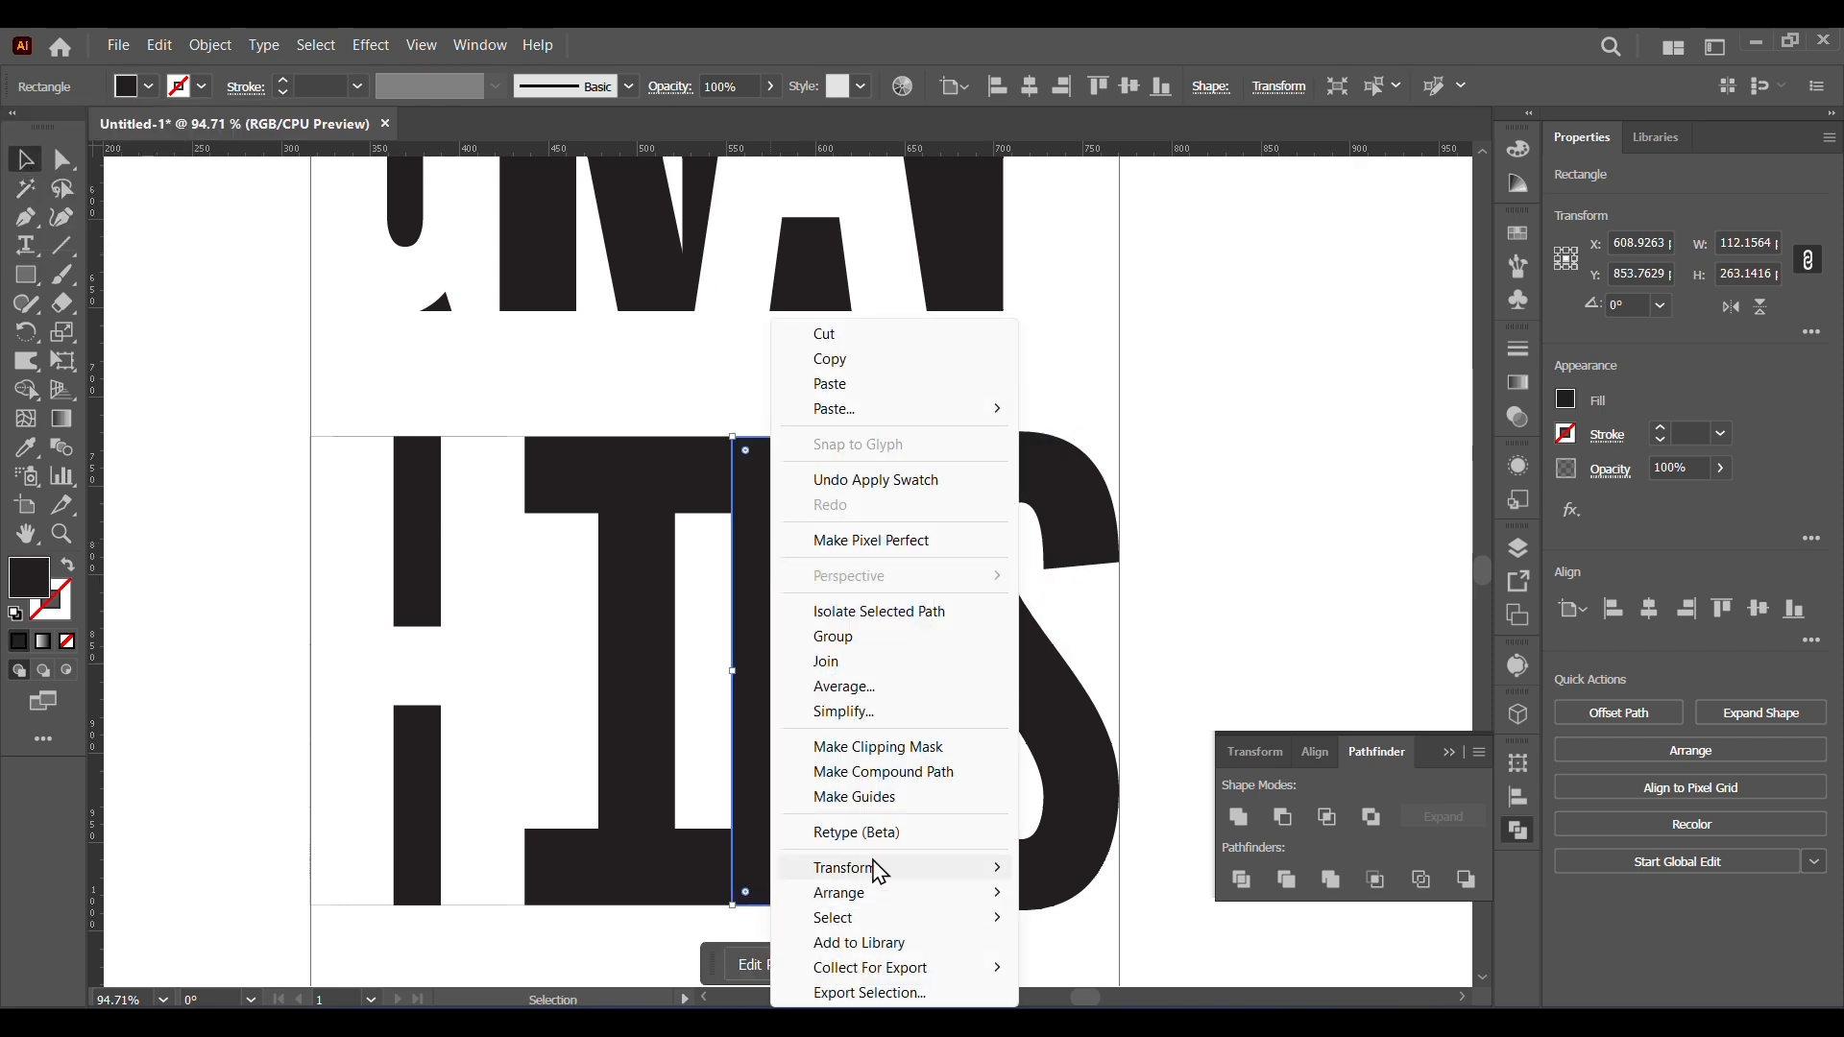
mouse_move(865, 891)
left_click(1112, 962)
left_click(602, 944)
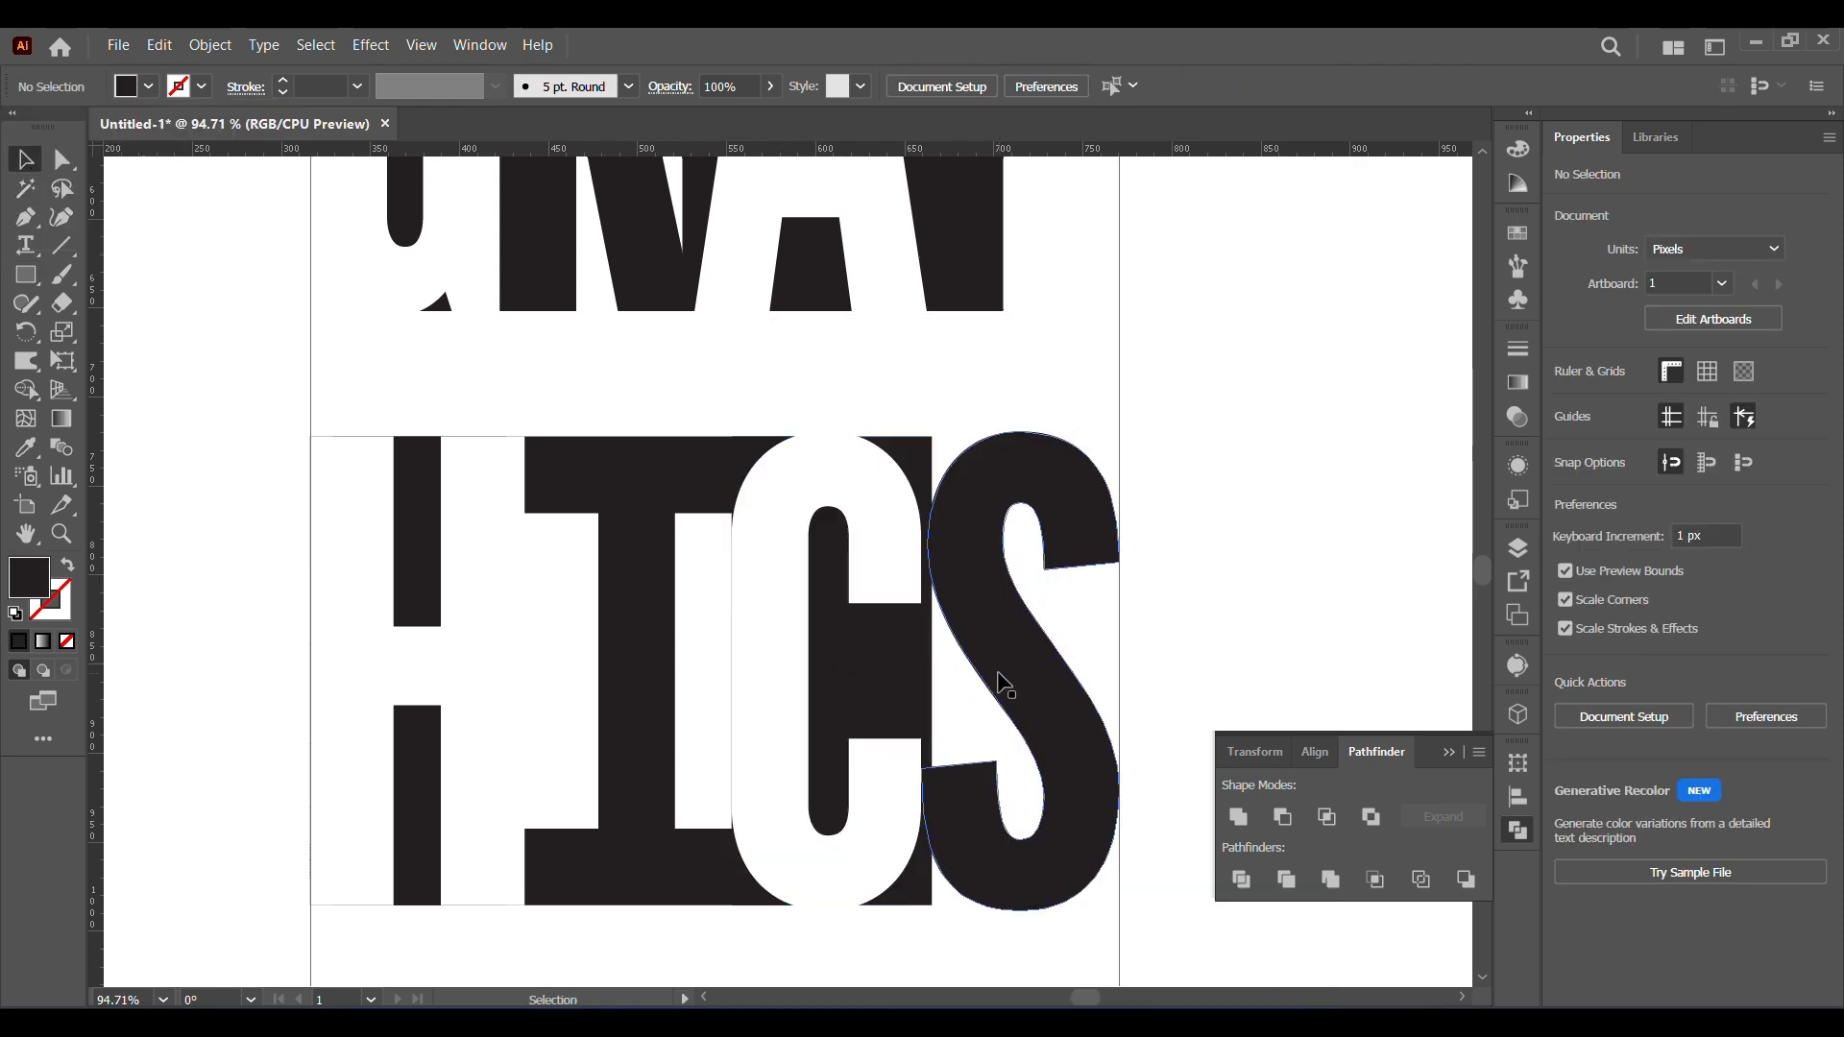
- Narrow the black rectangle to the C's right edge and widen the S slightly leftward to close its gap with the C
left_click(891, 675)
left_click_drag(931, 671, 922, 671)
left_click(1040, 961)
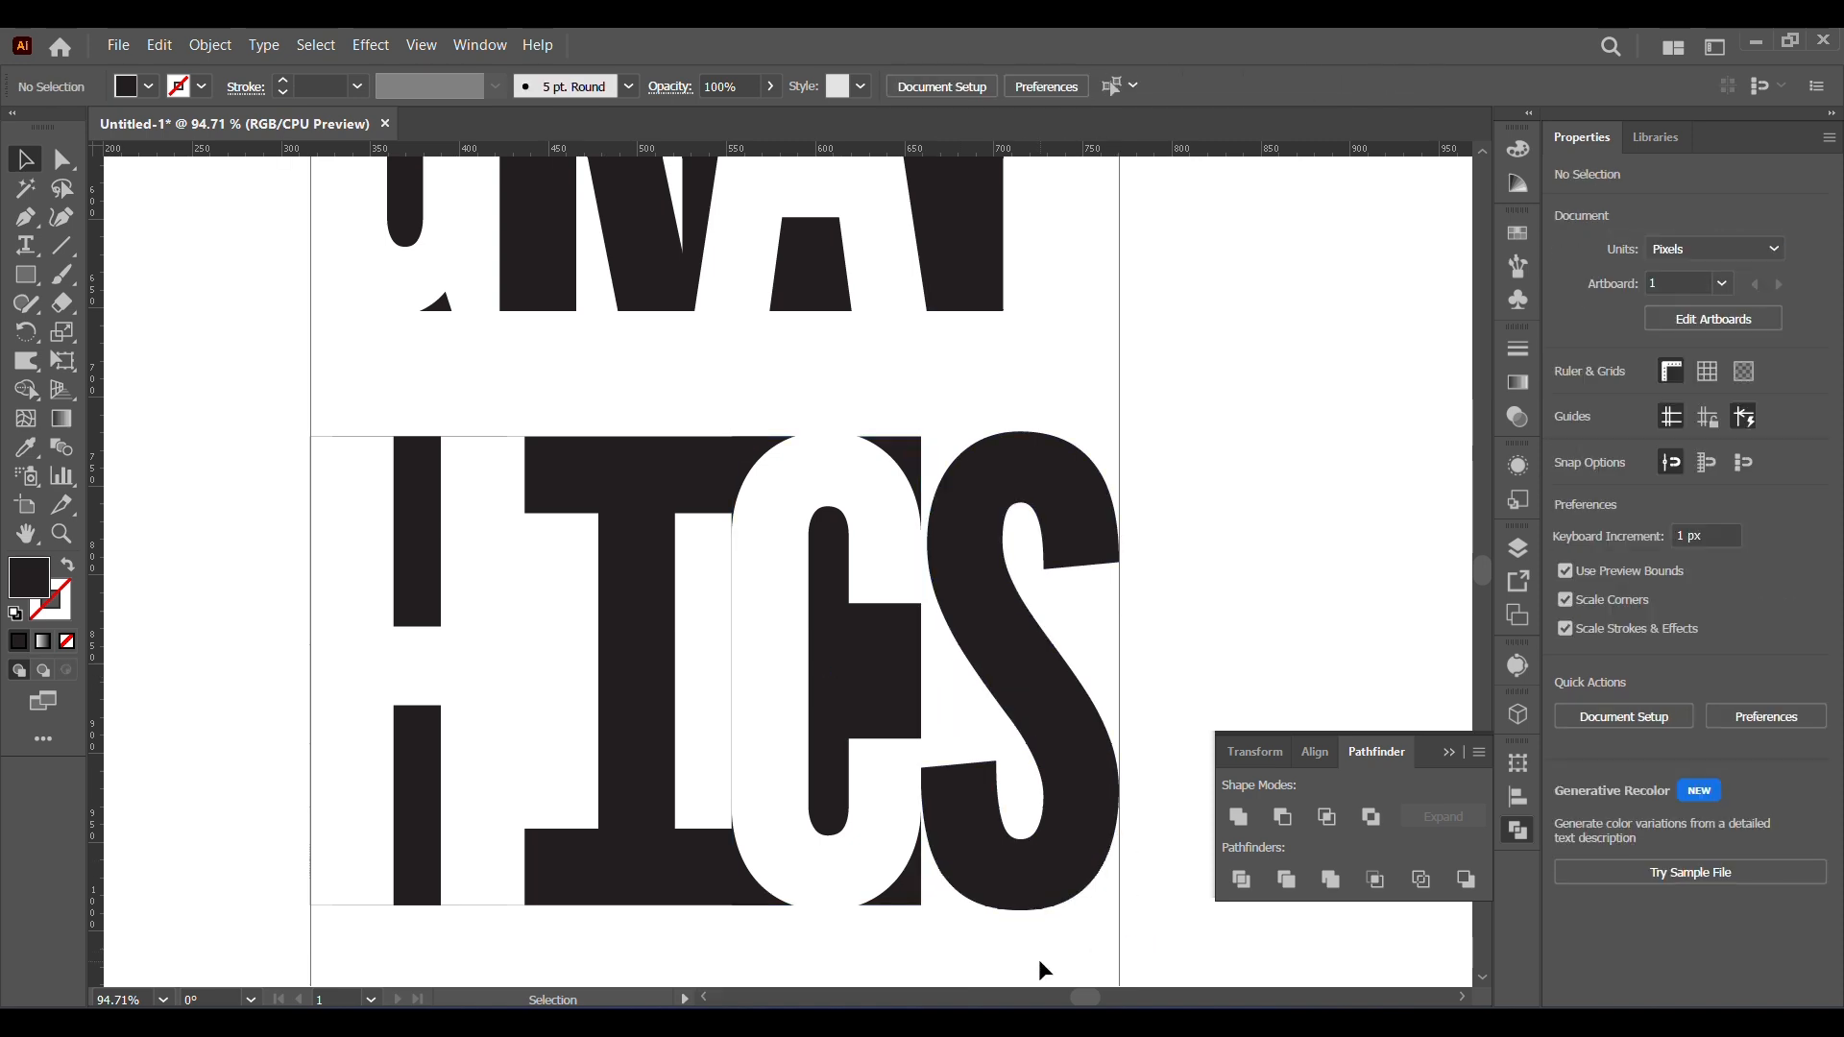
left_click(1045, 763)
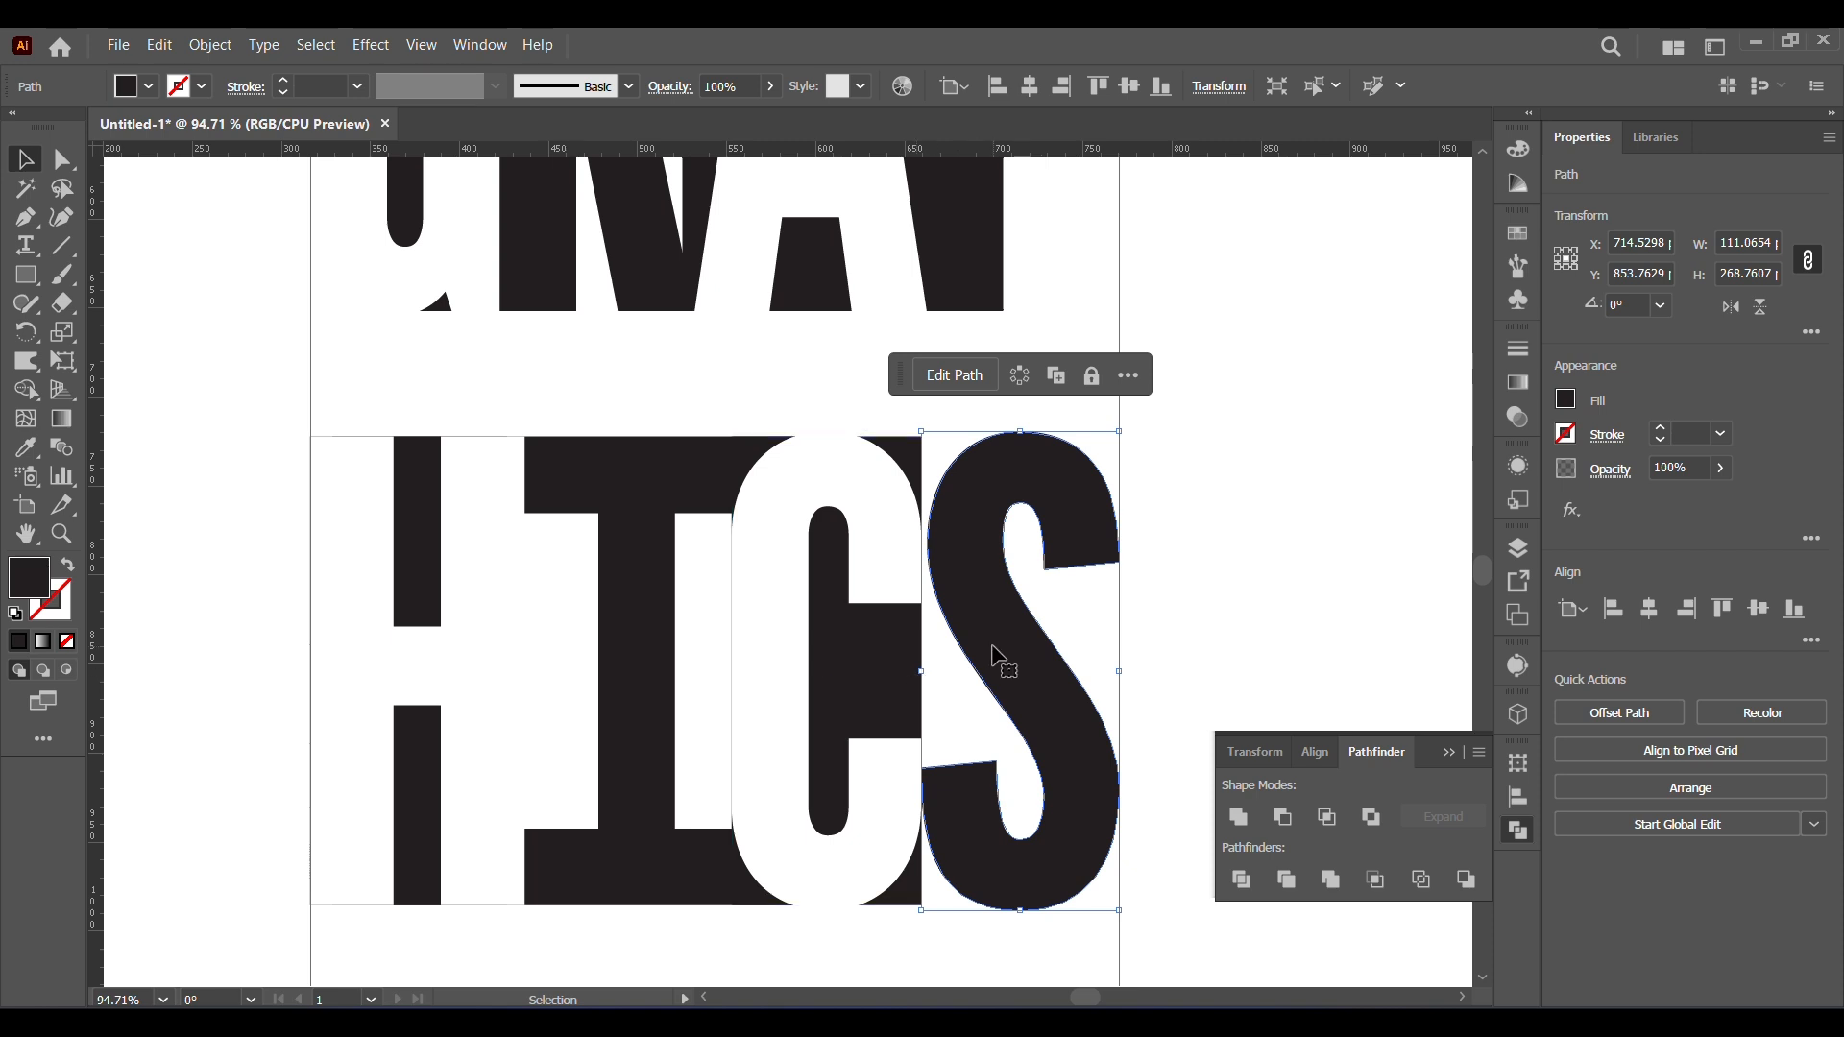
left_click_drag(921, 672, 915, 671)
left_click(1068, 947)
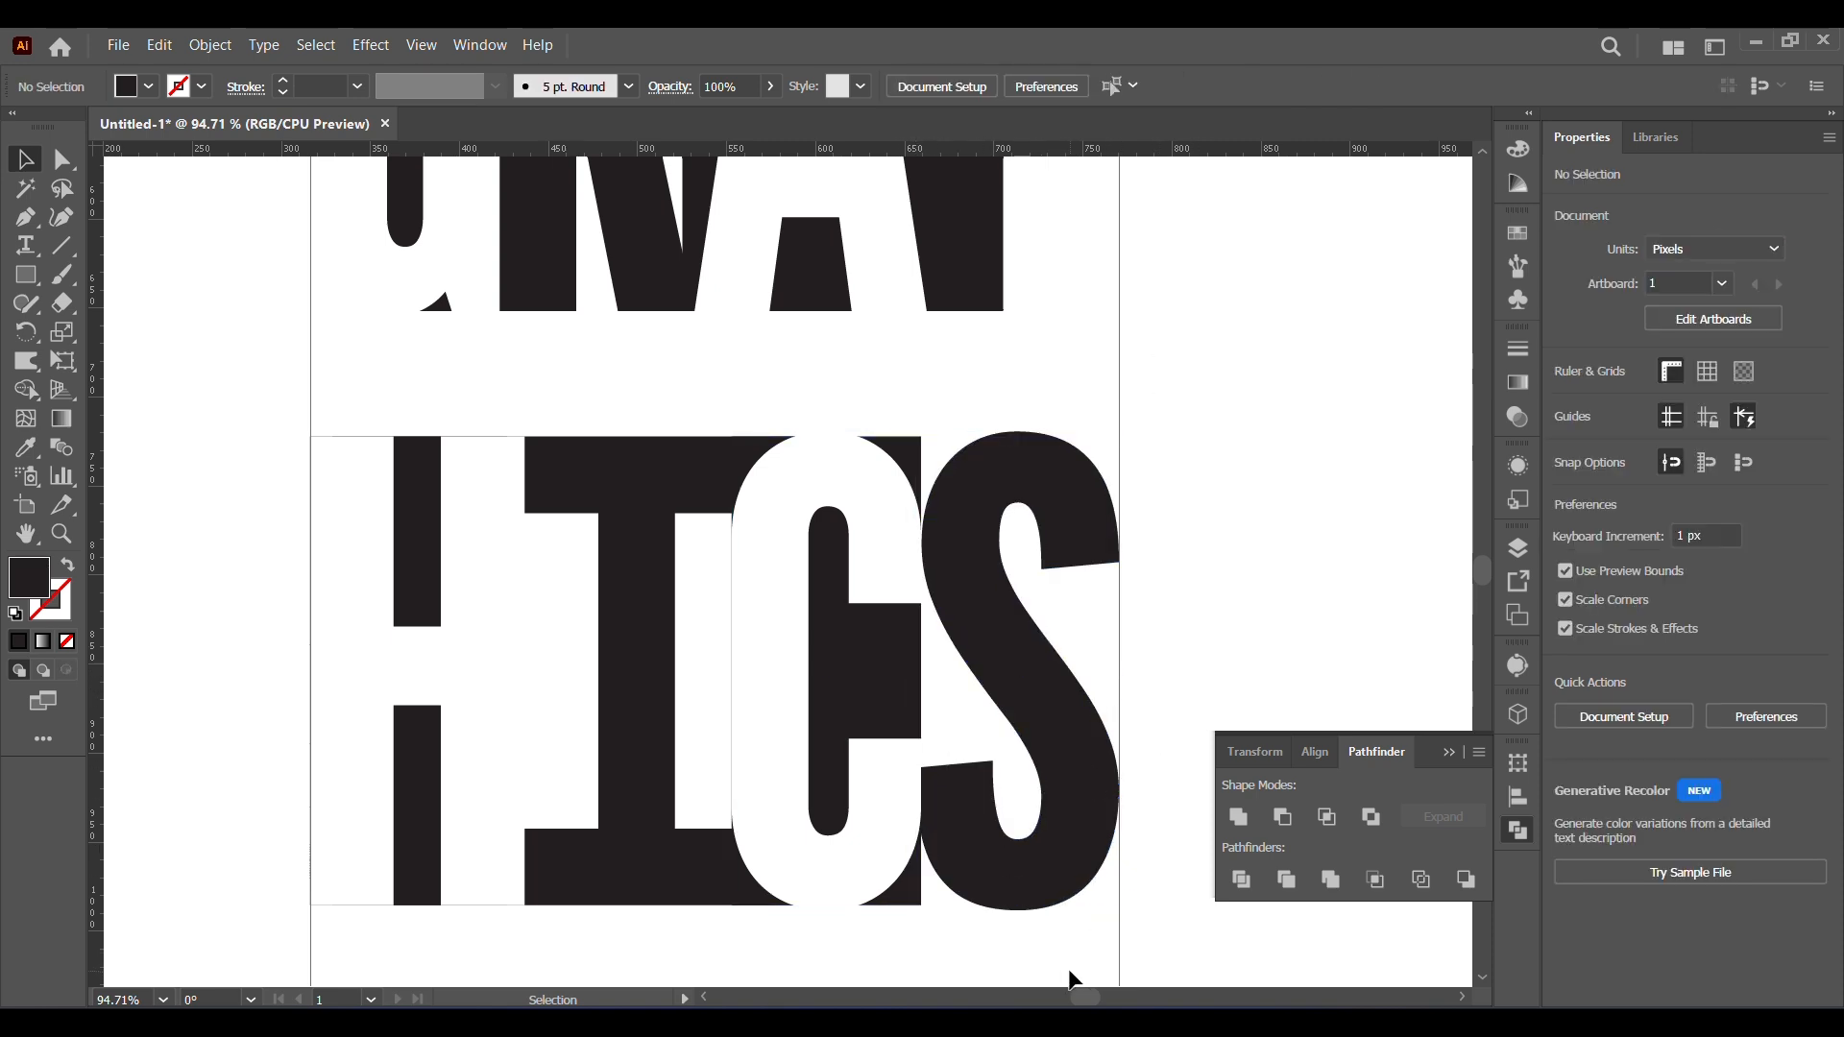
- Delete the two vertical guides at the sides of the lettering
left_click(1448, 753)
left_click(164, 1000)
left_click(202, 977)
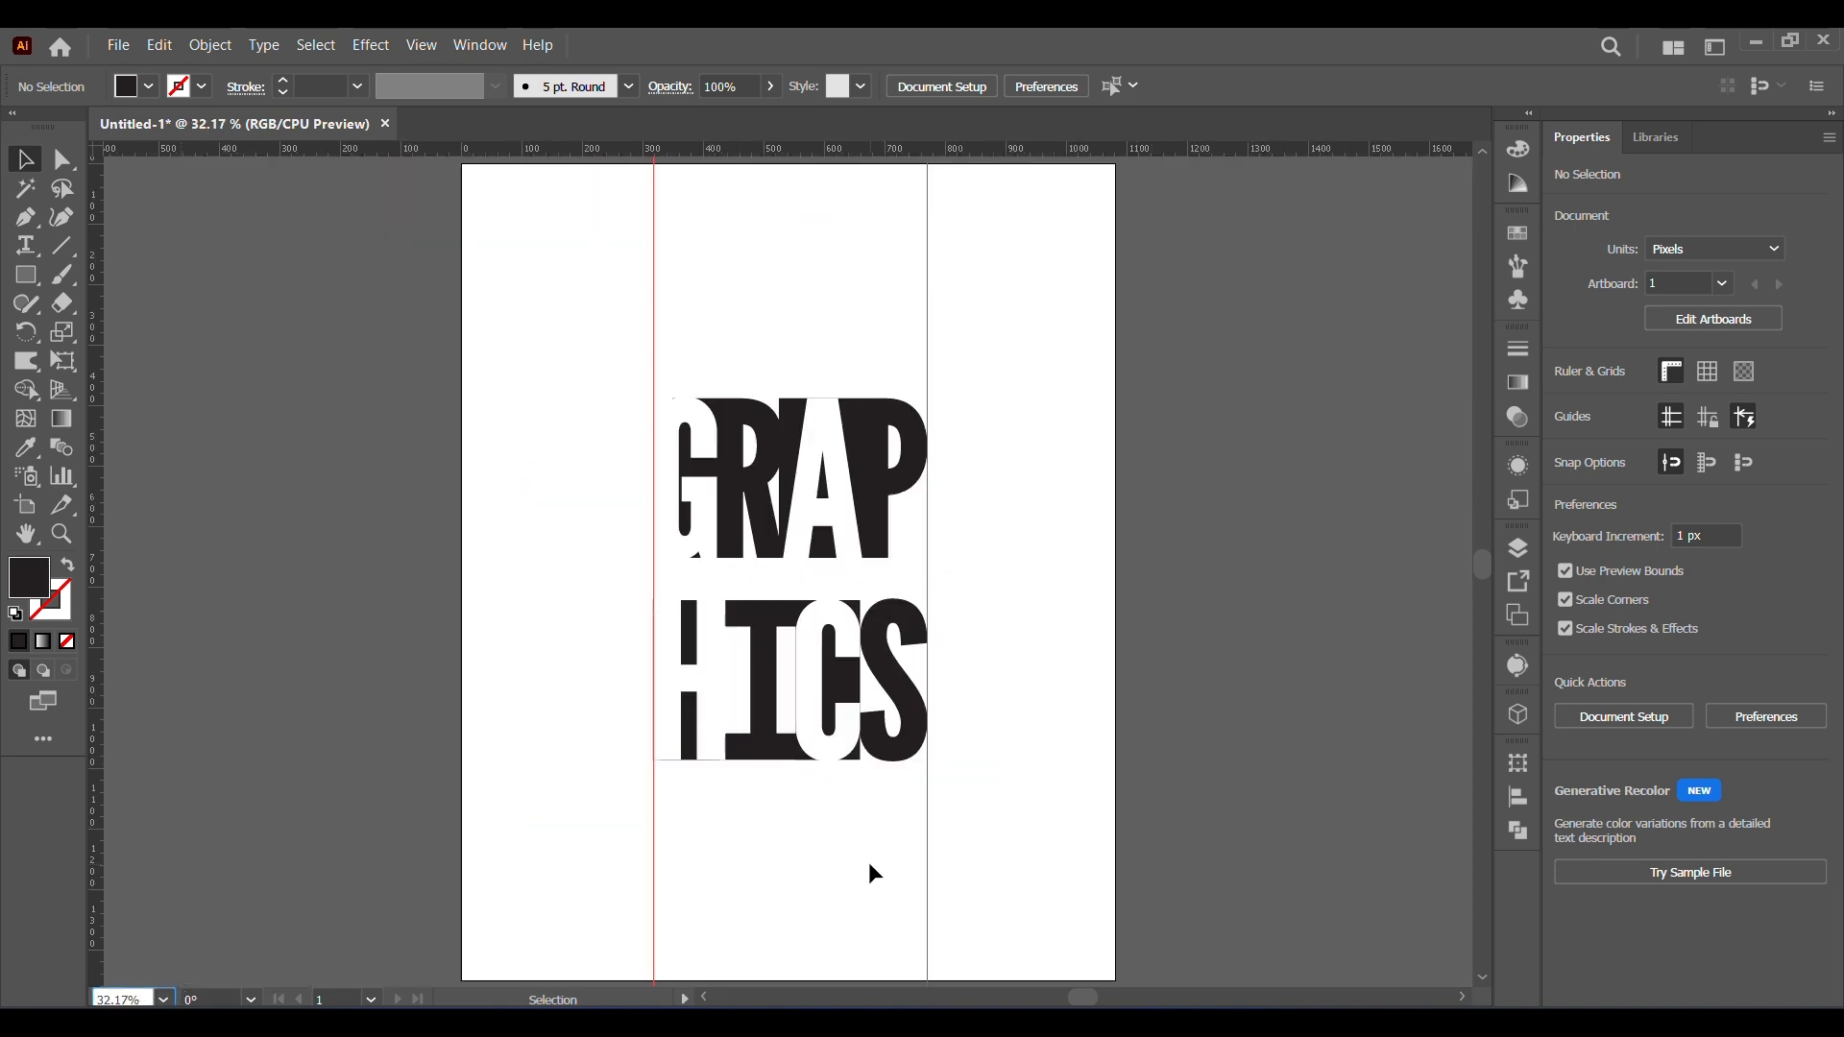
left_click_drag(980, 842, 630, 880)
key("Delete")
- Move the HICS letters up about 68 px until they meet the bottom of GRAP
left_click_drag(568, 580, 964, 807)
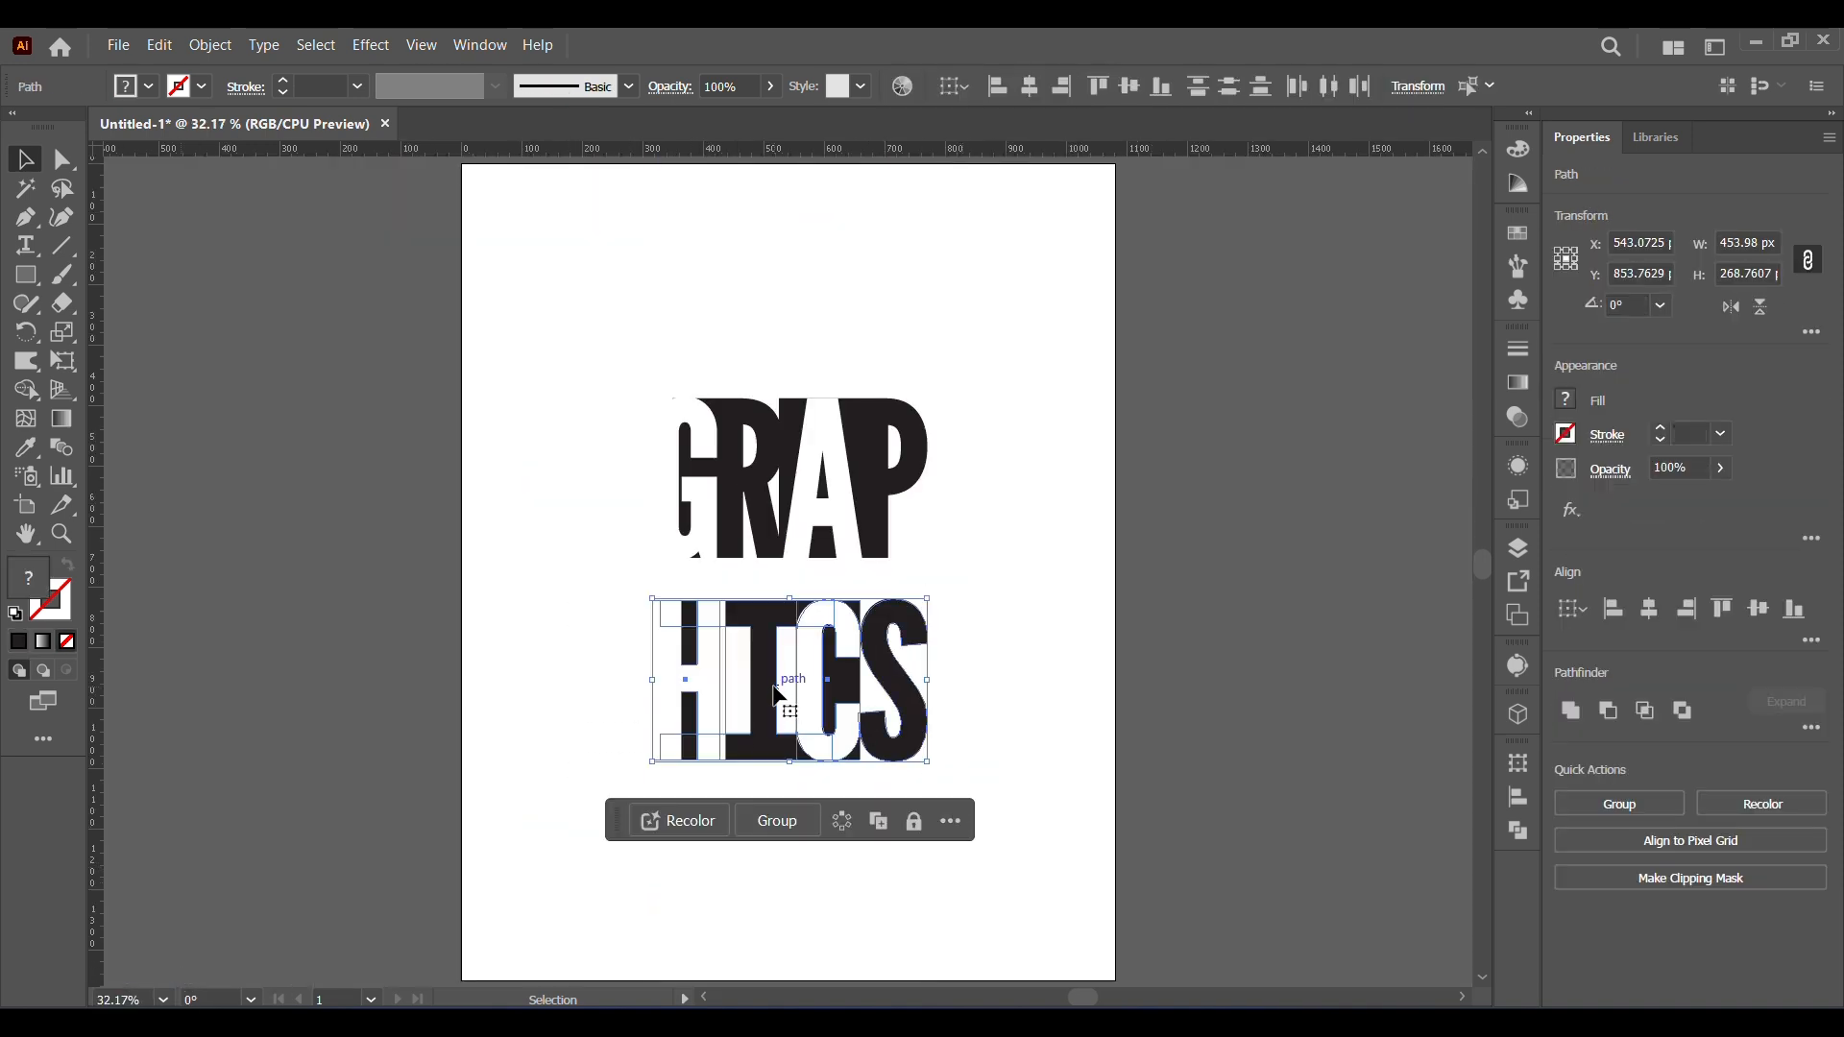
left_click_drag(585, 576, 946, 815)
key("Up")
key("Up")
key("Up")
key("Up")
key("Up")
key("Up")
key("Up")
key("Up")
key("Up")
key("Up")
key("Up")
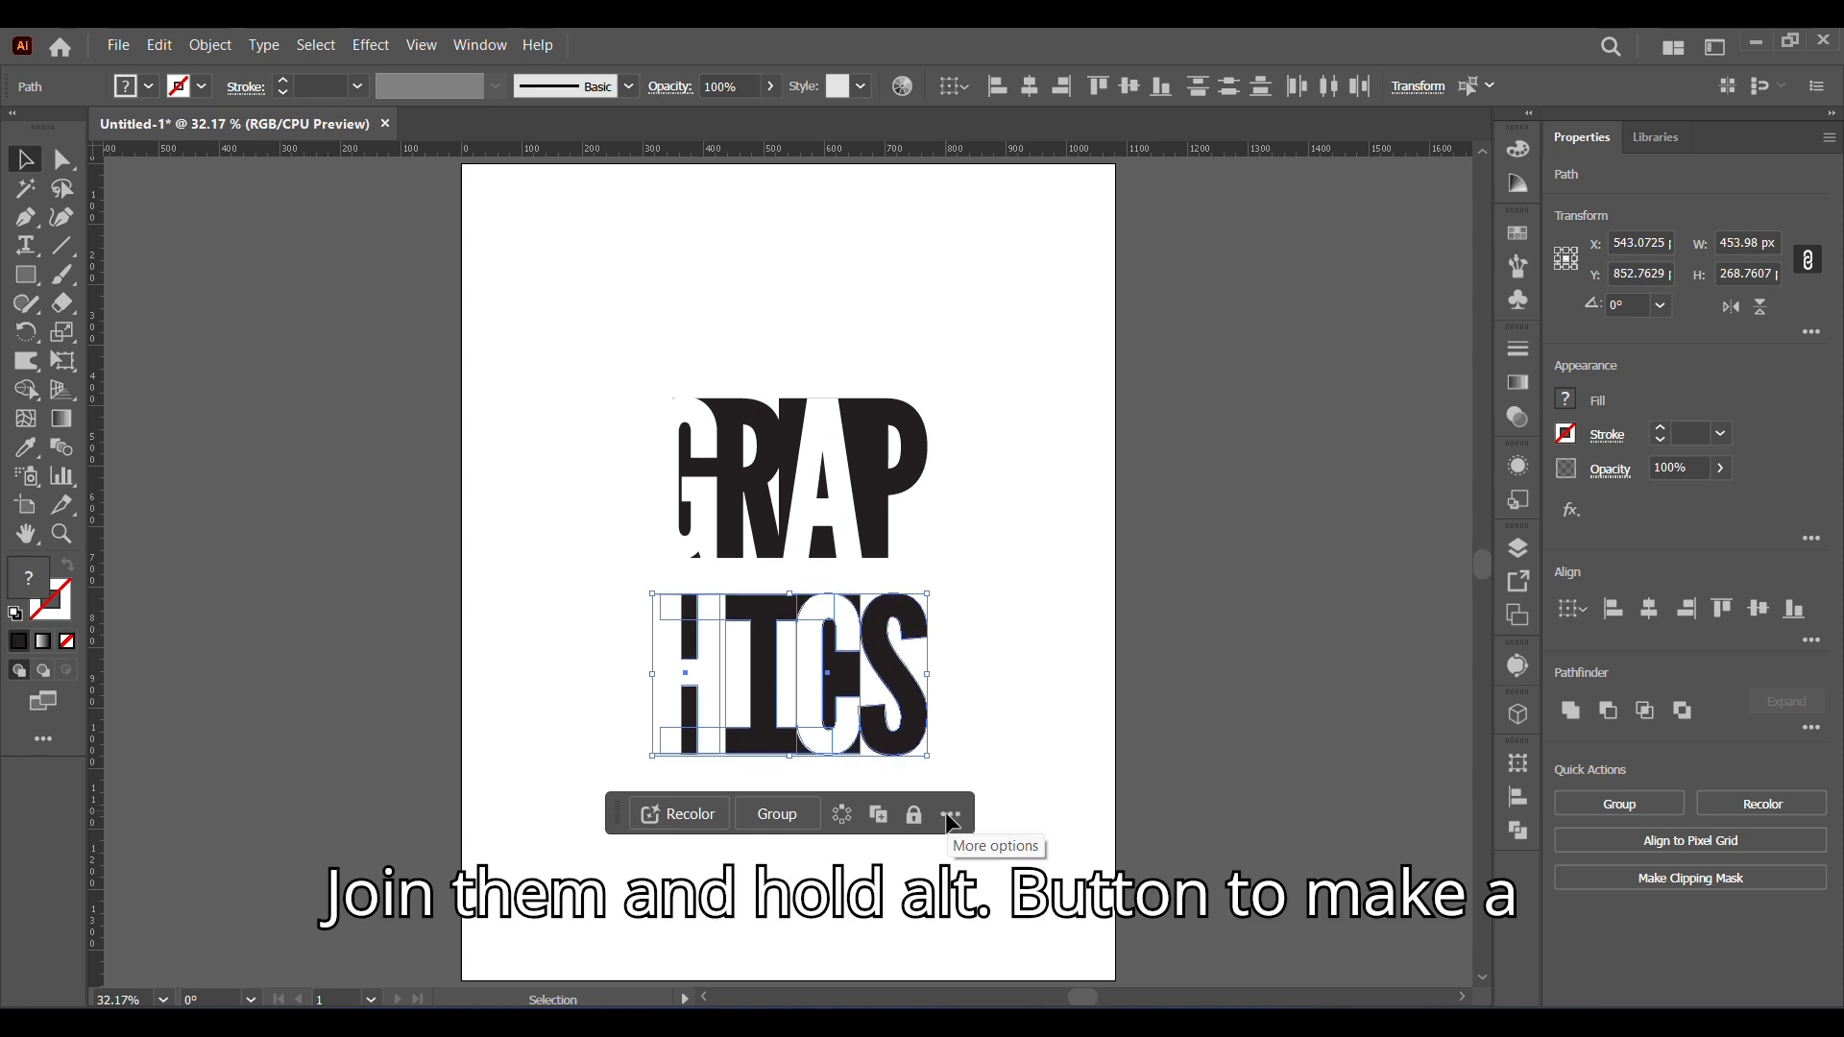
key("Up")
key("Up")
key("Up")
key("Up")
key("Up")
key("Up")
key("Up")
key("Up")
key("Up")
key("Up")
key("Up")
key("Up")
key("Up")
key("Up")
key("Up")
key("Up")
key("Up")
key("Up")
key("Up")
key("Up")
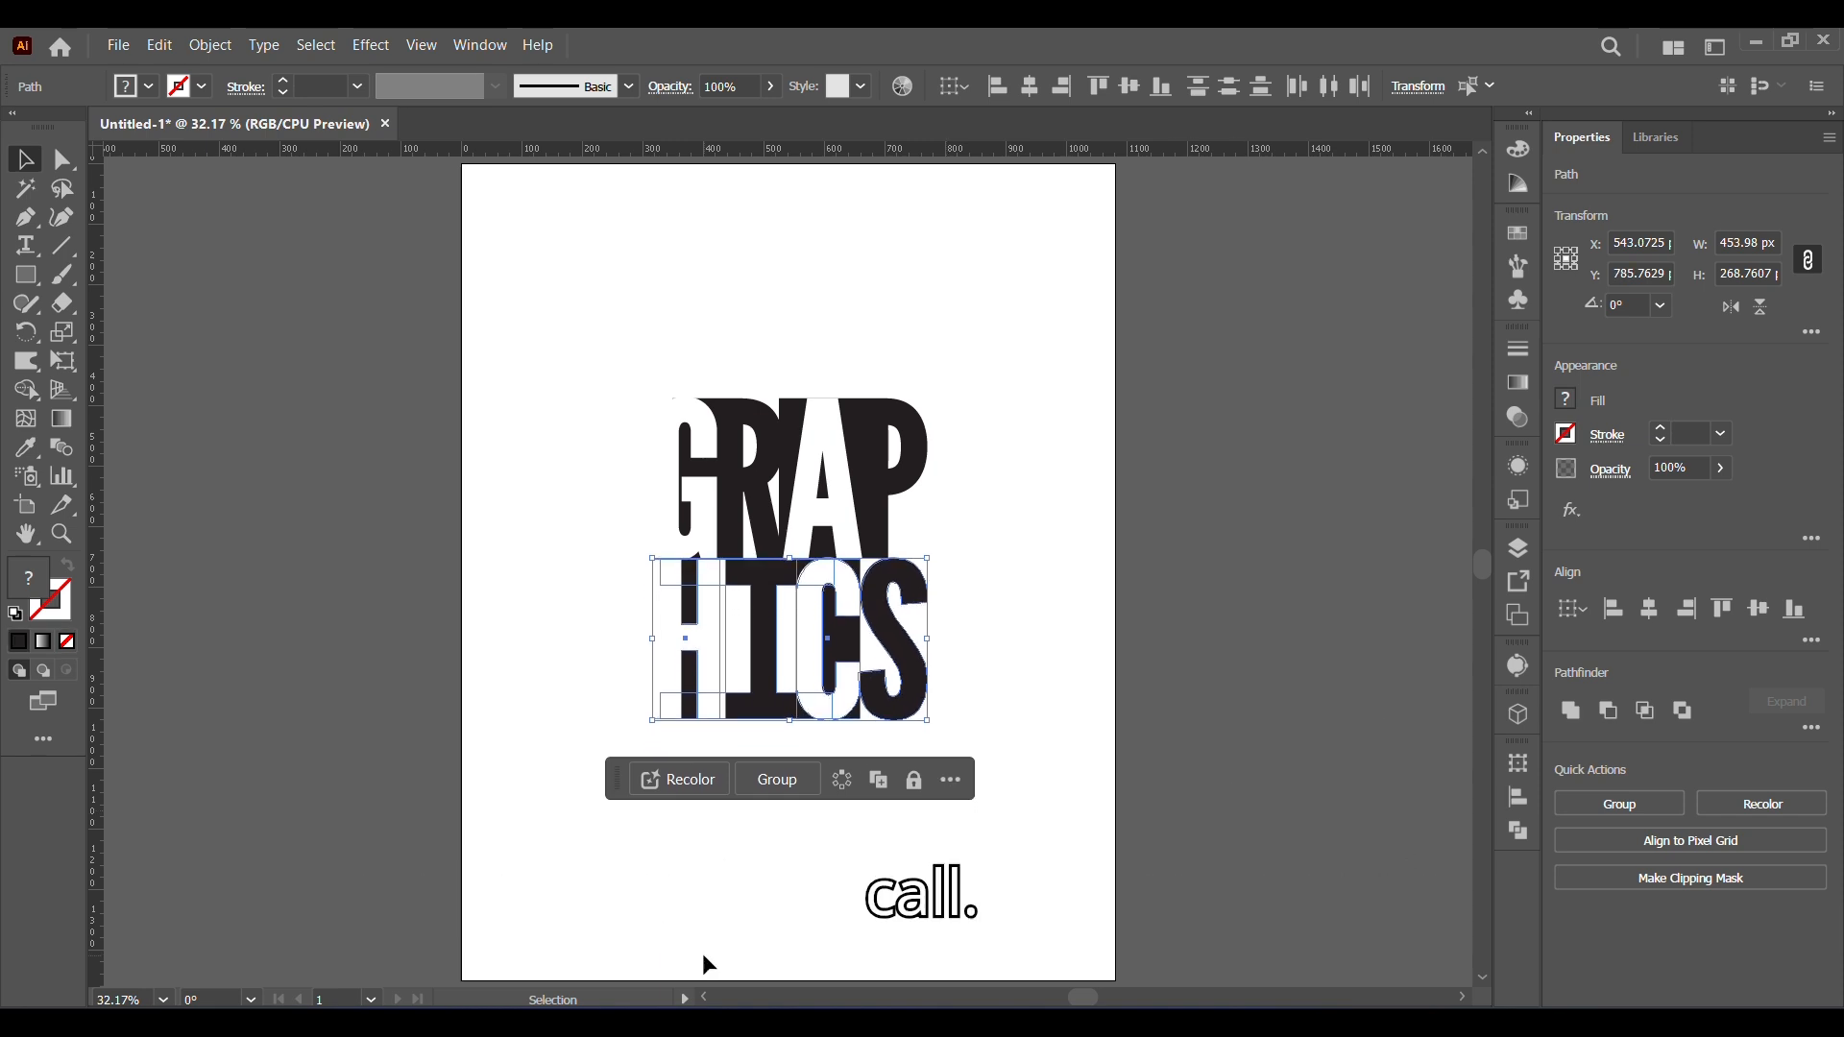
- Place a backup copy of the whole GRAPHICS lettering off the artboard to the left
left_click(835, 909)
key("ctrl+a")
left_click_drag(827, 614, 284, 614)
- Divide the GRAPHICS lettering on the artboard with the Pathfinder Divide operation
left_click_drag(596, 317, 980, 769)
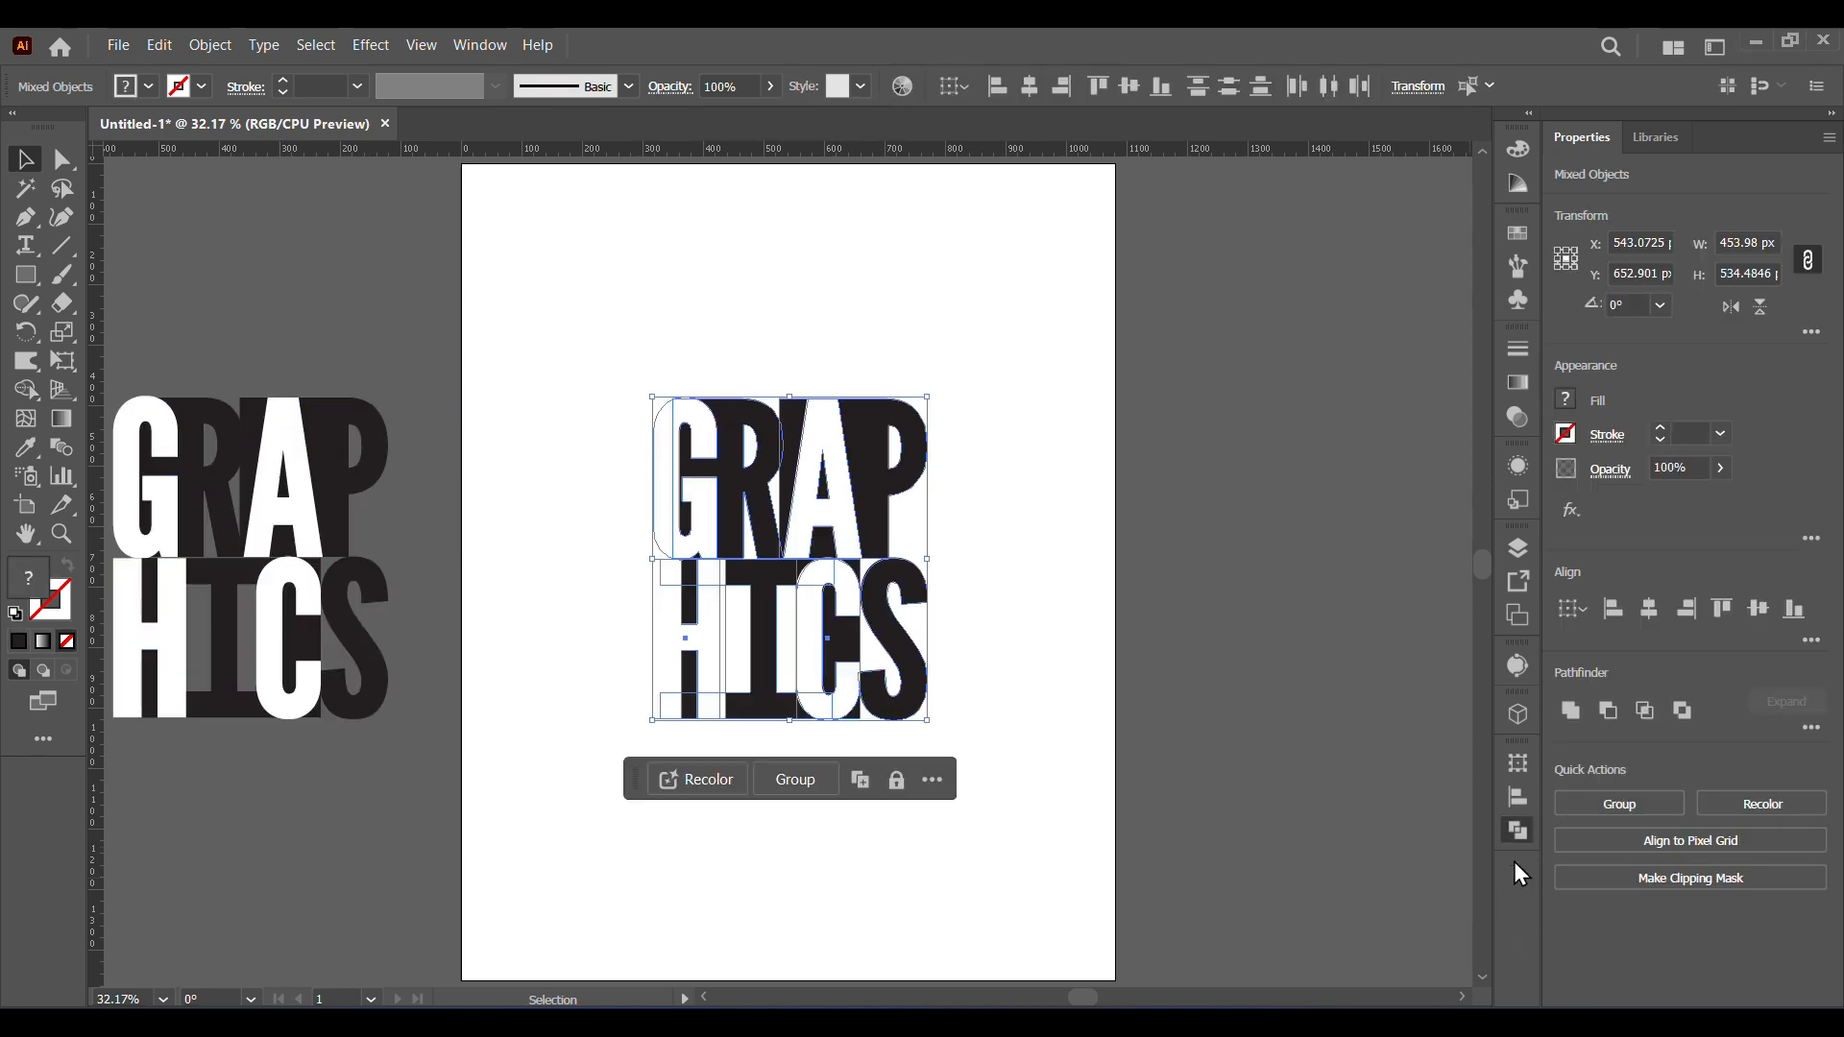
left_click(1517, 831)
left_click(1248, 881)
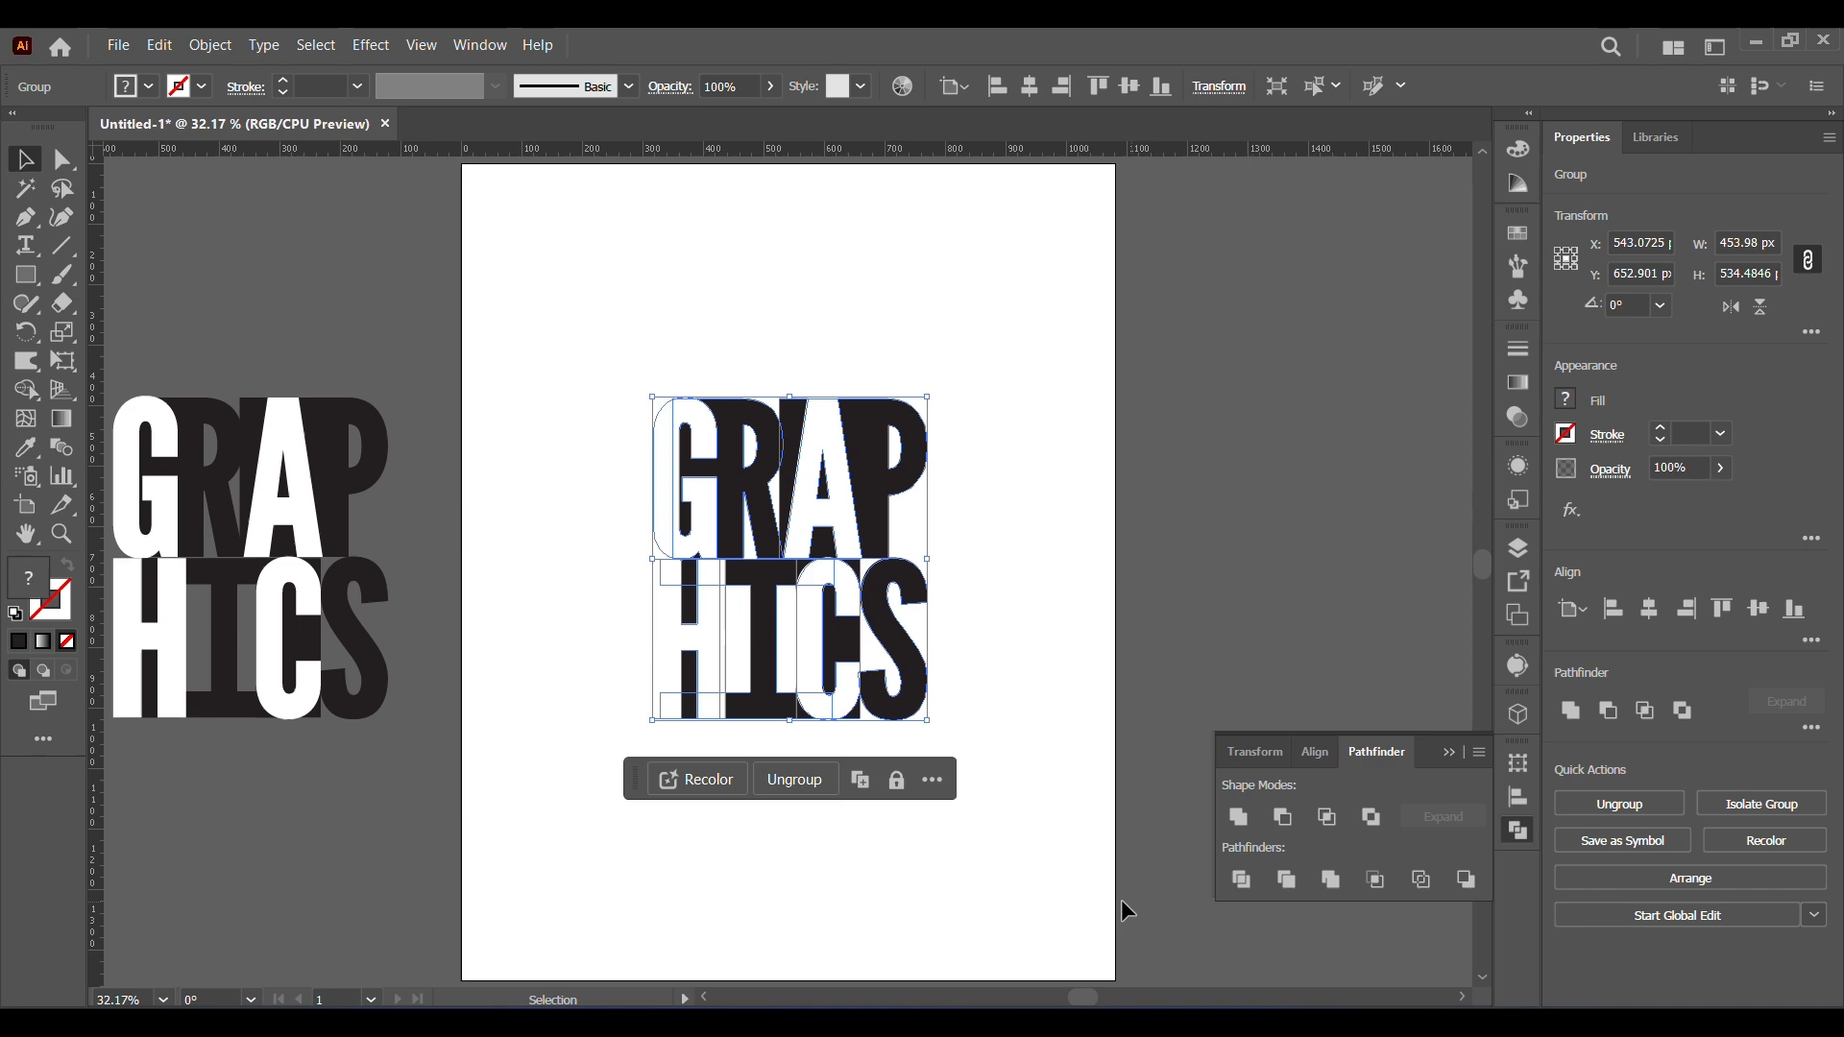
- Isolate the divided group, select all its black parts with the Magic Wand, and cut them
double_click(797, 458)
key("y")
left_click(792, 425)
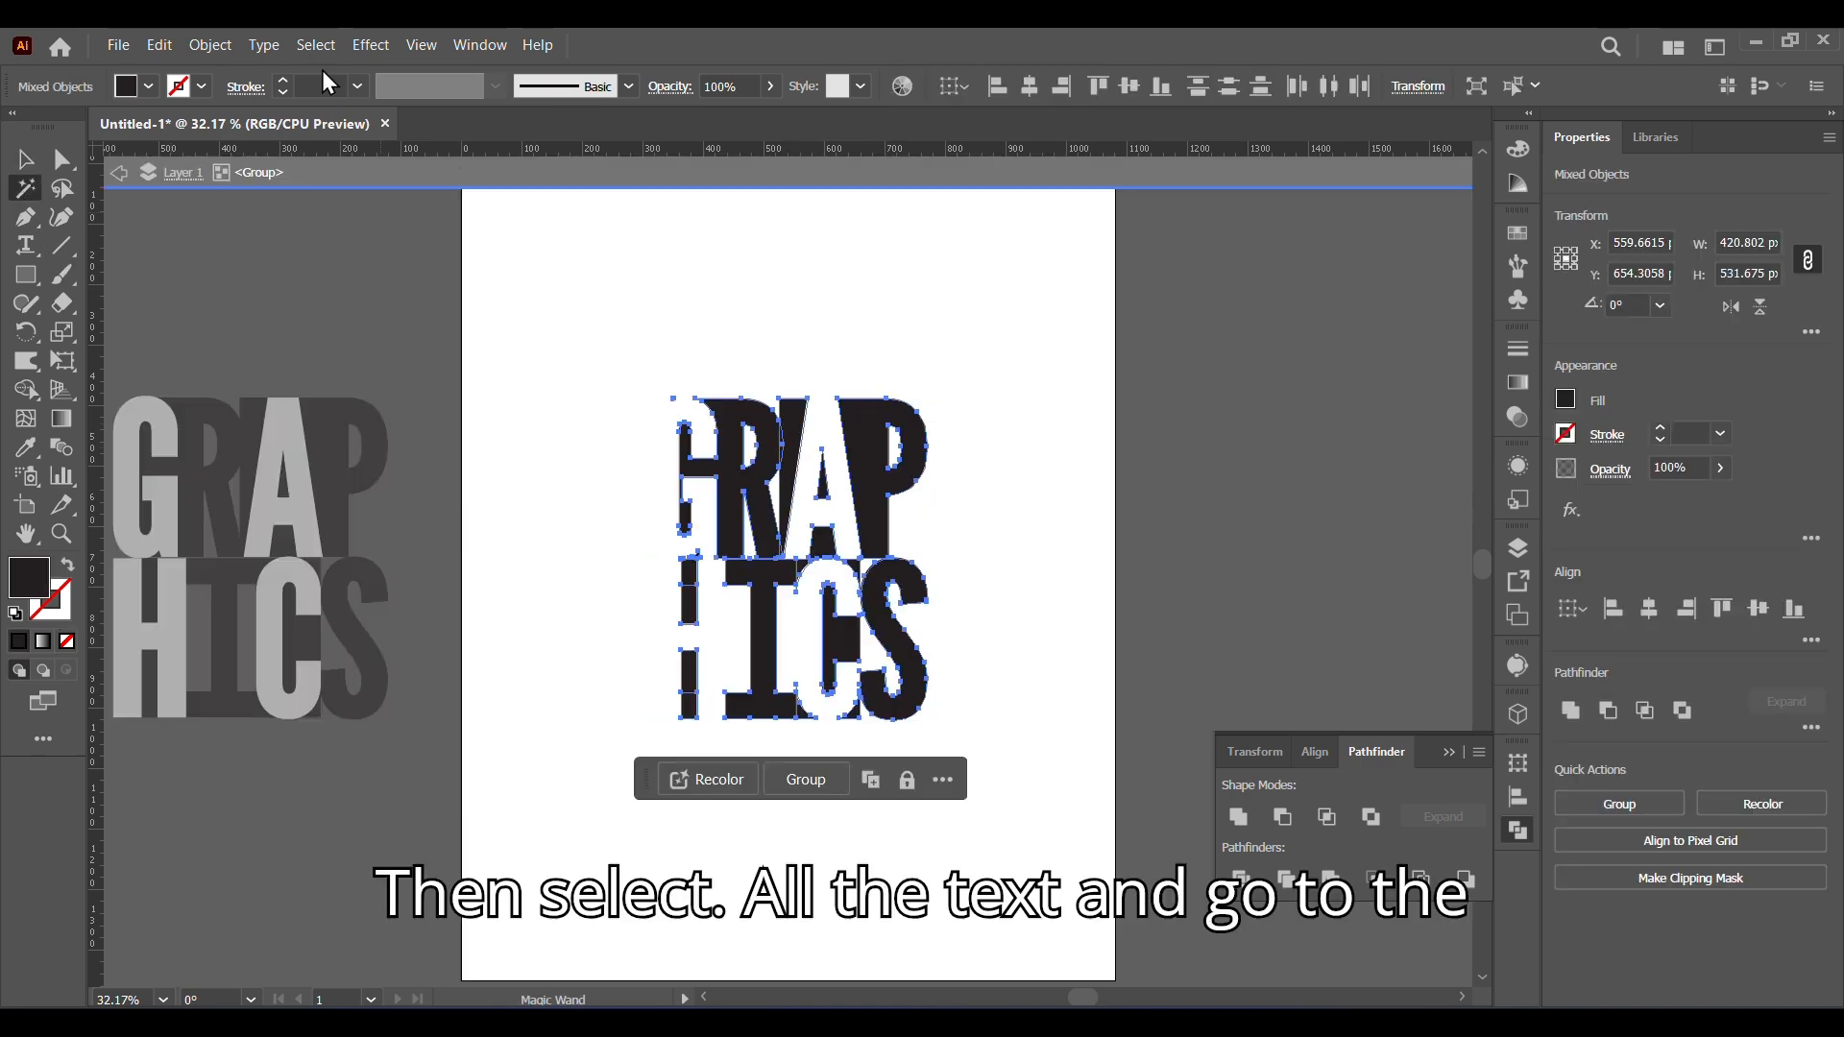
left_click(159, 45)
left_click(192, 127)
- Delete the leftover white pieces inside the isolated group and exit isolation mode
left_click(27, 161)
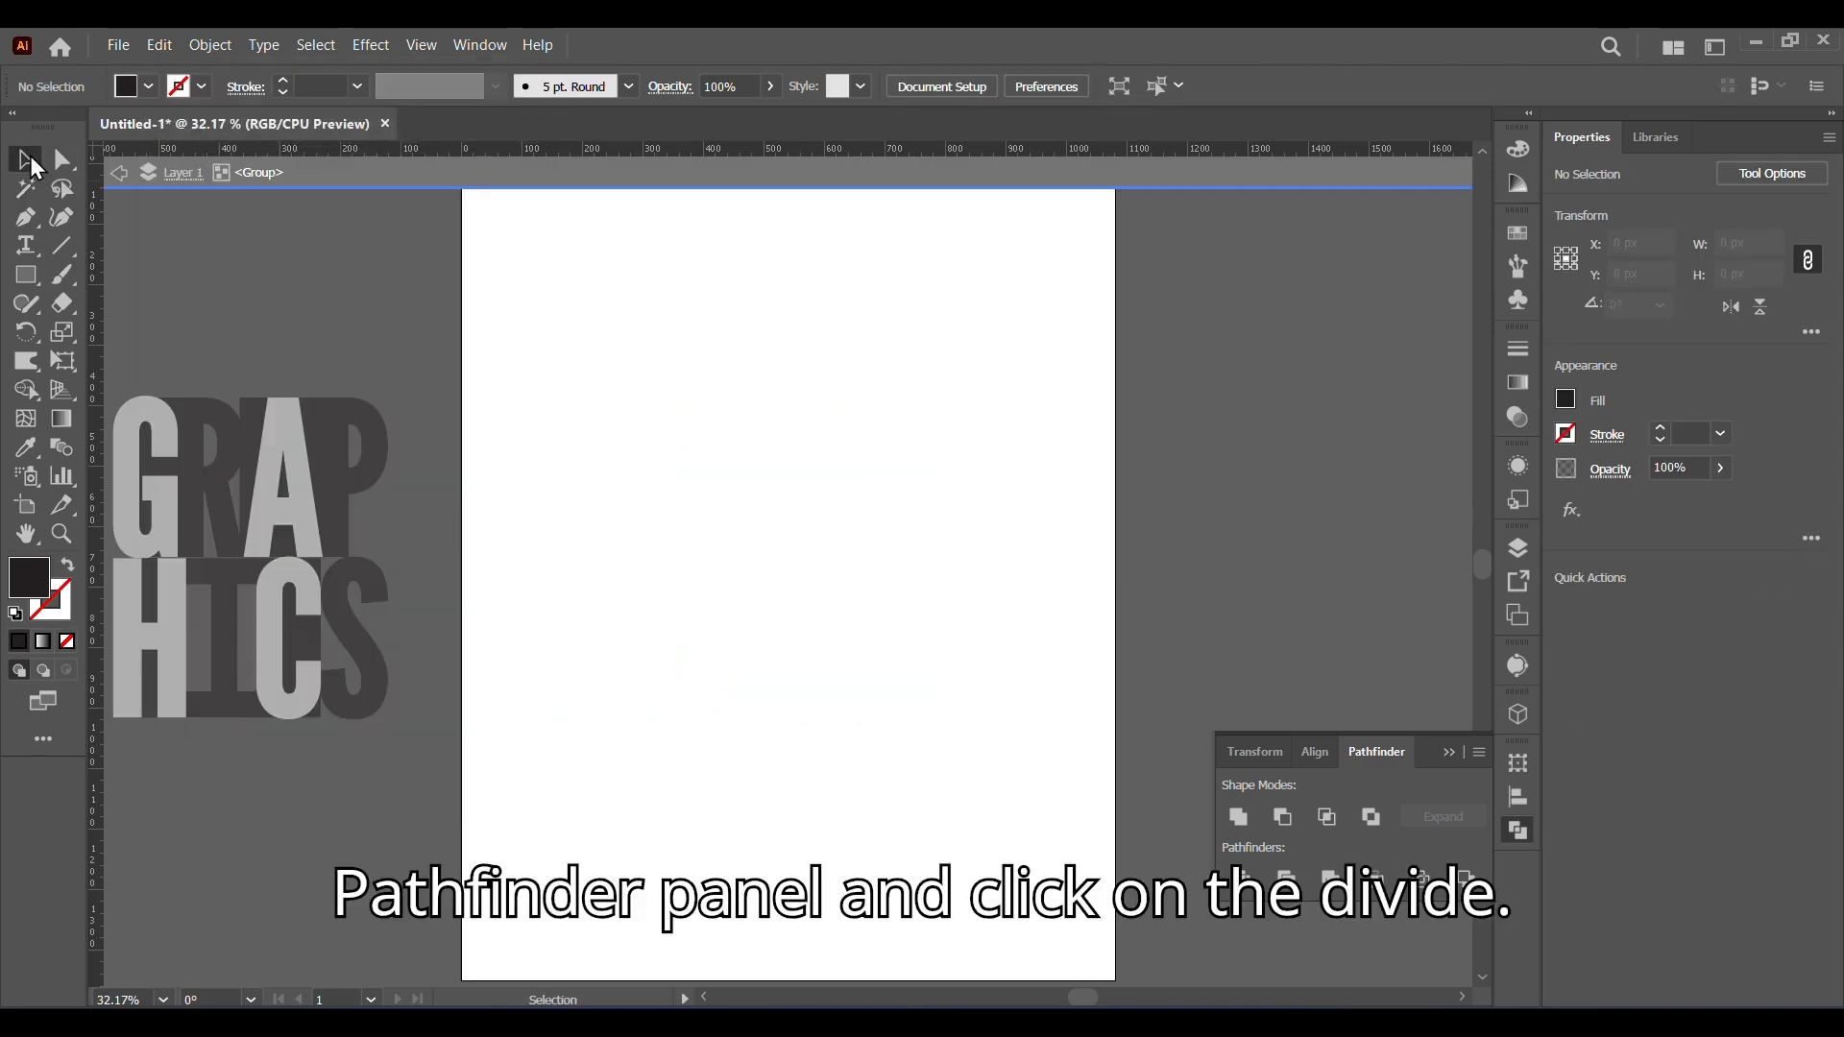
left_click_drag(588, 317, 1059, 816)
key("Delete")
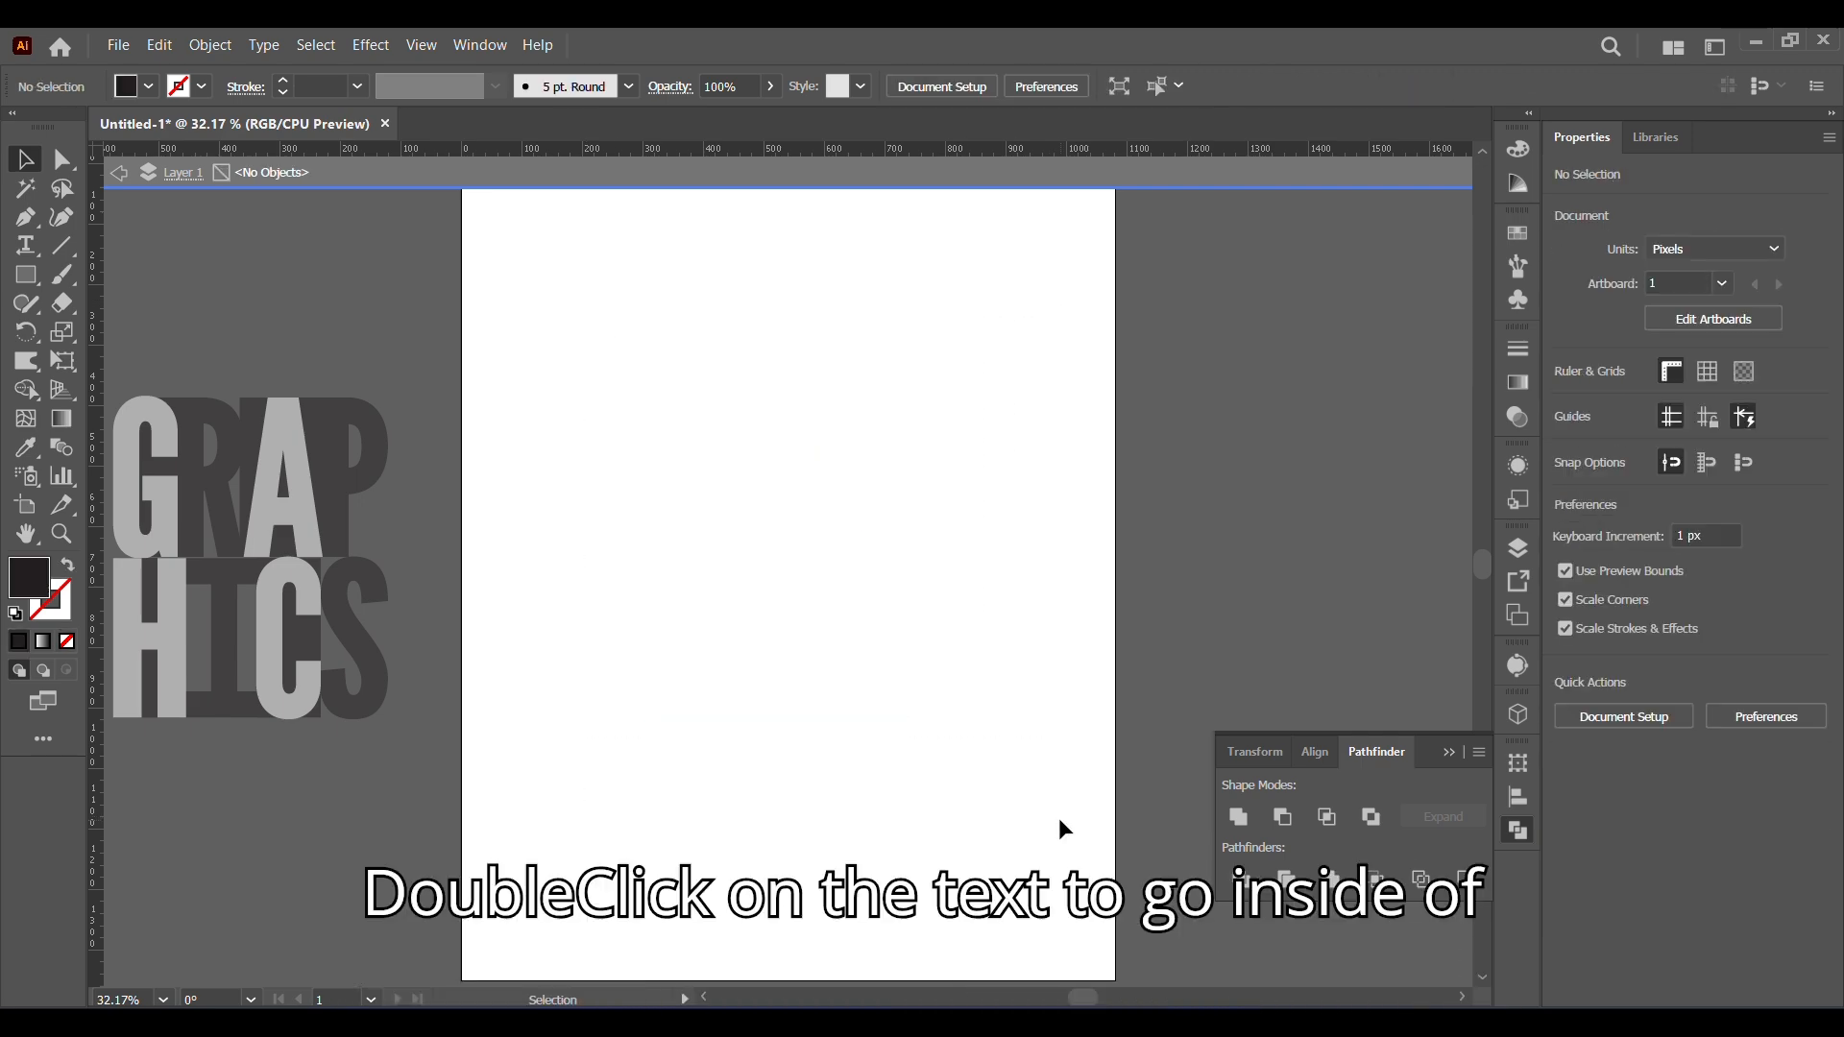
left_click(119, 172)
- Paste the cut black parts back in place on the artboard
left_click(159, 45)
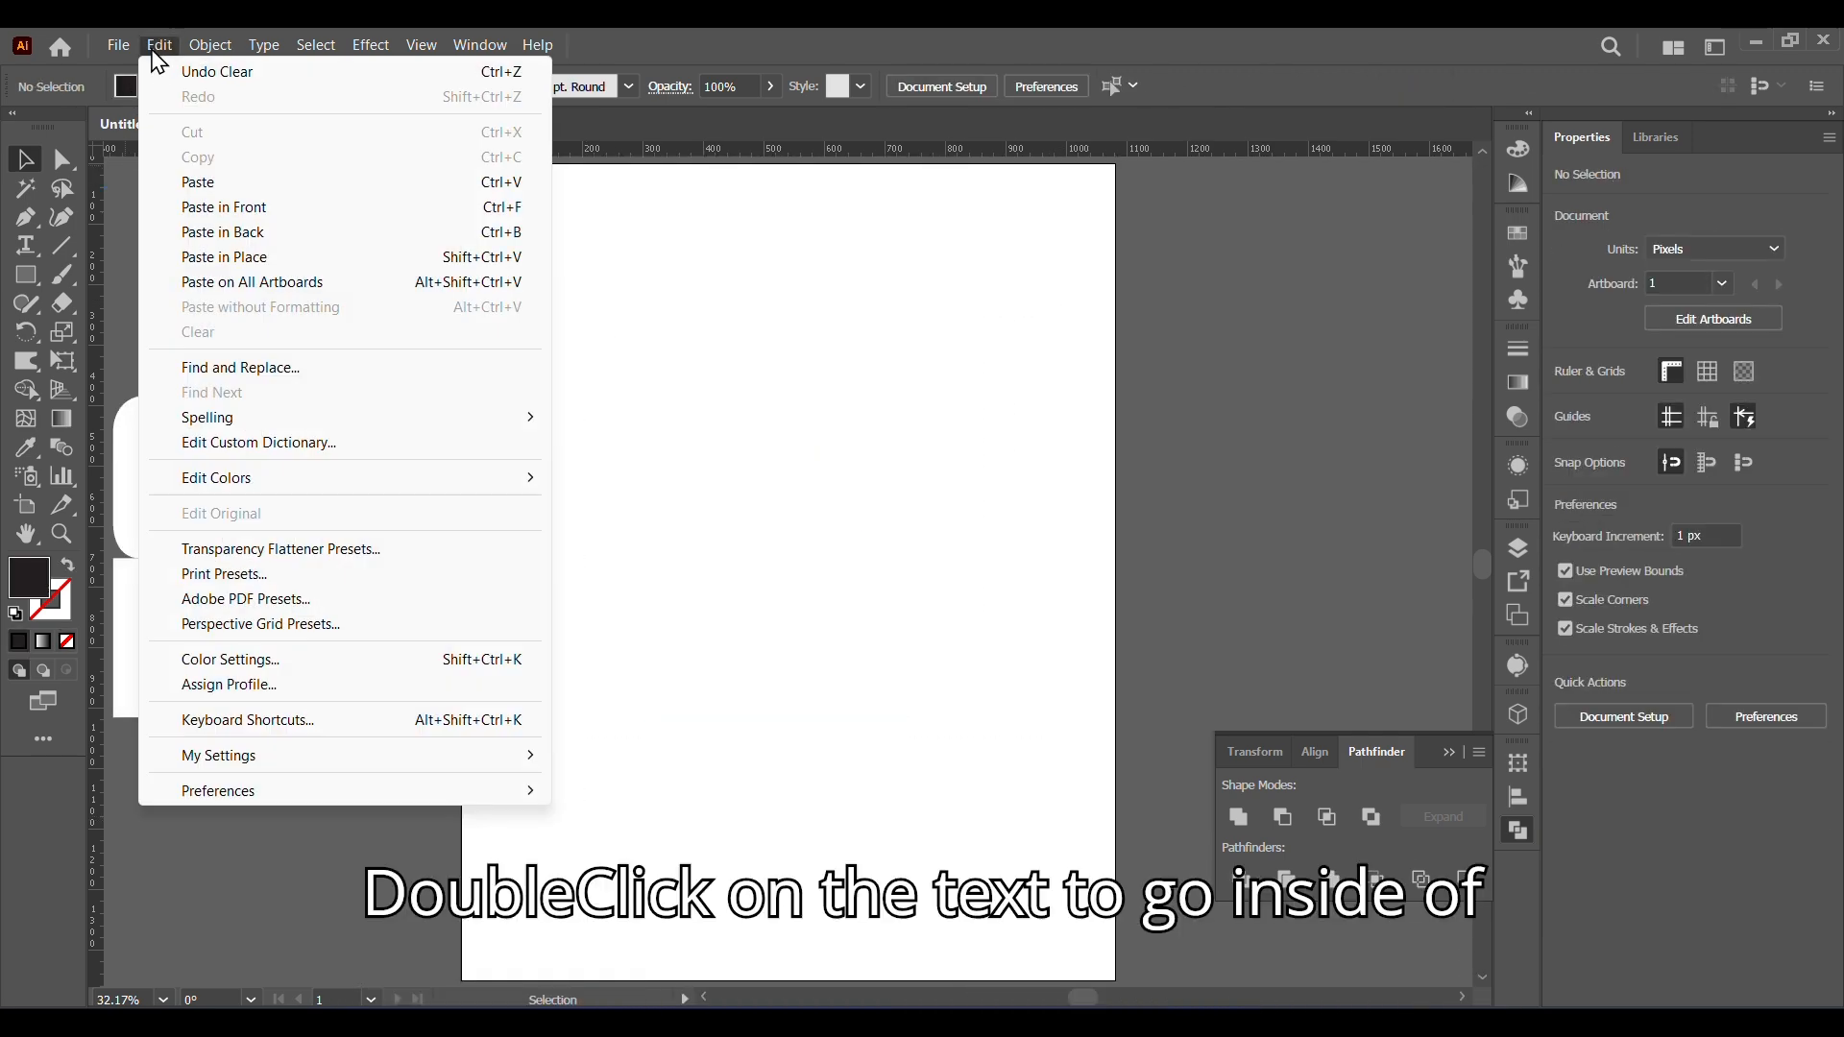
left_click(224, 257)
left_click(1451, 753)
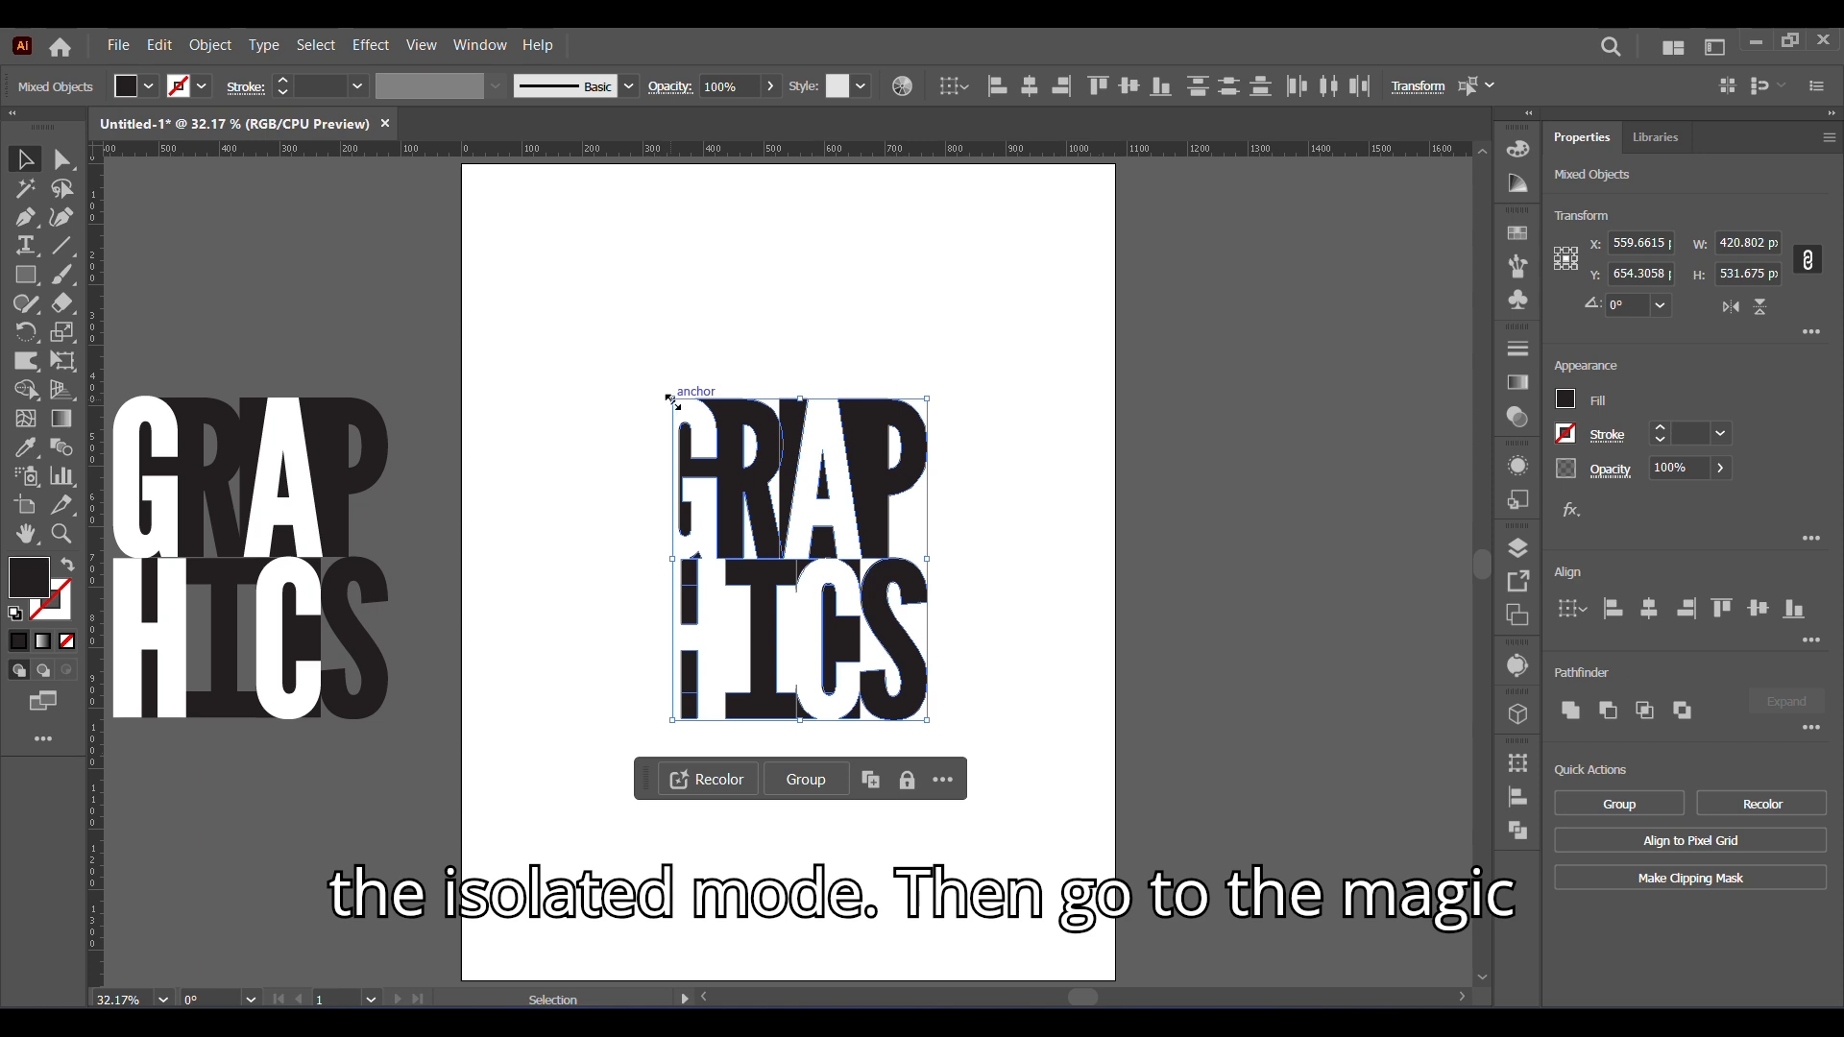
- Scale the black GRAPHICS lettering up proportionally from its center to about 634 px wide
left_click_drag(672, 402, 613, 318)
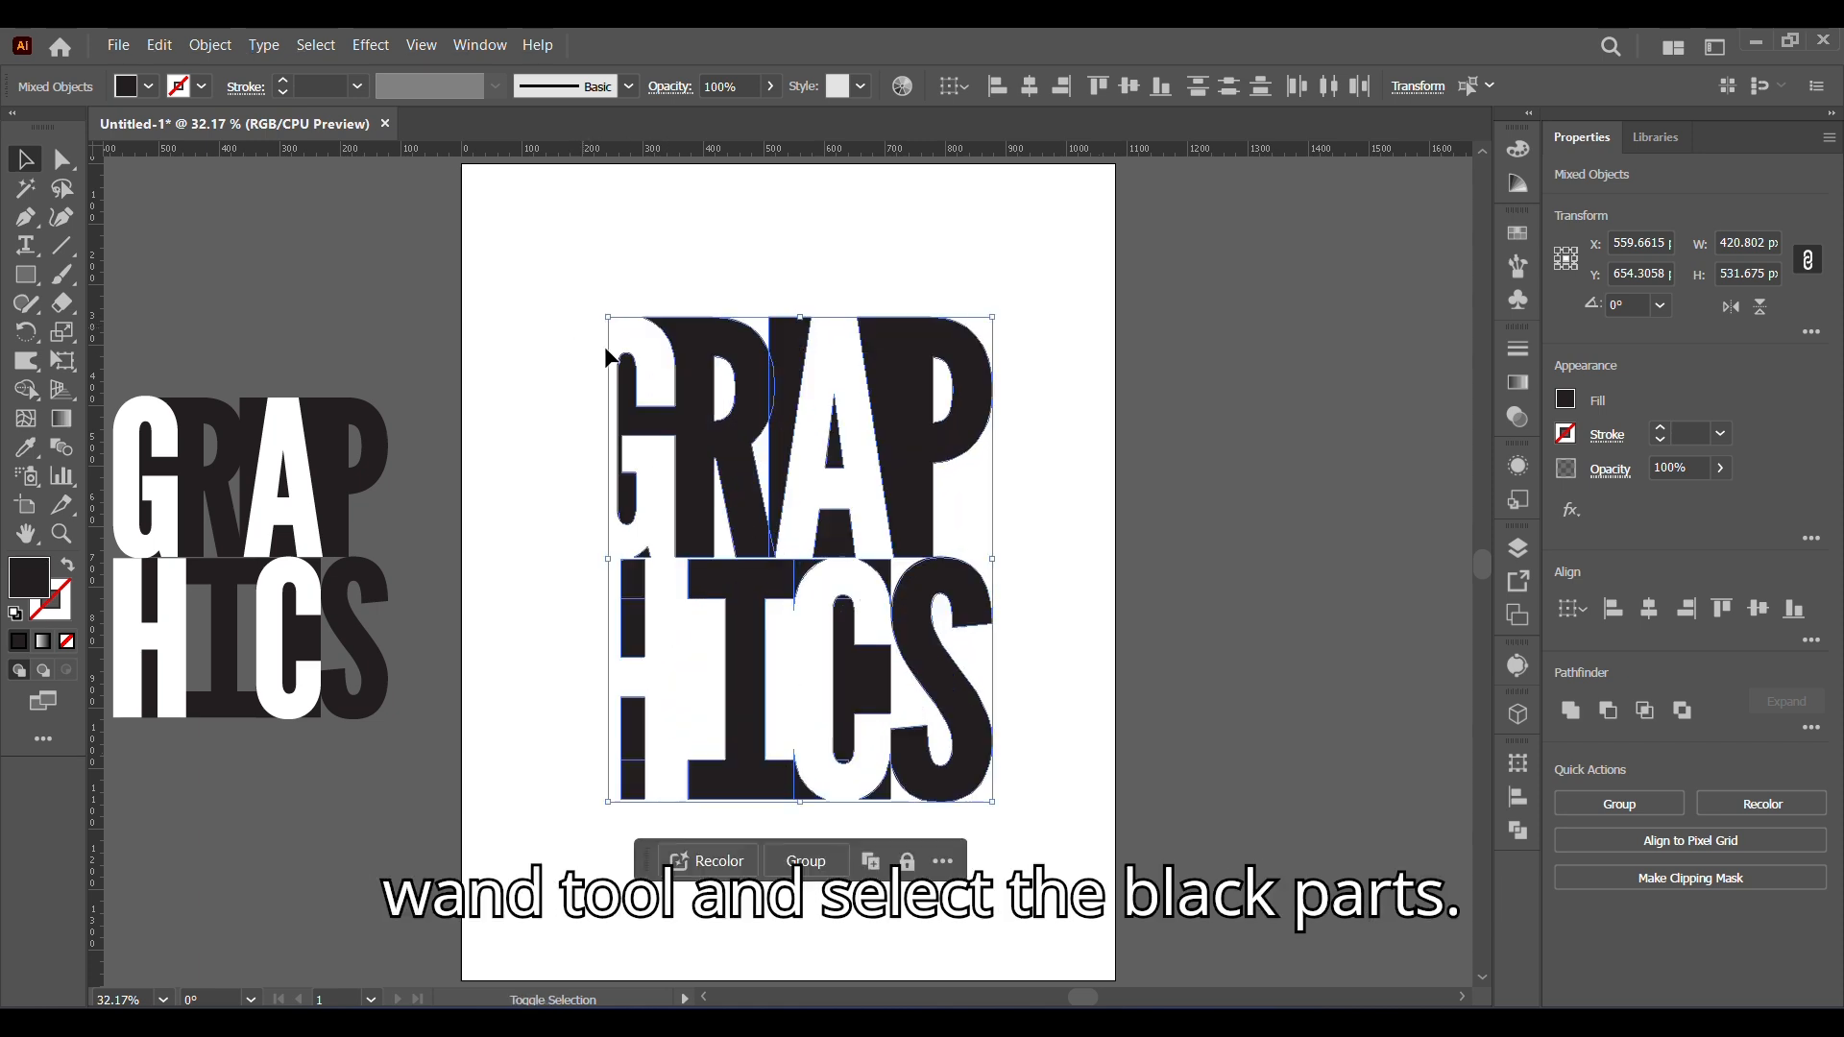
left_click(1314, 789)
- Nudge the HICS parts of the enlarged lettering up 4 px toward GRAP
left_click(626, 614)
left_click_drag(544, 559, 1031, 875)
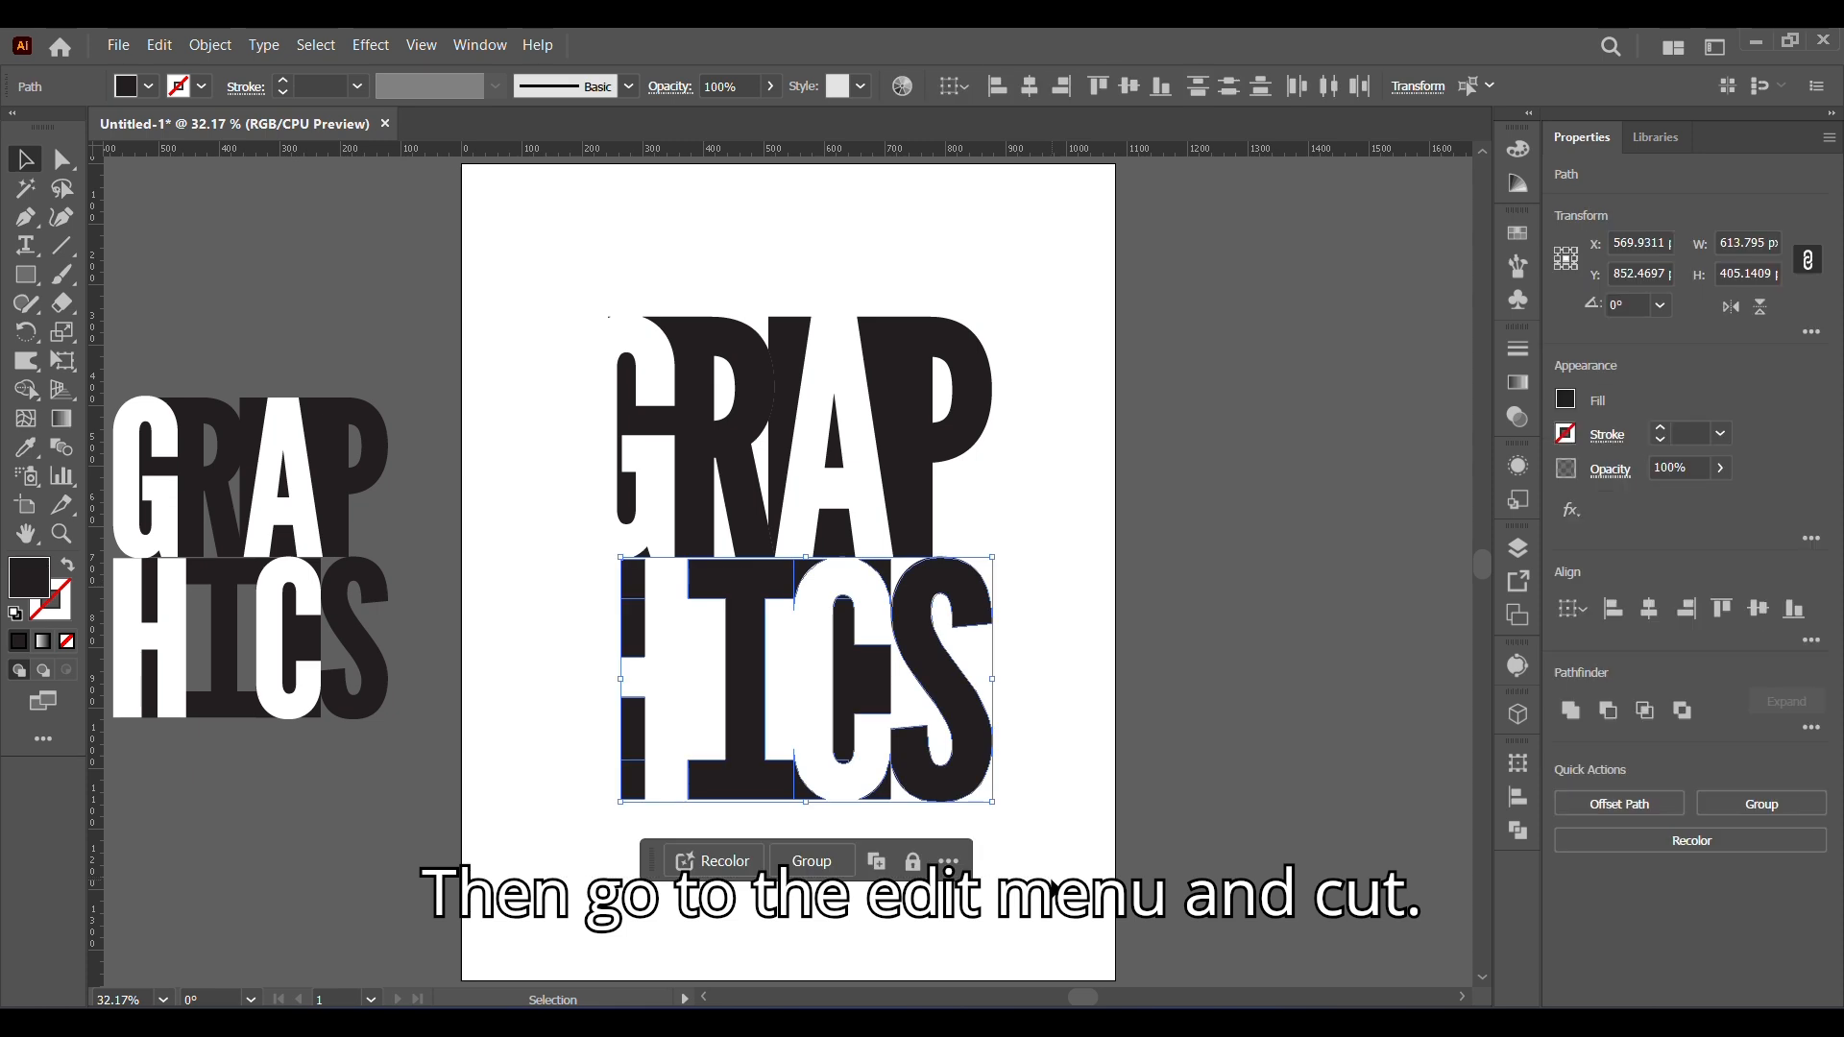
key("Up")
key("Up")
key("Up")
key("Up")
left_click(1051, 881)
scroll(555, 283, "down", 1)
- Unite all black parts of the enlarged GRAPHICS lettering into one shape with Pathfinder
left_click_drag(555, 283, 1008, 828)
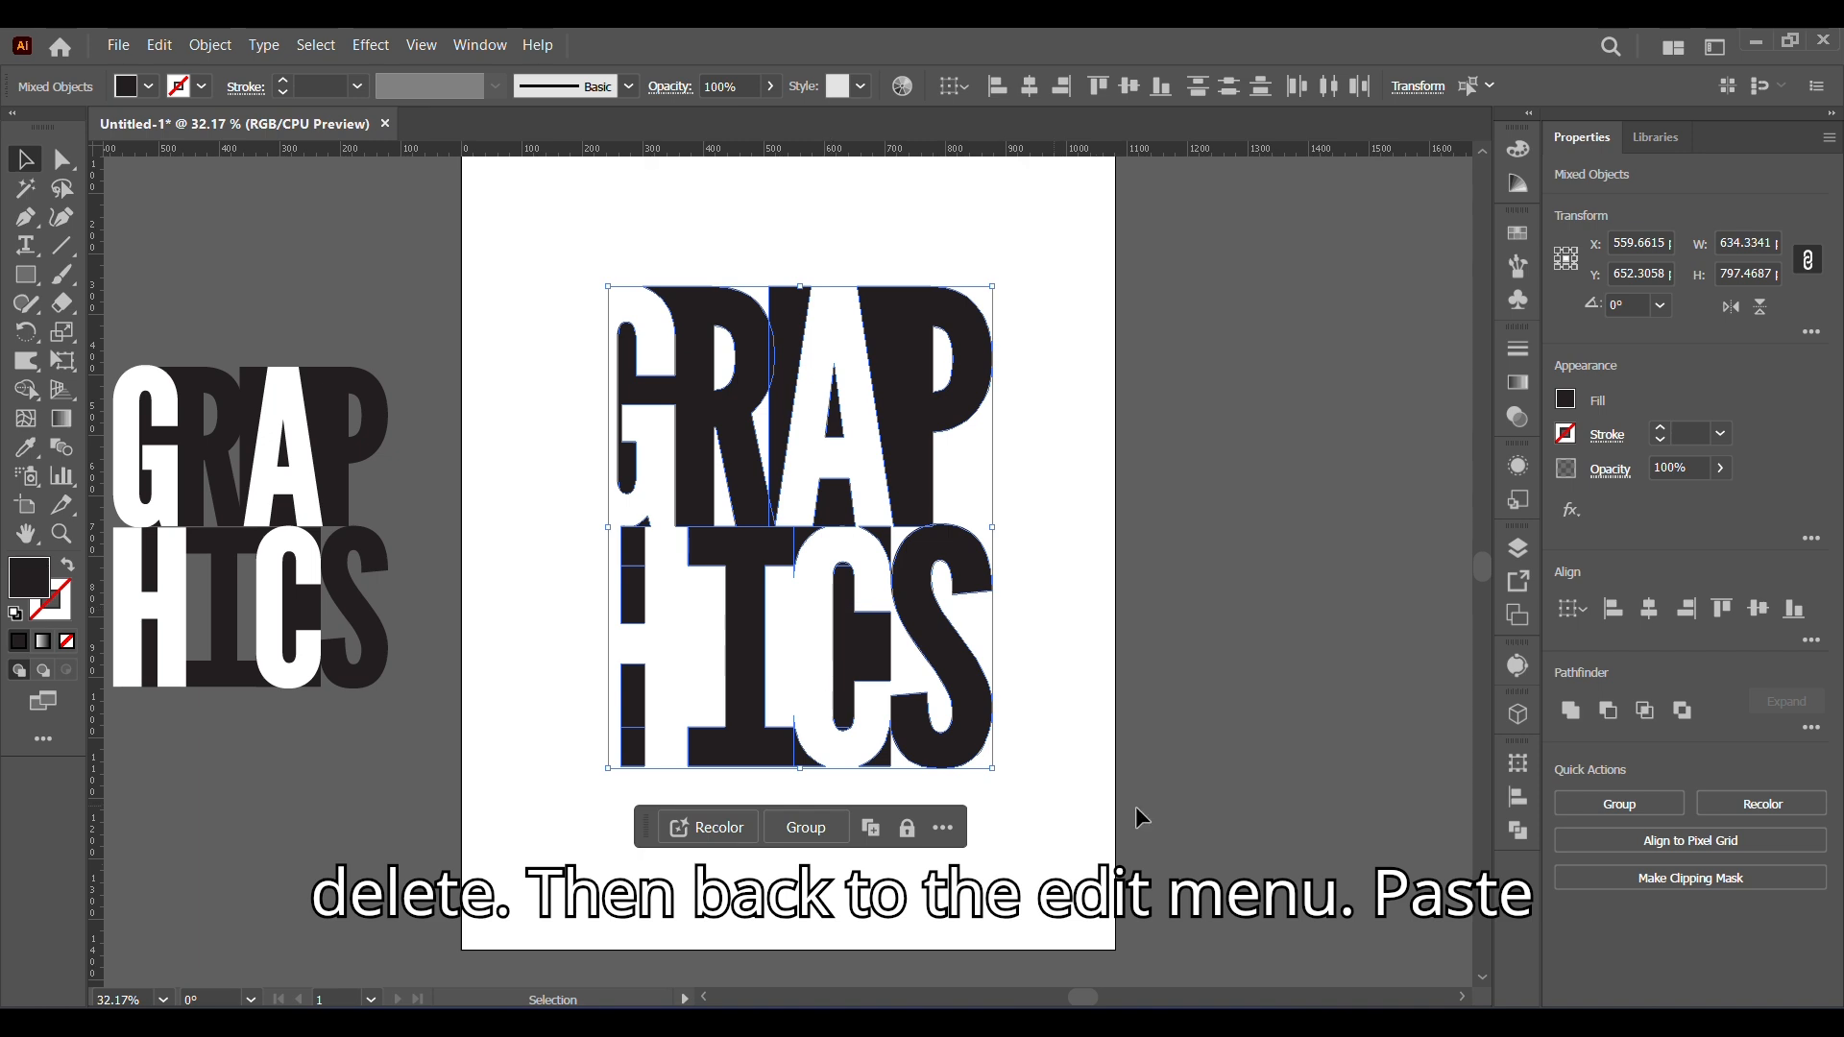
left_click(1518, 831)
left_click(1239, 819)
left_click(1266, 545)
left_click(1450, 753)
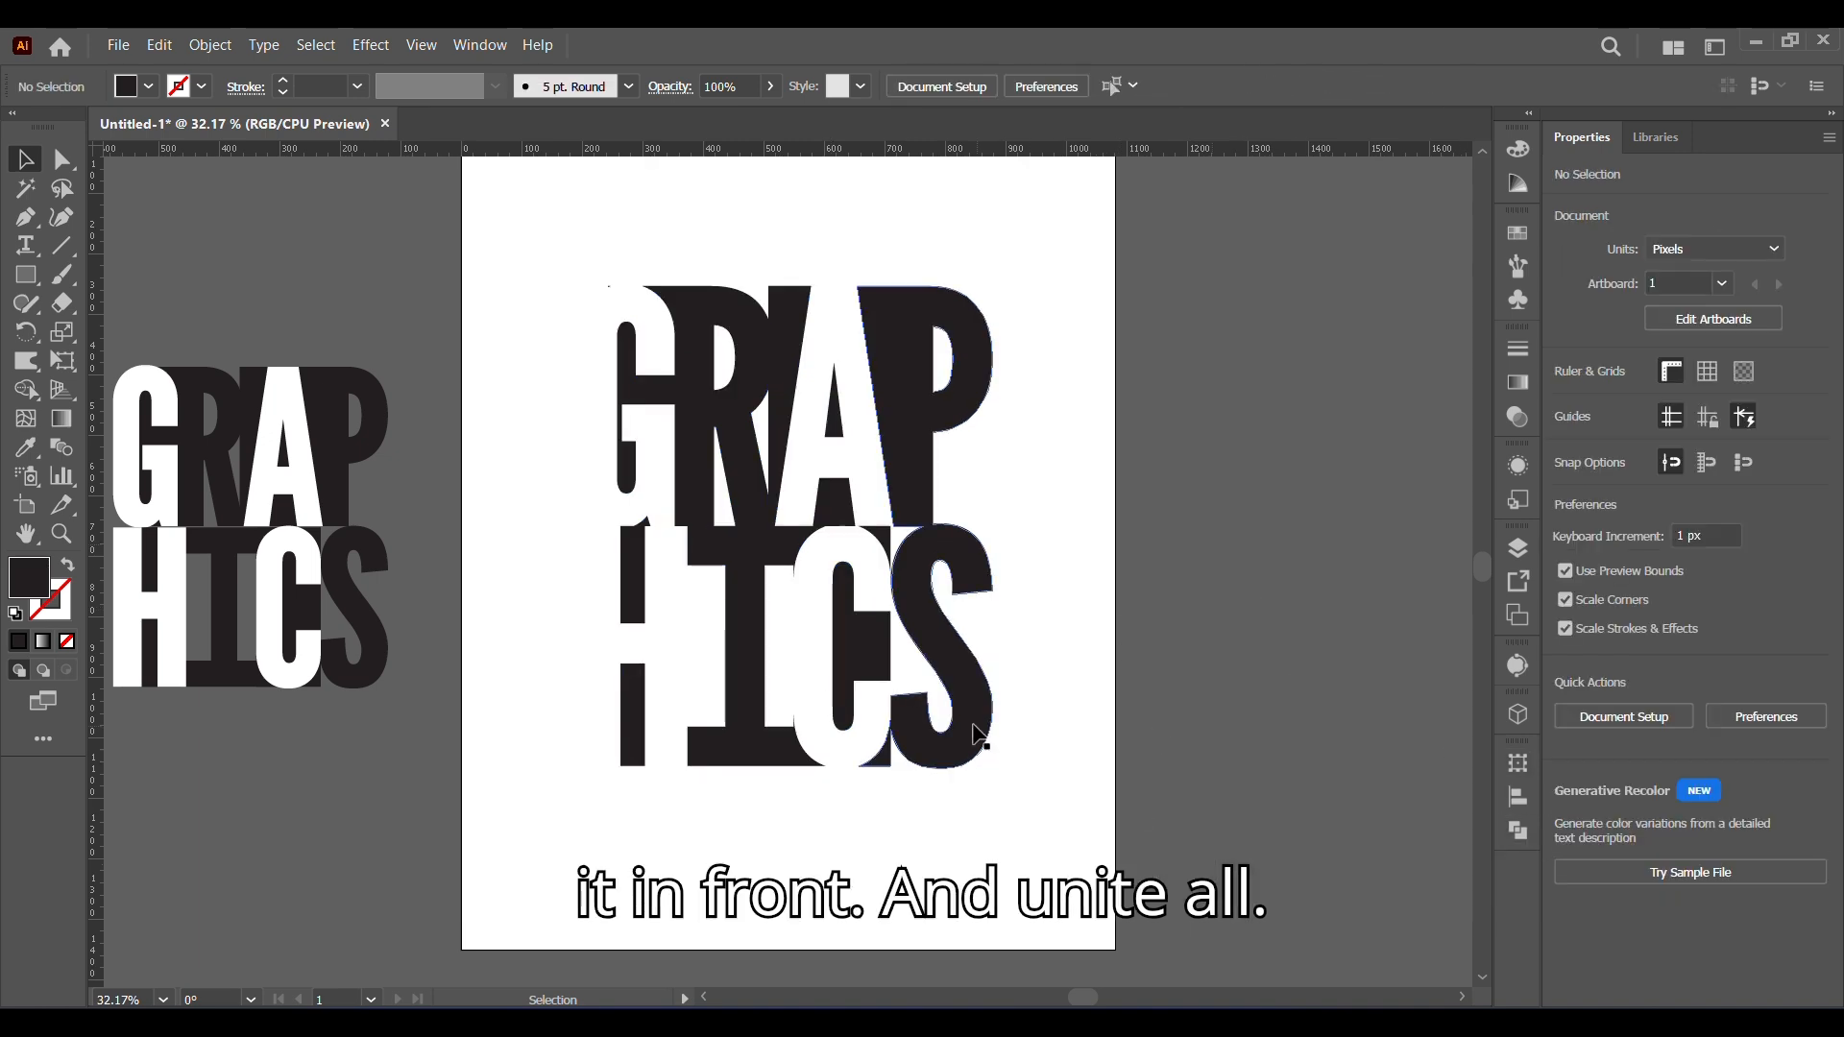
- Add the text HITCH in League Gothic Variable, scale it to about 104.5 pt, and place it above the A and P
left_click_drag(860, 539, 855, 642)
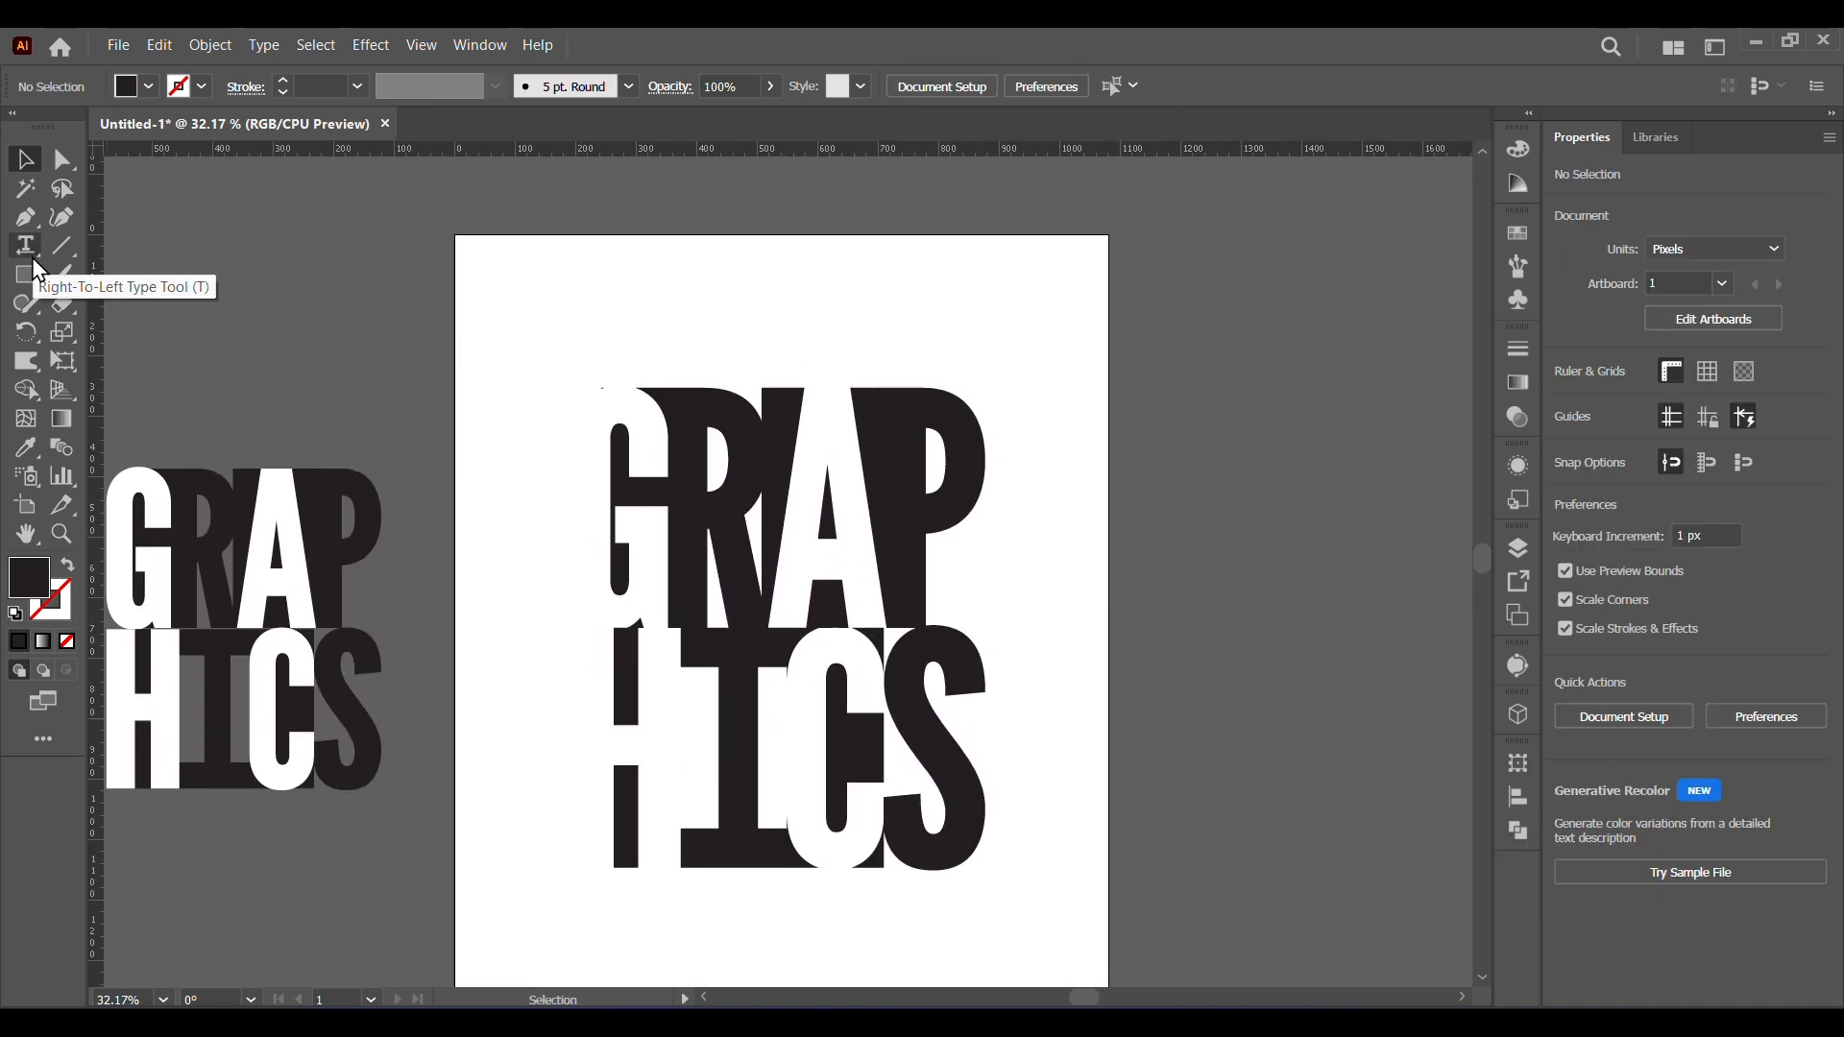
left_click(31, 253)
left_click(835, 347)
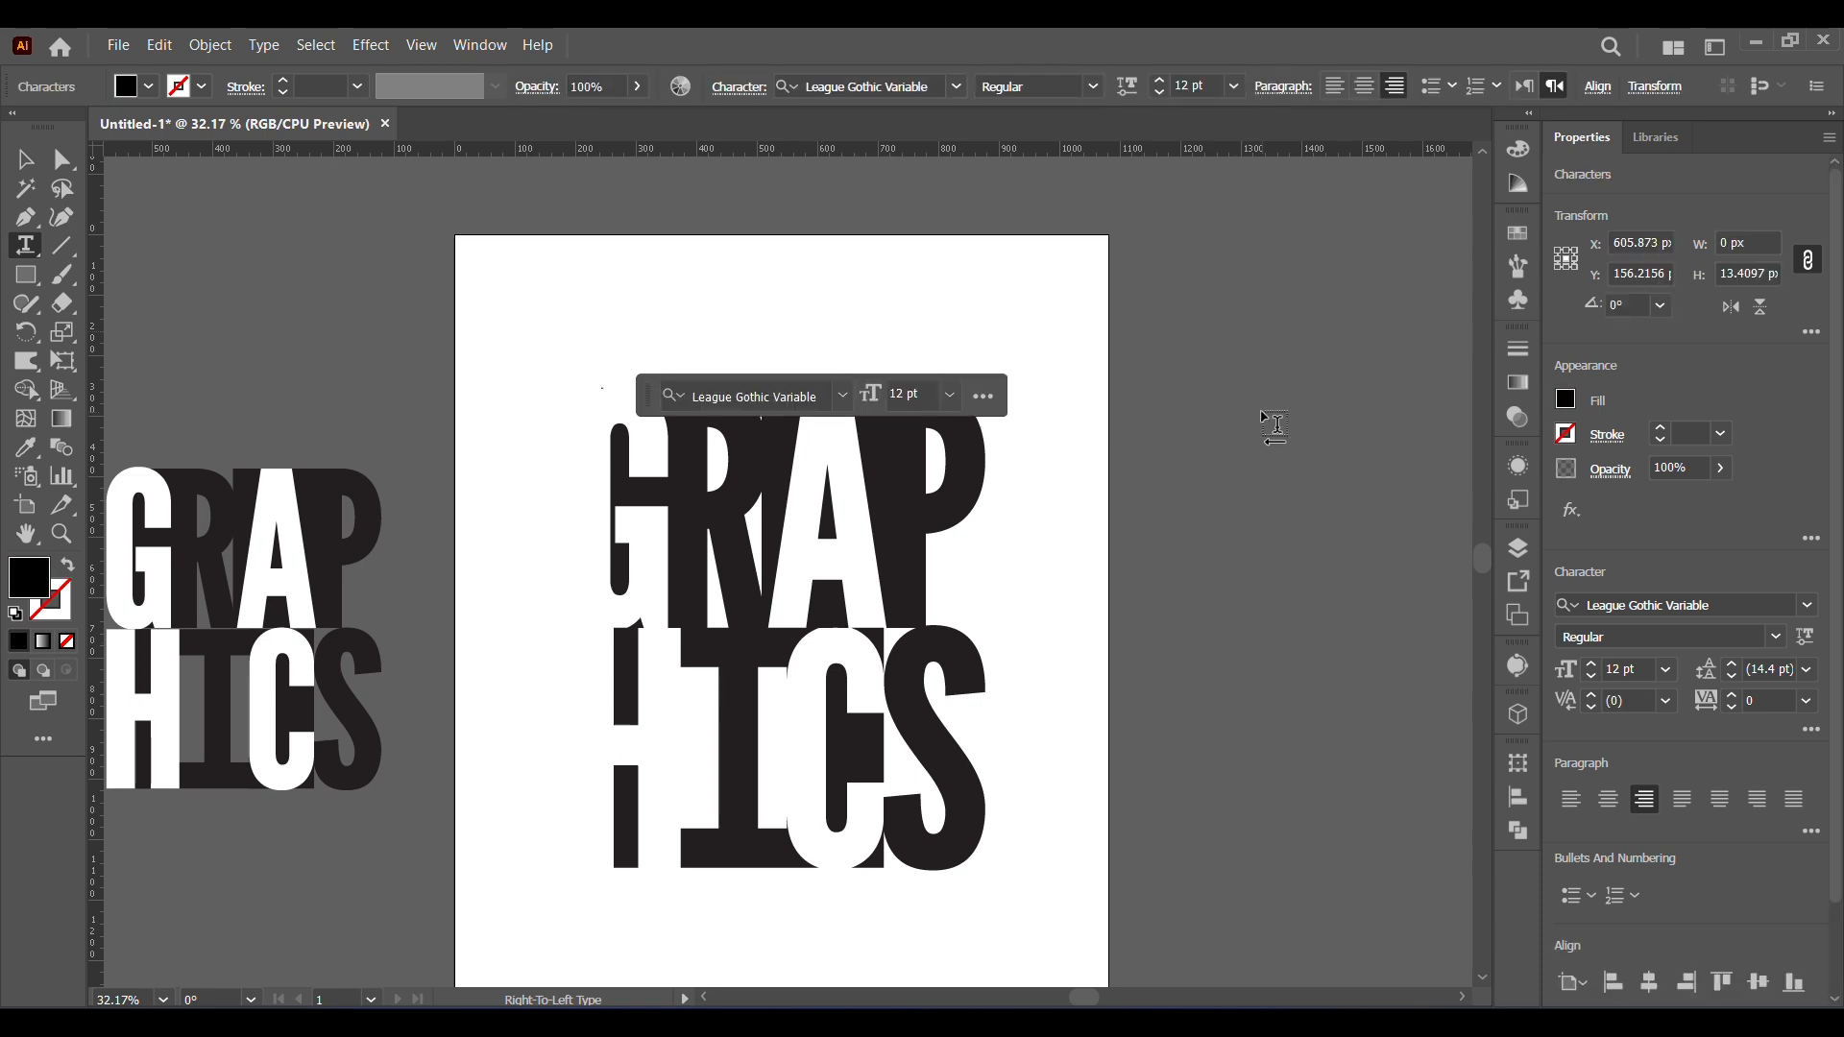
left_click(25, 160)
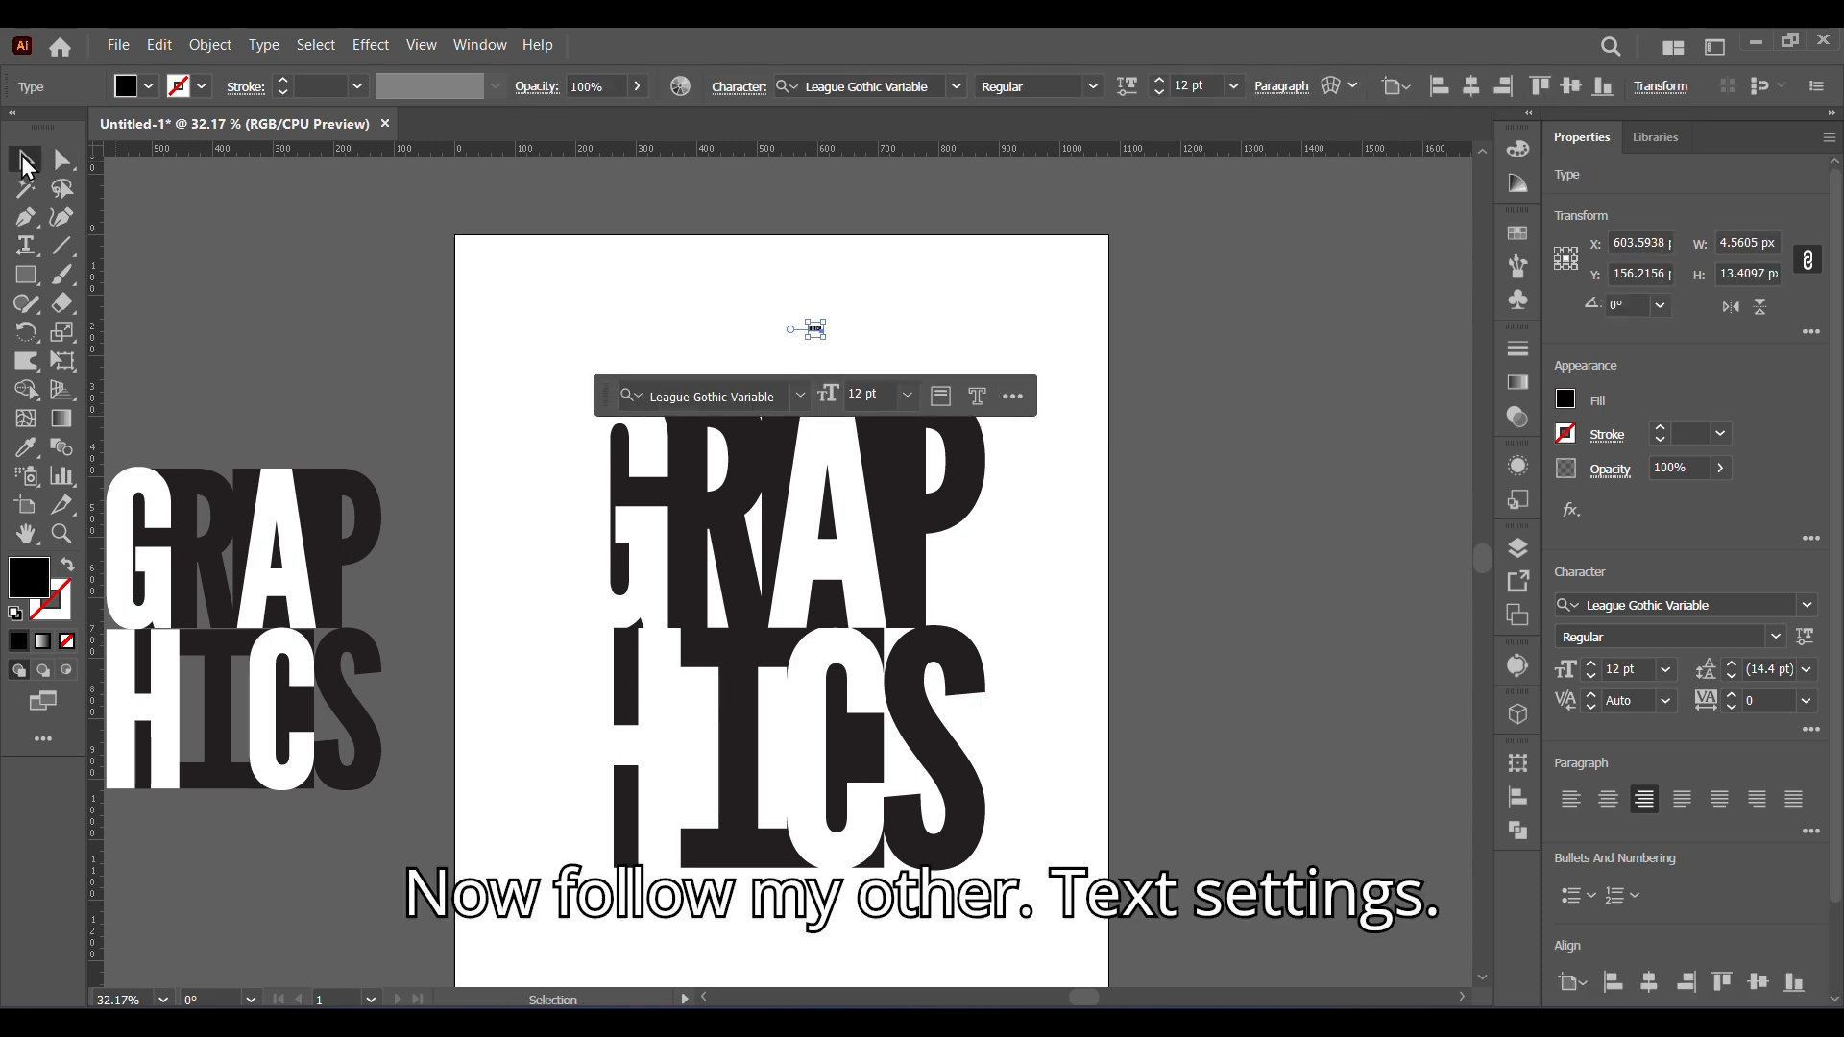
left_click_drag(829, 342, 914, 389)
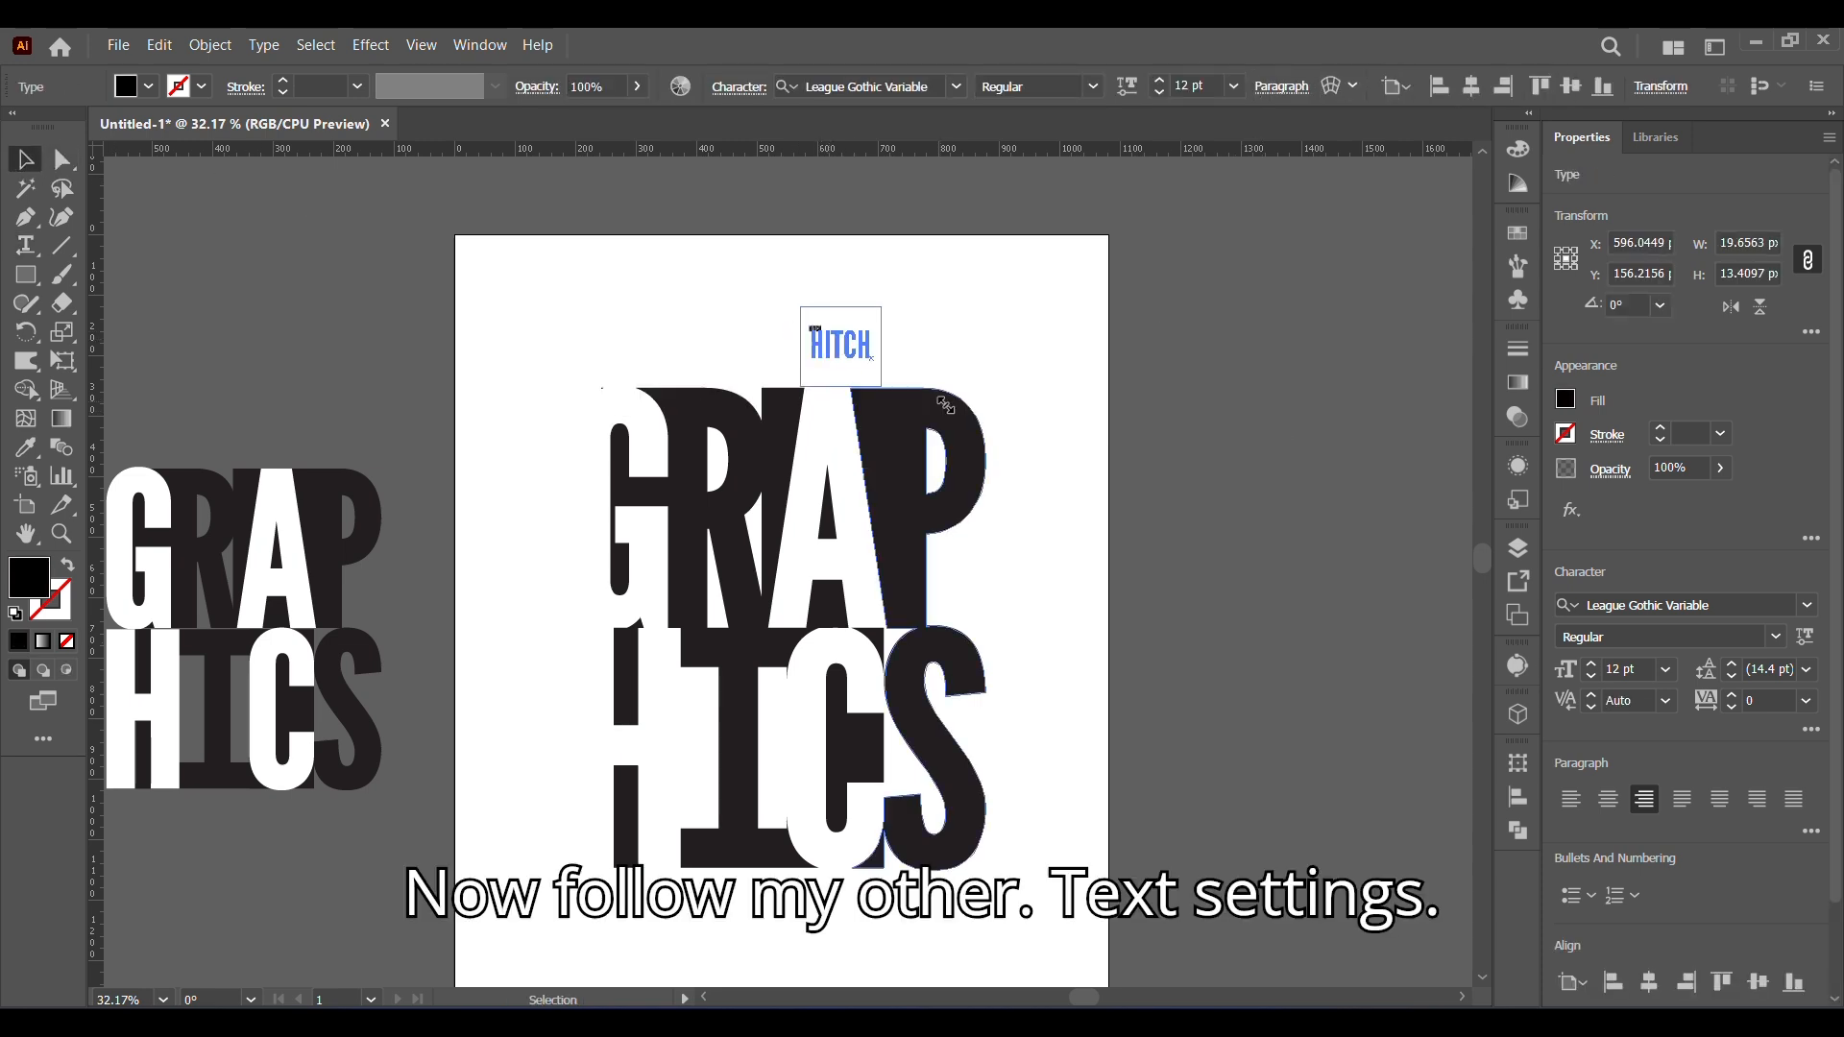
left_click(1078, 452)
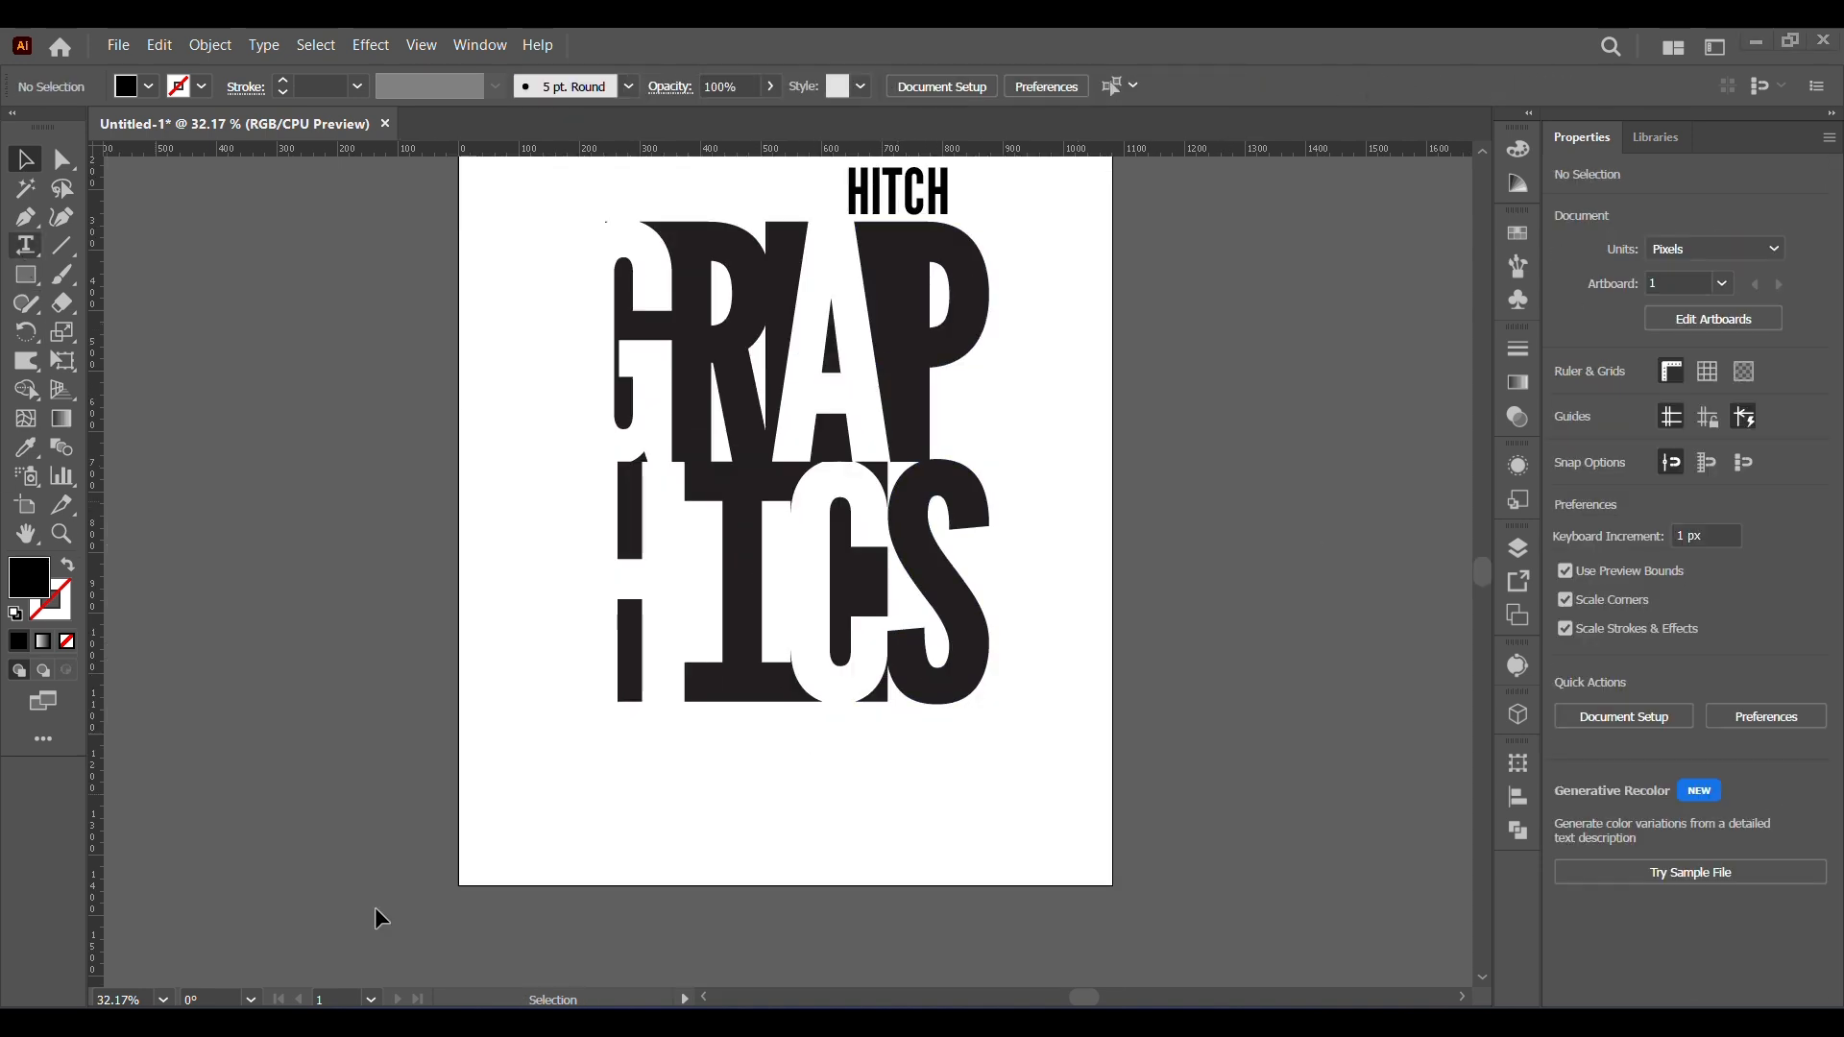
left_click(163, 1000)
left_click(220, 971)
left_click(936, 307)
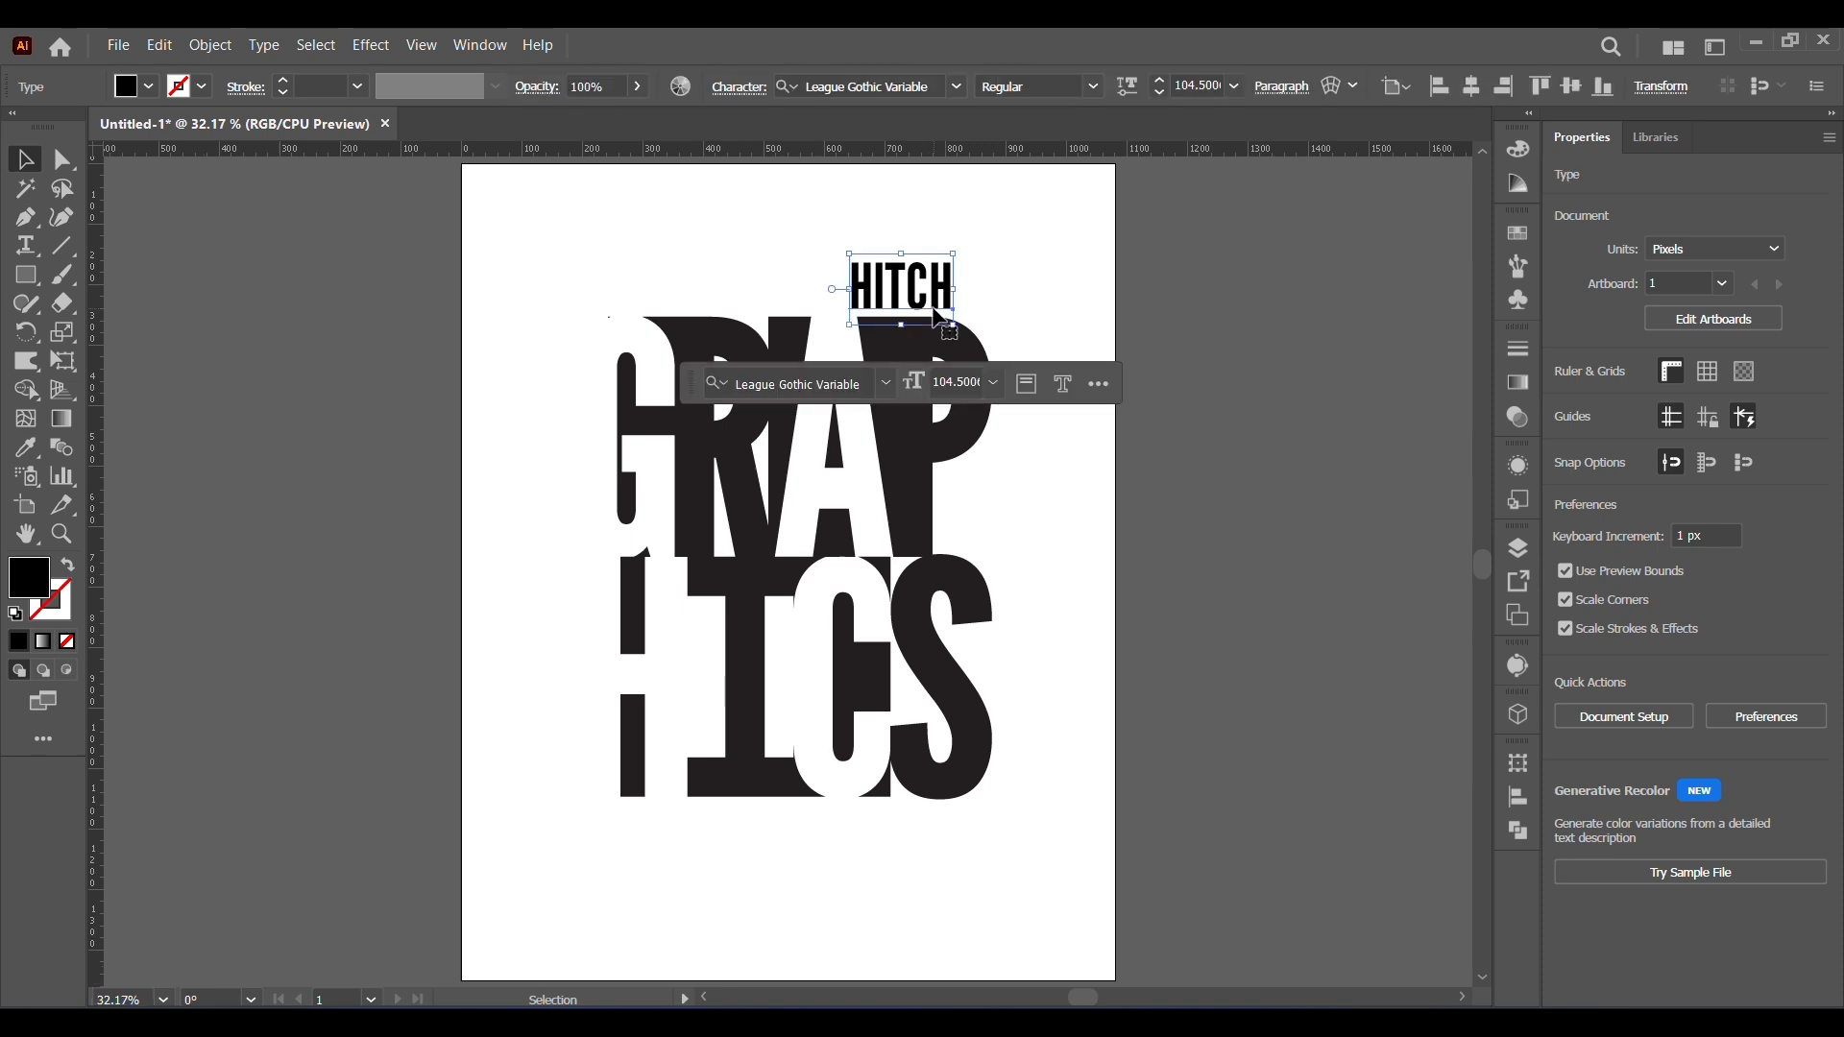
left_click(1295, 459)
- Add the left-to-right text Creative poster design in League Gothic Variable below the lettering and scale it to about 64.6 pt
left_click_drag(860, 955, 856, 870)
key("t")
left_click(805, 747)
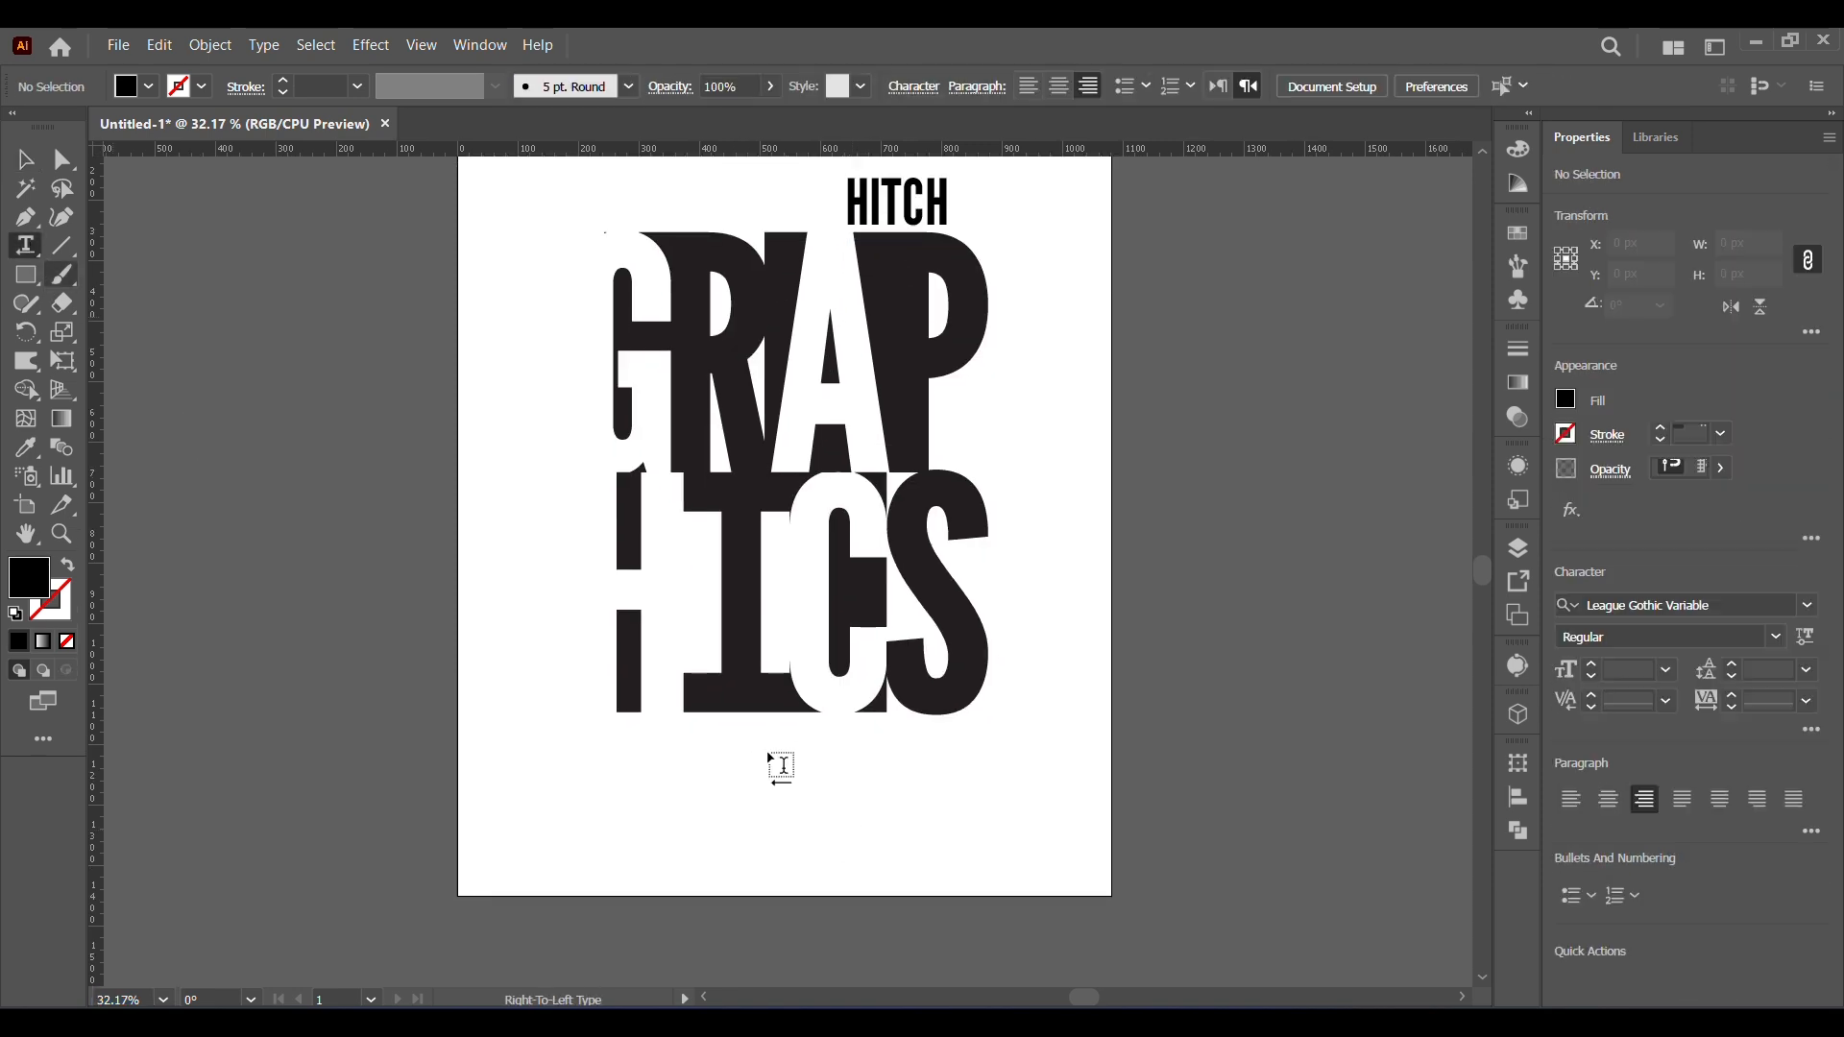
left_click(1522, 87)
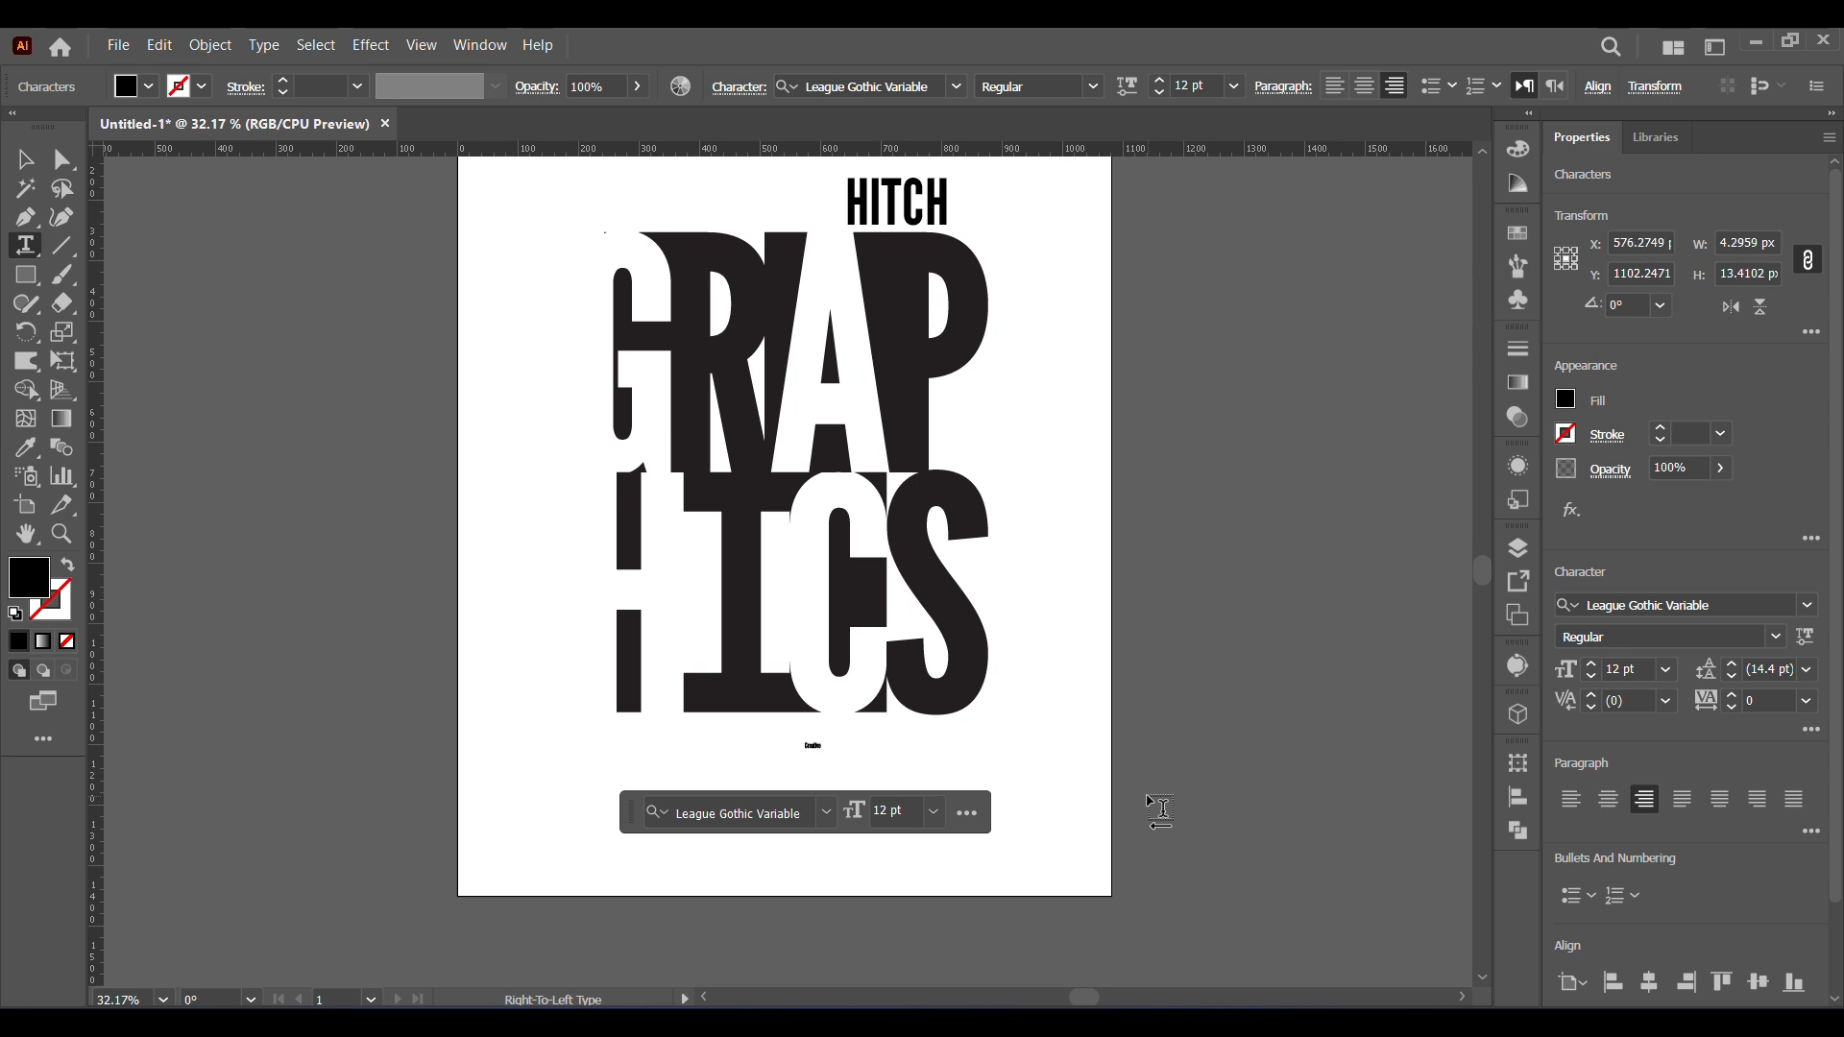
left_click(11, 165)
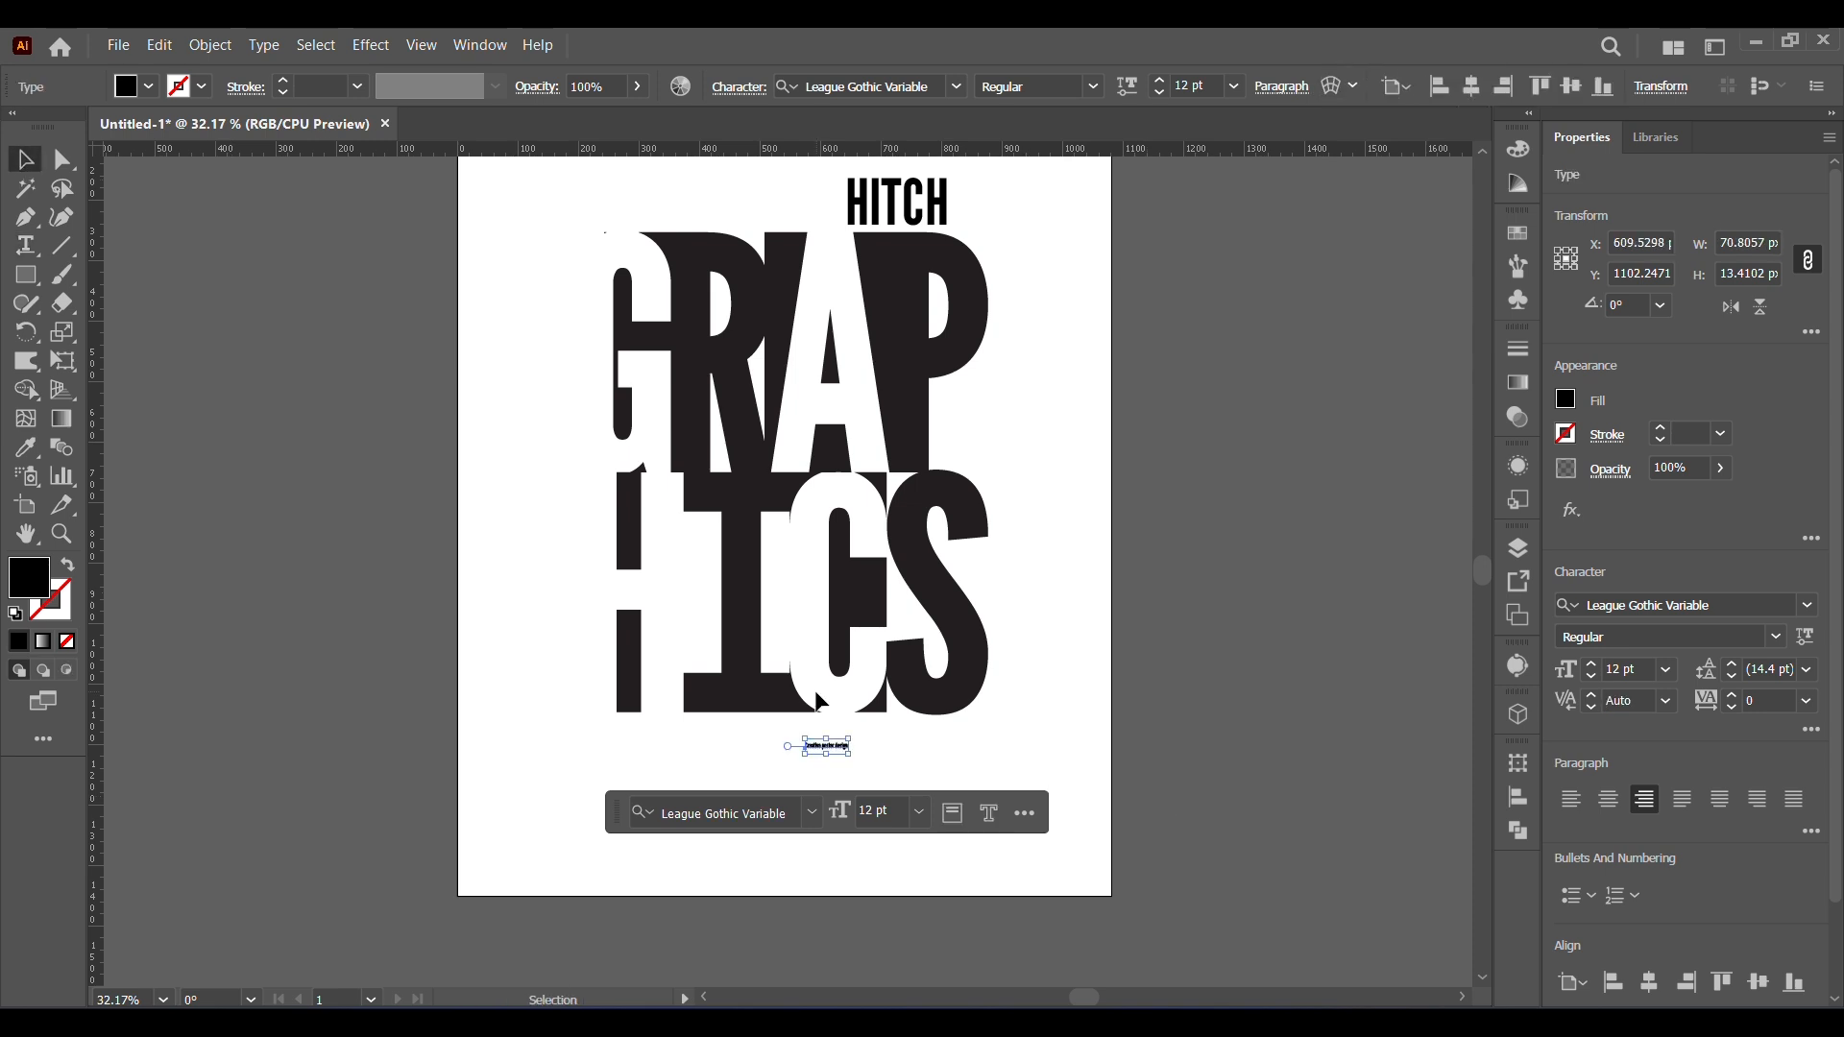
left_click_drag(850, 758, 1036, 785)
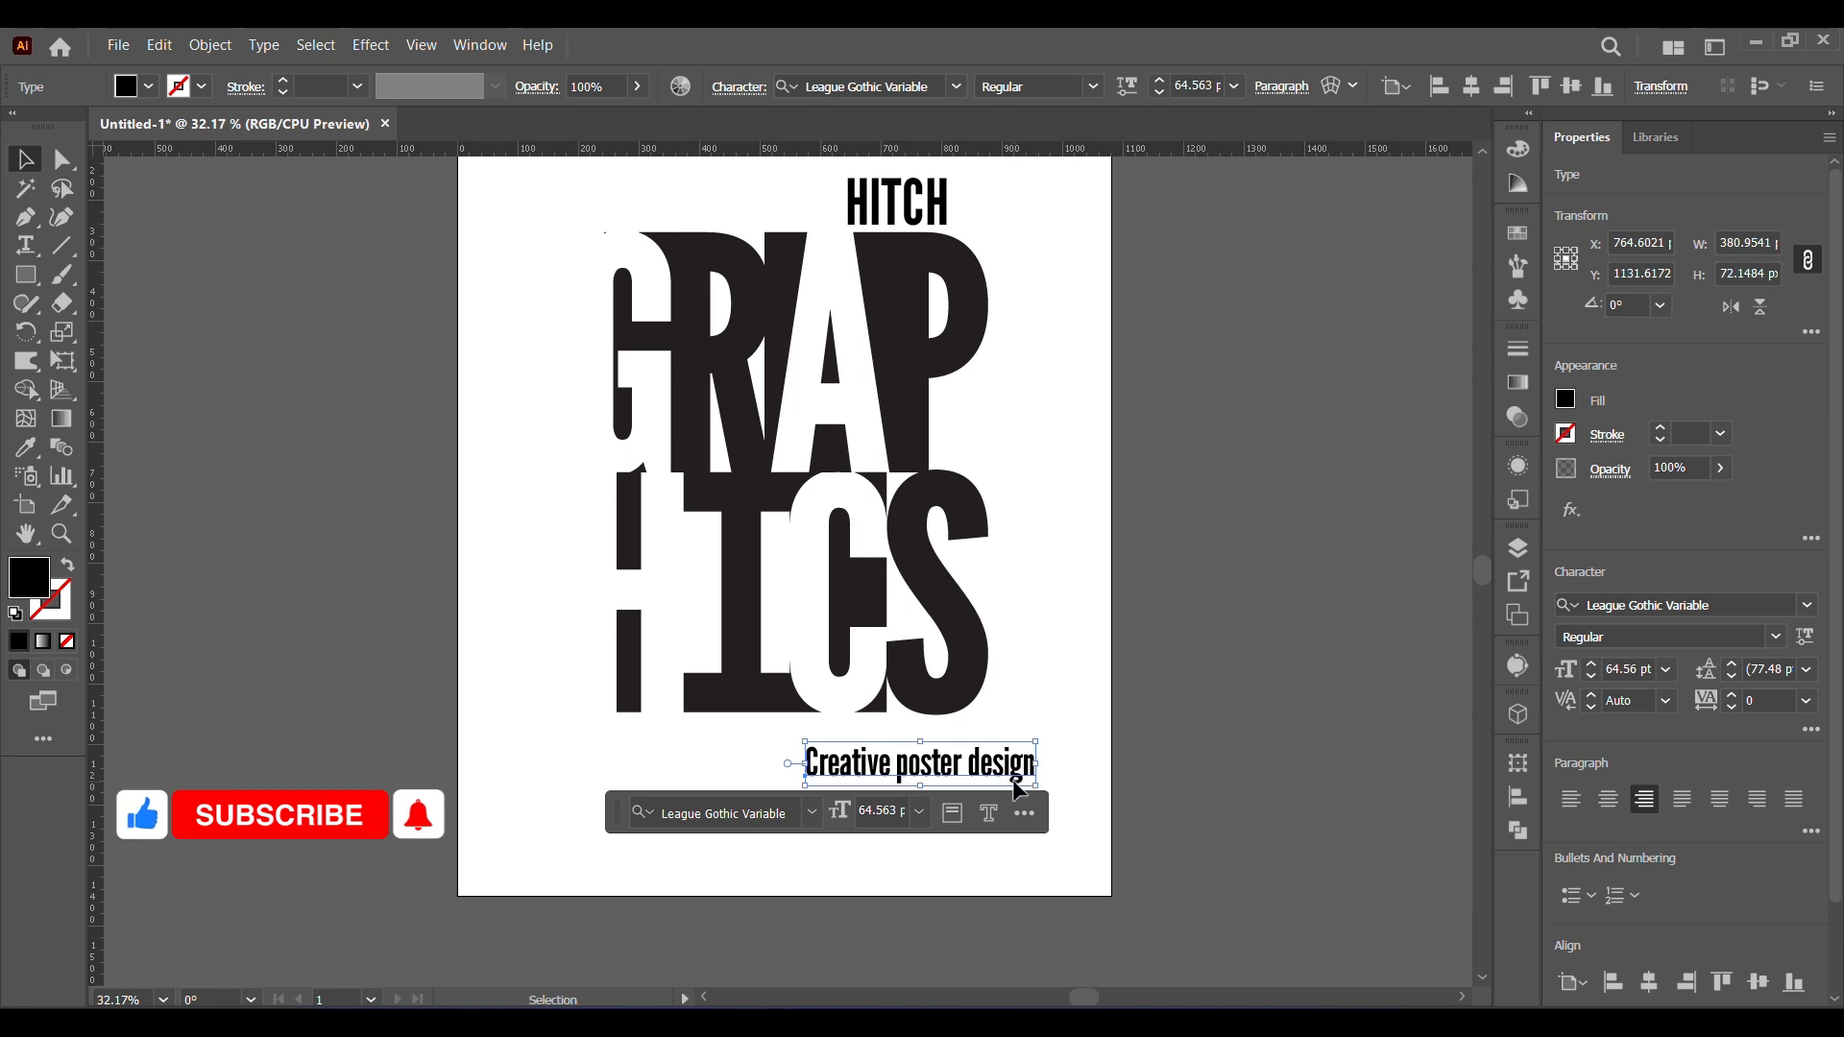
left_click(1076, 768)
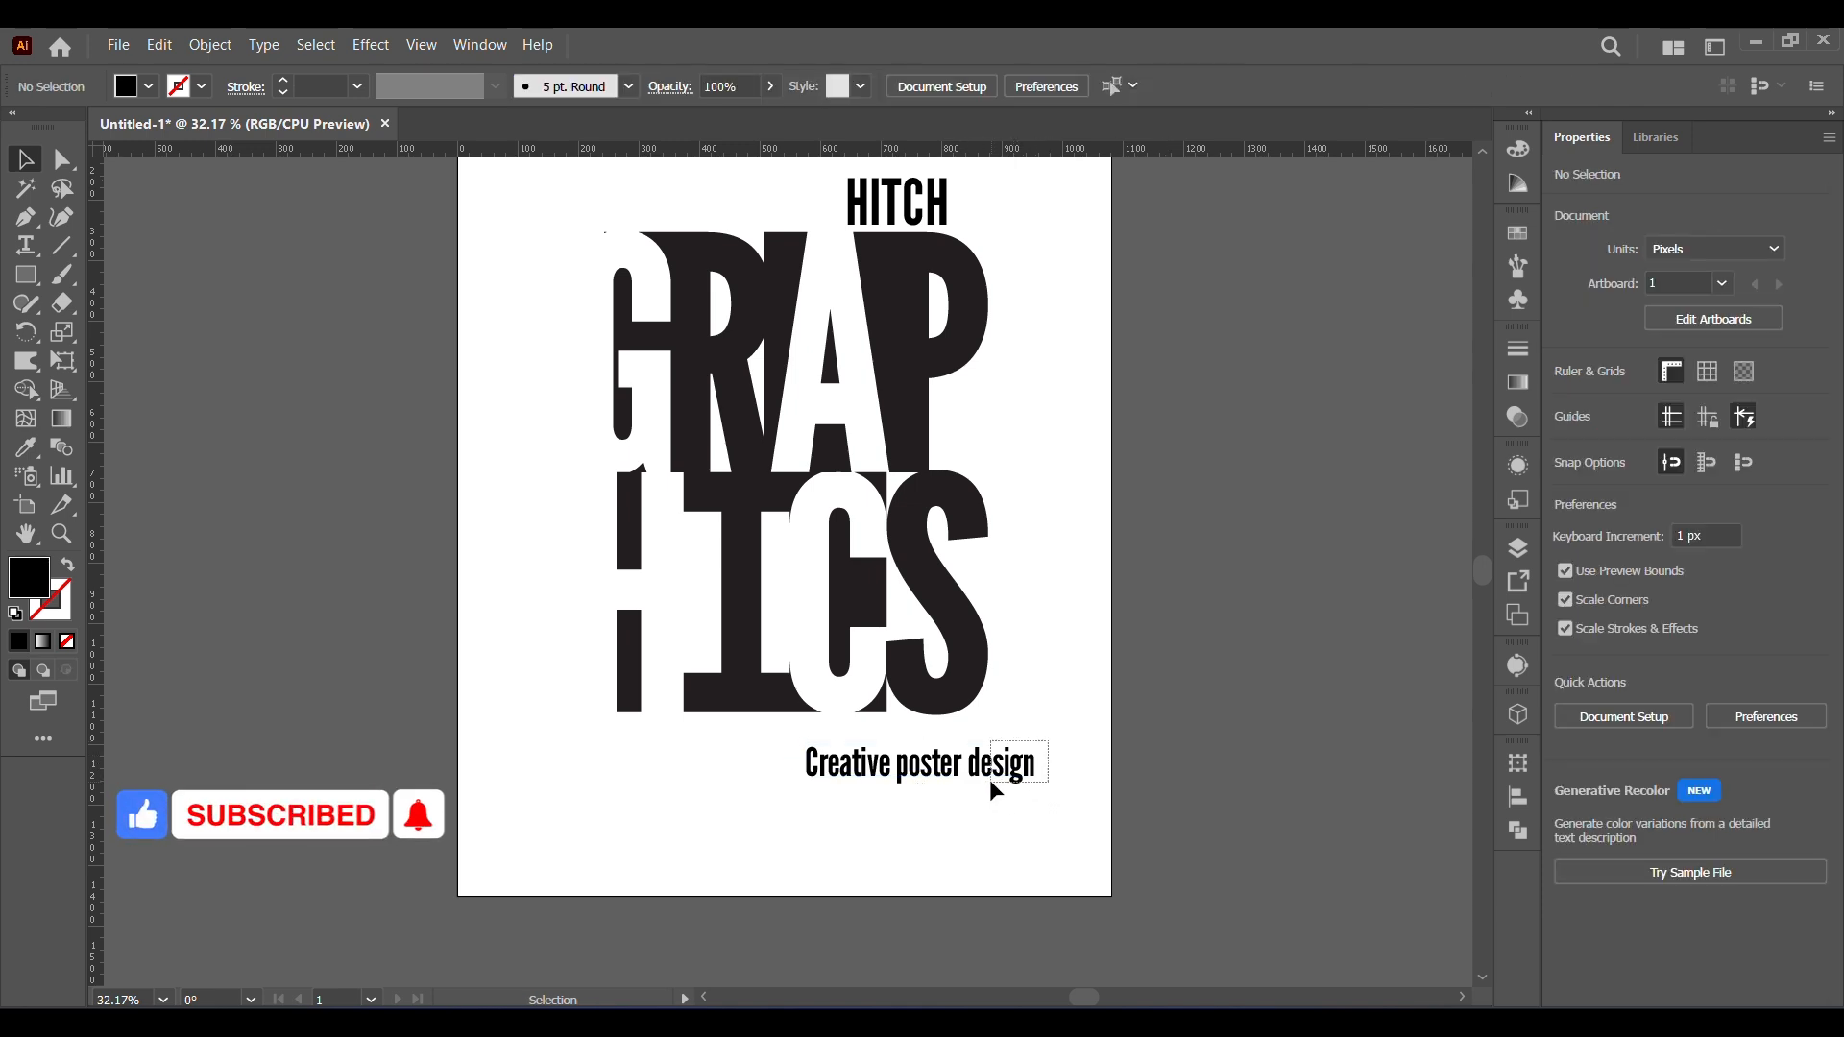
- Move Creative poster design directly beneath the GRAPHICS lettering and center it horizontally on the artboard
left_click_drag(989, 779, 849, 757)
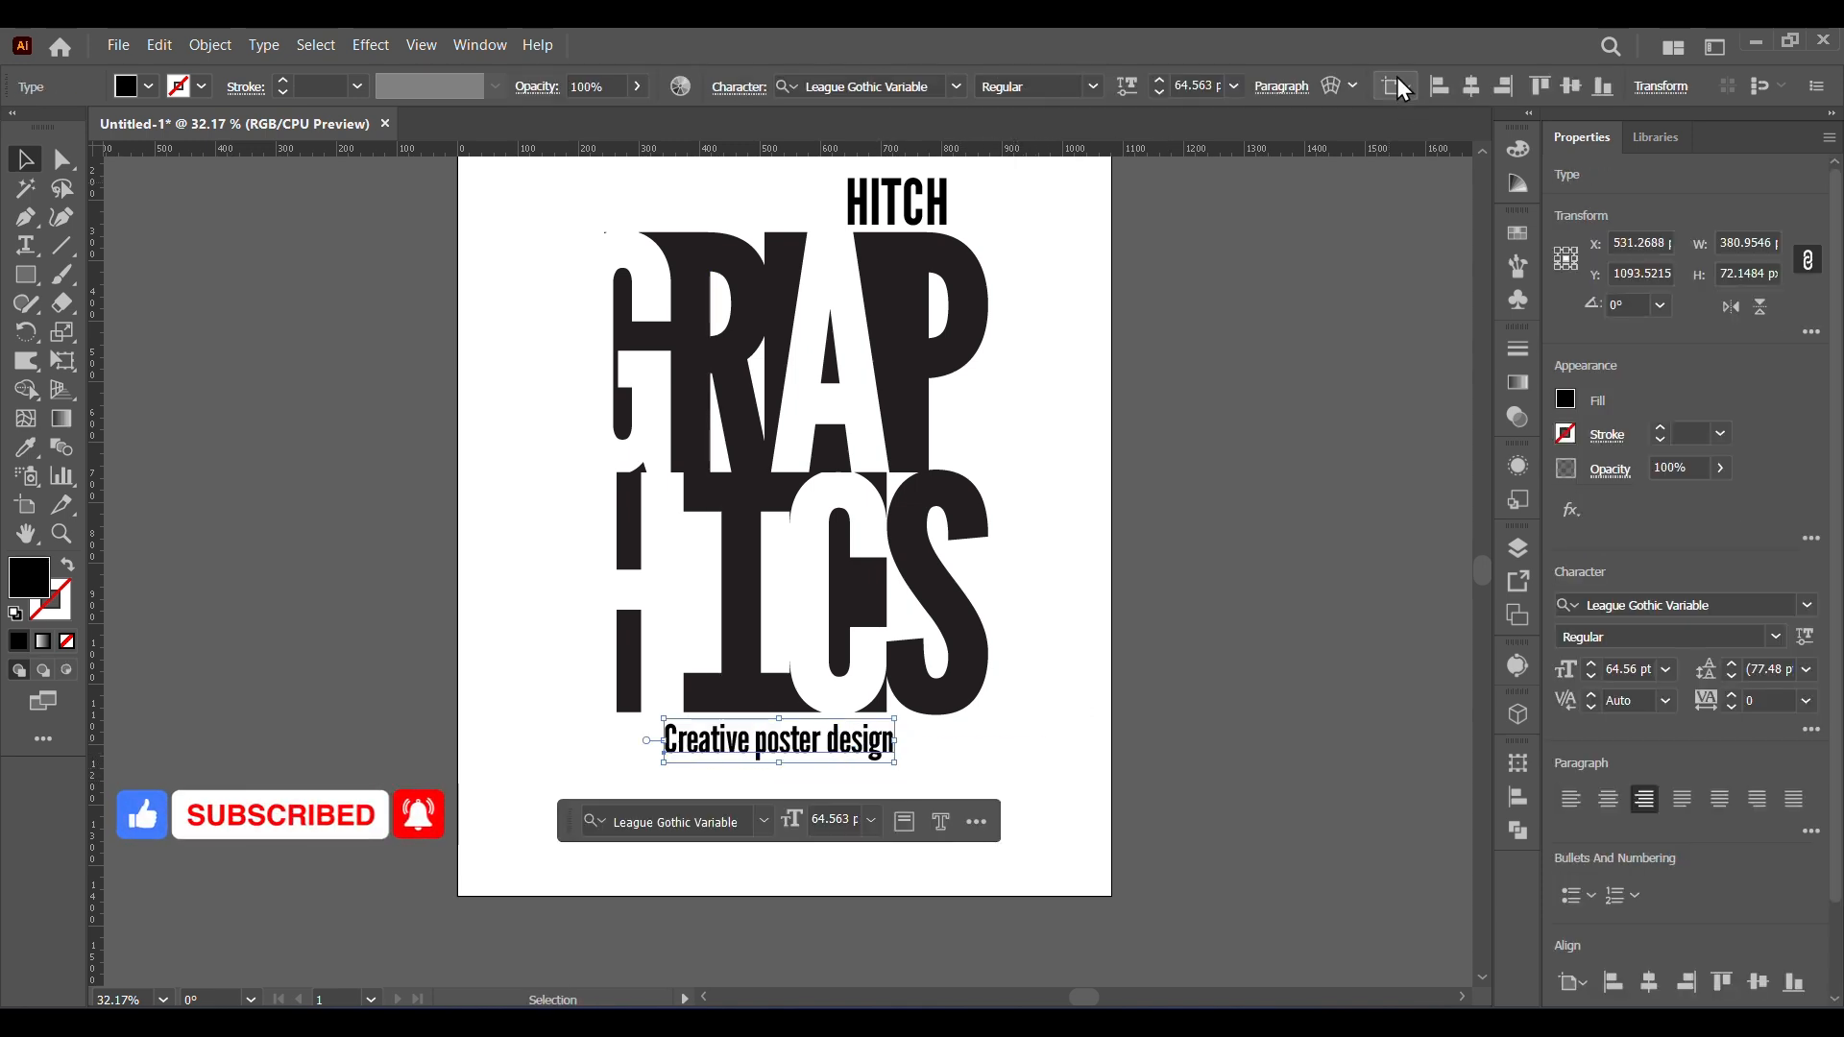
left_click(1471, 89)
left_click(1299, 788)
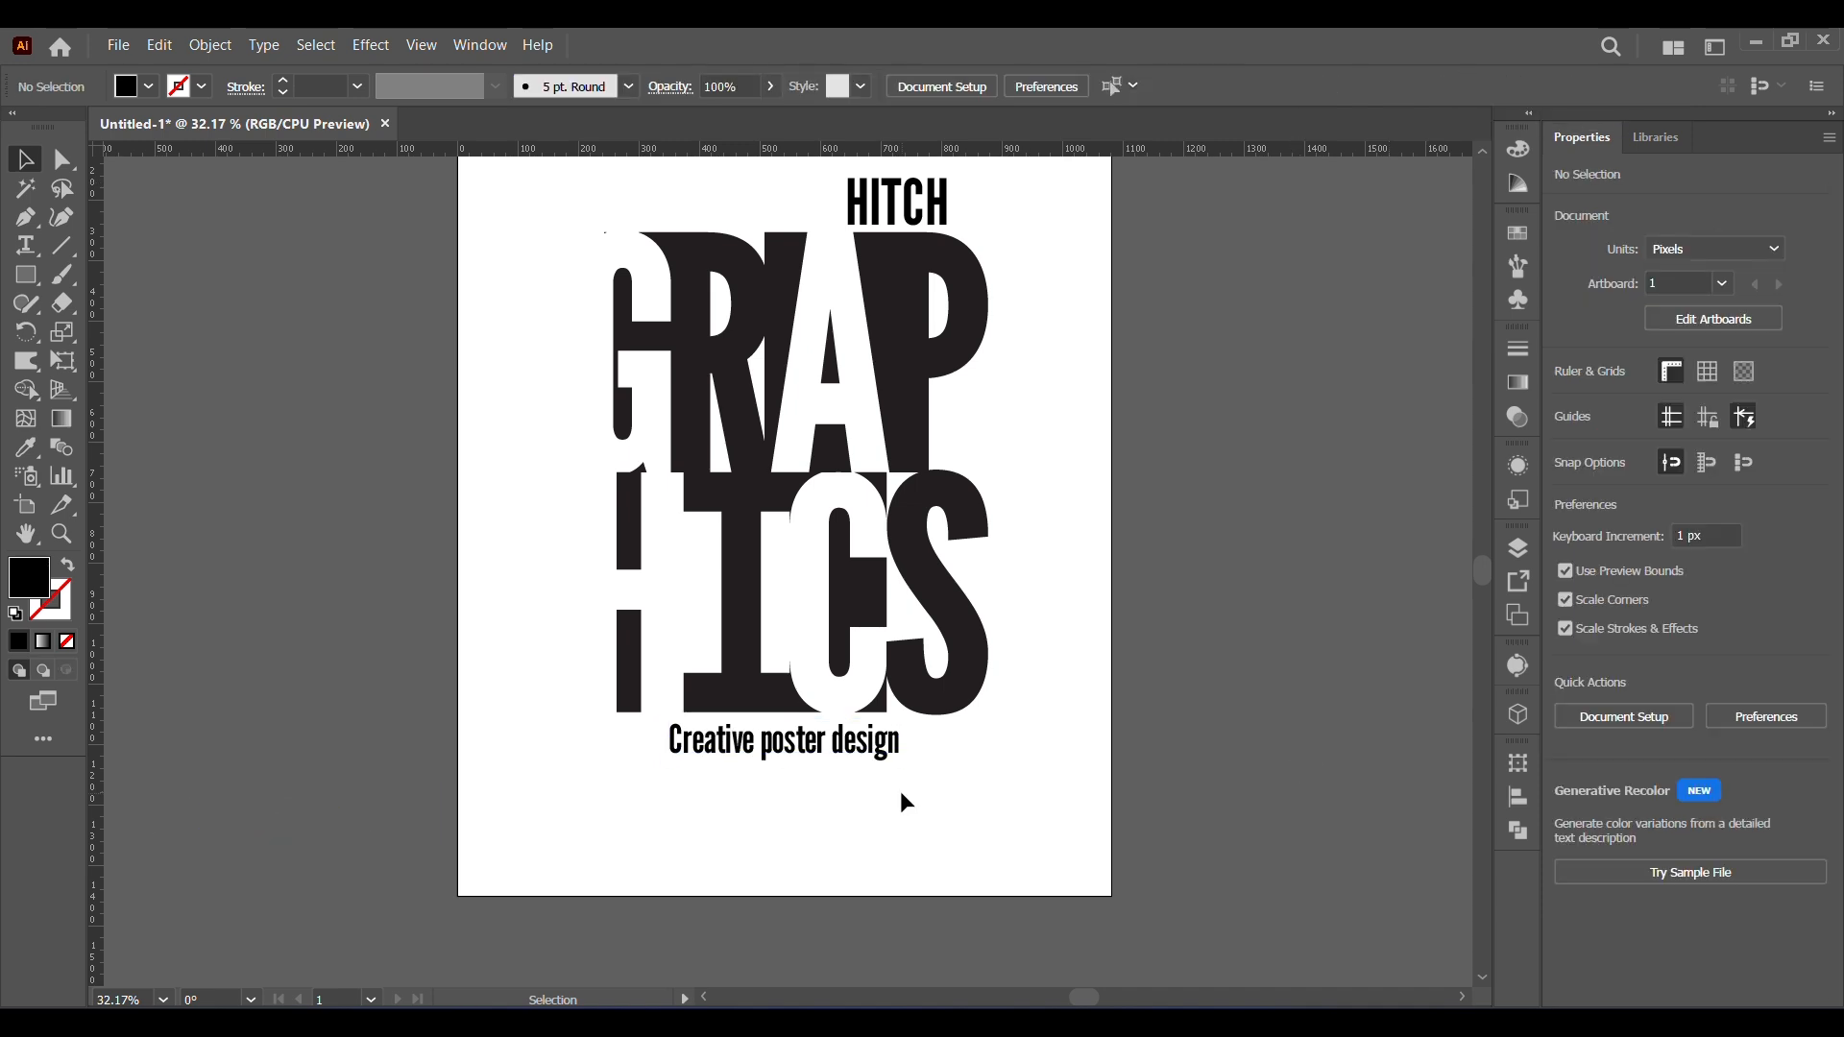
- Draw a rectangle about 529 by 164 px below the subtitle and fill it with center-aligned Lorem Ipsum area text
left_click(26, 243)
left_click_drag(26, 244, 158, 355)
left_click(28, 275)
left_click_drag(629, 775, 949, 874)
left_click(67, 565)
key("t")
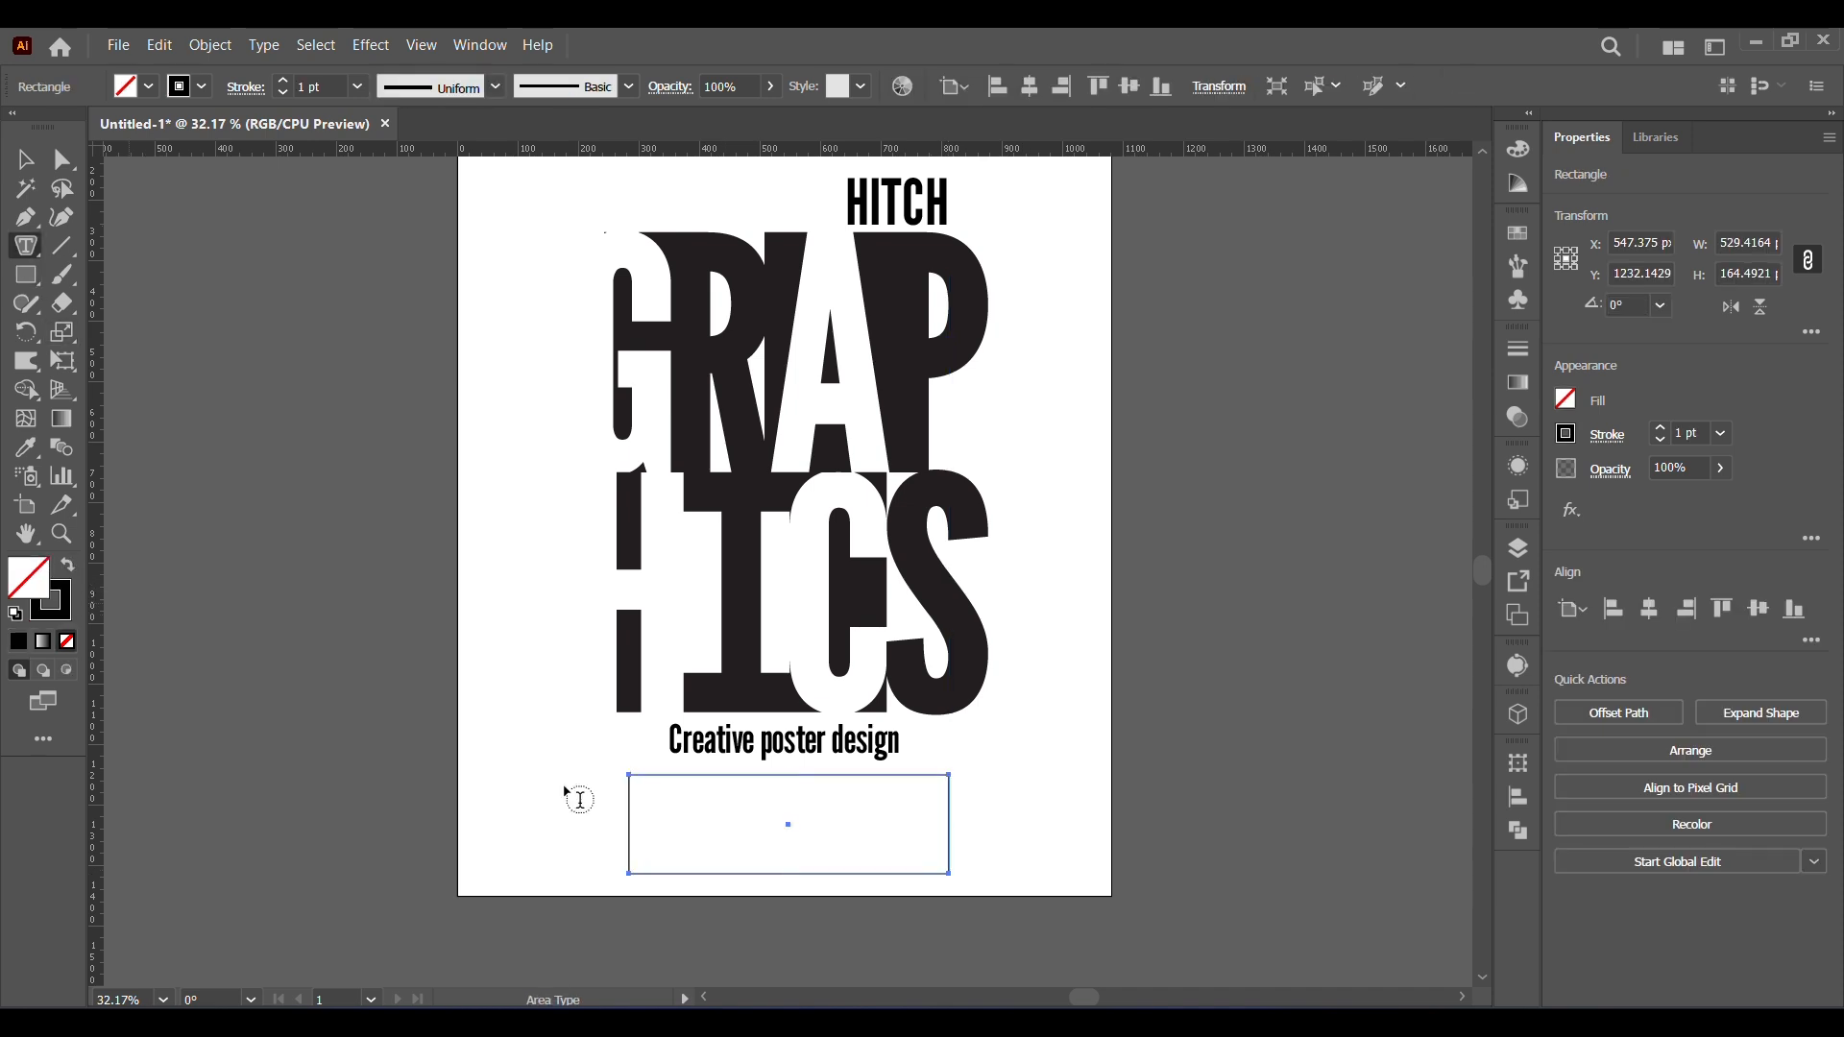
left_click(631, 800)
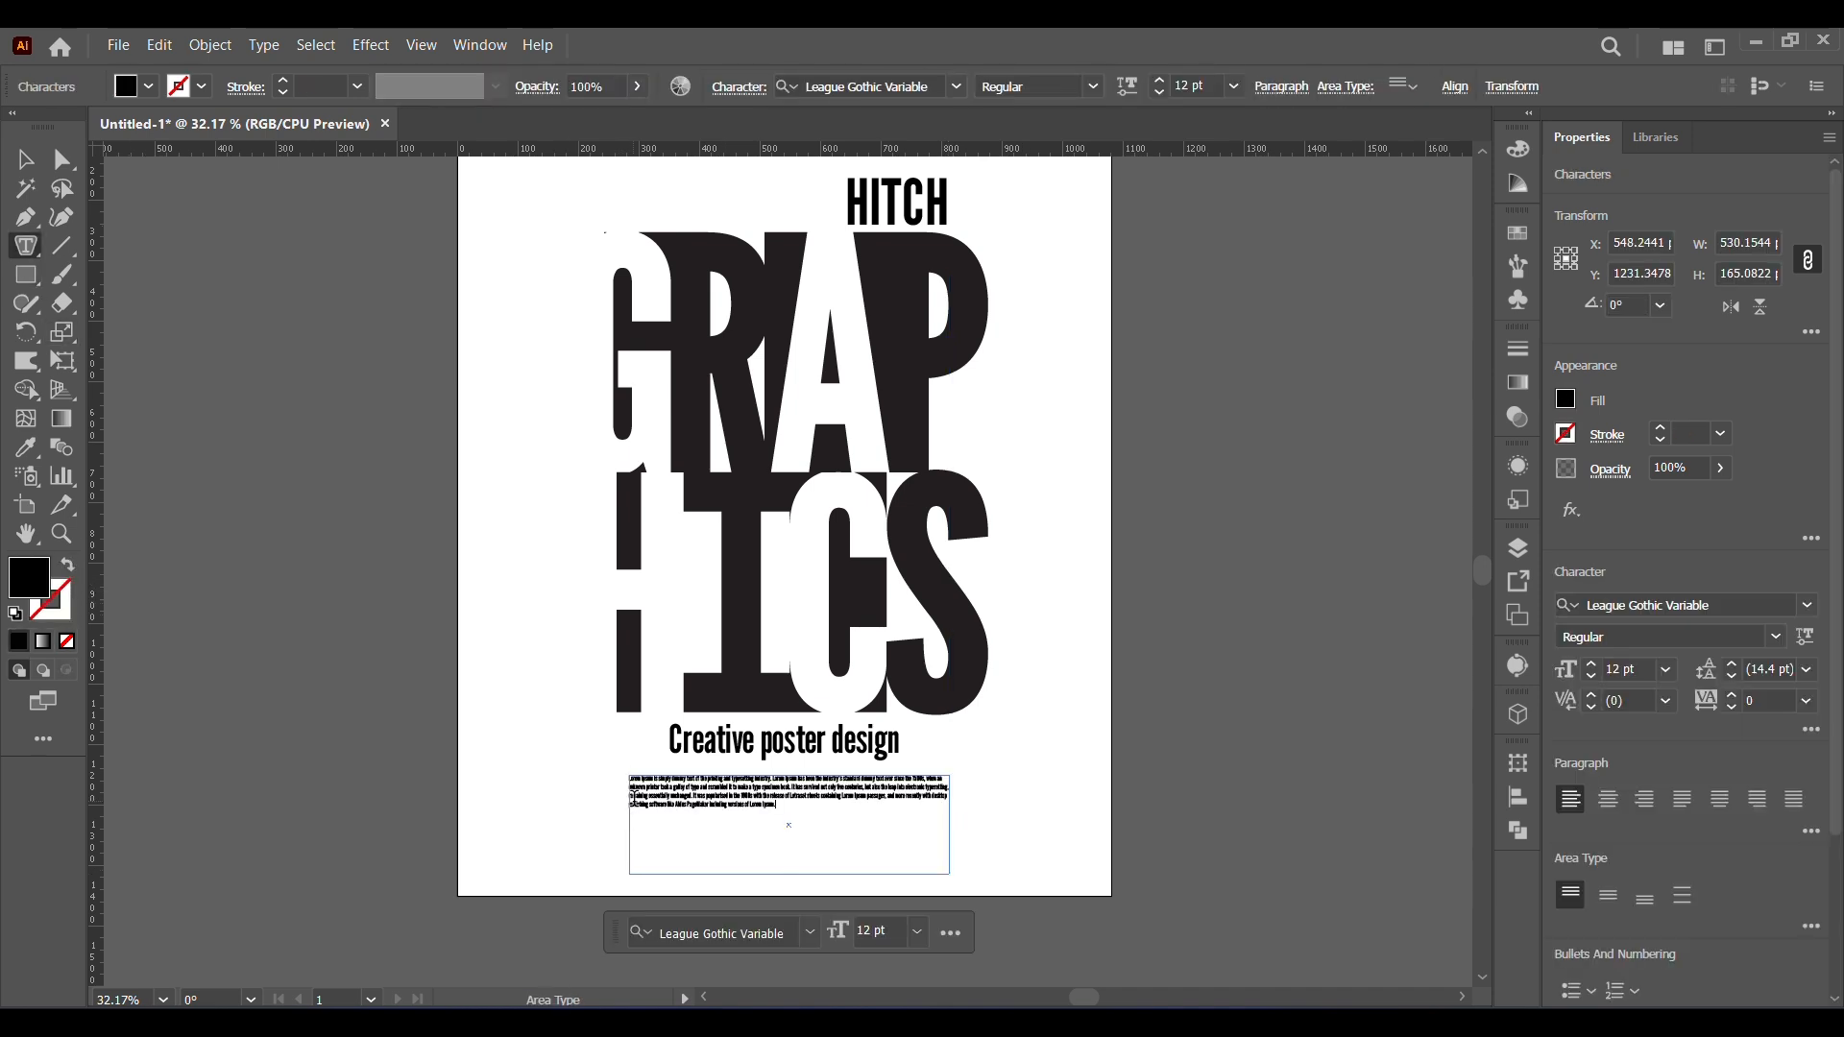
left_click(1607, 799)
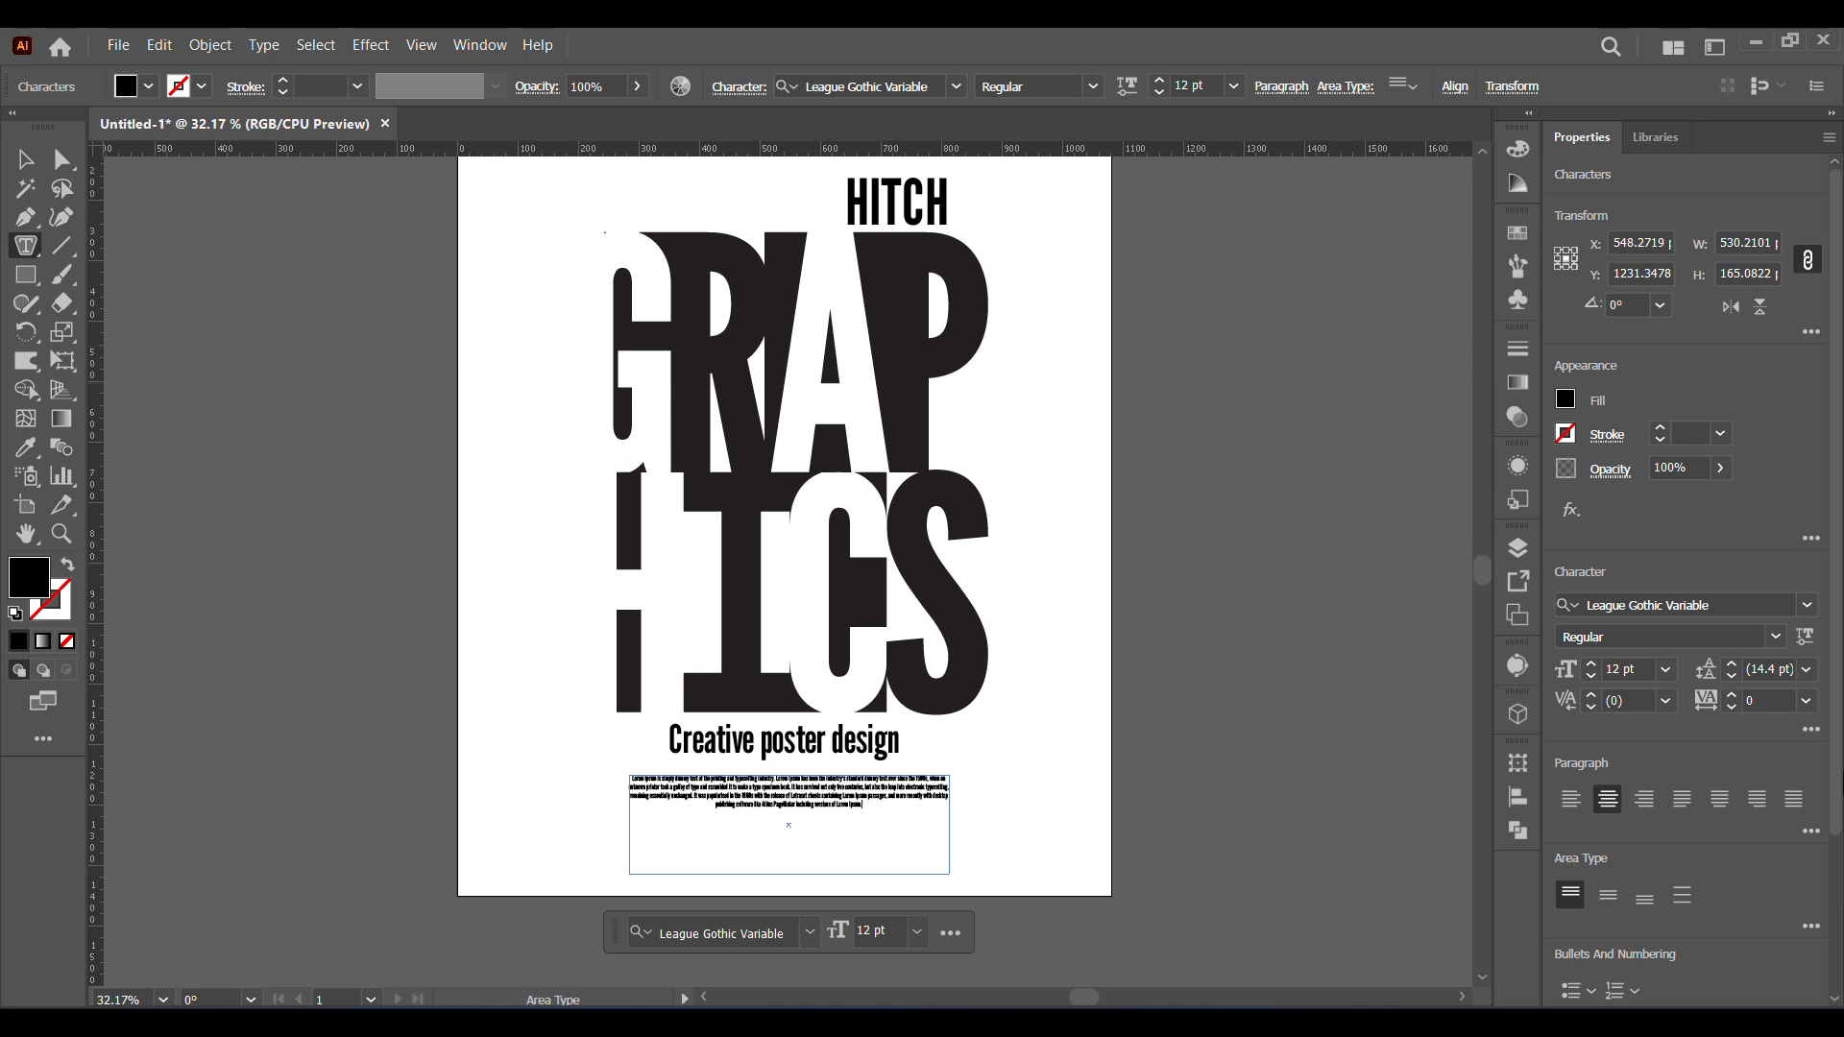
- Set the Lorem Ipsum paragraph's font to Acumin Variable Concept
left_click(1792, 613)
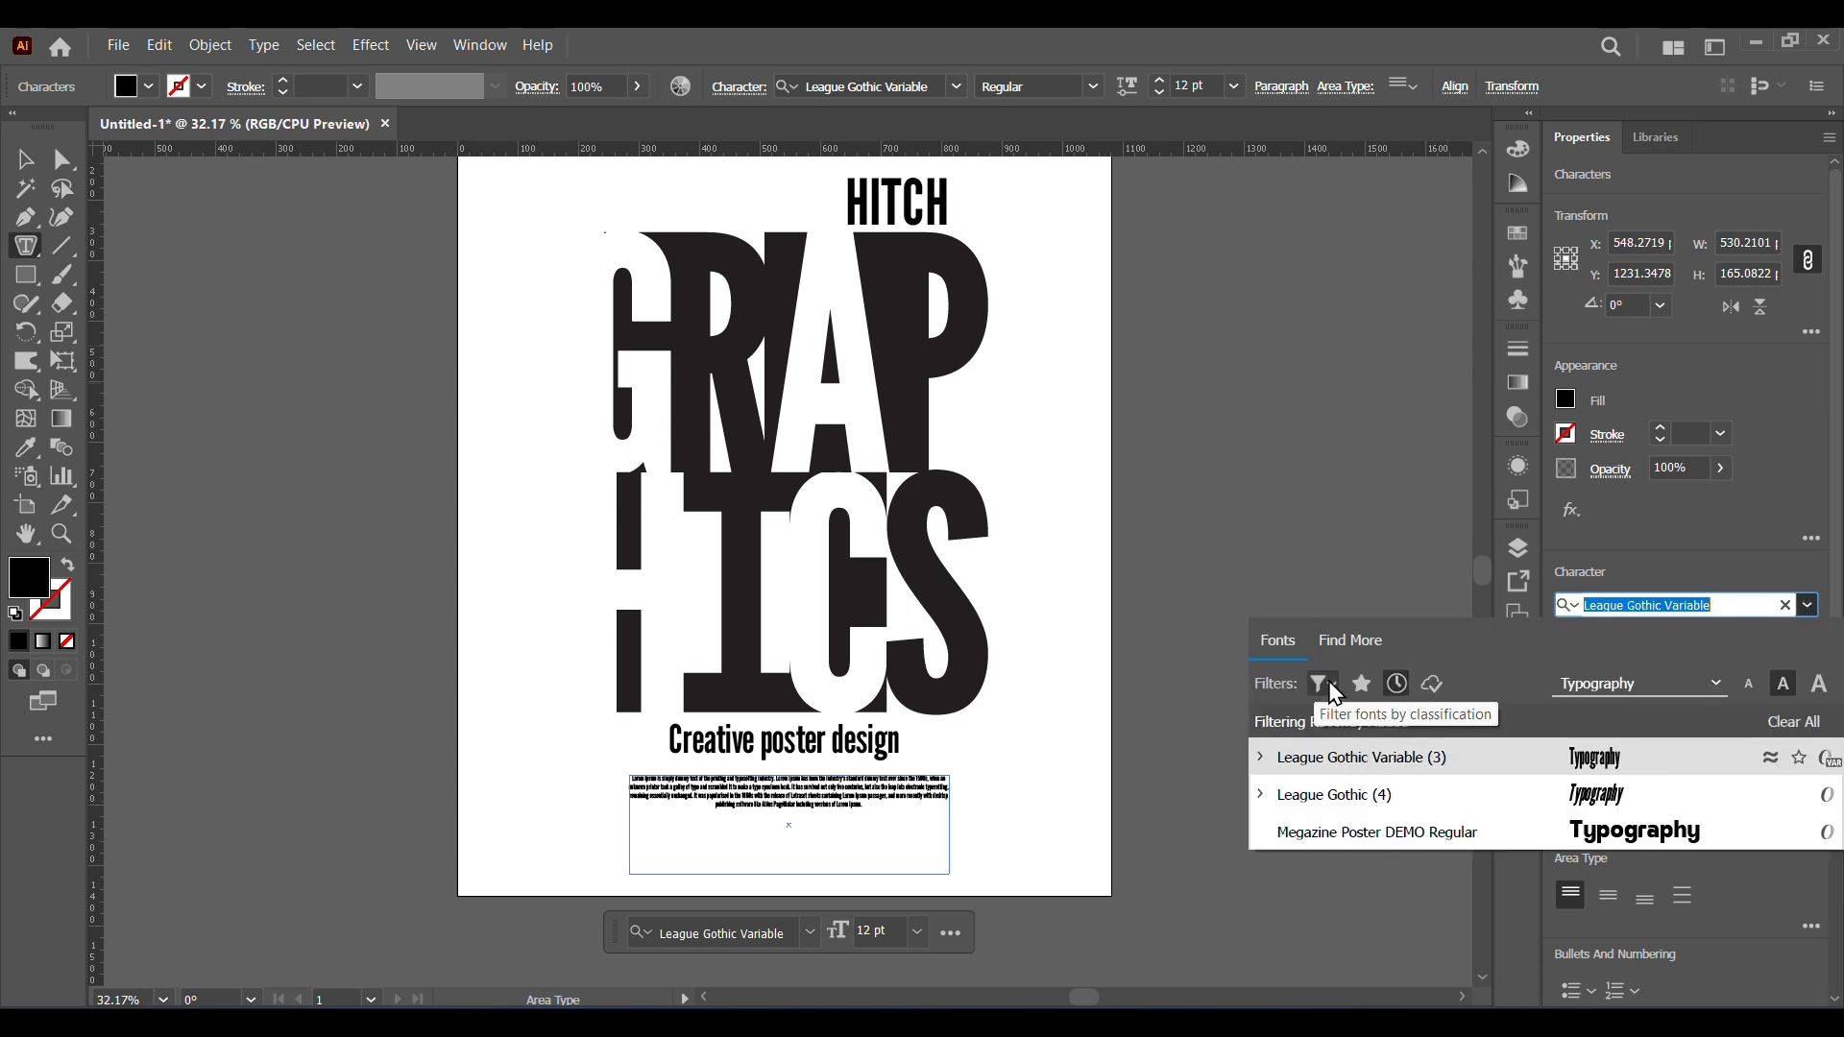
left_click(1396, 684)
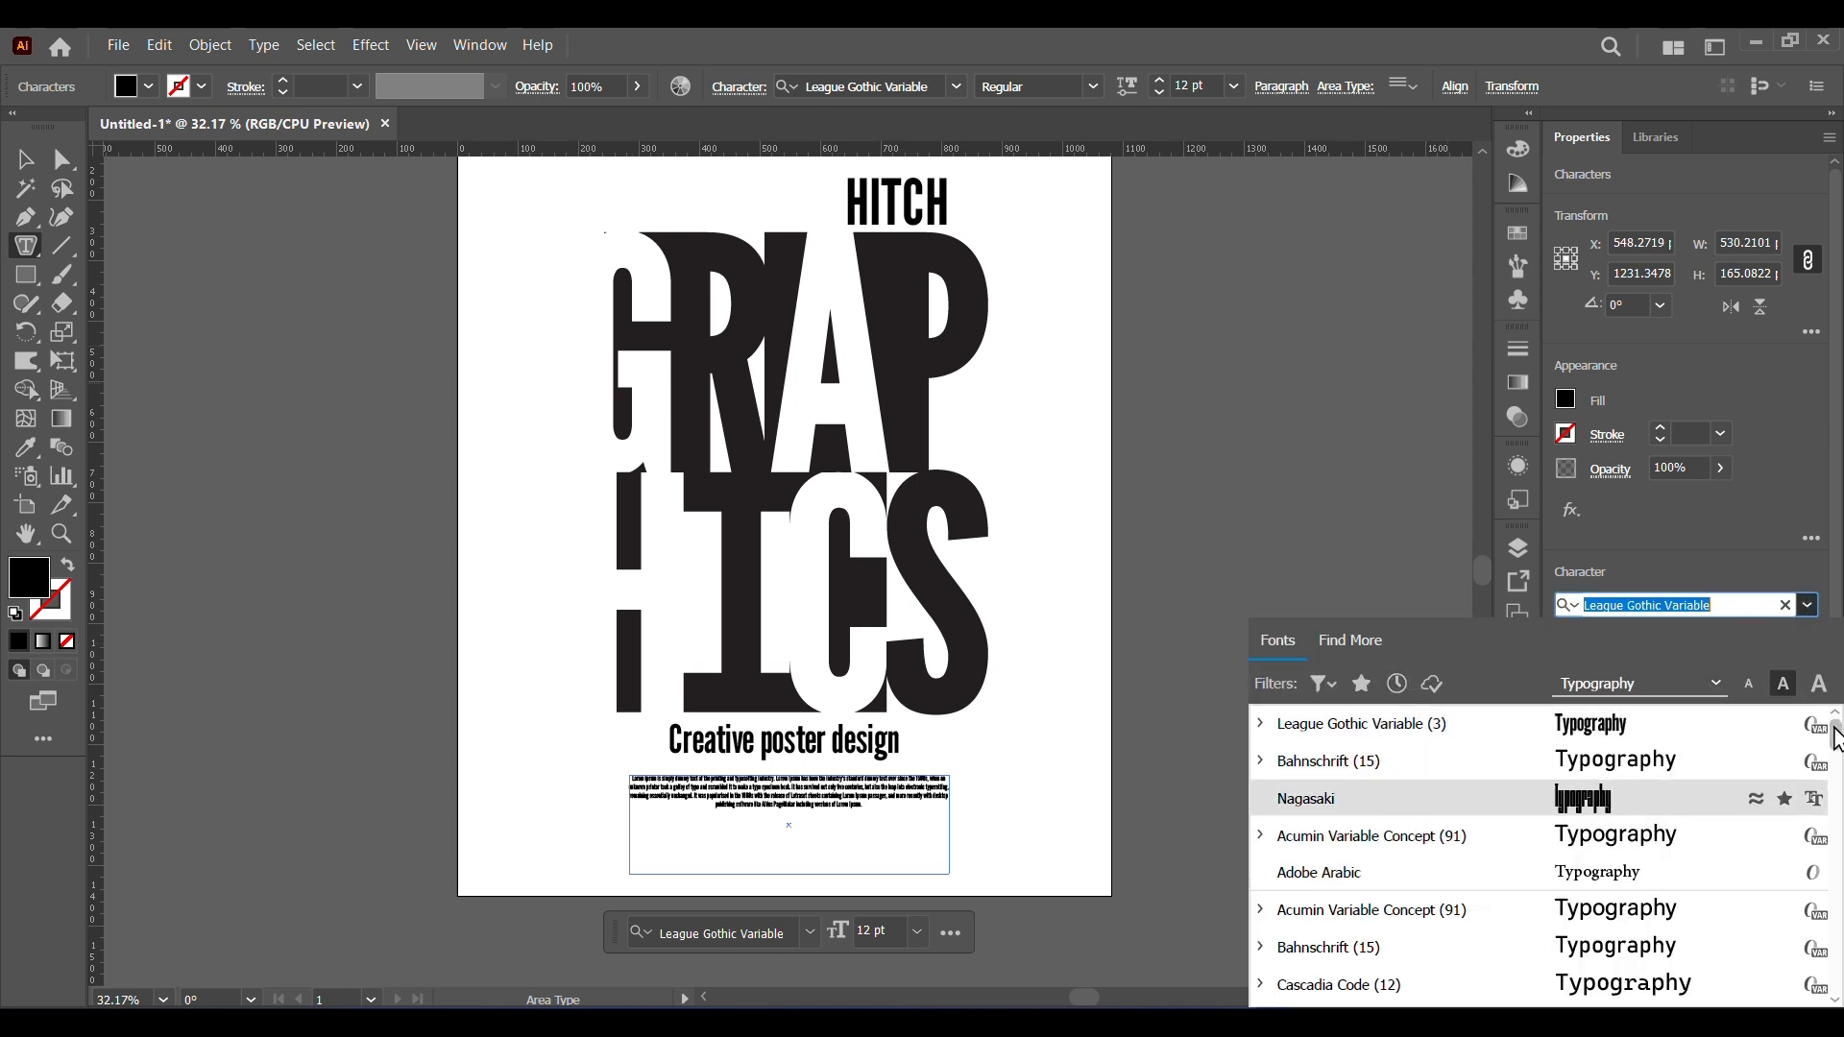
left_click(1392, 838)
key("ctrl+z")
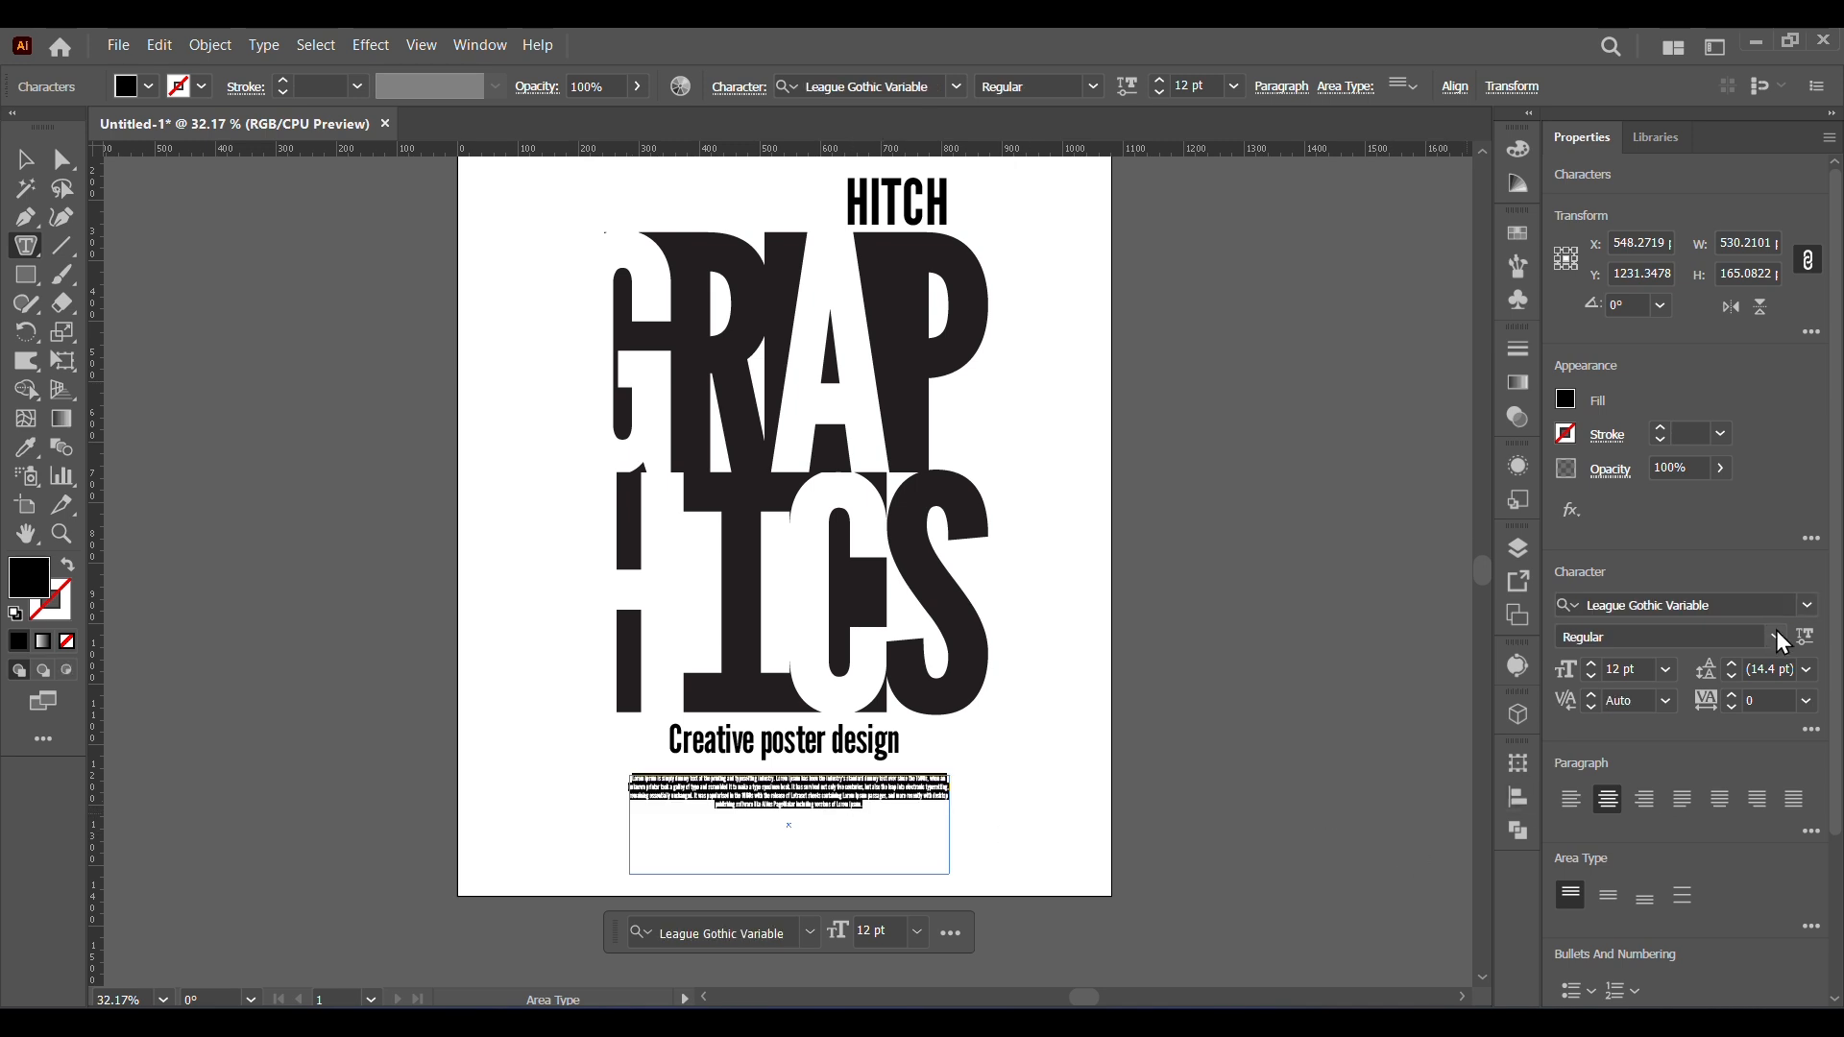
left_click(1807, 605)
left_click(1363, 723)
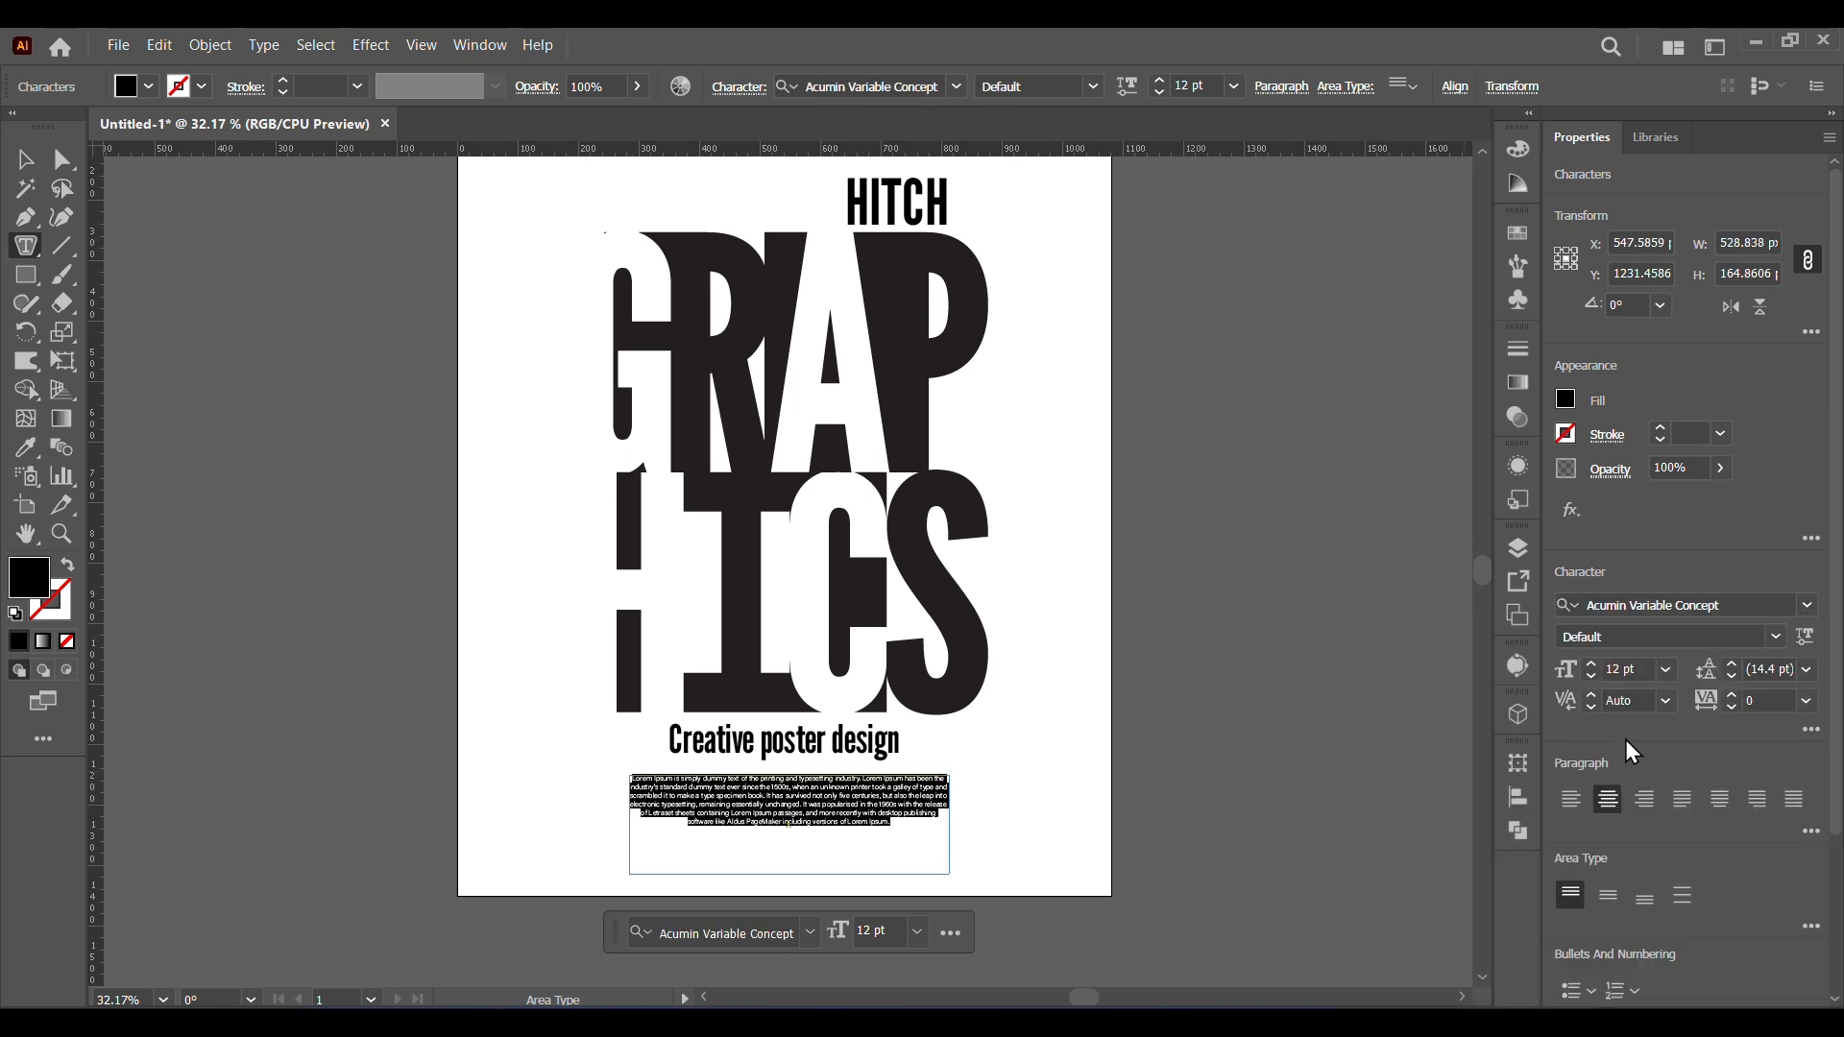
left_click(1777, 637)
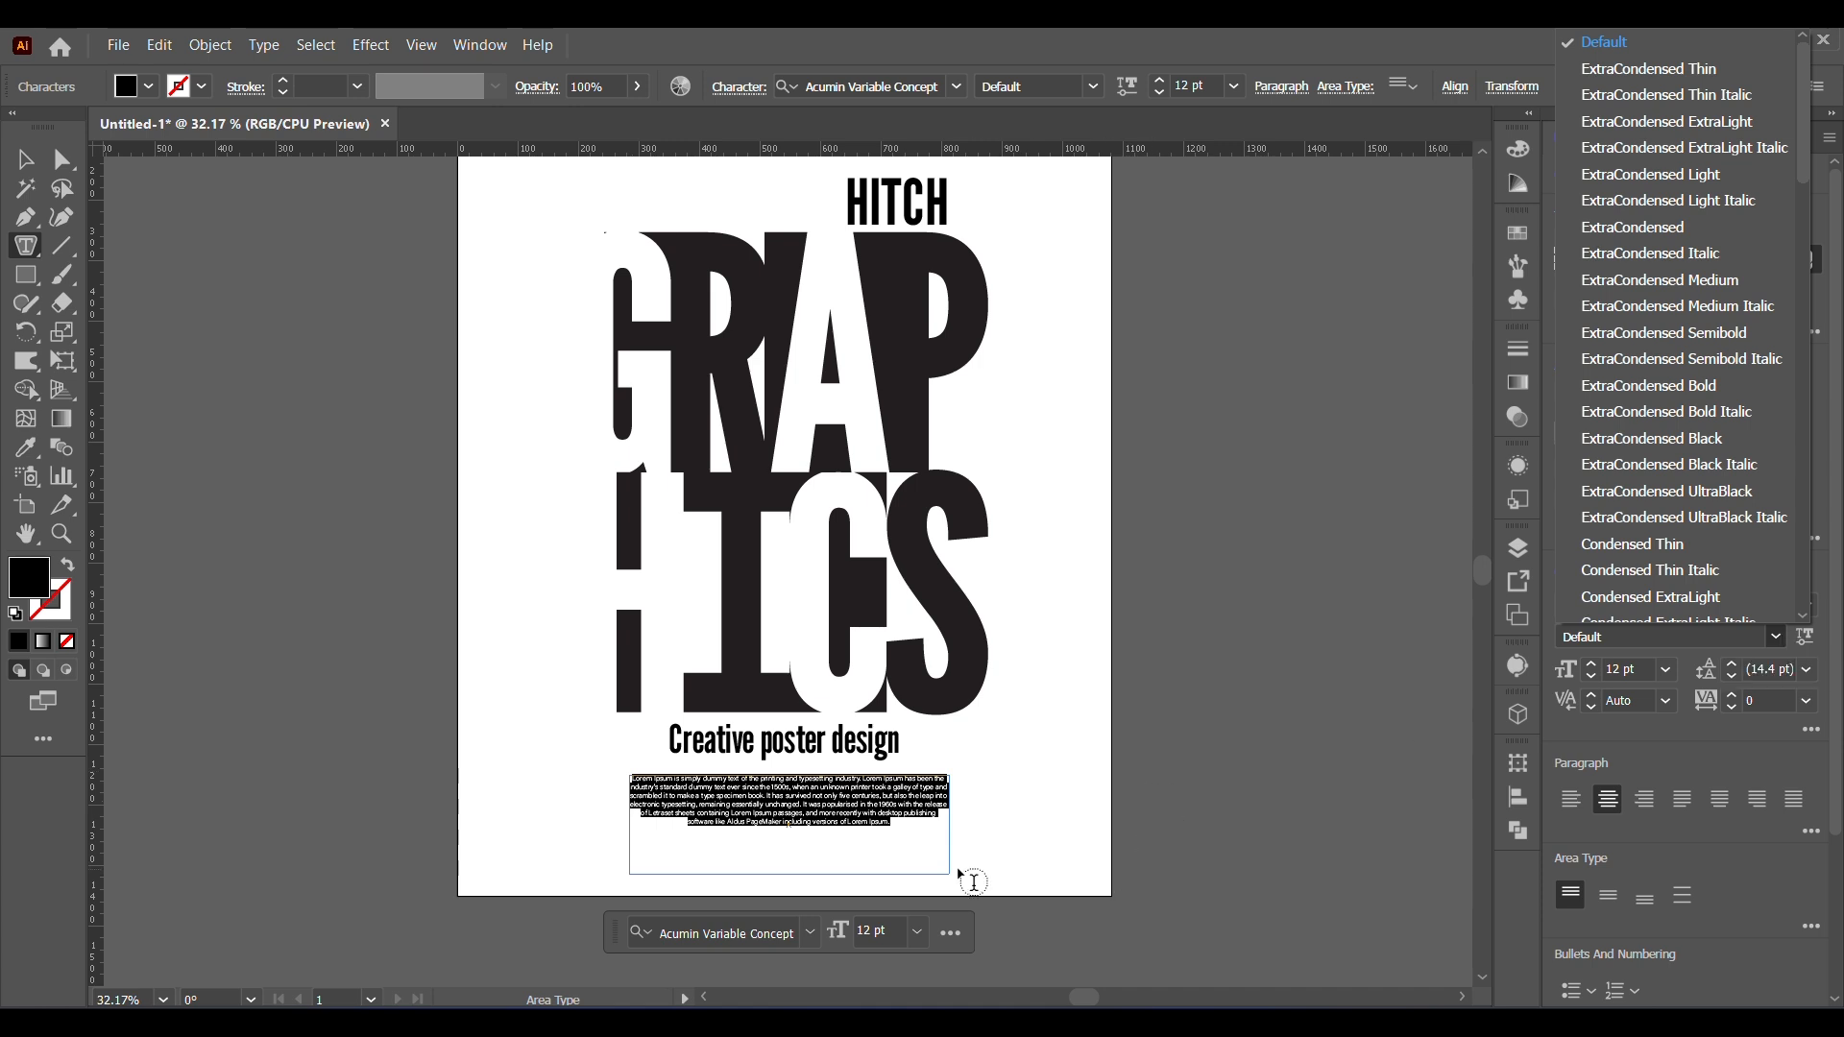
left_click(24, 165)
left_click(19, 163)
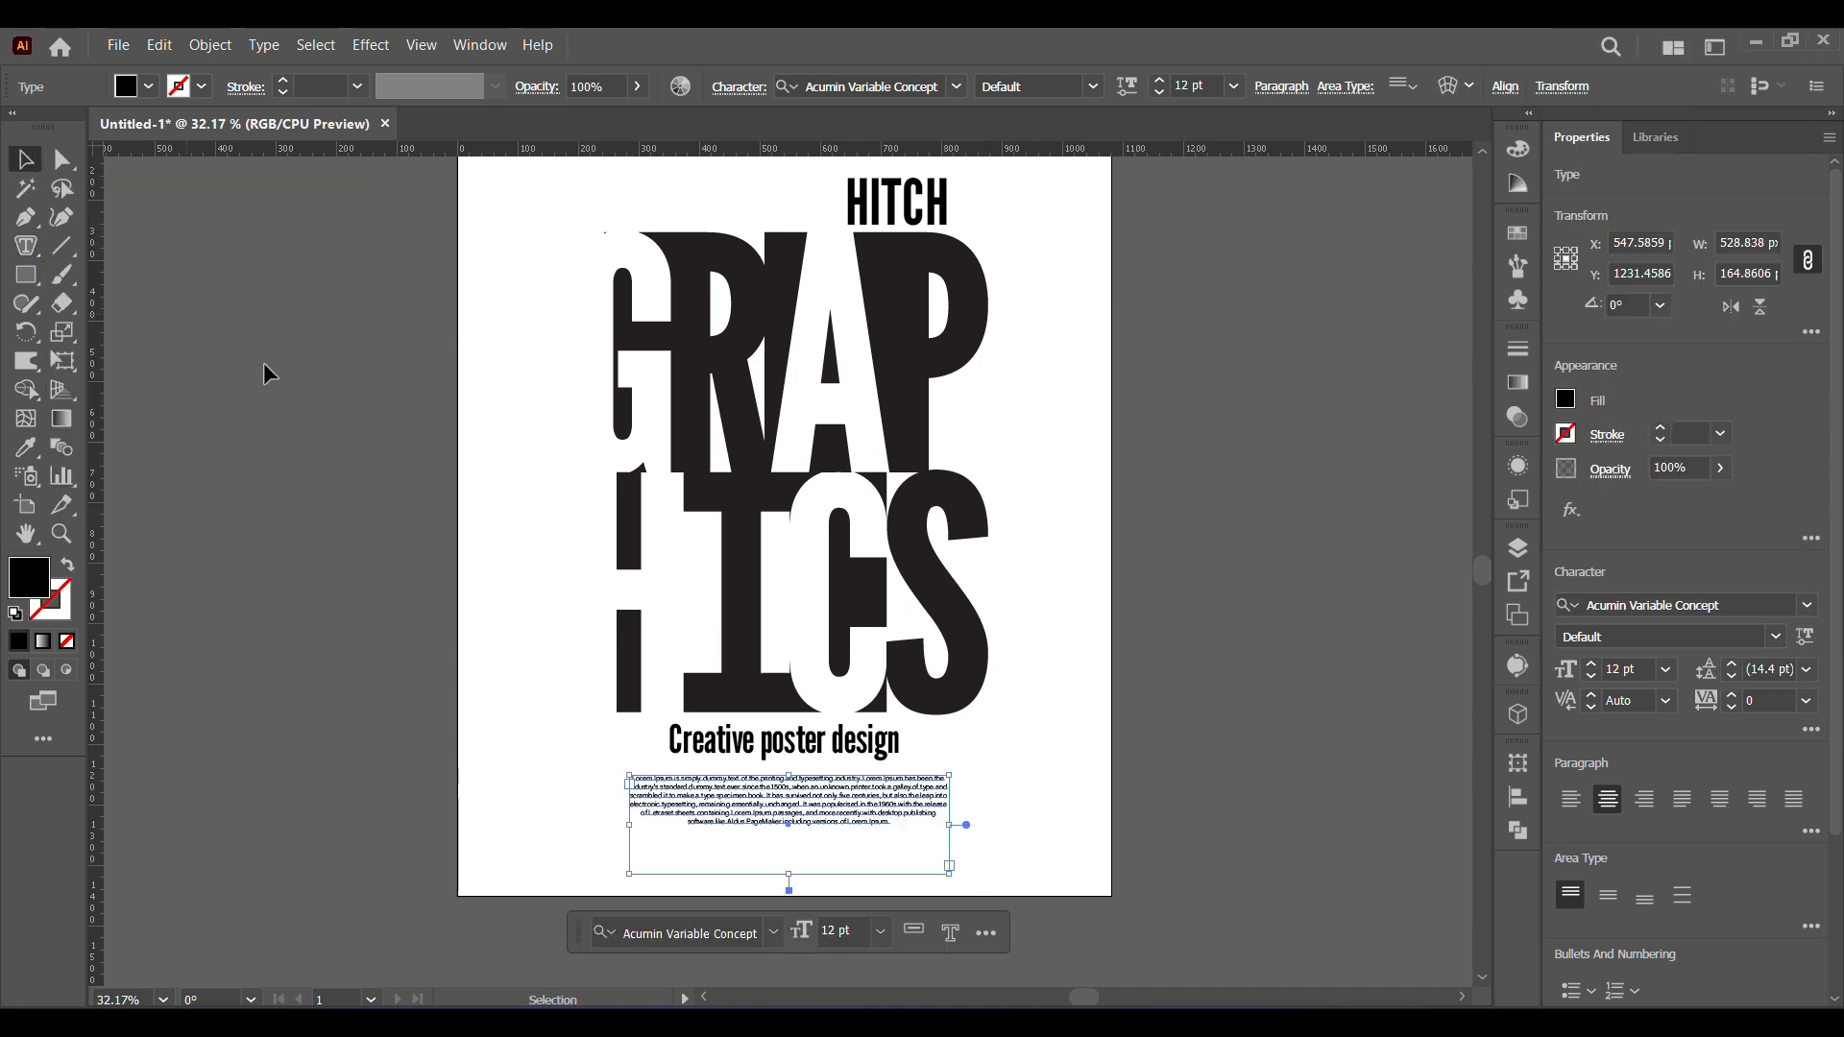
- Set the Lorem Ipsum paragraph's font size to 13 pt
left_click(1052, 879)
left_click(870, 865)
left_click(1591, 663)
left_click(1590, 676)
left_click(1591, 676)
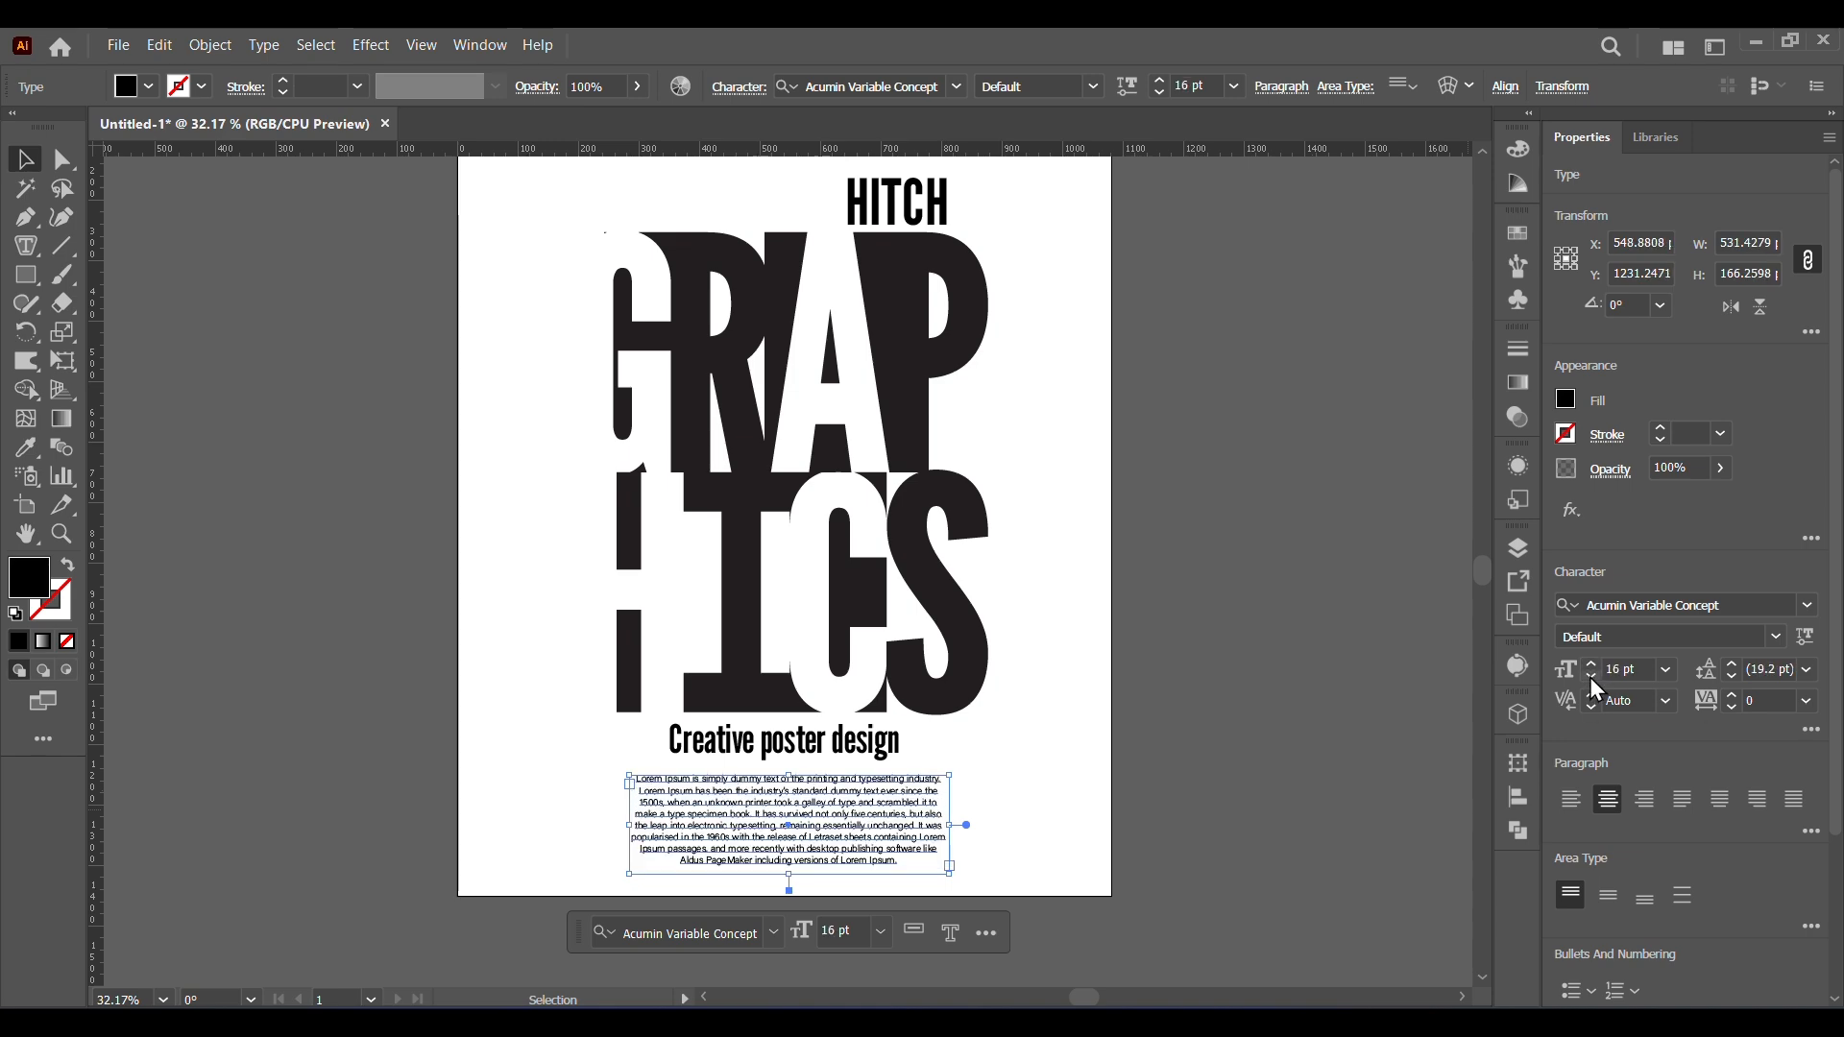
left_click(1590, 676)
left_click(1591, 676)
- Widen the Lorem Ipsum frame on both sides to about 933 px and center it horizontally on the artboard
left_click_drag(949, 825, 1087, 825)
left_click_drag(629, 825, 521, 825)
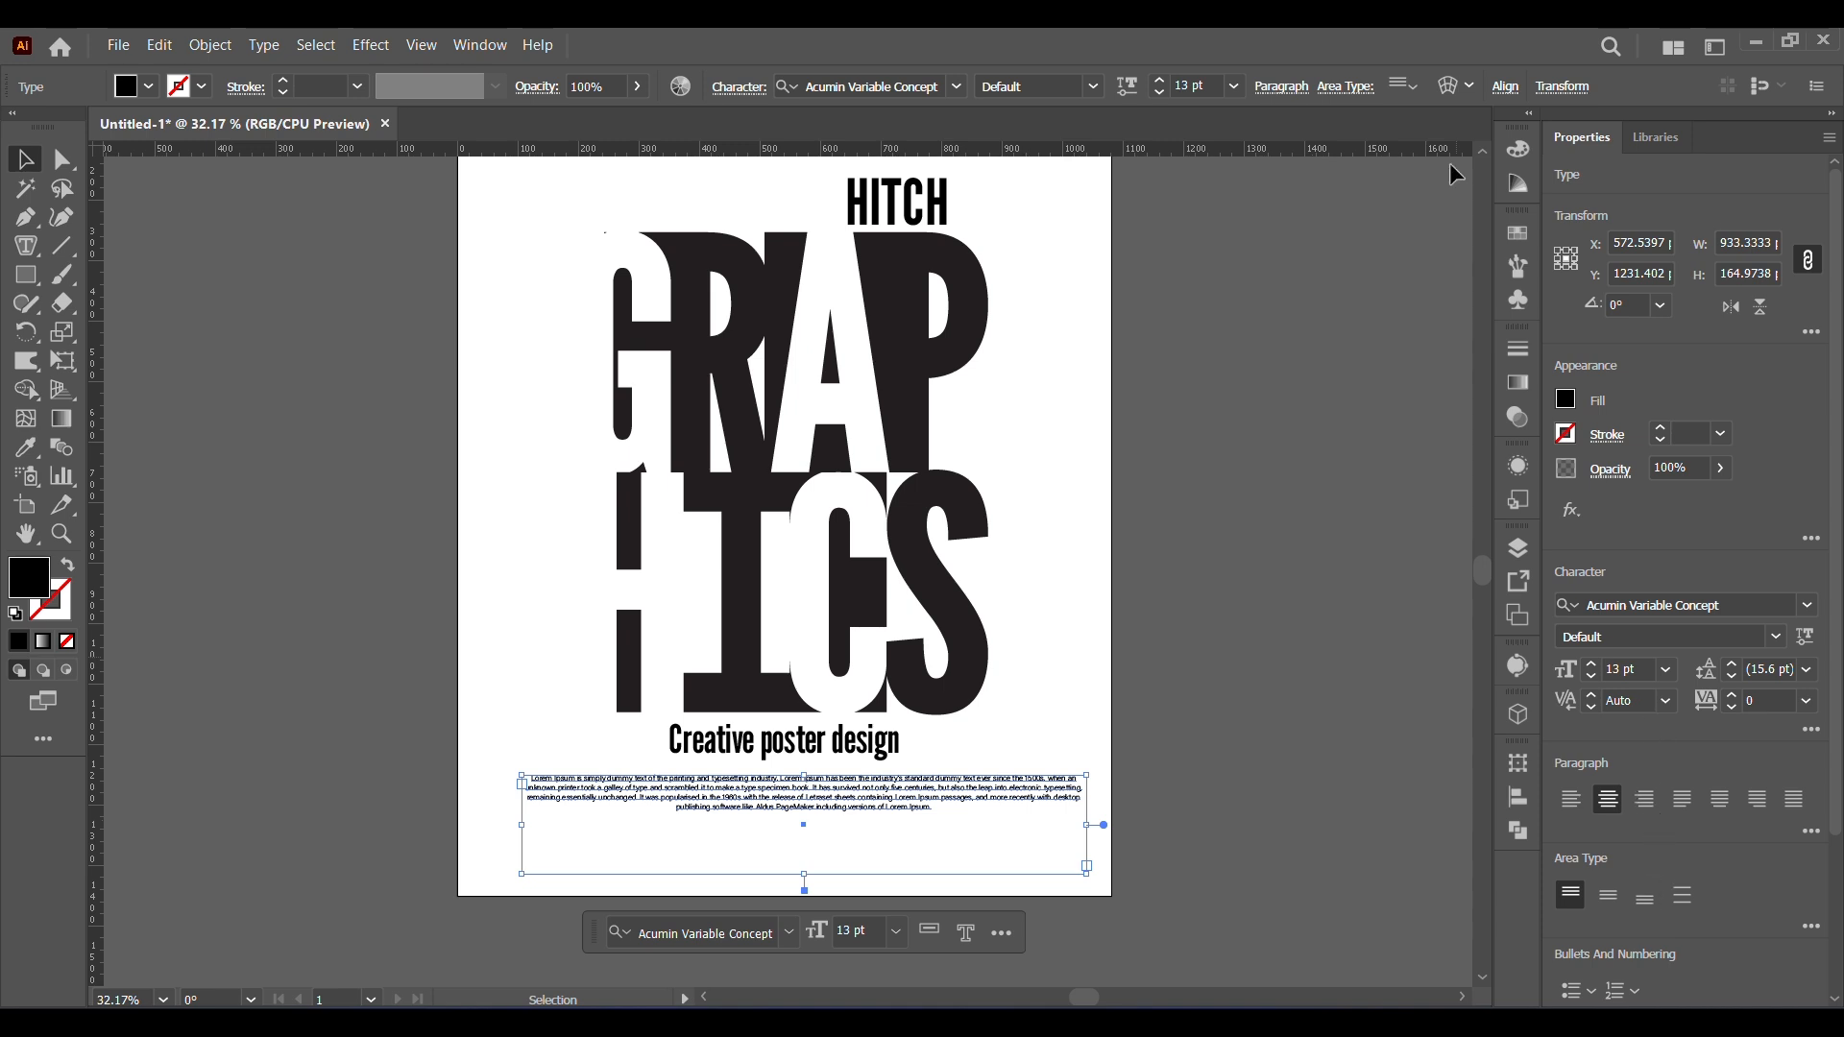
left_click(1519, 799)
left_click(1226, 652)
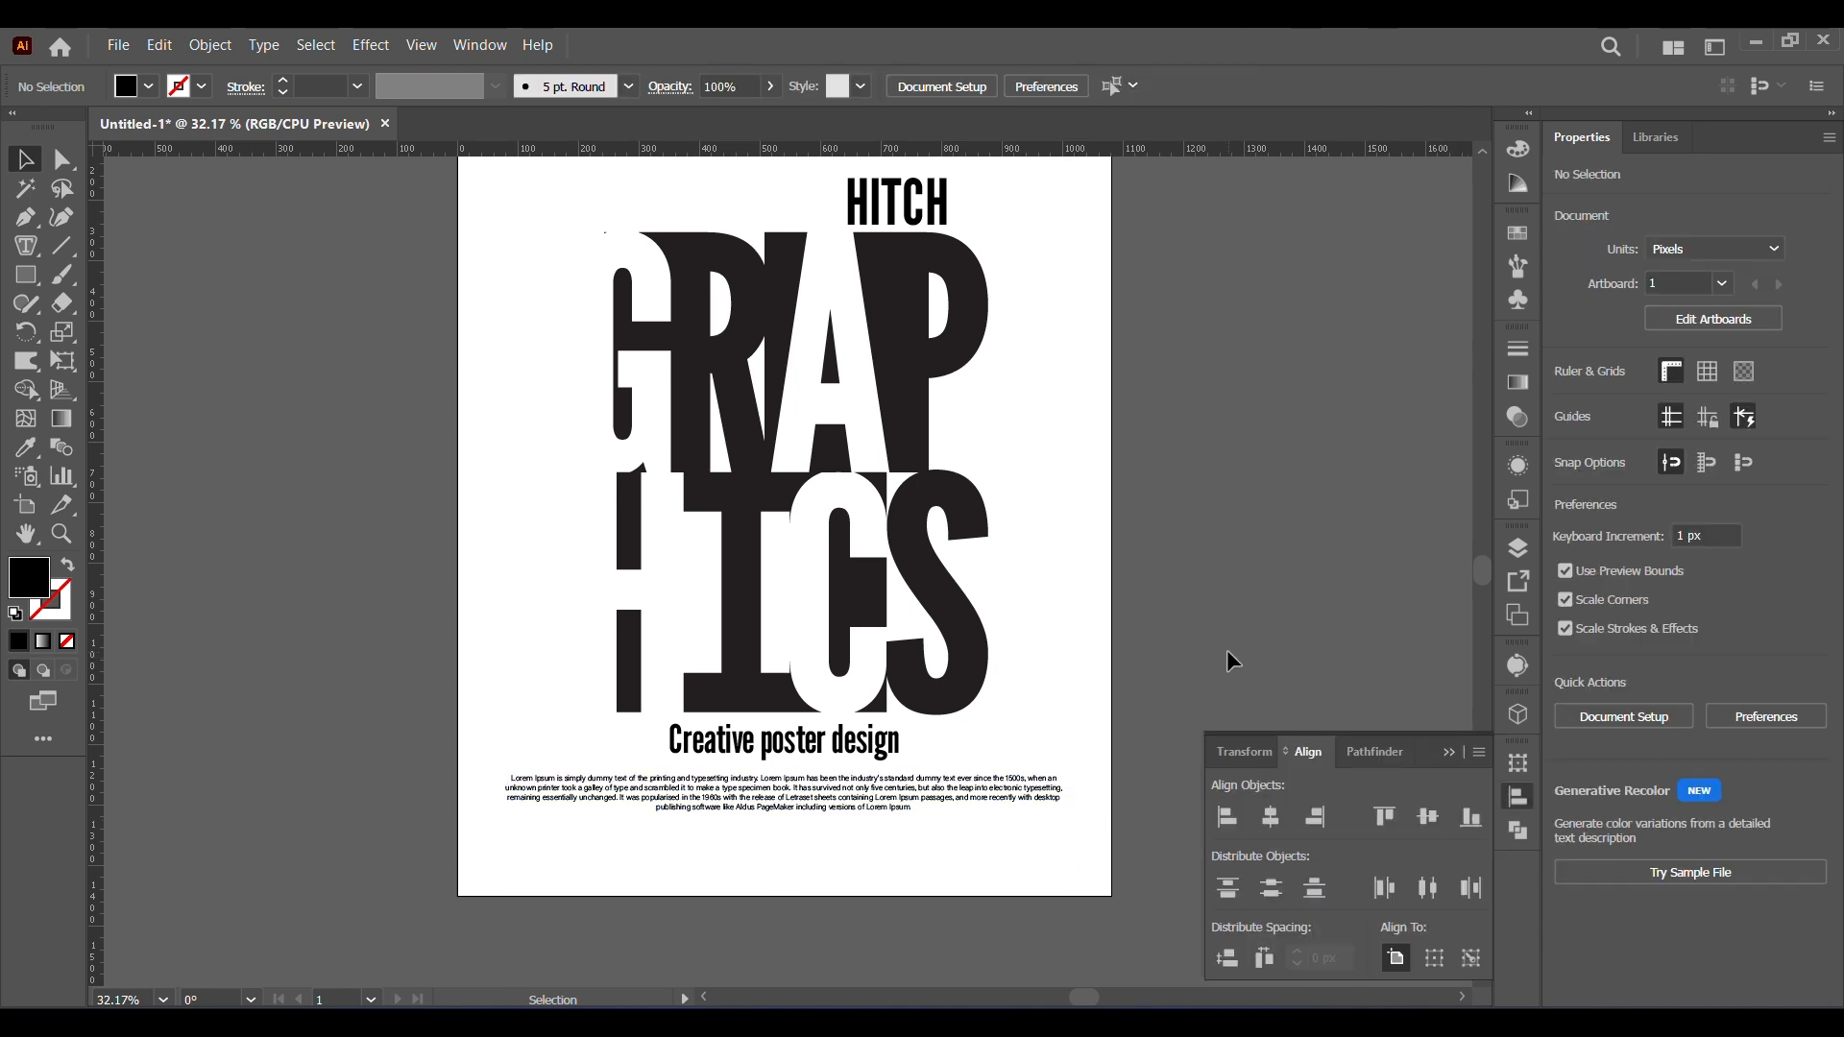
left_click(1452, 751)
- Draw a black circle about 47 px in diameter and position it beside the foot of the H
left_click_drag(1064, 555, 1123, 652)
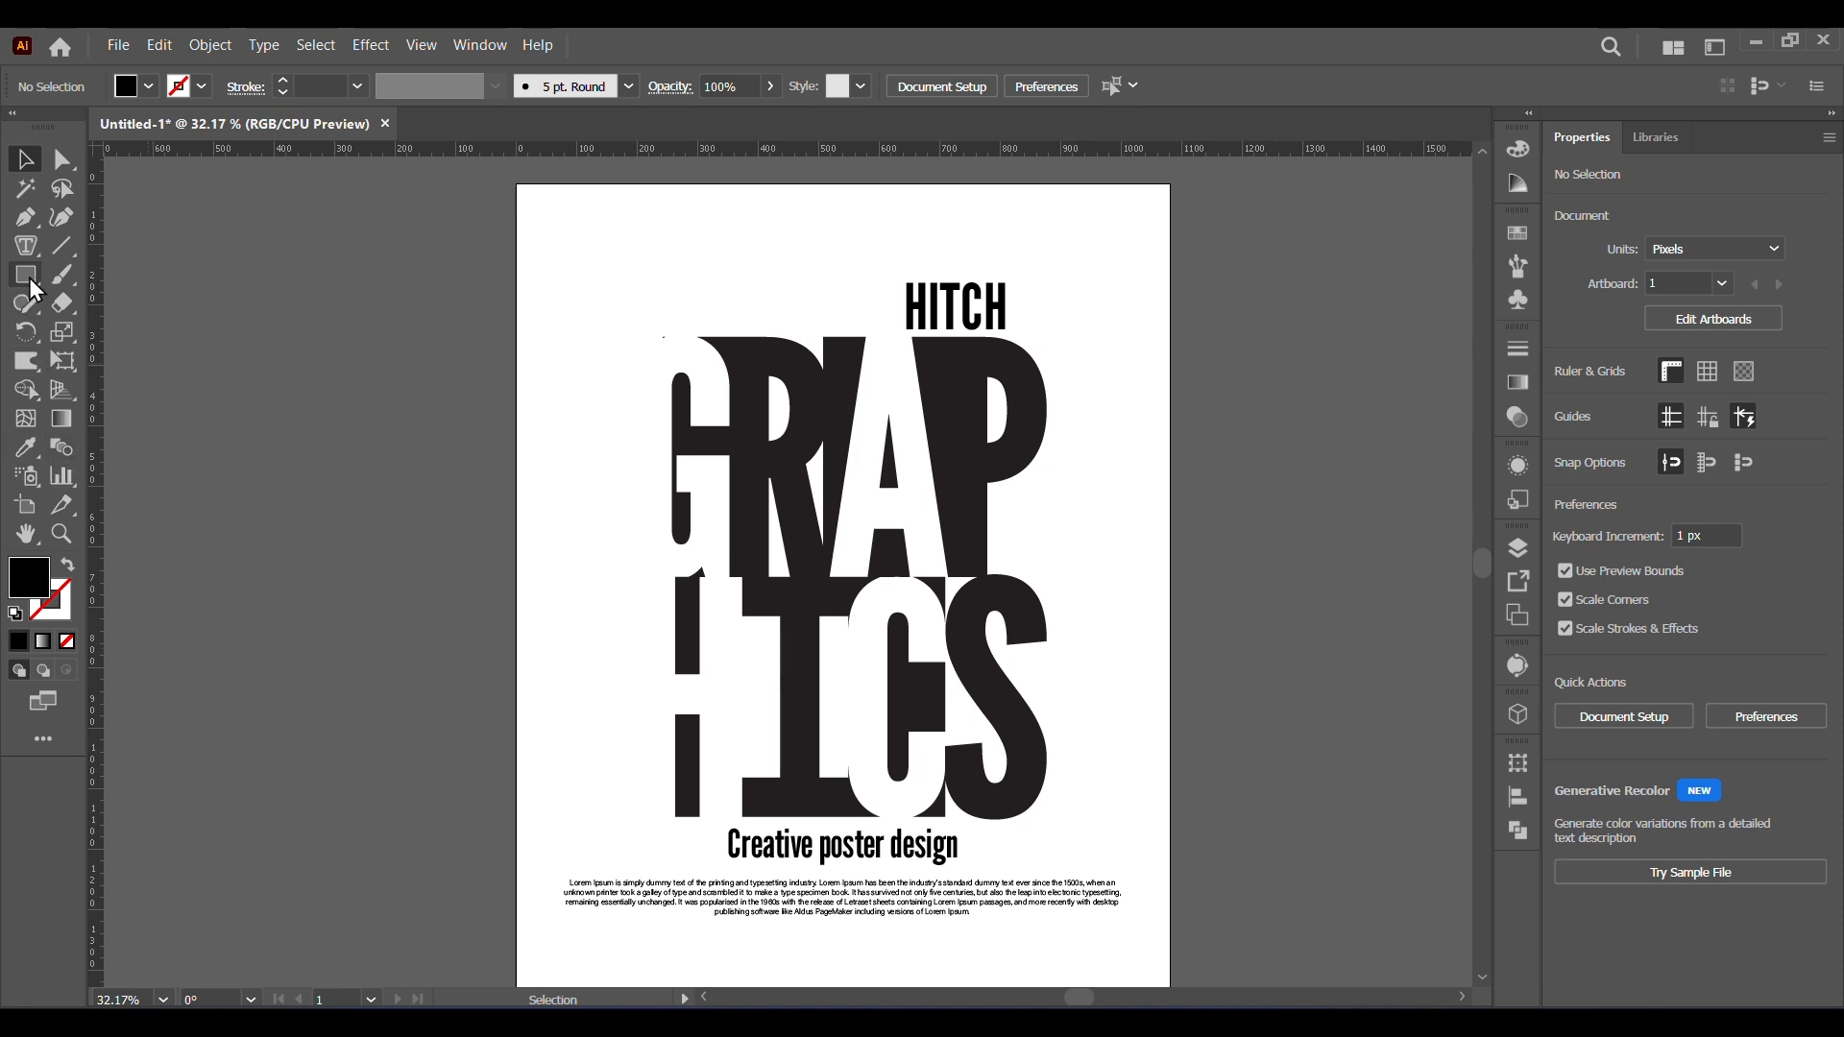
left_click_drag(31, 279, 89, 331)
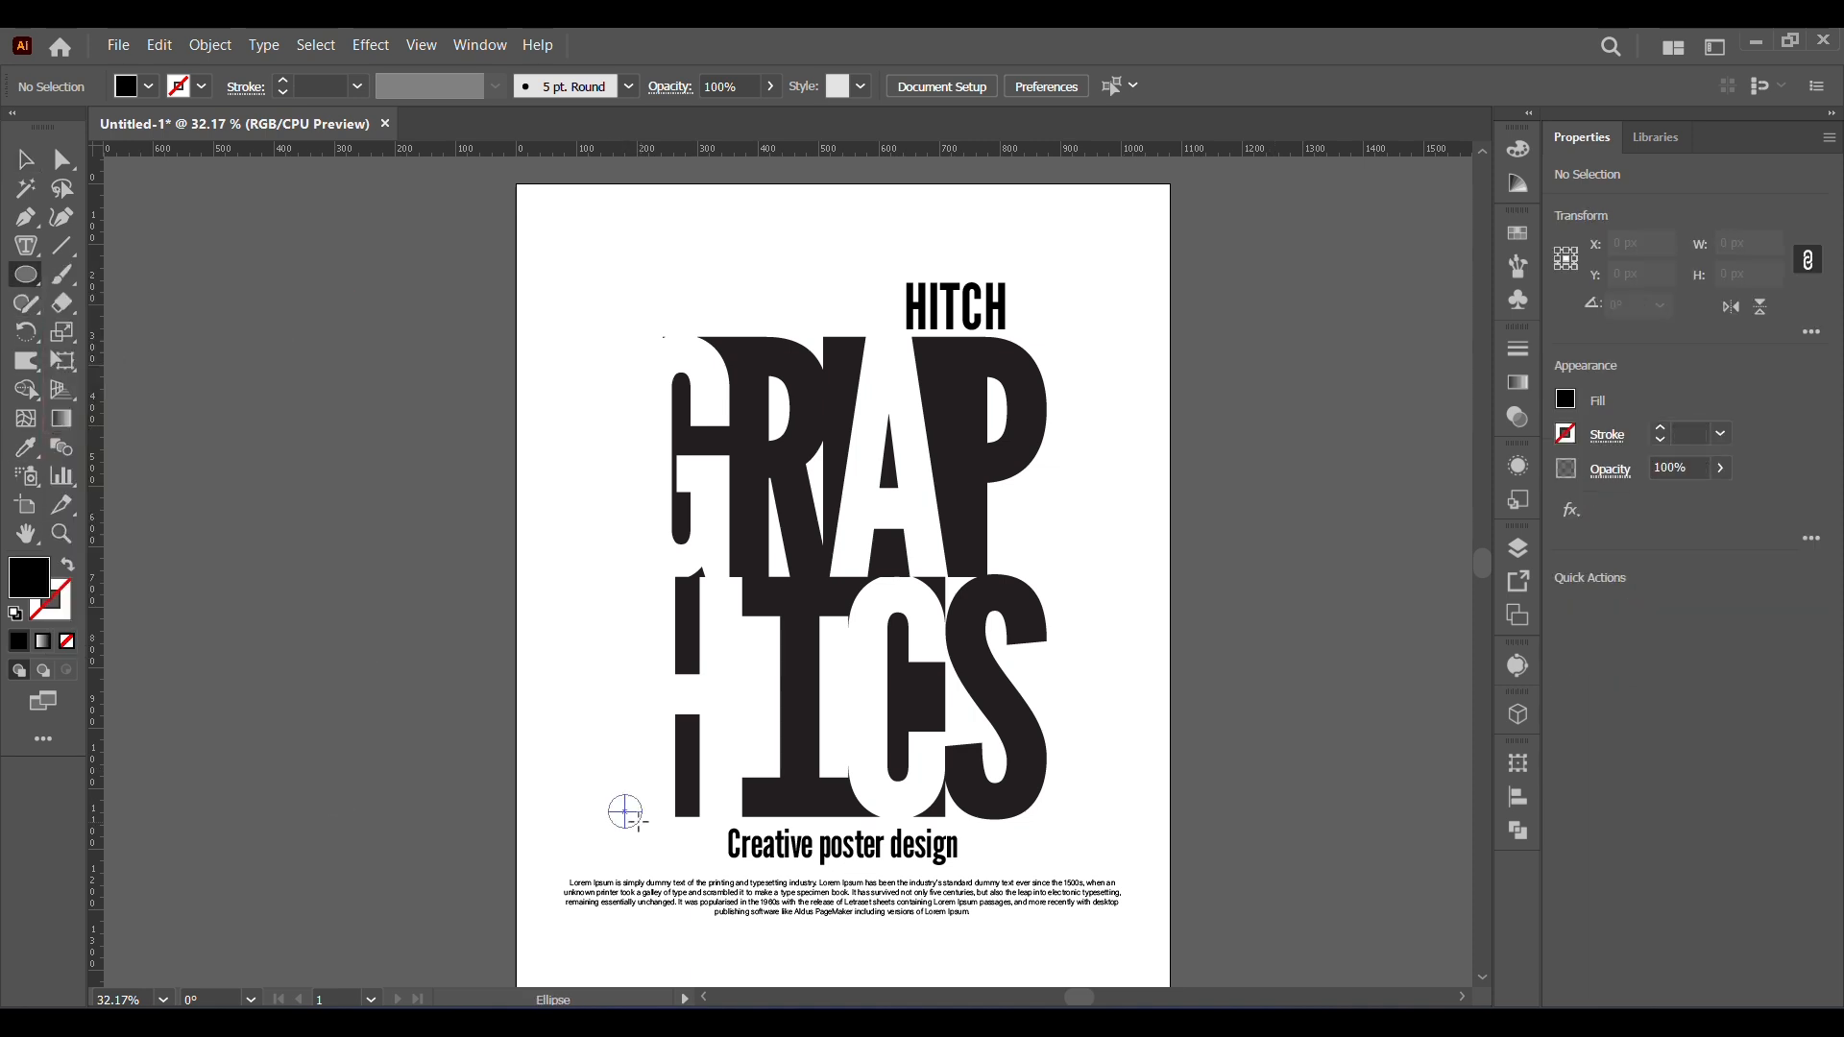
left_click_drag(638, 822, 631, 793)
left_click(26, 160)
left_click(345, 736)
left_click(640, 802)
left_click(630, 828)
left_click(644, 805)
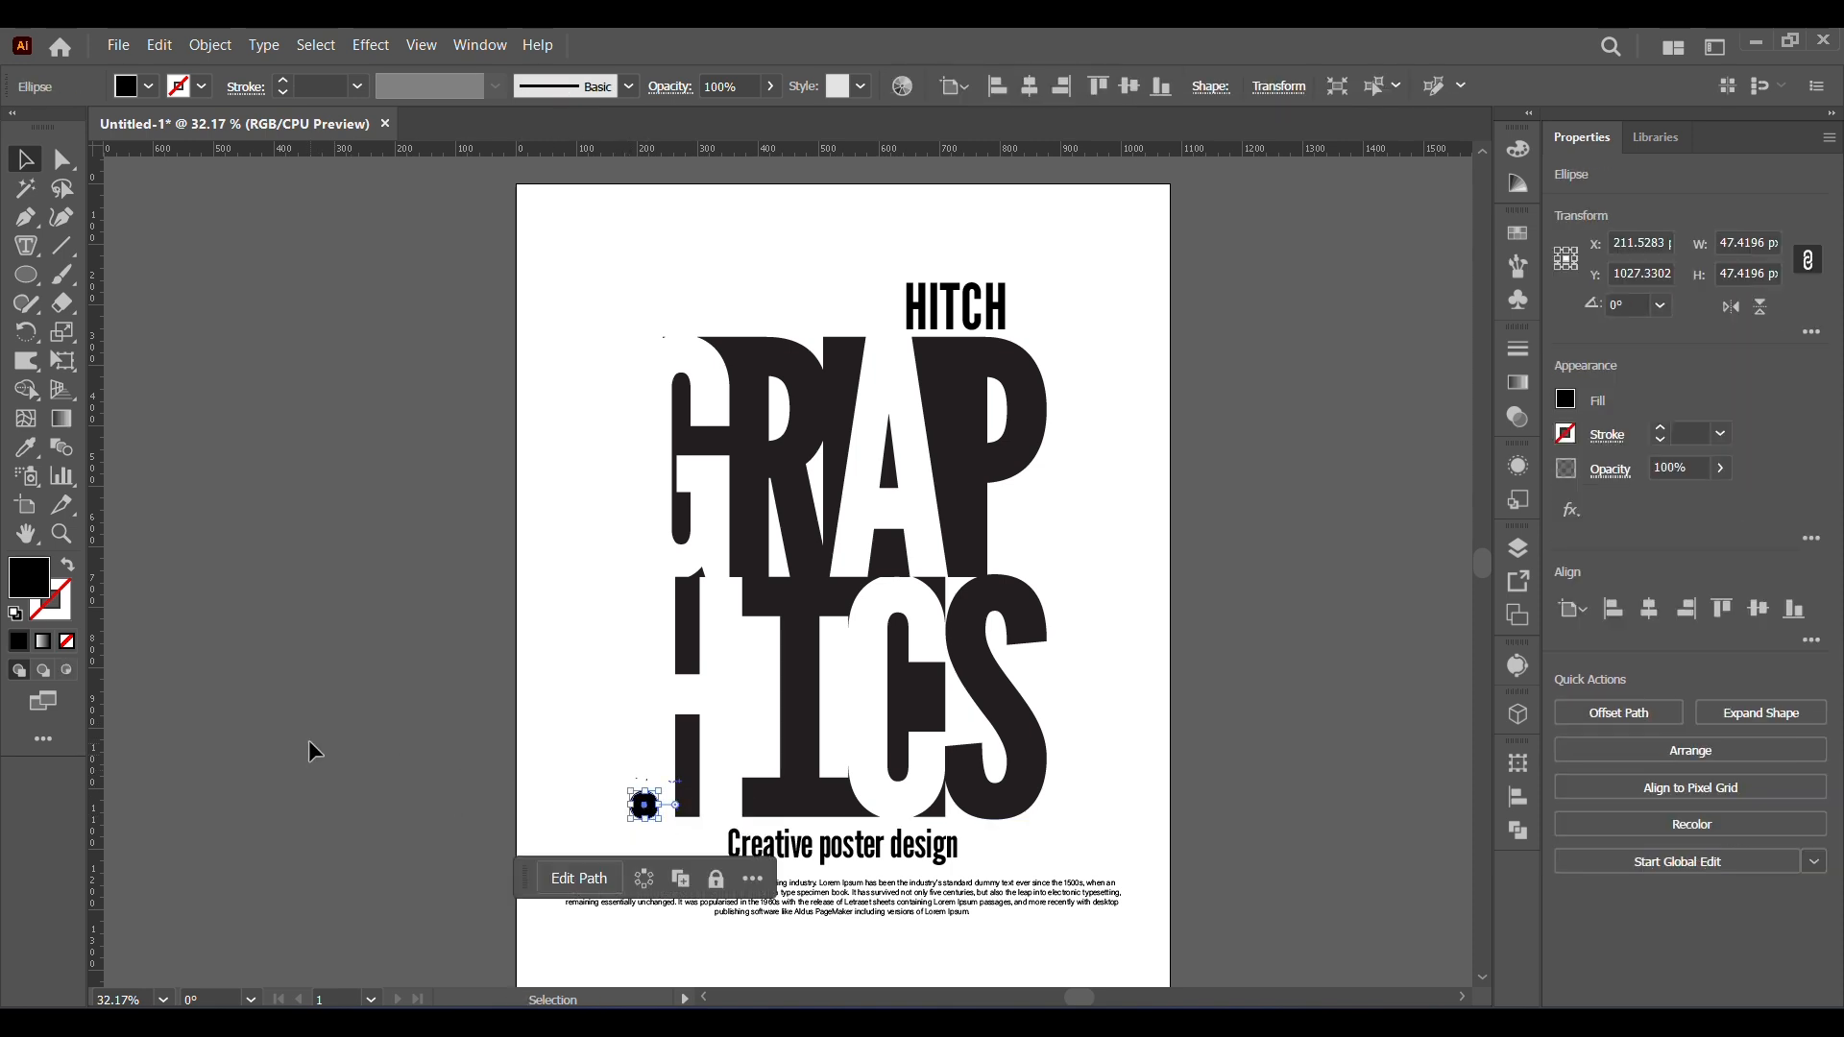
- Fill the small circle beside the H with teal (#00A79D)
left_click(147, 87)
left_click(149, 144)
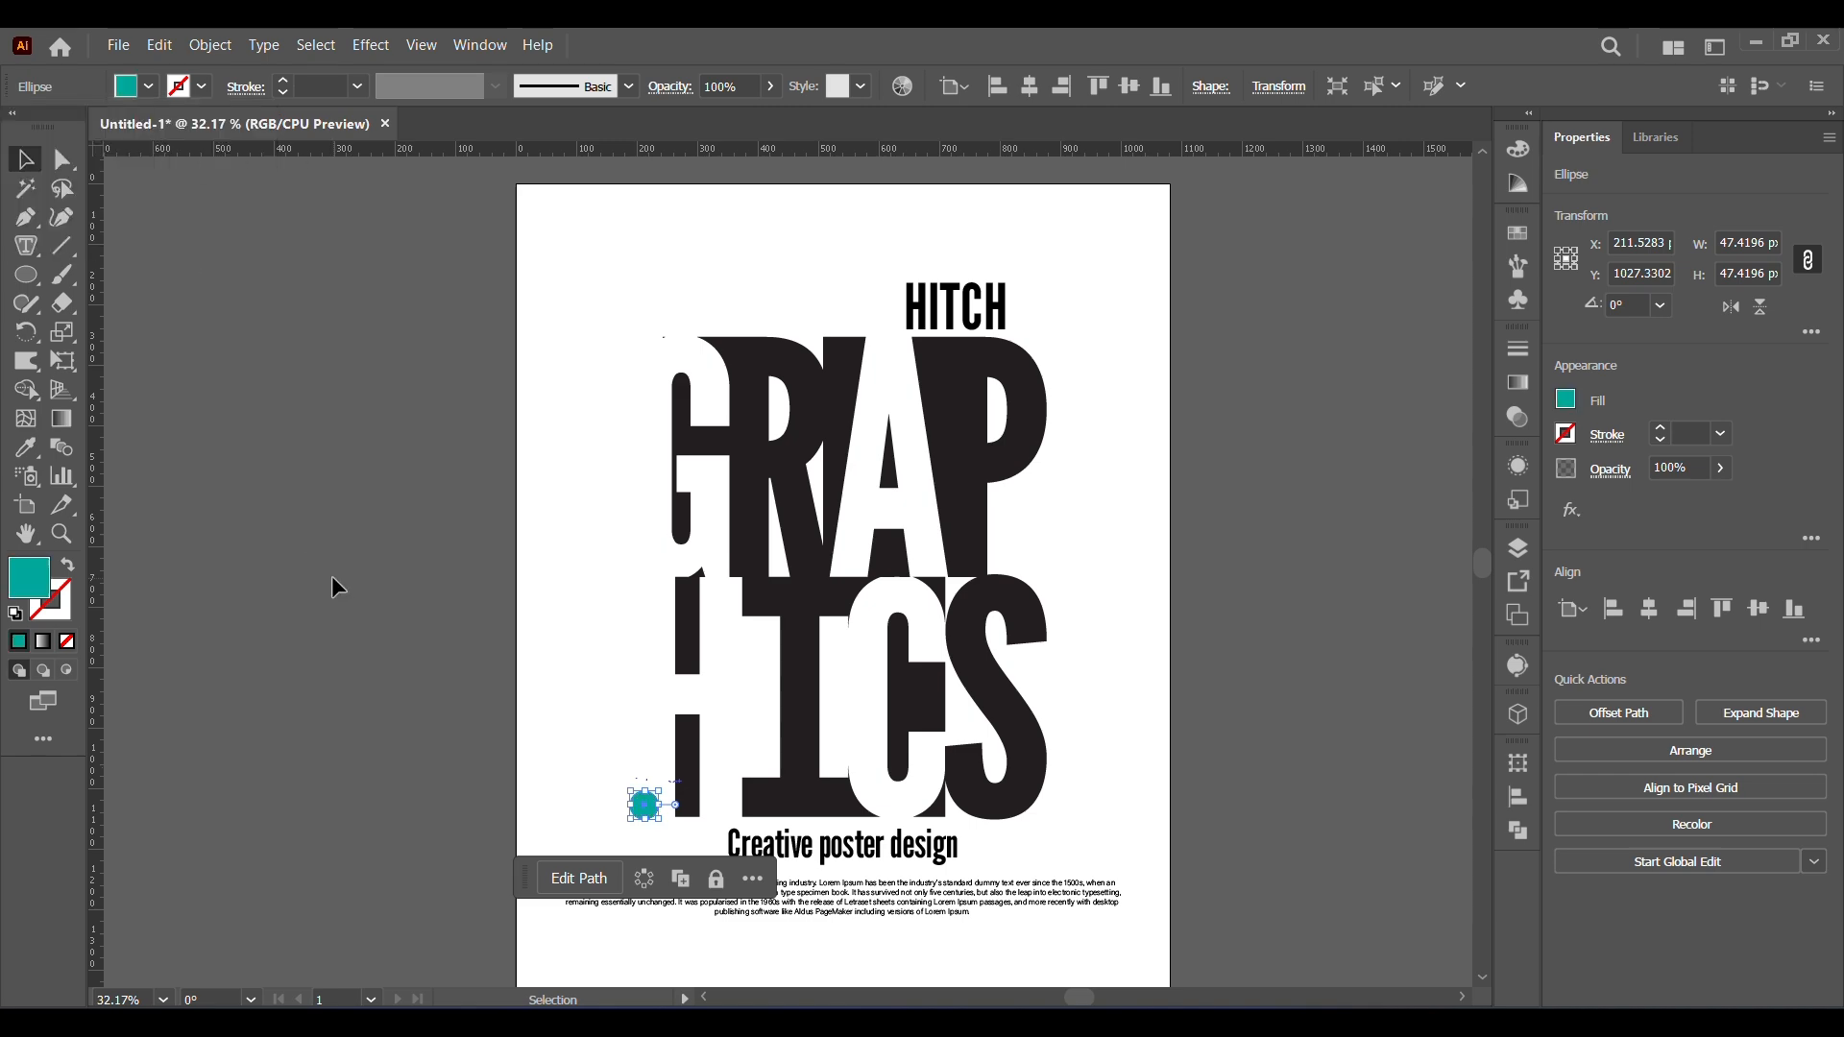
left_click(509, 741)
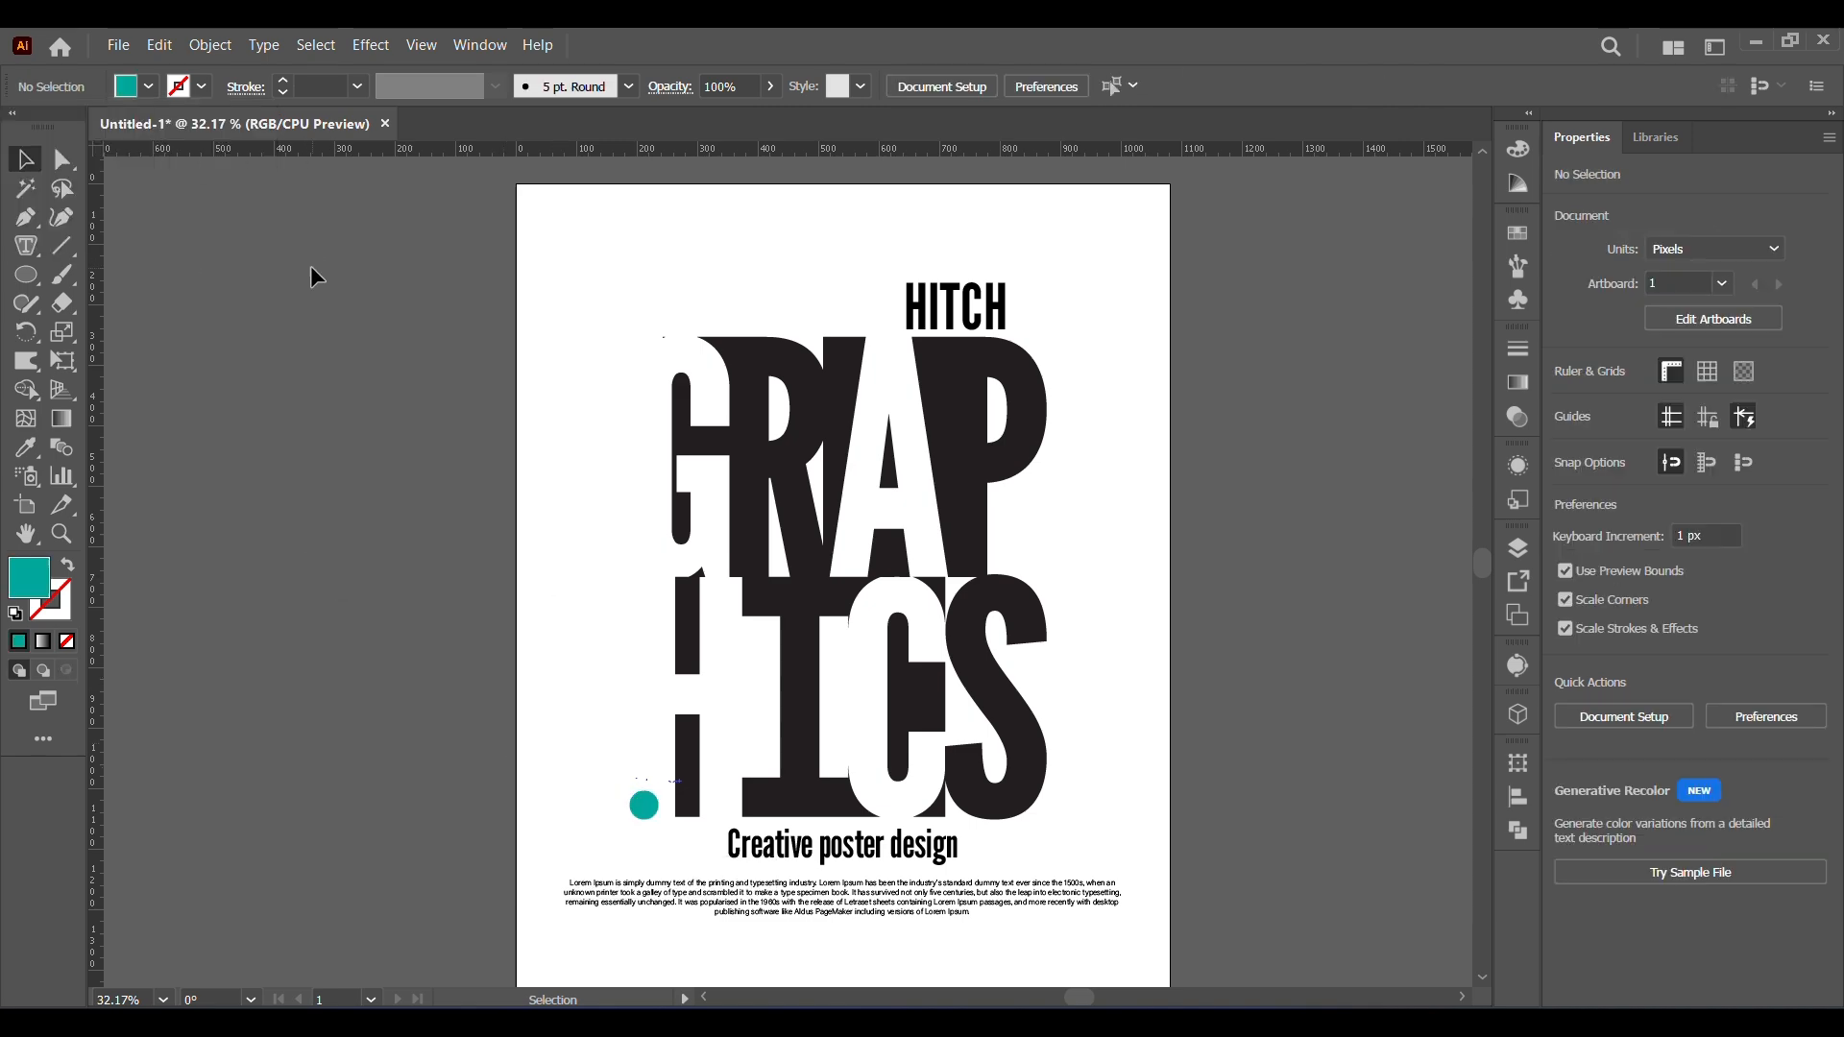
- Place the red-lit portrait photo on the poster as a linked image
left_click(118, 45)
left_click(231, 455)
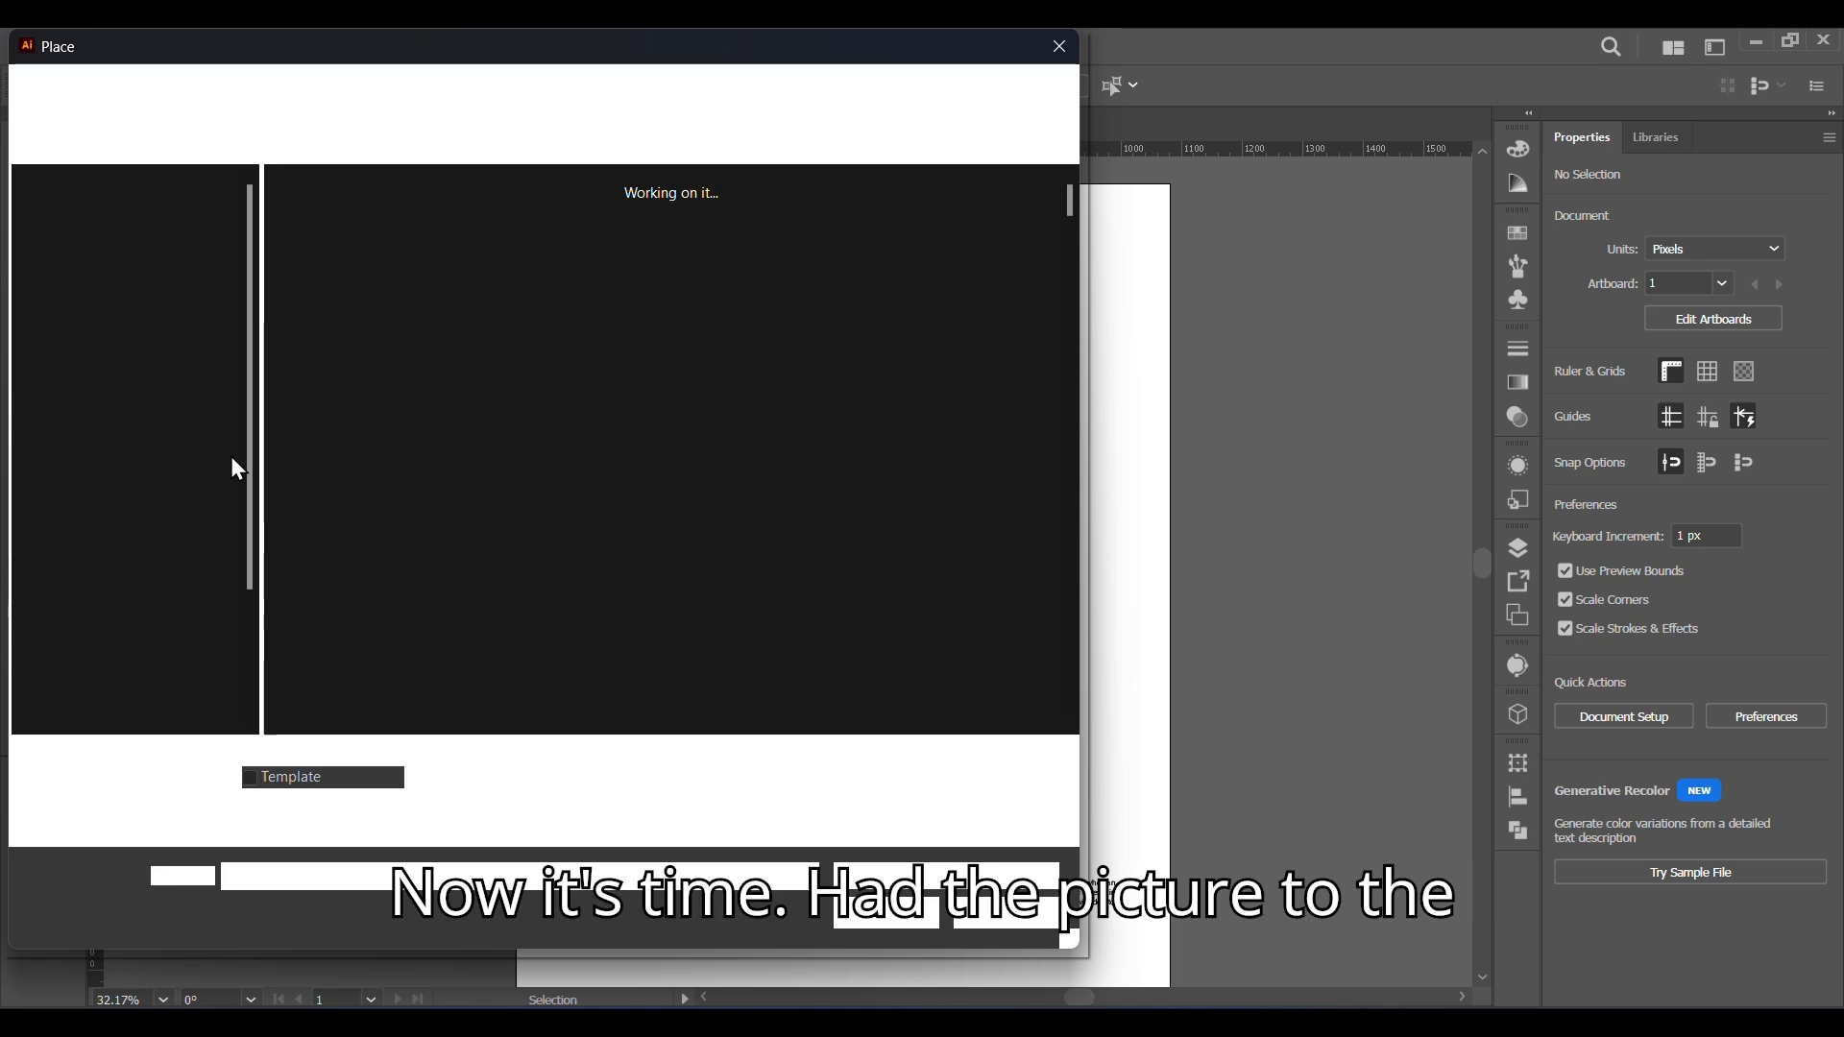
left_click(124, 297)
double_click(362, 273)
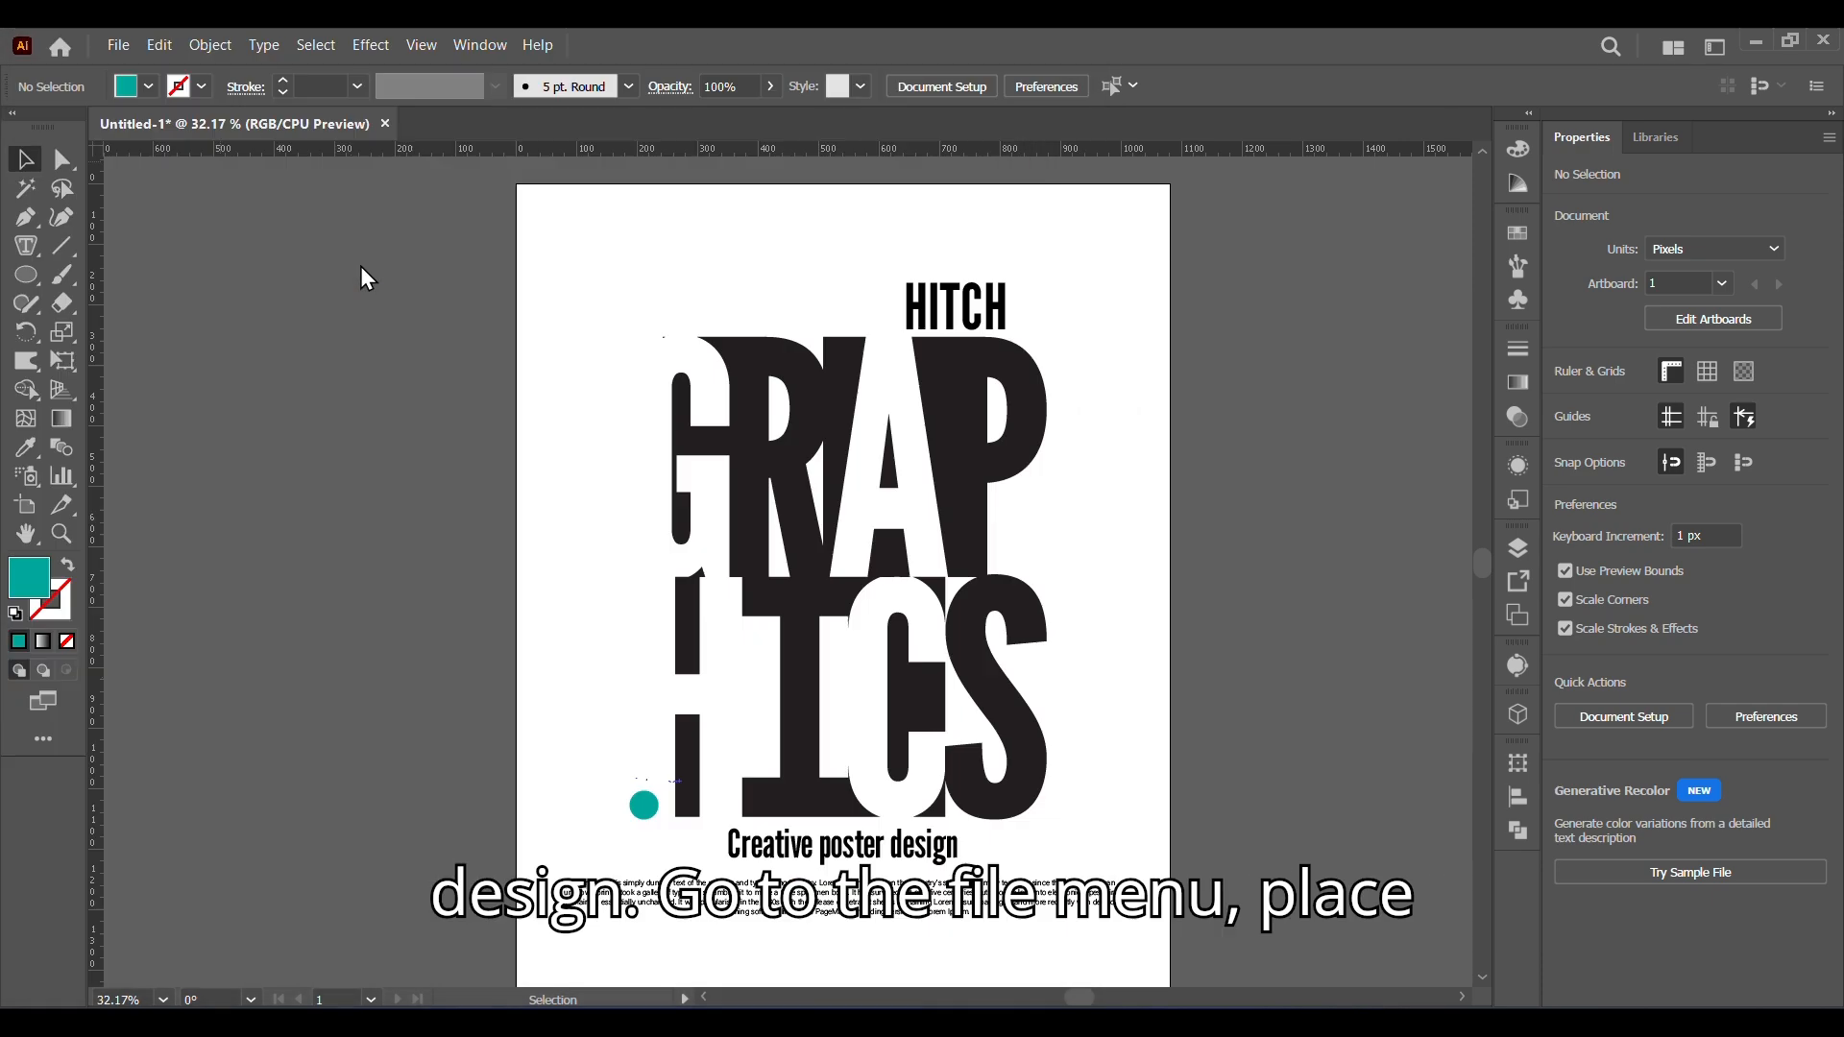
left_click_drag(1073, 774, 1347, 921)
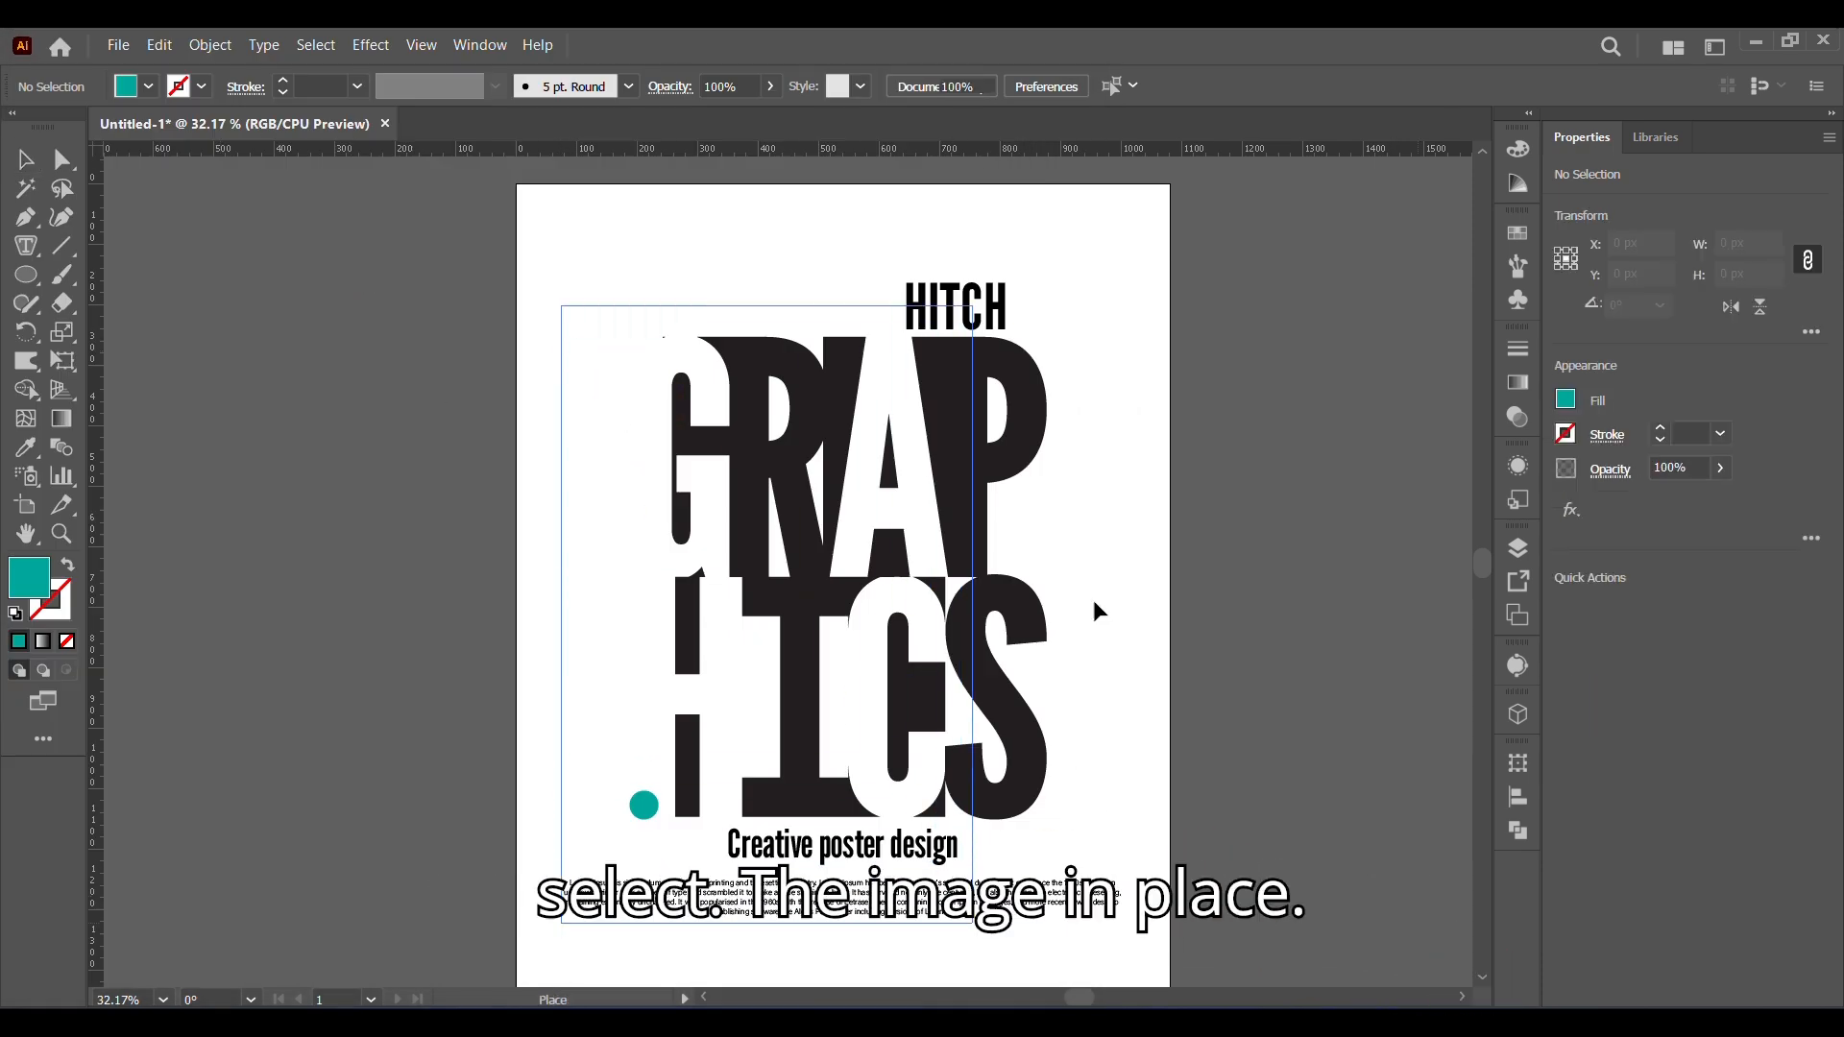
- Scale the photo to about 809 by 1213 px over the lettering and send it behind all other artwork
left_click_drag(973, 306, 1233, 328)
left_click_drag(1013, 244, 1198, 242)
left_click_drag(919, 649, 932, 677)
right_click(922, 651)
mouse_move(1029, 515)
left_click(1254, 585)
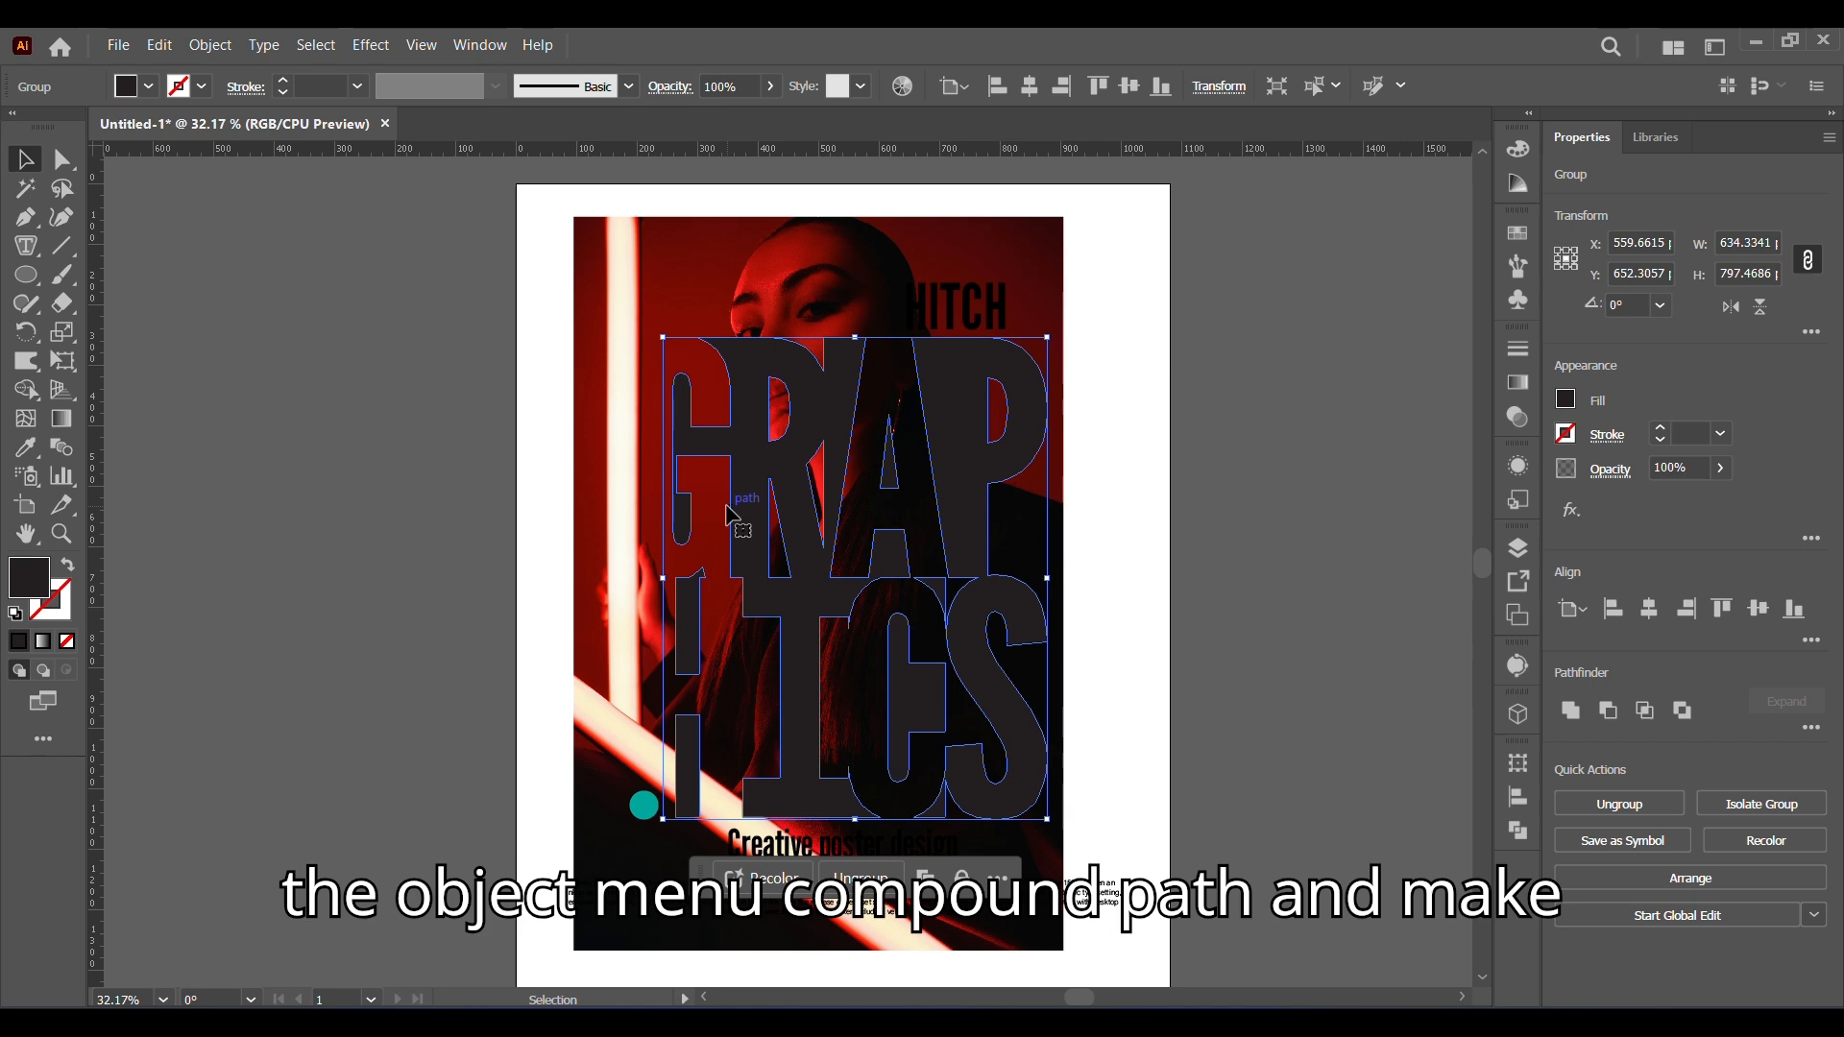
- Turn the GRAPHICS lettering into a compound path and use it as a clipping mask for the photo
left_click(211, 44)
mouse_move(371, 943)
left_click(634, 942)
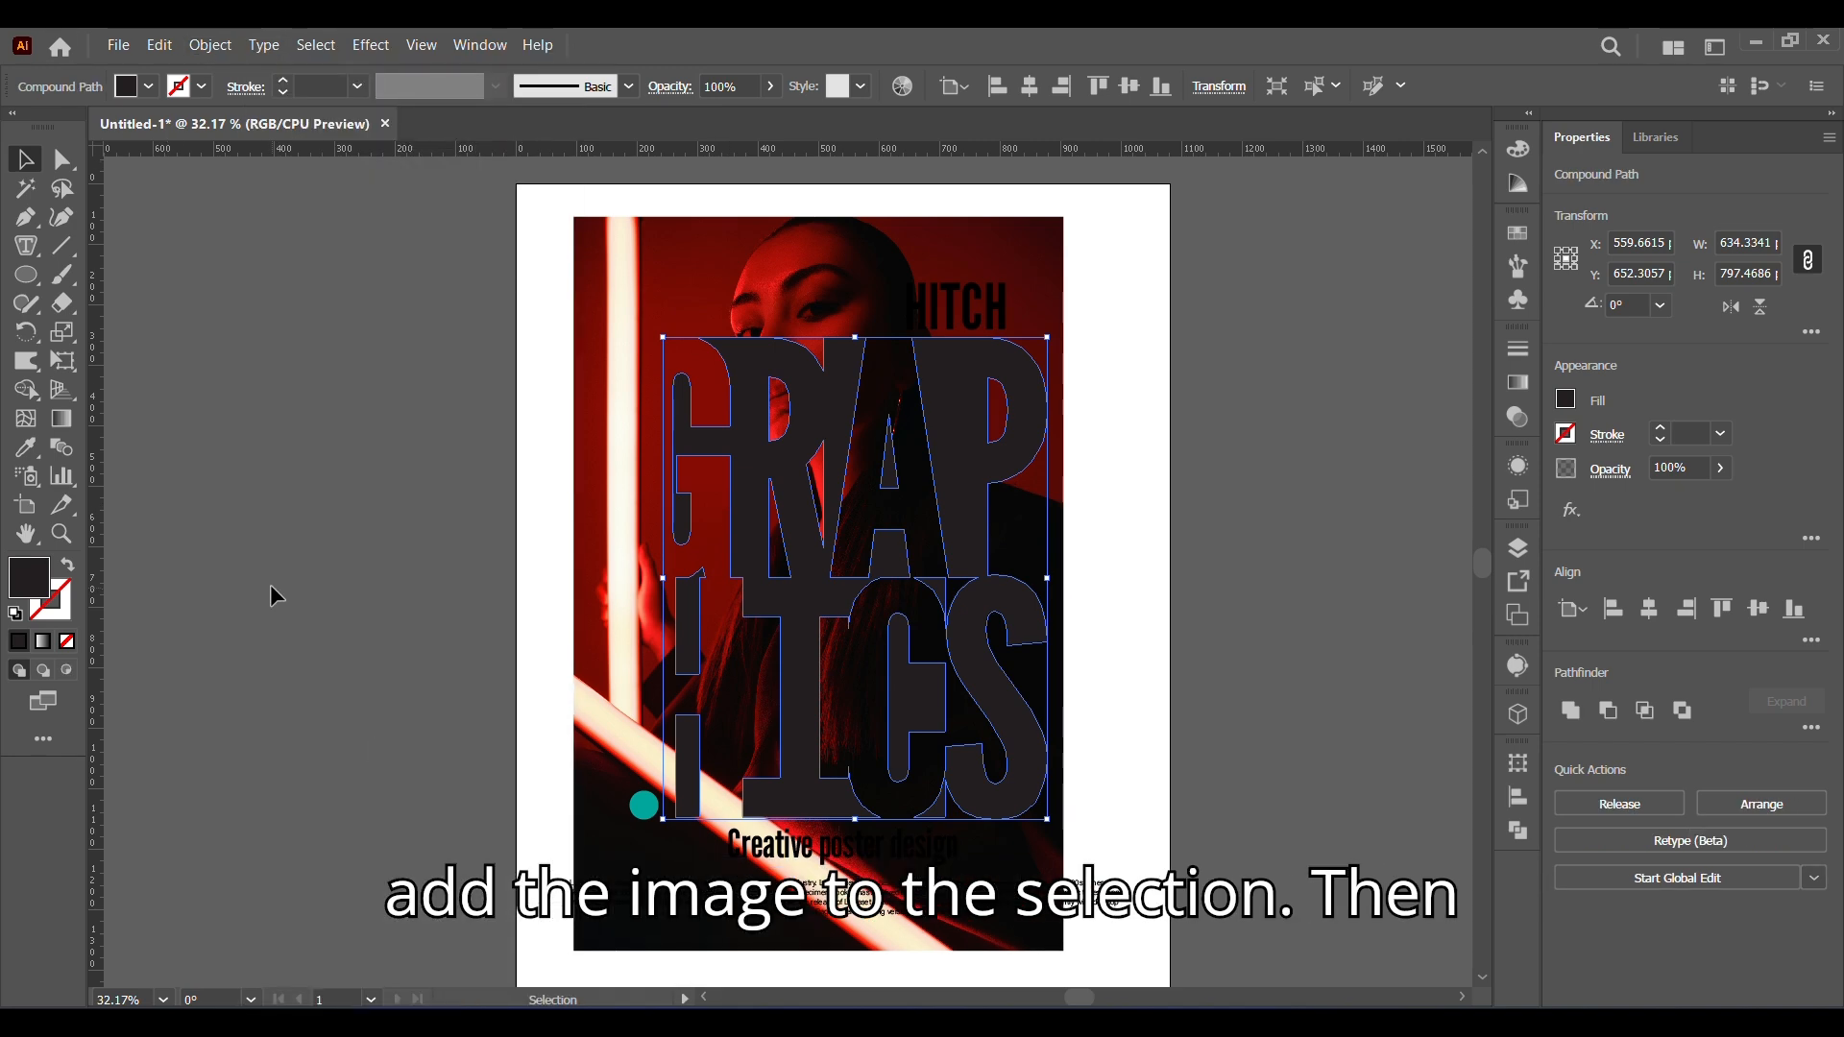
left_click(907, 257, "shift")
right_click(946, 467)
left_click(996, 780)
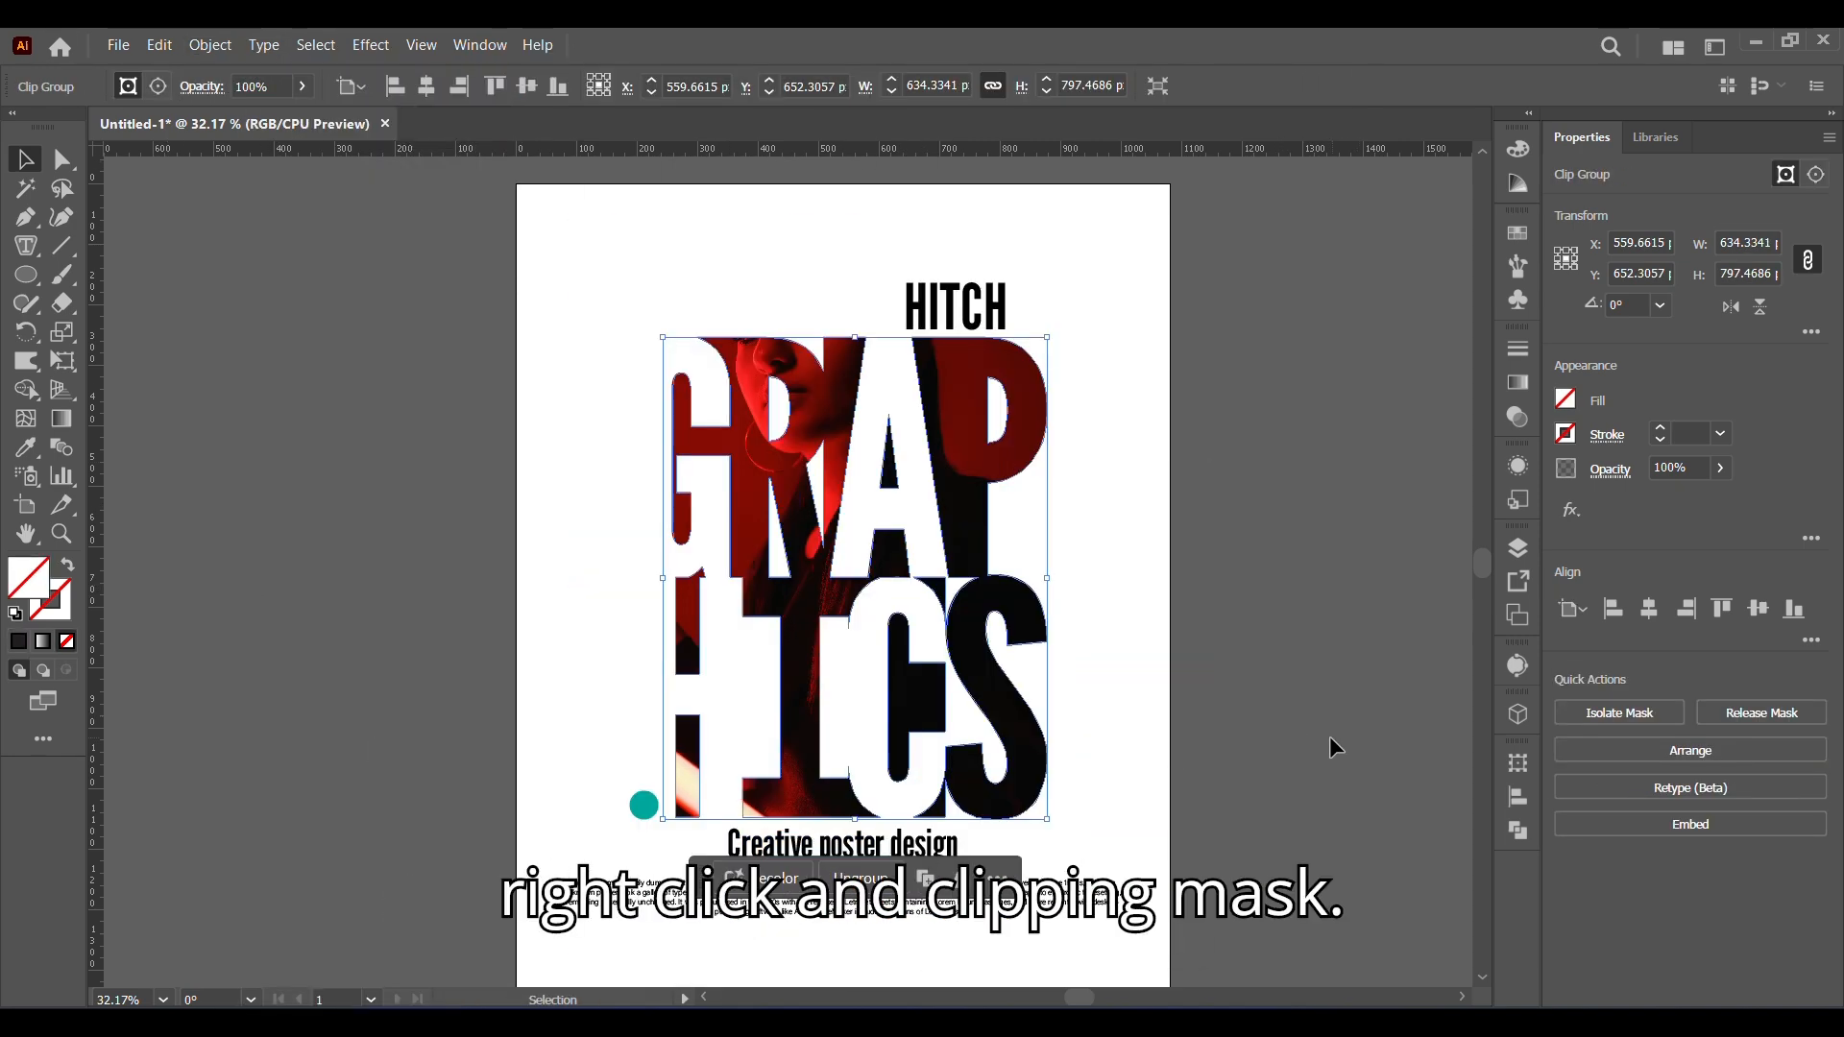
left_click(1328, 736)
- Change the small circle's fill to a bright pinkish red
left_click(643, 804)
double_click(28, 576)
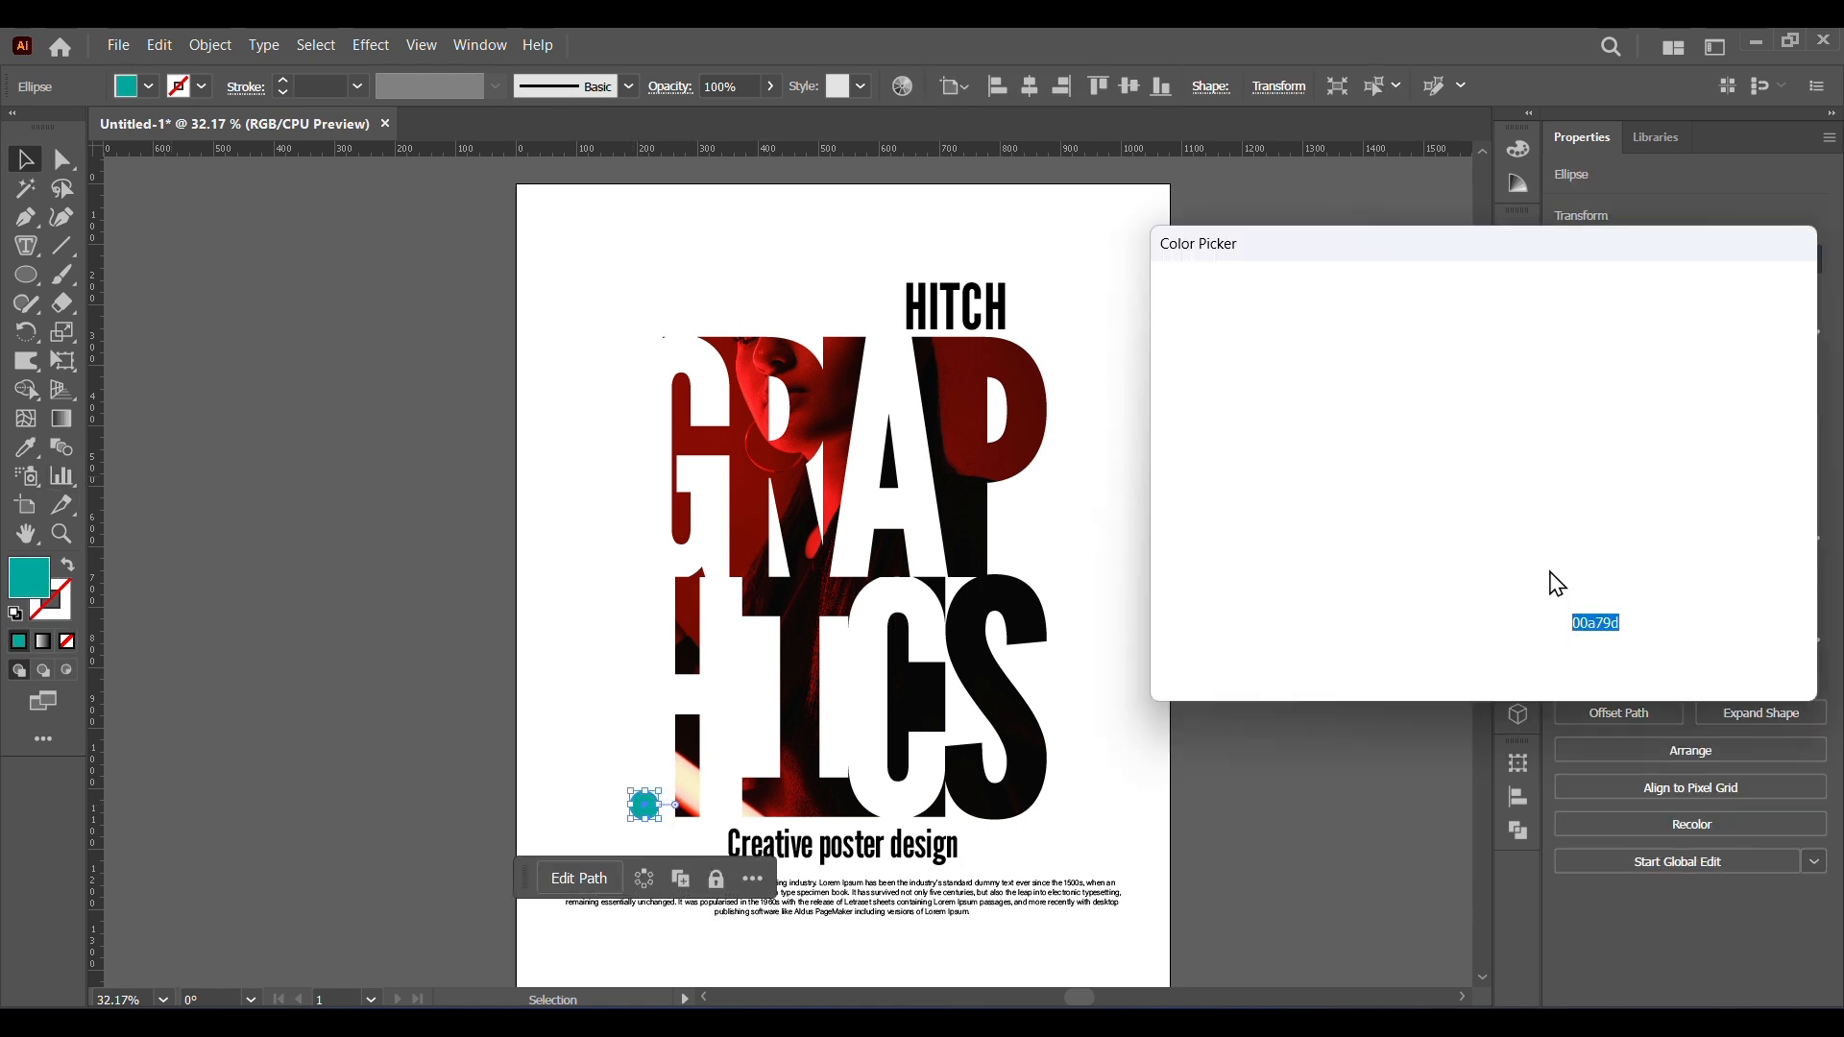
left_click(1443, 376)
left_click(1527, 526)
left_click(1310, 338)
left_click(1518, 621)
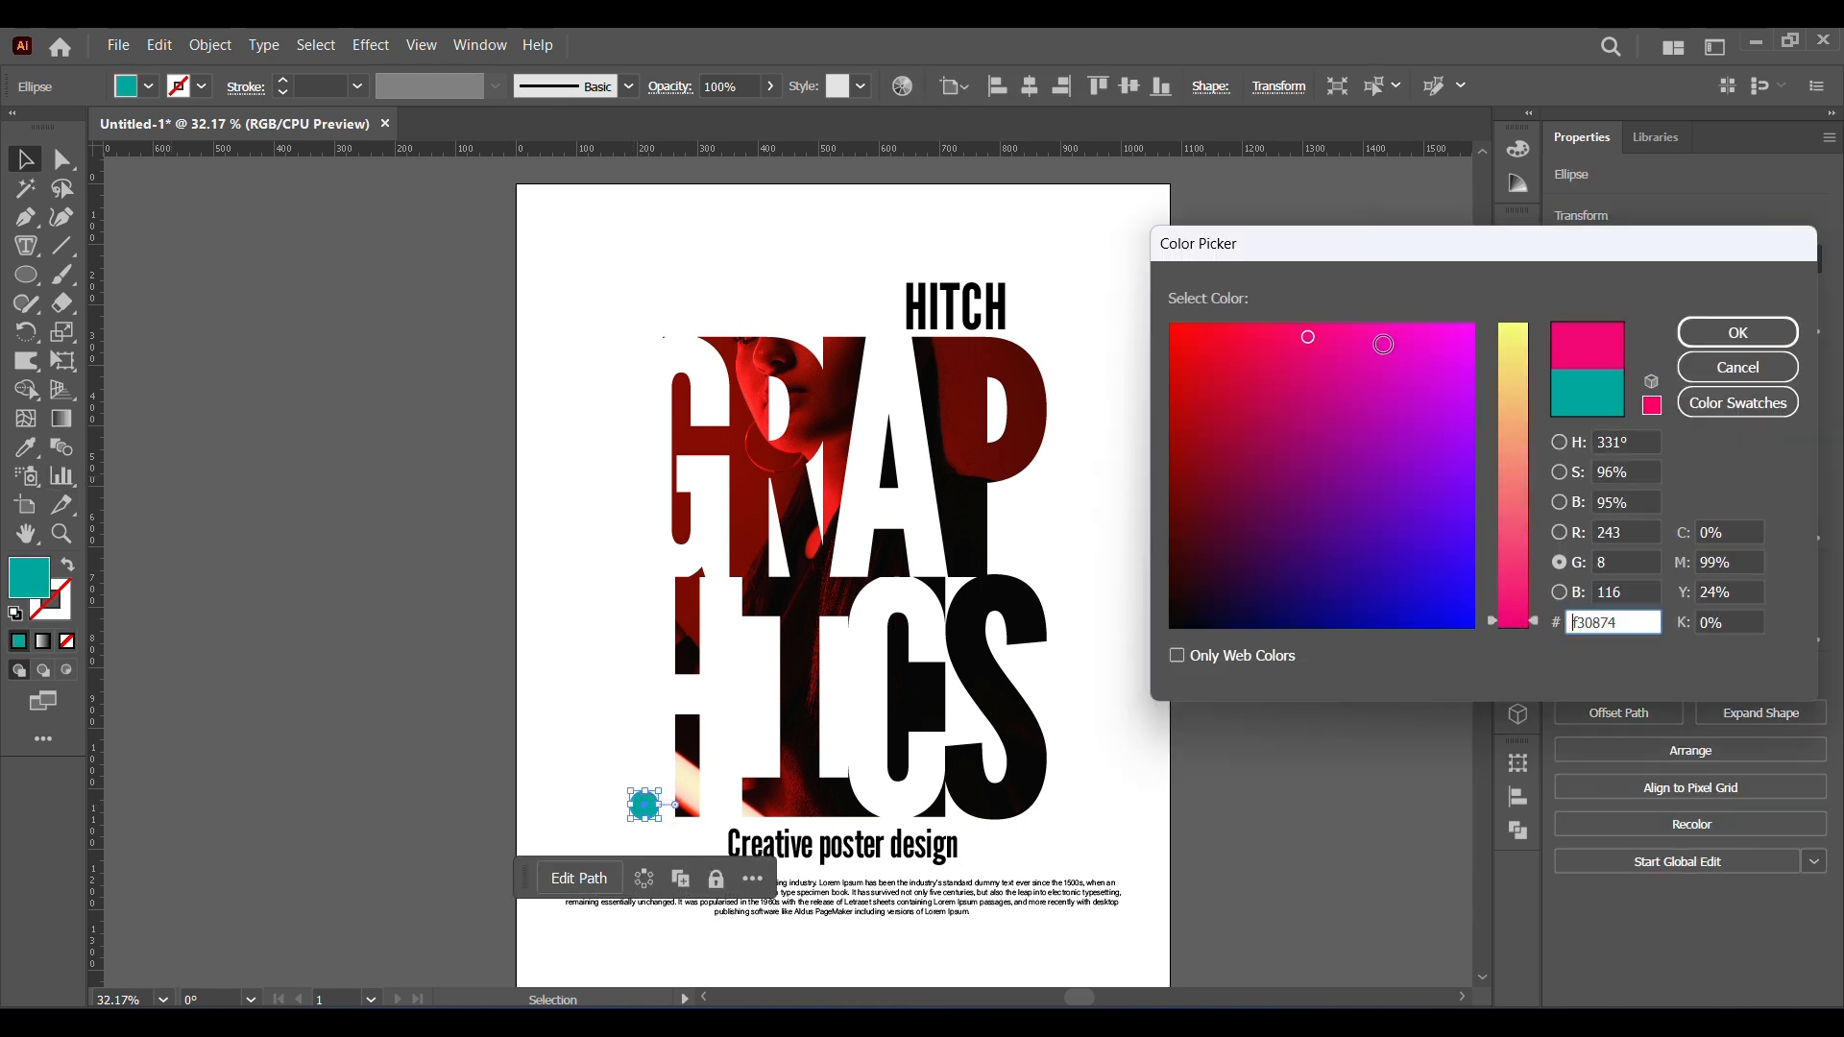
left_click(1383, 343)
left_click_drag(1237, 341, 1245, 322)
left_click(1739, 332)
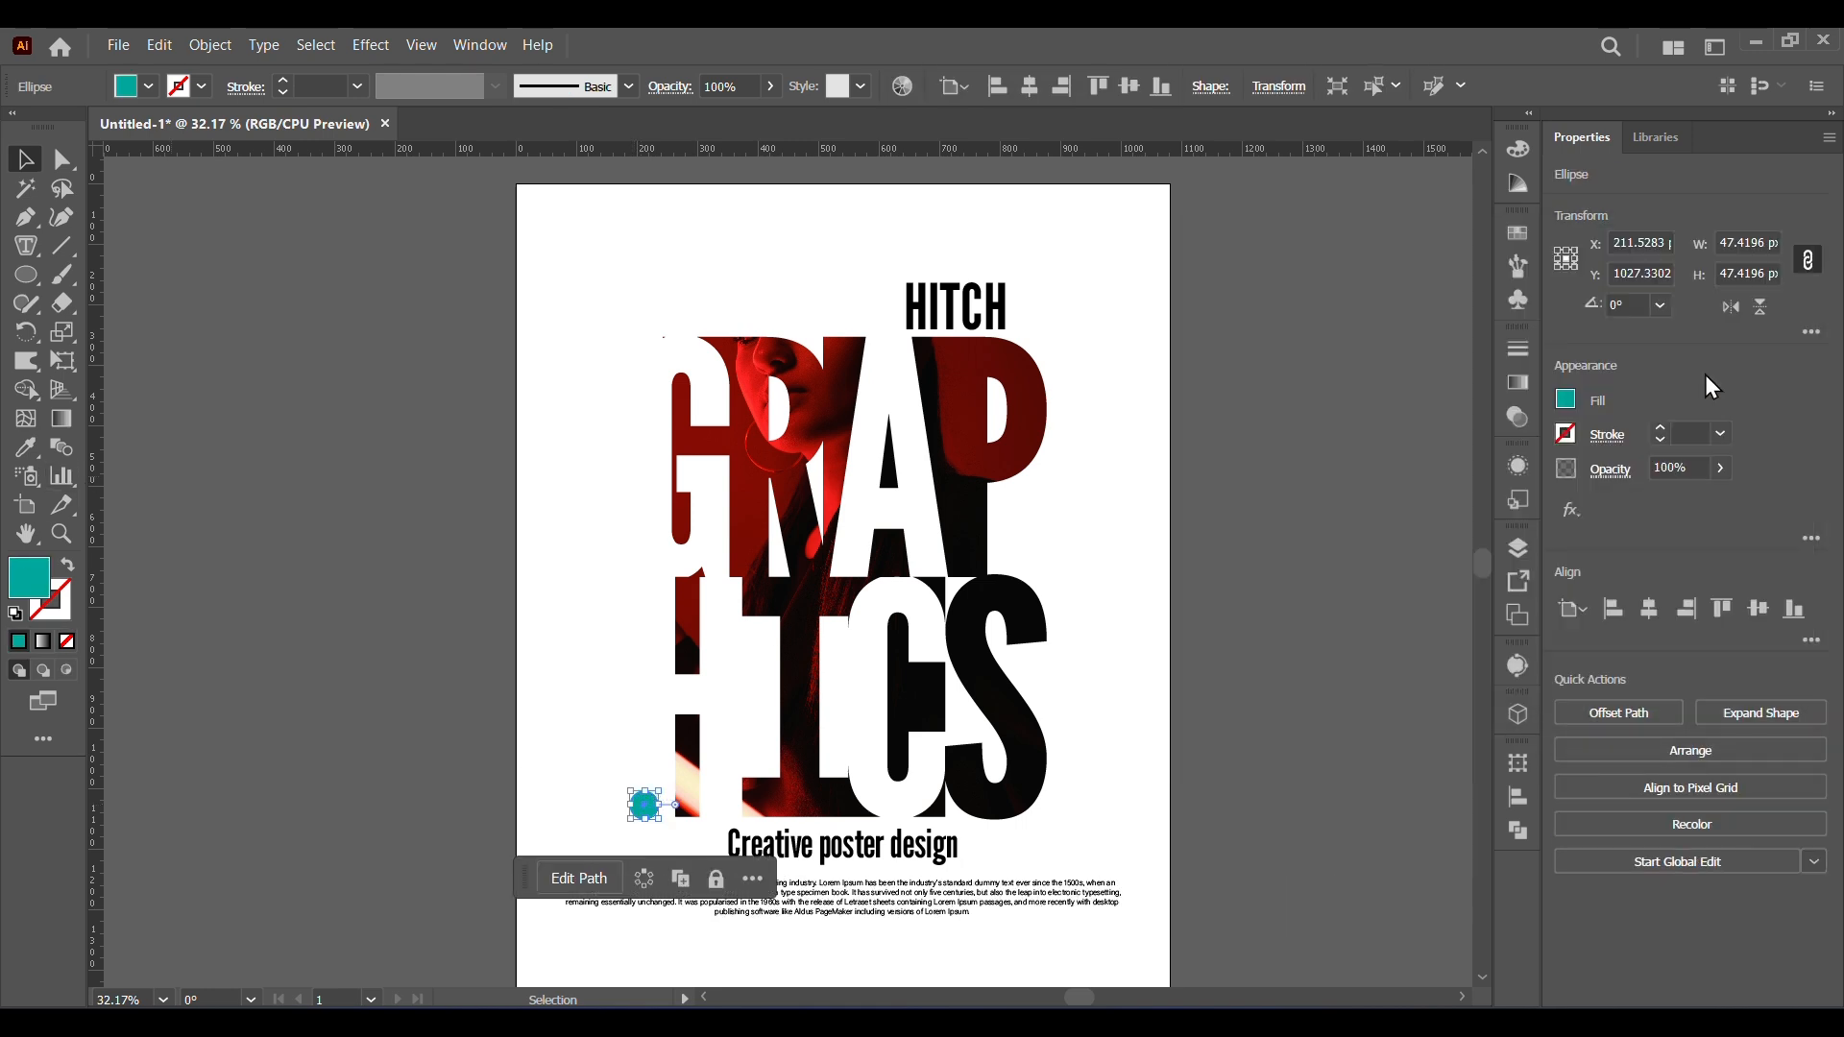
left_click(1340, 771)
- Move the clipped photo down inside its clip group so the woman's face shows through the upper GRAPHICS letters
double_click(754, 443)
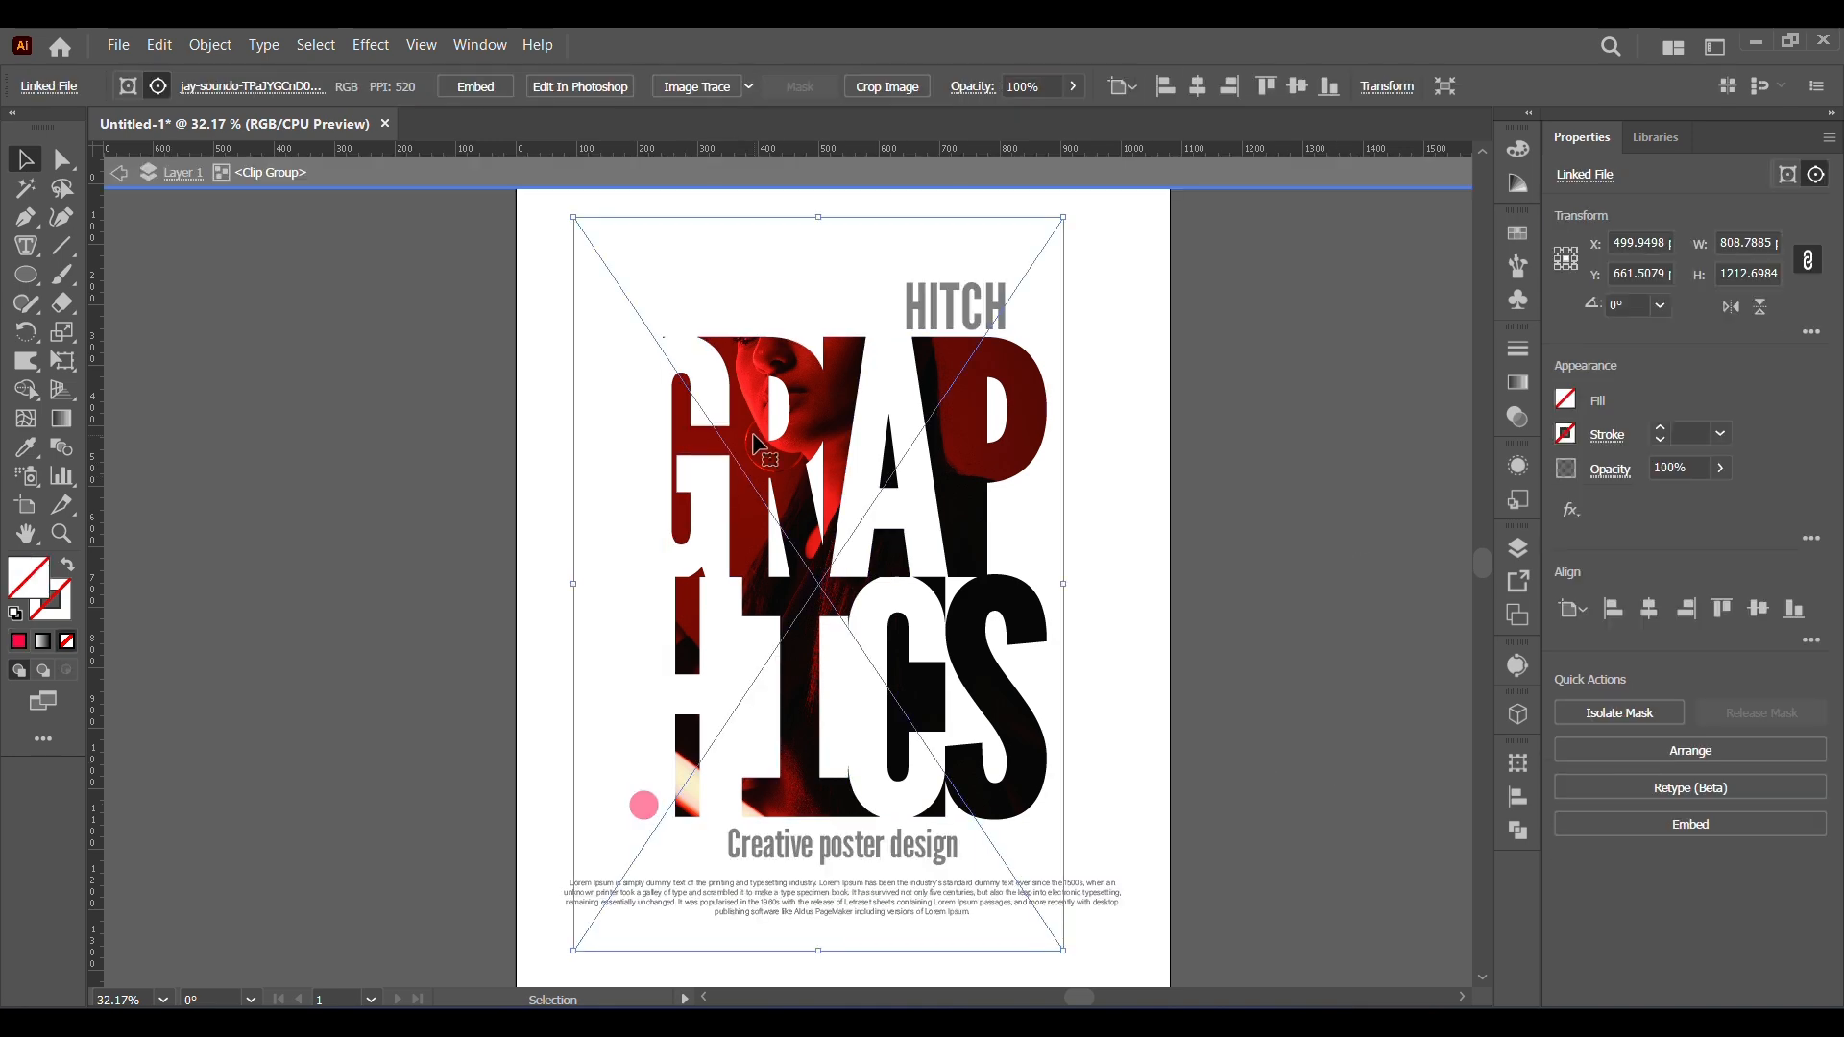
left_click_drag(754, 444, 759, 487)
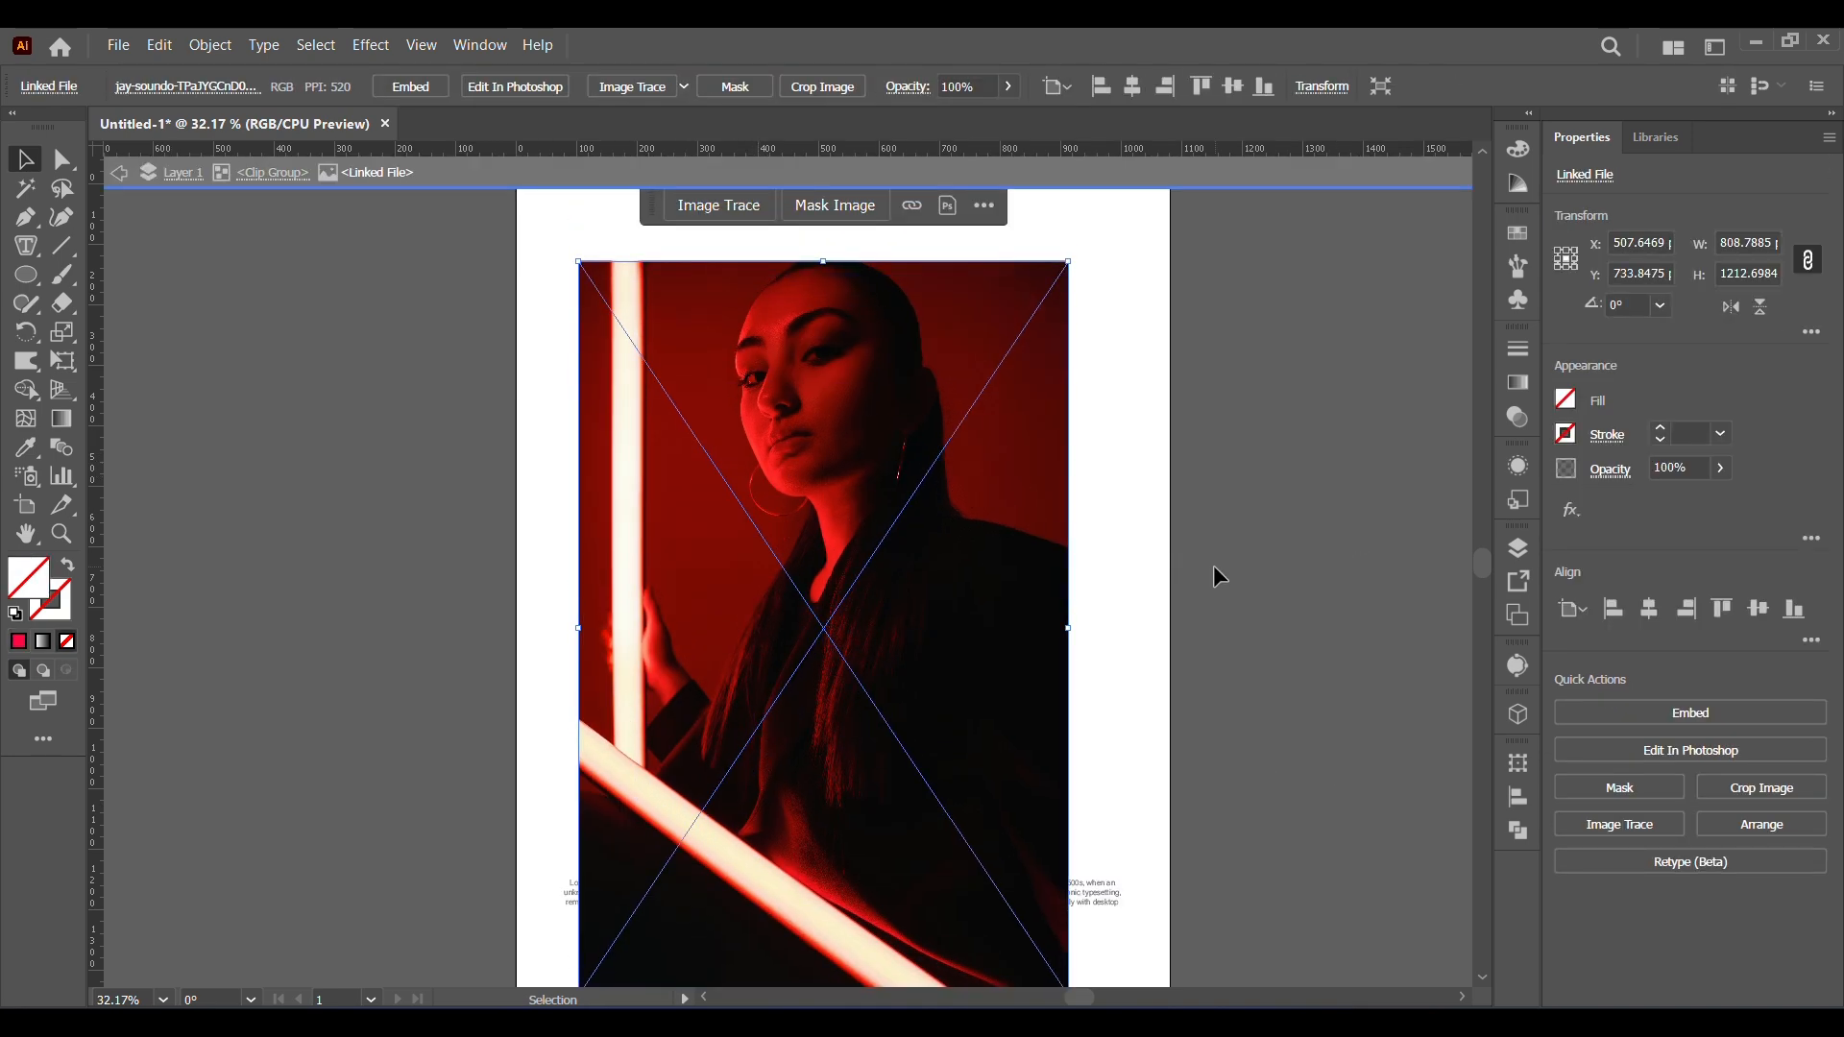
left_click(1297, 611)
double_click(1296, 610)
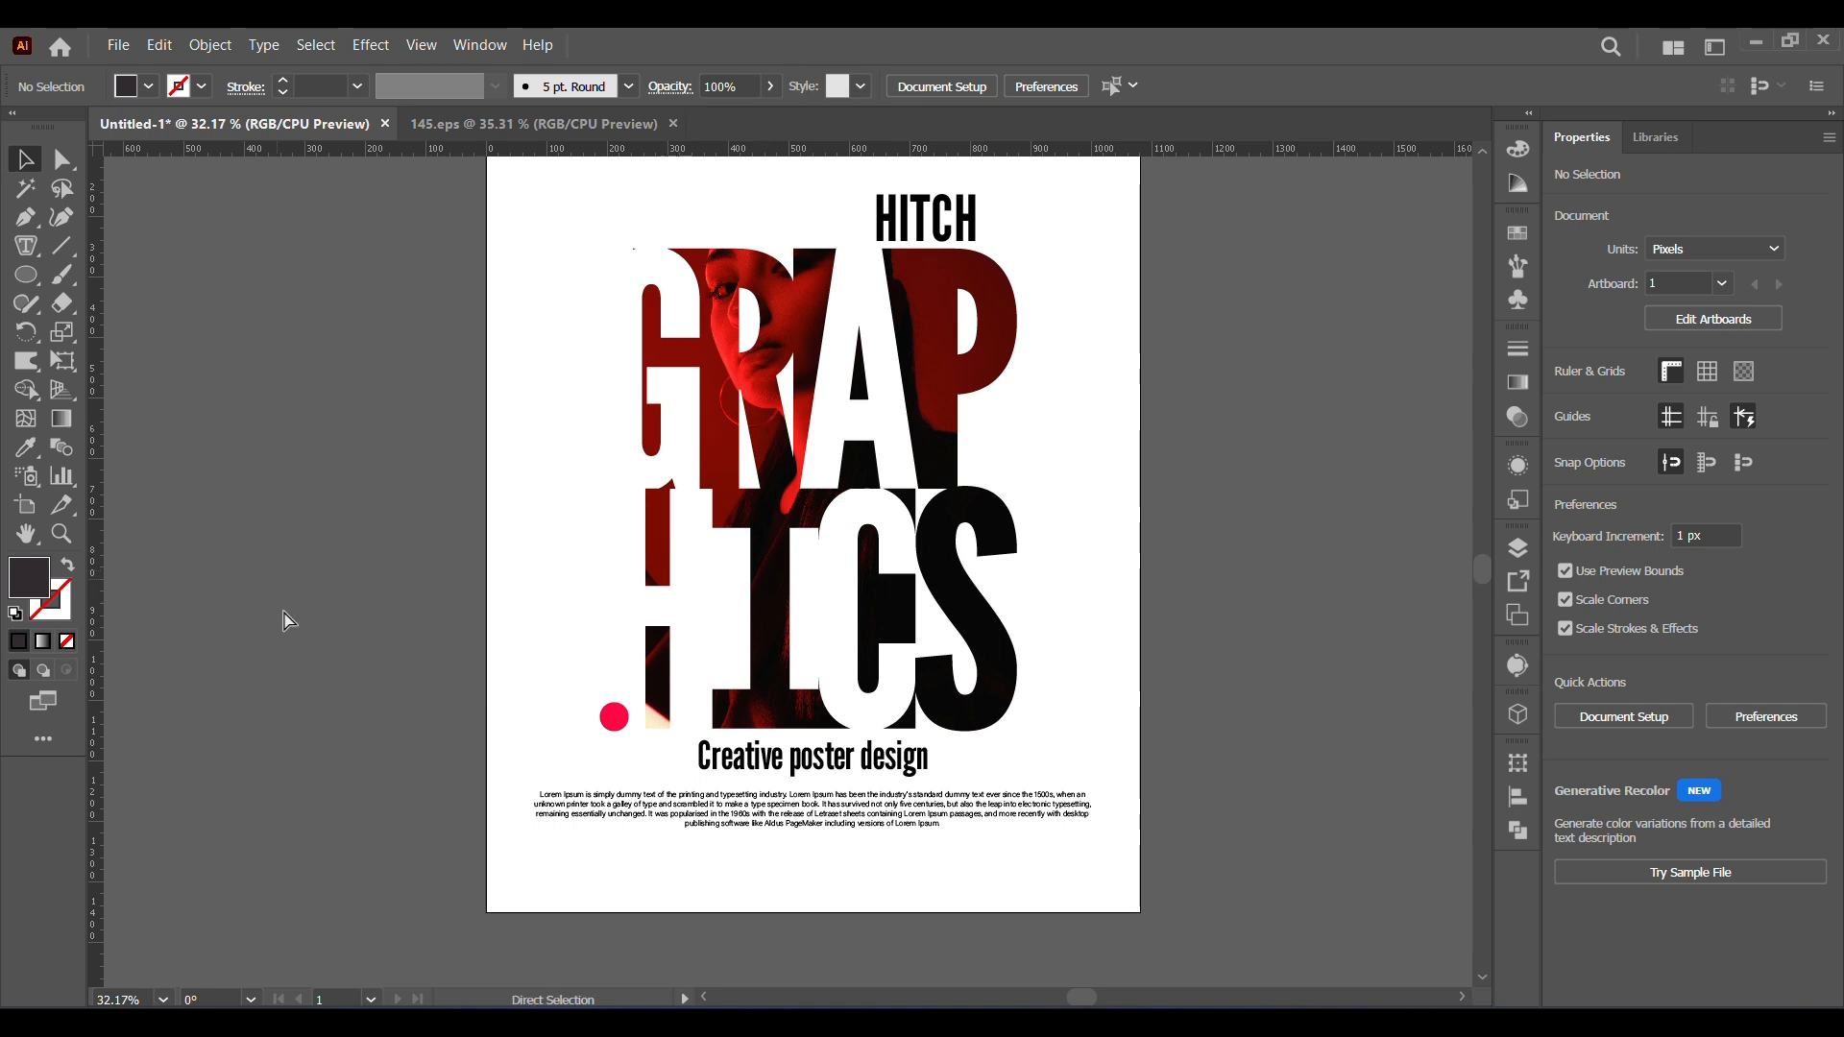
- Paste the four social media icons and arrange them in a horizontal row beside the artboard
key("ctrl+v")
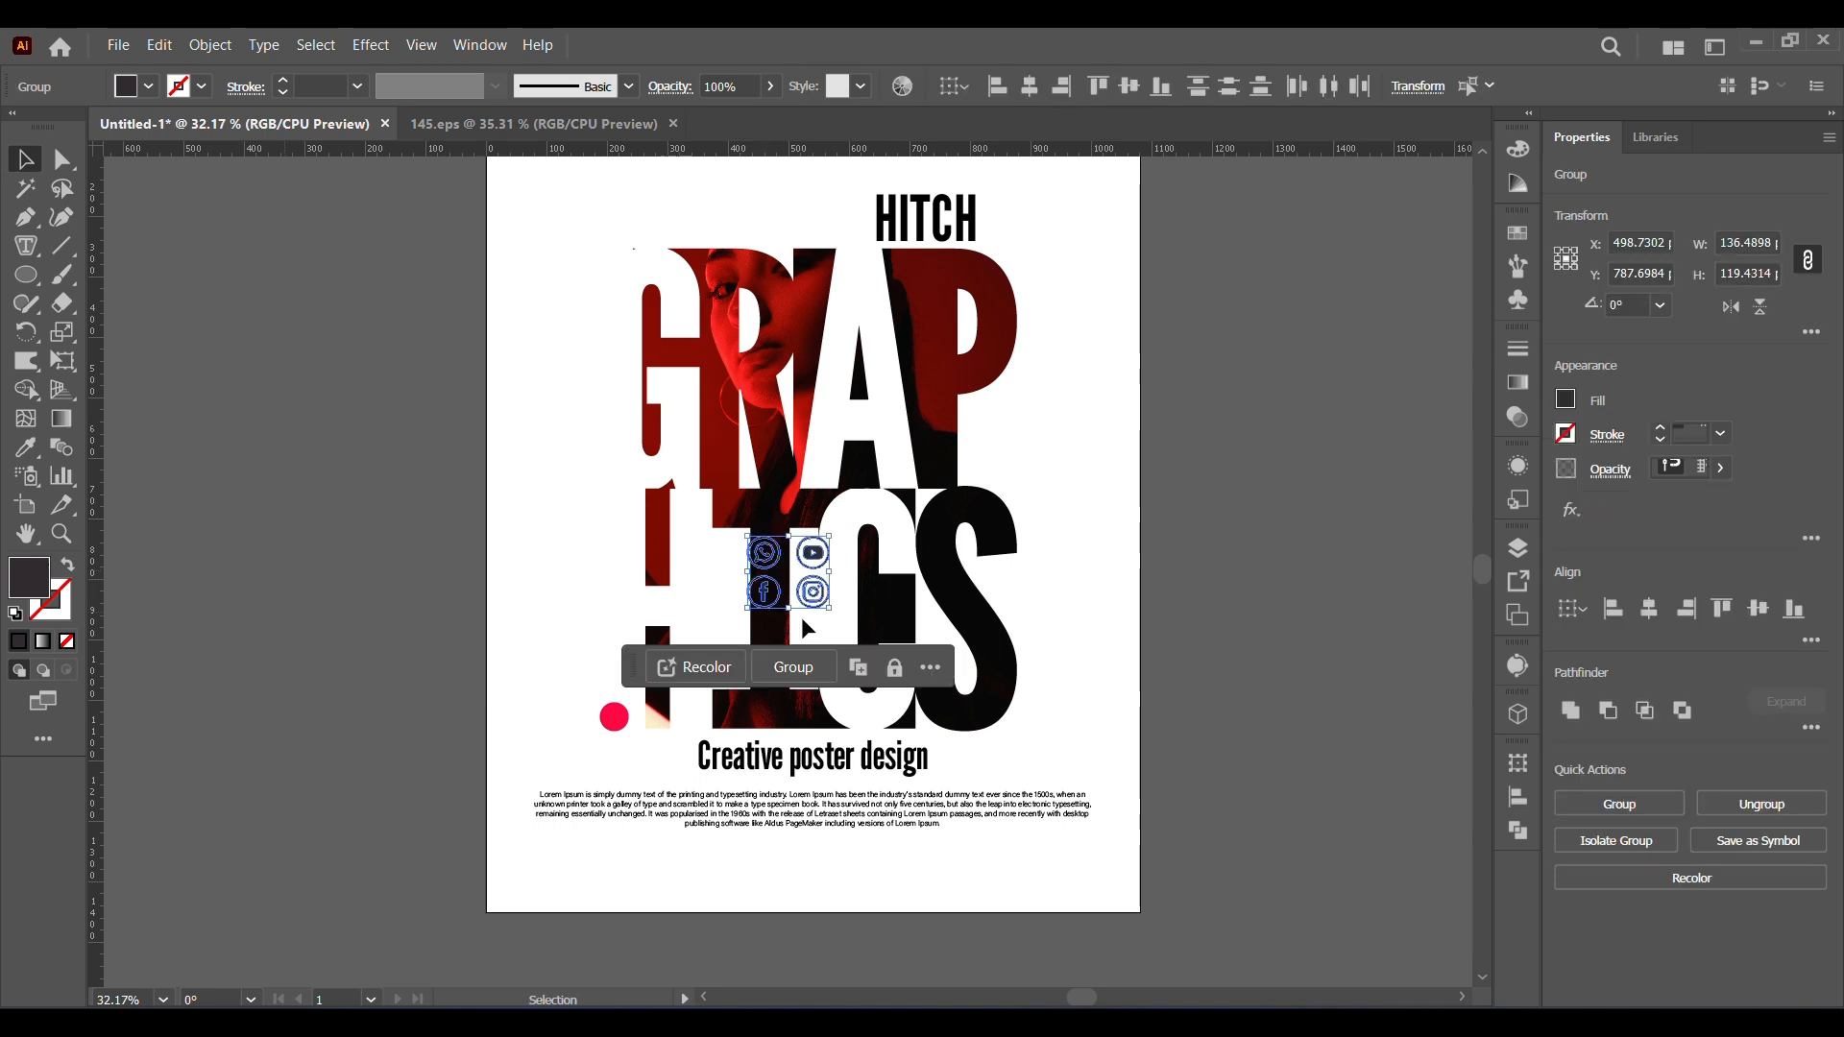
left_click_drag(814, 589, 463, 632)
left_click(250, 624)
left_click(317, 773)
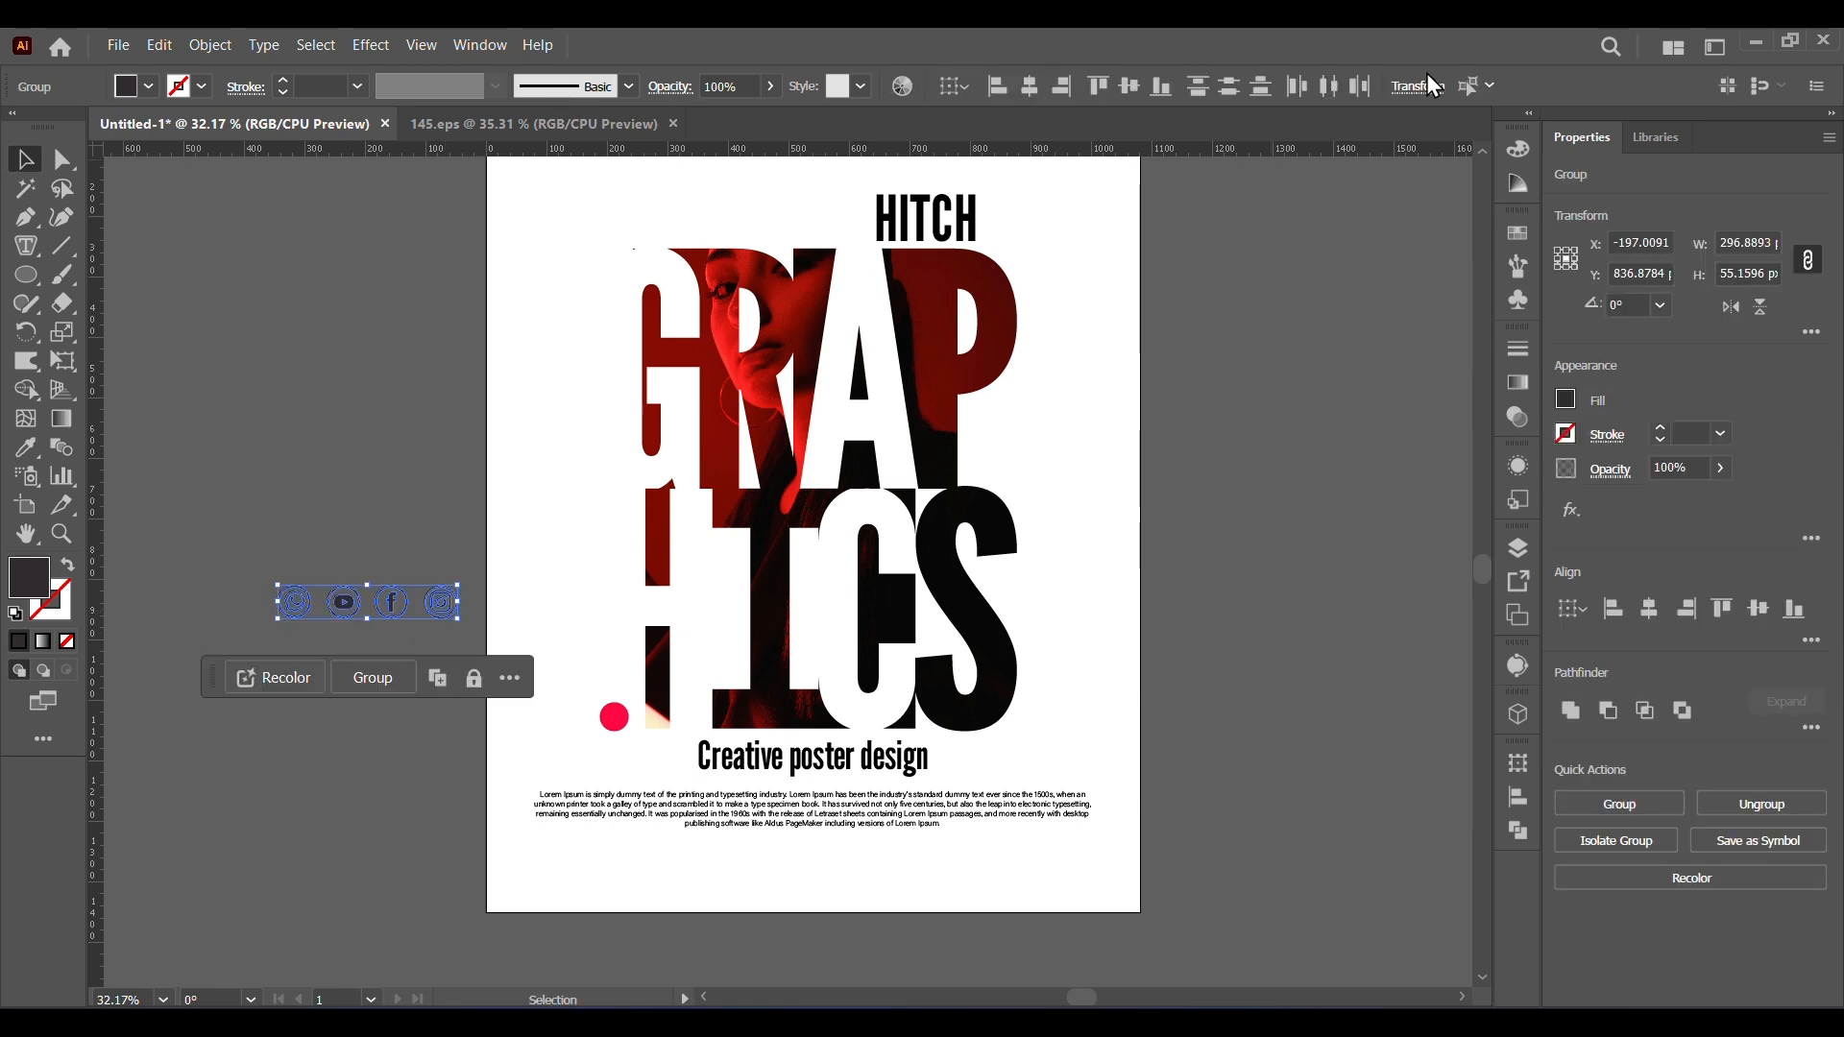
- Align the social media icons along their vertical centers and group them
left_click(1129, 86)
left_click(1812, 641)
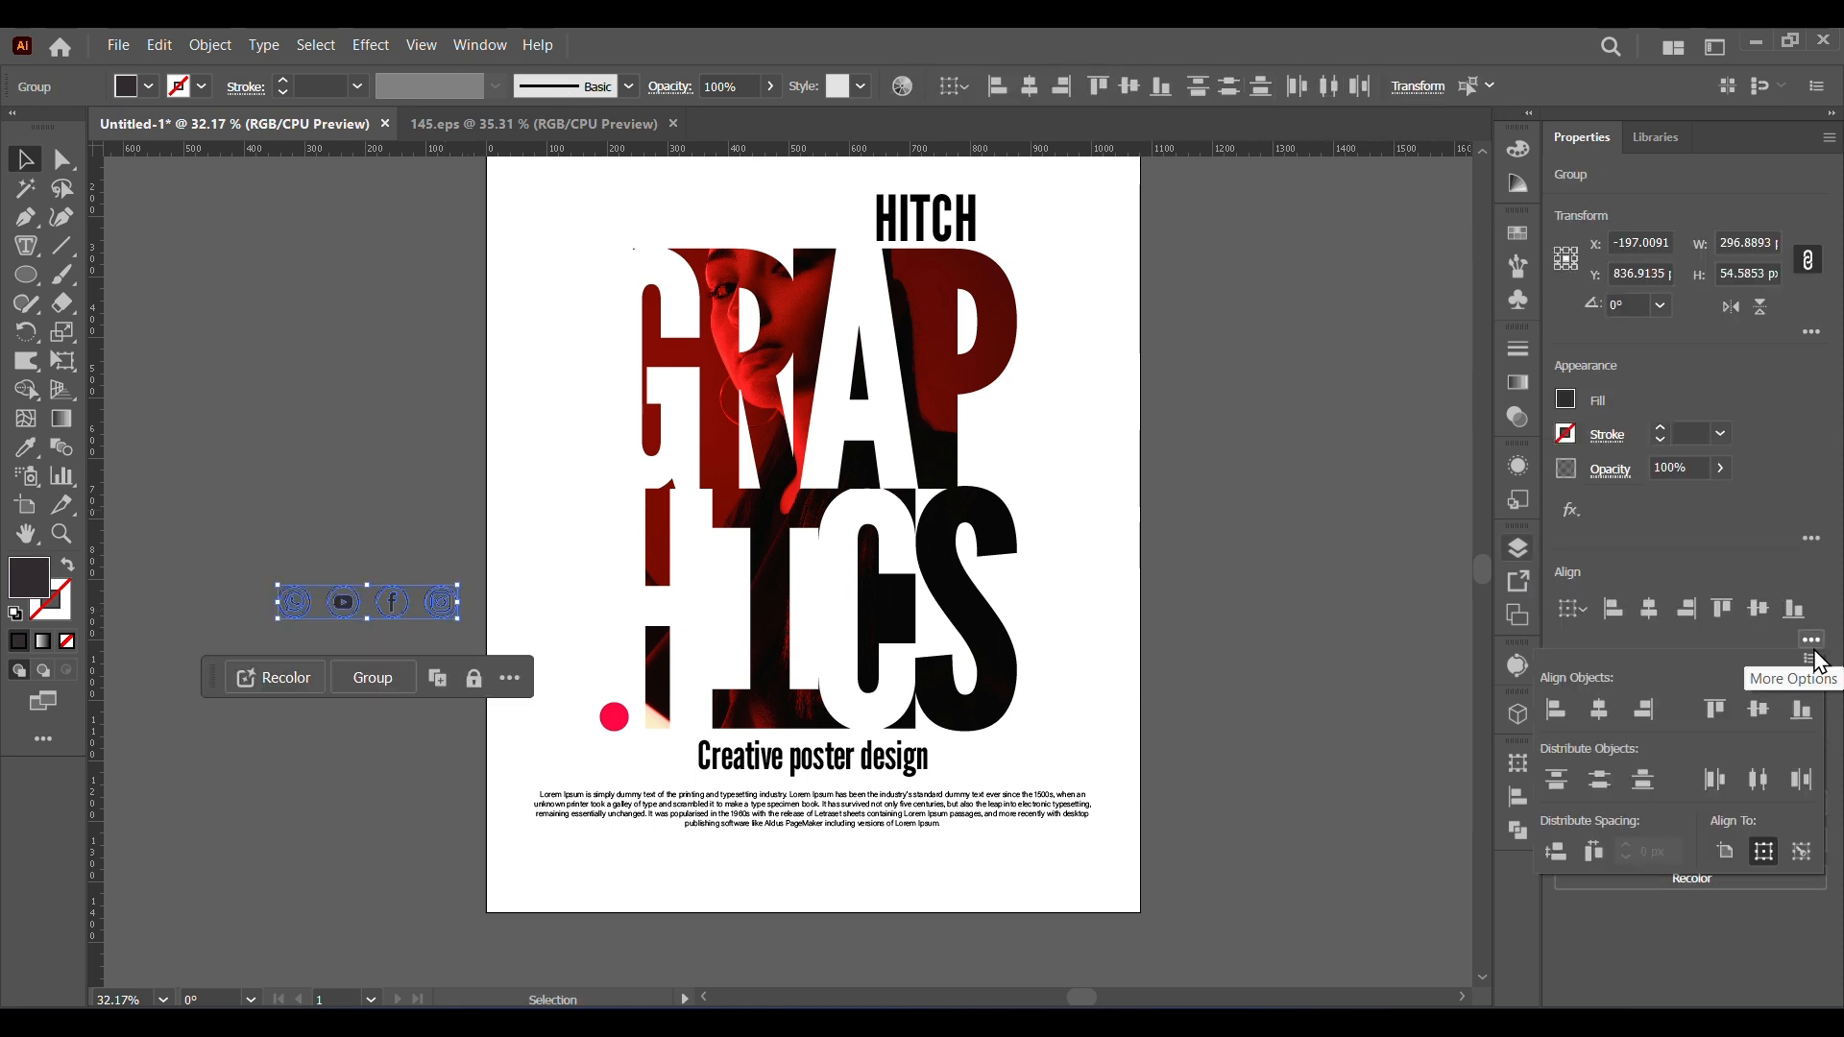
left_click(358, 616)
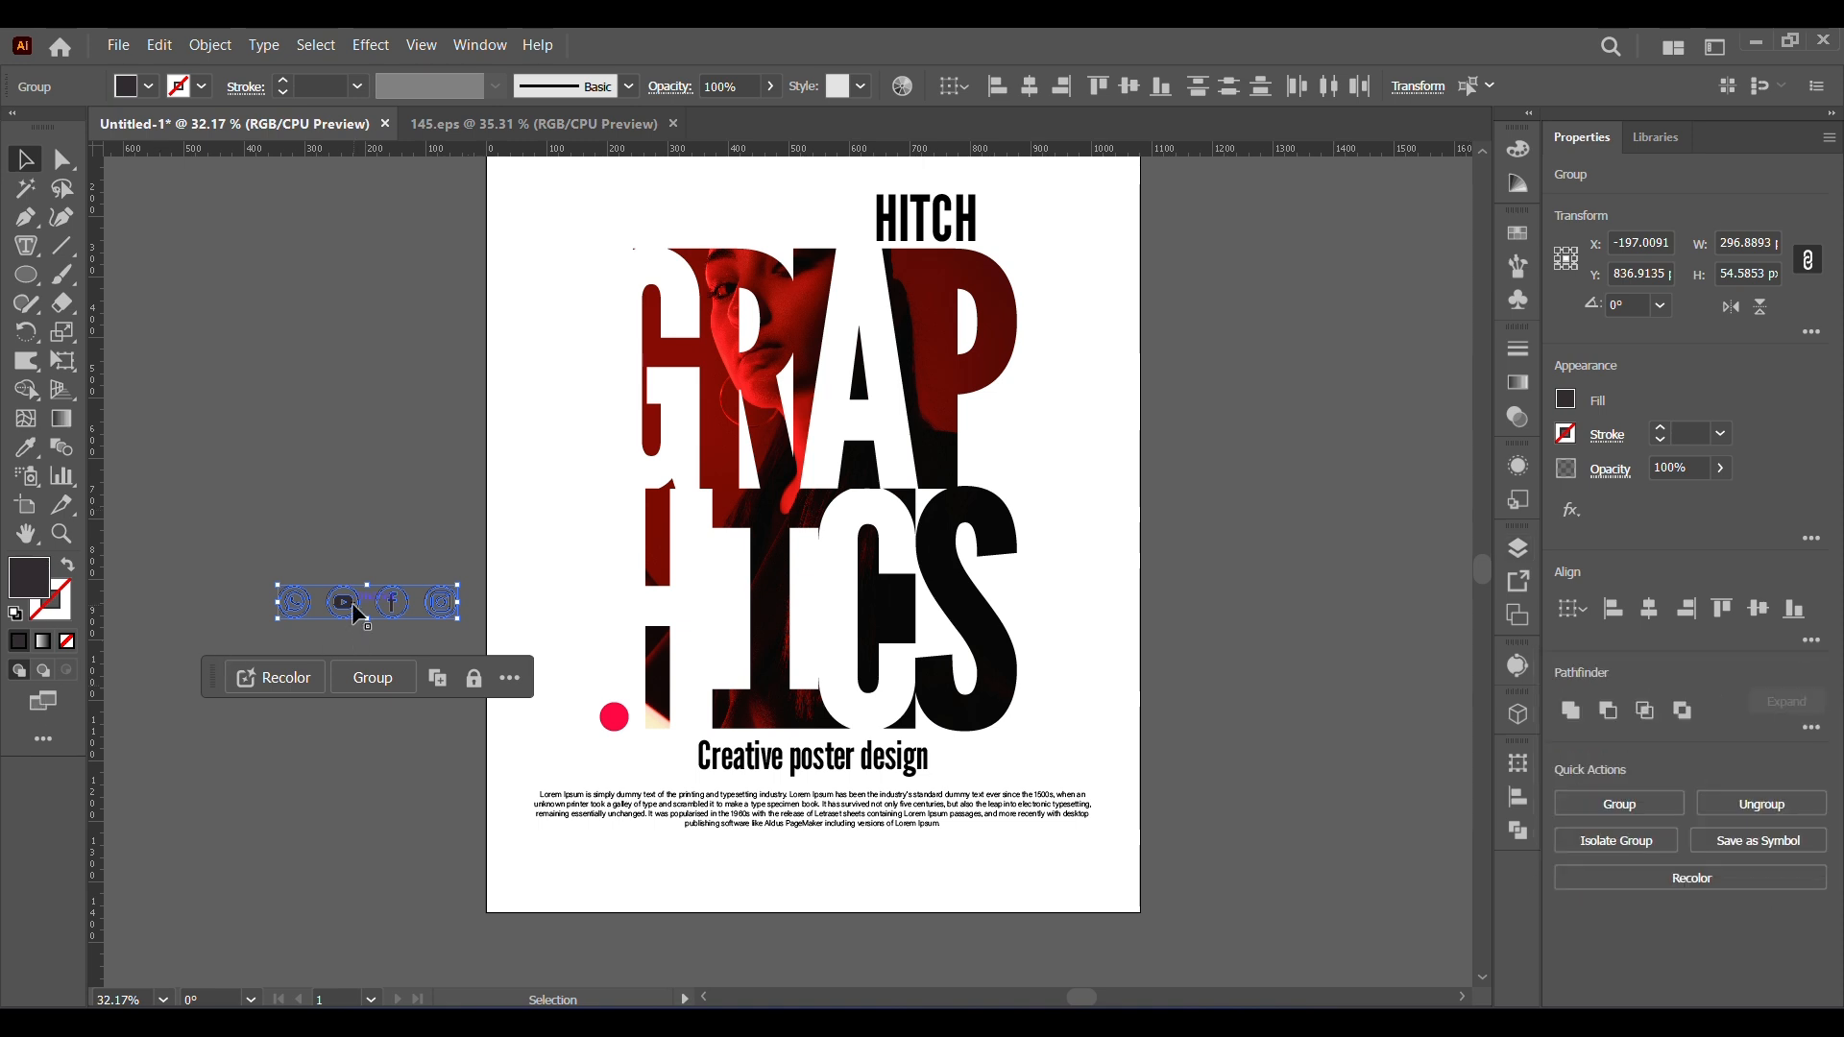
right_click(359, 616)
left_click(408, 368)
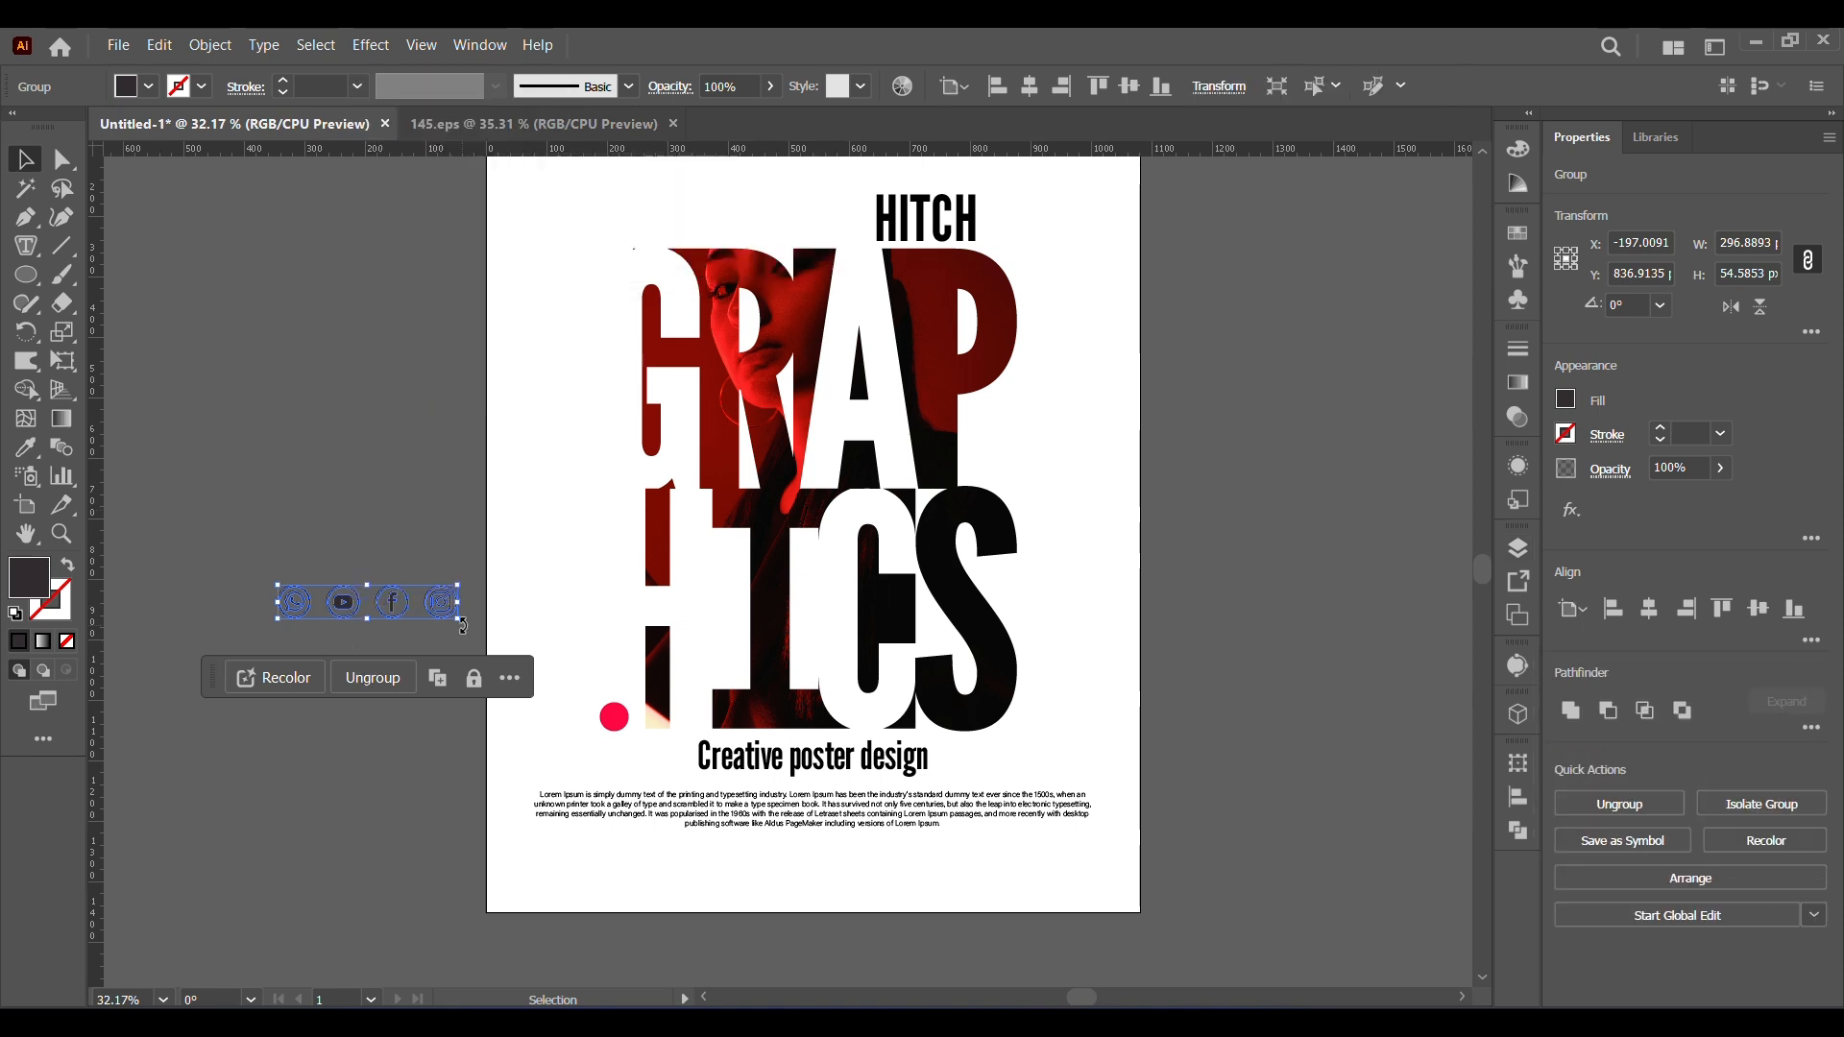
- Scale the icon group to about 234 by 43 px, place it below the paragraph and center it horizontally on the artboard
left_click_drag(456, 624, 826, 862)
left_click(376, 618)
left_click(371, 607)
left_click(1648, 611)
left_click(1259, 855)
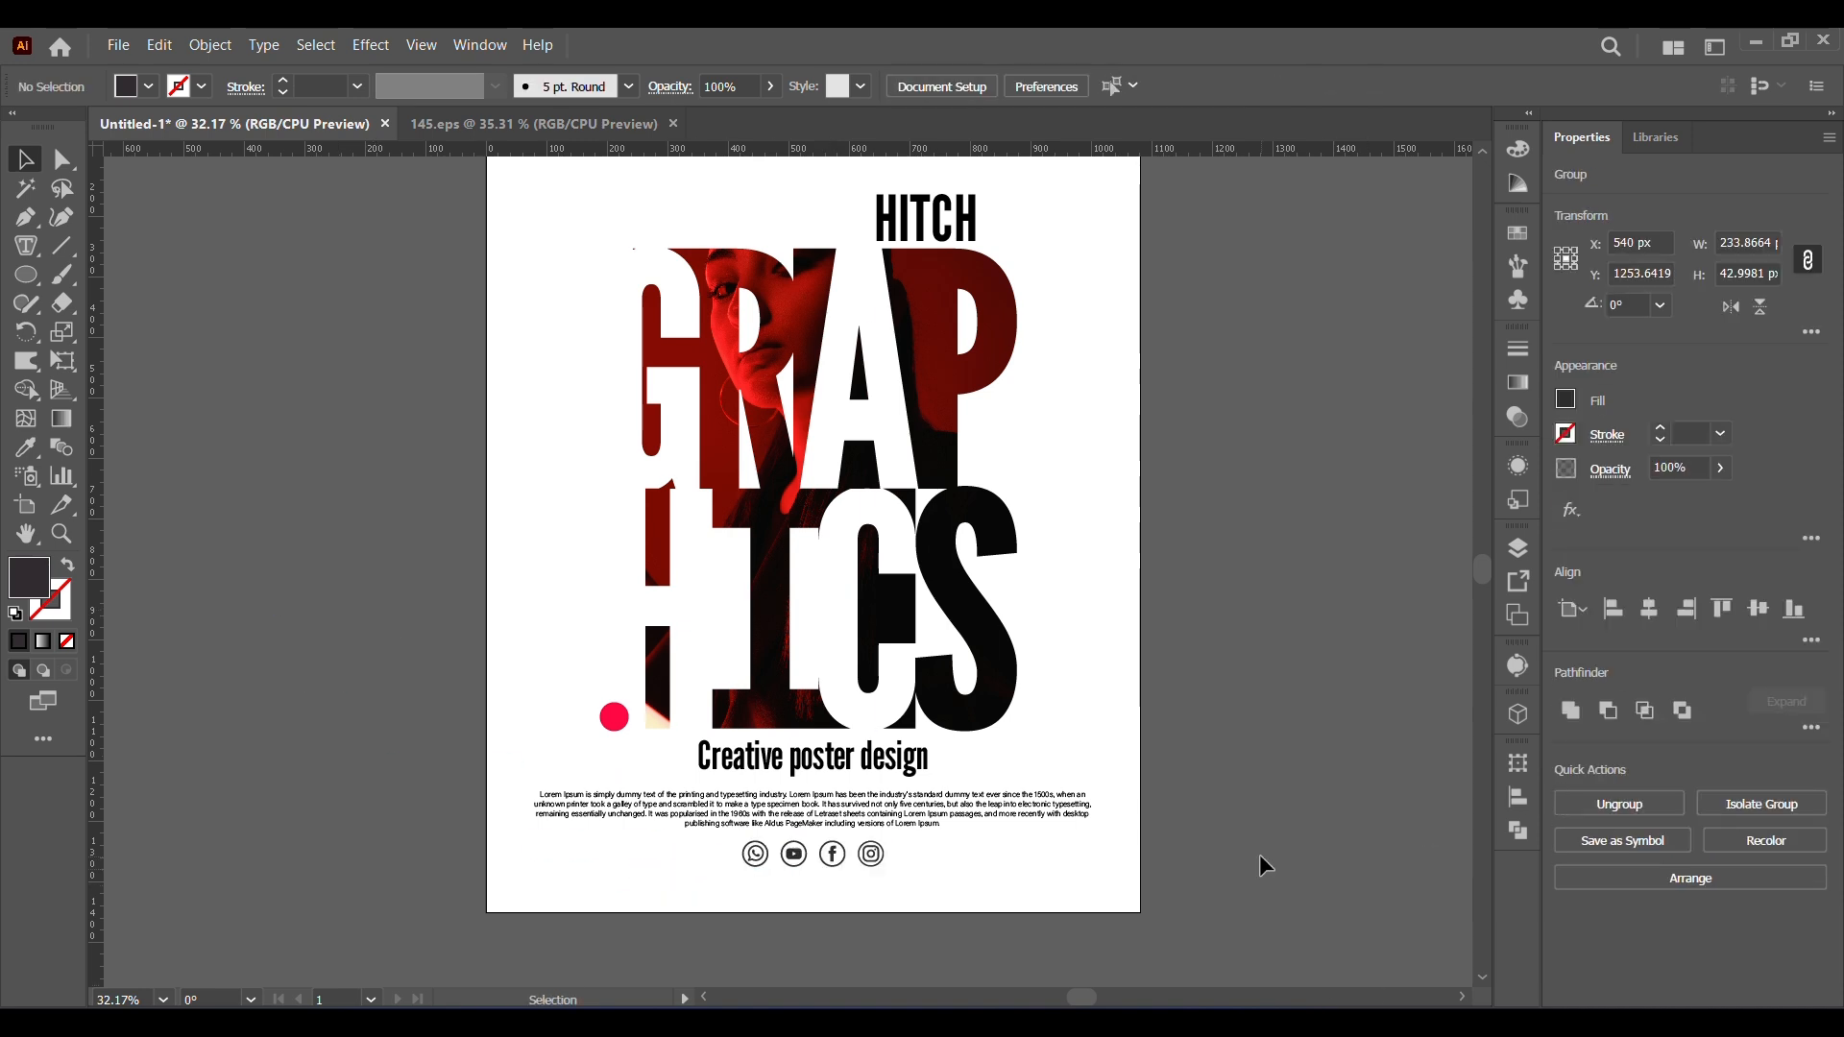
- Duplicate the HITCH text into the artboard's upper-left corner and convert the copy to outlines
scroll(949, 281, "up", 2)
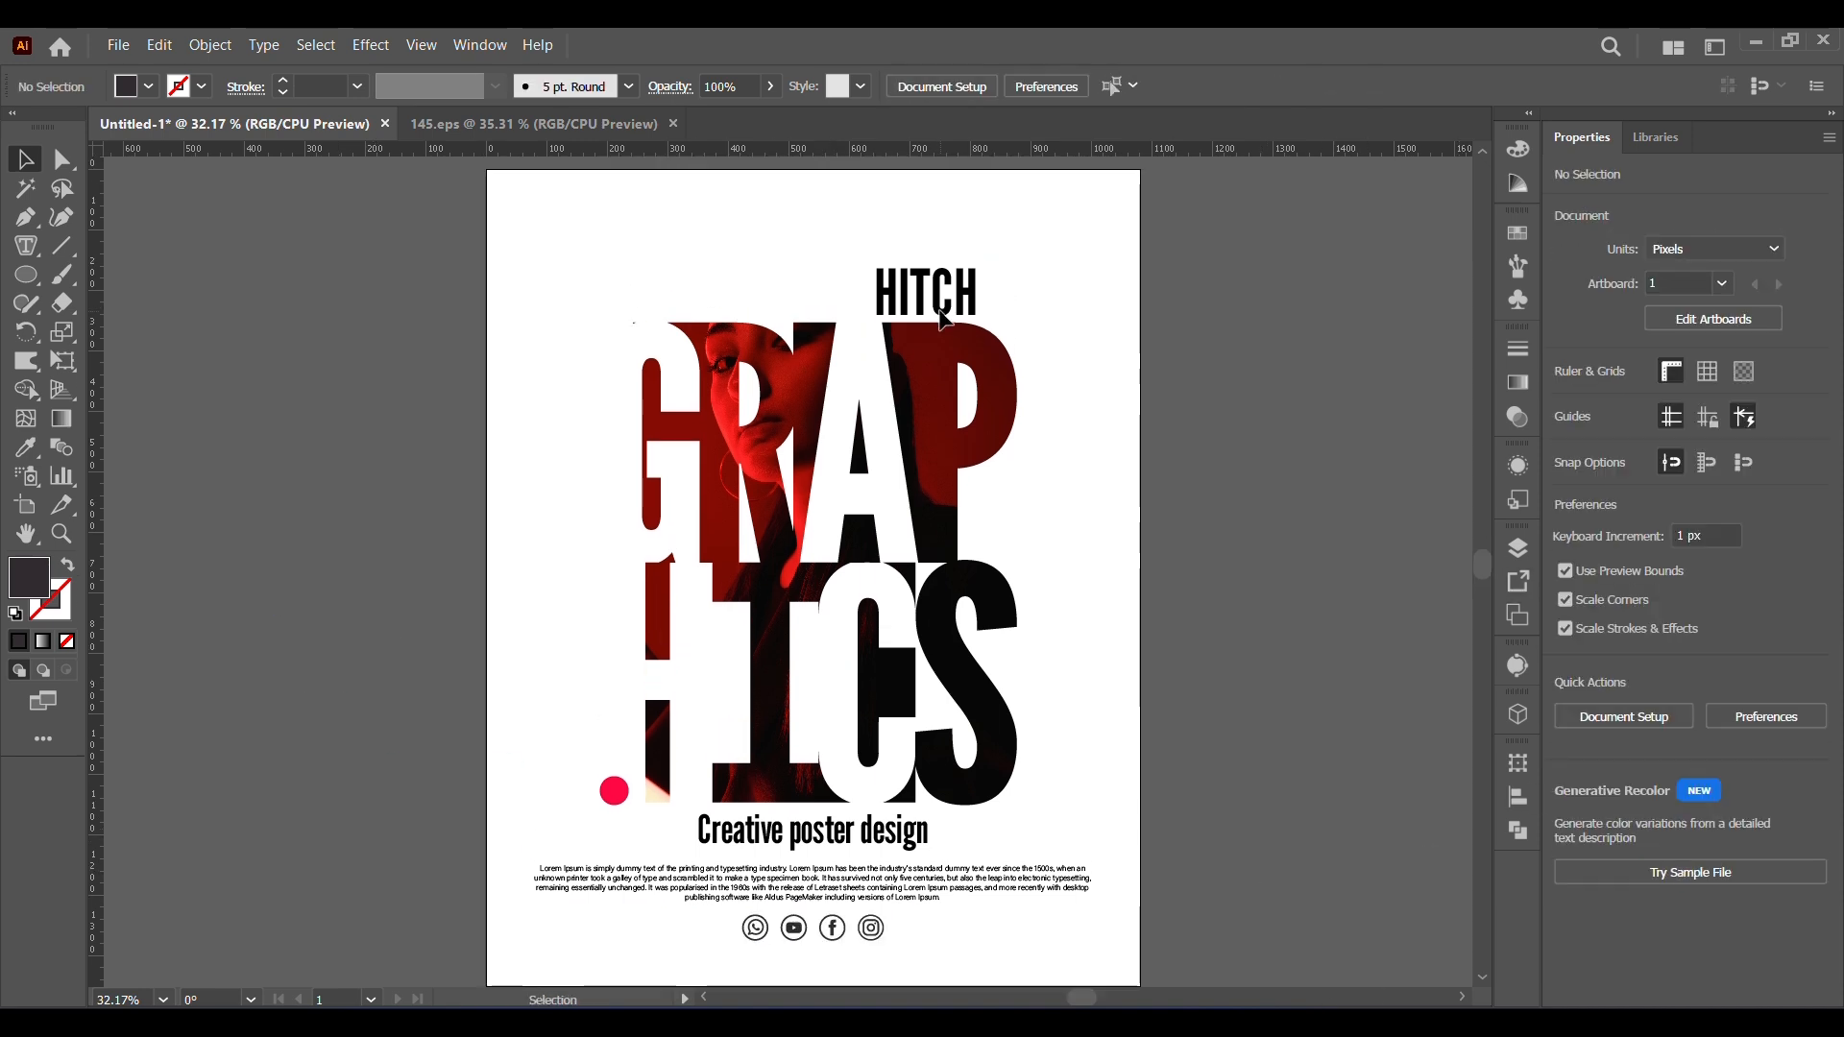
left_click(963, 316)
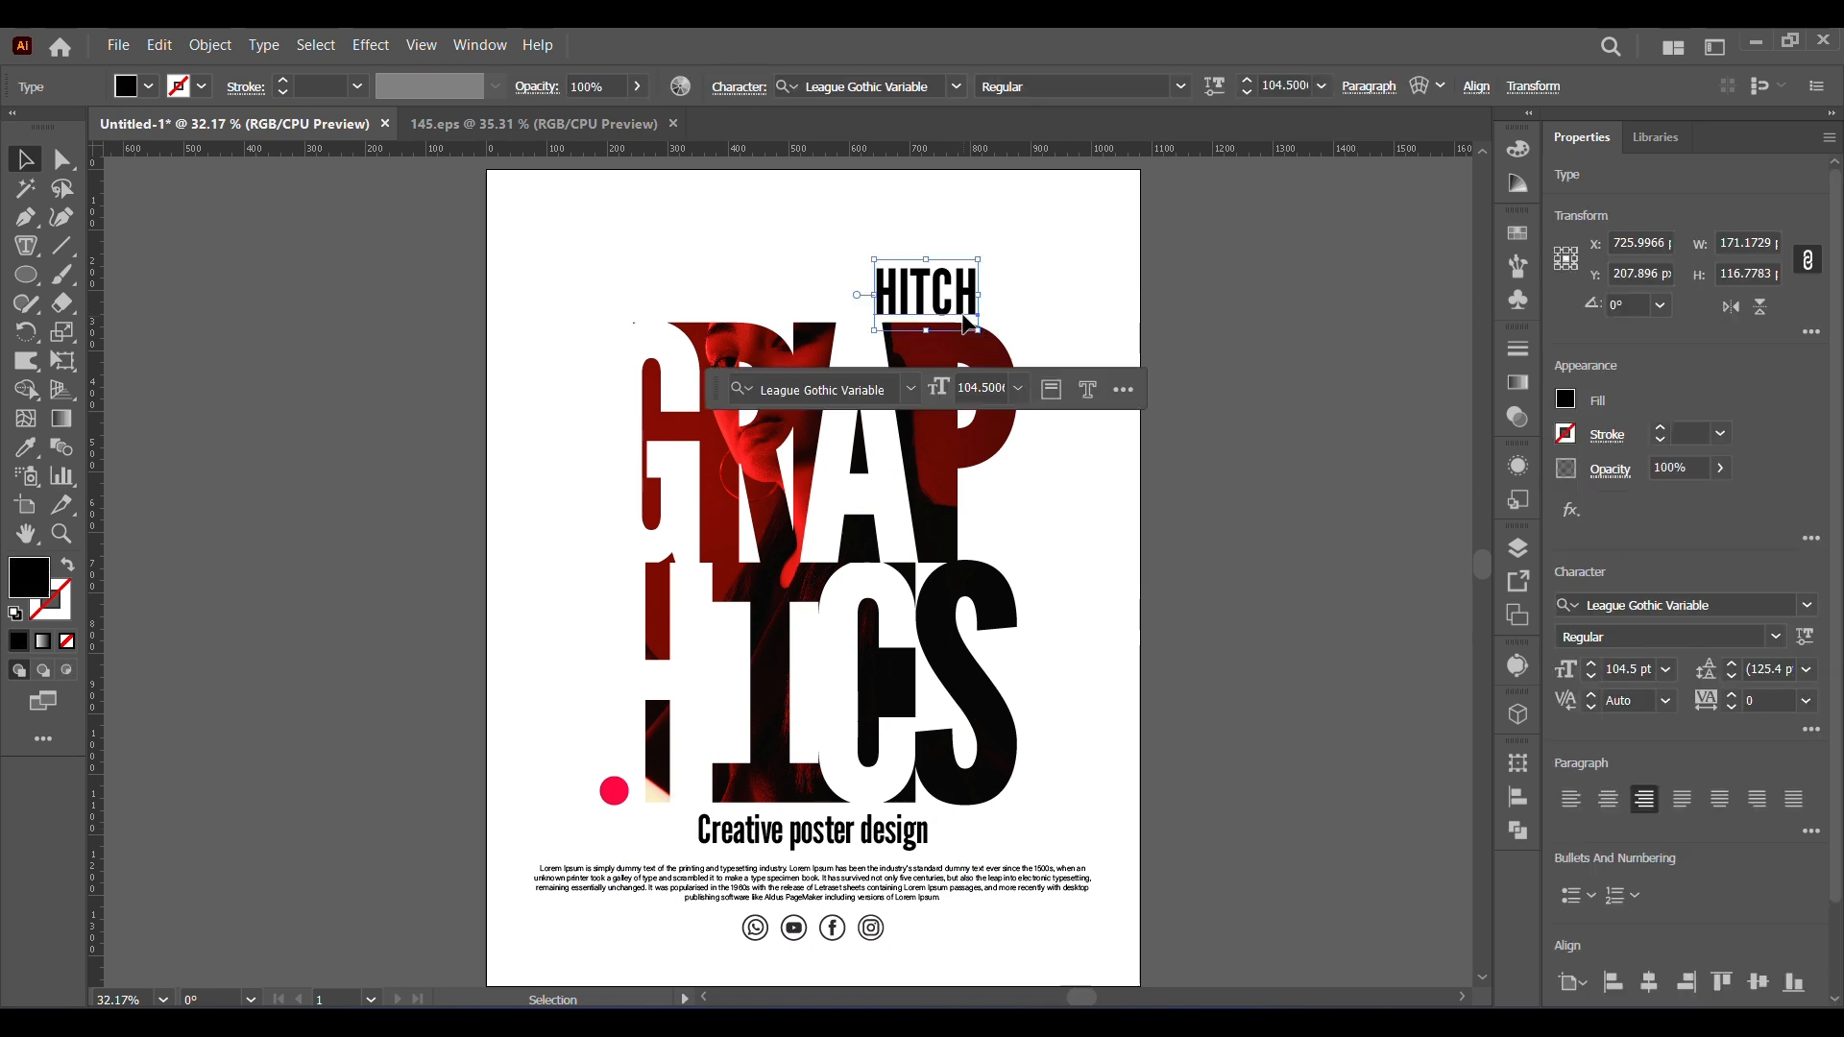
left_click_drag(968, 322, 626, 252)
right_click(627, 252)
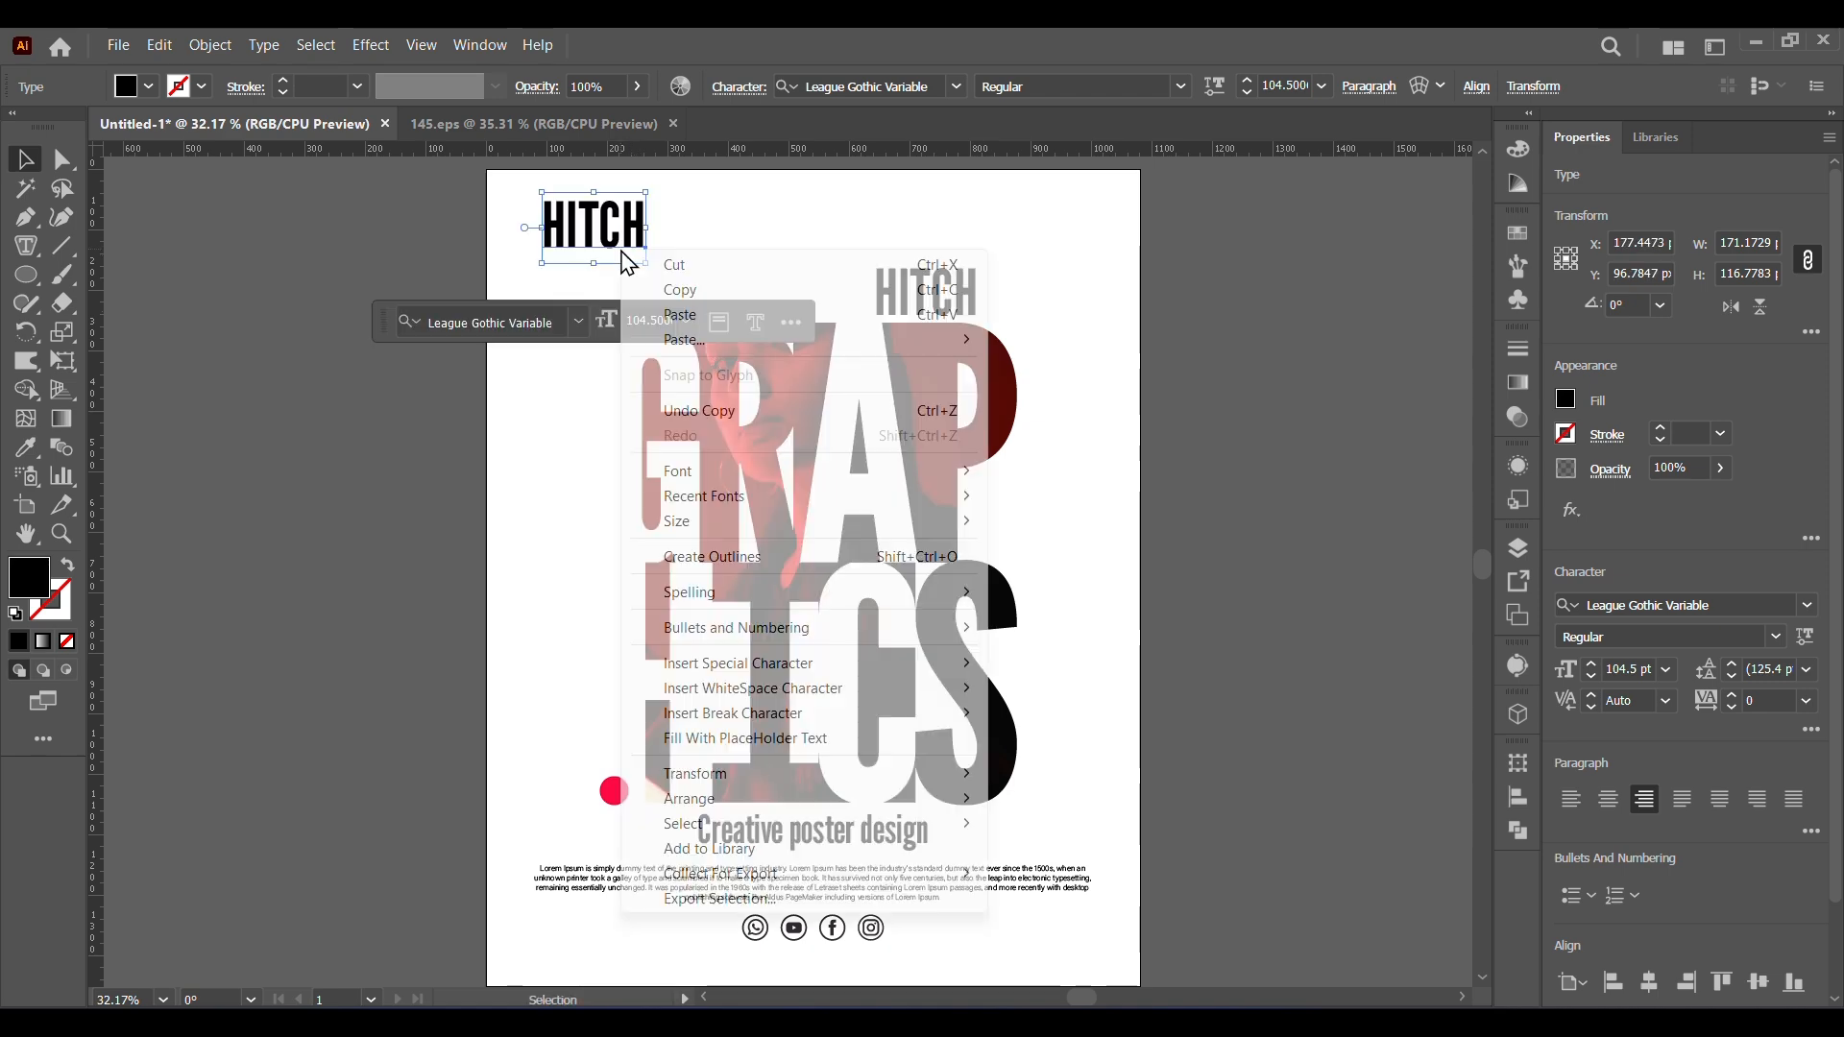
left_click(471, 388)
- Add a vertical guide at about X 77 px, along the paragraph's left edge, and delete the outlined HITCH copy
left_click_drag(95, 561, 532, 768)
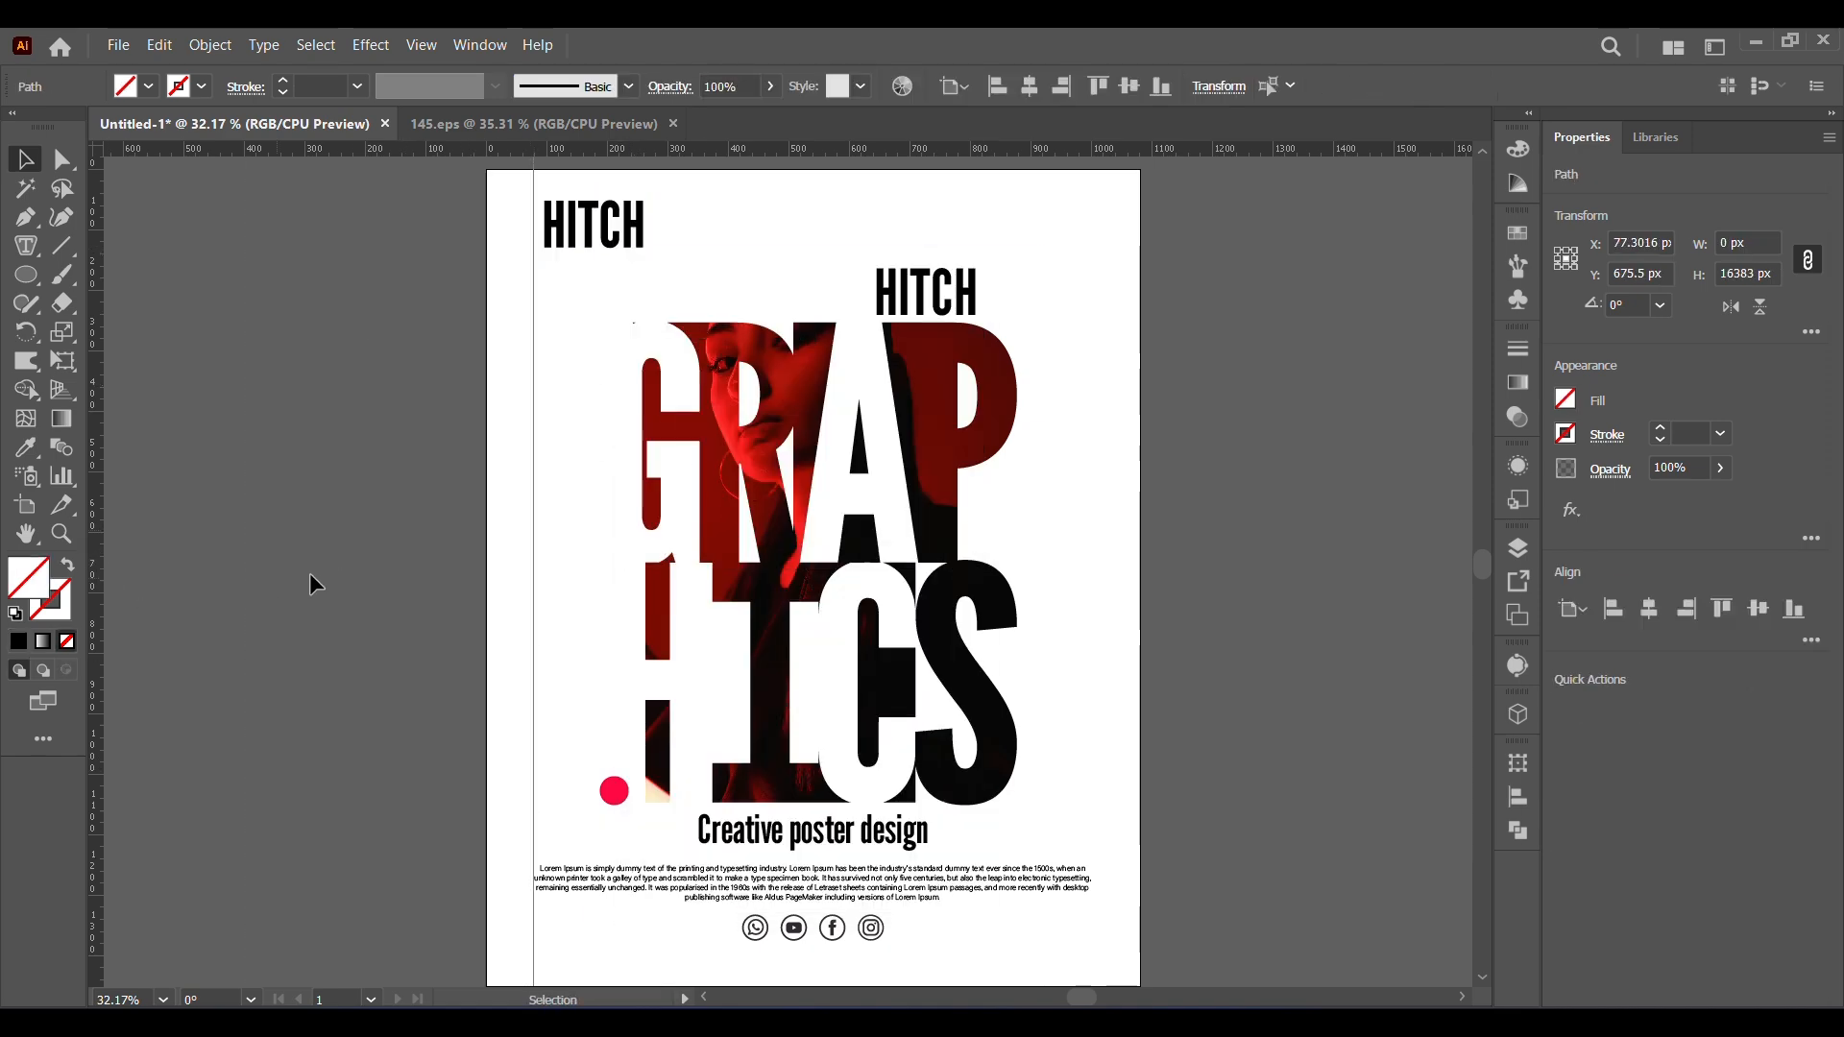
left_click_drag(609, 244, 599, 242)
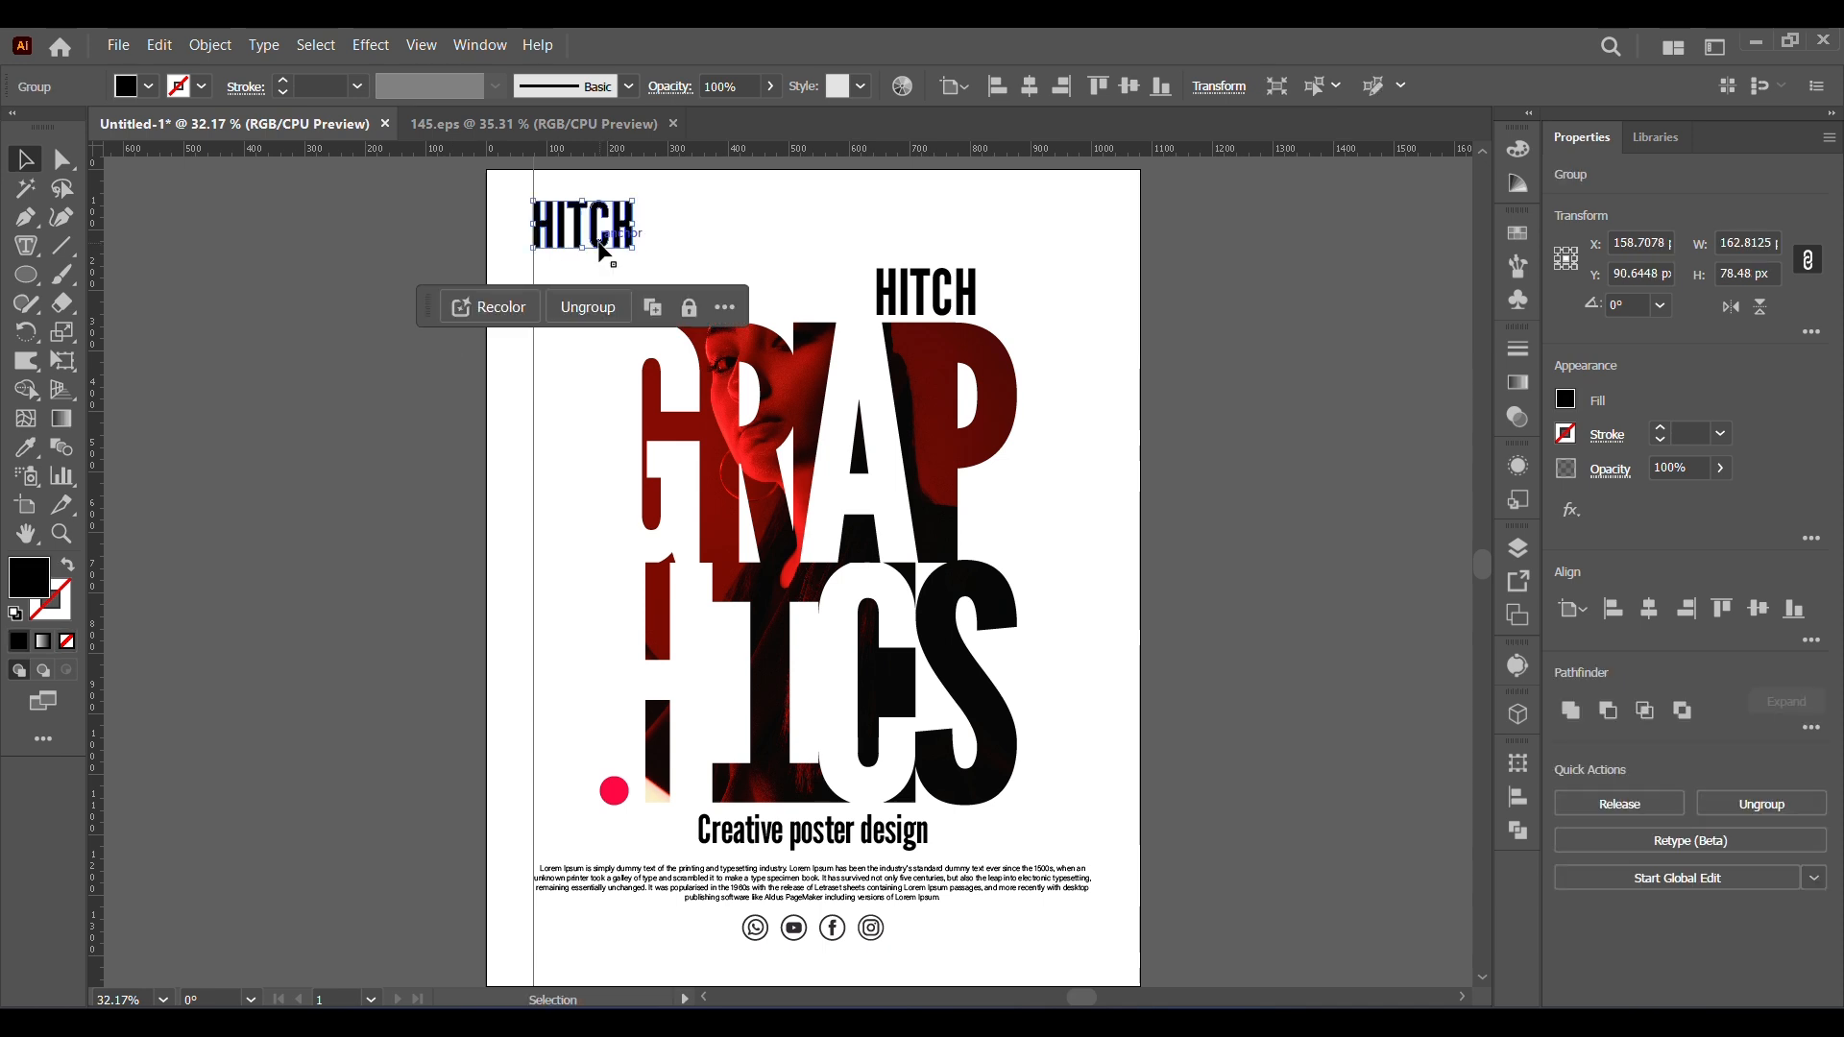
key("Delete")
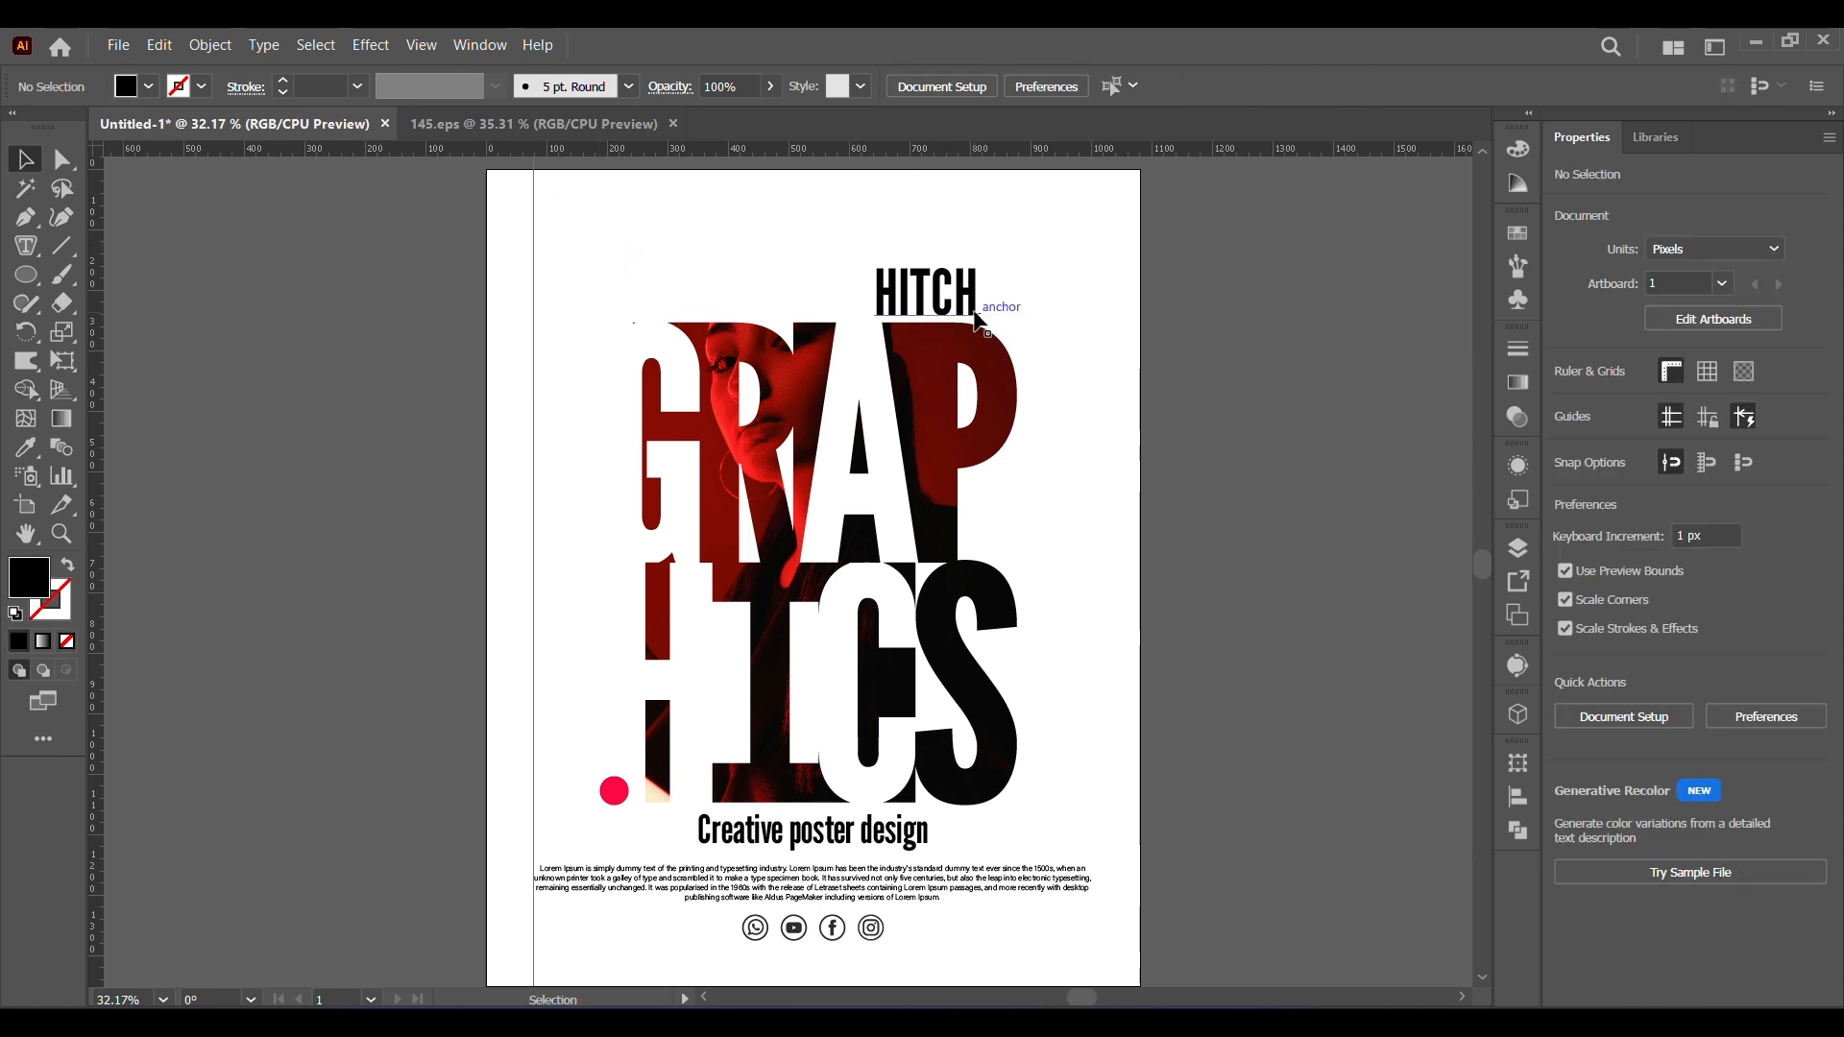
- Duplicate HITCH near the guide in the upper-left corner, replace its text with "logo" and change it to uppercase
left_click_drag(979, 322, 636, 272)
double_click(634, 267)
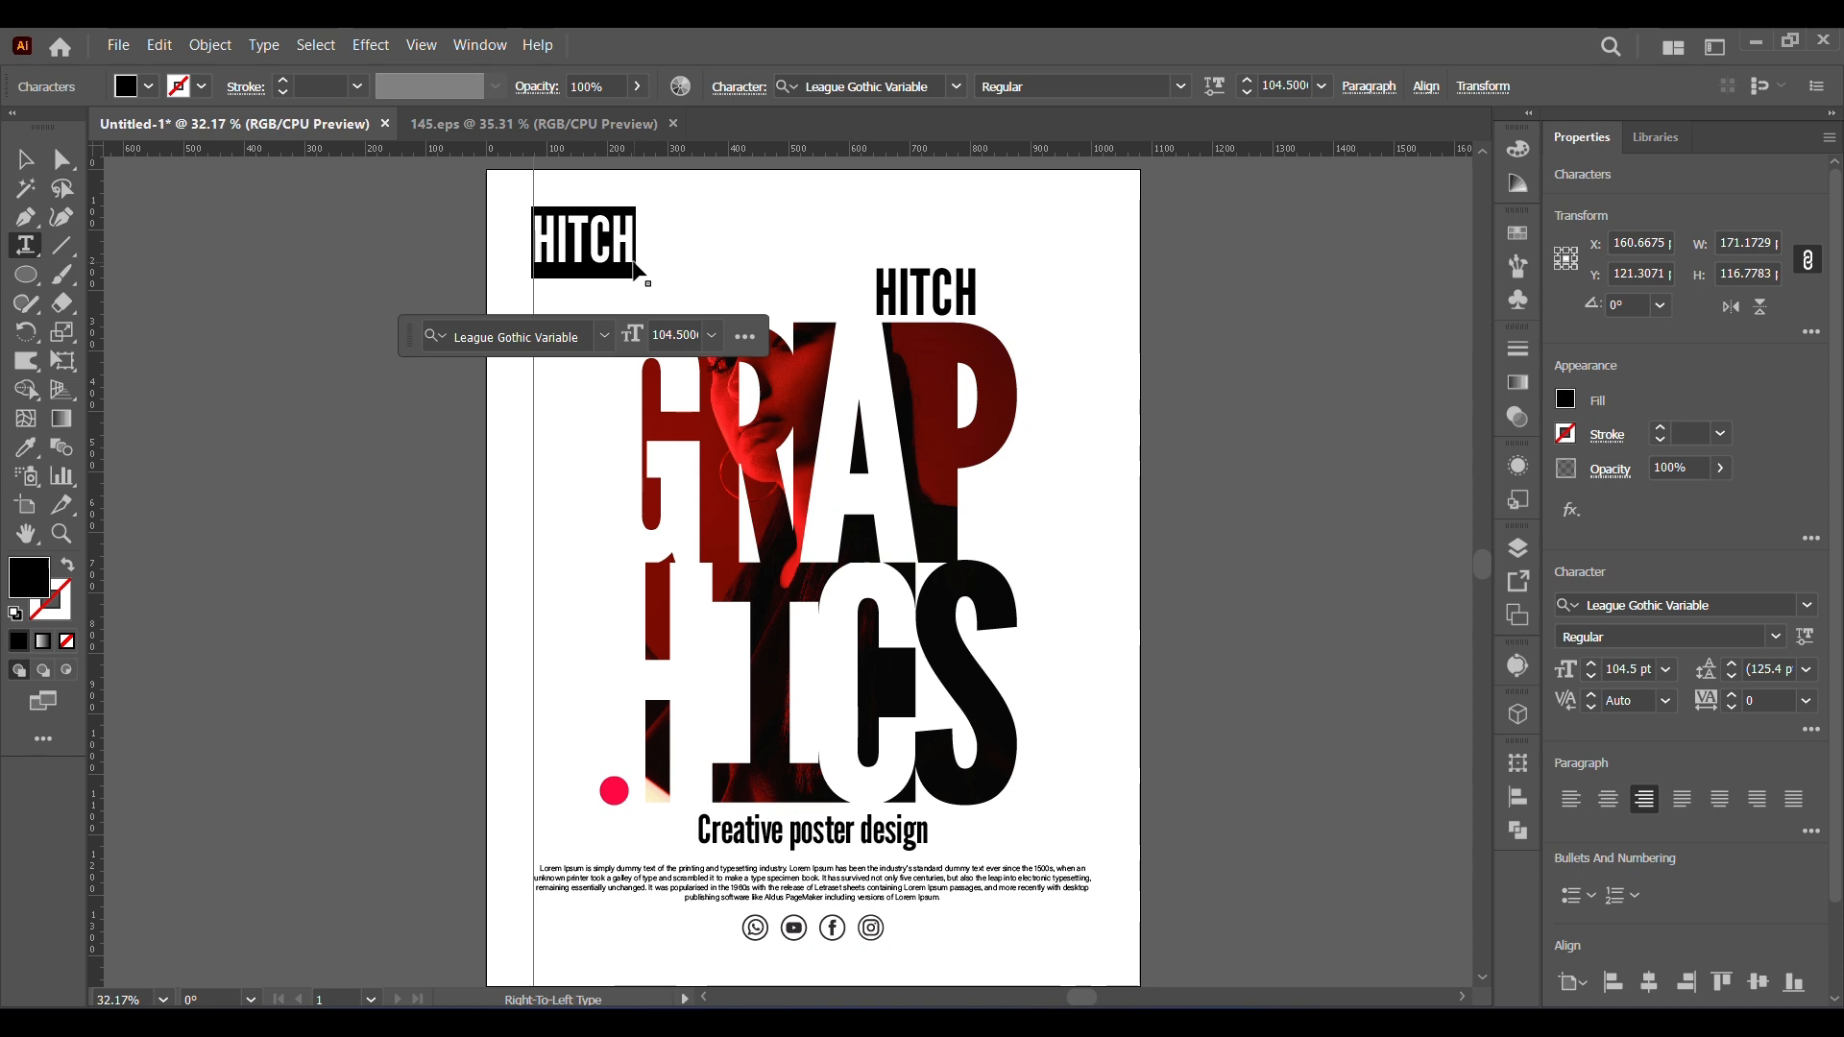
type("logo")
left_click(25, 159)
left_click(263, 45)
mouse_move(384, 400)
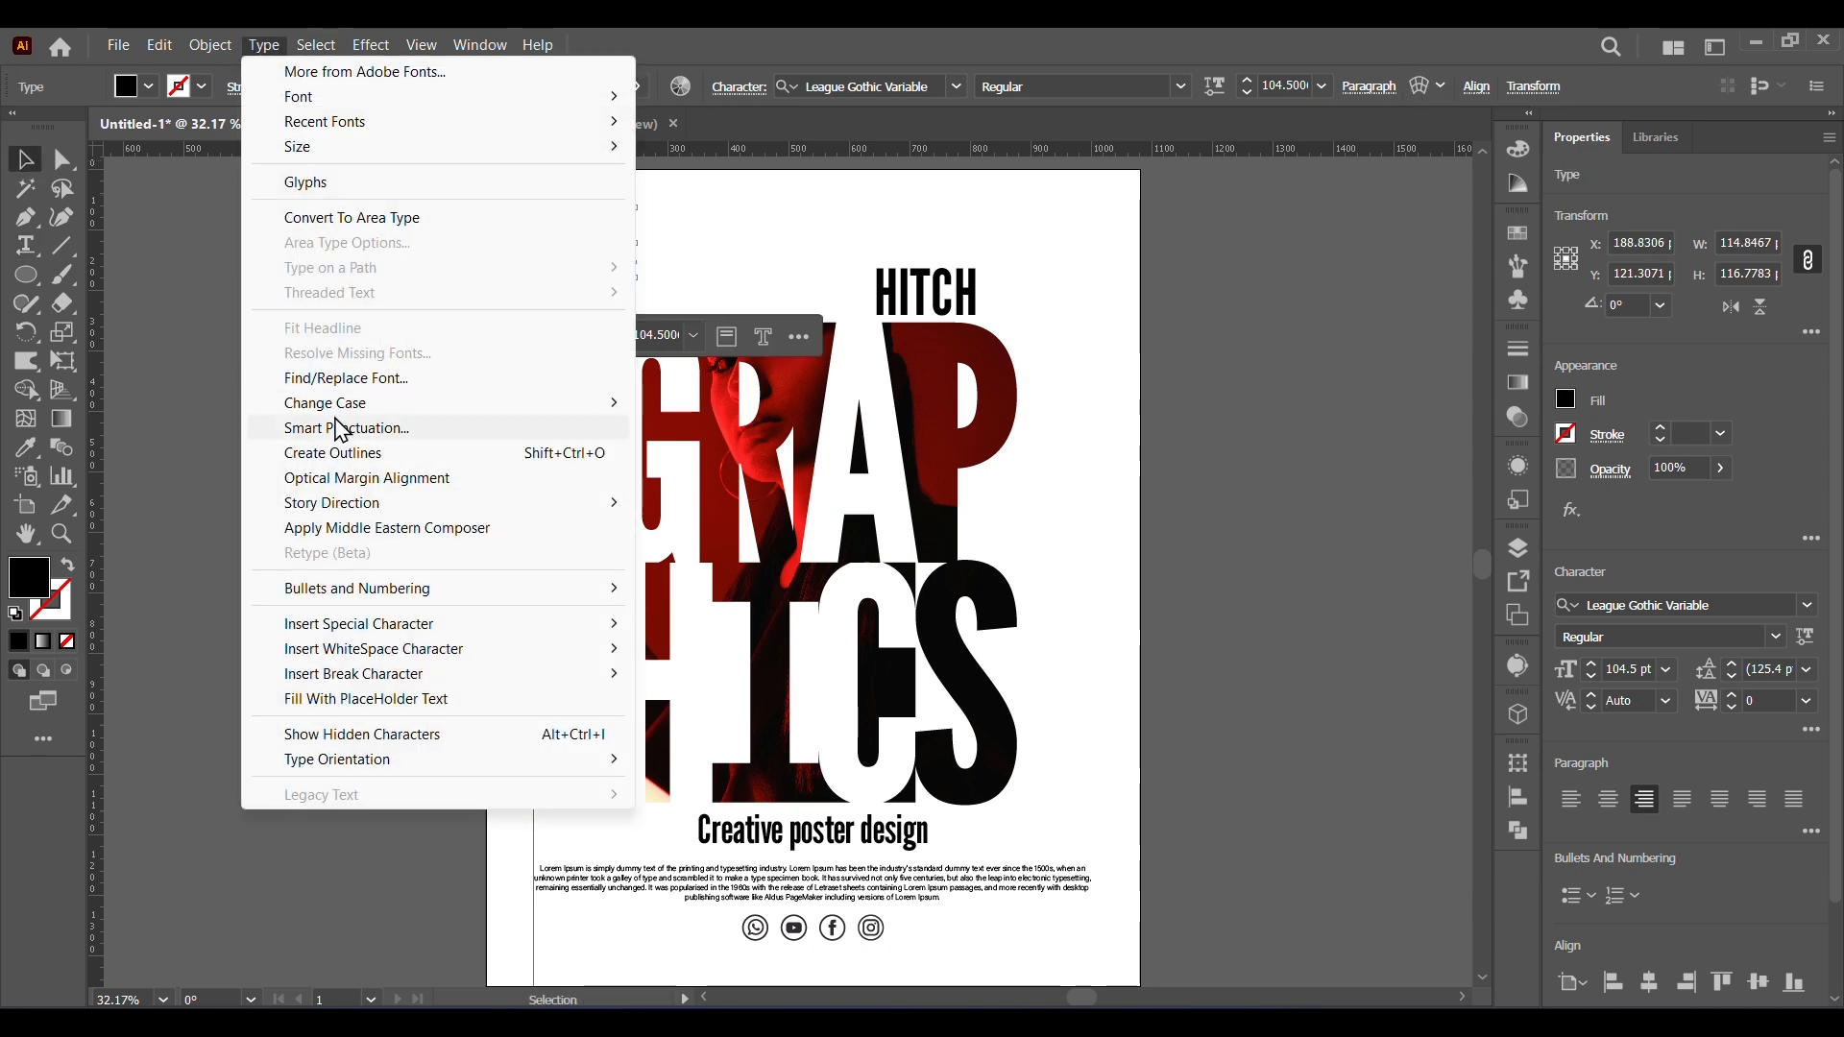
left_click(672, 399)
left_click(336, 473)
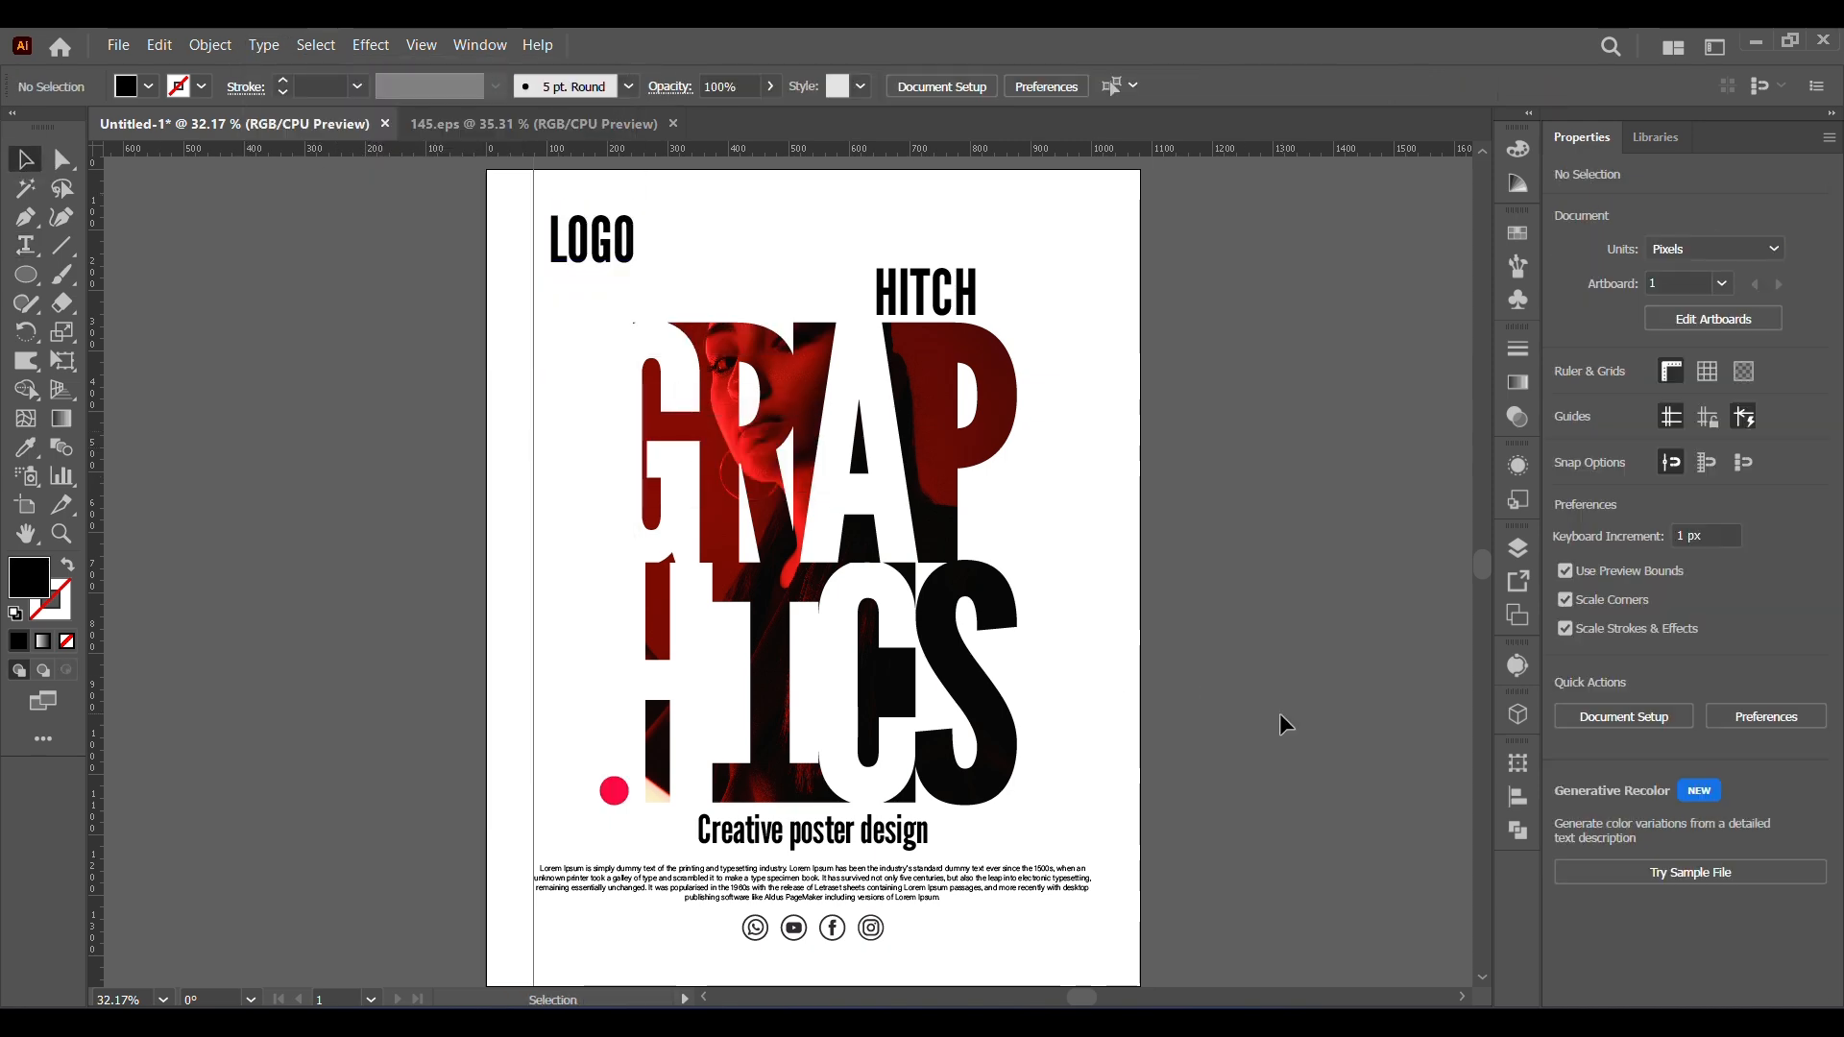
- Center the HITCH text horizontally on the artboard and move it slightly higher above the GRAPHICS lettering
left_click(926, 292)
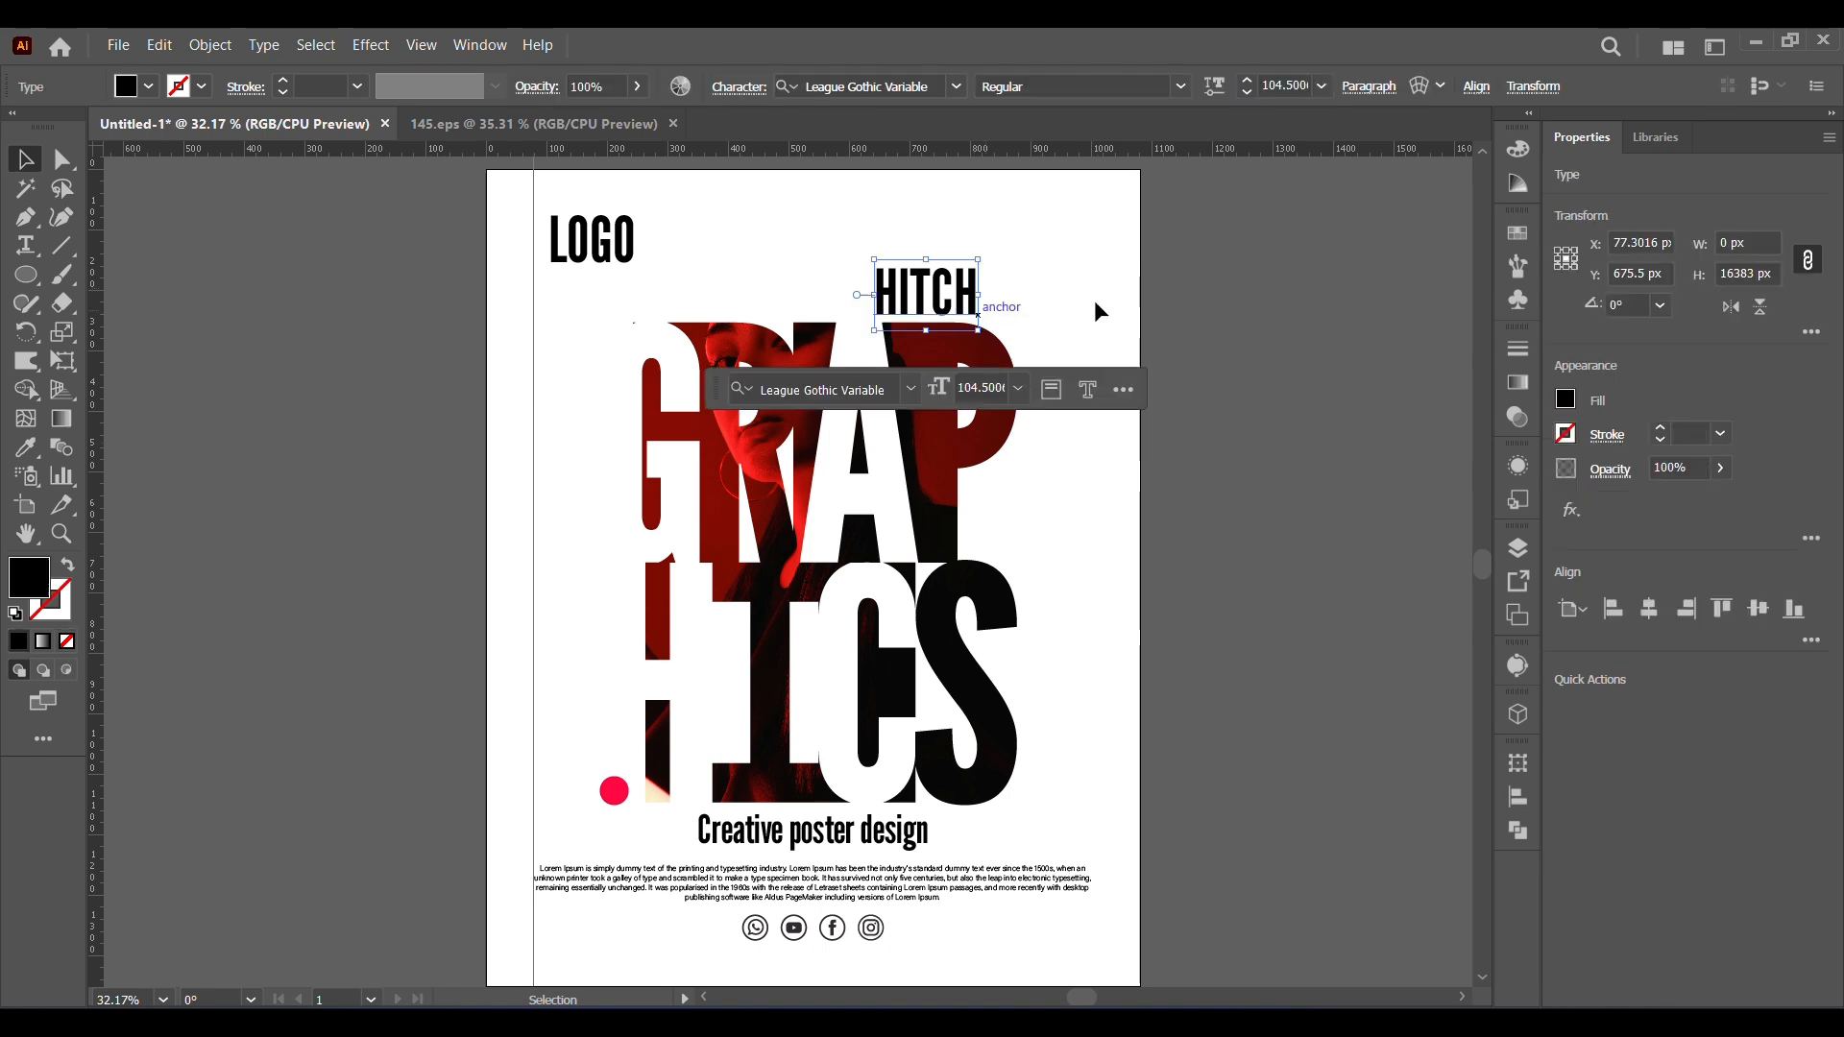
left_click(1651, 979)
left_click(1375, 740)
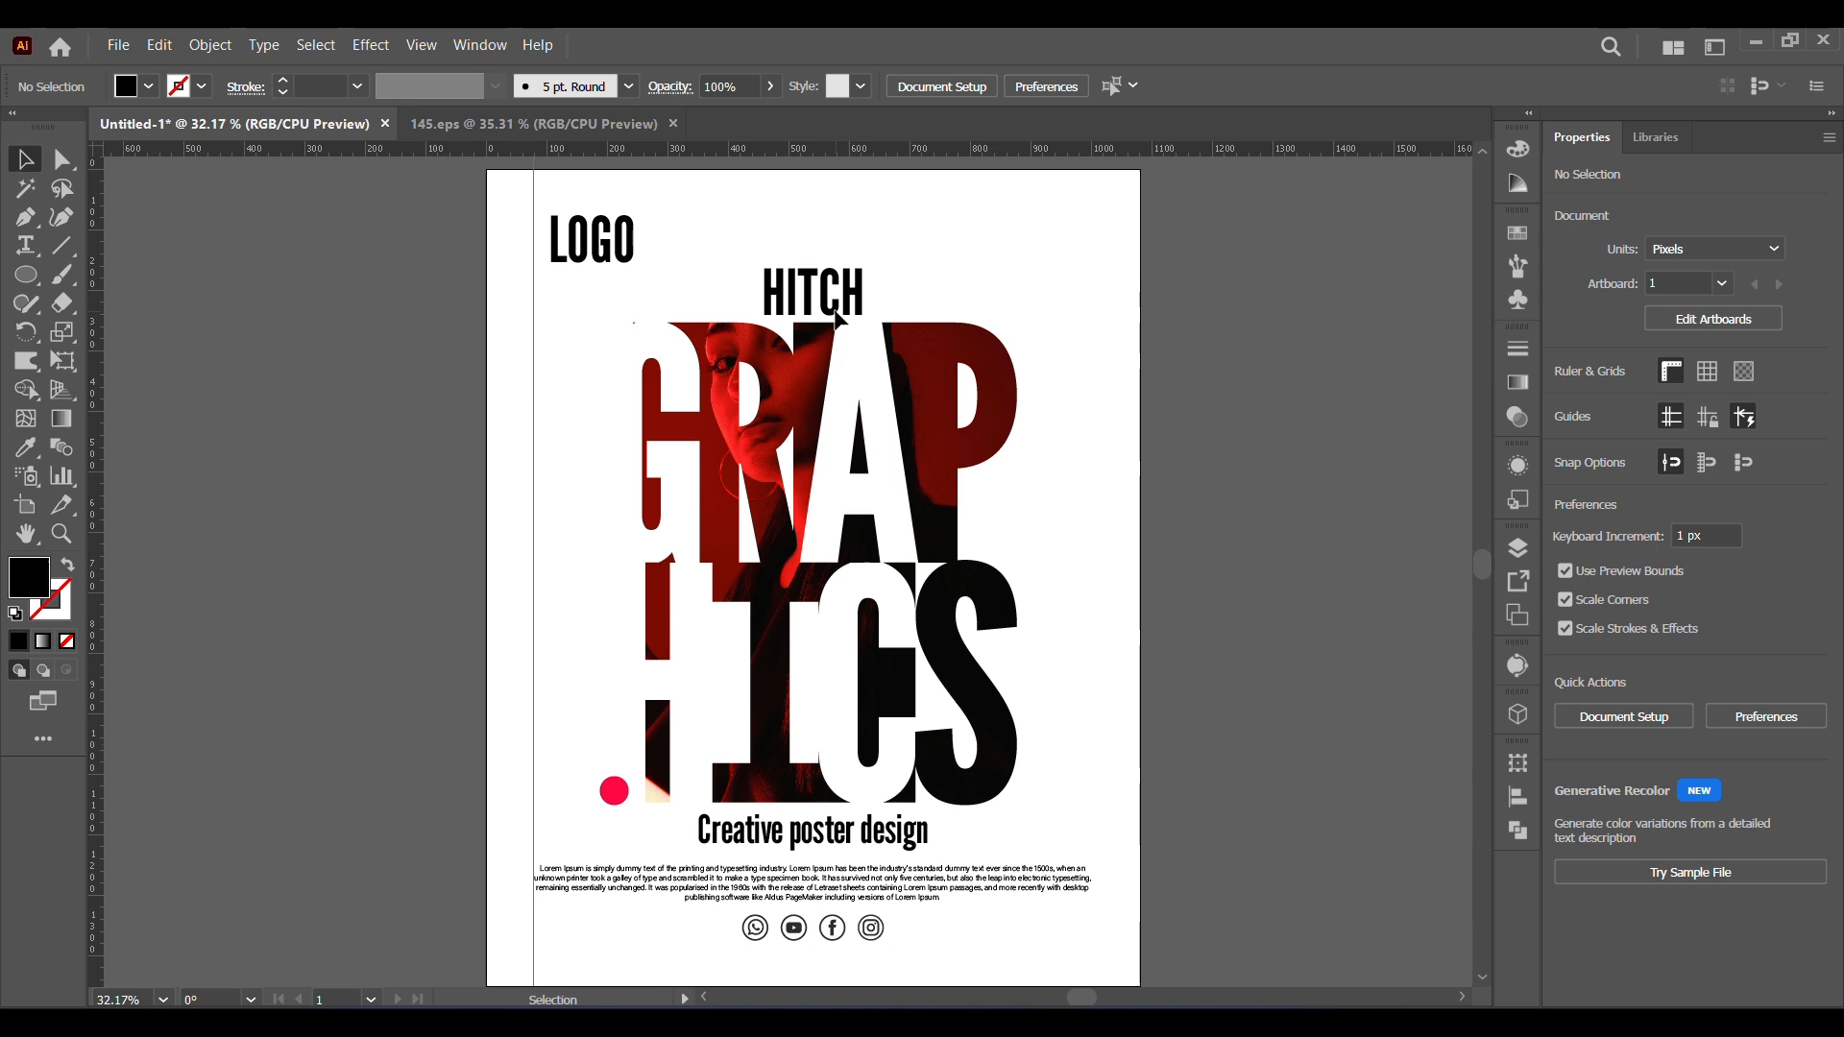
left_click_drag(837, 318, 832, 307)
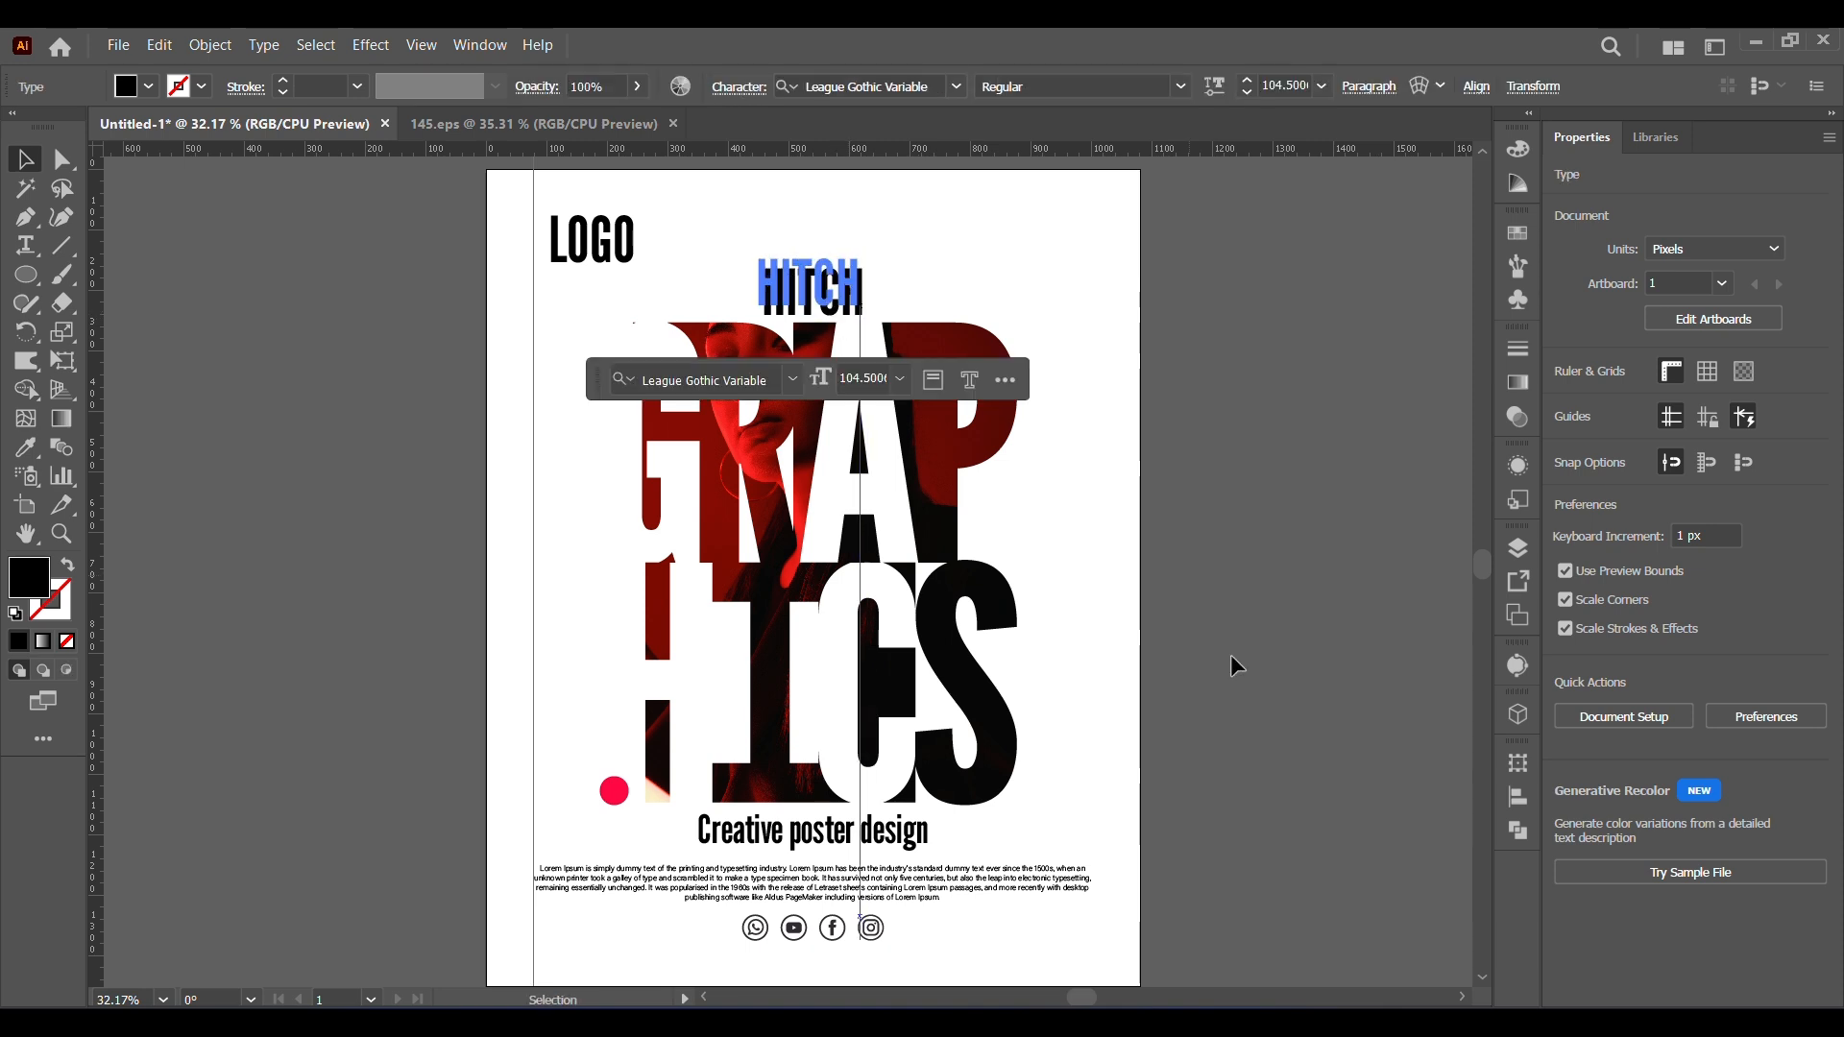
left_click(1230, 657)
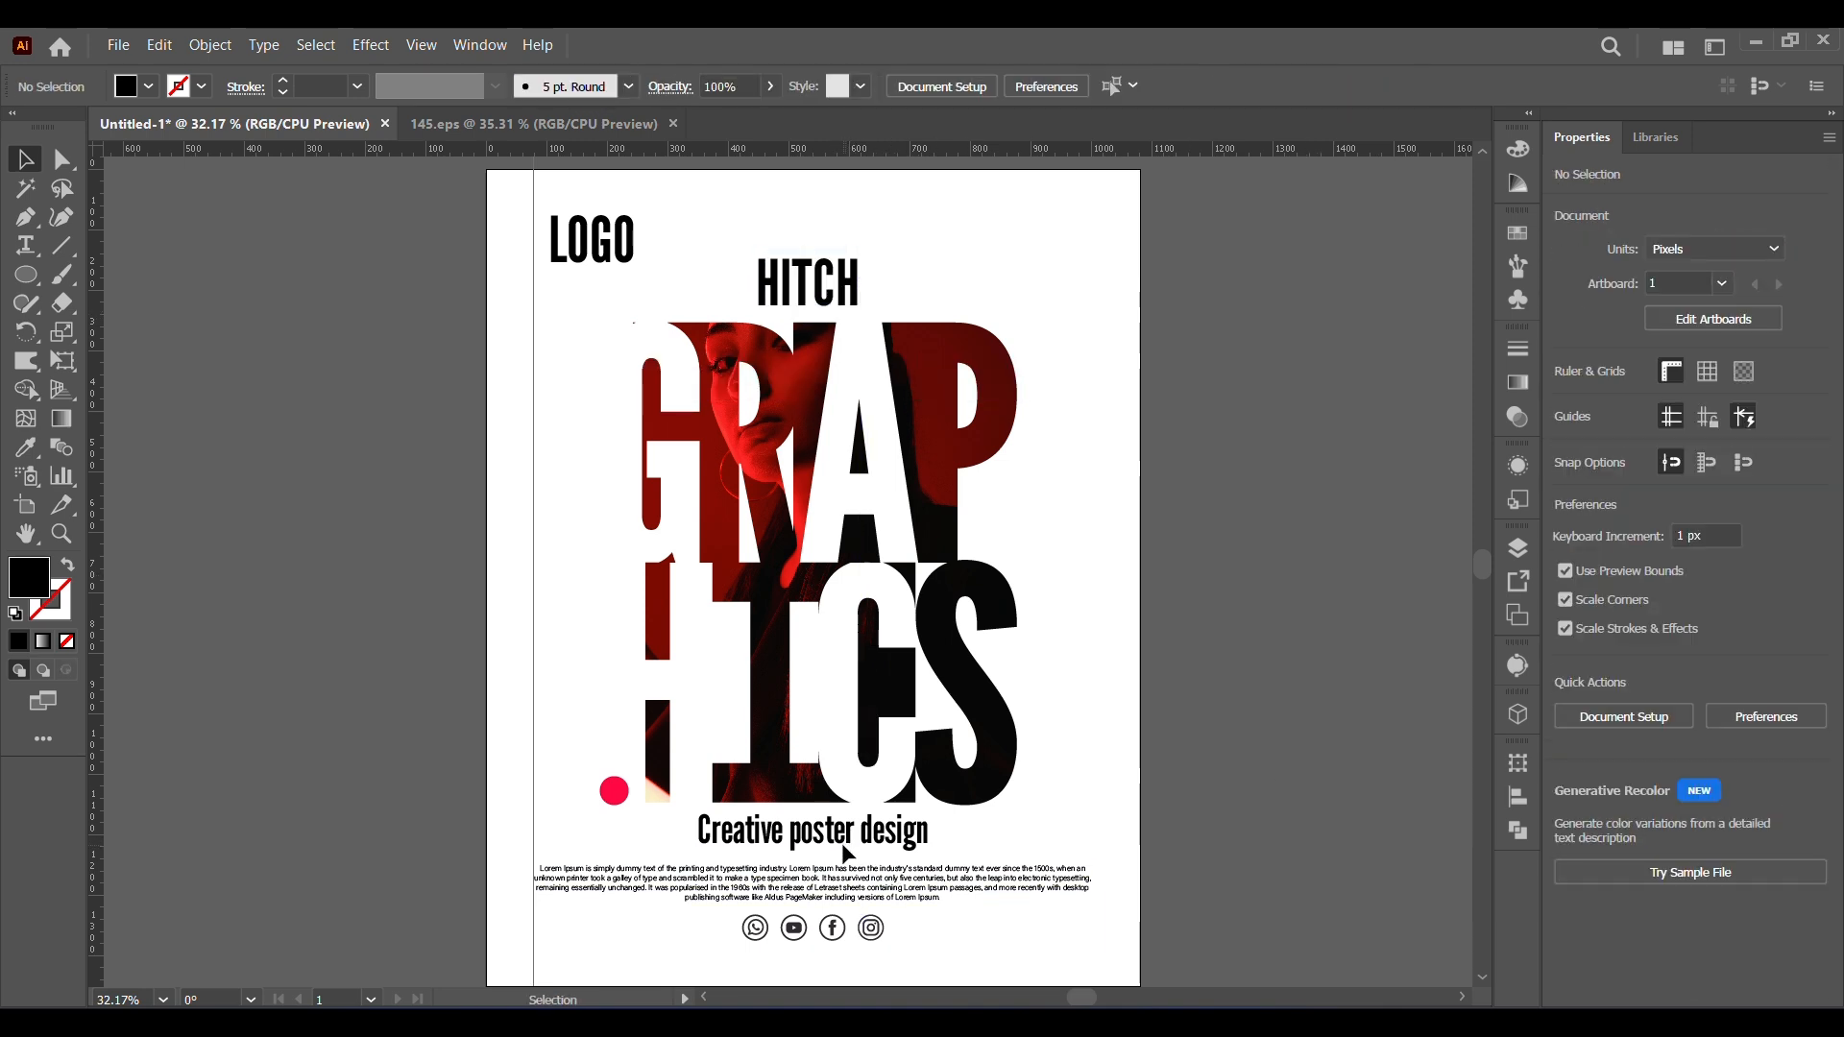
- Move the "Creative poster design" line slightly down, away from the GRAPHICS lettering
left_click_drag(846, 853, 847, 857)
left_click(1437, 873)
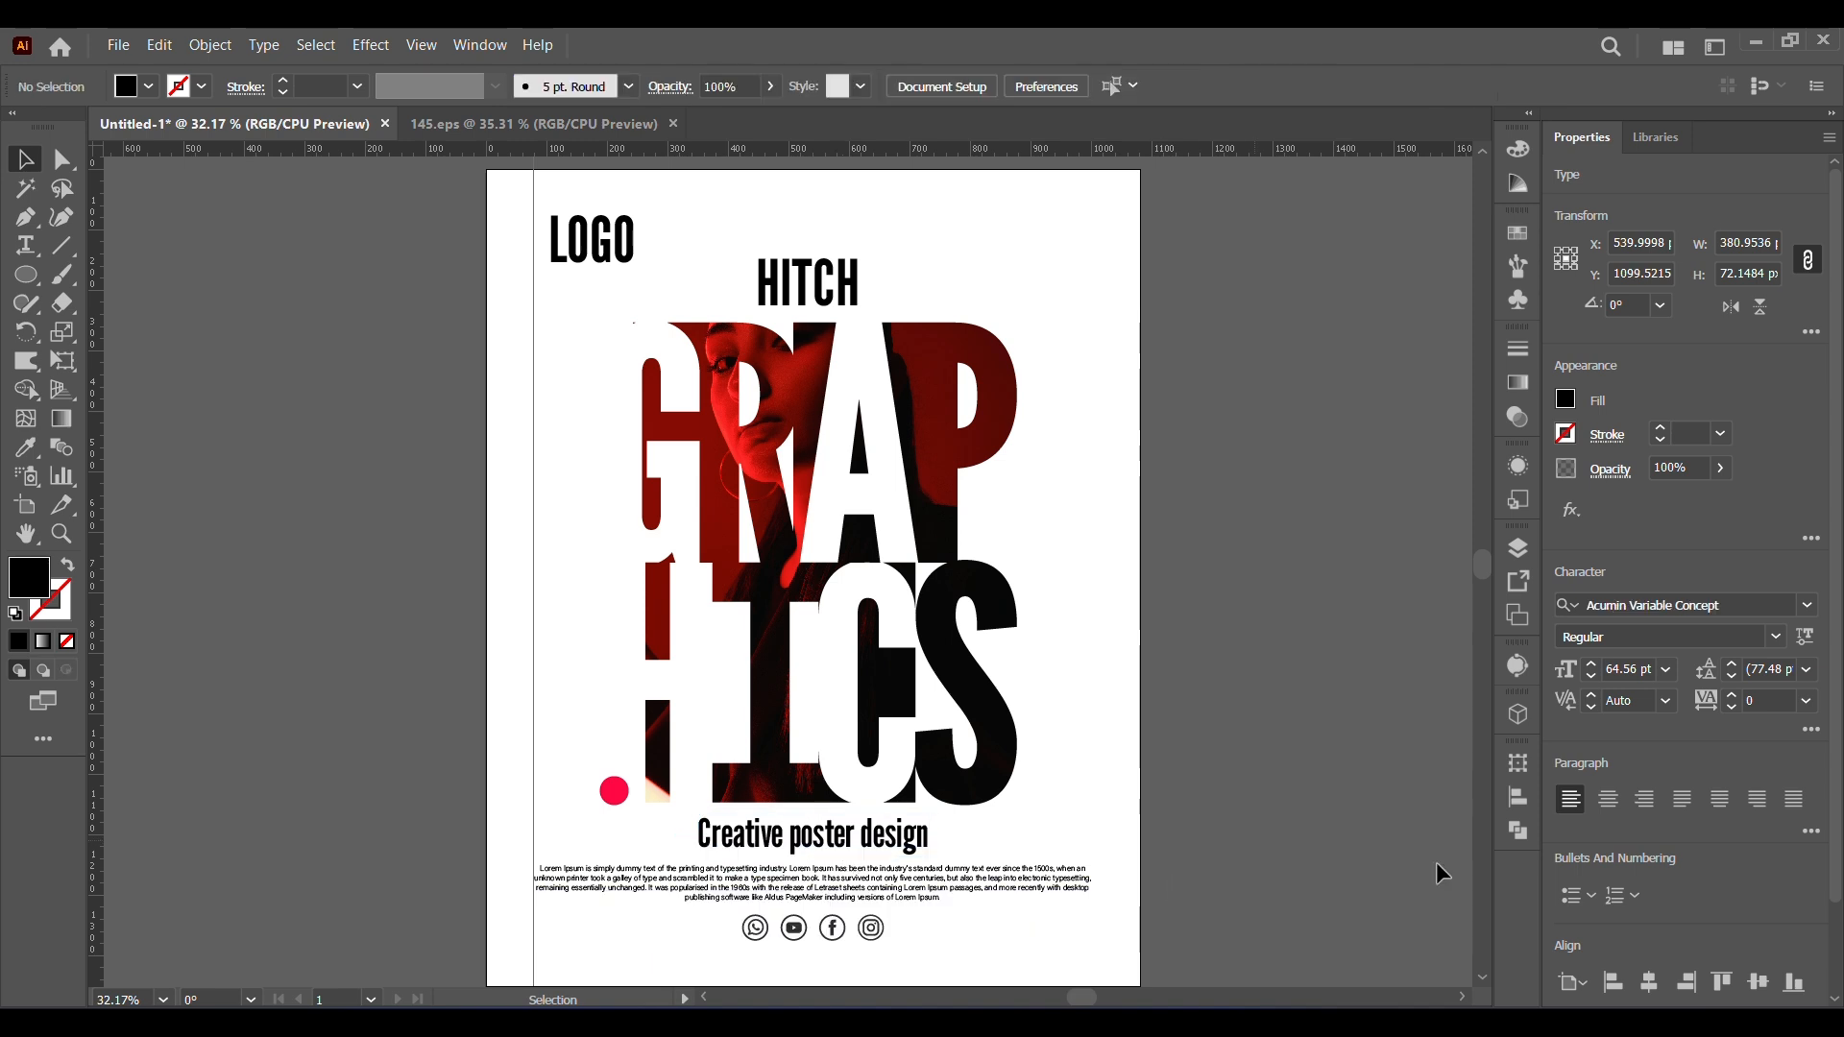
left_click(832, 309)
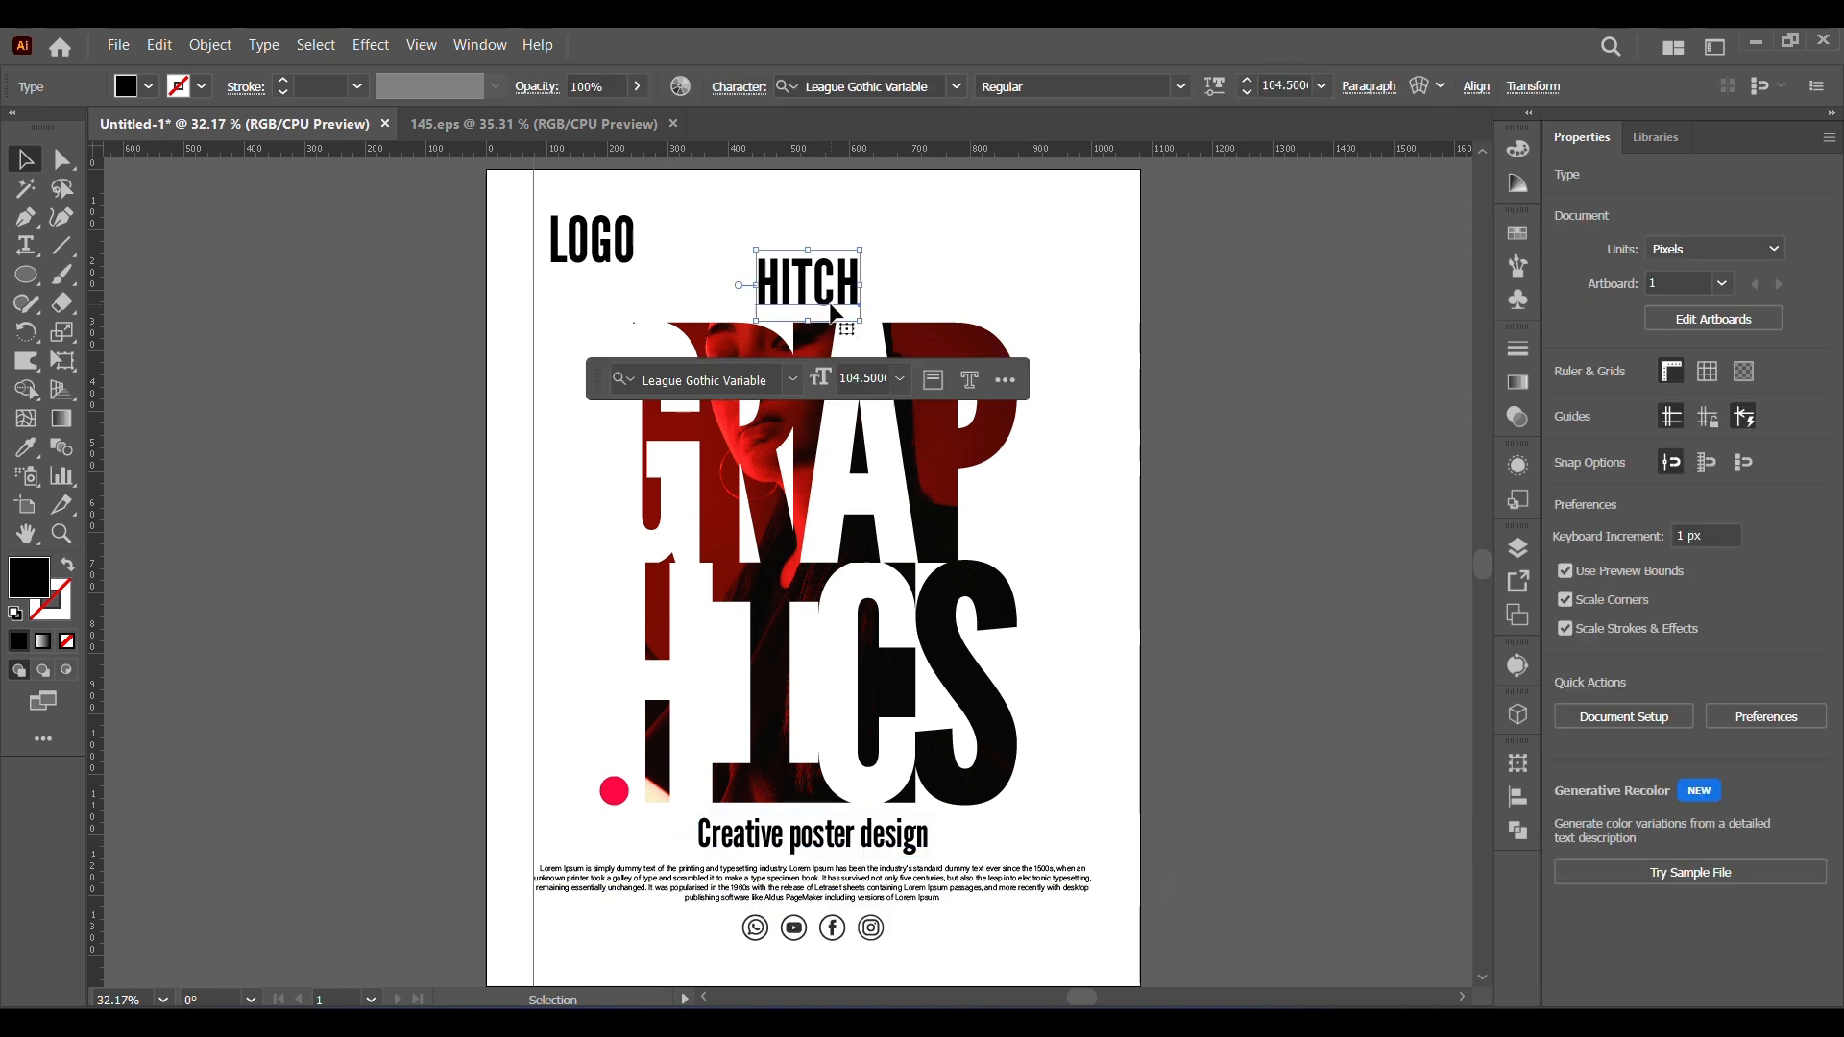
left_click(1306, 607)
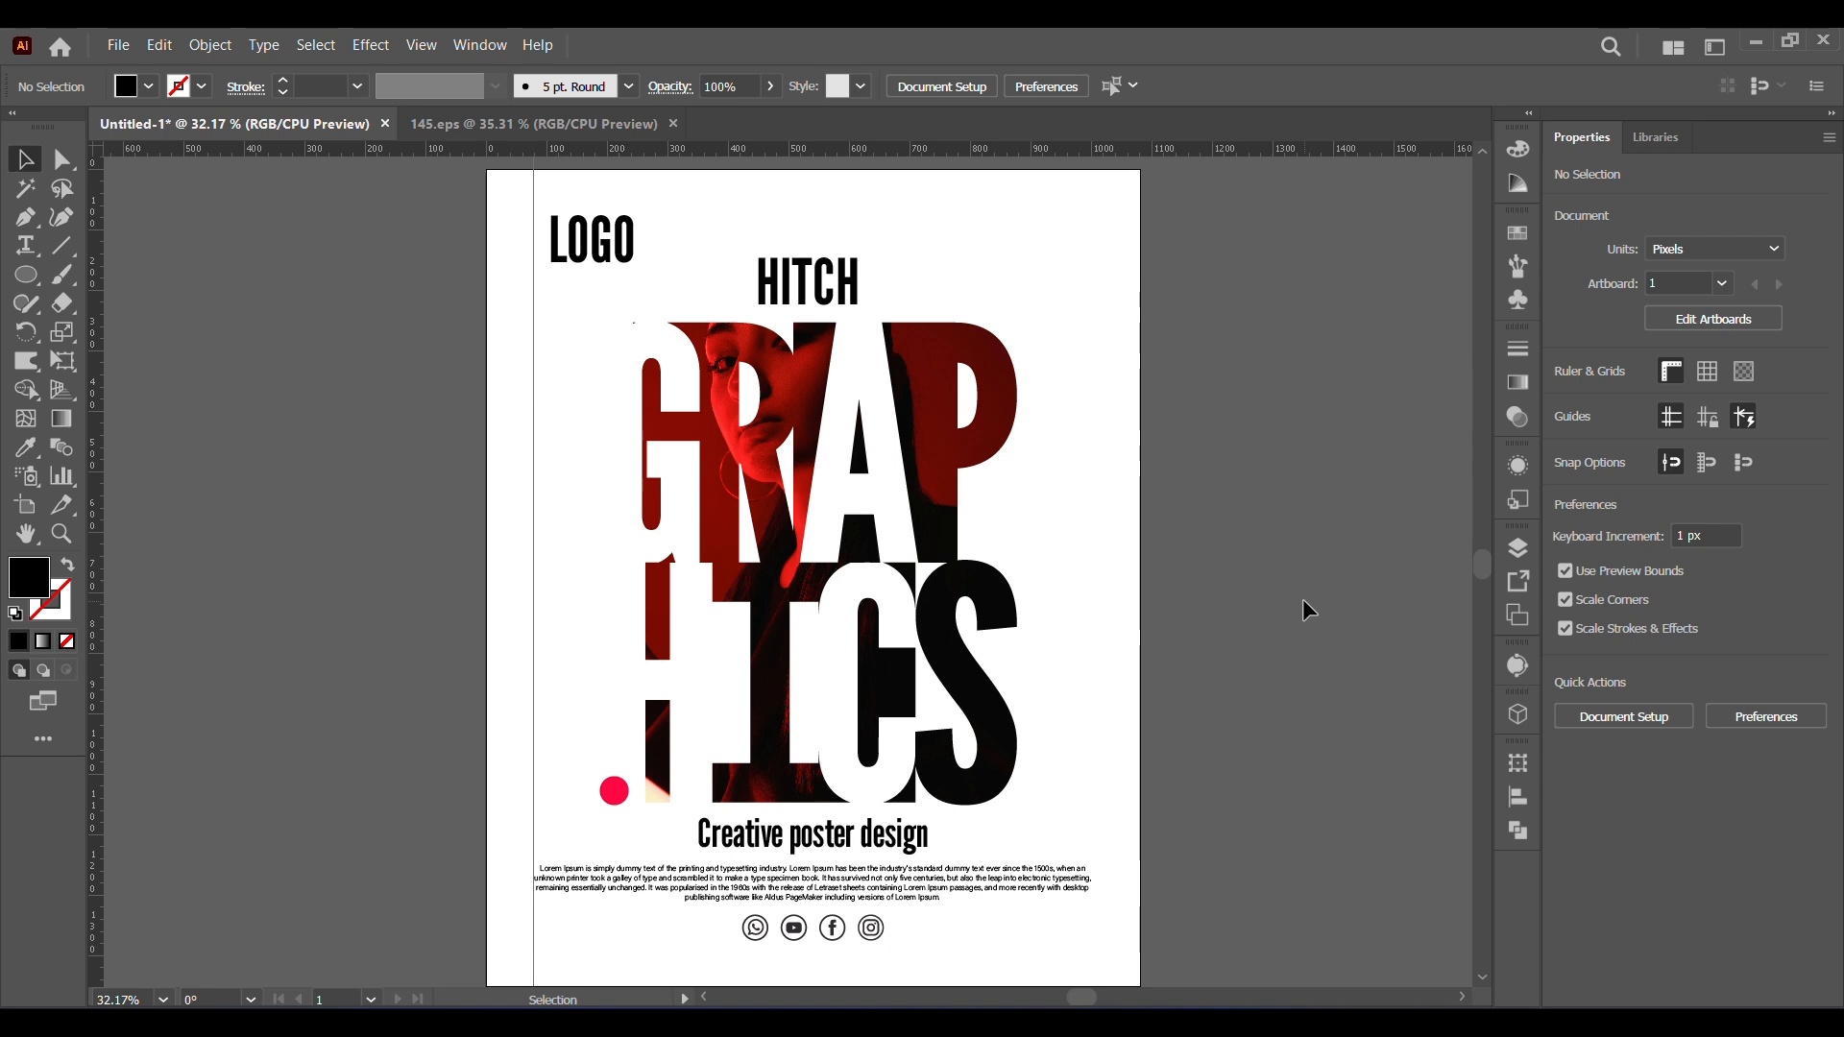
- Set the HITCH text's tracking to 67, increase its horizontal scale and center it on the artboard
left_click(856, 305)
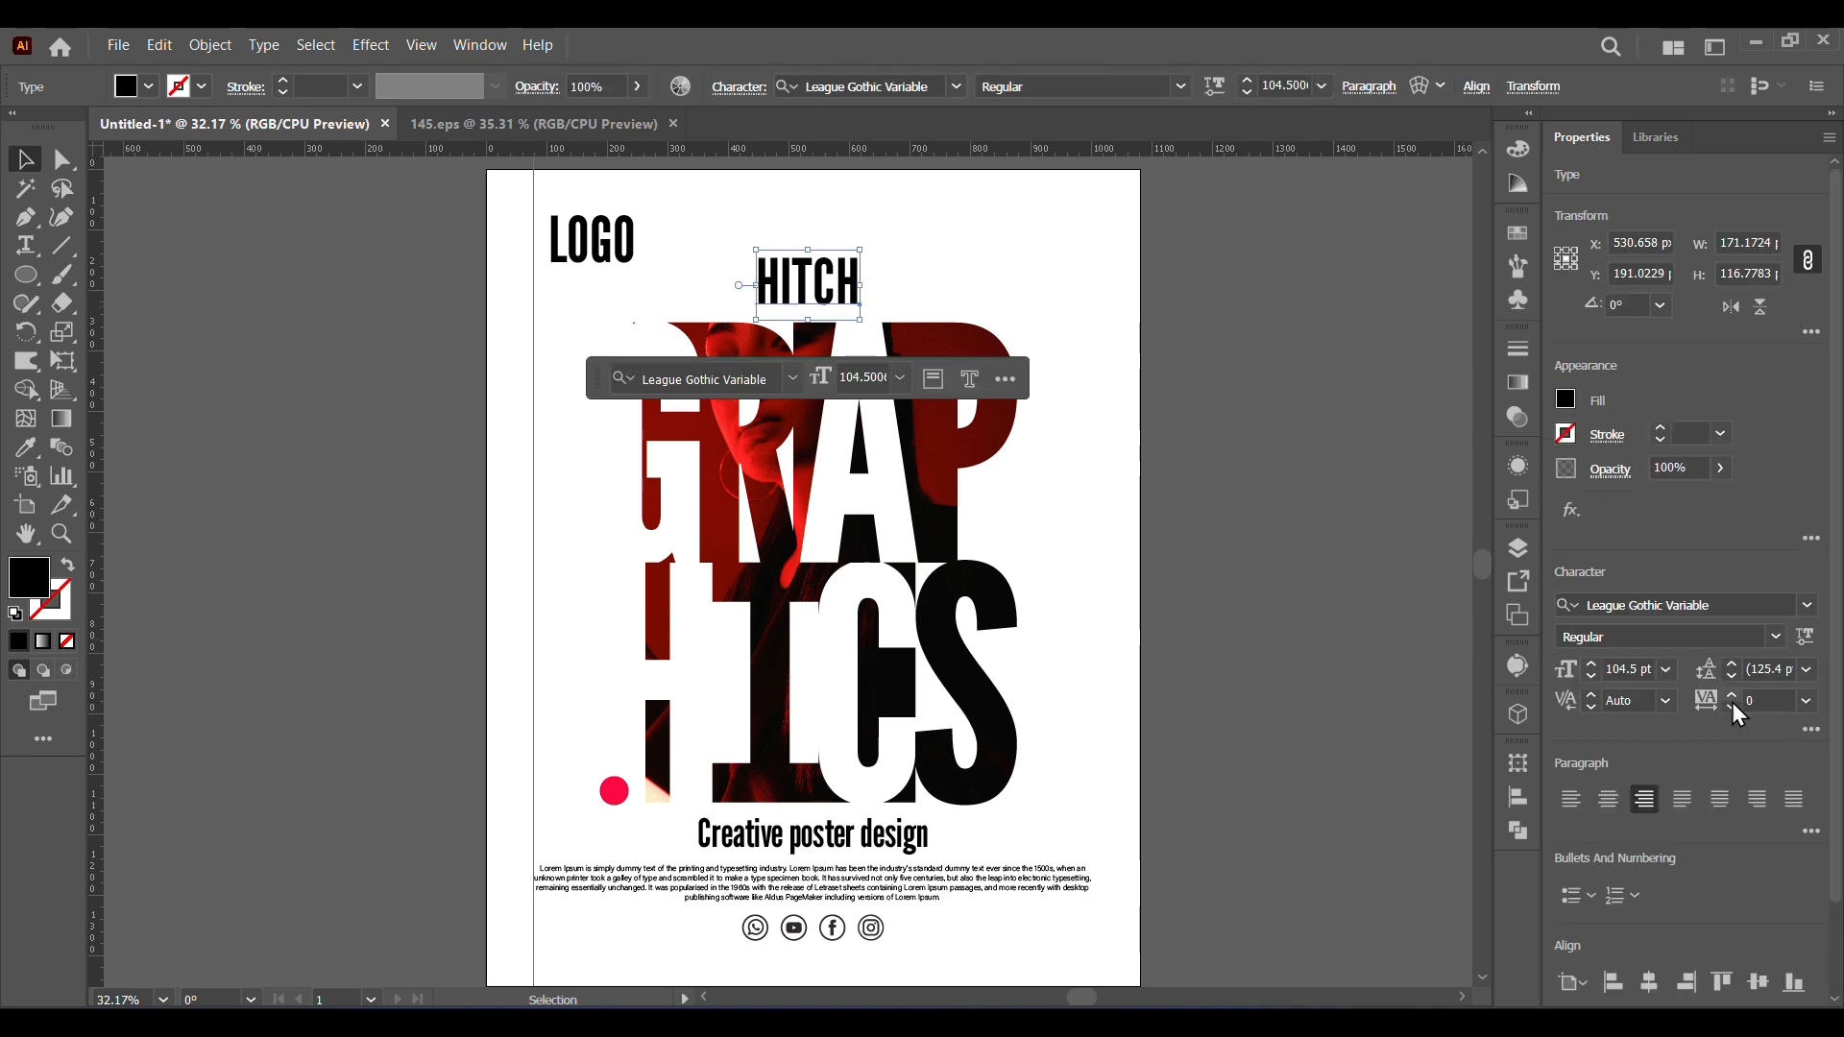
left_click_drag(1731, 698, 1732, 699)
left_click(1811, 730)
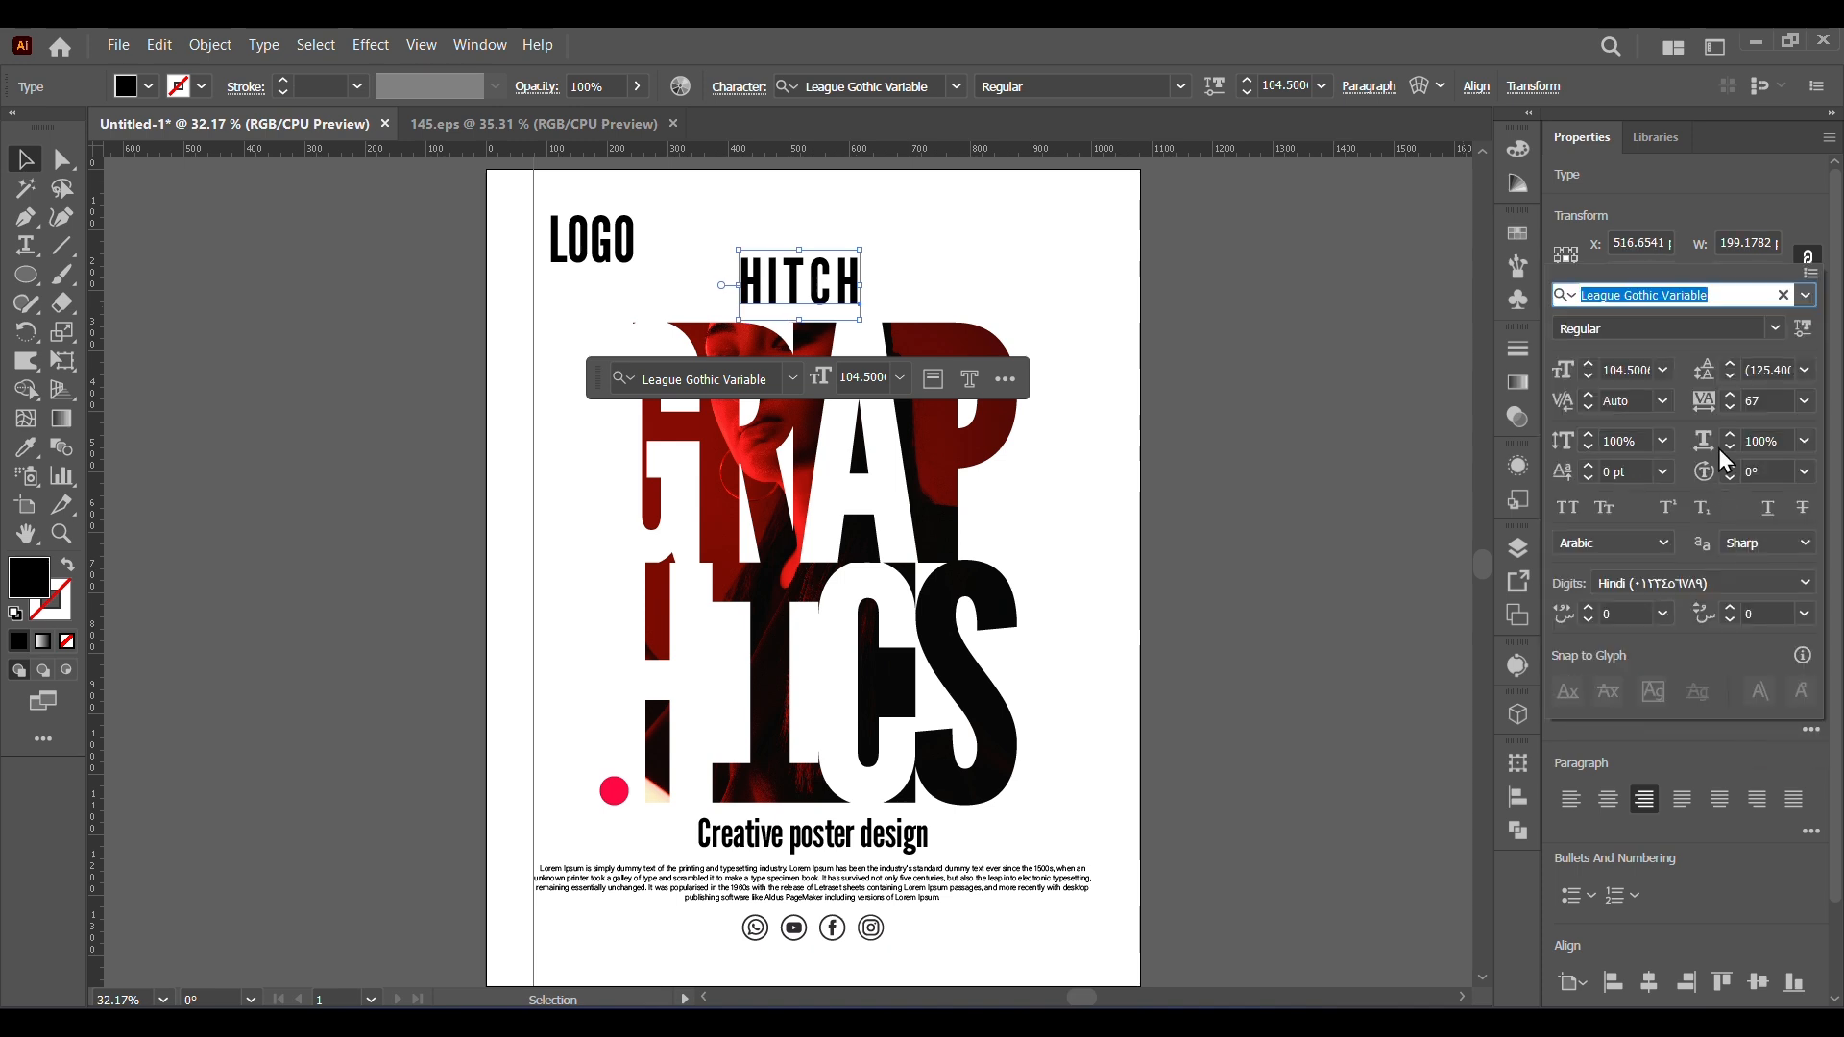
mouse_move(1730, 435)
left_mouse_down()
mouse_move(1744, 446)
mouse_move(1731, 436)
left_mouse_up()
left_click(1380, 389)
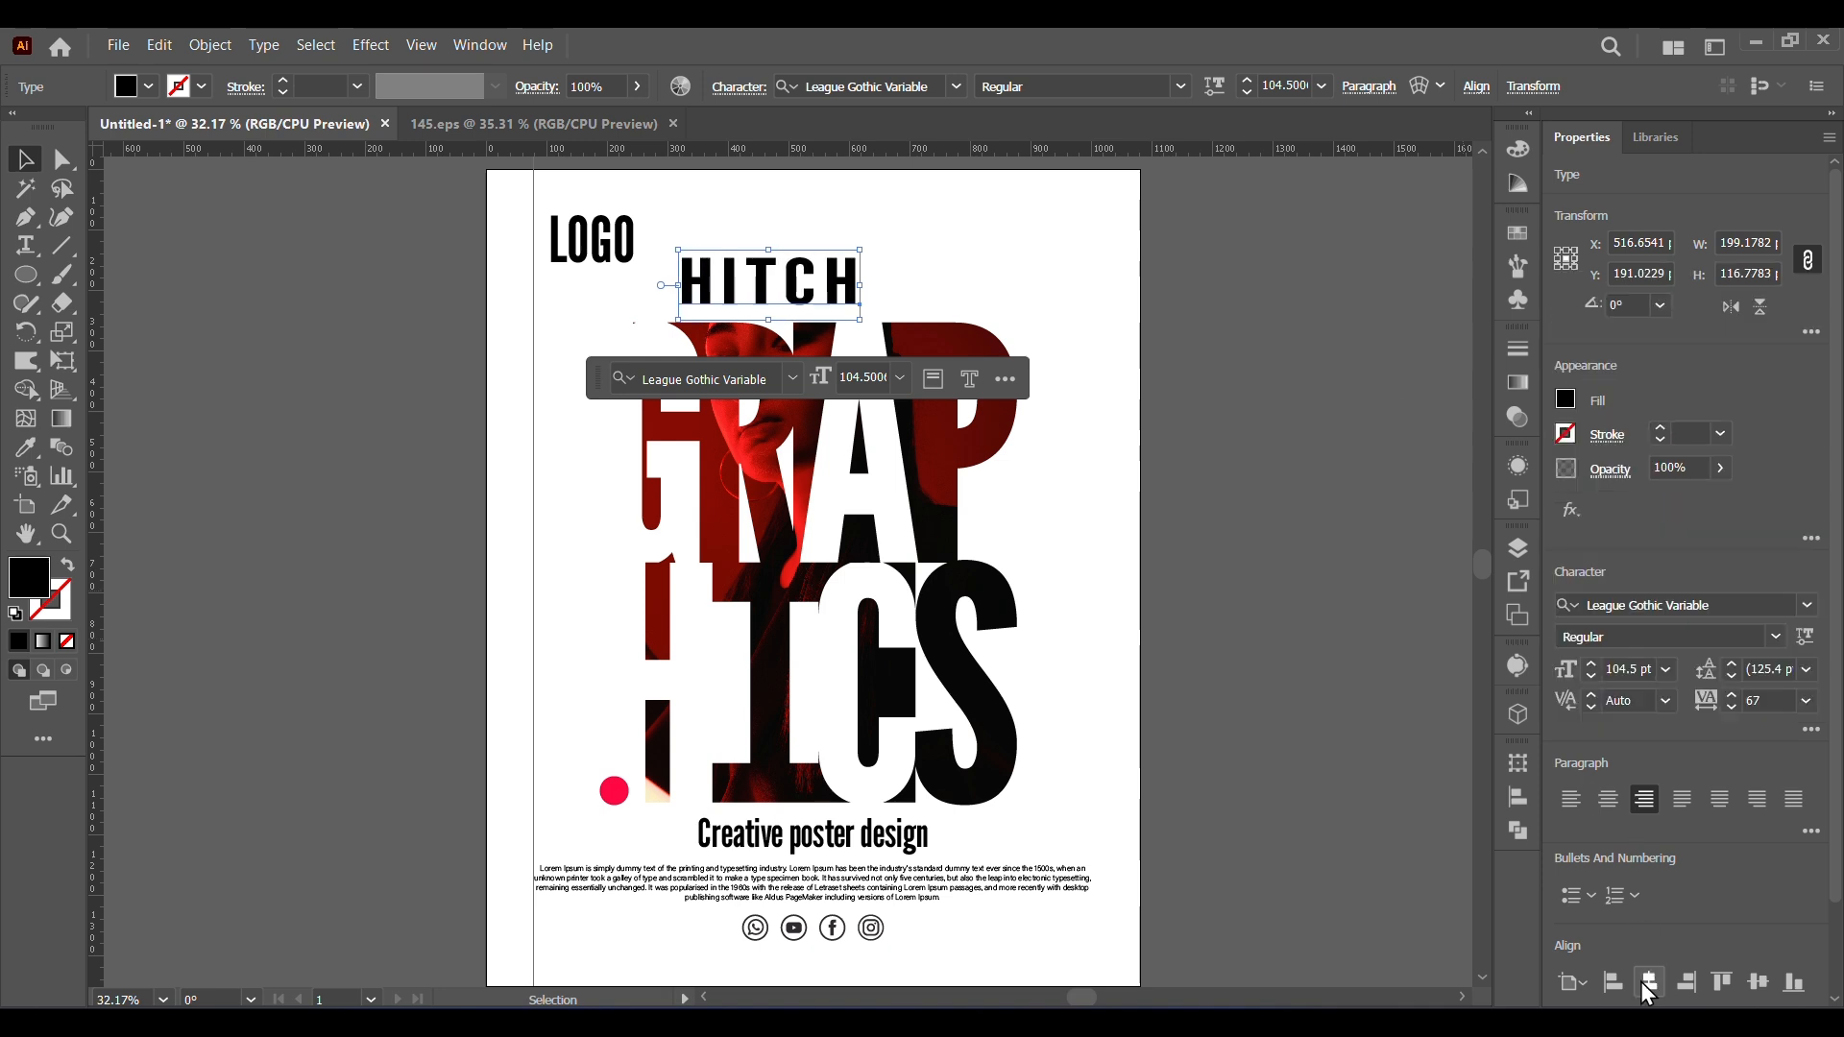
left_click(1649, 982)
left_click(1346, 574)
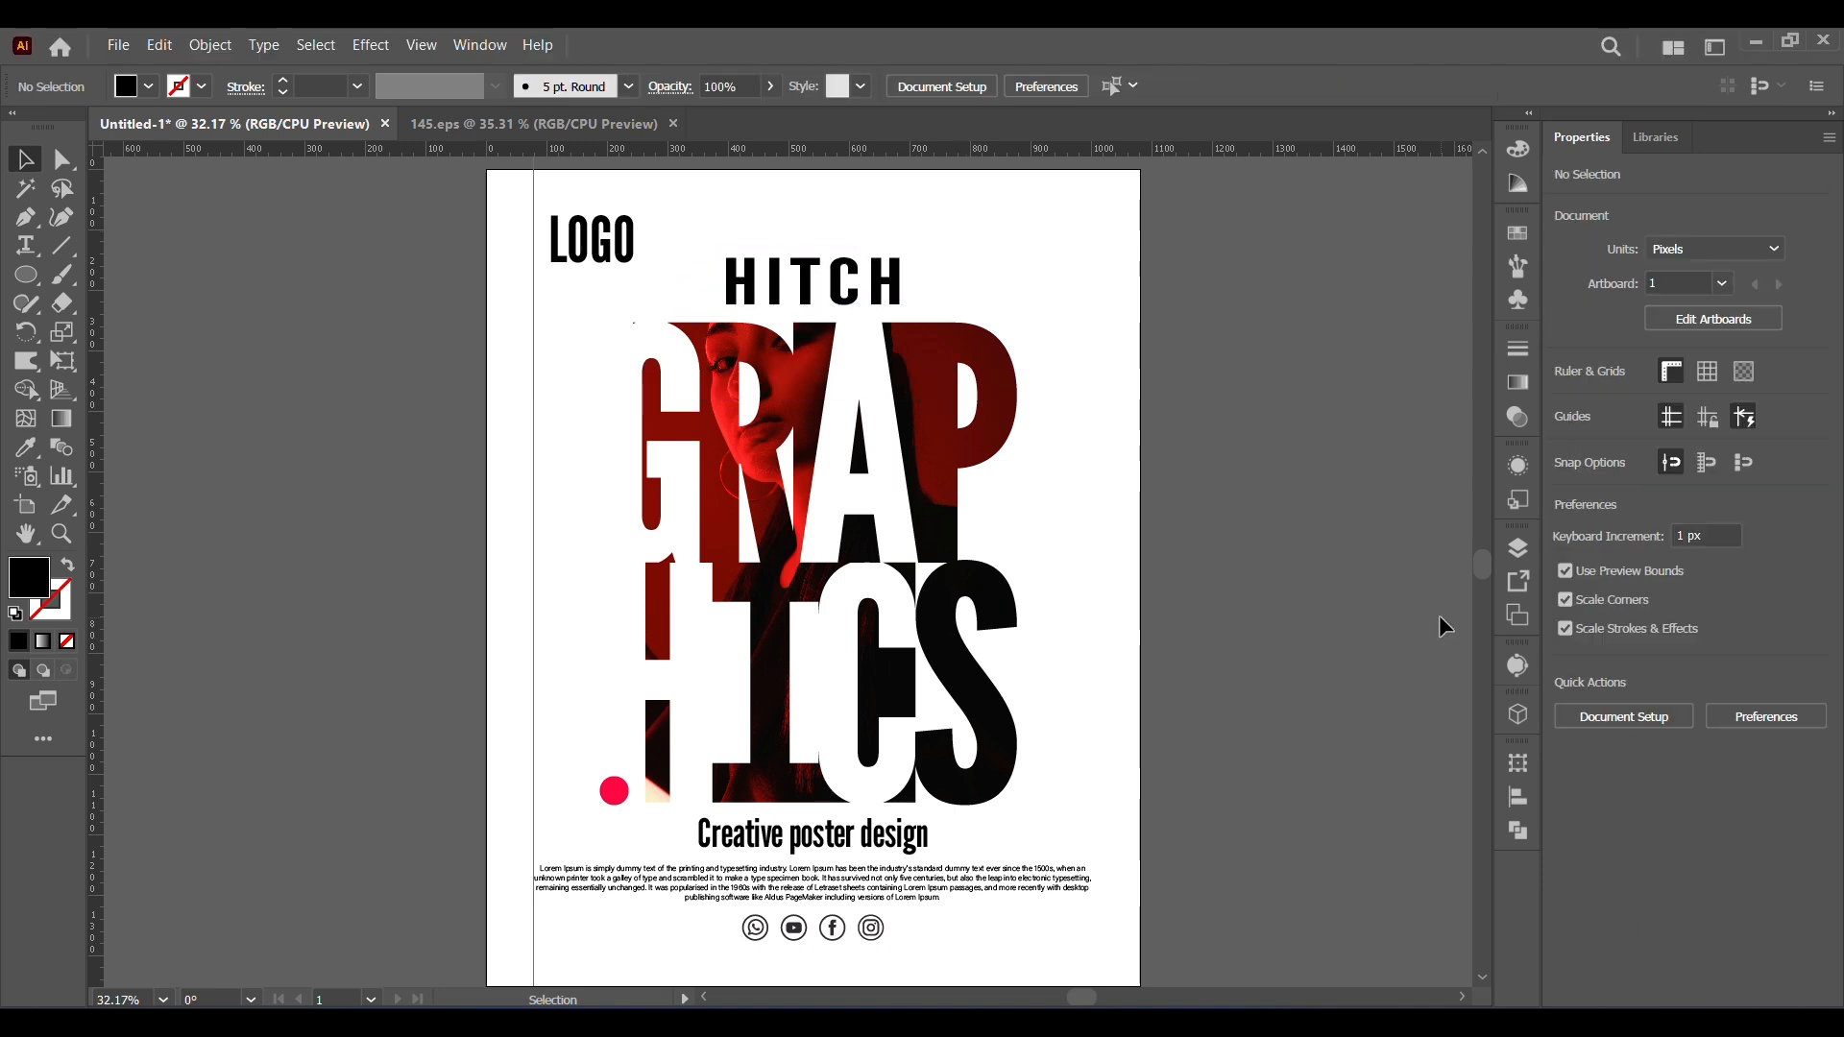
- Copy the pinkish-red circle to the artboard's upper-right area and shrink the copy to about 24 px in diameter
left_click_drag(616, 797, 1034, 232)
left_click(1133, 289)
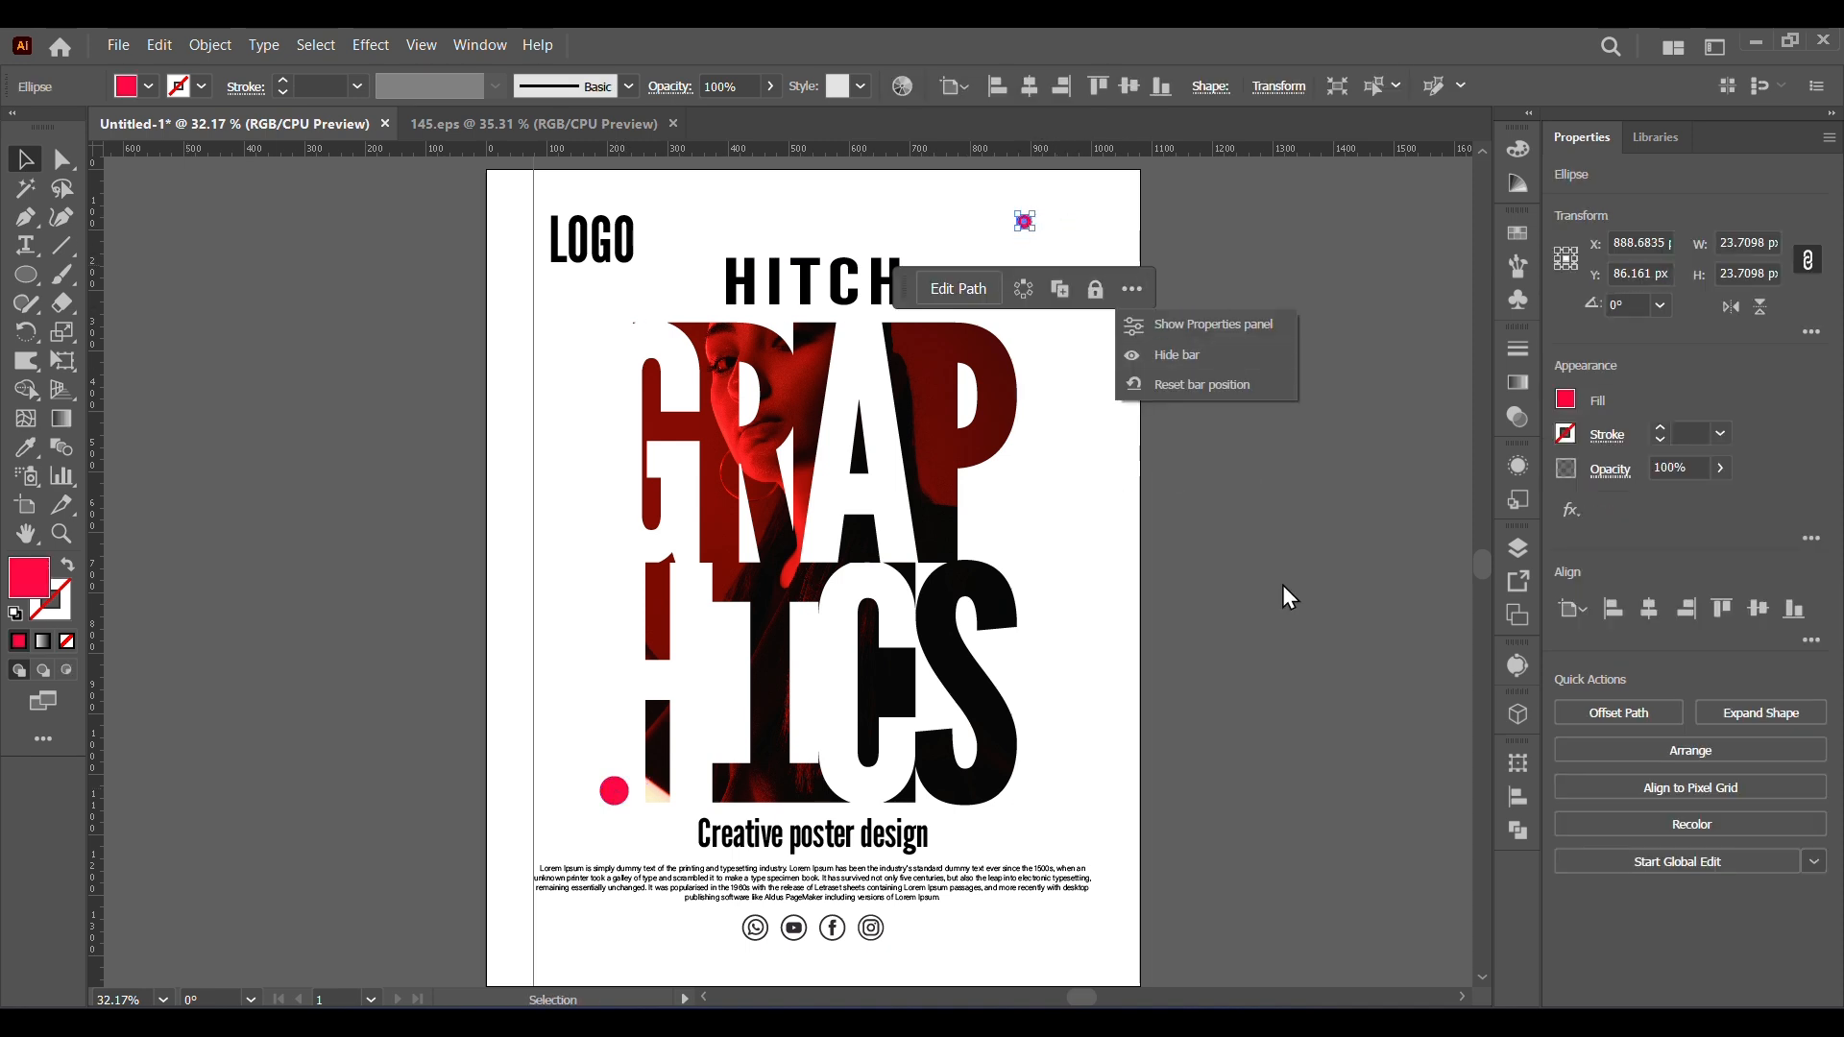
left_click(1283, 586)
left_click(1296, 455)
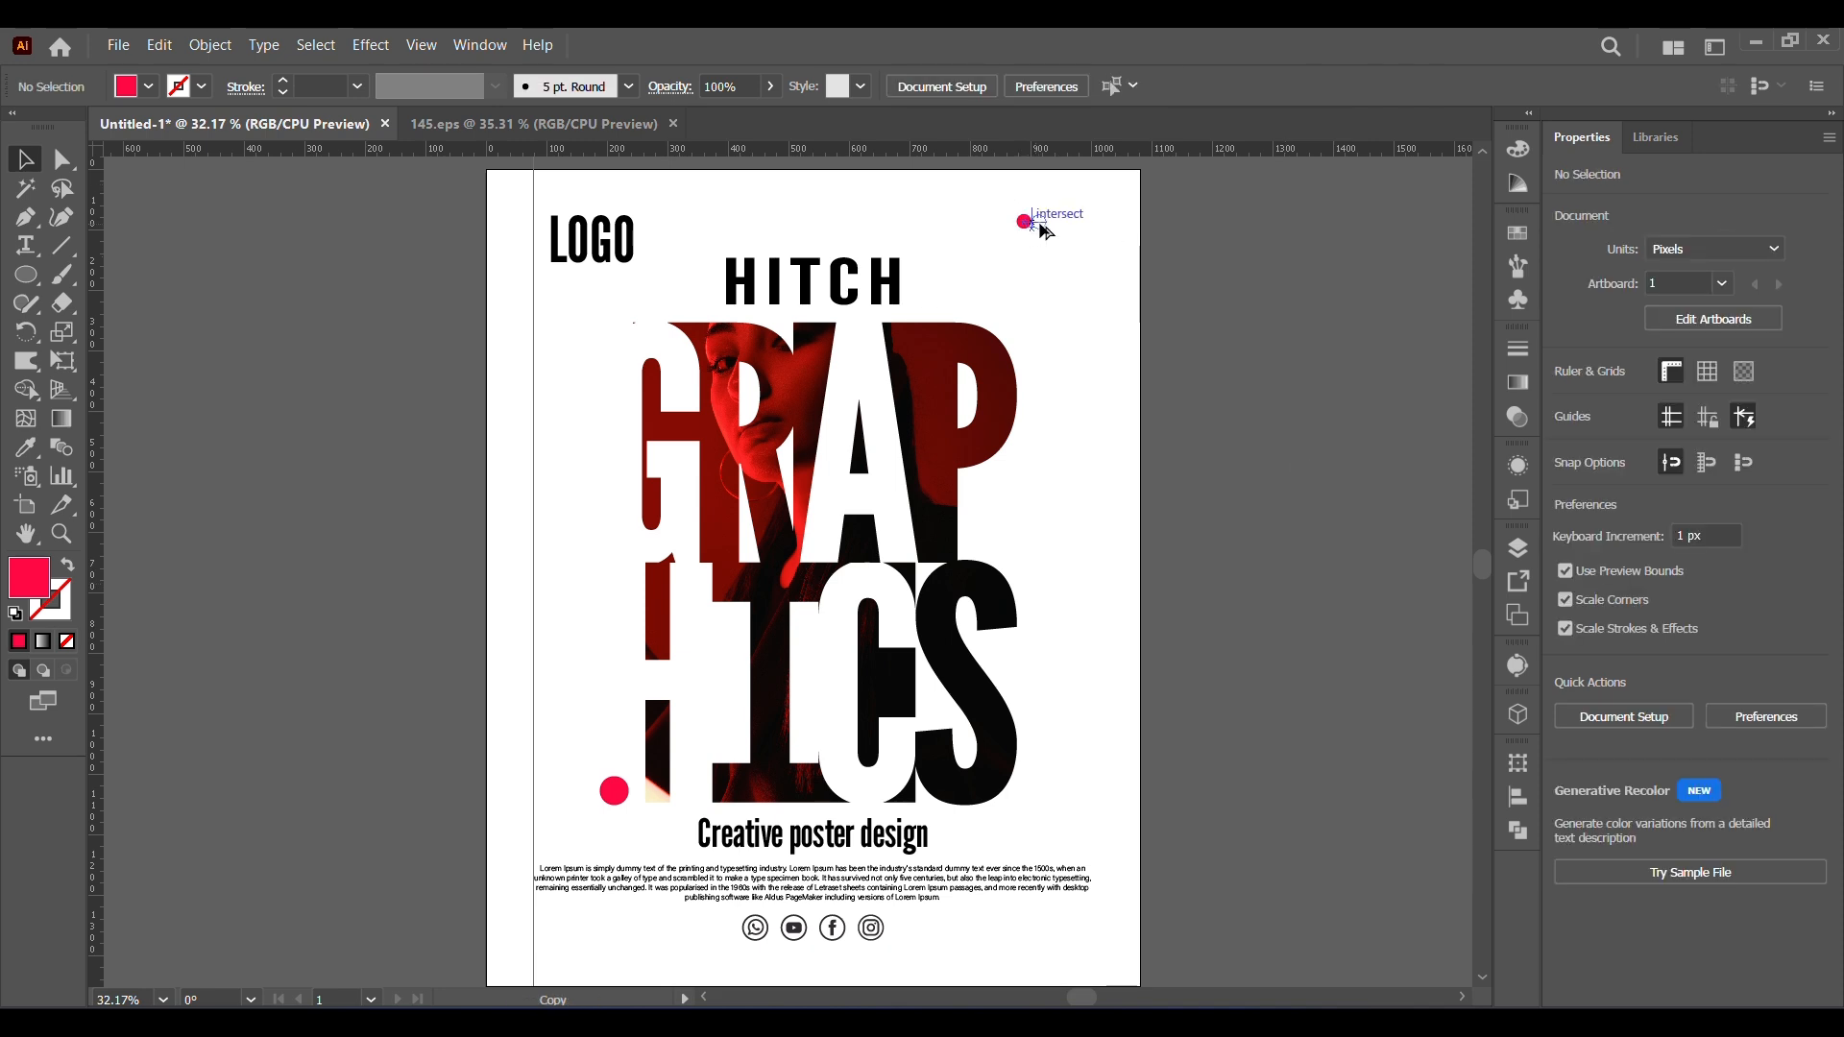
- Repeatedly duplicate the small dot at equal spacing to build a grid of rows with five dots each
left_click_drag(1042, 224, 1082, 248)
key("ctrl+d")
key("ctrl+d")
key("ctrl+d")
key("ctrl+d")
key("ctrl+d")
key("ctrl+d")
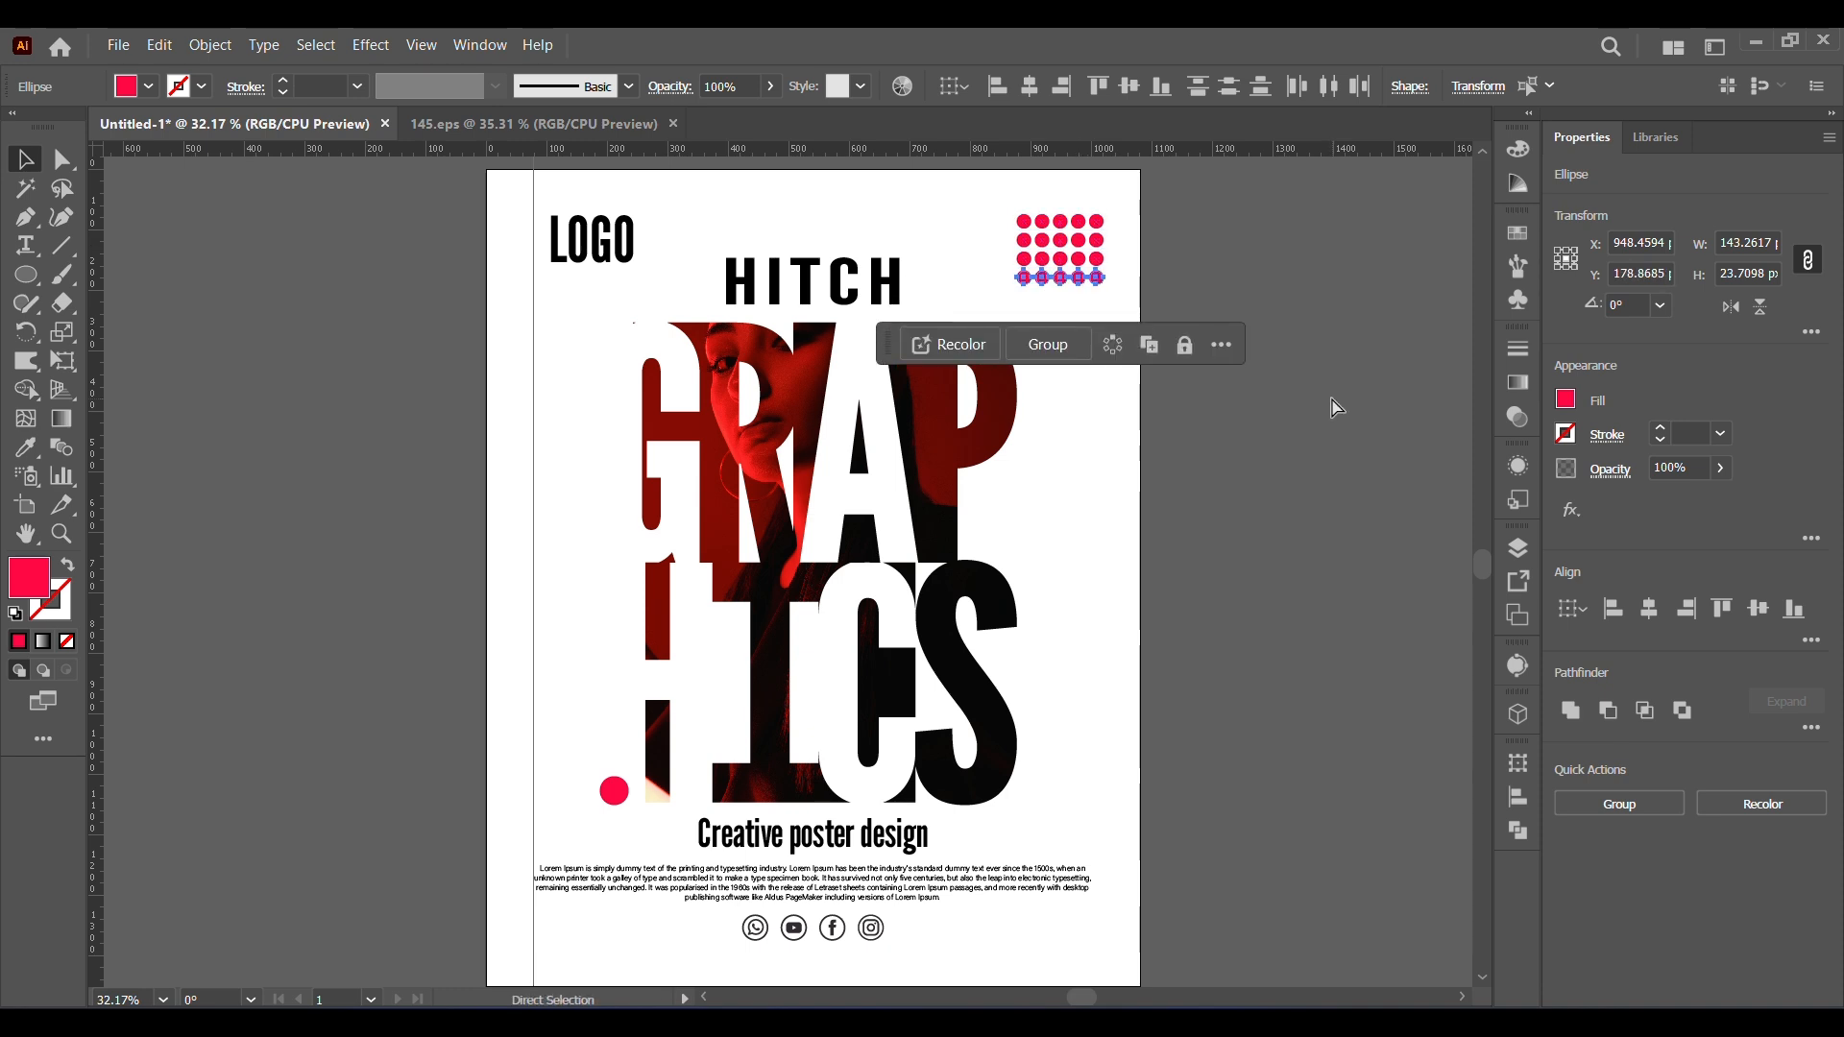
- Finish the dots as a five-by-five block, group them and scale the group to about 60 by 62 px
left_click_drag(1117, 318, 1057, 248)
left_click(1312, 470)
key("Delete")
right_click(1032, 274)
left_click_drag(1064, 316, 1089, 287)
left_click(1078, 535)
left_click(1086, 451)
- Duplicate the dot group to its right and close the gap so both blocks form one ten-column grid
left_click(1035, 282)
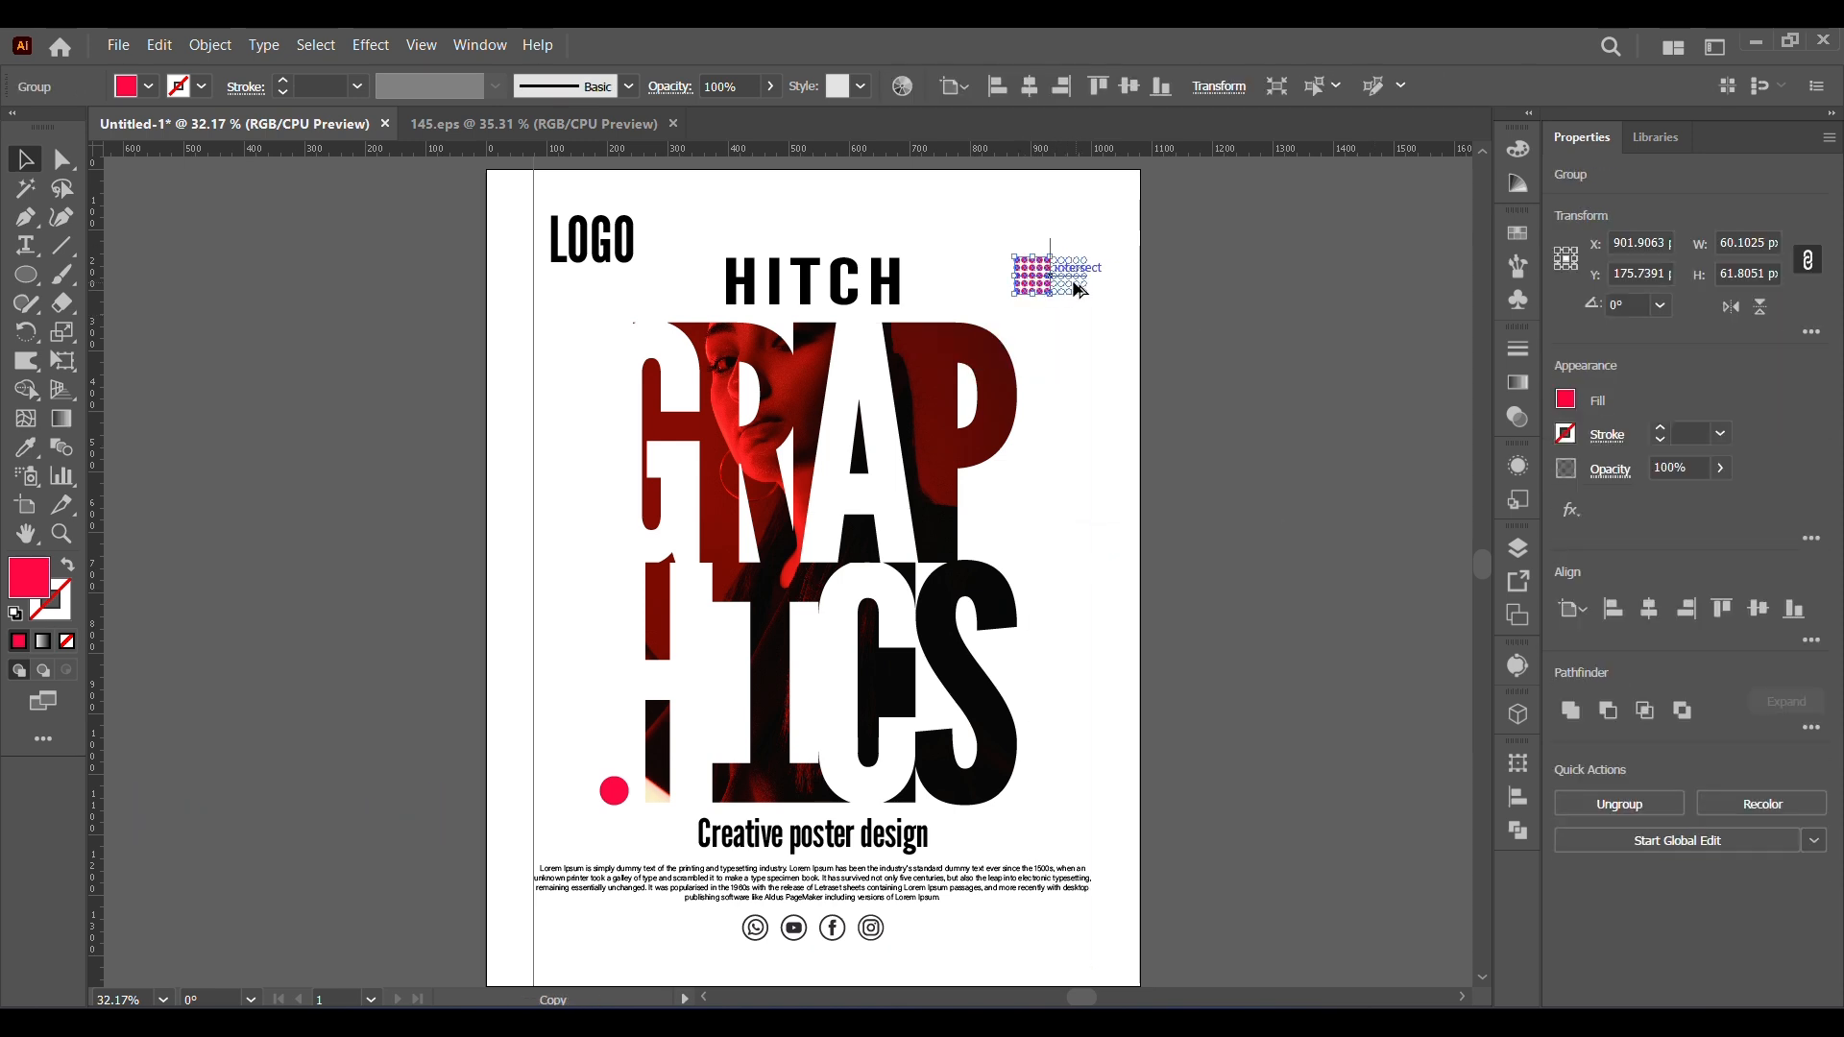
left_click(1108, 267)
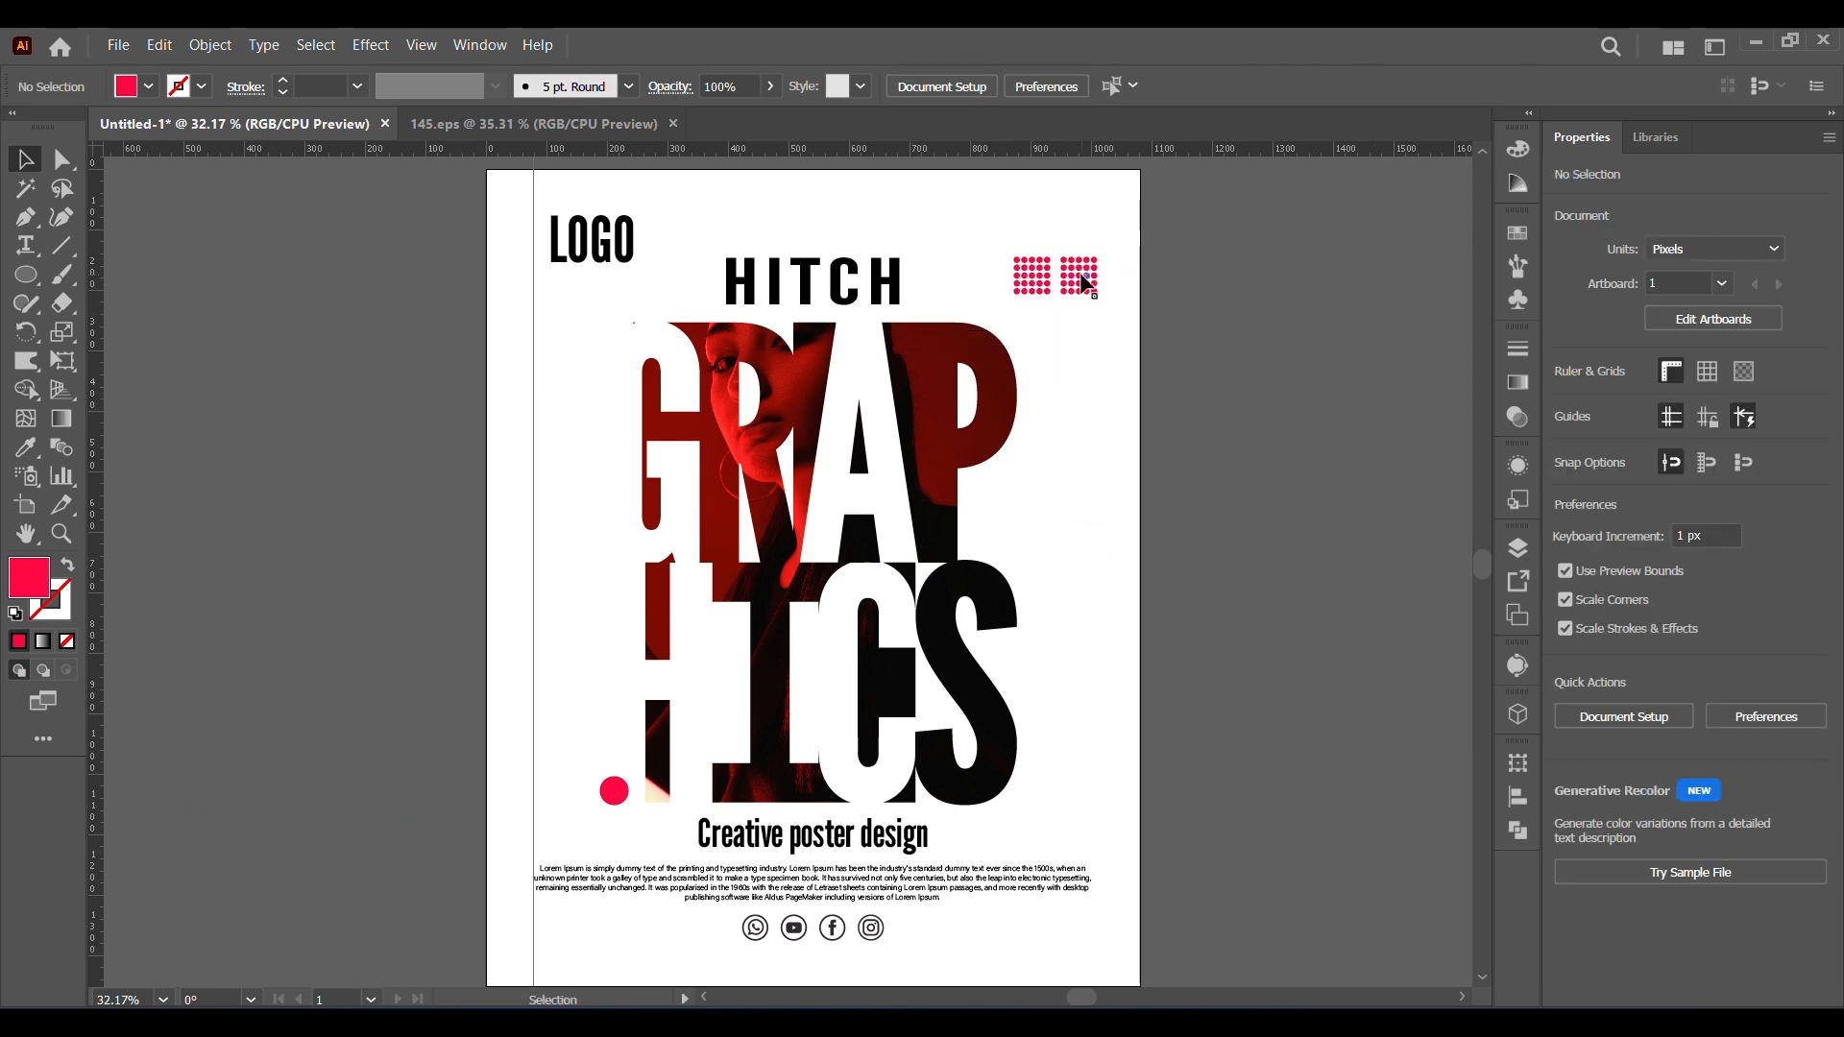
left_click(61, 533)
left_click_drag(987, 238, 1105, 298)
left_click(26, 161)
left_click_drag(989, 690, 885, 684)
left_click(1188, 704)
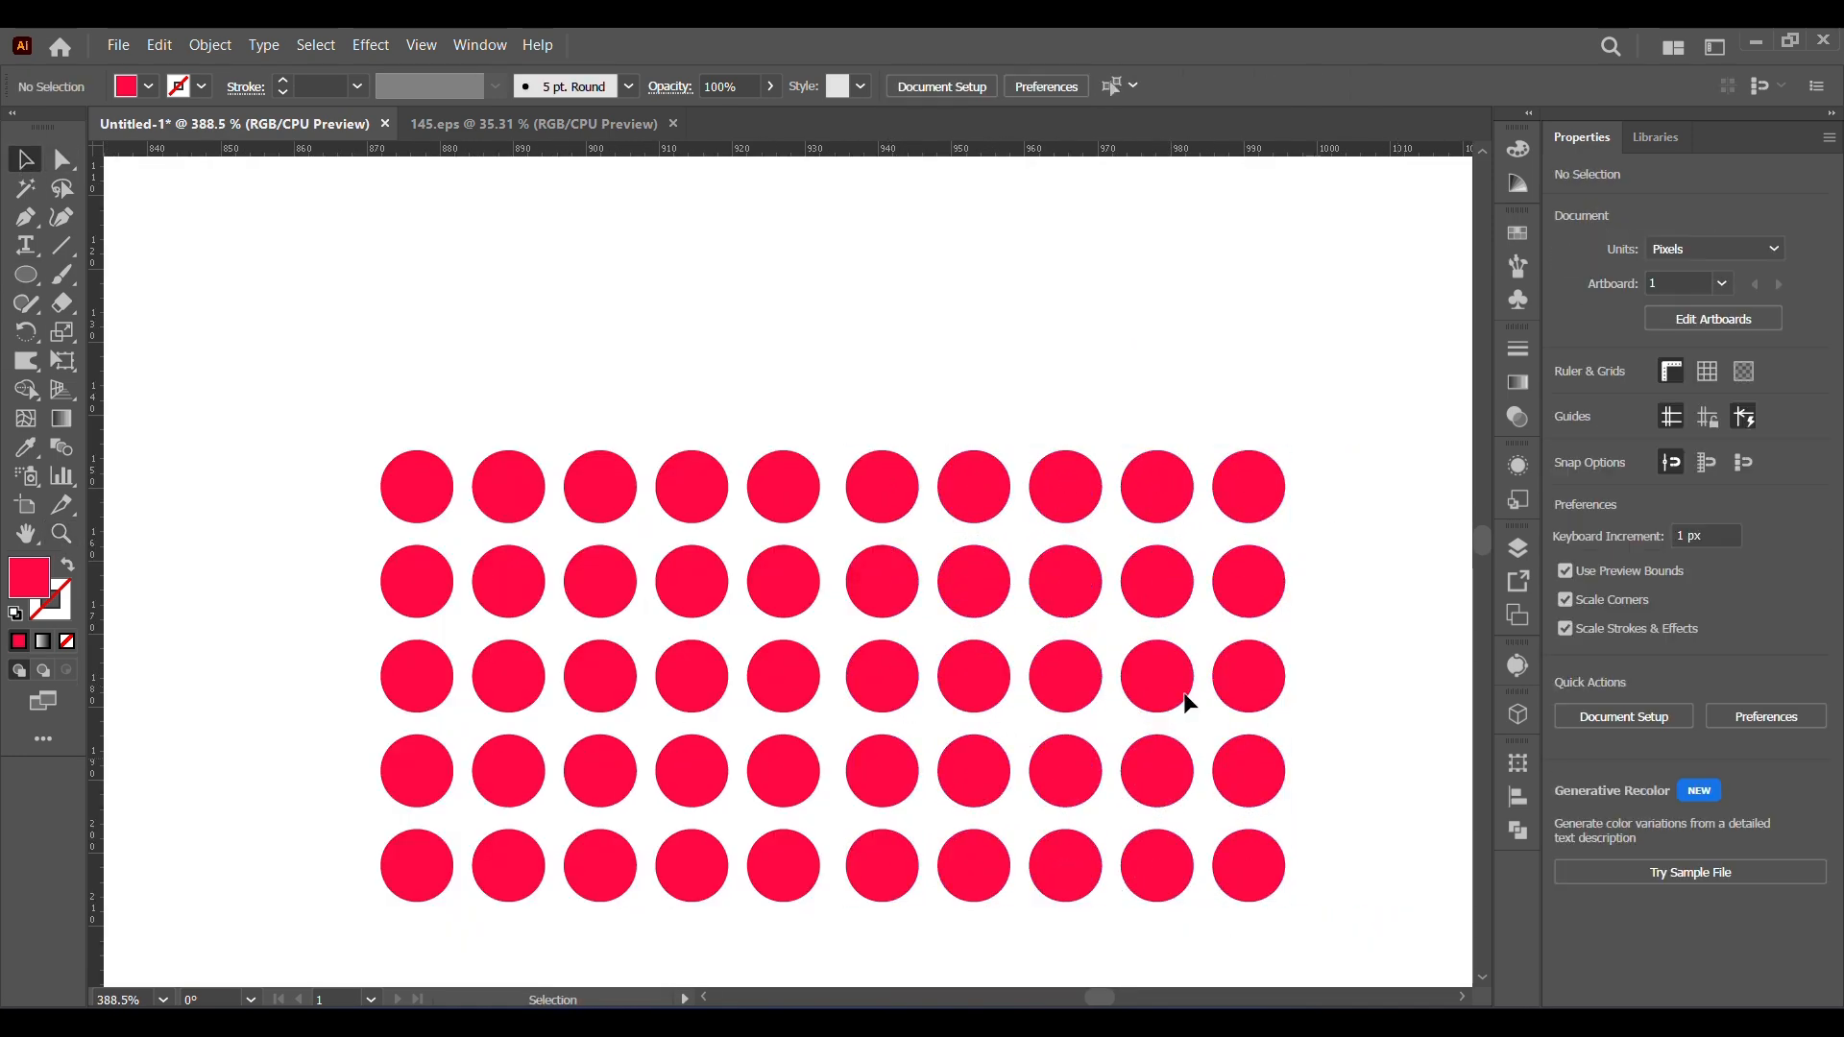
- Duplicate the ten-column dot grid directly below the original, and delete that copy
left_click(164, 999)
left_click(177, 972)
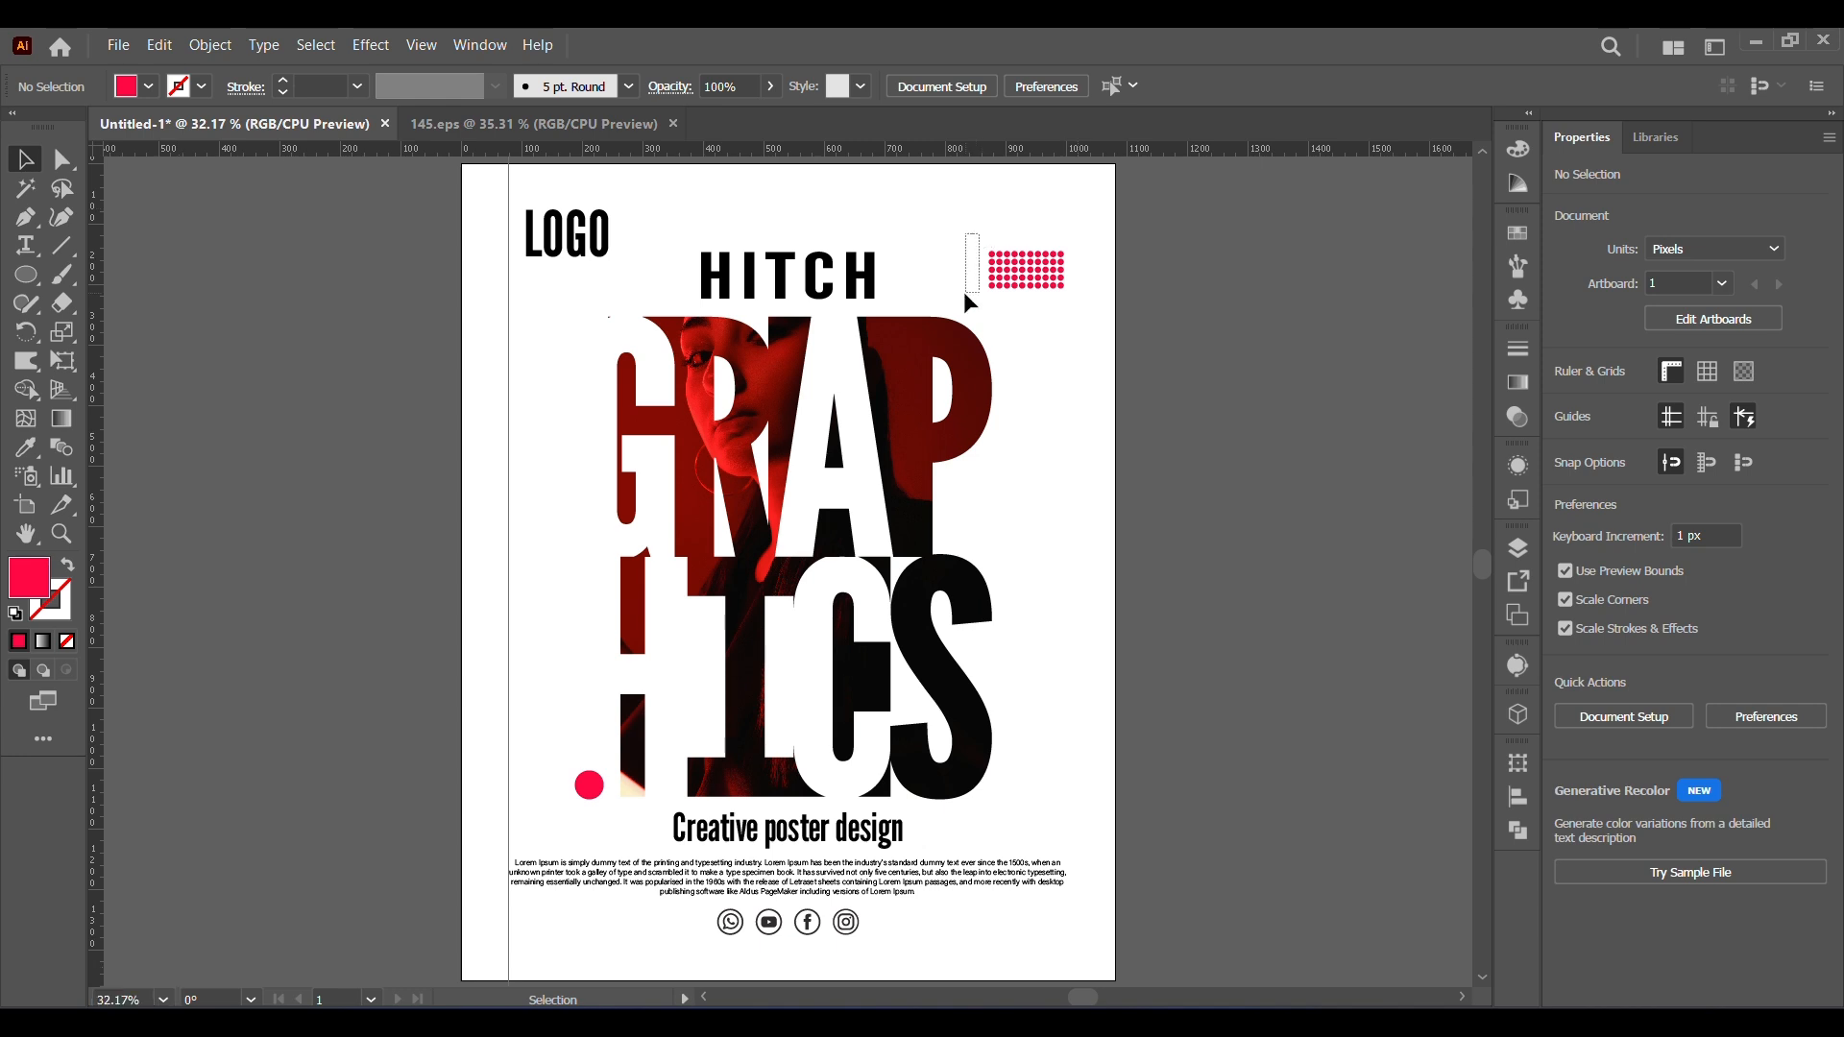
left_click(1042, 274)
left_click_drag(1052, 283, 1047, 325)
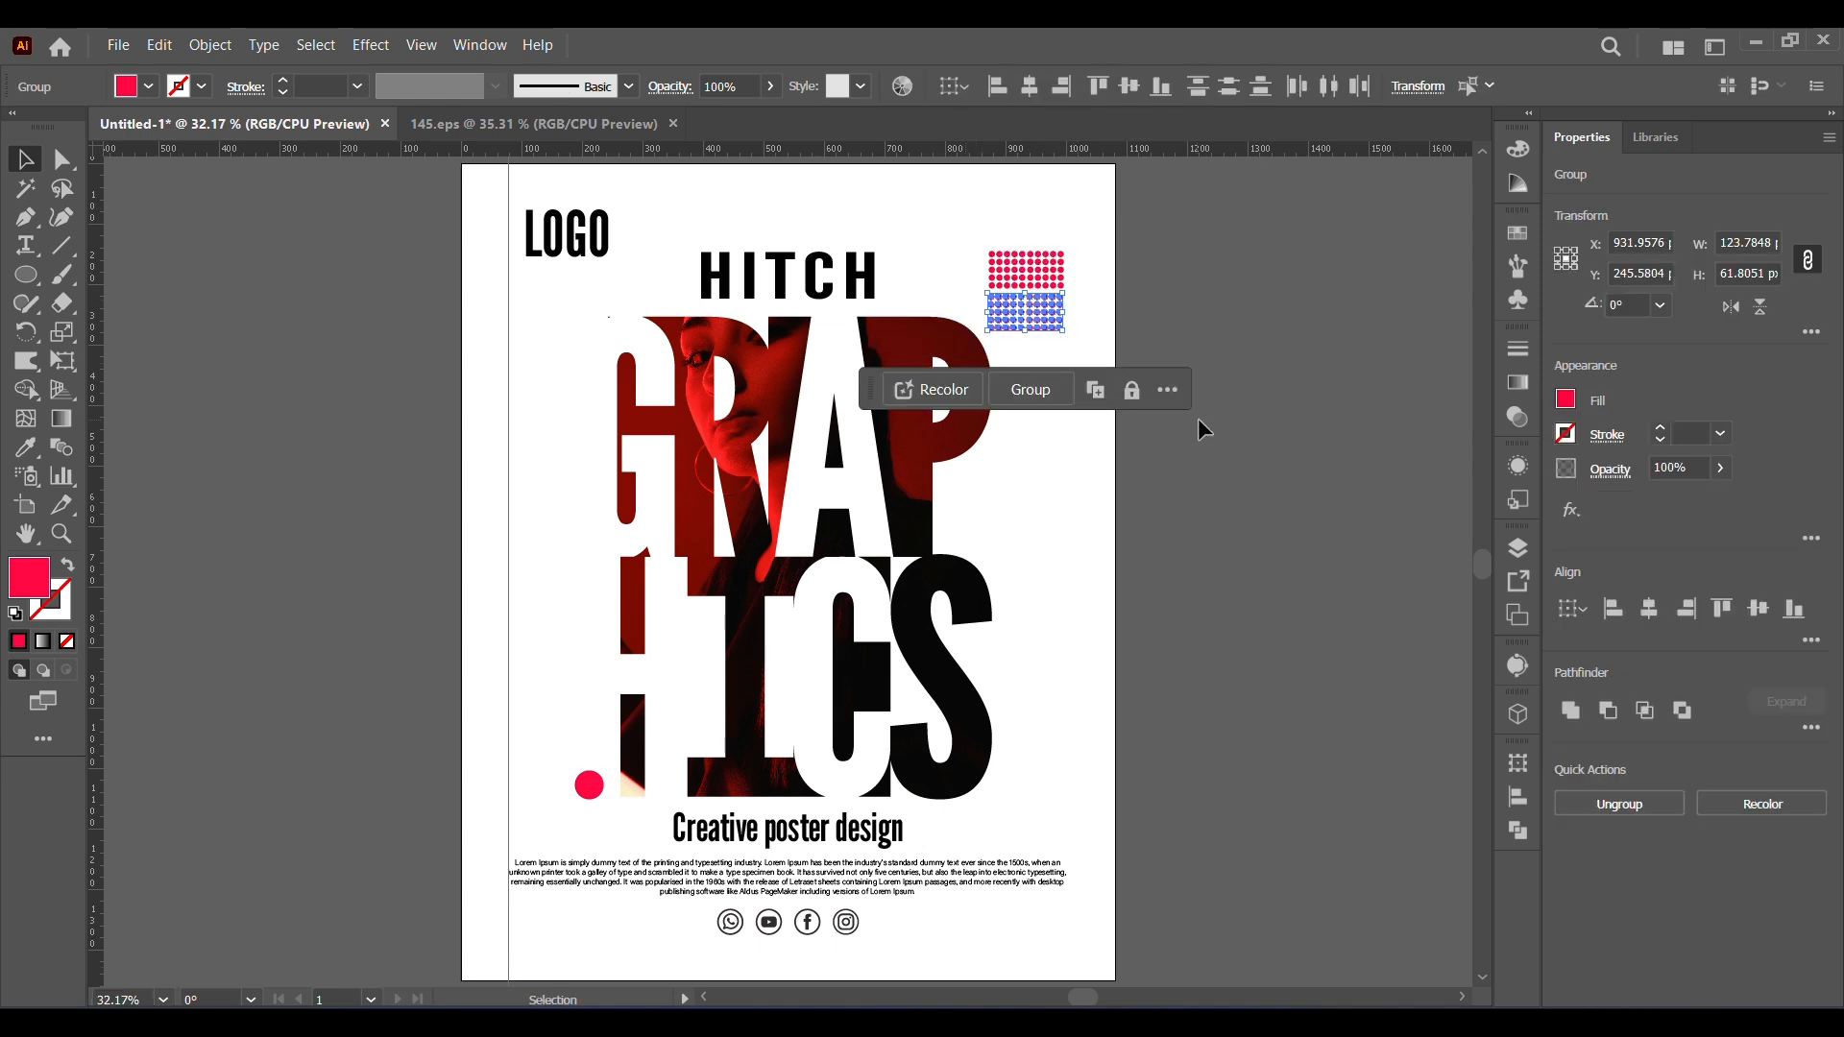
left_click(1231, 457)
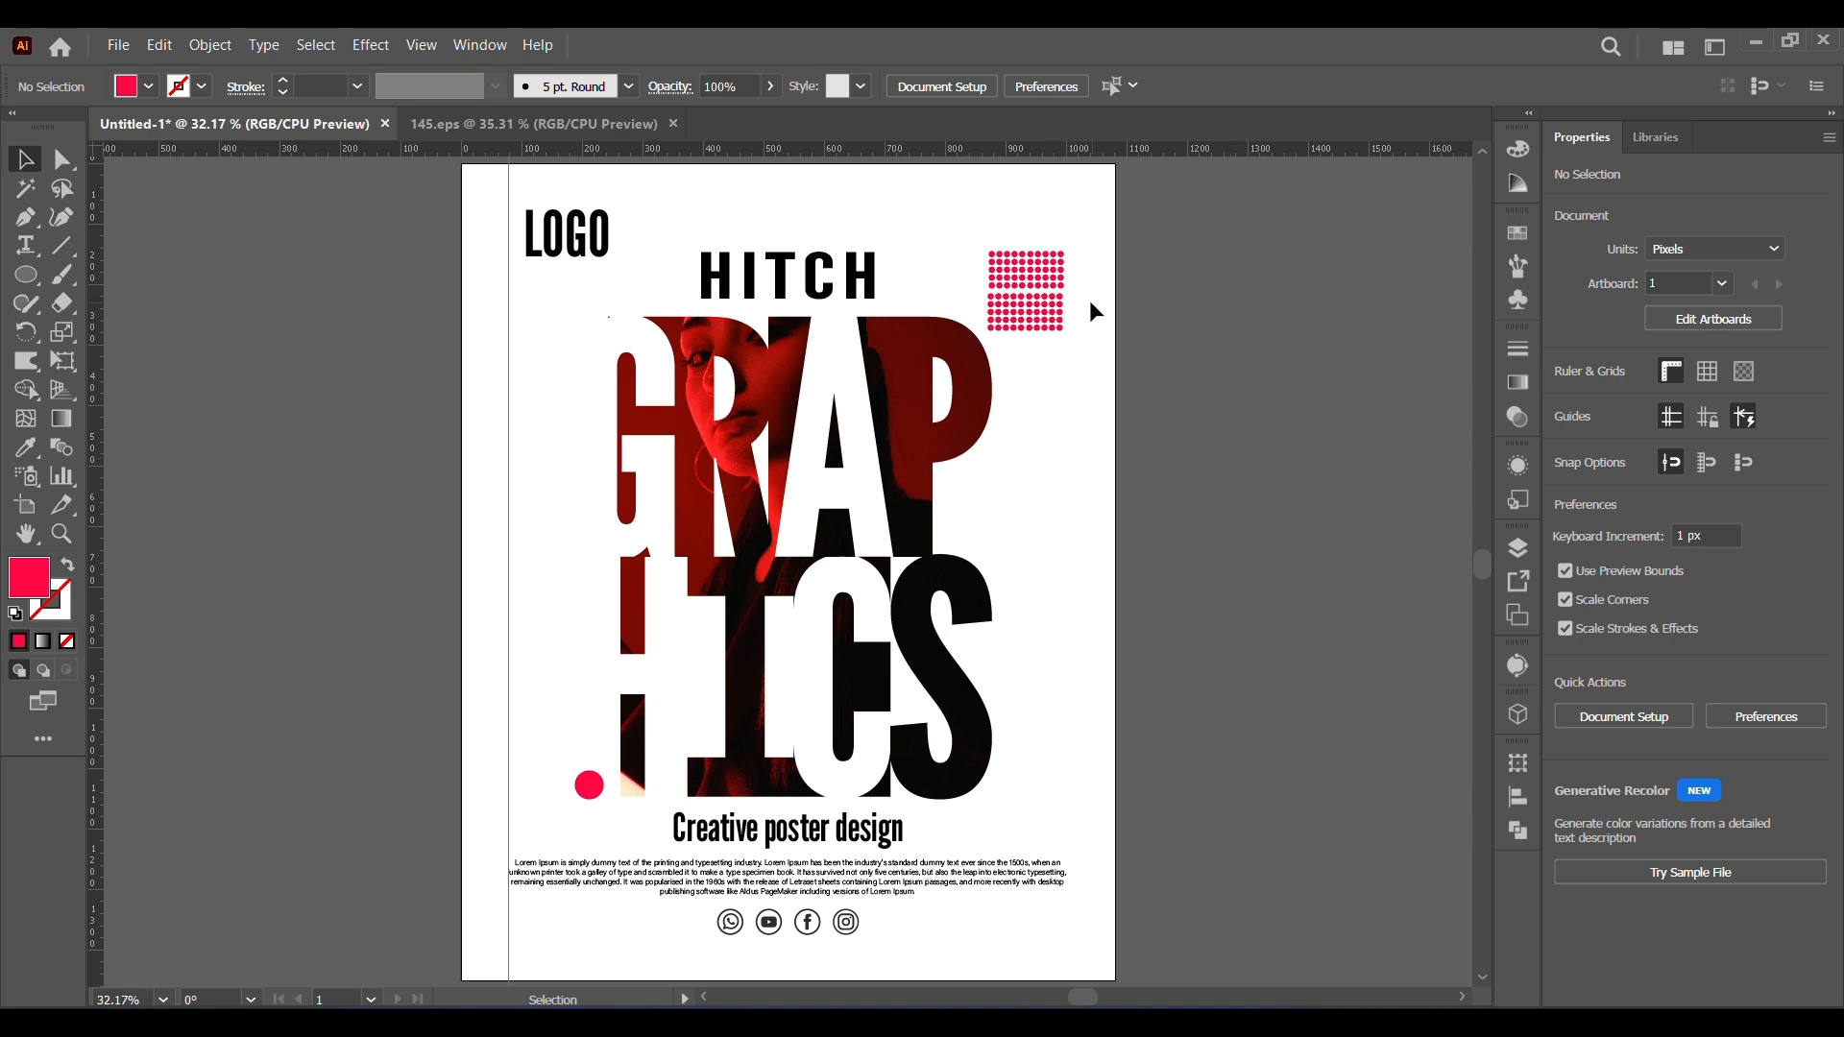
left_click(1046, 313)
key("Delete")
- Rotate the ten-column dot grid to 270° so it stands upright in the artboard's upper-right area
left_click(1046, 274)
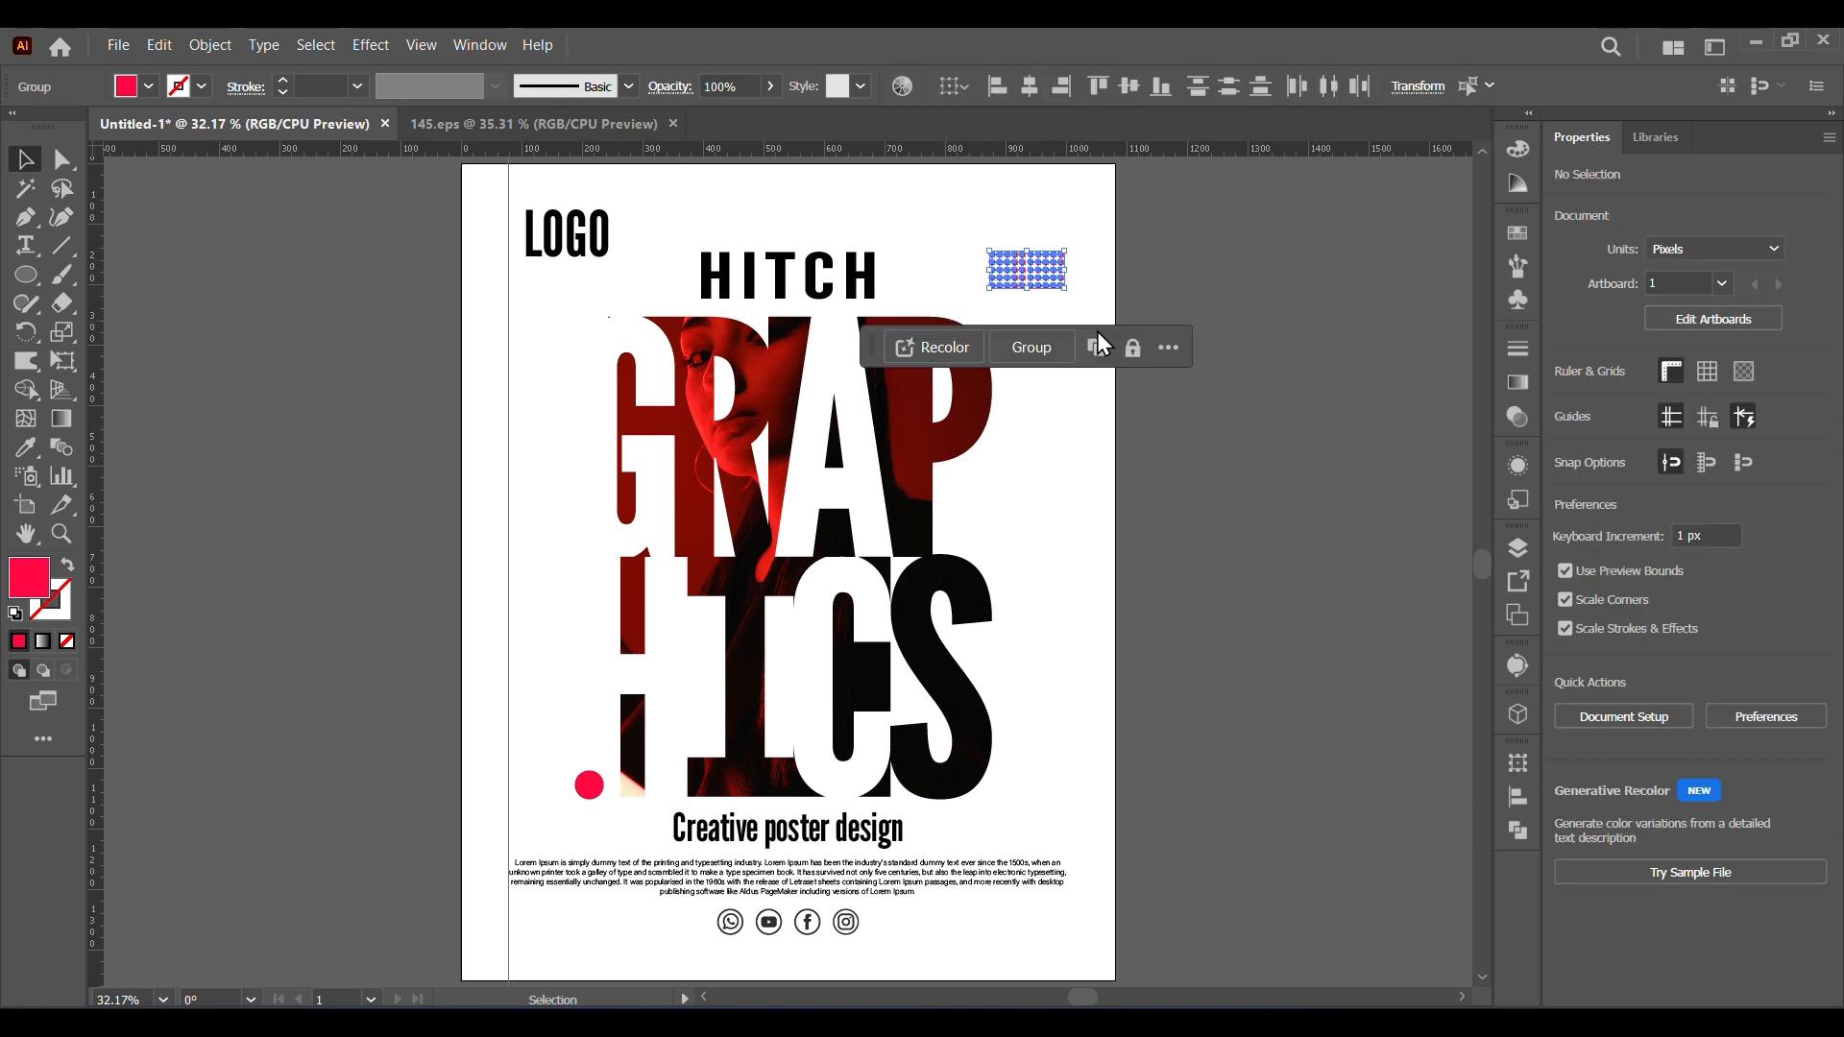
left_click_drag(1069, 289, 1000, 350)
left_click(1270, 438)
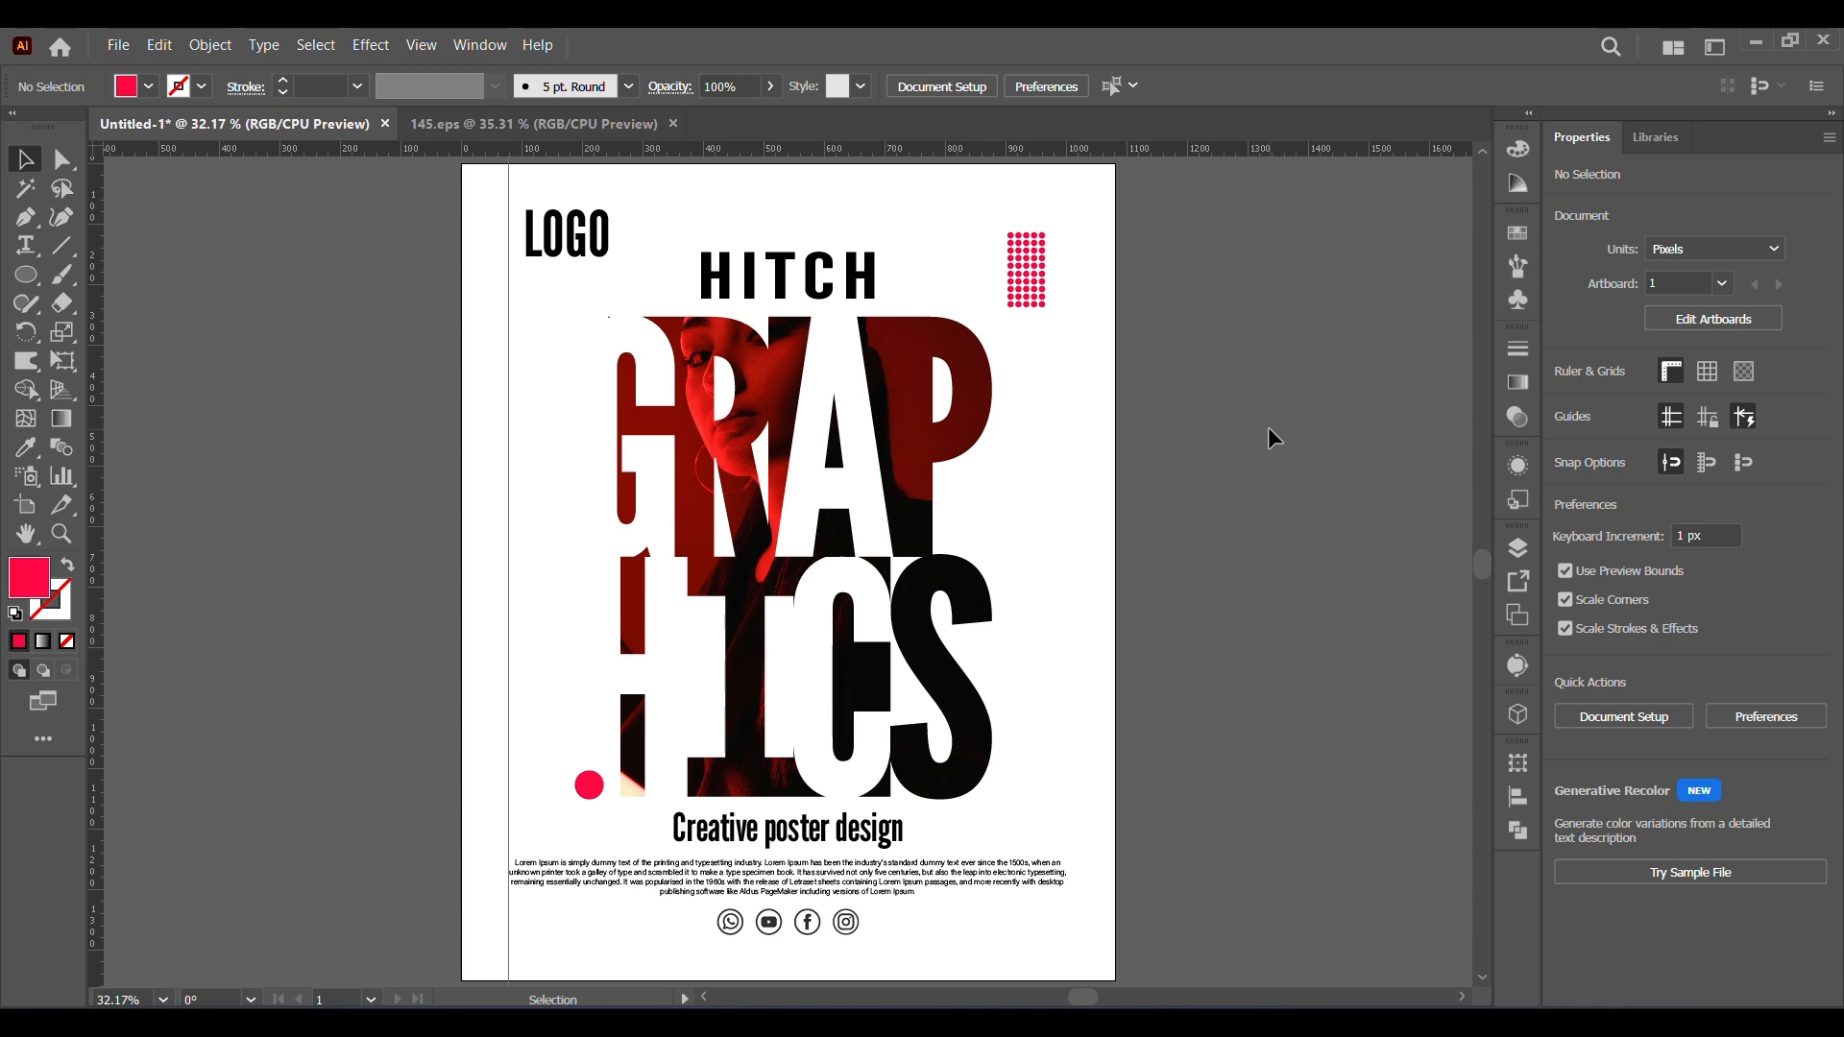
- Copy one five-by-five dot block to the artboard's lower-right corner, at about X 939, Y 1273 px
left_click(1035, 283)
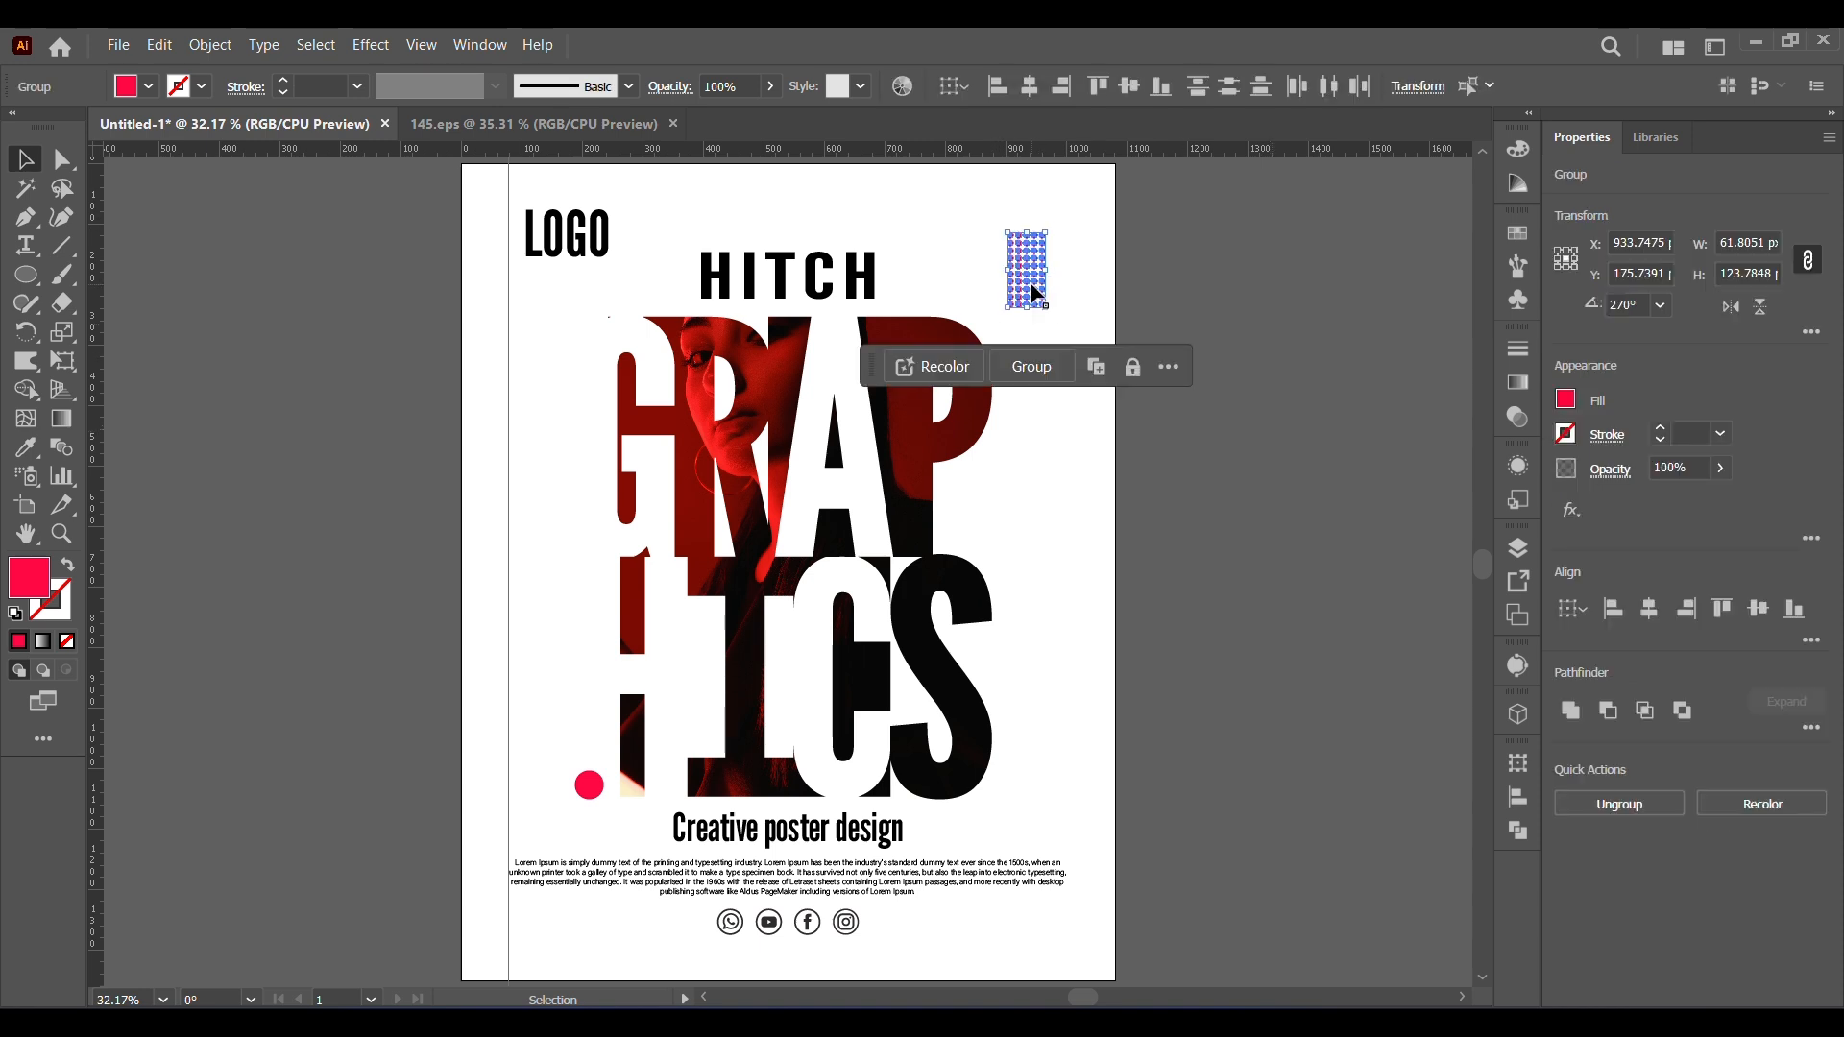
left_click_drag(1029, 288, 1034, 937)
left_click(1292, 881)
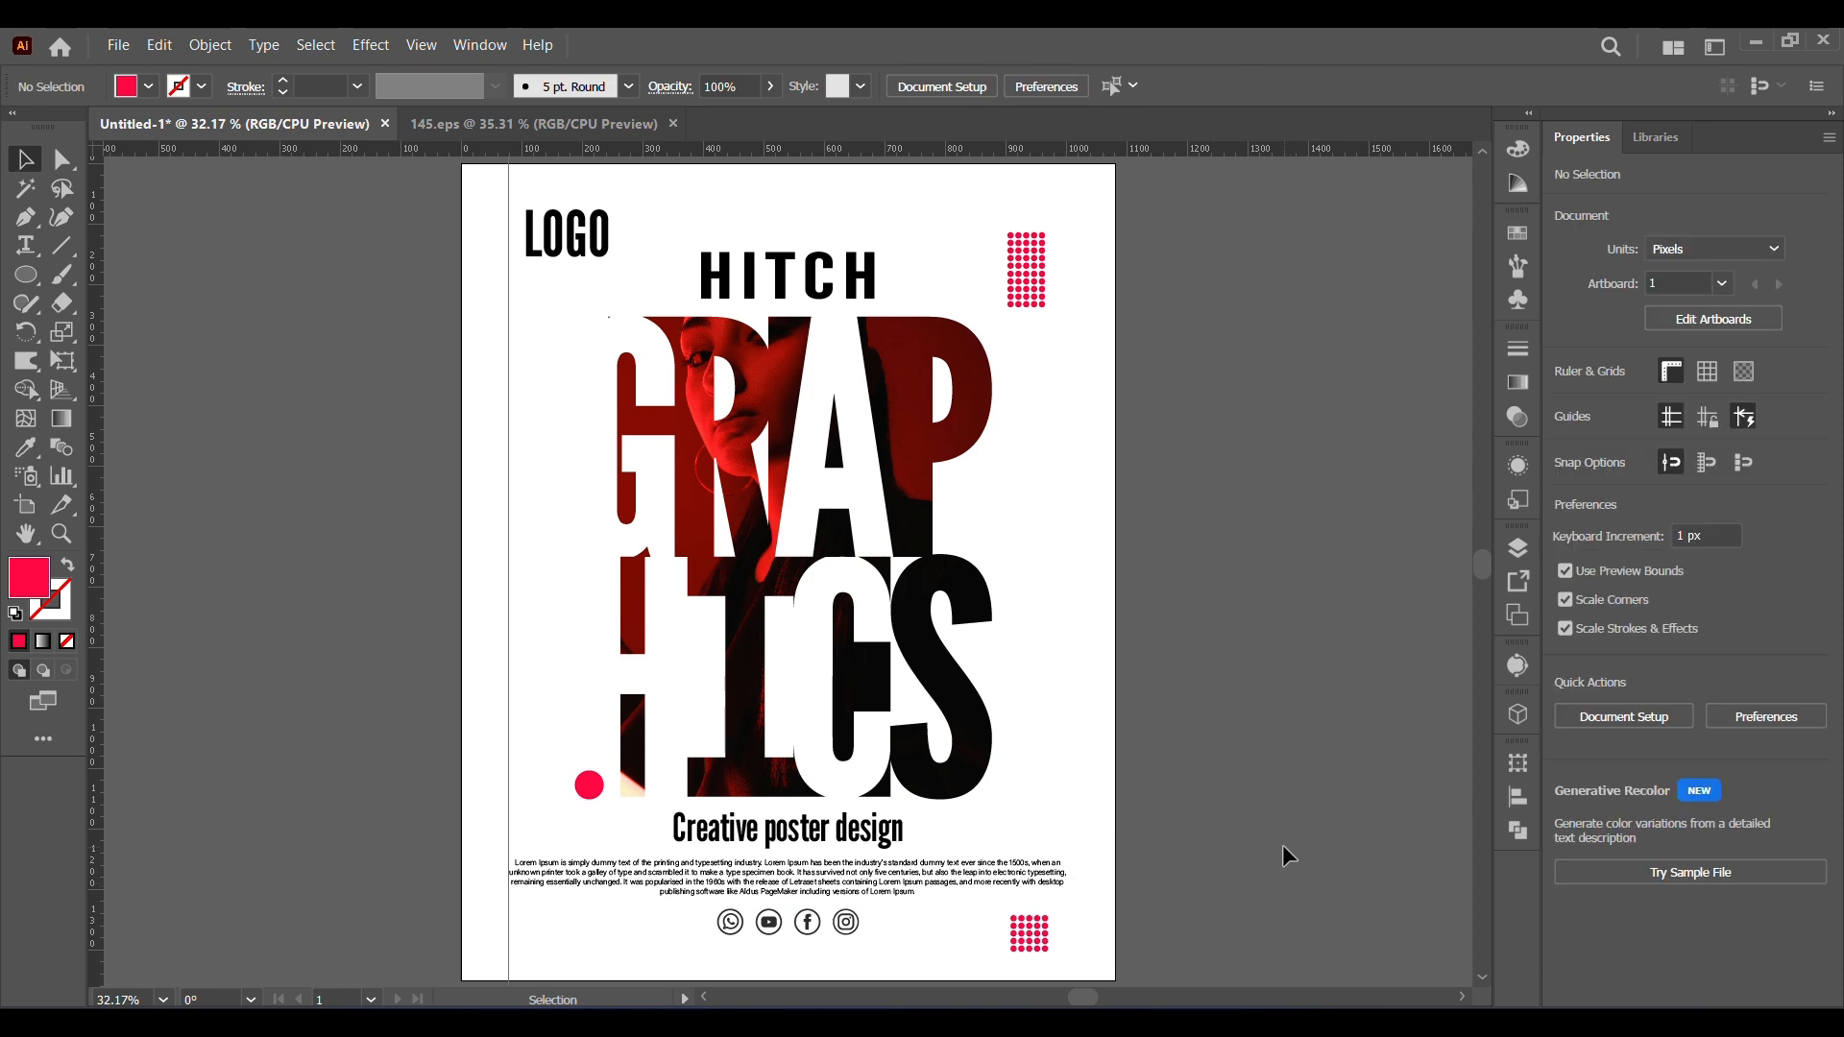
- Delete the lower five-by-five block of the upright dot grid, keeping only the upper block beside HITCH
left_click_drag(1027, 296, 1269, 406)
key("Delete")
key("slash")
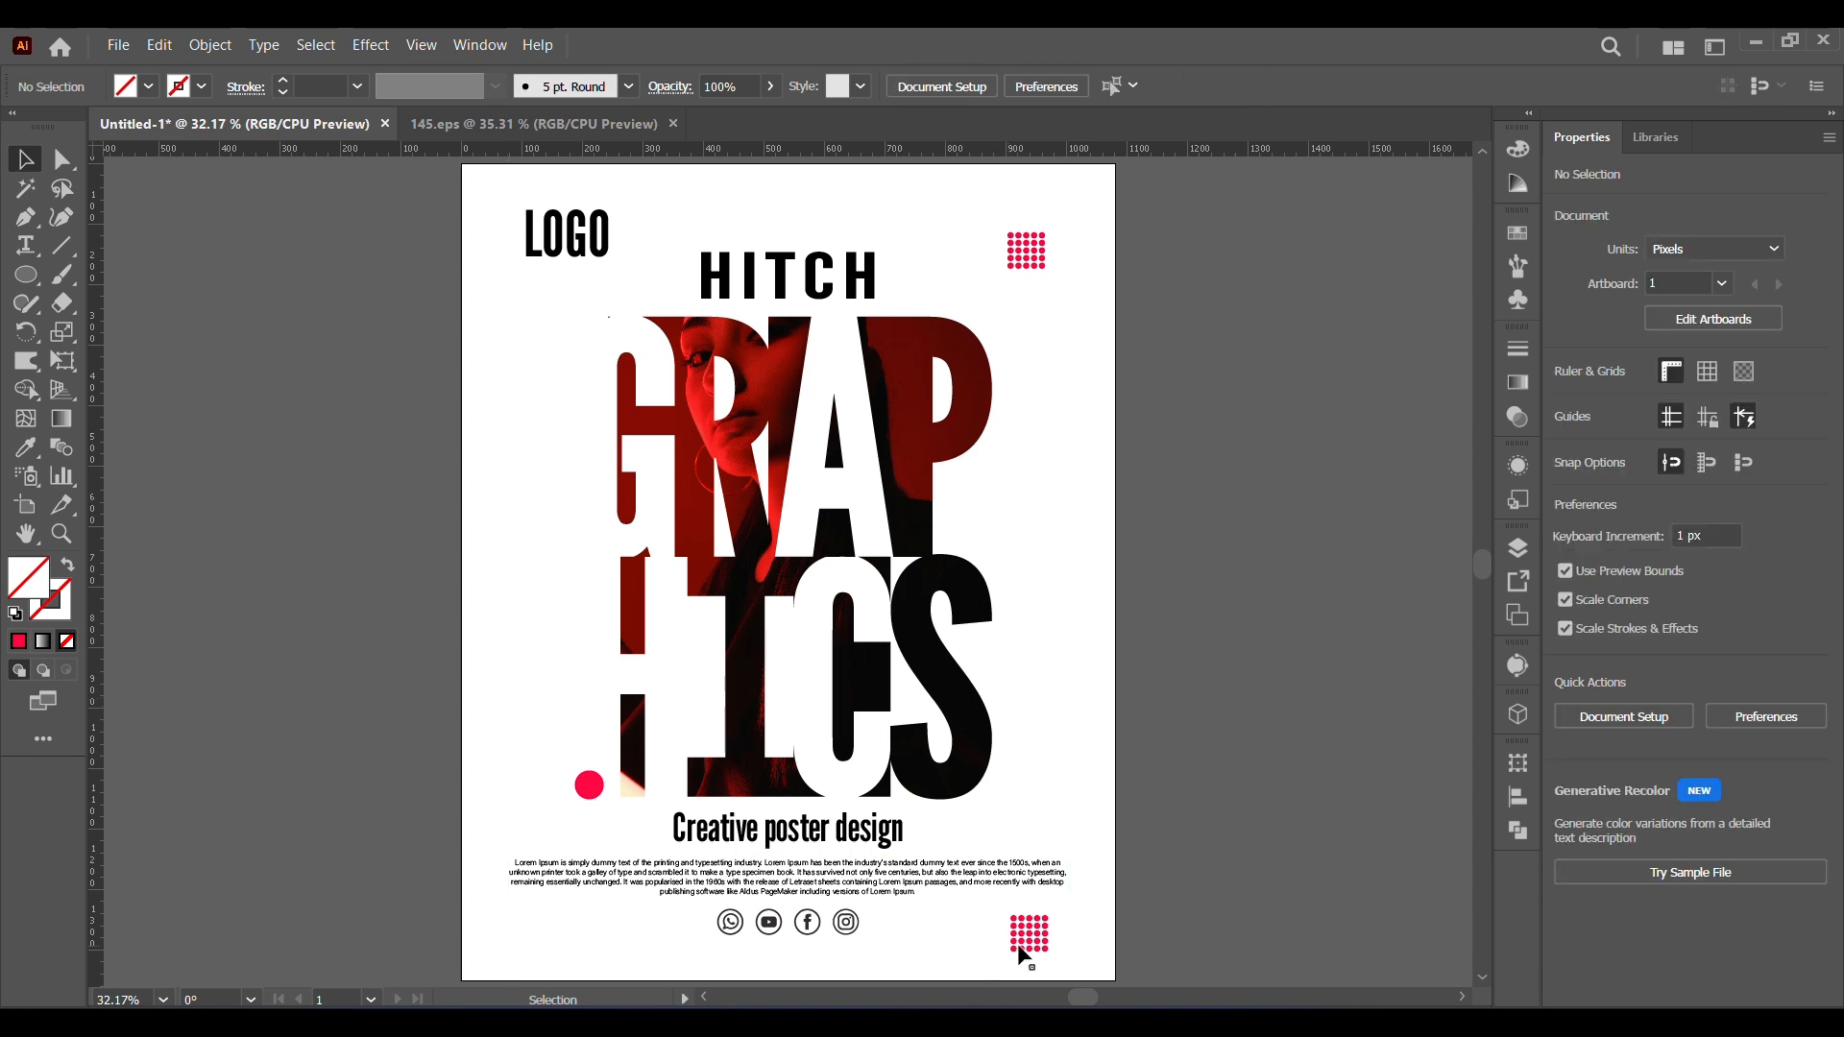
- Copy the lower-right dot block straight across to the artboard's lower-left area, beside the social media icons
left_click_drag(1023, 938, 536, 950)
key("ctrl+z")
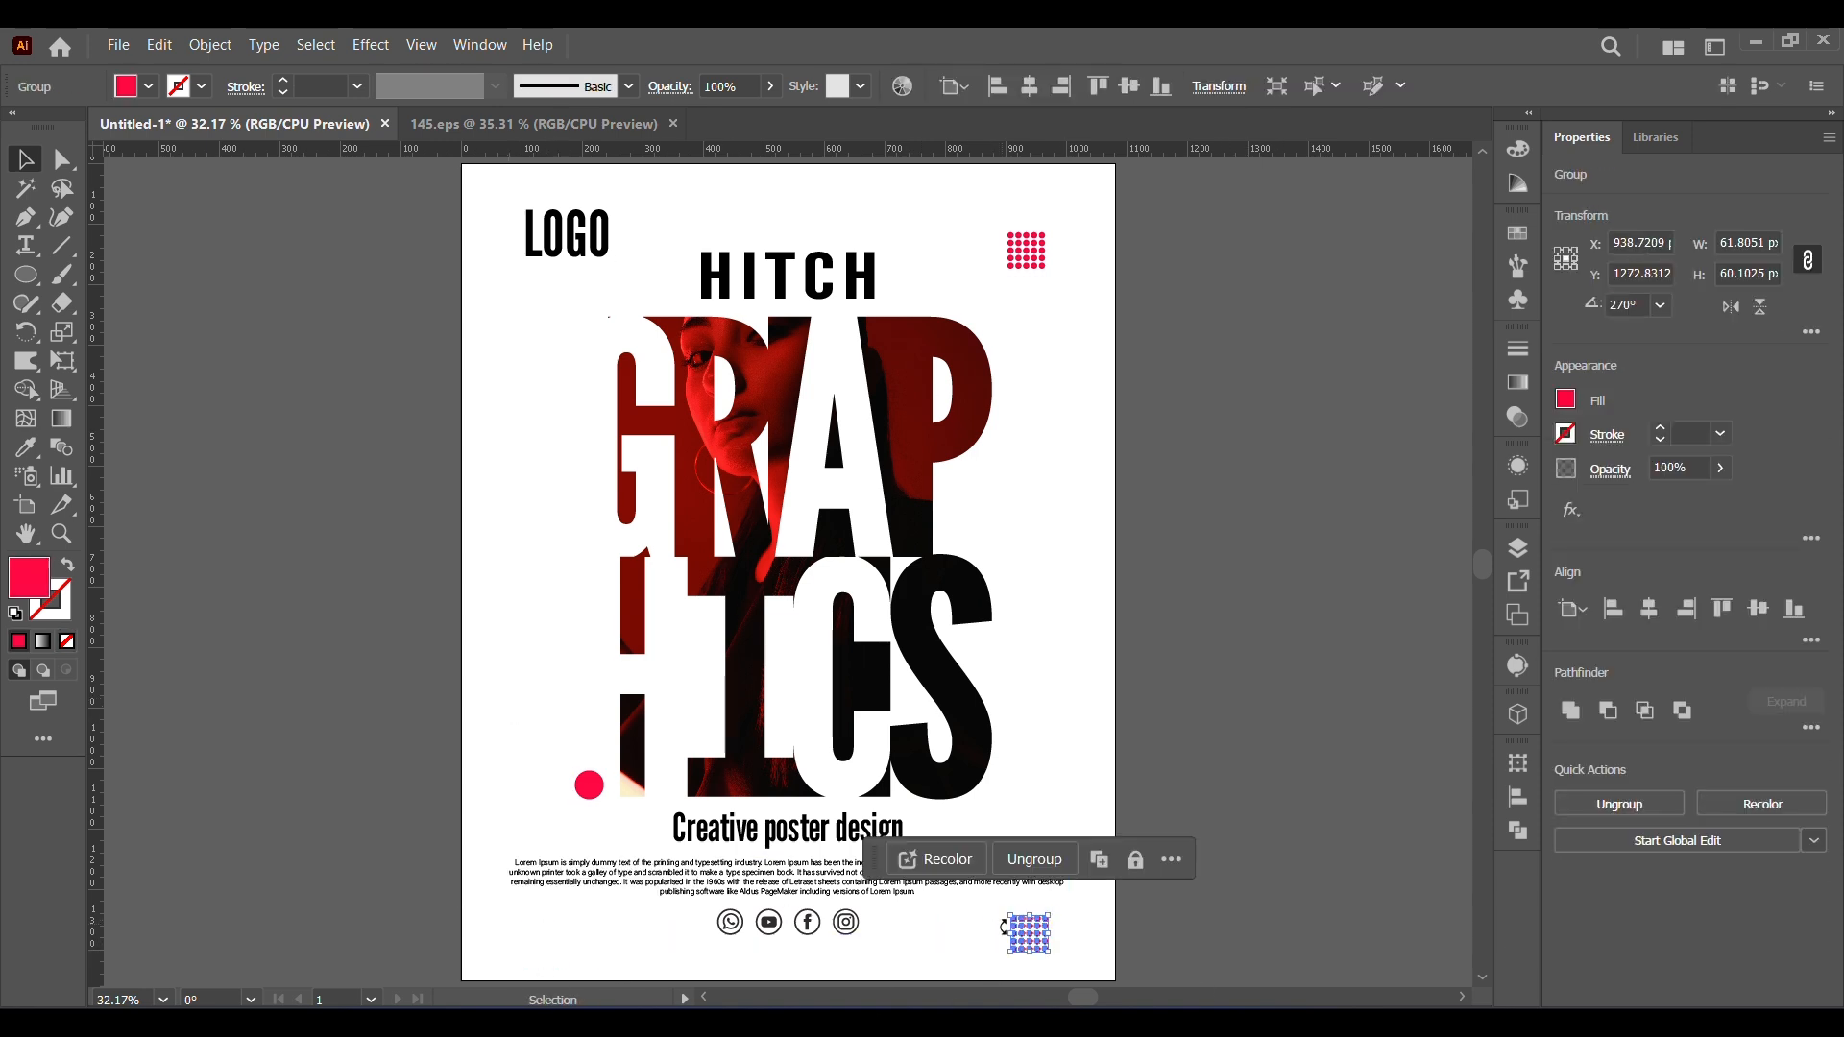
left_click(1246, 922)
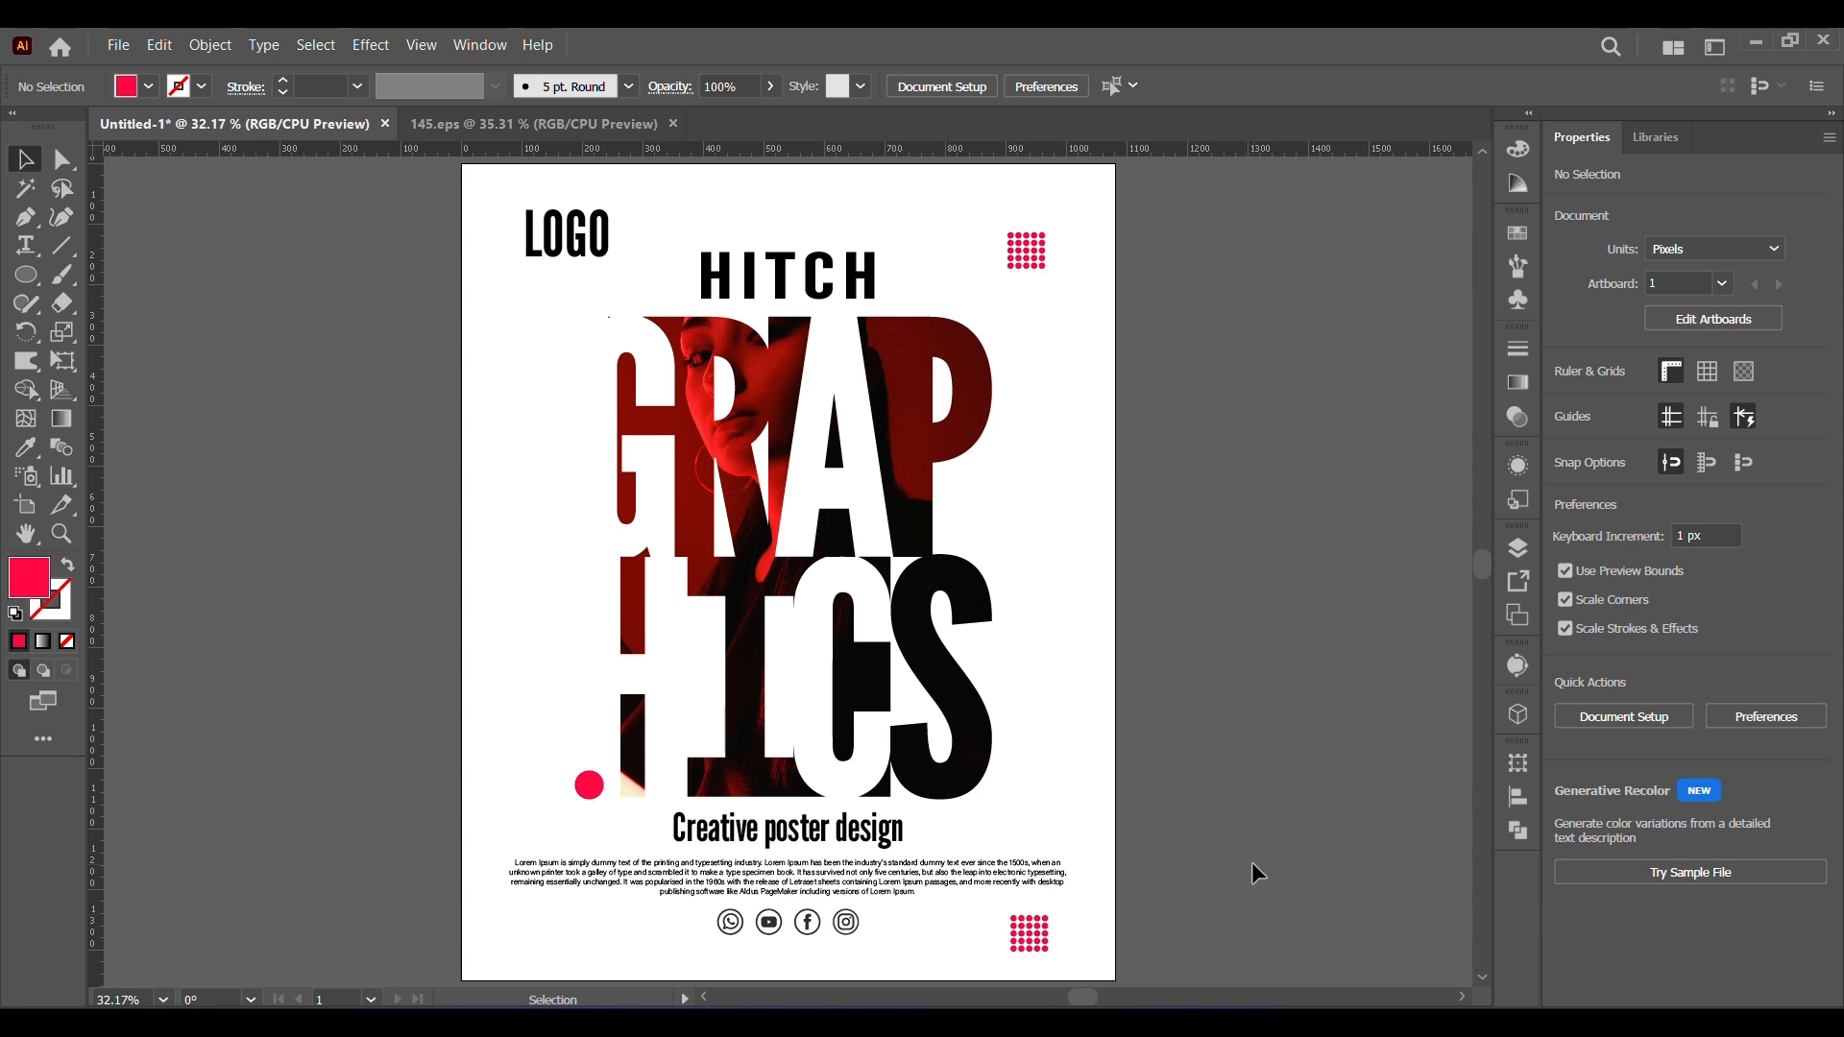
left_click_drag(1026, 937, 586, 937)
left_click(1372, 871)
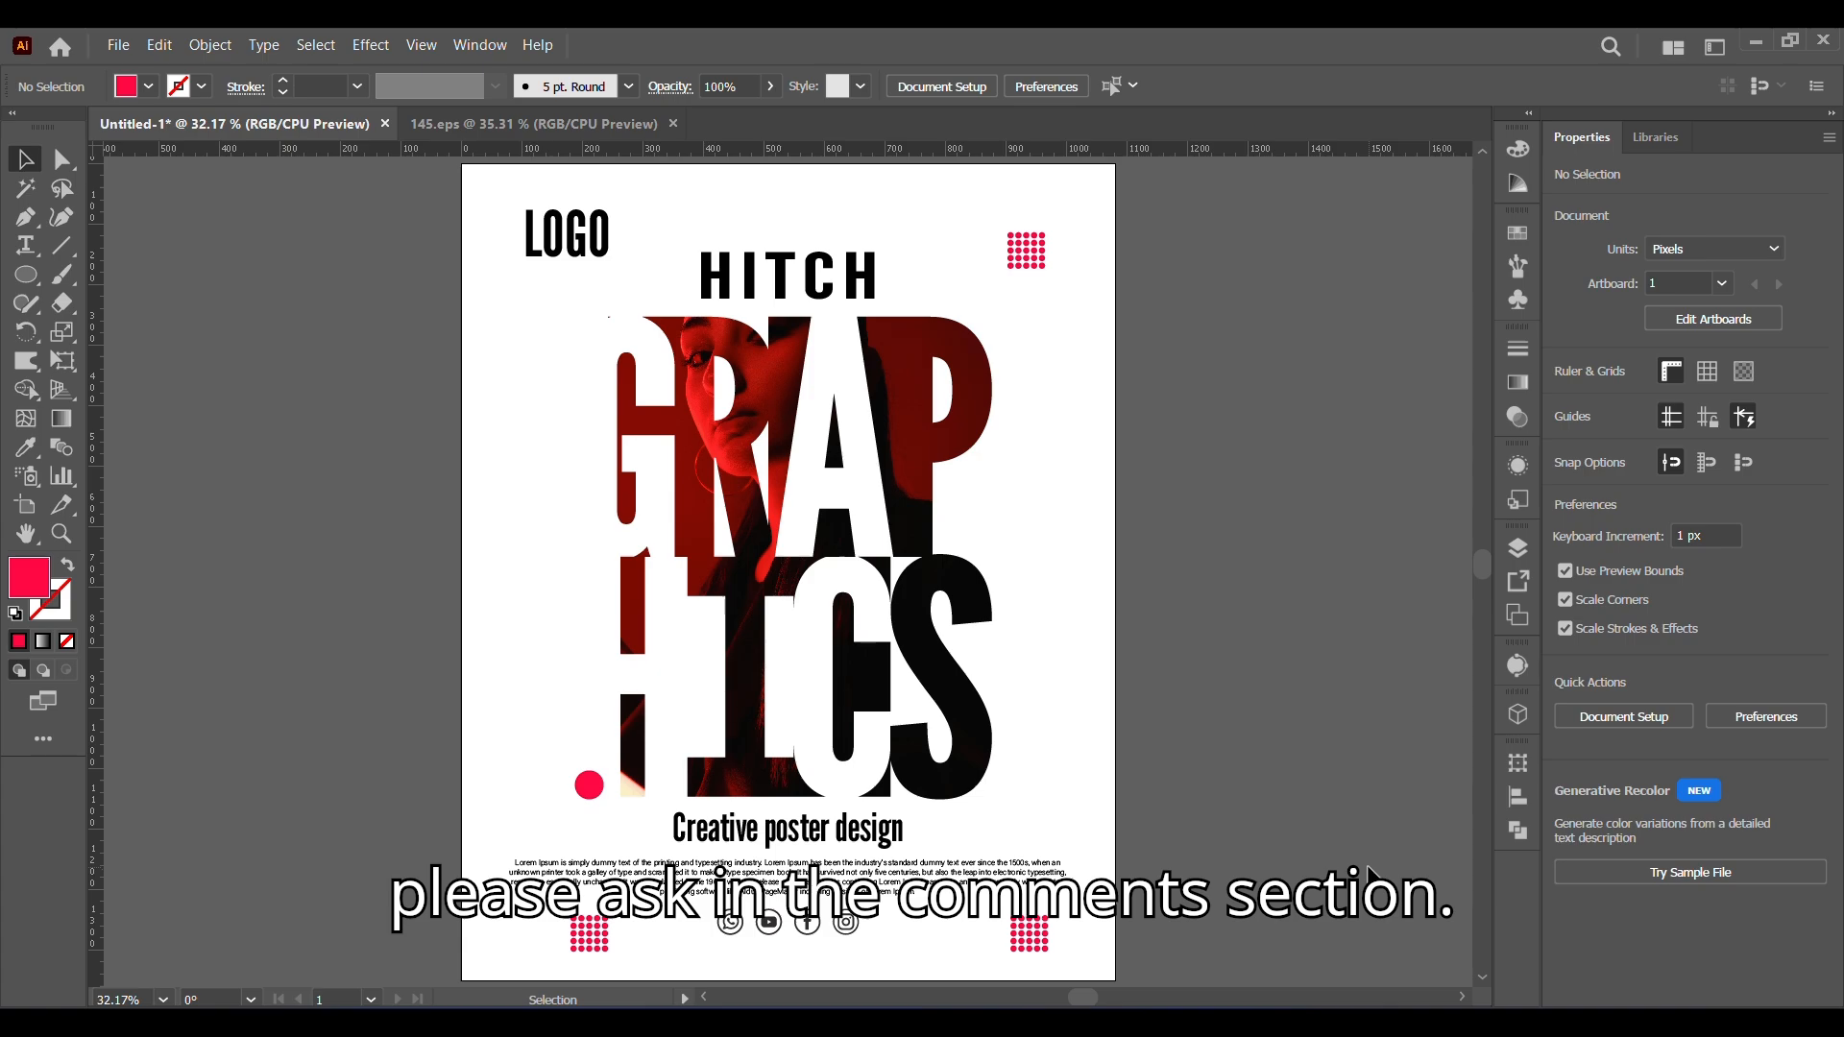